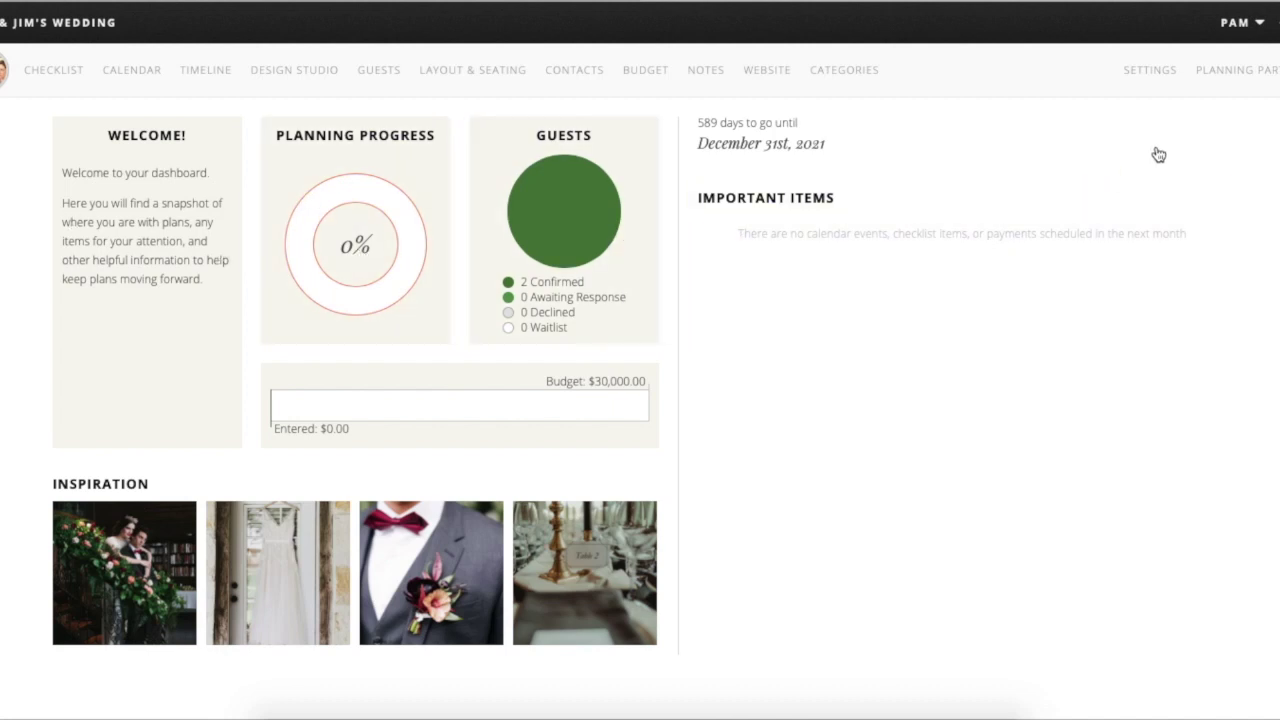
- In the wedding project settings, keep Bride and Groom as the two partners' roles
{"action": "left_click", "coordinate": [1167, 82]}
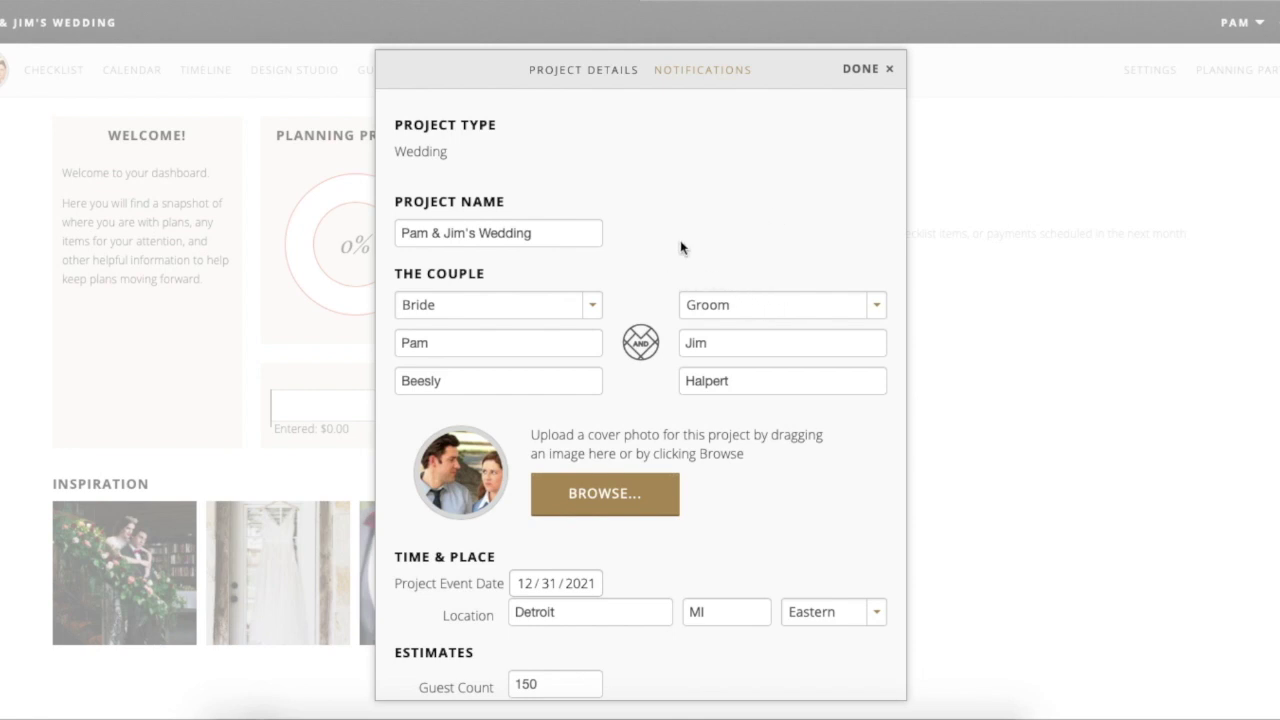
{"action": "scroll", "coordinate": [680, 246], "scroll_direction": "down", "scroll_amount": 1}
{"action": "scroll", "coordinate": [680, 246], "scroll_direction": "up", "scroll_amount": 1}
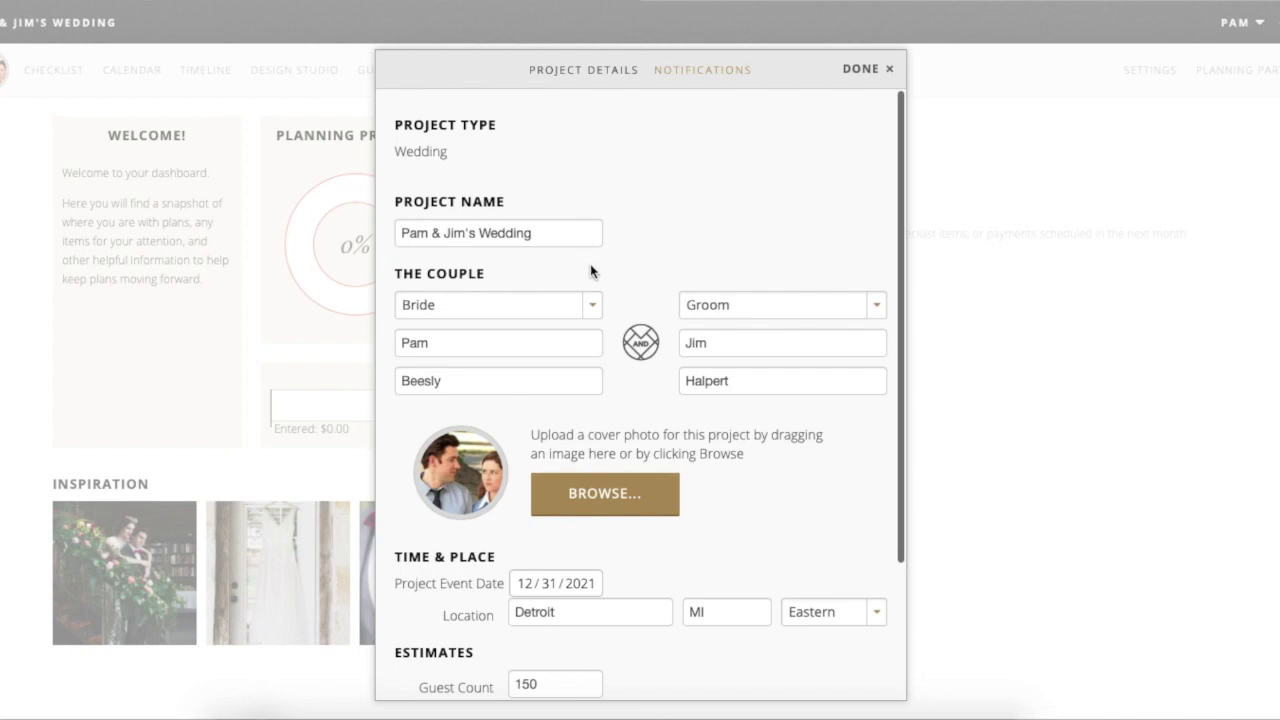
{"action": "scroll", "coordinate": [642, 278], "scroll_direction": "down", "scroll_amount": 1}
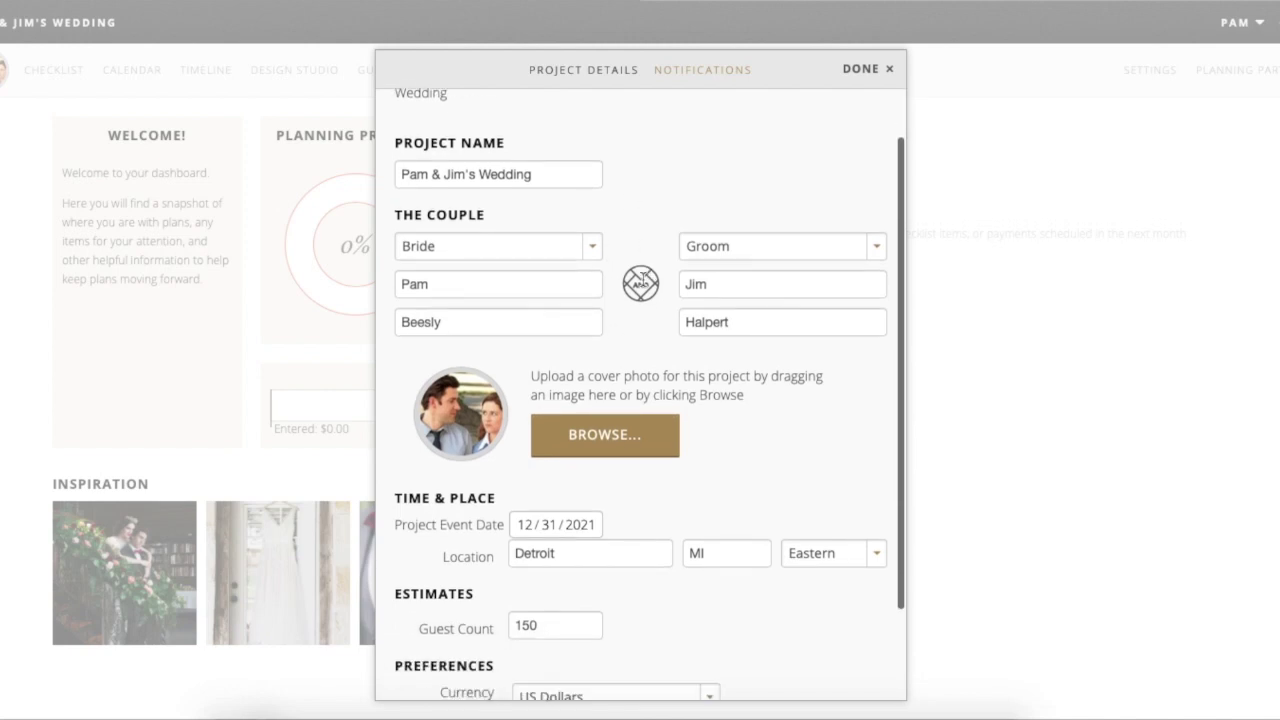
{"action": "left_click", "coordinate": [594, 244]}
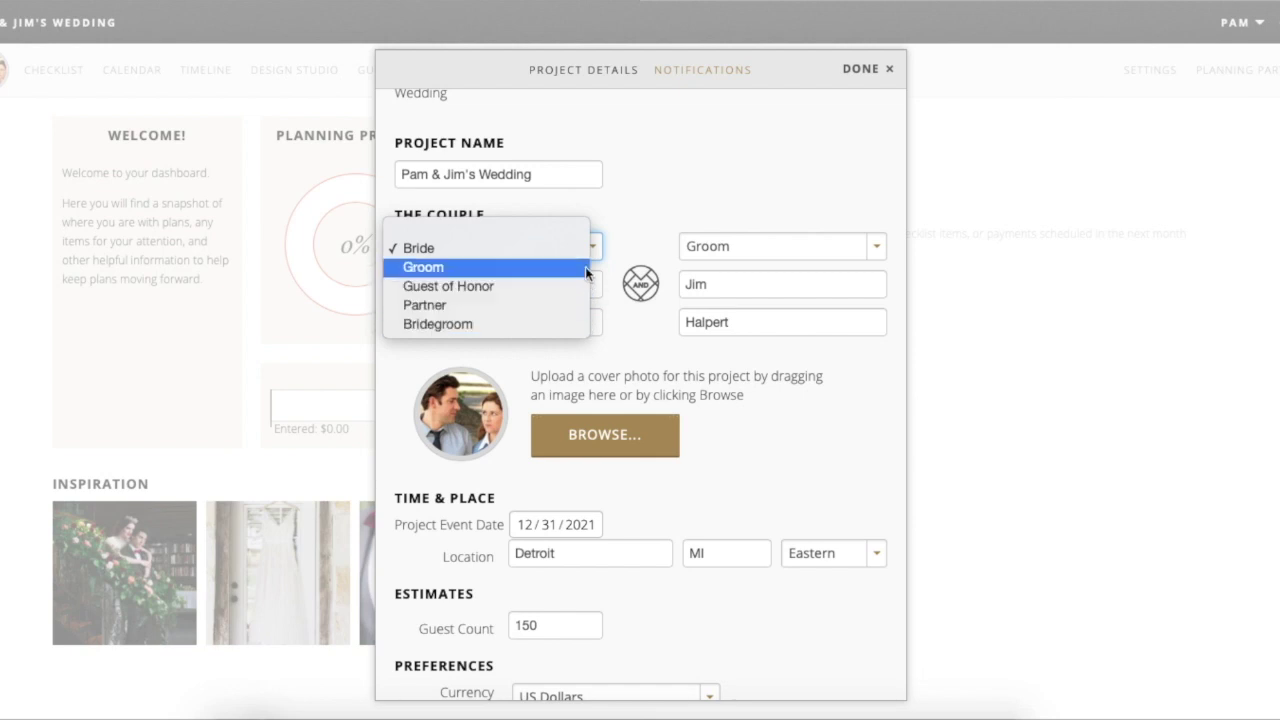
{"action": "left_click", "coordinate": [706, 253]}
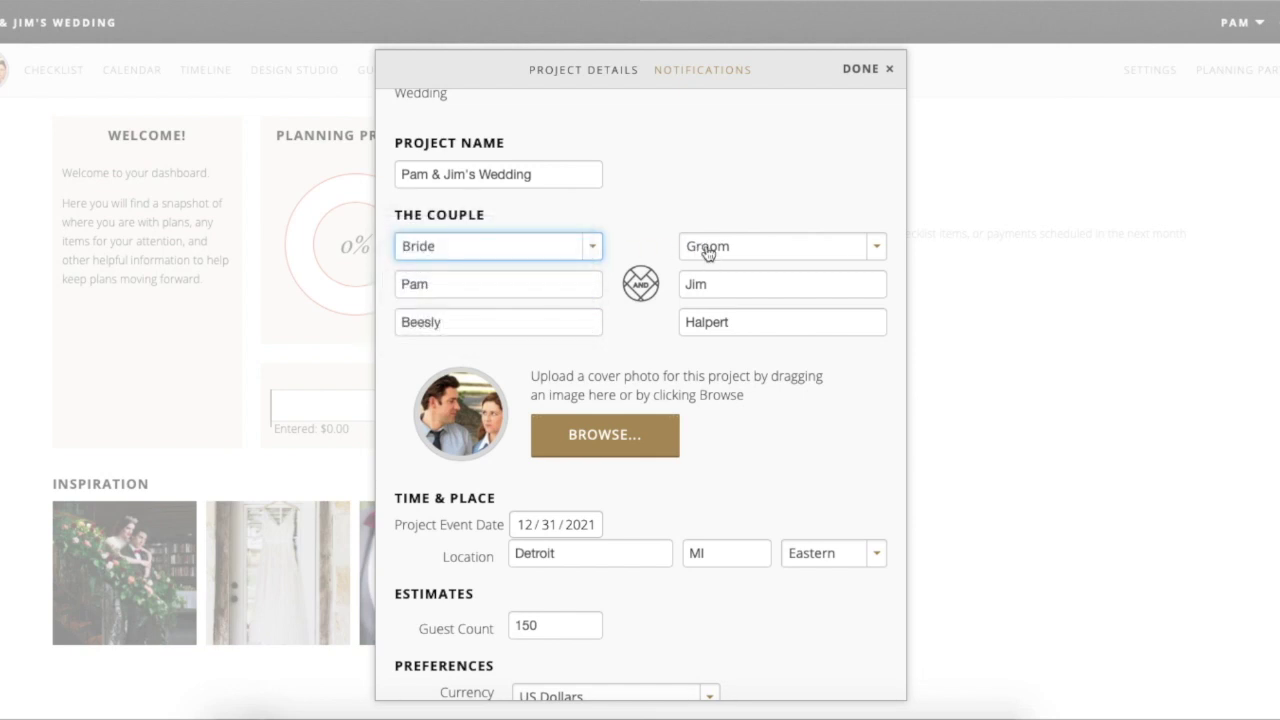
{"action": "left_click", "coordinate": [708, 251]}
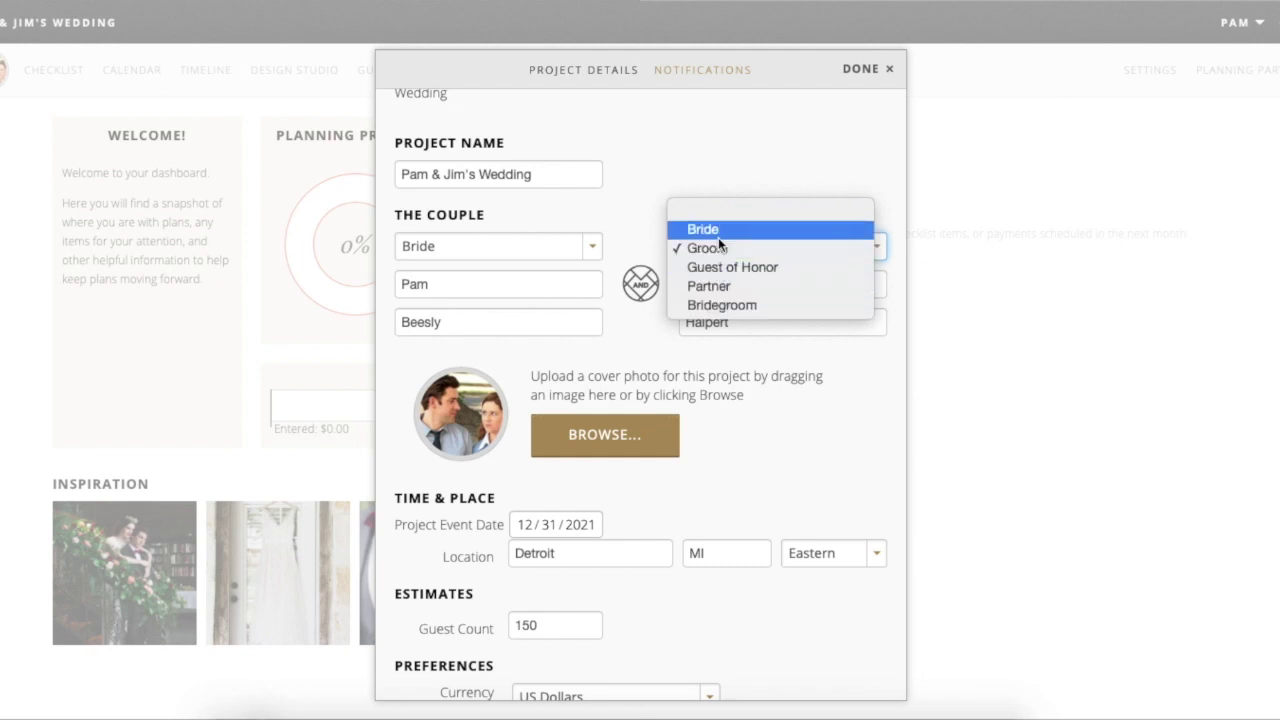
{"action": "left_click", "coordinate": [622, 202]}
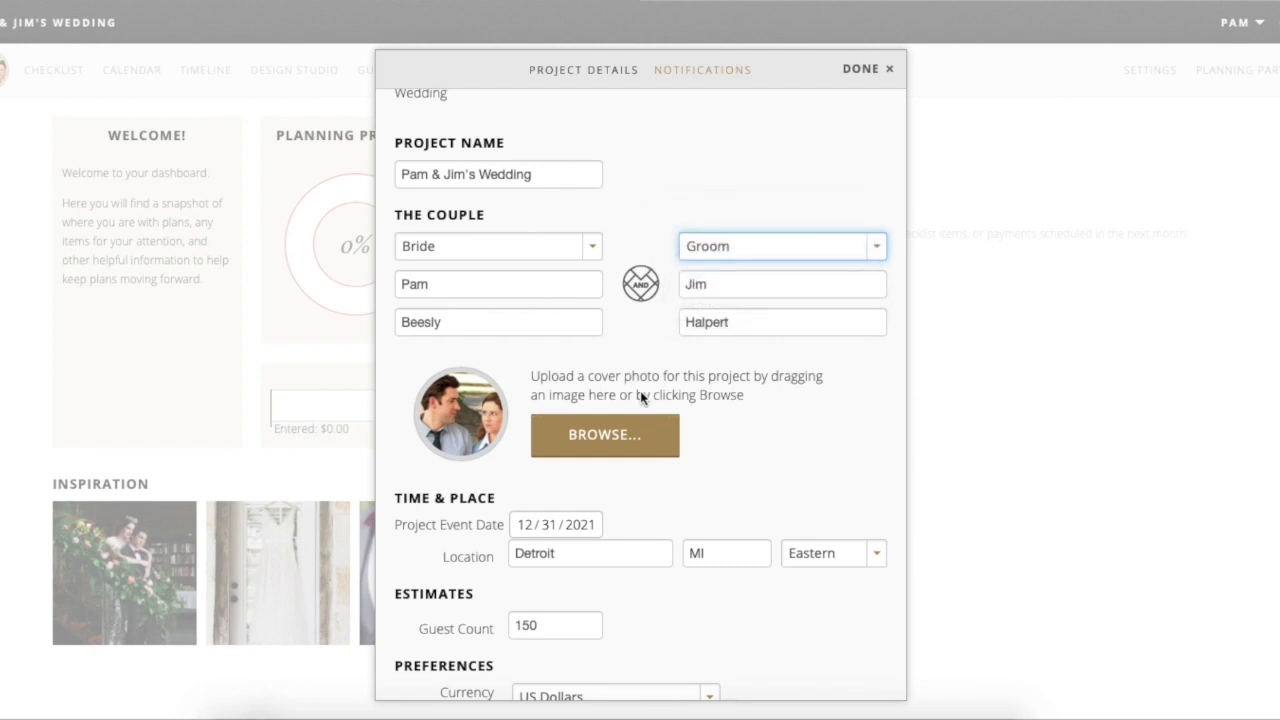
- Review the notification settings, then go to the Planning Partners page
{"action": "scroll", "coordinate": [640, 397], "scroll_direction": "down", "scroll_amount": 1}
{"action": "scroll", "coordinate": [640, 397], "scroll_direction": "down", "scroll_amount": 2}
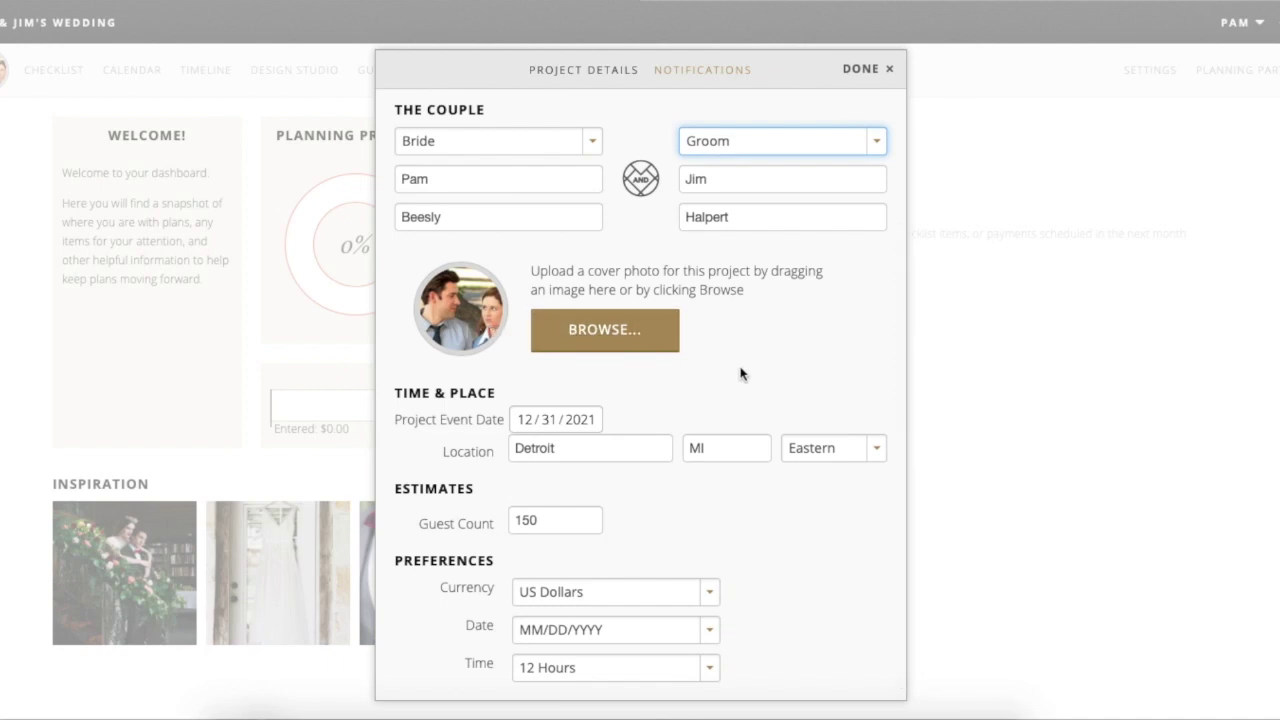
{"action": "scroll", "coordinate": [740, 372], "scroll_direction": "down", "scroll_amount": 1}
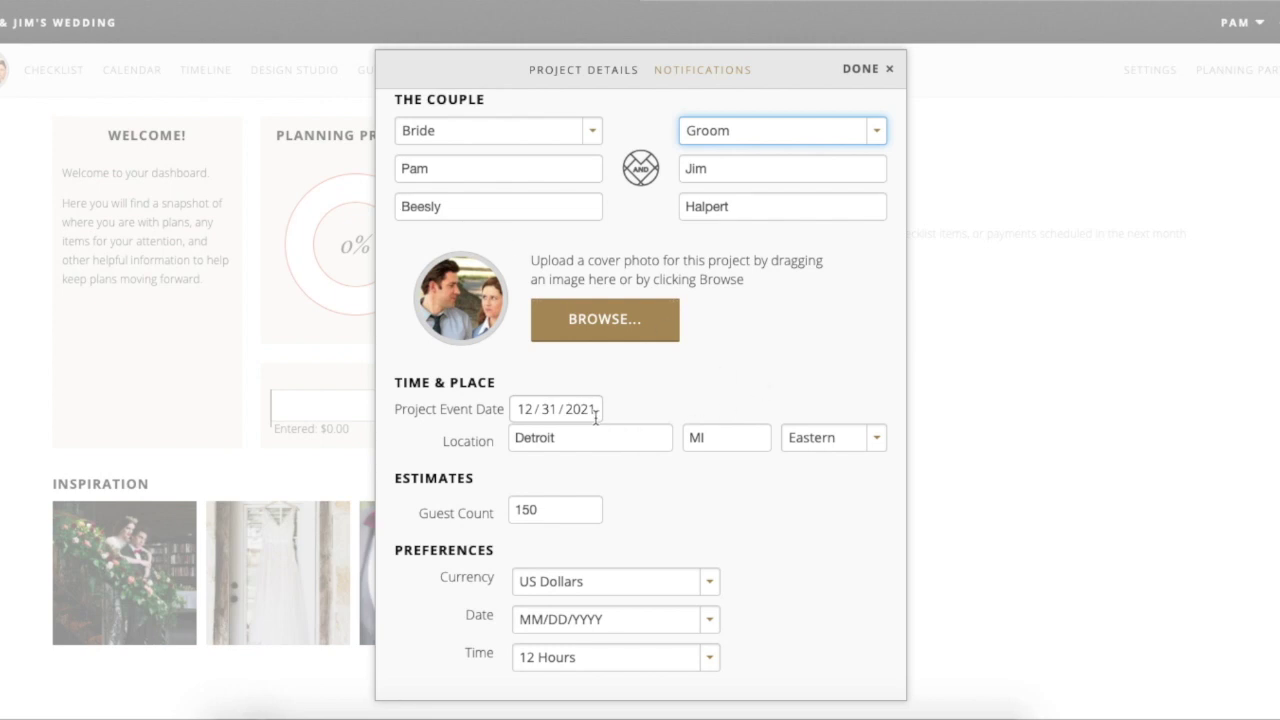
{"action": "scroll", "coordinate": [595, 418], "scroll_direction": "down", "scroll_amount": 1}
{"action": "scroll", "coordinate": [802, 545], "scroll_direction": "up", "scroll_amount": 3}
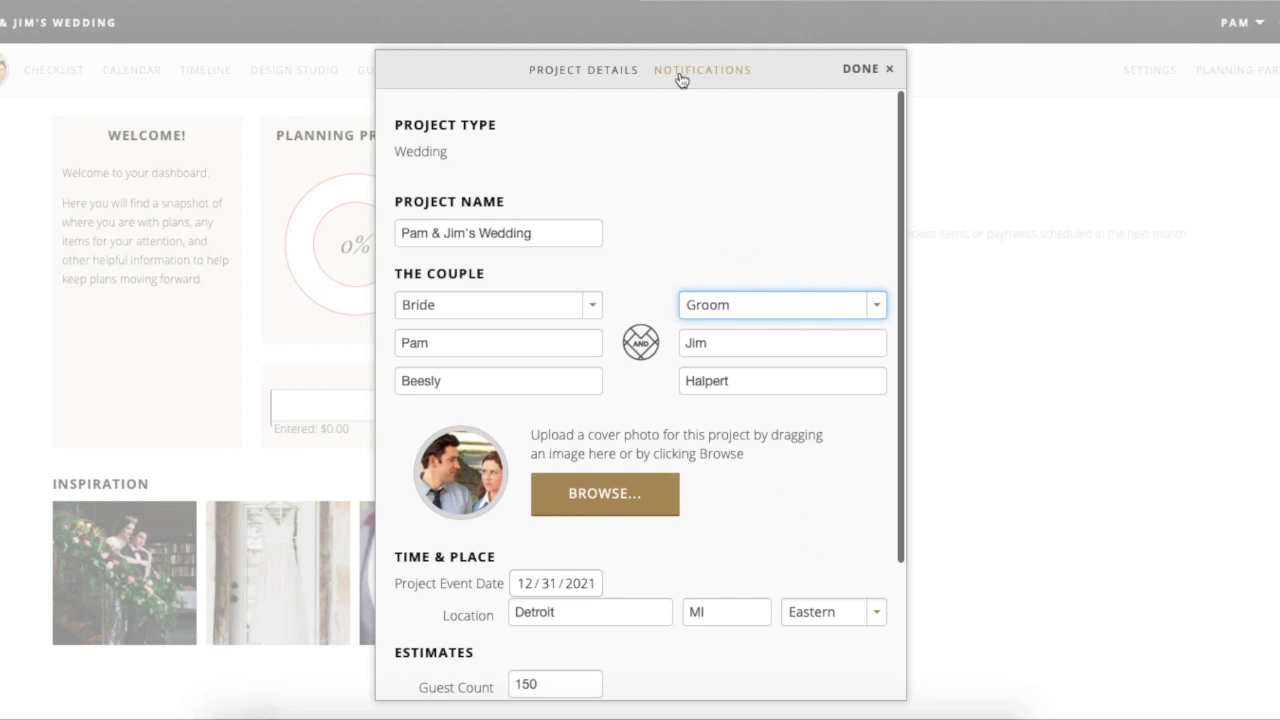
{"action": "left_click", "coordinate": [724, 75]}
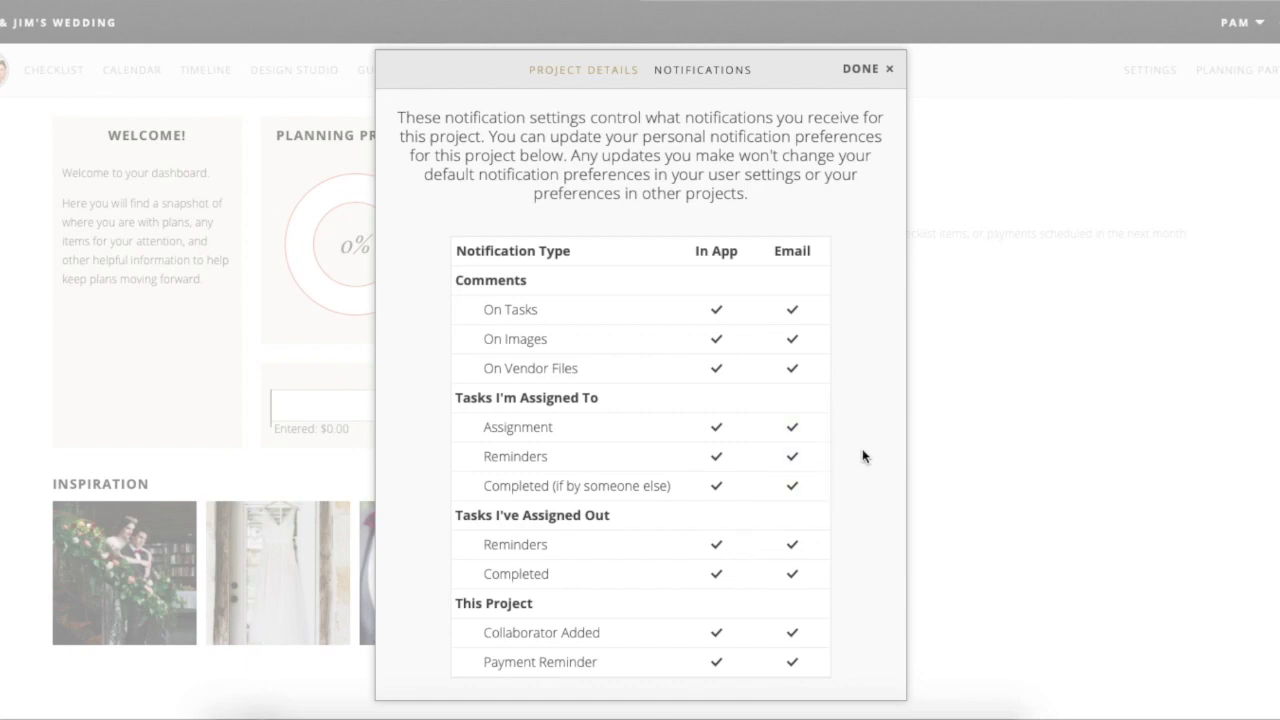
{"action": "left_click", "coordinate": [1240, 86]}
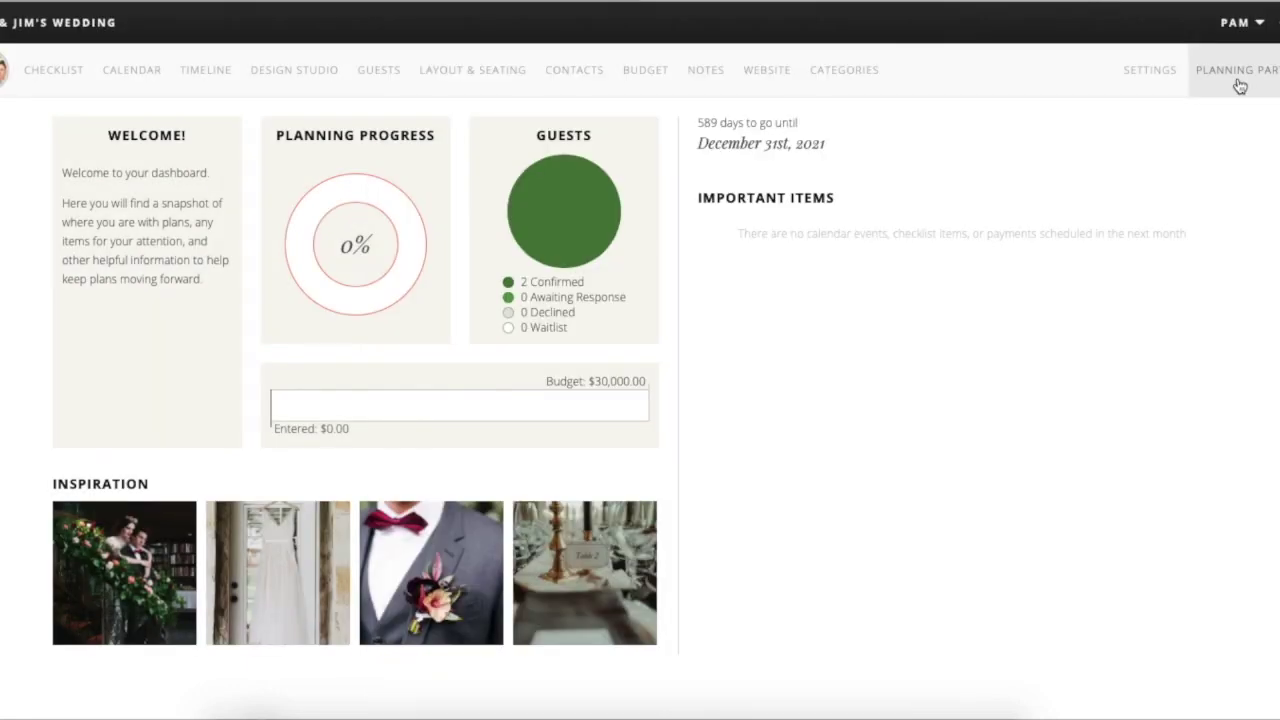
{"action": "left_click", "coordinate": [1240, 86]}
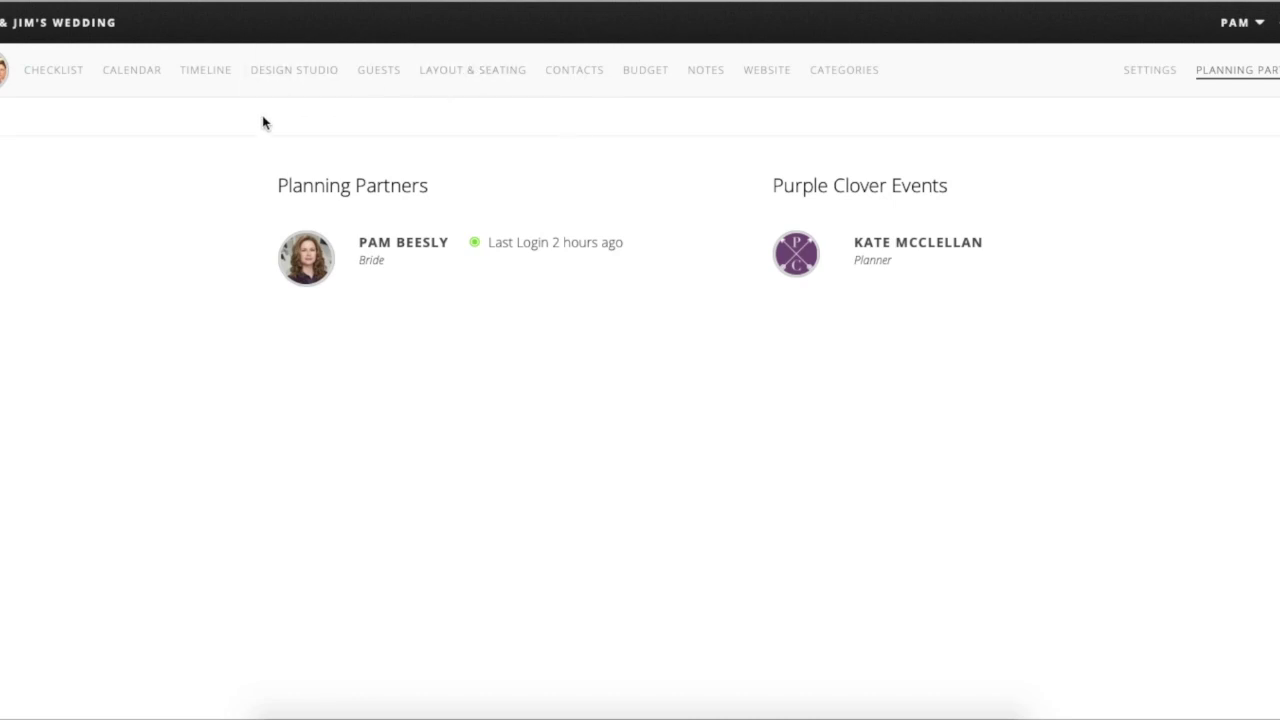
- Open the wedding checklist and view its Assignments Overview, where the bride has no tasks
{"action": "left_click", "coordinate": [58, 79]}
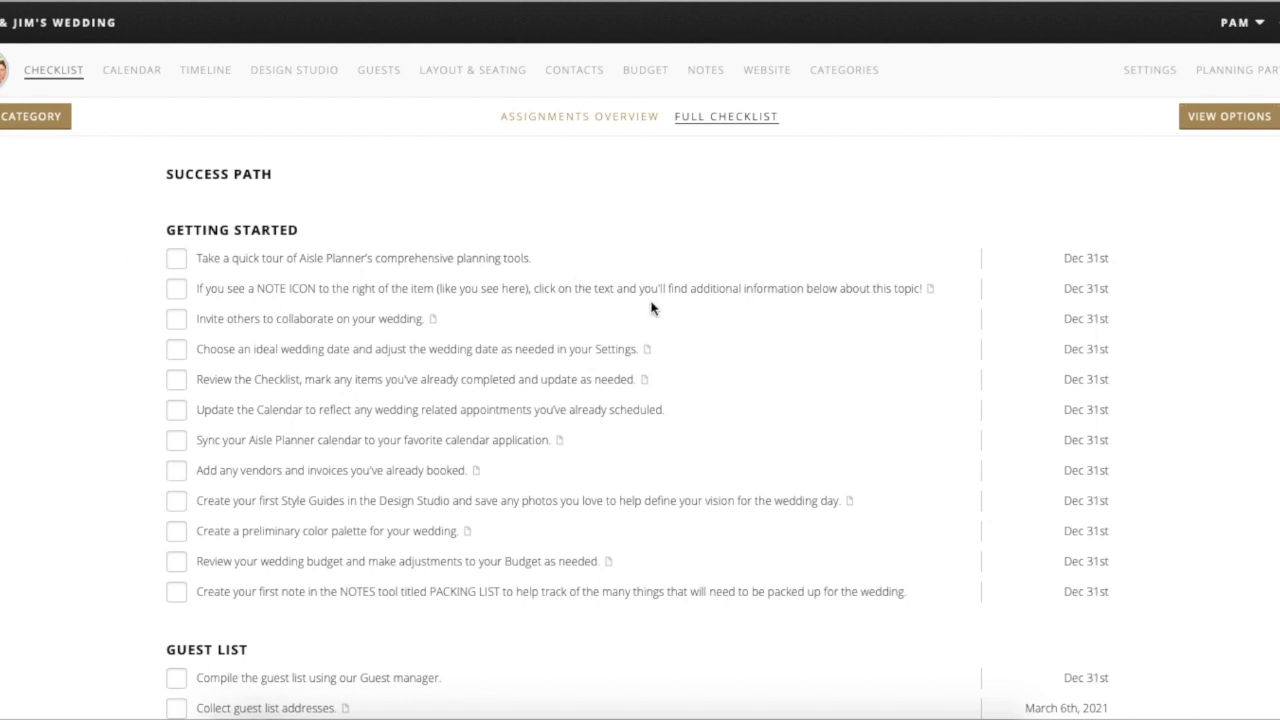
{"action": "scroll", "coordinate": [641, 192], "scroll_direction": "down", "scroll_amount": 1}
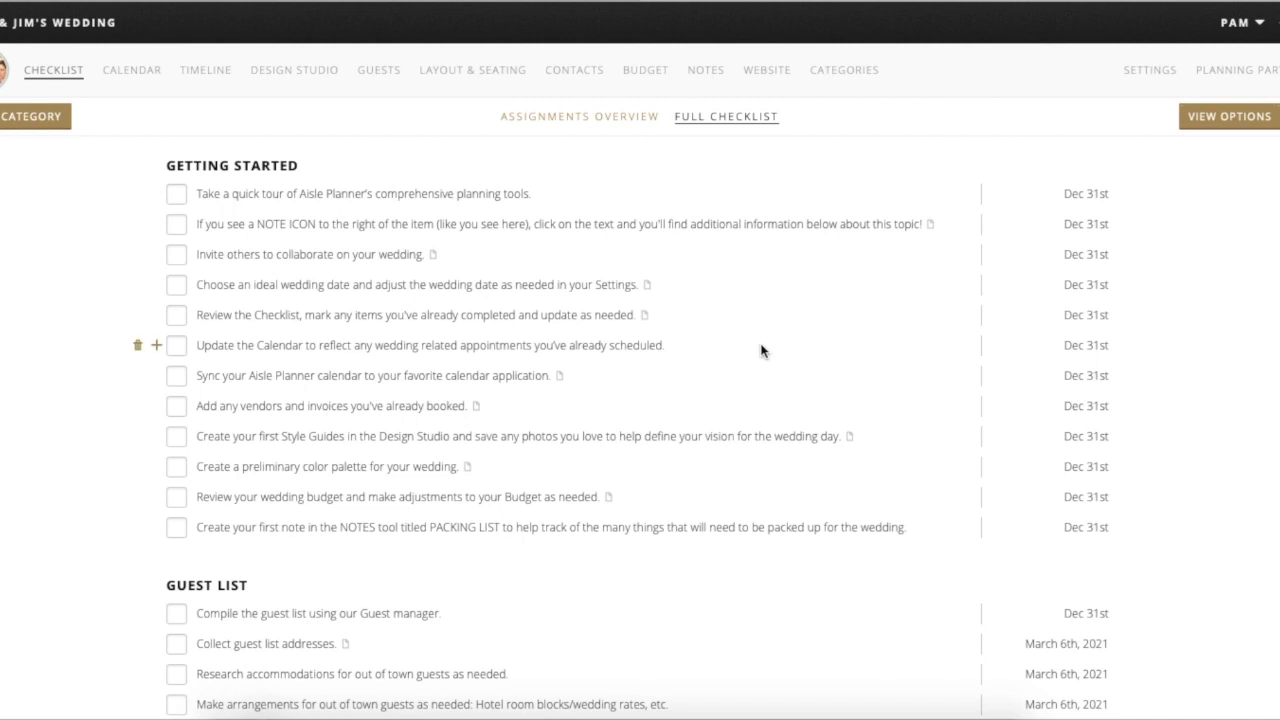
{"action": "scroll", "coordinate": [760, 350], "scroll_direction": "down", "scroll_amount": 1}
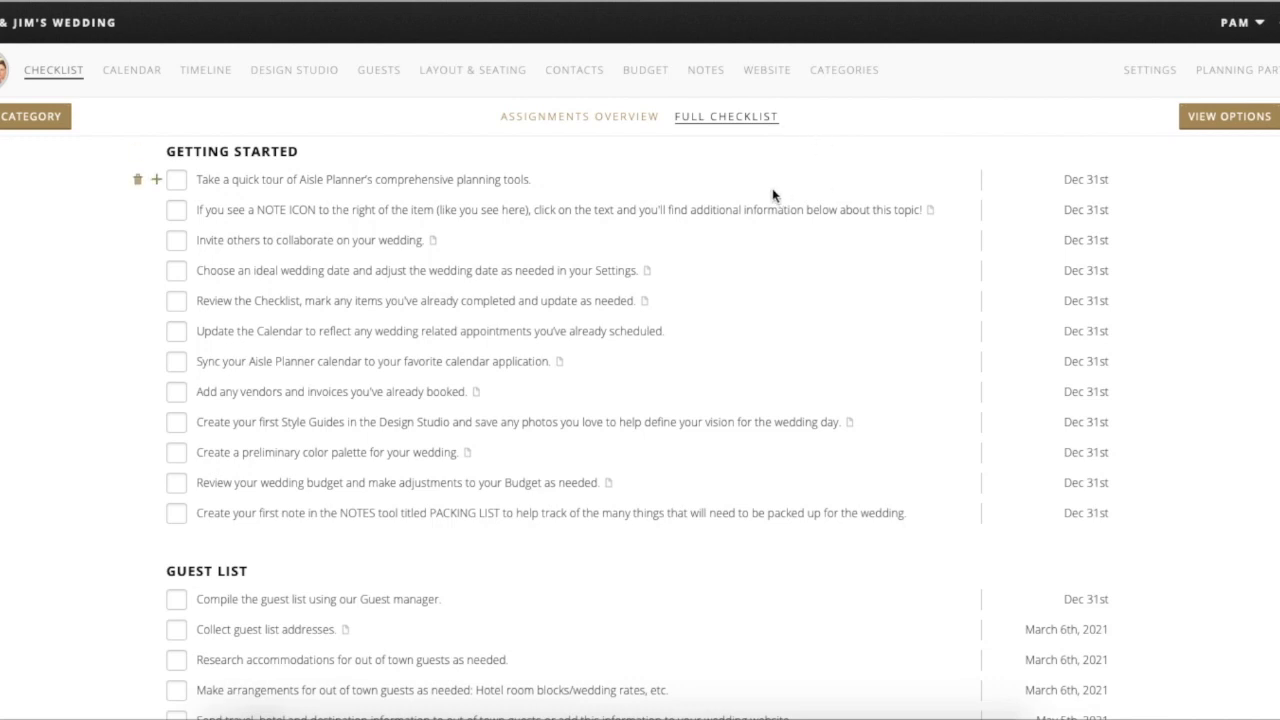
{"action": "left_click", "coordinate": [623, 119]}
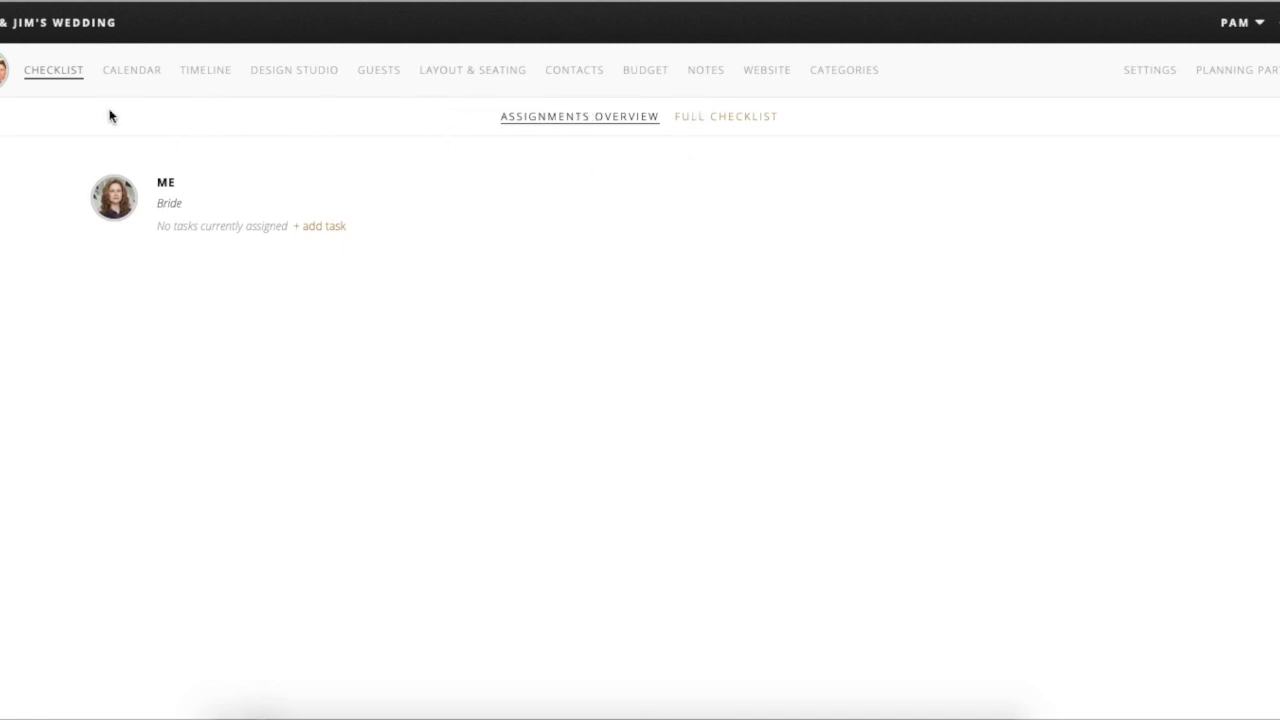
- In the full checklist, tick off the quick tour, wedding date, checklist review and calendar update tasks
{"action": "left_click", "coordinate": [727, 118]}
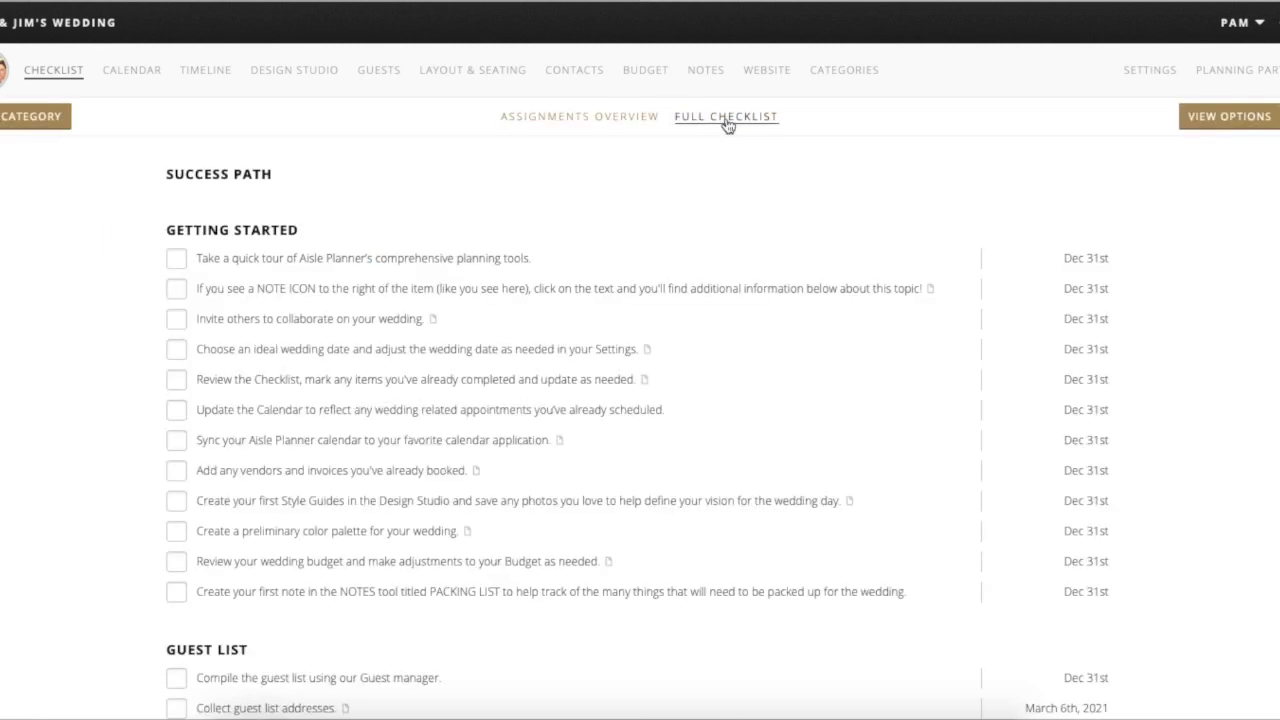
{"action": "scroll", "coordinate": [652, 247], "scroll_direction": "down", "scroll_amount": 1}
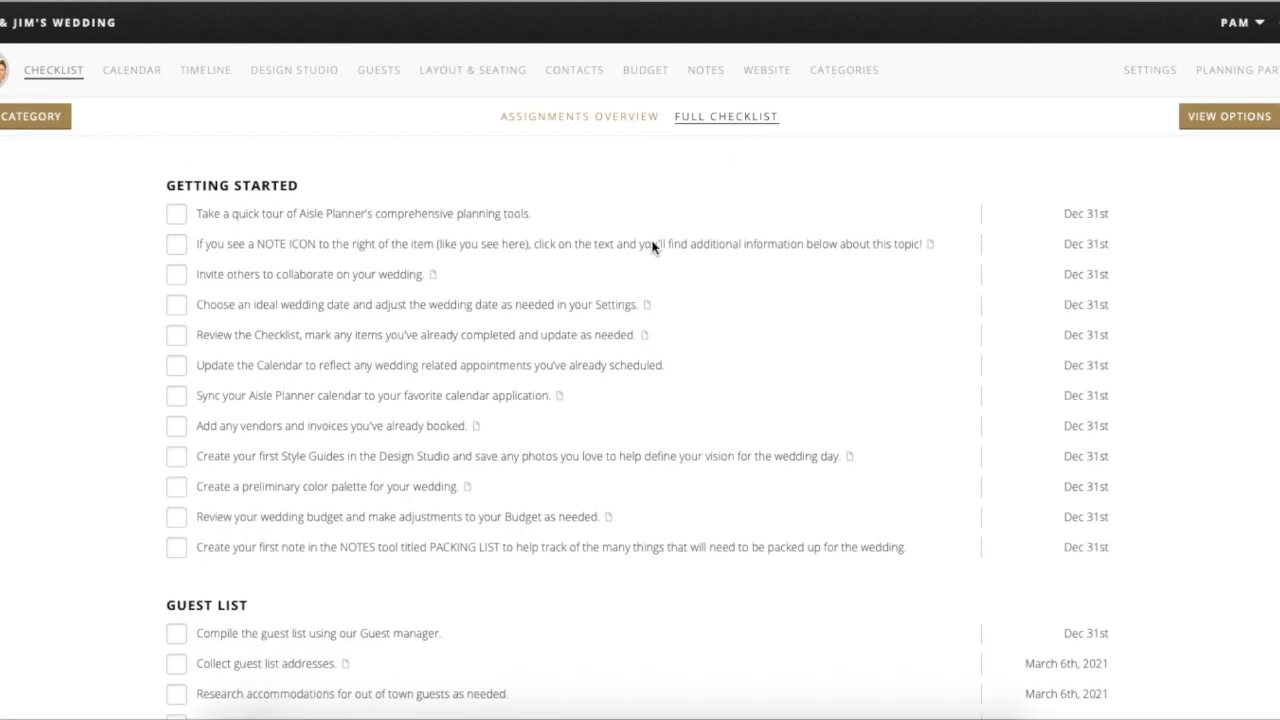
{"action": "left_click", "coordinate": [484, 191]}
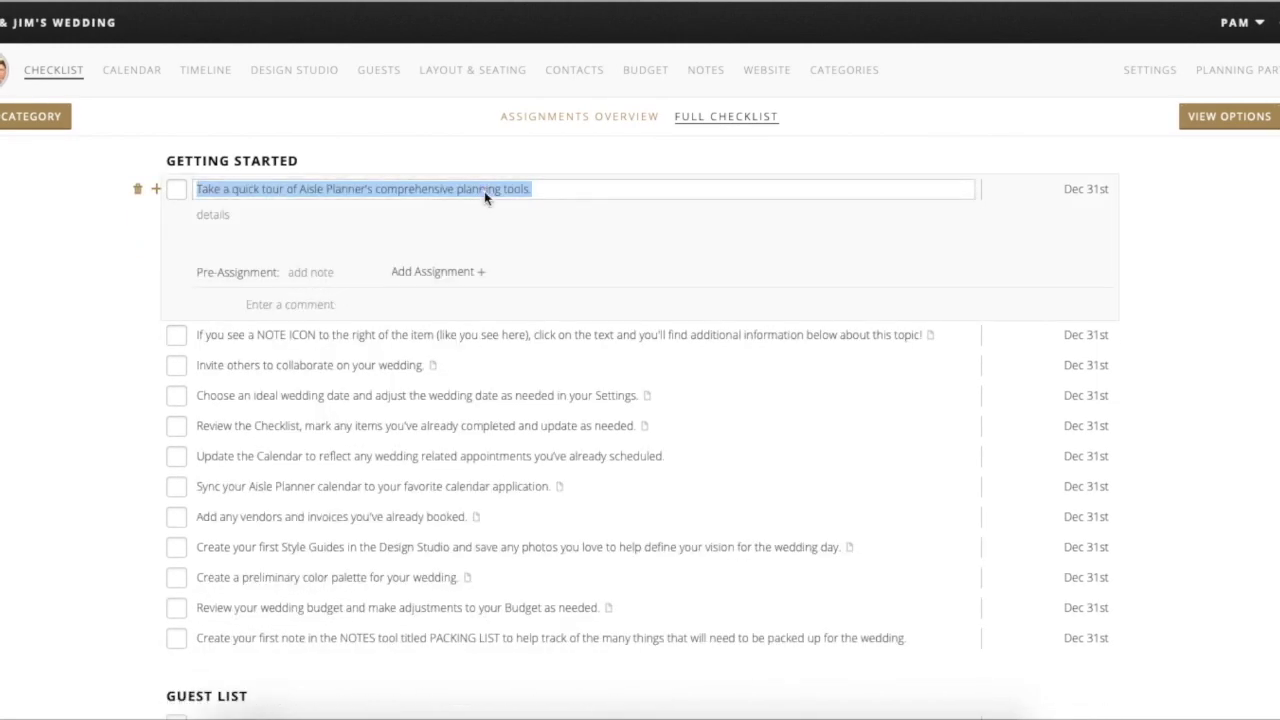
{"action": "left_click", "coordinate": [484, 191]}
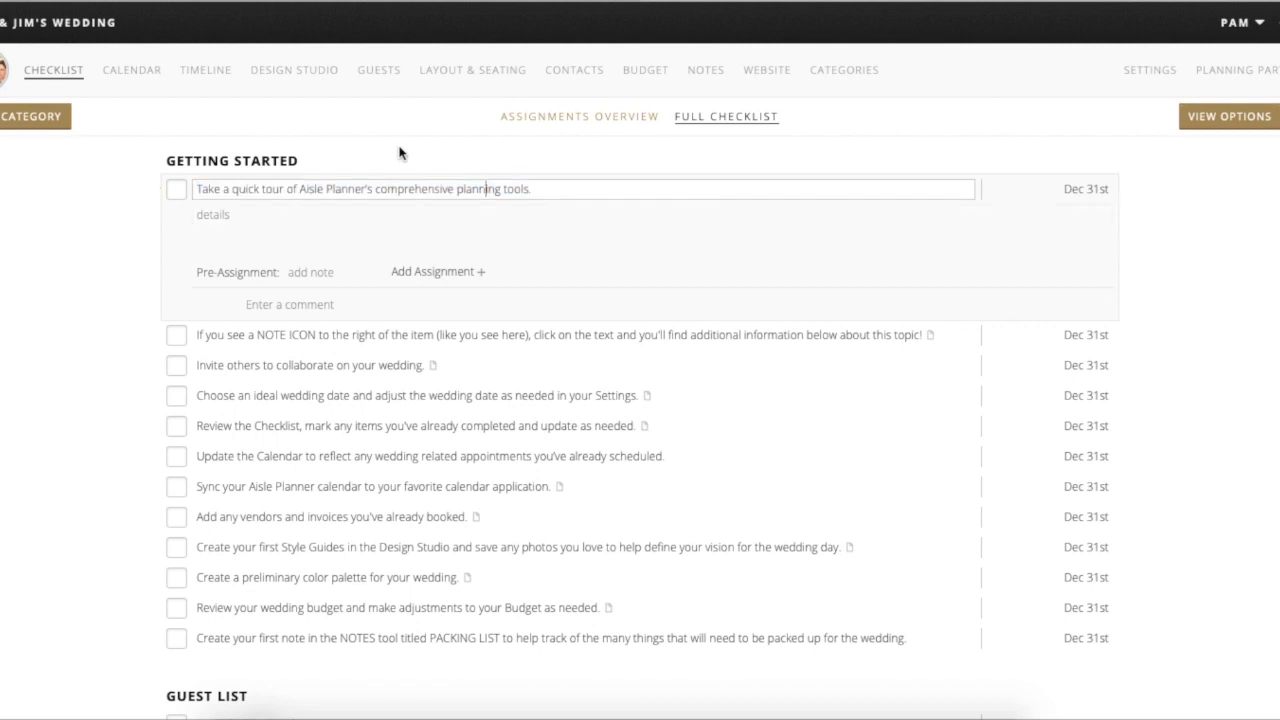
{"action": "left_click", "coordinate": [398, 154]}
{"action": "left_click", "coordinate": [180, 191]}
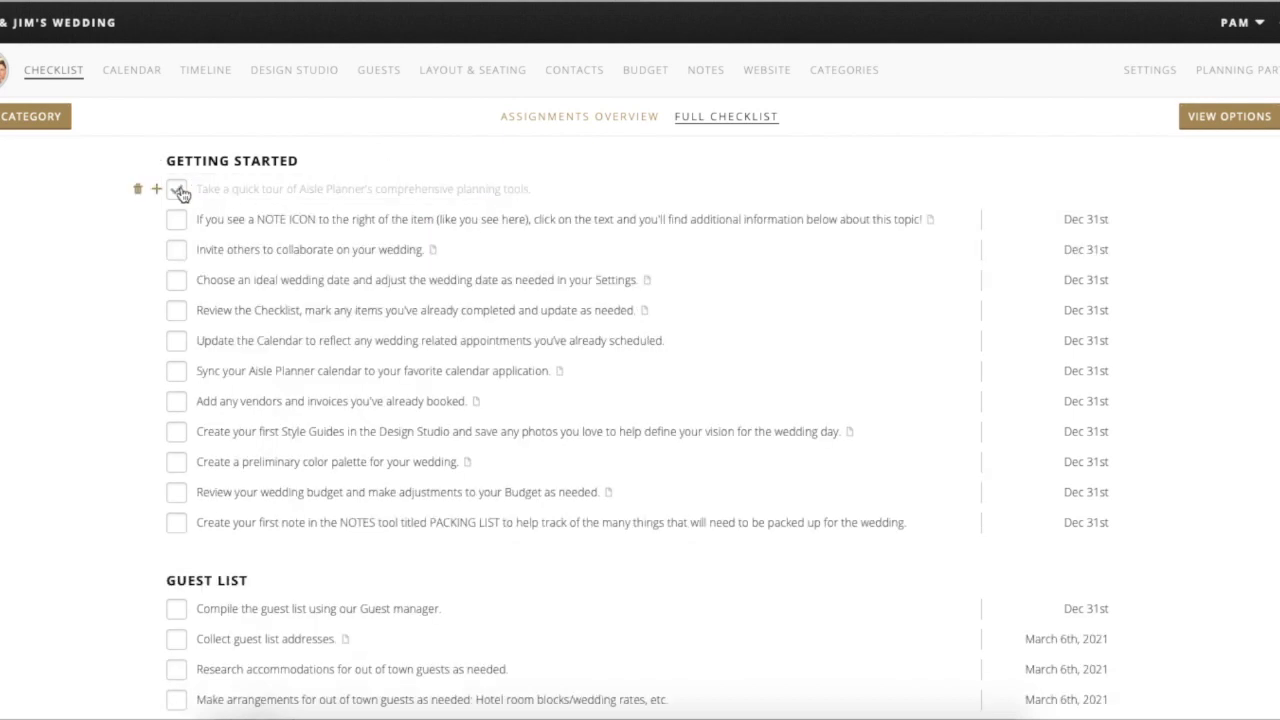
{"action": "left_click", "coordinate": [181, 280]}
{"action": "left_click", "coordinate": [178, 311]}
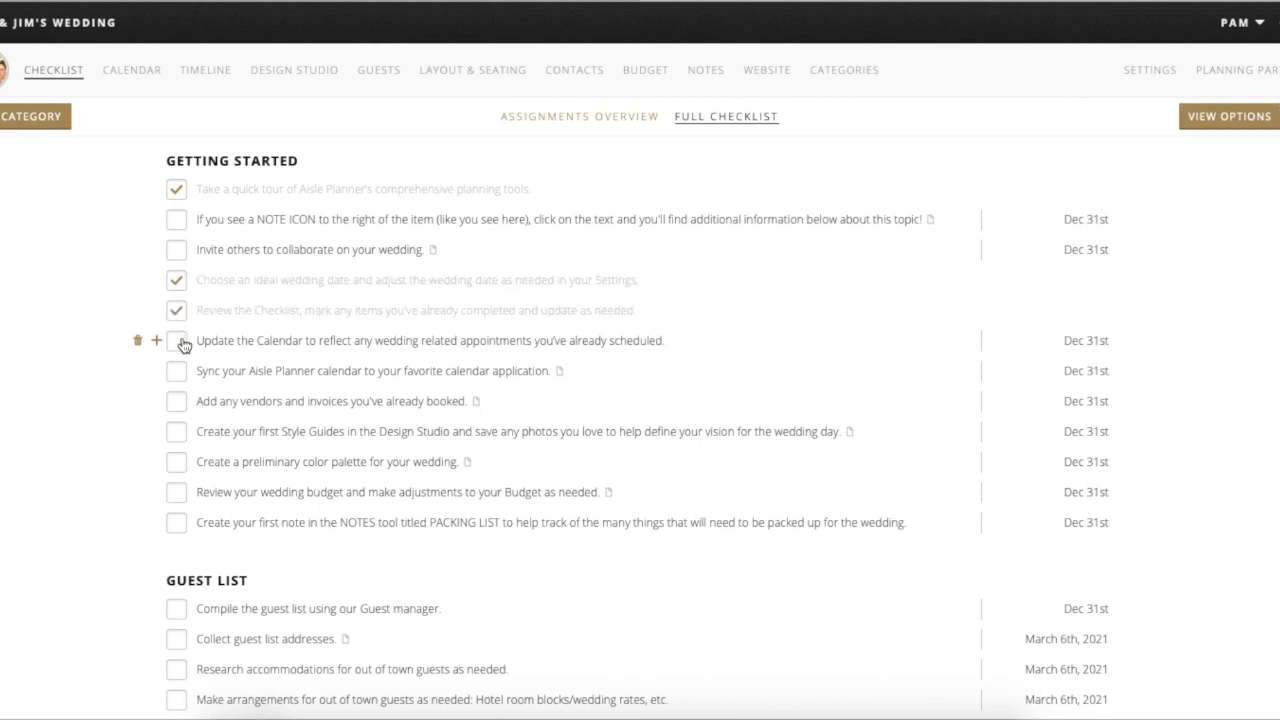
{"action": "left_click", "coordinate": [175, 342]}
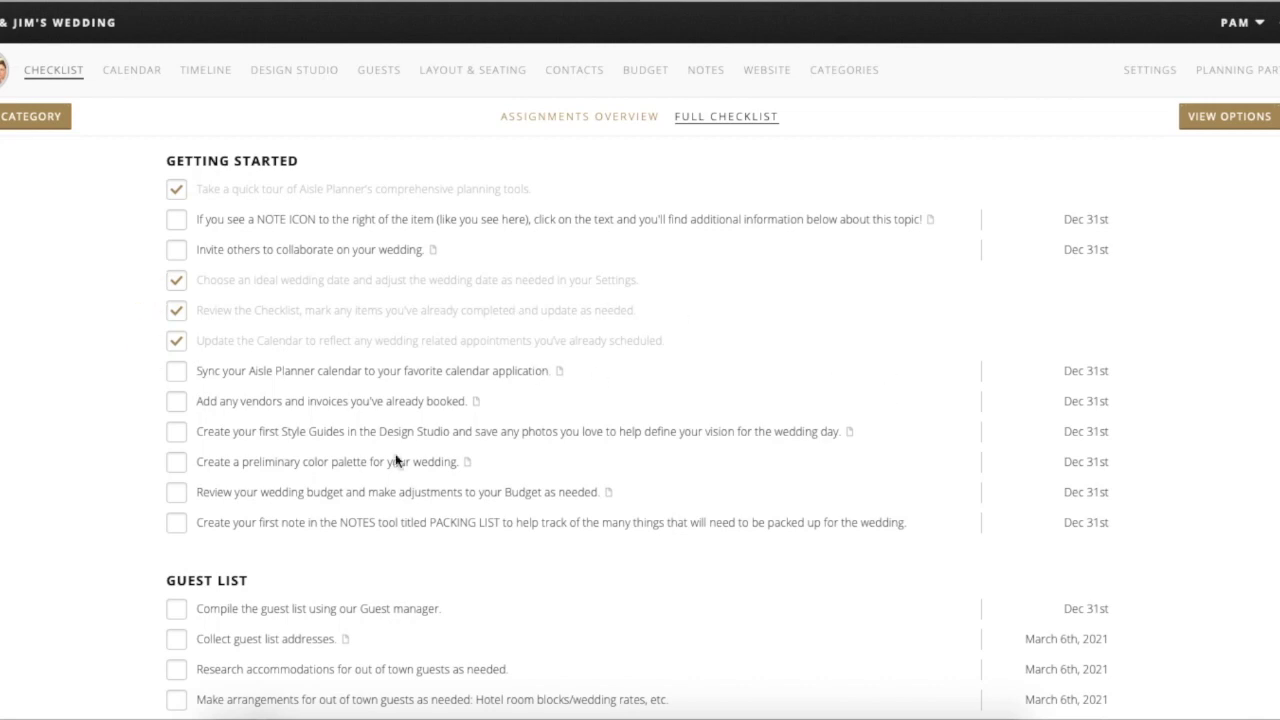
{"action": "scroll", "coordinate": [371, 471], "scroll_direction": "down", "scroll_amount": 1}
{"action": "scroll", "coordinate": [371, 471], "scroll_direction": "down", "scroll_amount": 5}
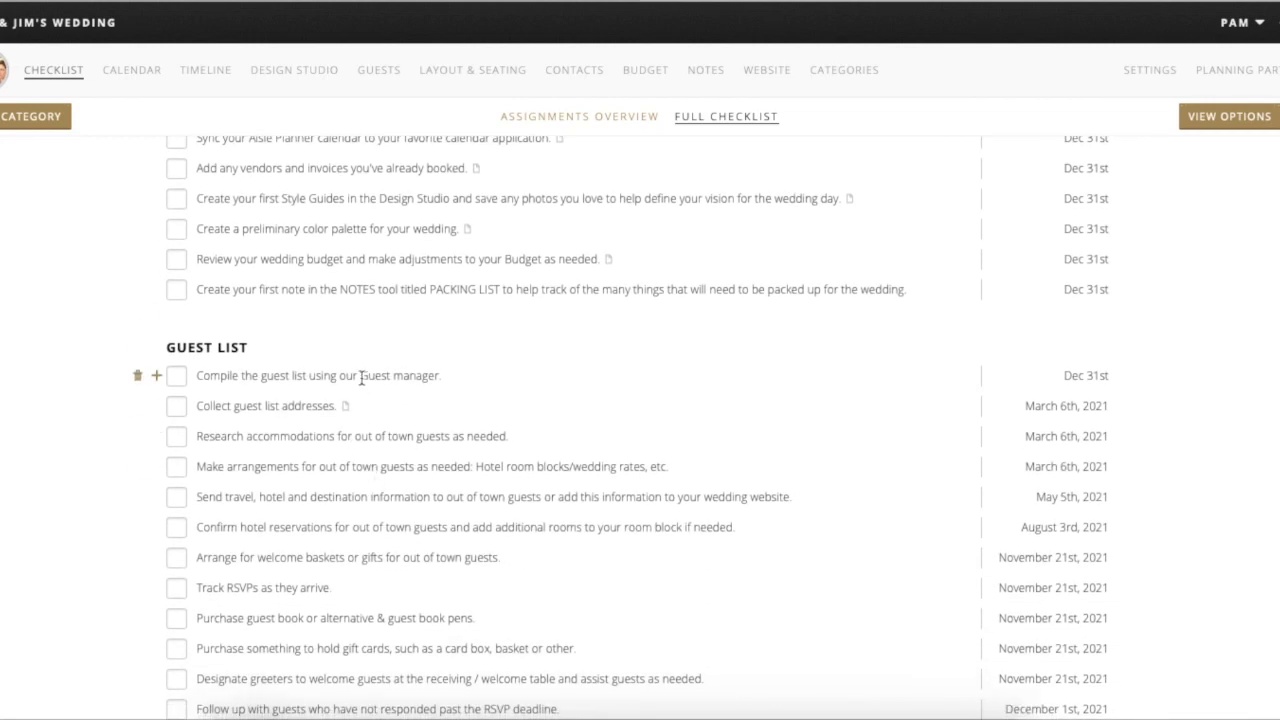
- Assign the Compile guest list, Collect addresses and Research accommodations tasks to Me
{"action": "left_click", "coordinate": [361, 377]}
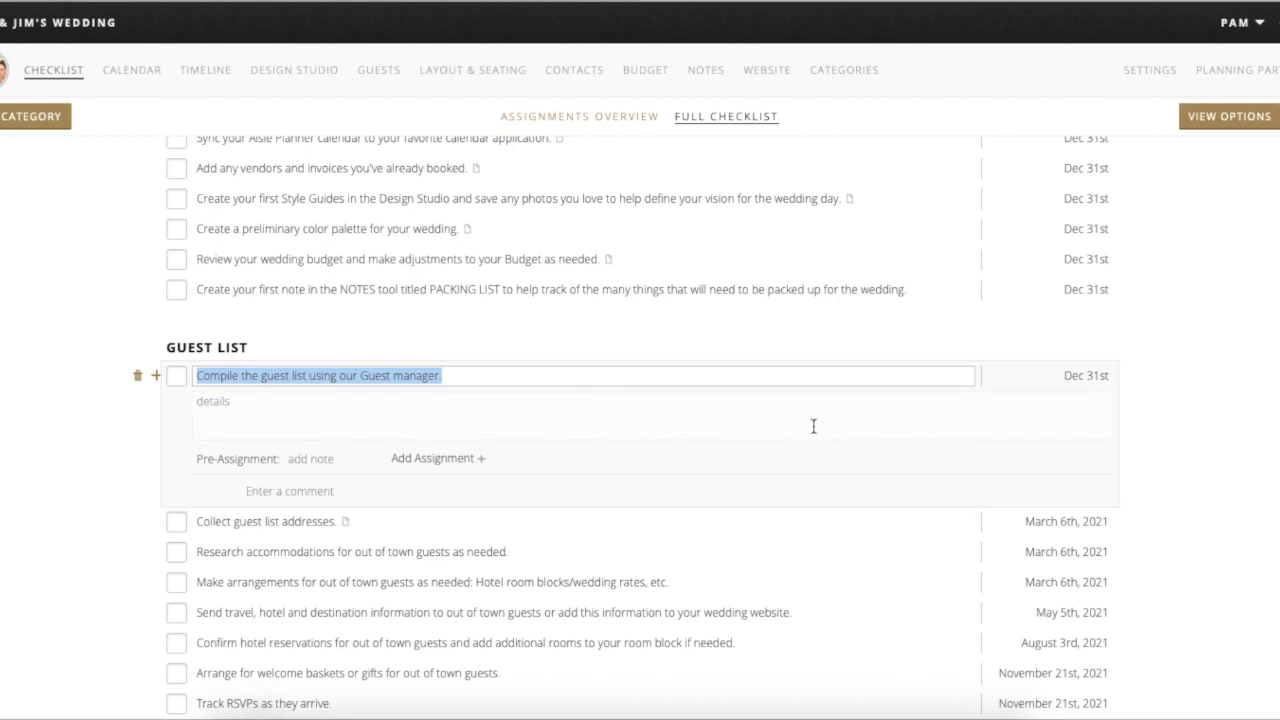
{"action": "left_click", "coordinate": [320, 419]}
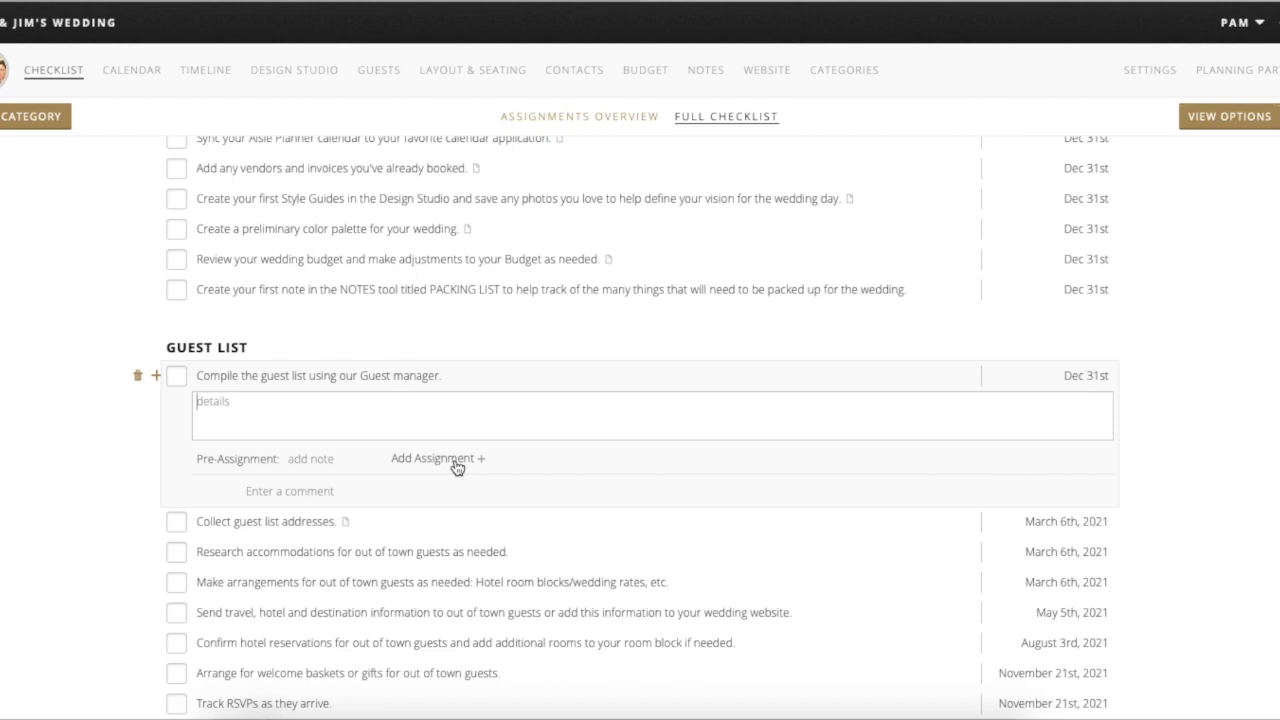
{"action": "left_click", "coordinate": [456, 465]}
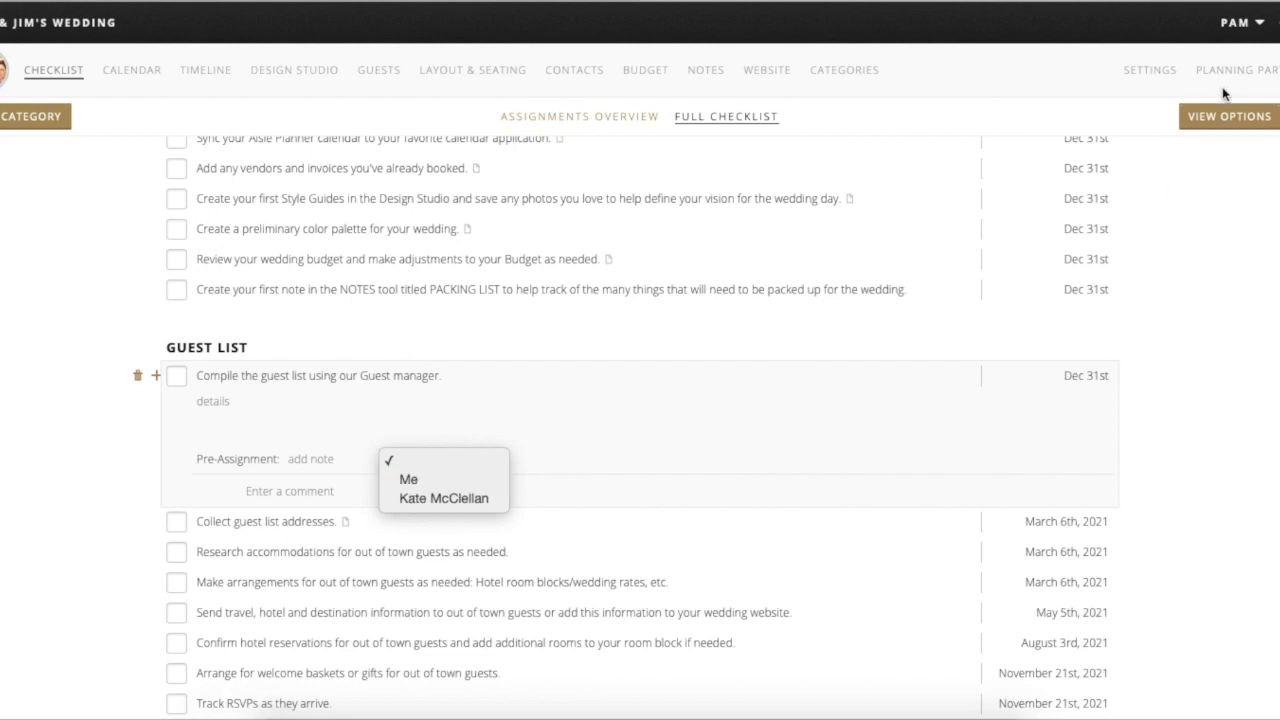
{"action": "left_click", "coordinate": [419, 482]}
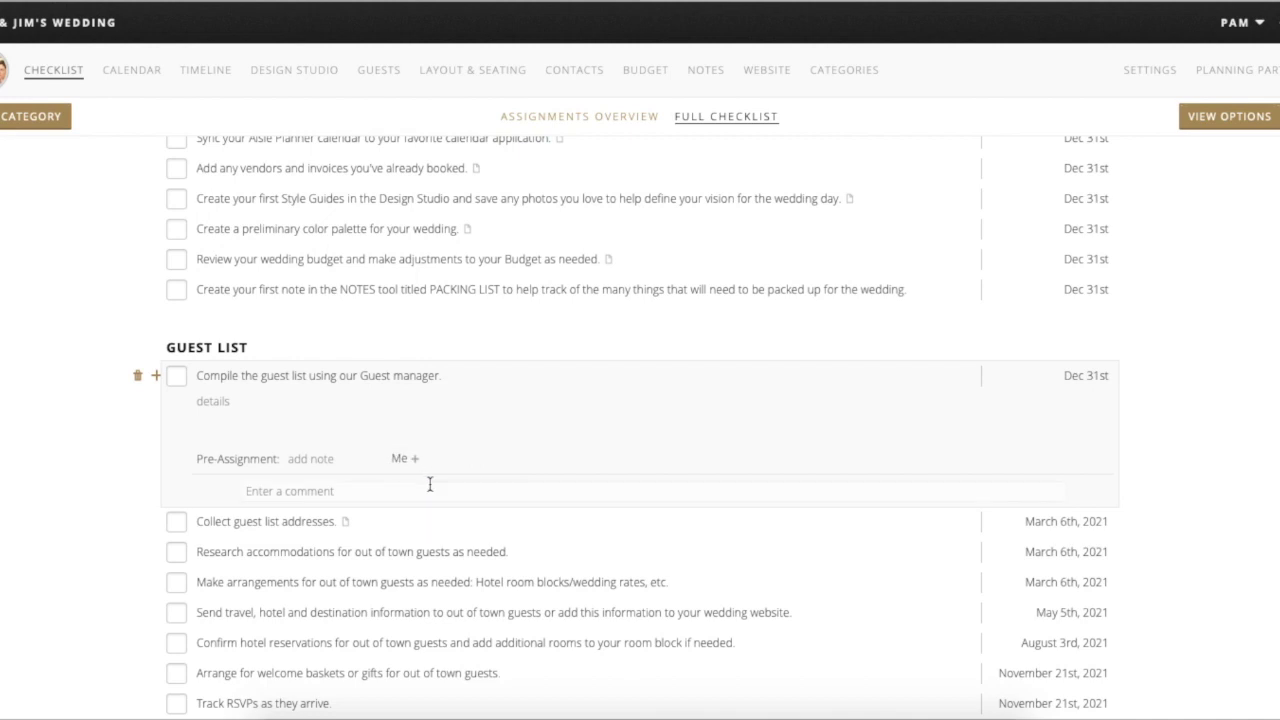
{"action": "left_click", "coordinate": [325, 521]}
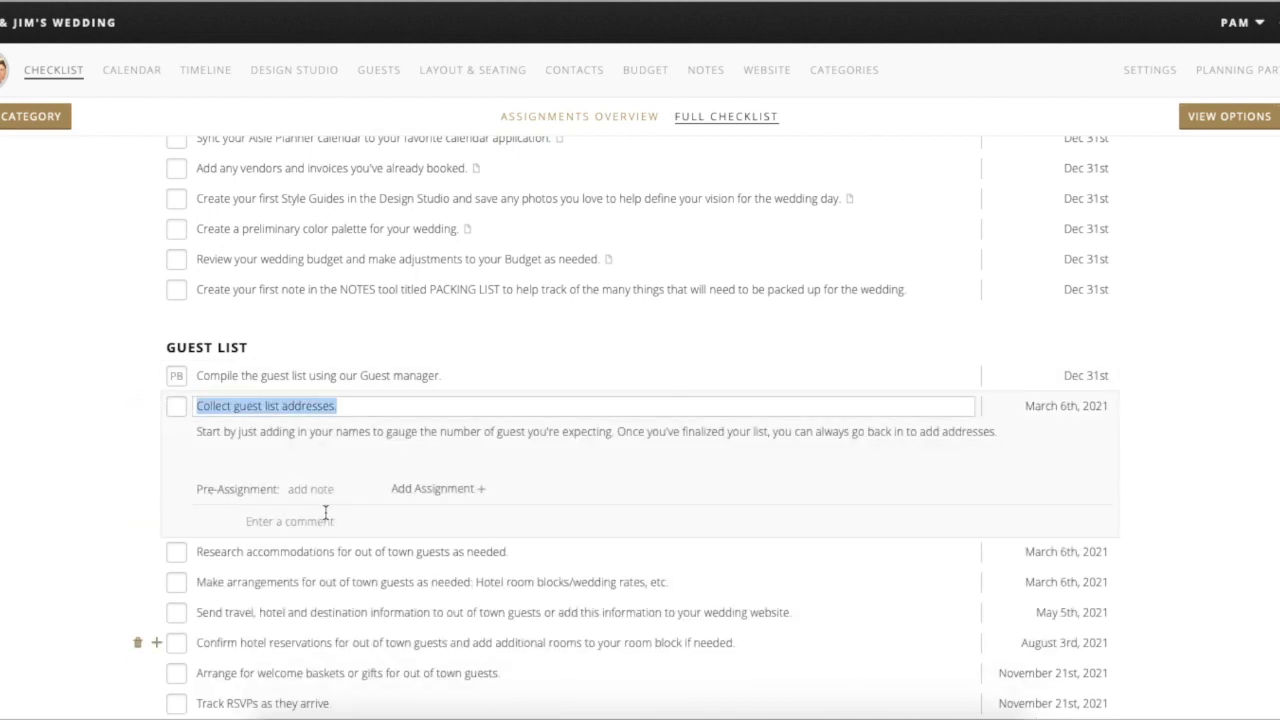
{"action": "left_click", "coordinate": [441, 492]}
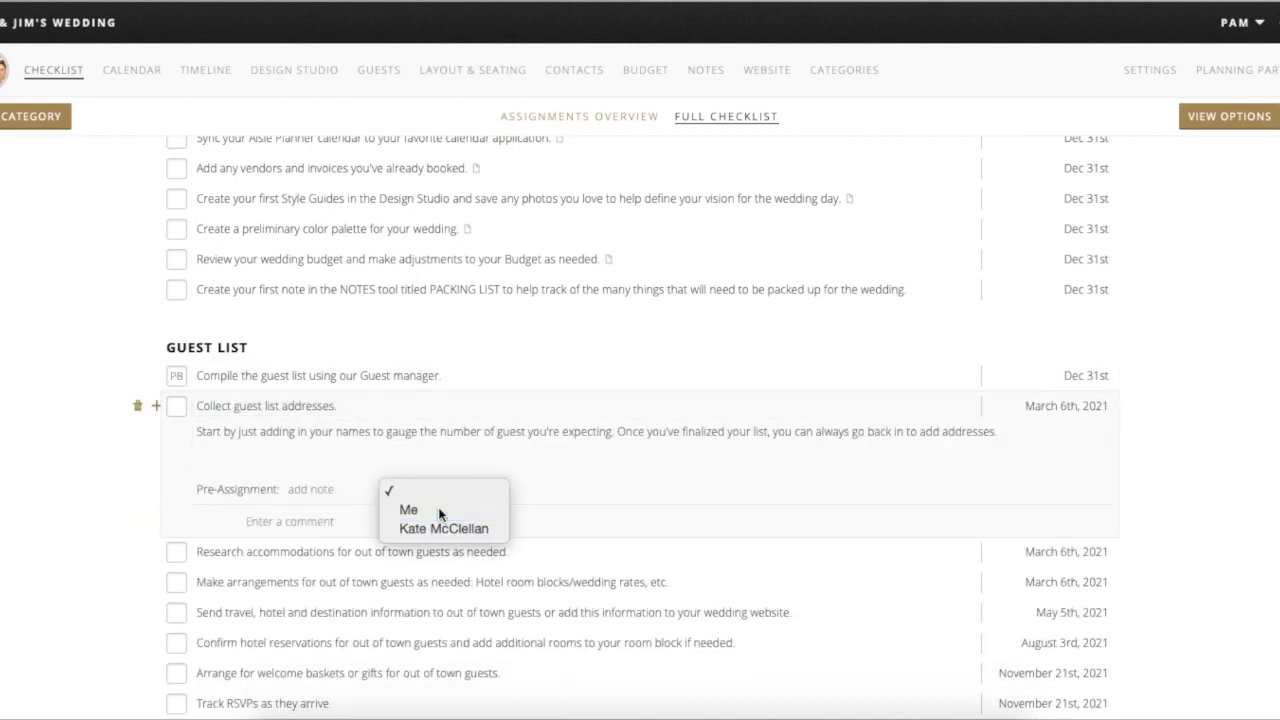
{"action": "left_click", "coordinate": [440, 509]}
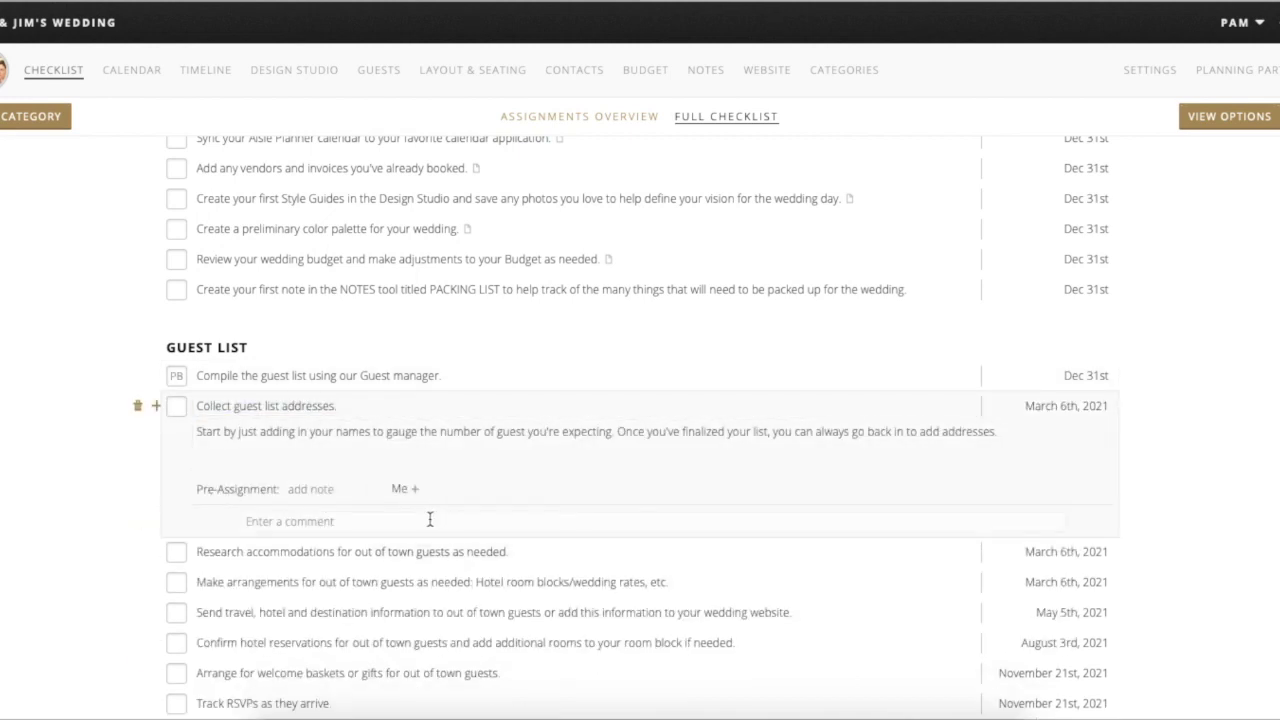
{"action": "left_click", "coordinate": [369, 550]}
{"action": "left_click", "coordinate": [440, 517]}
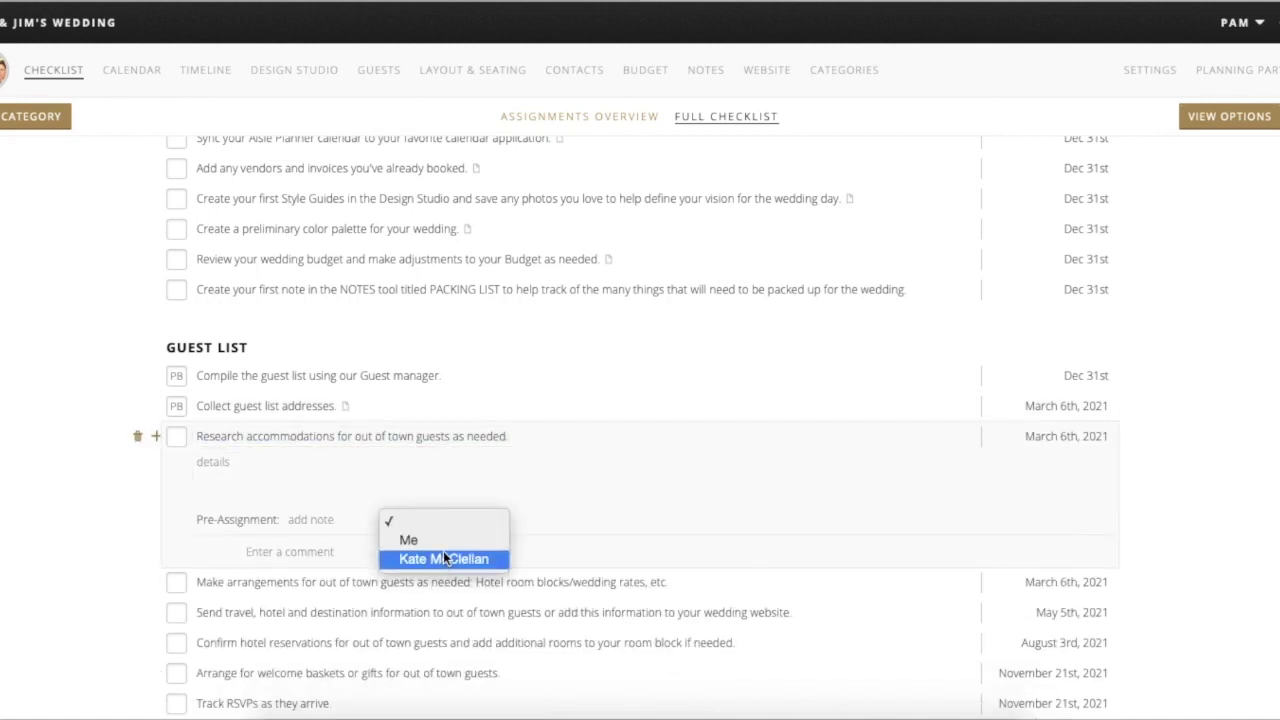
{"action": "left_click", "coordinate": [444, 542]}
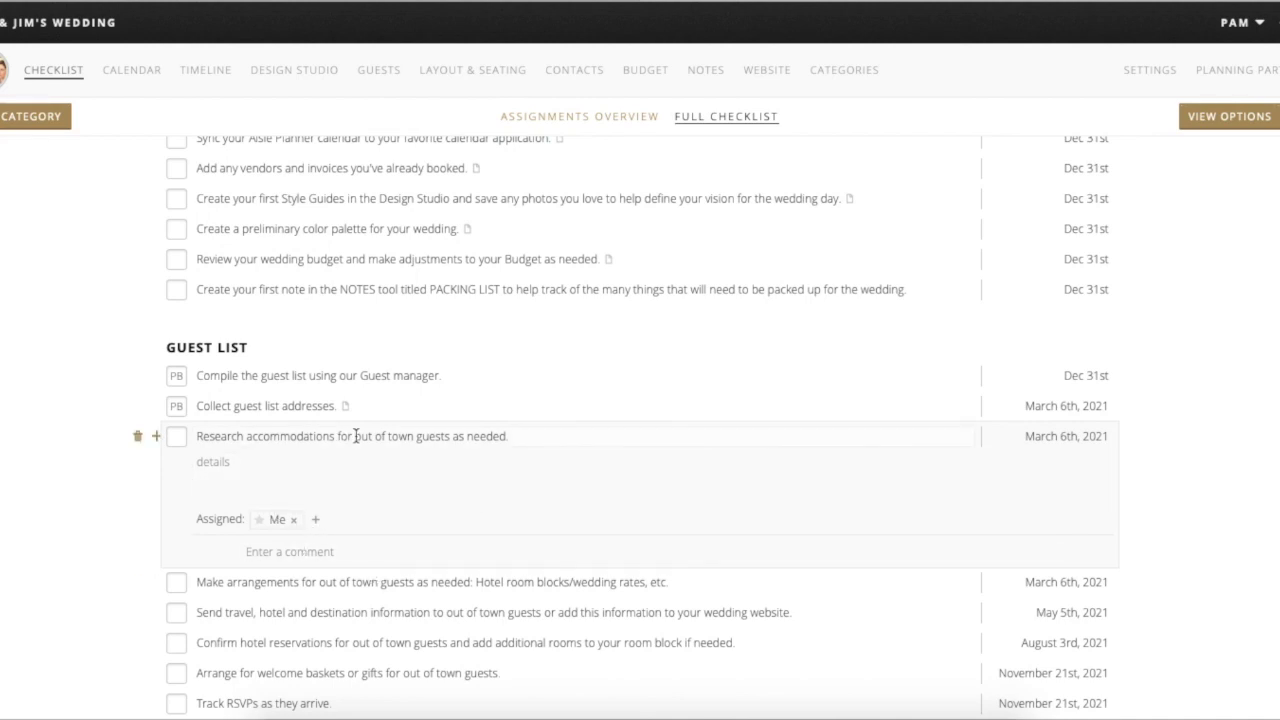
{"action": "left_click", "coordinate": [480, 489]}
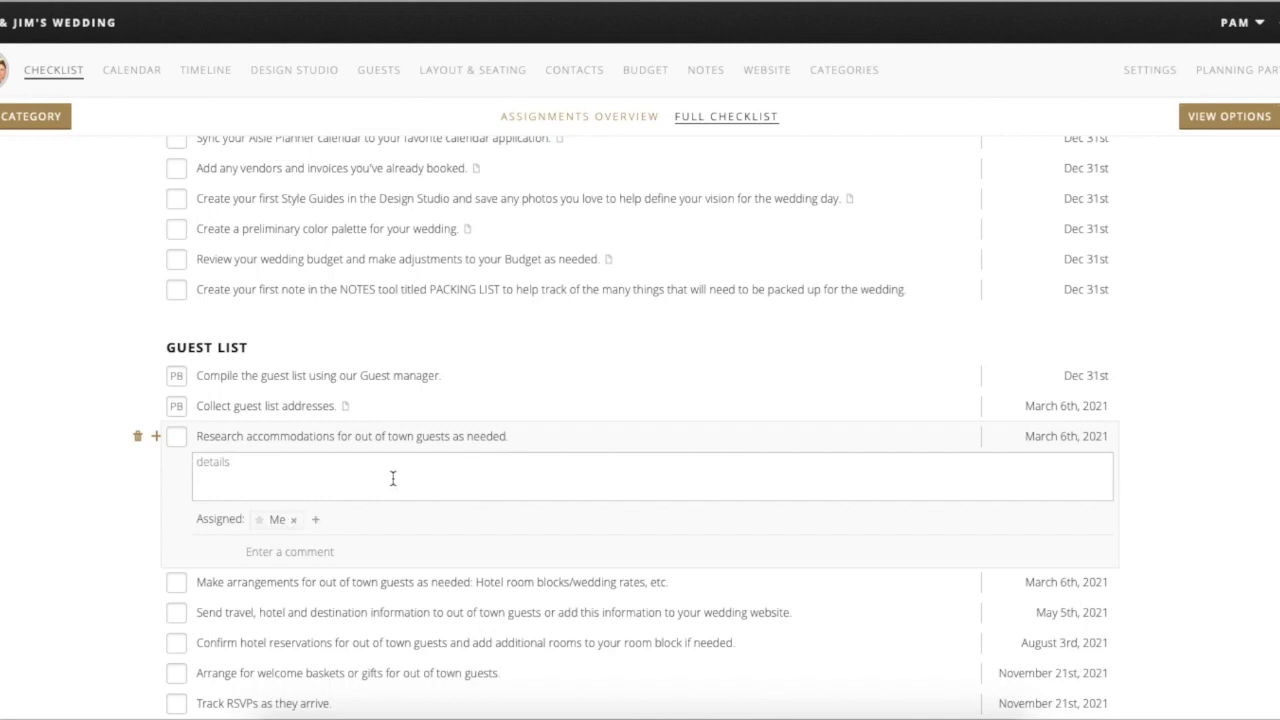
{"action": "scroll", "coordinate": [446, 343], "scroll_direction": "up", "scroll_amount": 3}
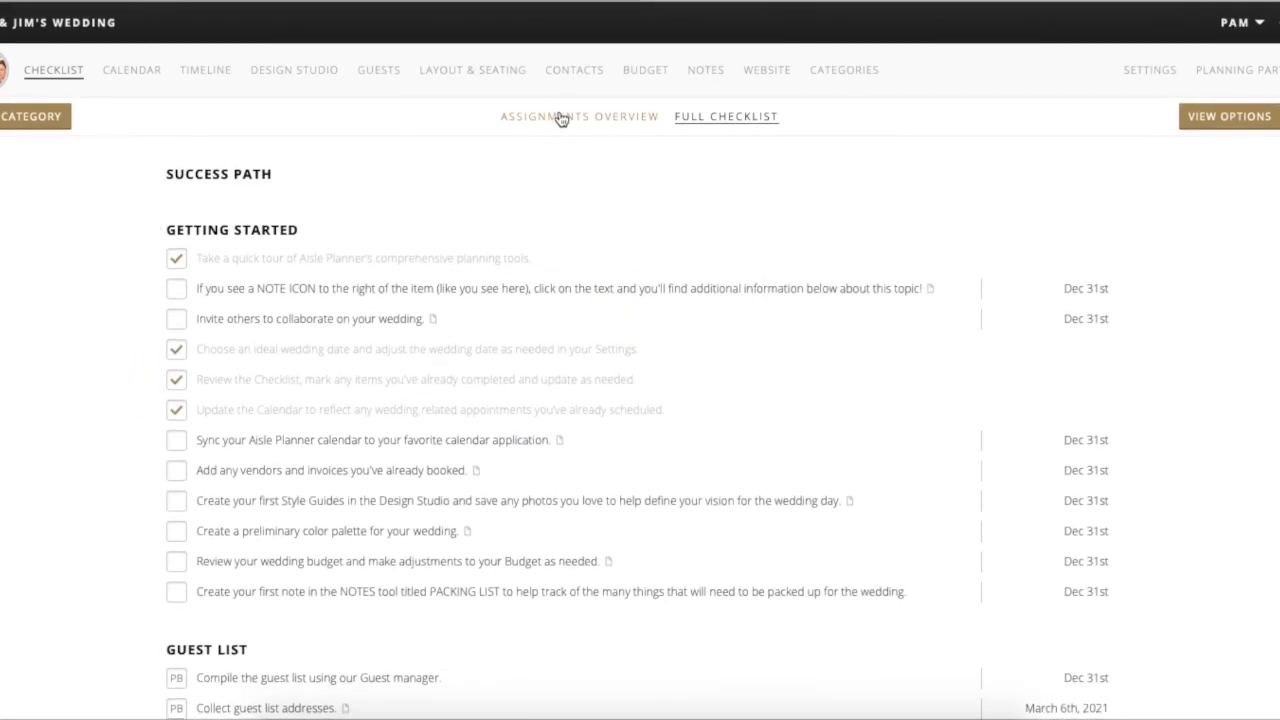
{"action": "left_click", "coordinate": [562, 118]}
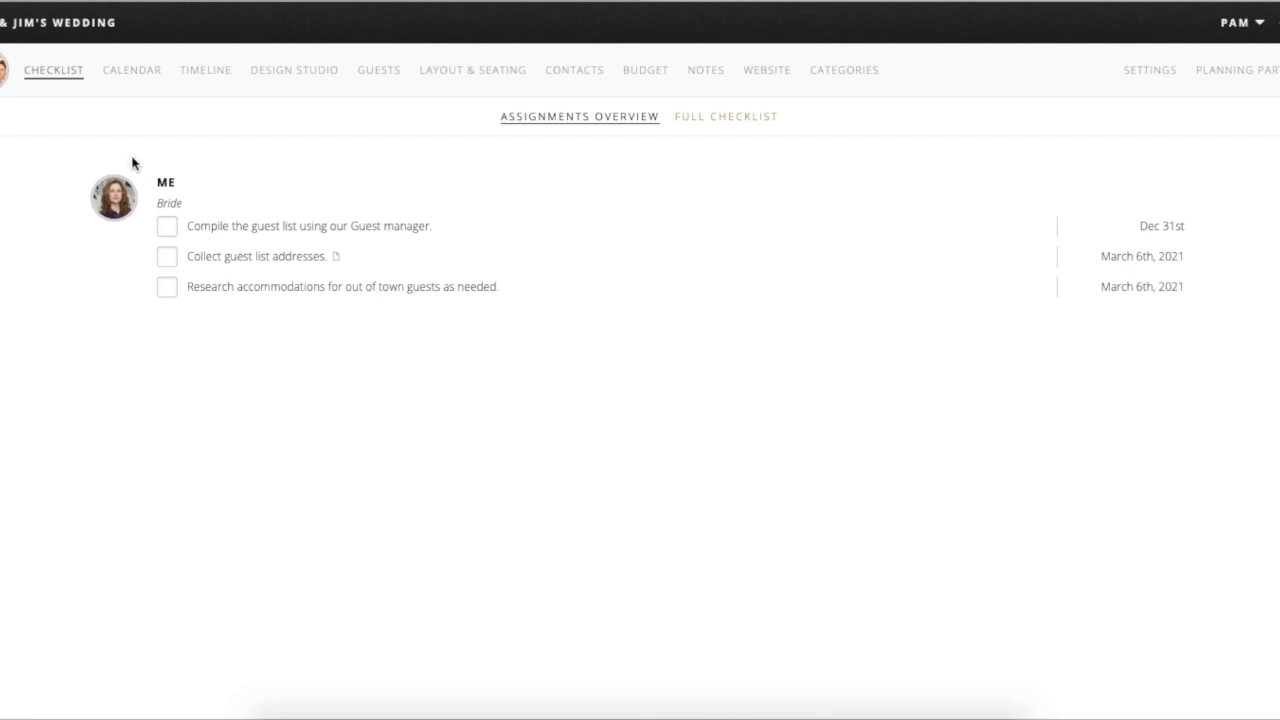
{"action": "left_click", "coordinate": [6, 72]}
{"action": "left_click", "coordinate": [721, 118]}
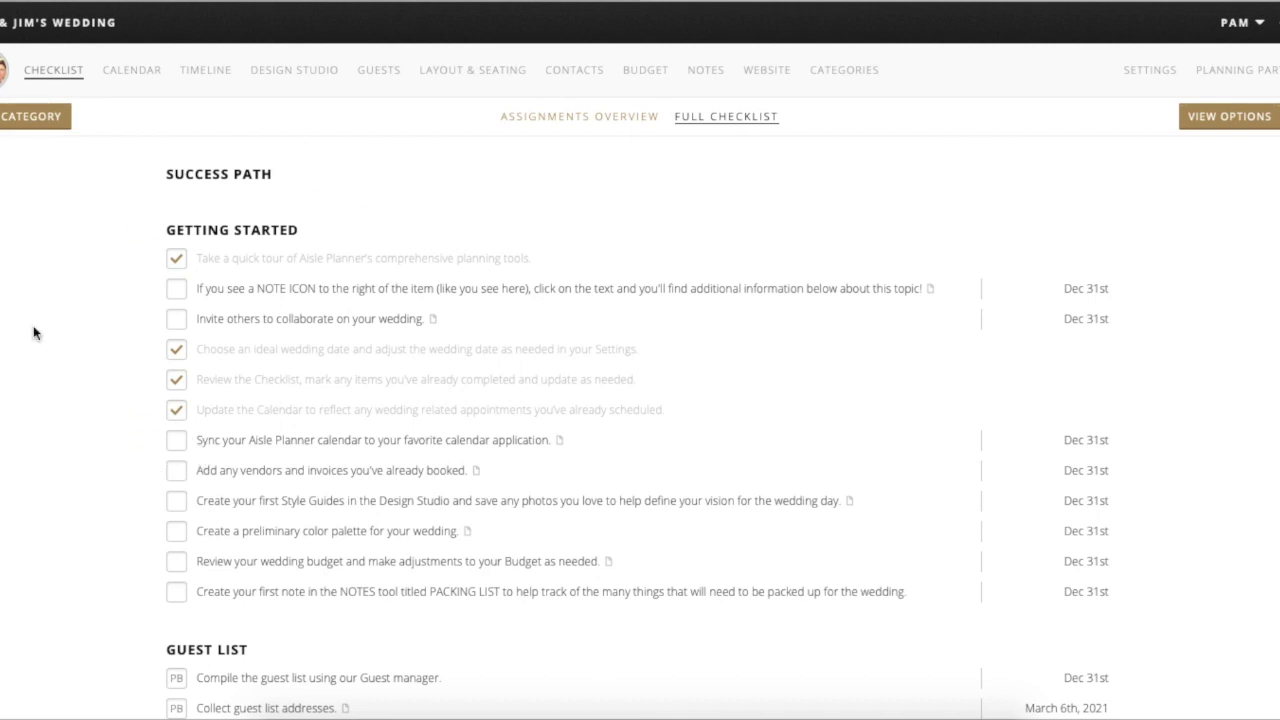
{"action": "scroll", "coordinate": [501, 398], "scroll_direction": "down", "scroll_amount": 2}
{"action": "scroll", "coordinate": [501, 398], "scroll_direction": "down", "scroll_amount": 1}
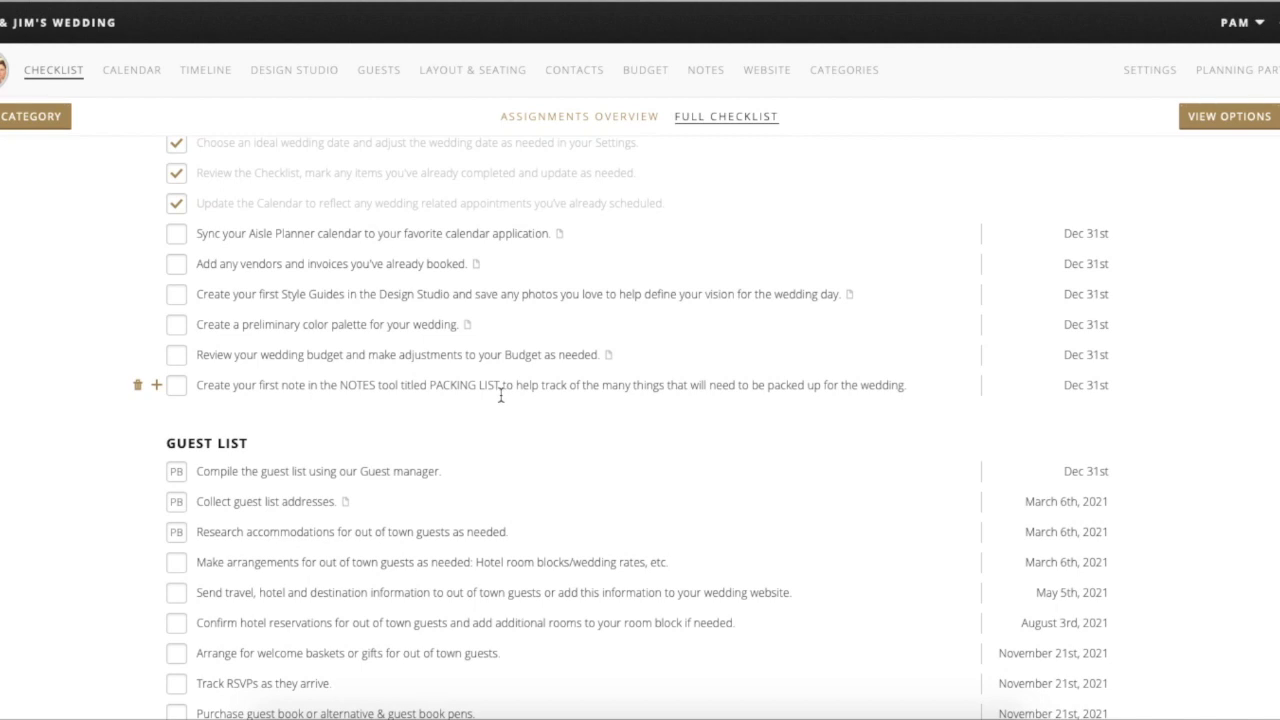
- Expand the 'Sync your Aisle Planner calendar' task and check its Dec 31st due date, leaving it unchanged
{"action": "left_click", "coordinate": [452, 235]}
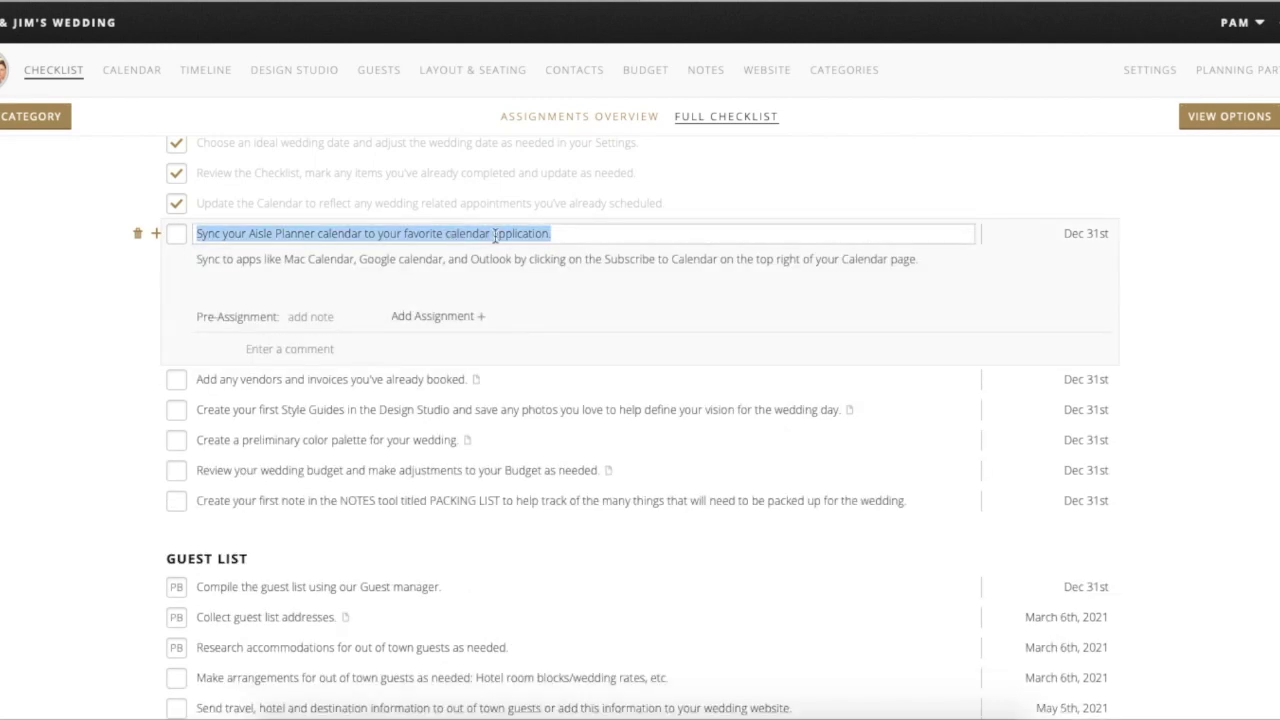
{"action": "left_click", "coordinate": [587, 237]}
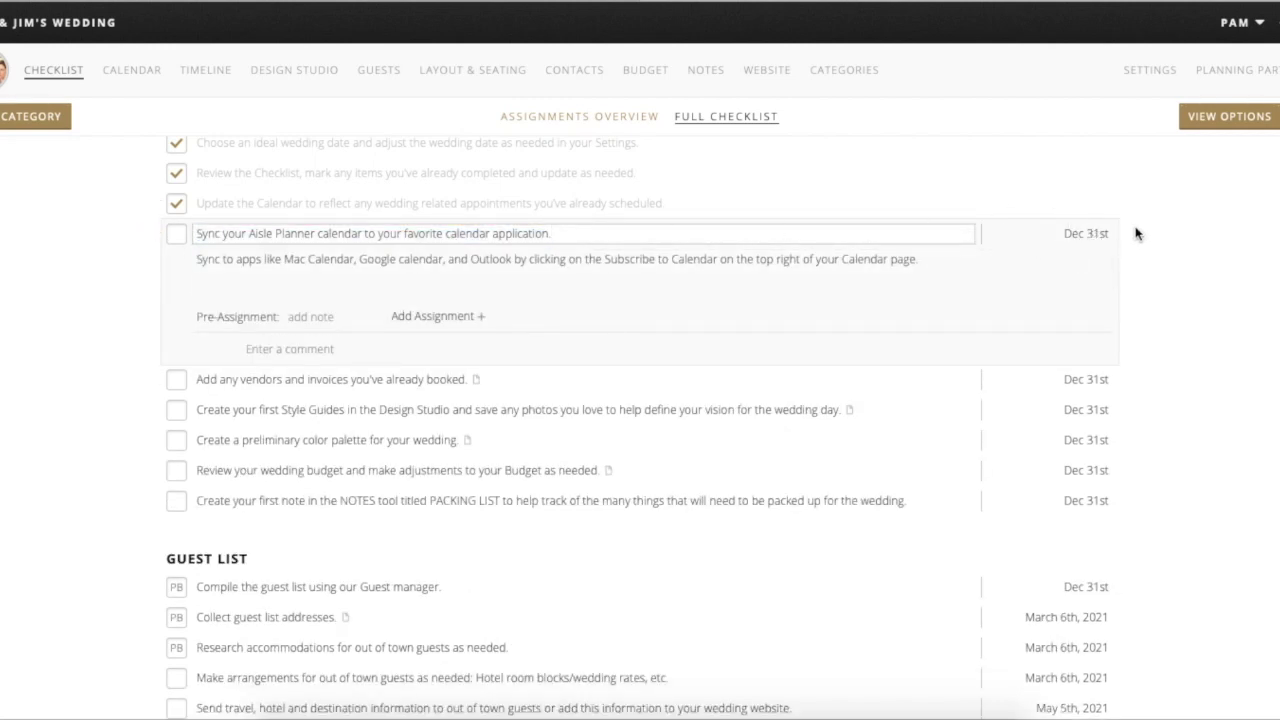
{"action": "left_click", "coordinate": [1098, 234]}
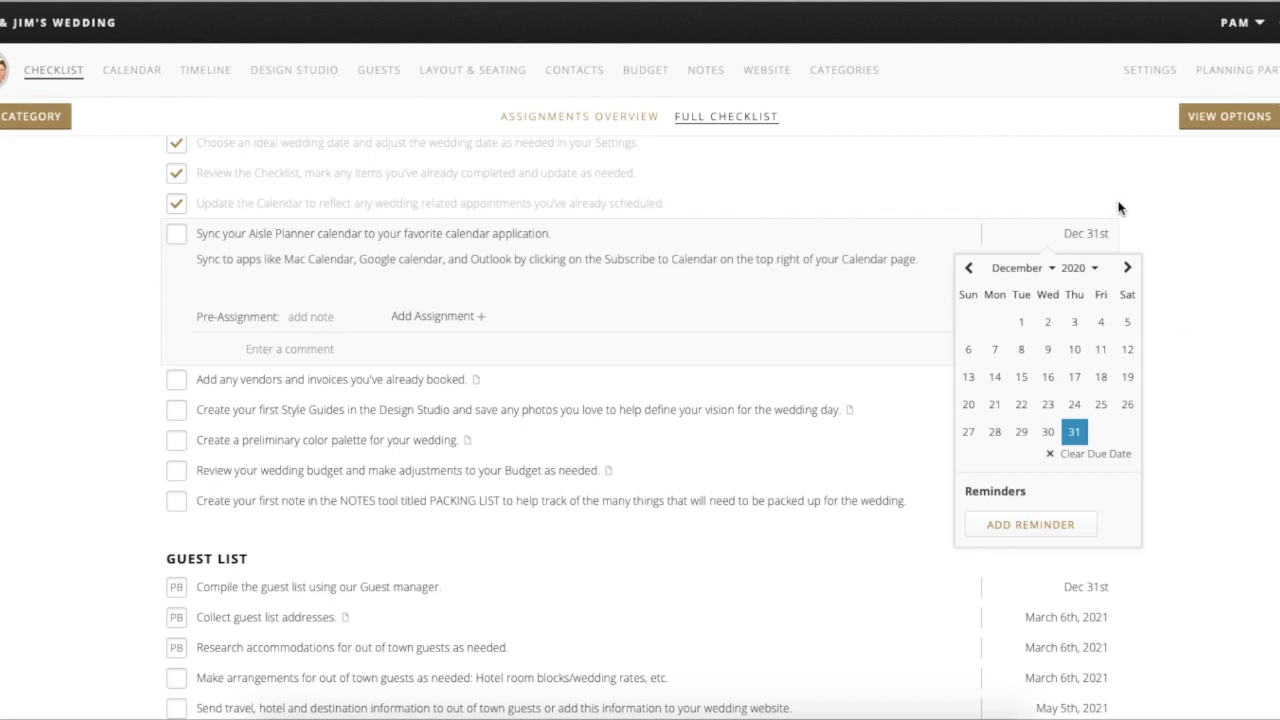
{"action": "left_click", "coordinate": [944, 233]}
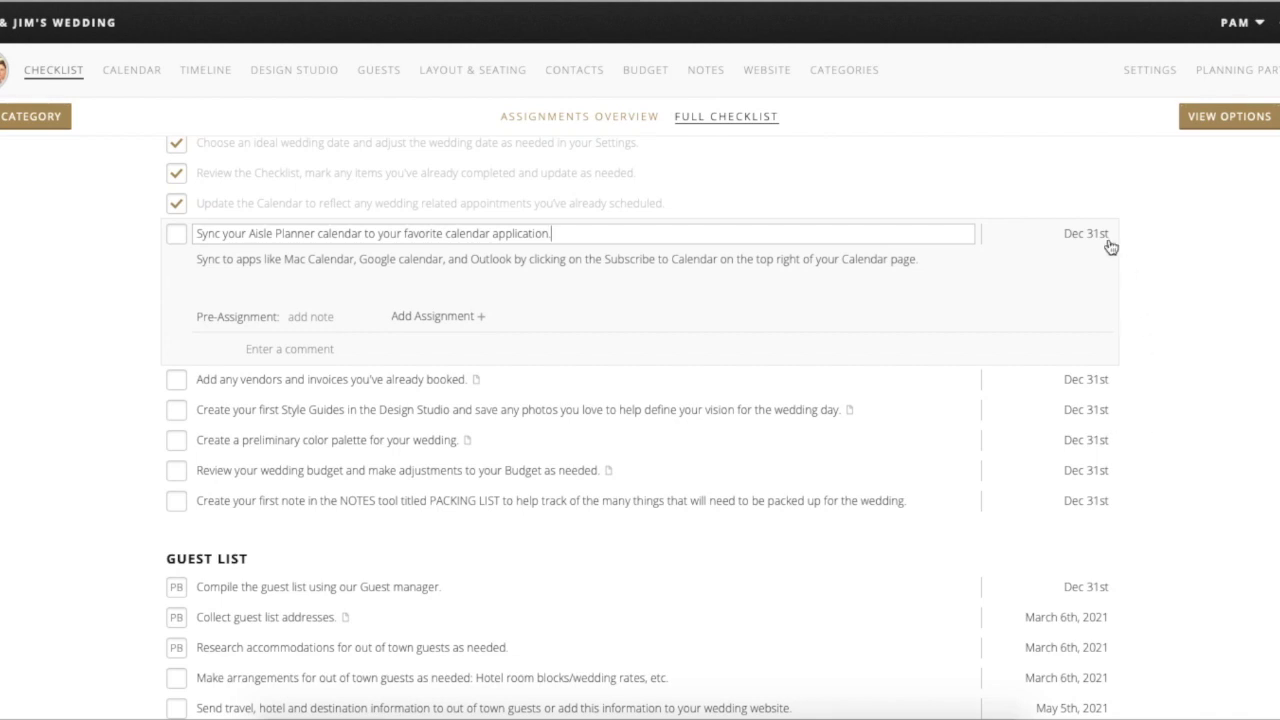
{"action": "scroll", "coordinate": [1081, 395], "scroll_direction": "down", "scroll_amount": 1}
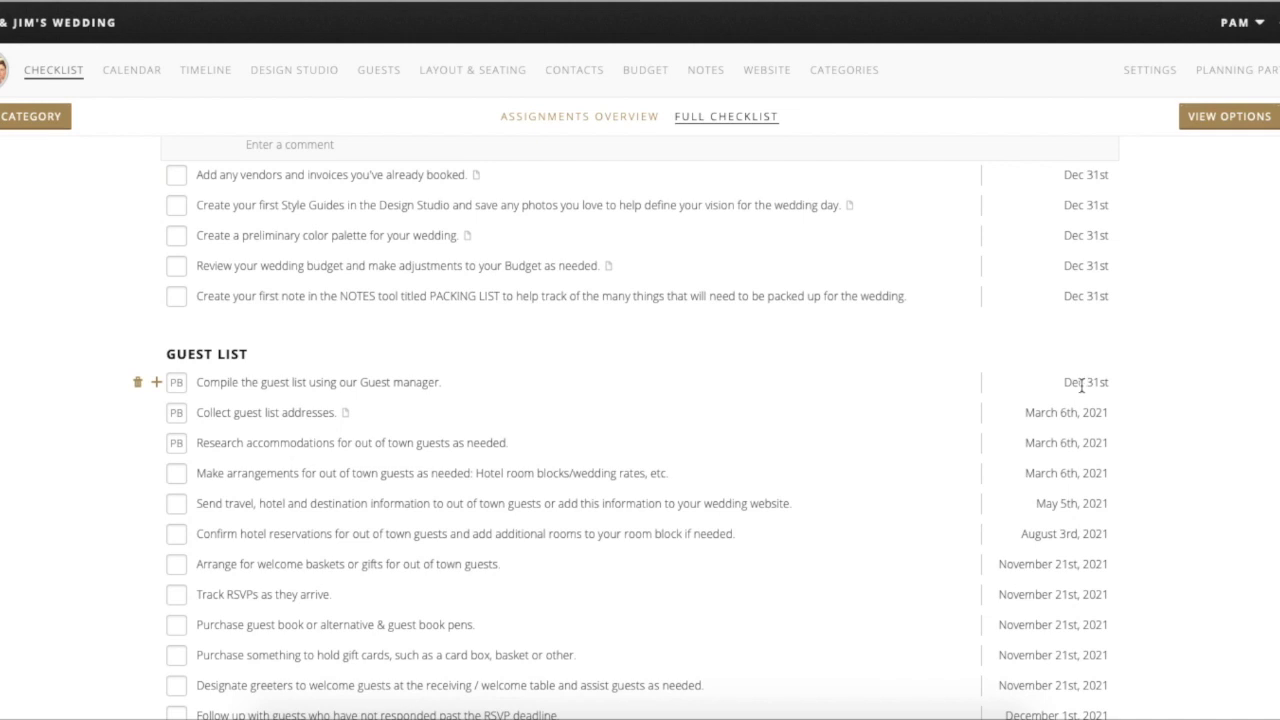
- Move the 'Compile the guest list' task's due date from Dec 31st to June 1, 2020
{"action": "scroll", "coordinate": [1085, 381], "scroll_direction": "down", "scroll_amount": 1}
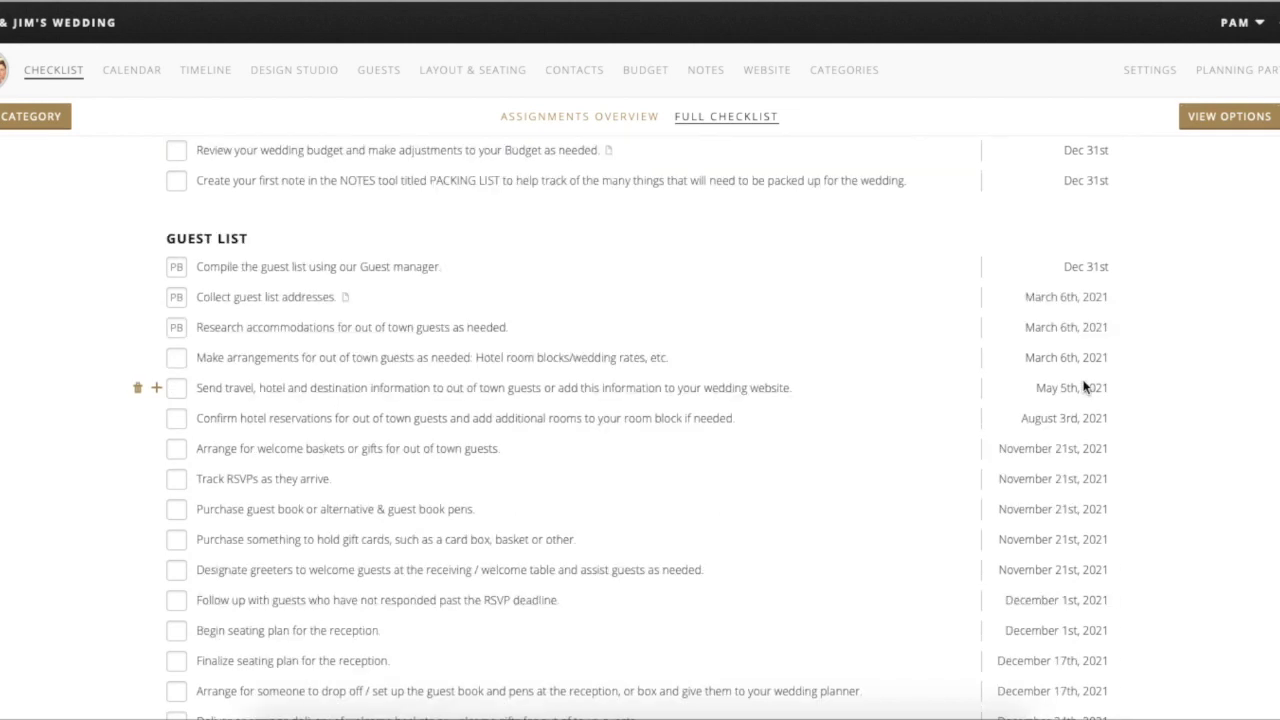
{"action": "left_click", "coordinate": [1086, 266]}
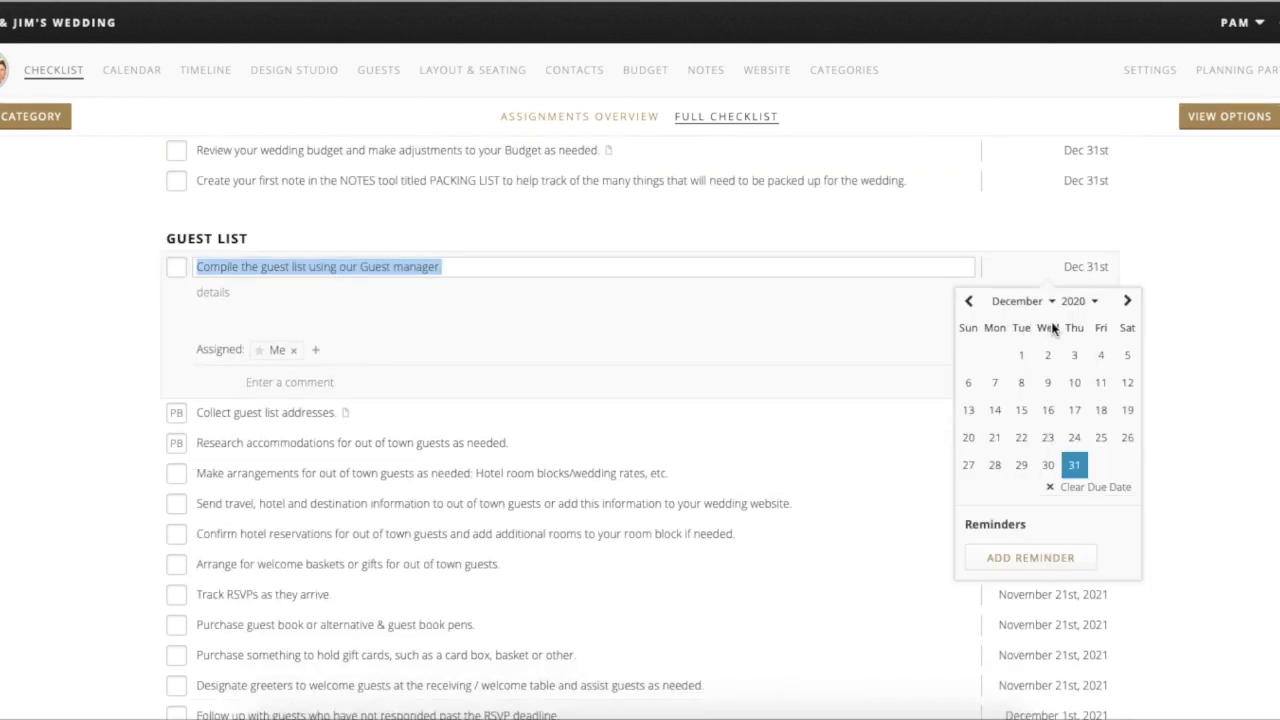
{"action": "left_click", "coordinate": [969, 302]}
{"action": "left_click", "coordinate": [969, 302]}
{"action": "left_click", "coordinate": [969, 302]}
{"action": "left_click", "coordinate": [969, 302]}
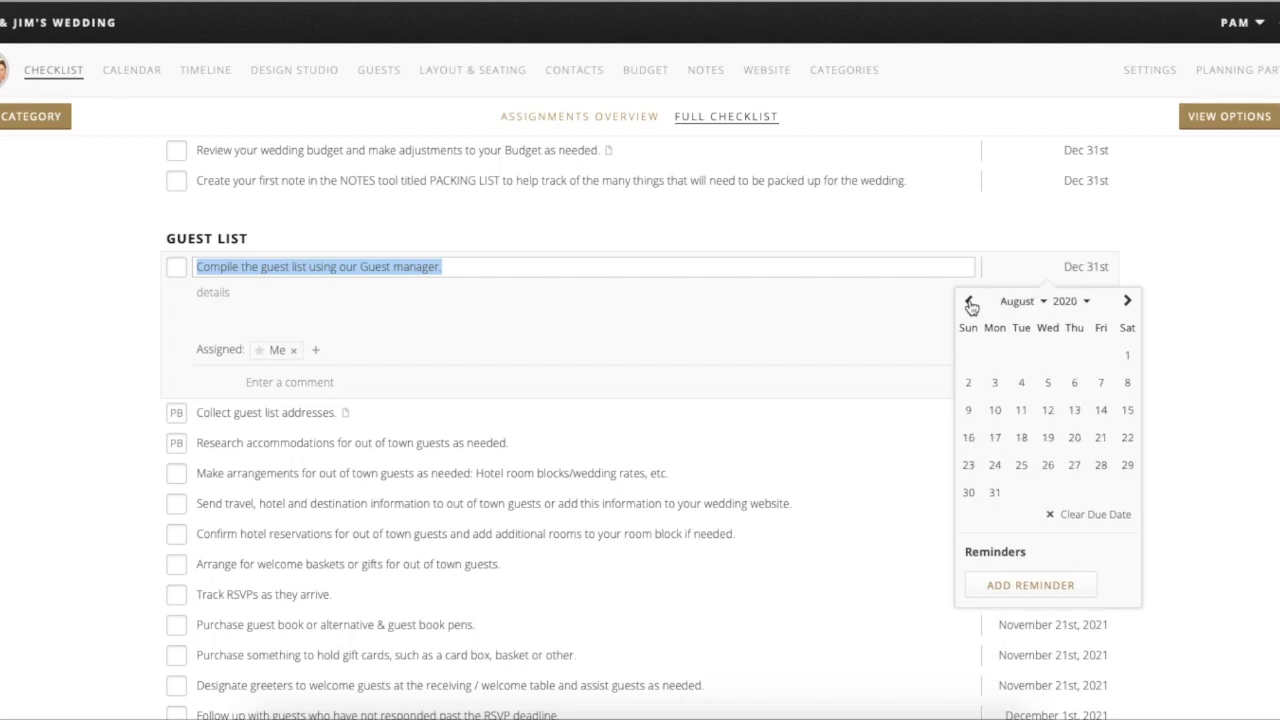
{"action": "left_click", "coordinate": [969, 302]}
{"action": "left_click", "coordinate": [969, 302]}
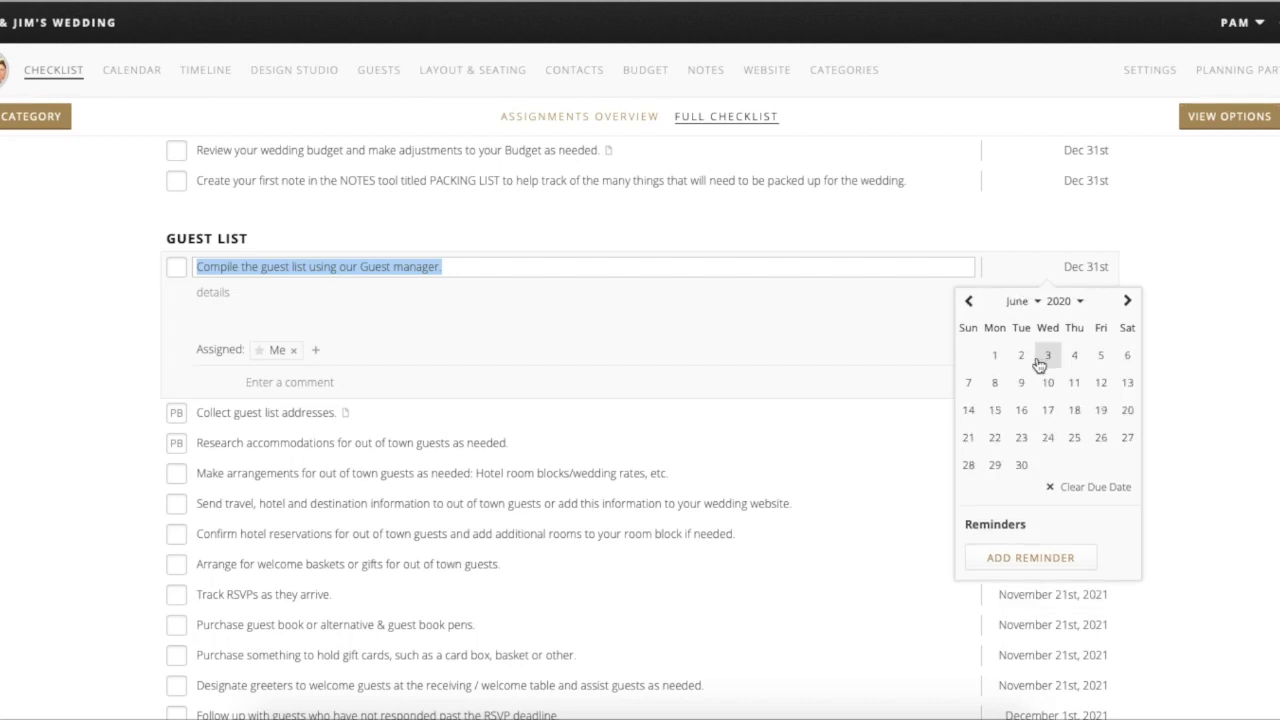
{"action": "left_click", "coordinate": [995, 356]}
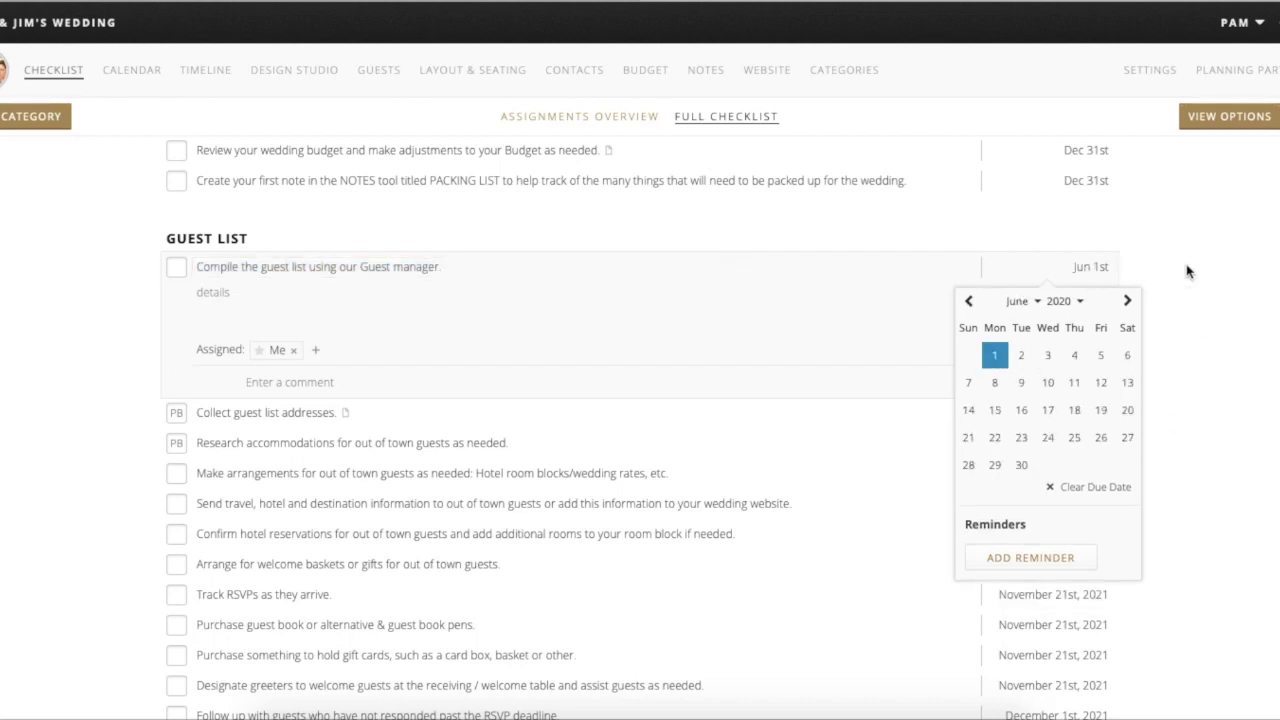
{"action": "left_click", "coordinate": [1086, 243]}
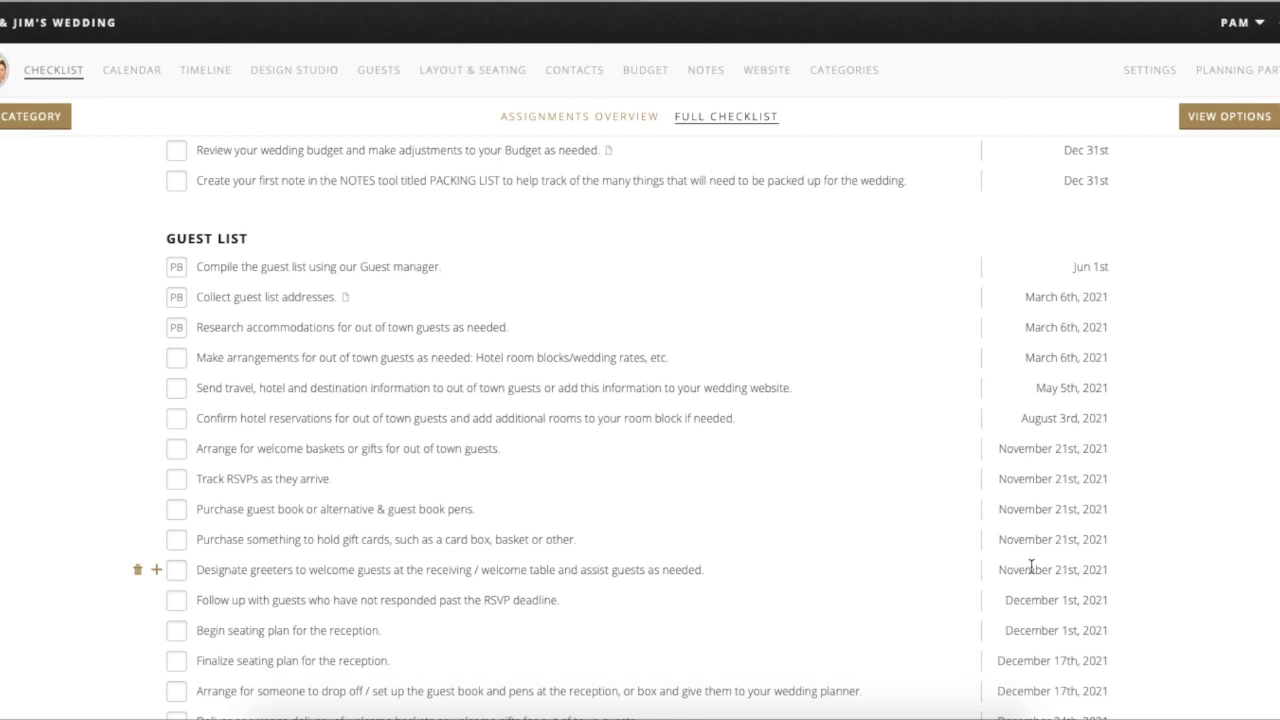
{"action": "scroll", "coordinate": [1070, 492], "scroll_direction": "down", "scroll_amount": 3}
{"action": "scroll", "coordinate": [1069, 490], "scroll_direction": "down", "scroll_amount": 2}
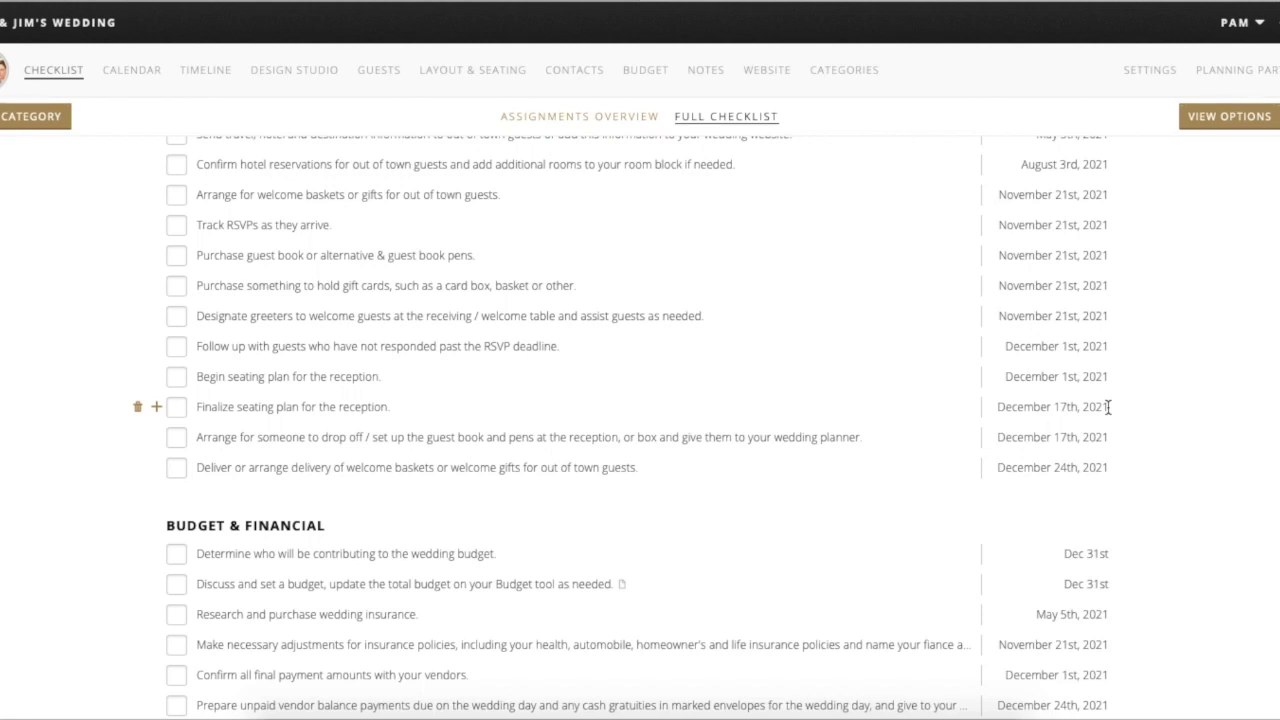
{"action": "scroll", "coordinate": [1107, 406], "scroll_direction": "up", "scroll_amount": 6}
{"action": "scroll", "coordinate": [1107, 406], "scroll_direction": "up", "scroll_amount": 2}
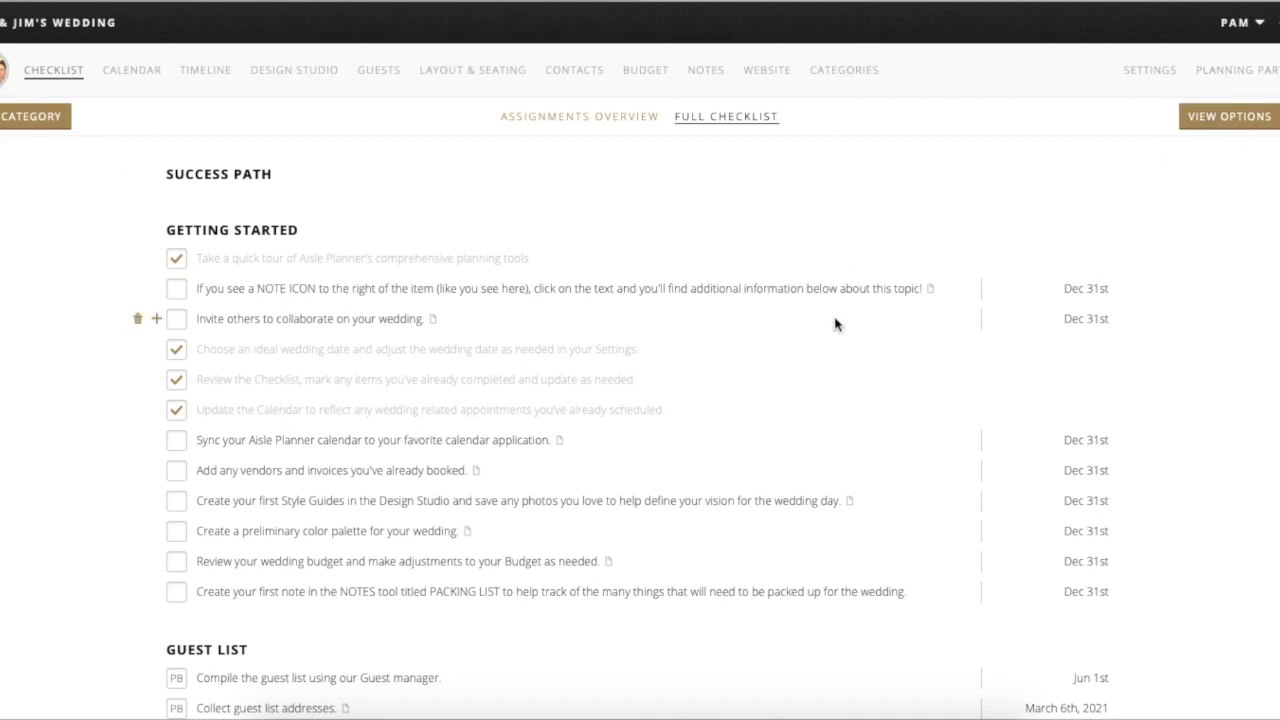
{"action": "scroll", "coordinate": [834, 323], "scroll_direction": "down", "scroll_amount": 1}
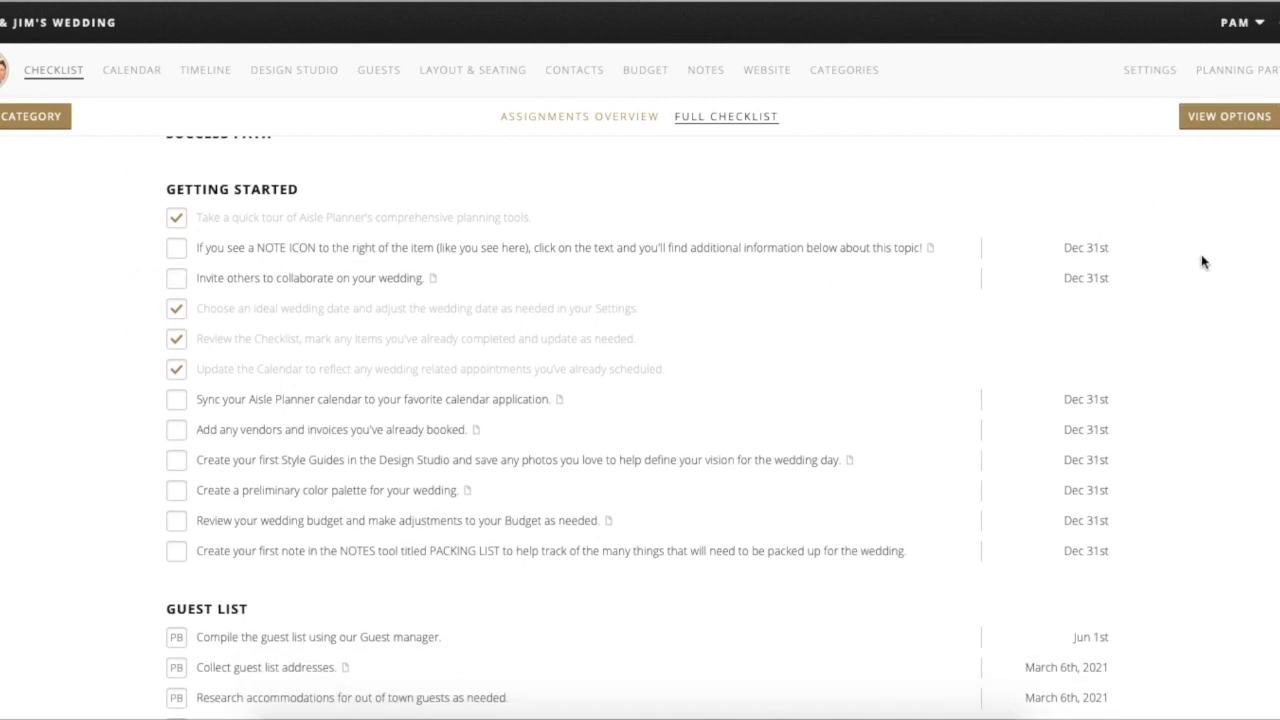
{"action": "scroll", "coordinate": [1201, 256], "scroll_direction": "down", "scroll_amount": 1}
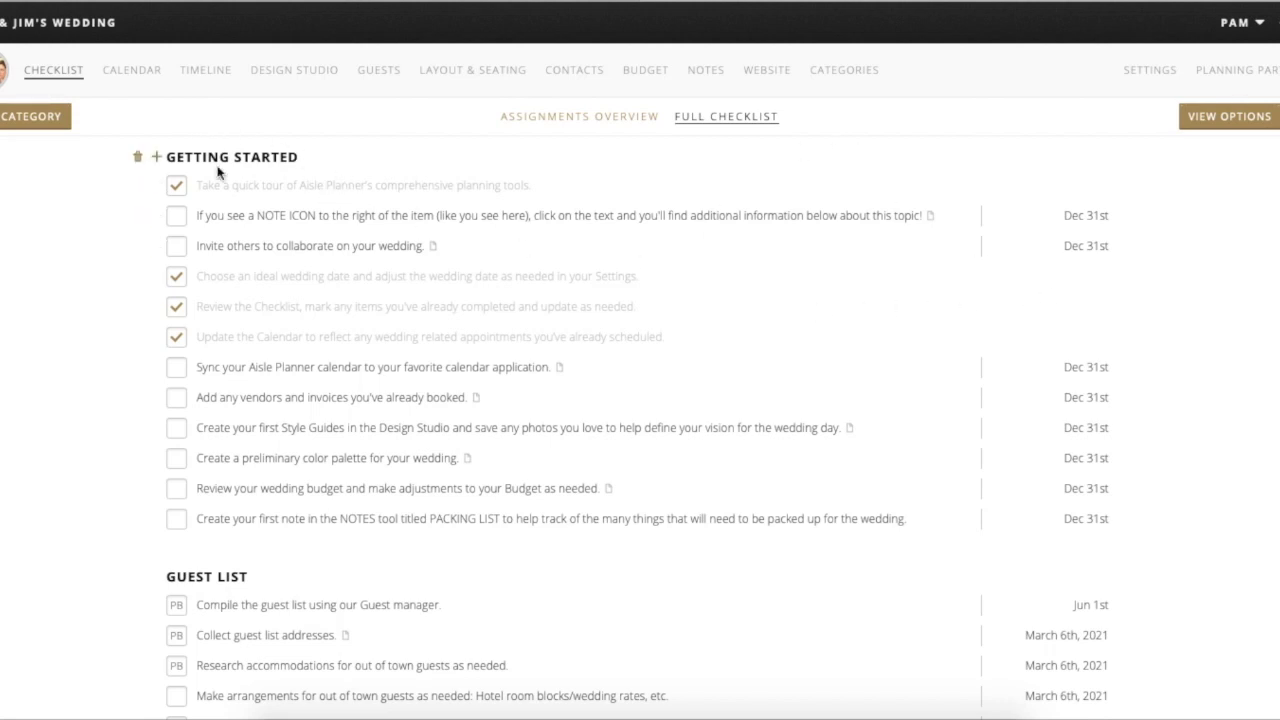
{"action": "scroll", "coordinate": [349, 557], "scroll_direction": "down", "scroll_amount": 2}
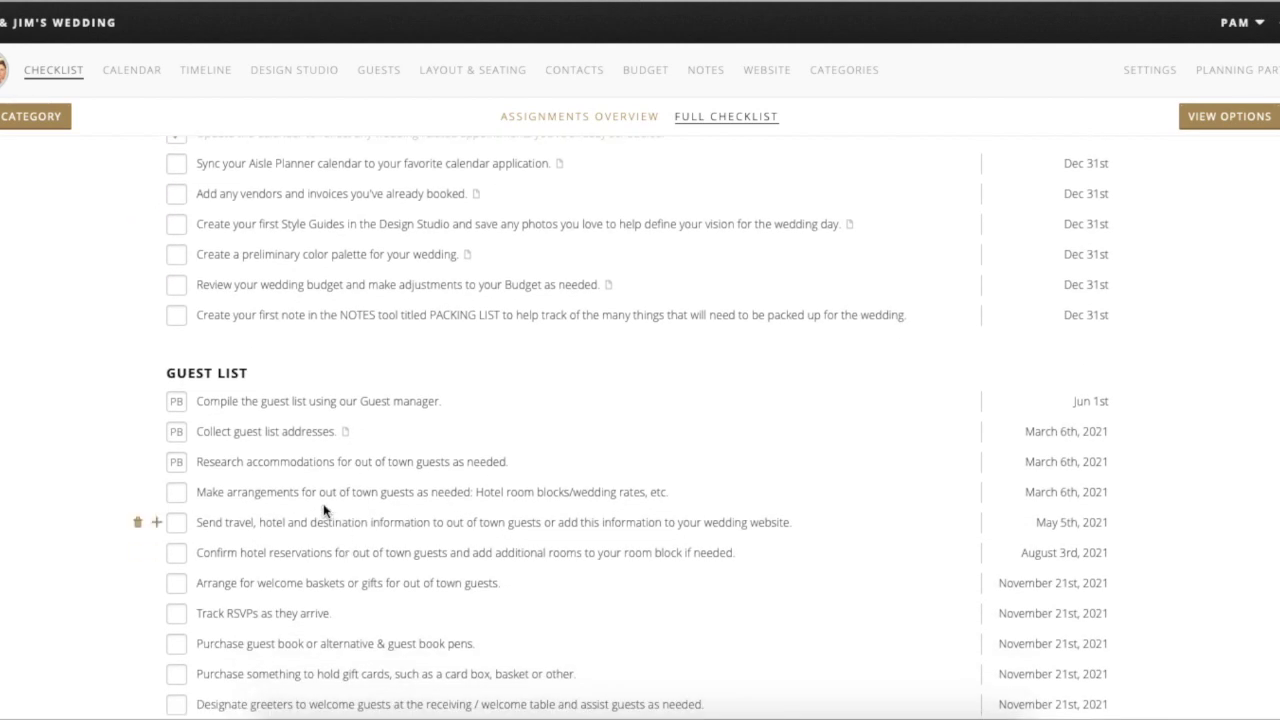
{"action": "scroll", "coordinate": [251, 427], "scroll_direction": "down", "scroll_amount": 1}
{"action": "scroll", "coordinate": [251, 427], "scroll_direction": "down", "scroll_amount": 4}
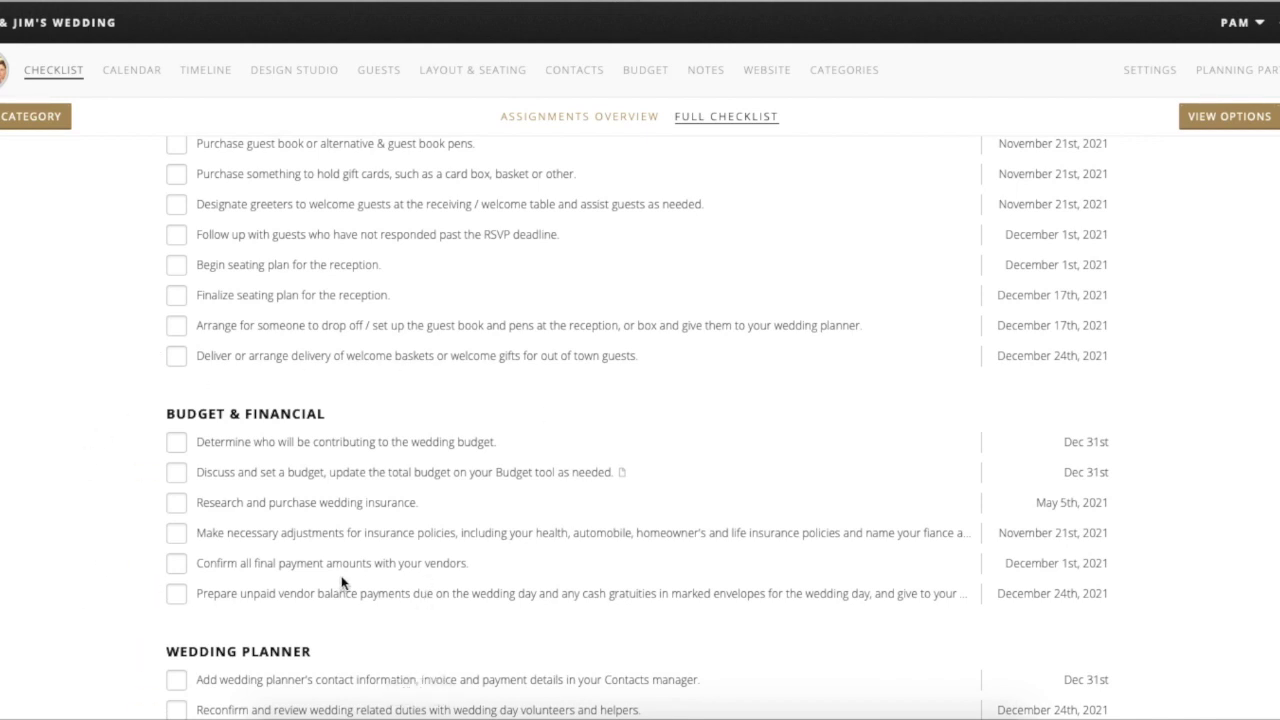
{"action": "scroll", "coordinate": [341, 583], "scroll_direction": "down", "scroll_amount": 2}
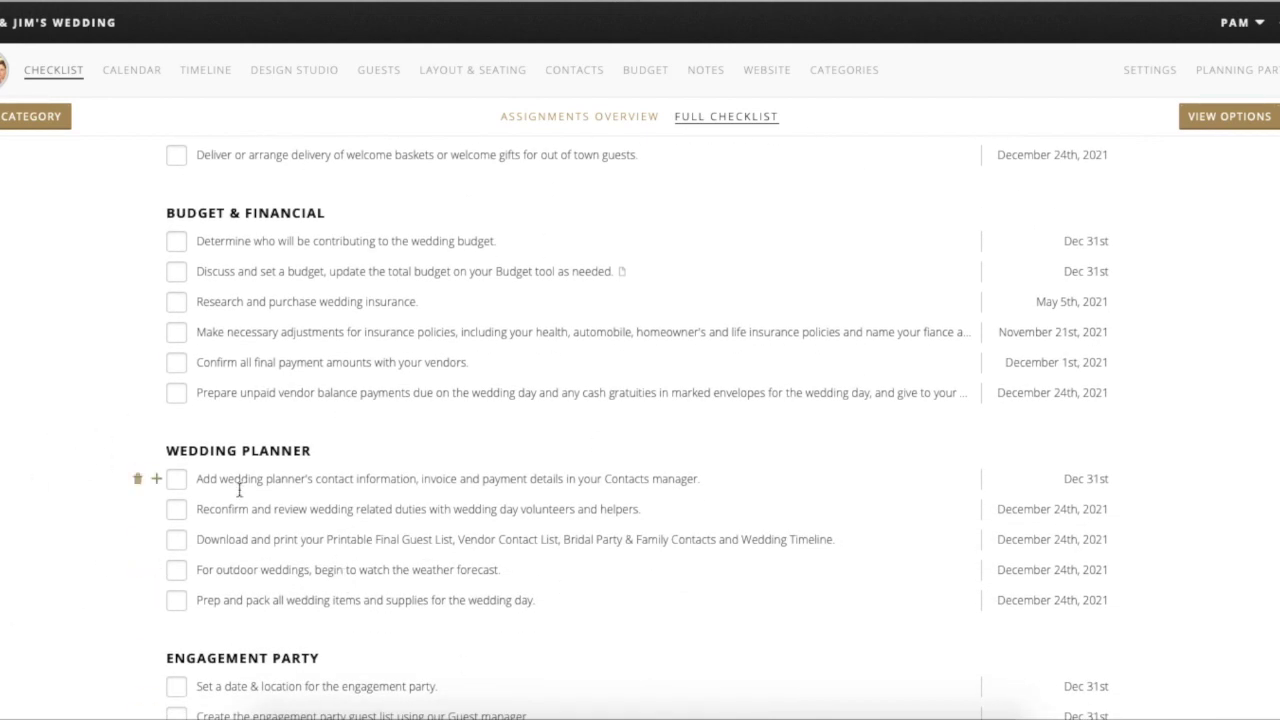
{"action": "scroll", "coordinate": [239, 490], "scroll_direction": "up", "scroll_amount": 6}
{"action": "scroll", "coordinate": [239, 490], "scroll_direction": "down", "scroll_amount": 1}
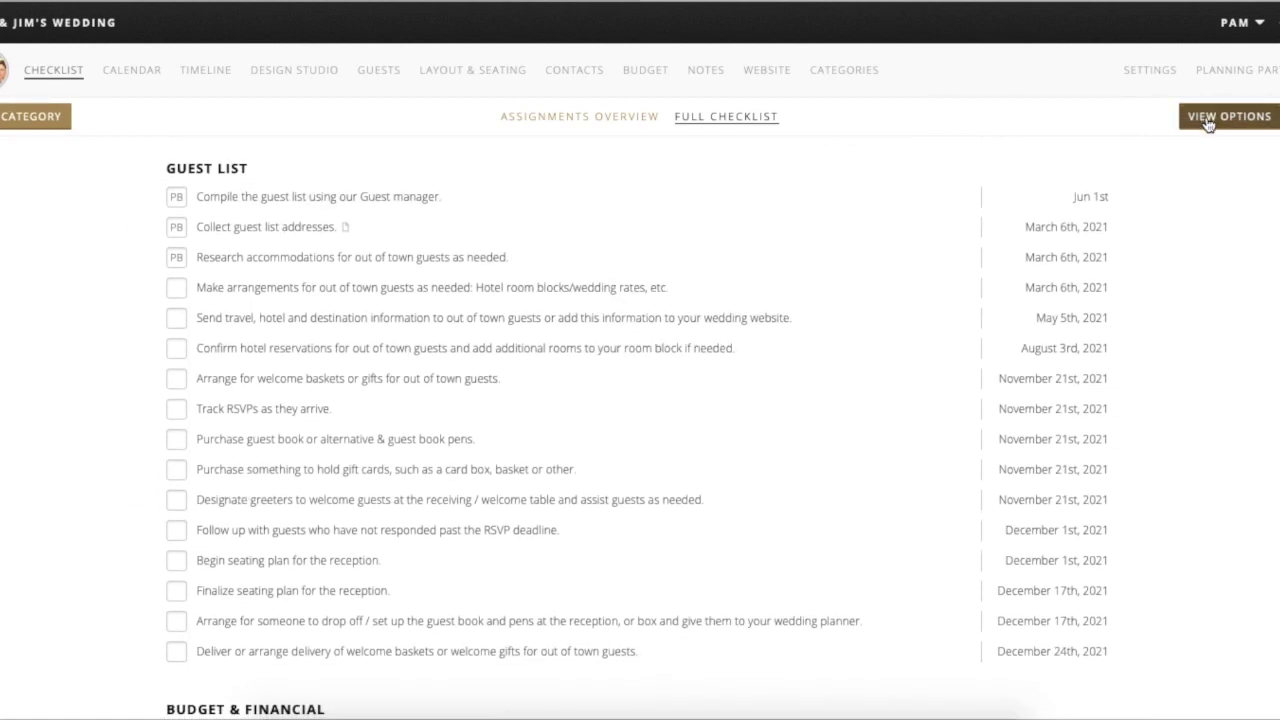
{"action": "left_click", "coordinate": [1208, 120]}
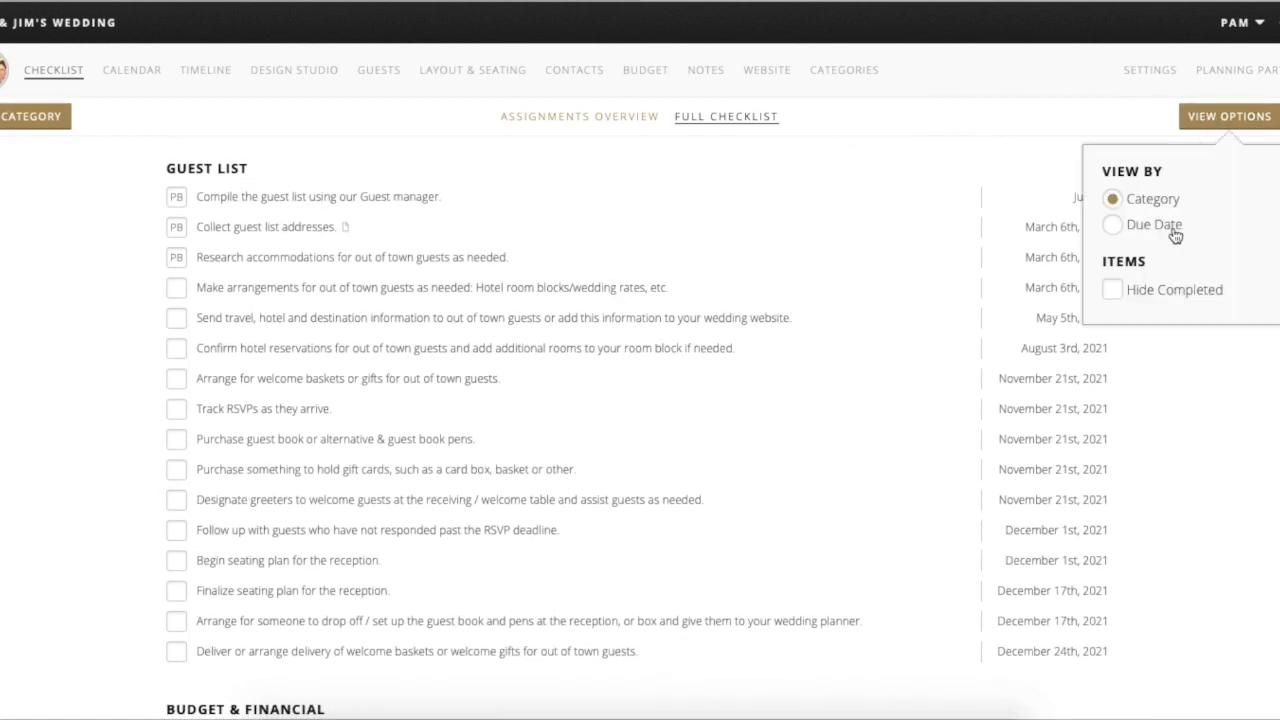
{"action": "left_click", "coordinate": [1113, 225]}
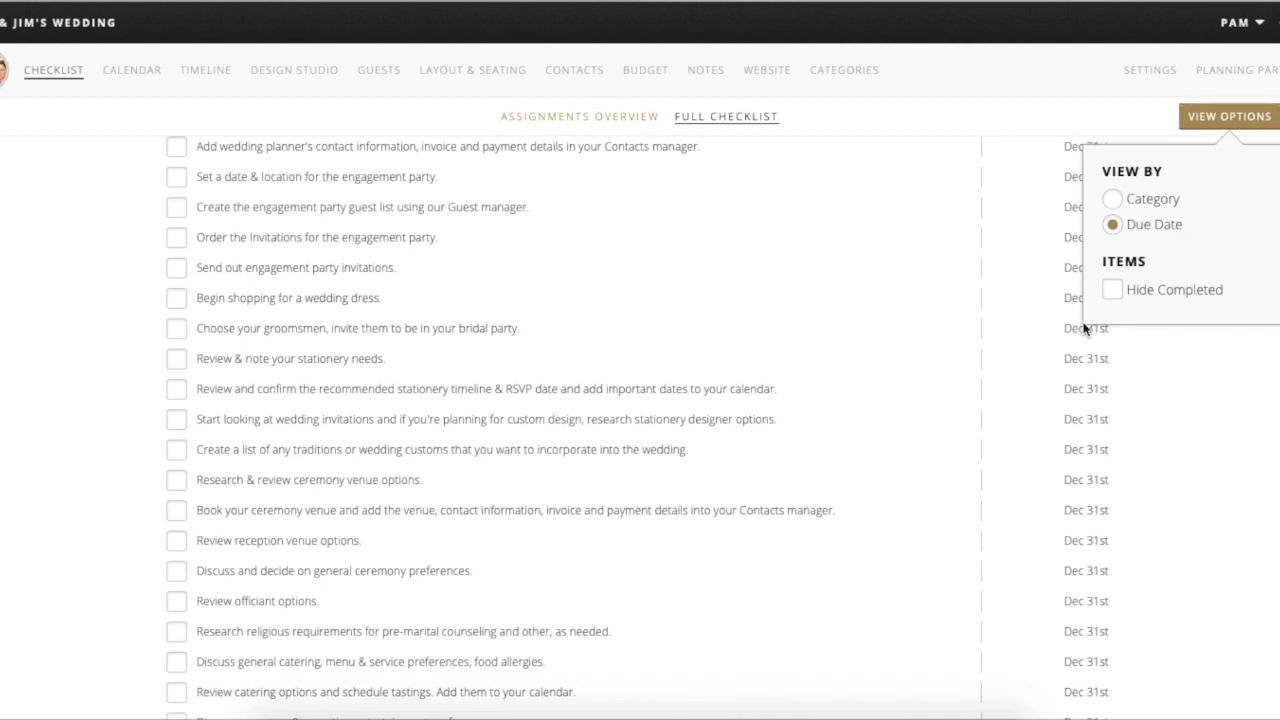
{"action": "scroll", "coordinate": [835, 420], "scroll_direction": "up", "scroll_amount": 5}
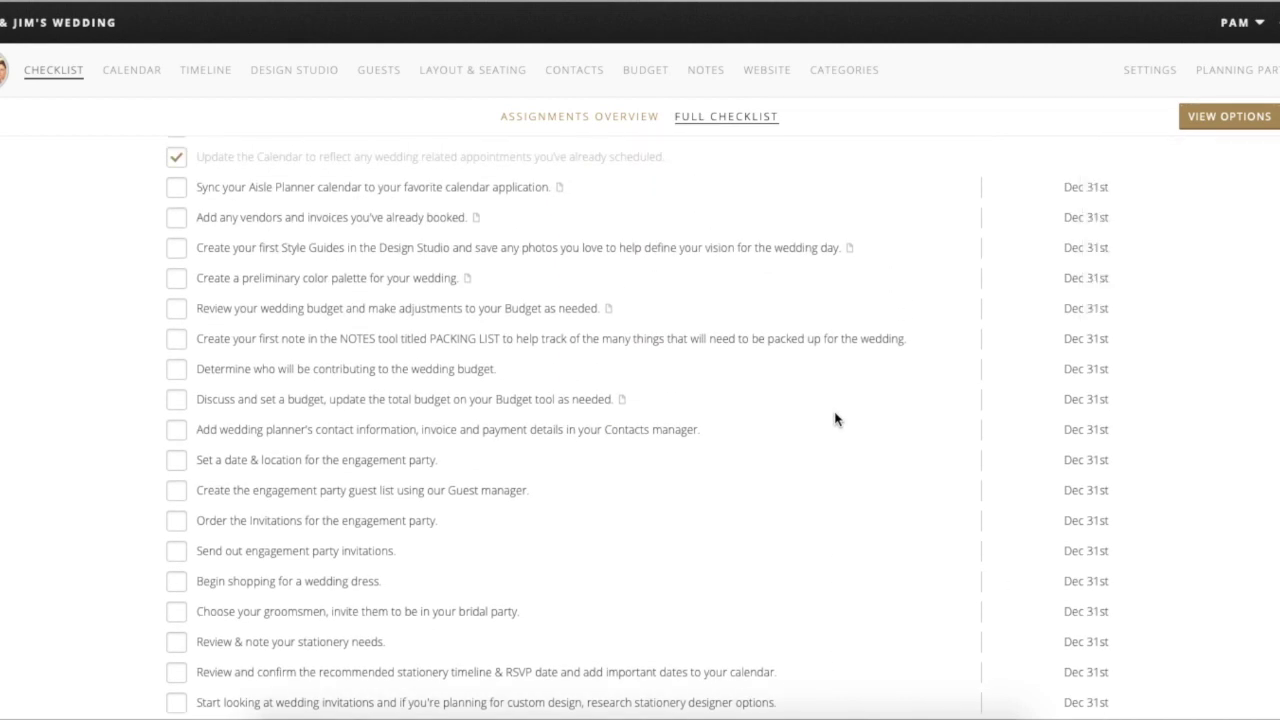
{"action": "scroll", "coordinate": [835, 420], "scroll_direction": "up", "scroll_amount": 1}
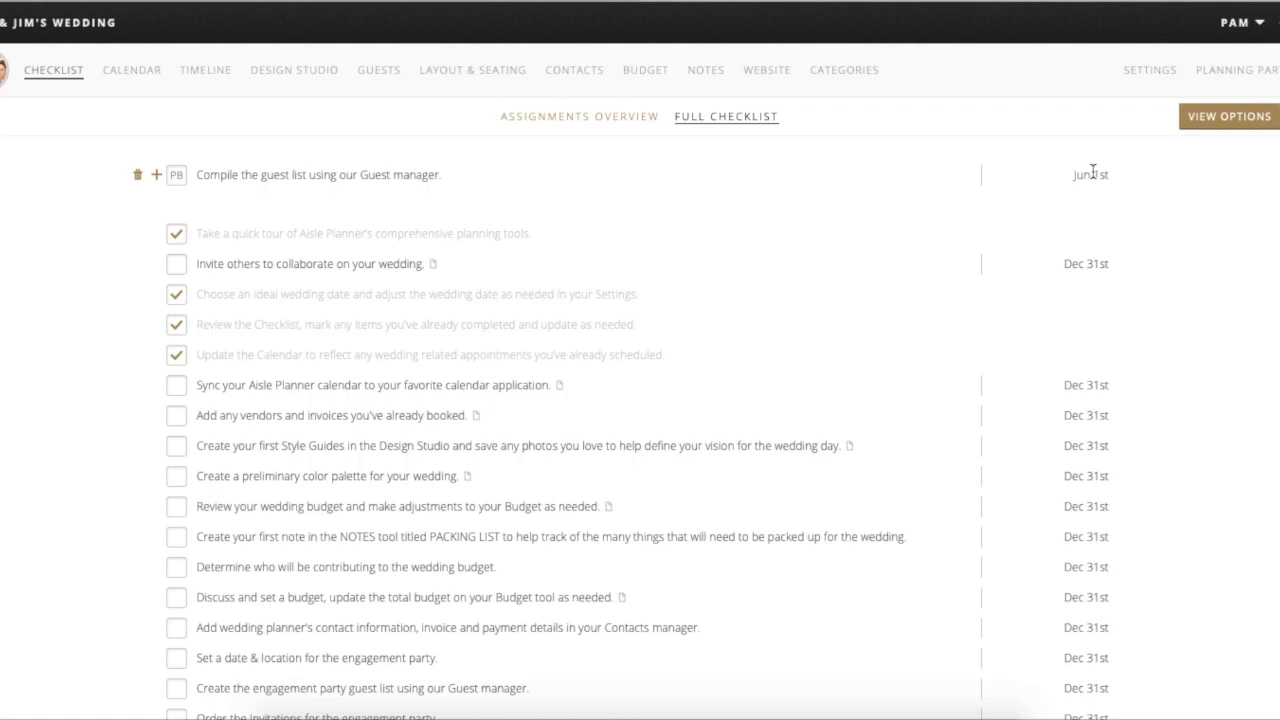
{"action": "scroll", "coordinate": [1093, 468], "scroll_direction": "down", "scroll_amount": 3}
{"action": "scroll", "coordinate": [1091, 478], "scroll_direction": "down", "scroll_amount": 4}
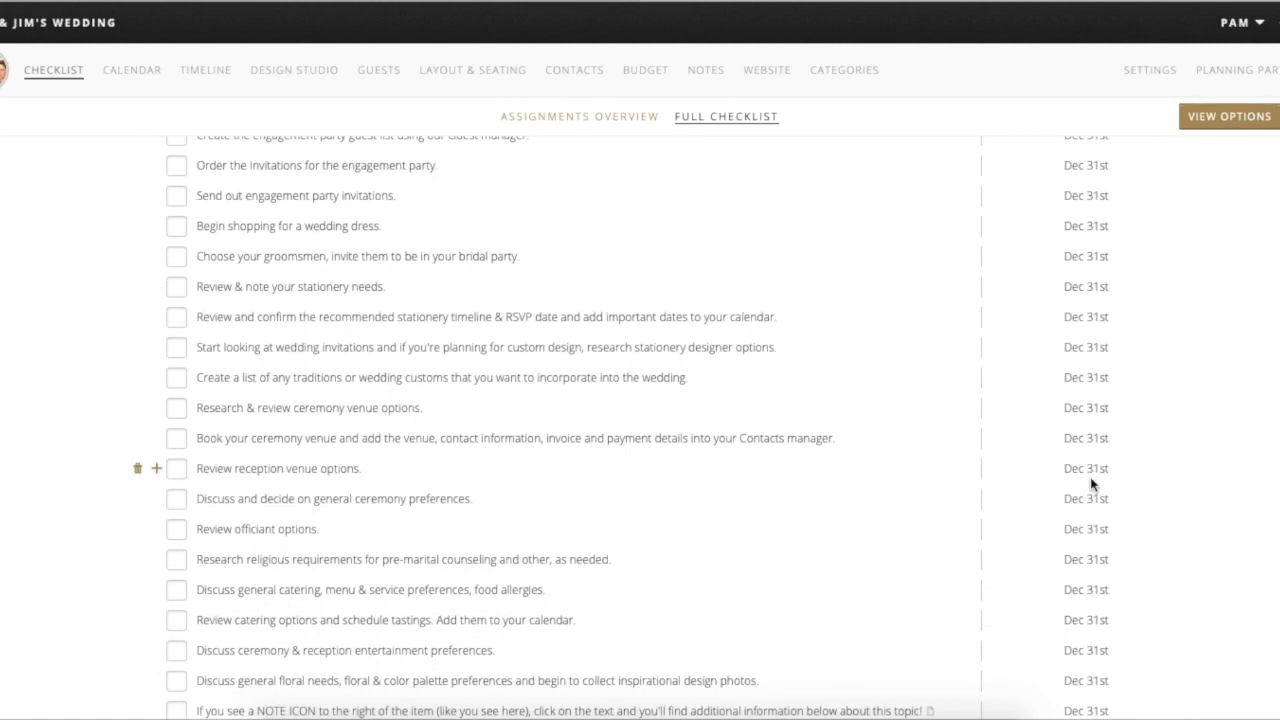
{"action": "scroll", "coordinate": [1090, 480], "scroll_direction": "down", "scroll_amount": 3}
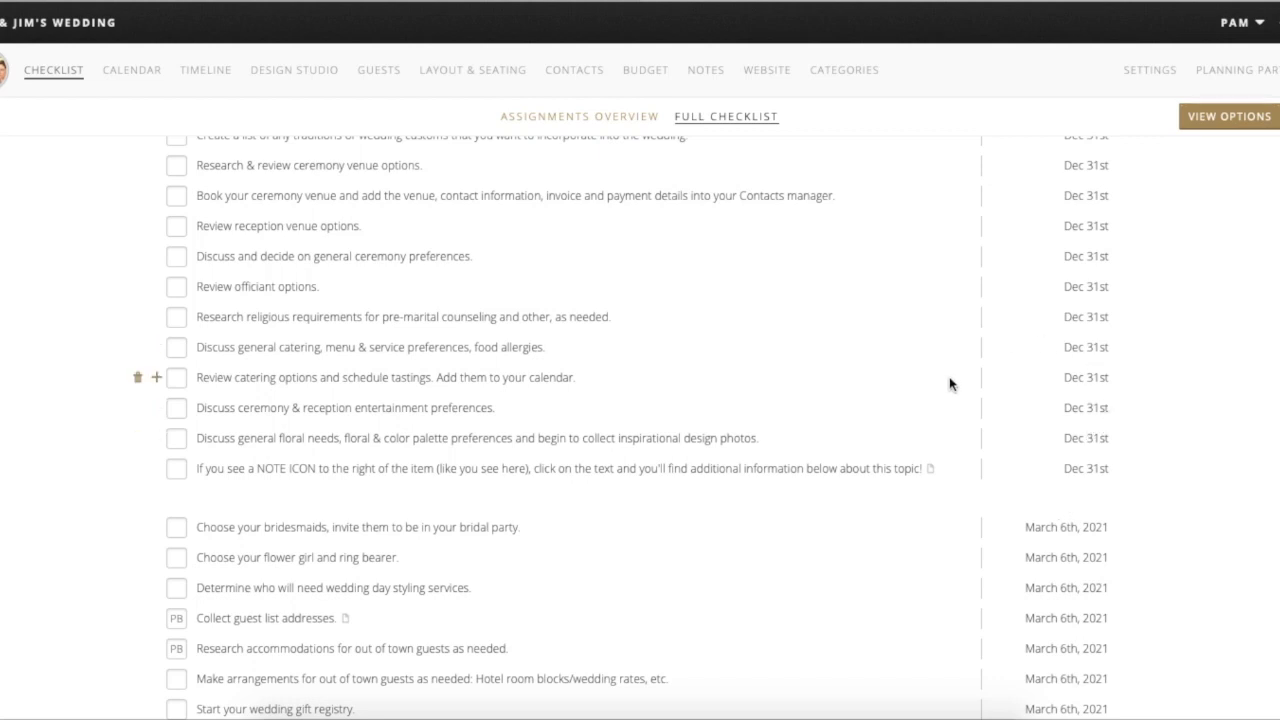
{"action": "scroll", "coordinate": [949, 380], "scroll_direction": "up", "scroll_amount": 2}
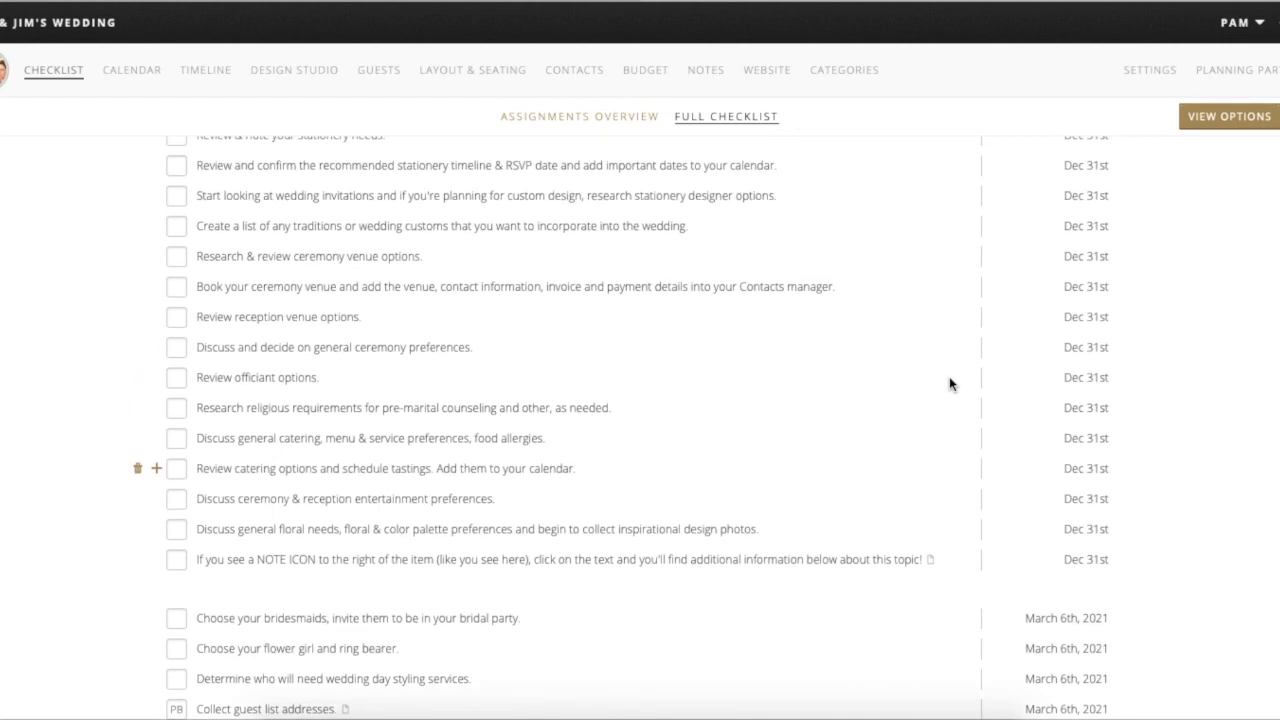
- Tick off the Dec 31st venue, traditions, invitations and stationery tasks
{"action": "left_click", "coordinate": [176, 334]}
{"action": "left_click", "coordinate": [176, 303]}
{"action": "left_click", "coordinate": [177, 275]}
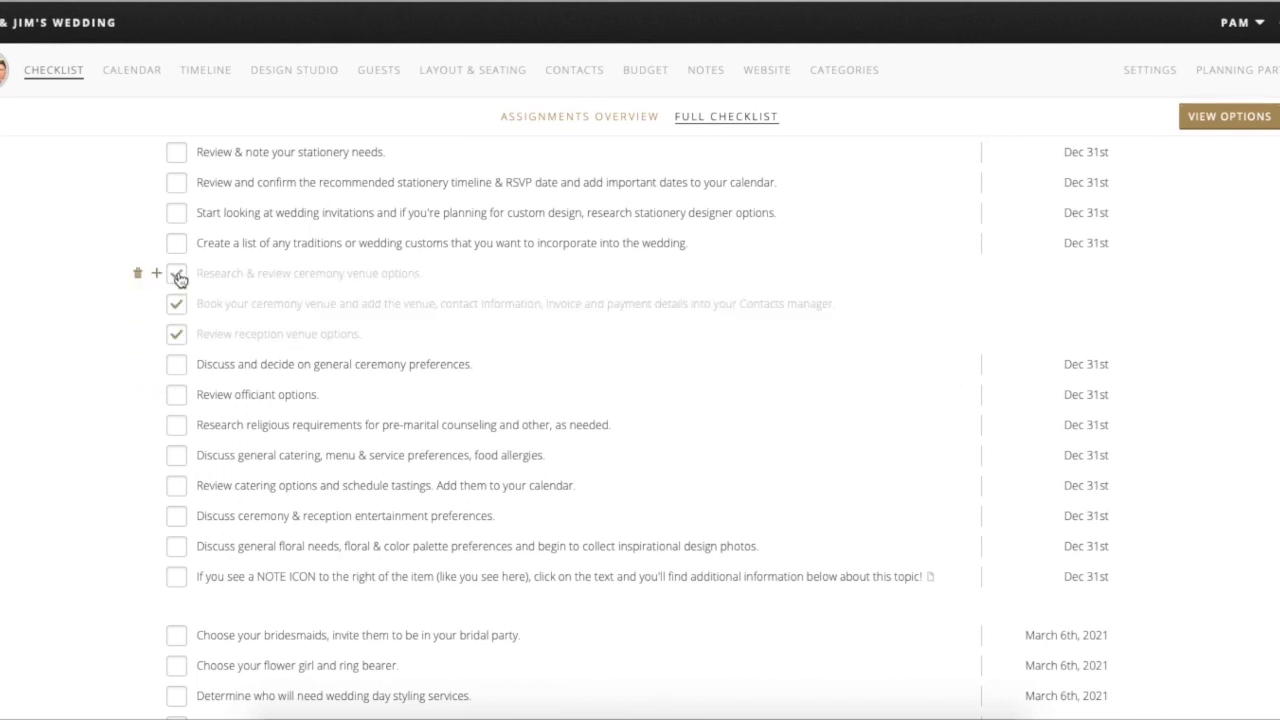
{"action": "left_click", "coordinate": [178, 248]}
{"action": "left_click", "coordinate": [178, 214]}
{"action": "left_click", "coordinate": [178, 184]}
{"action": "left_click", "coordinate": [177, 155]}
- Tick off the ceremony, officiant, religious, catering and entertainment tasks, then return to the dashboard
{"action": "left_click", "coordinate": [177, 394]}
{"action": "left_click", "coordinate": [177, 364]}
{"action": "left_click", "coordinate": [175, 427]}
{"action": "left_click", "coordinate": [177, 456]}
{"action": "left_click", "coordinate": [178, 487]}
{"action": "left_click", "coordinate": [178, 517]}
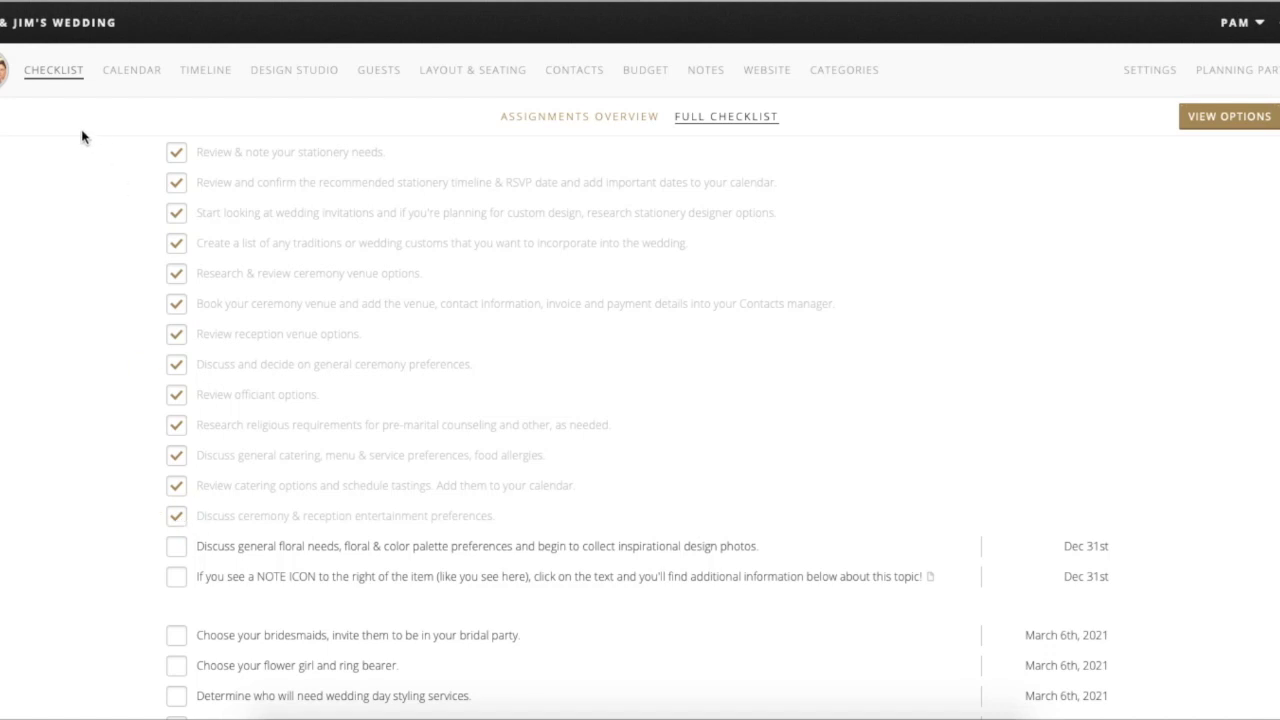
{"action": "left_click", "coordinate": [3, 70]}
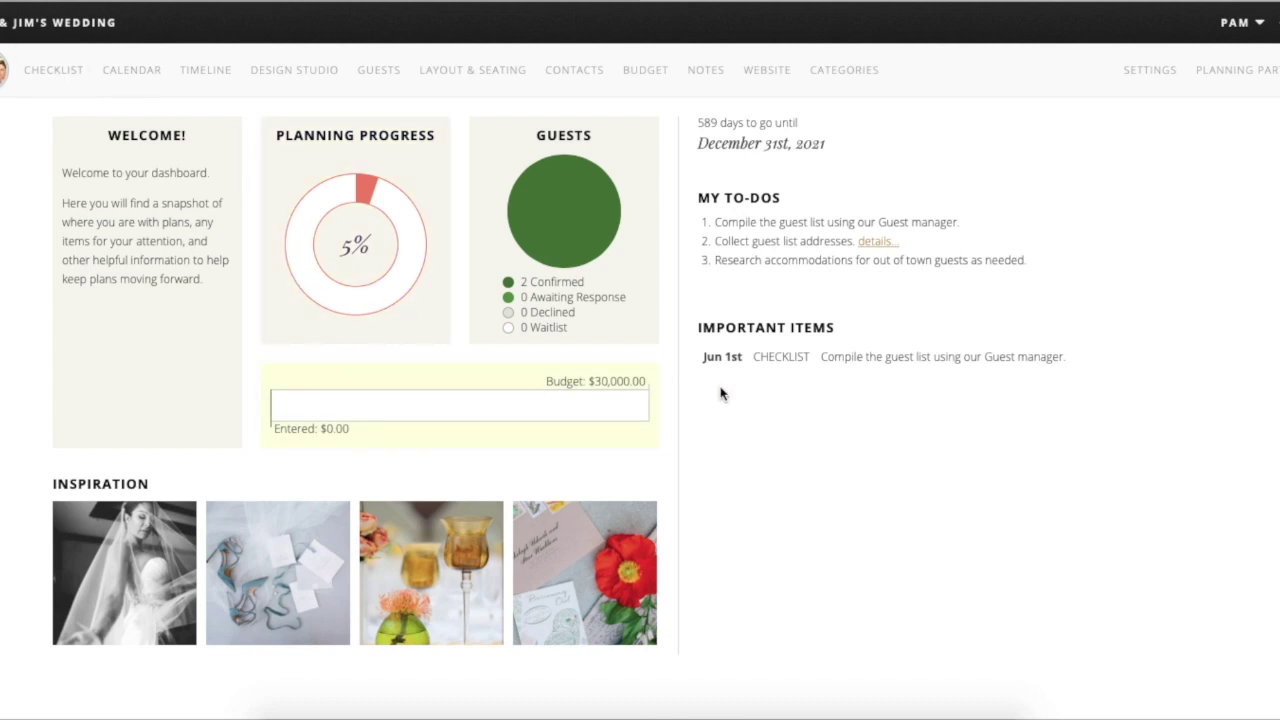
- Show the full checklist and scroll down to the January 2022 post-wedding tasks
{"action": "left_click", "coordinate": [52, 70]}
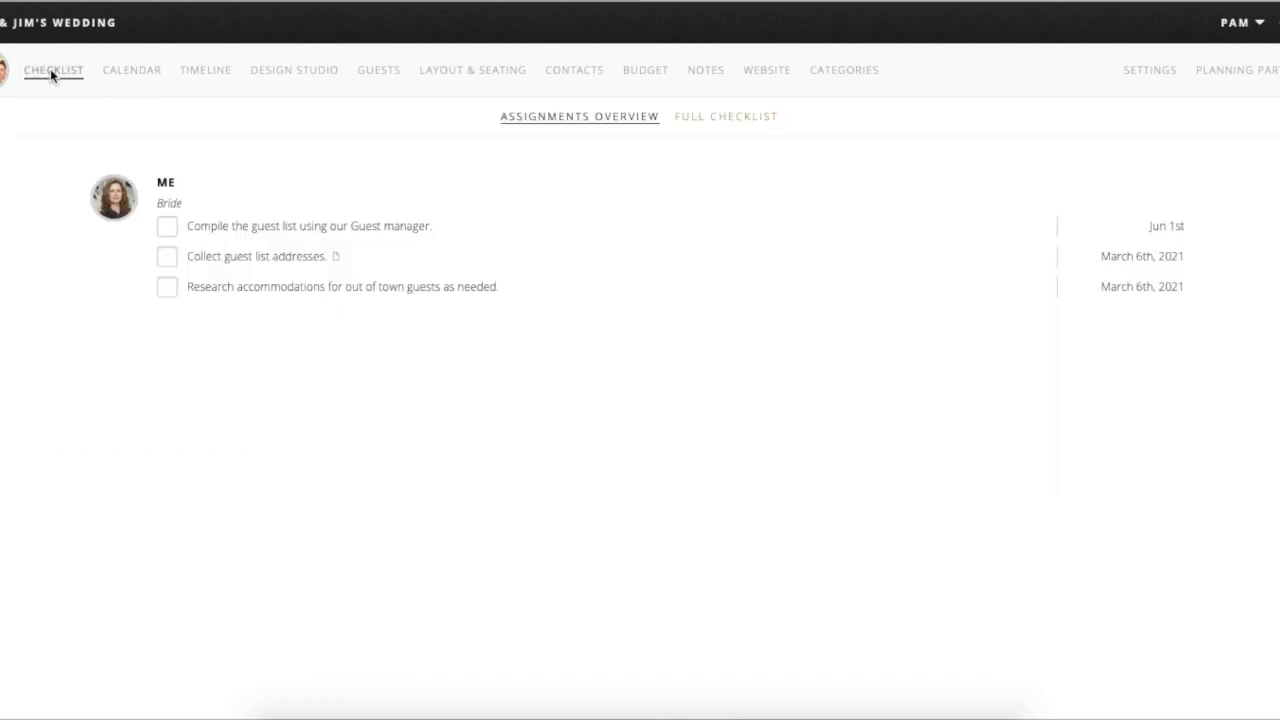
{"action": "left_click", "coordinate": [740, 118]}
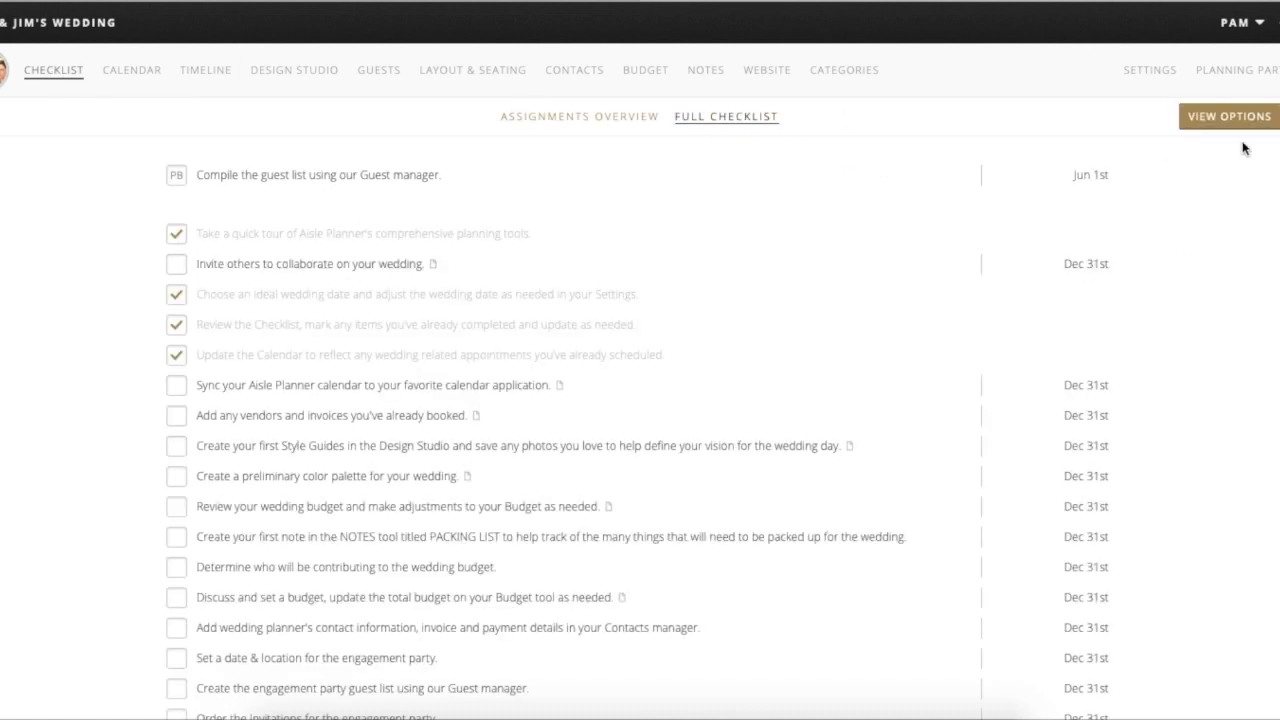
{"action": "scroll", "coordinate": [1201, 526], "scroll_direction": "down", "scroll_amount": 20}
{"action": "scroll", "coordinate": [1167, 474], "scroll_direction": "down", "scroll_amount": 15}
{"action": "scroll", "coordinate": [1166, 475], "scroll_direction": "down", "scroll_amount": 5}
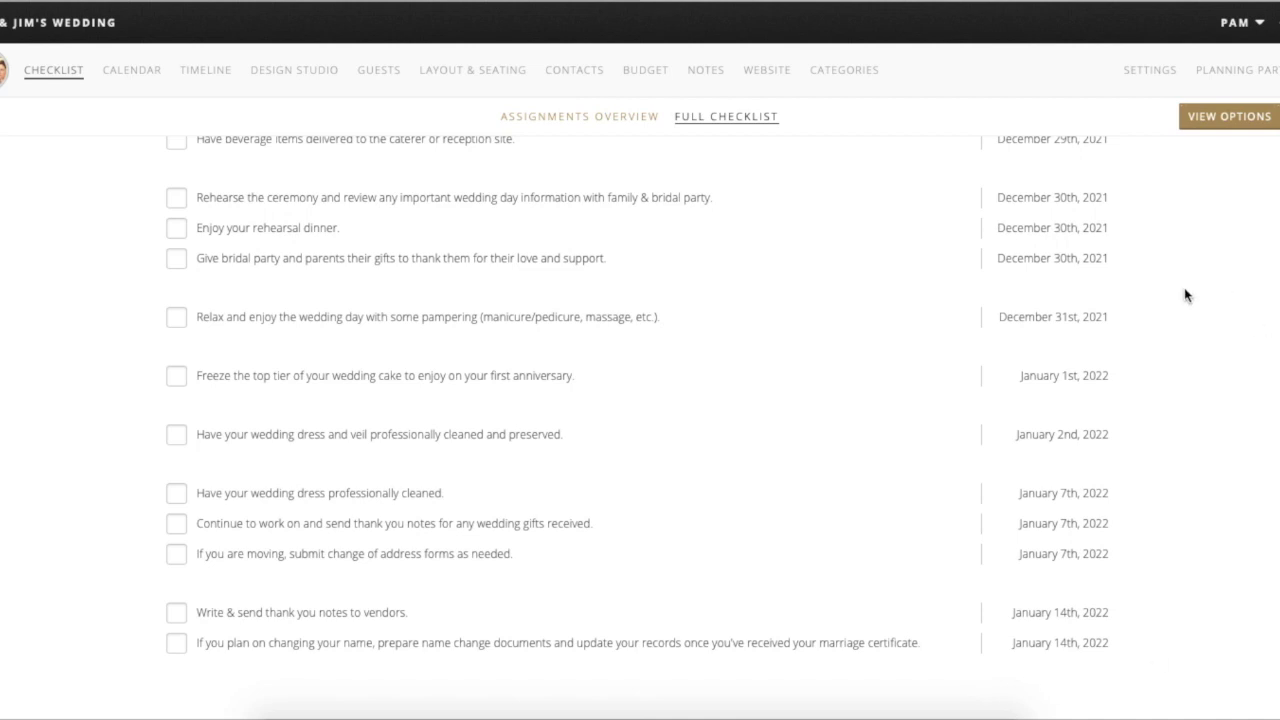
{"action": "scroll", "coordinate": [1148, 351], "scroll_direction": "up", "scroll_amount": 2}
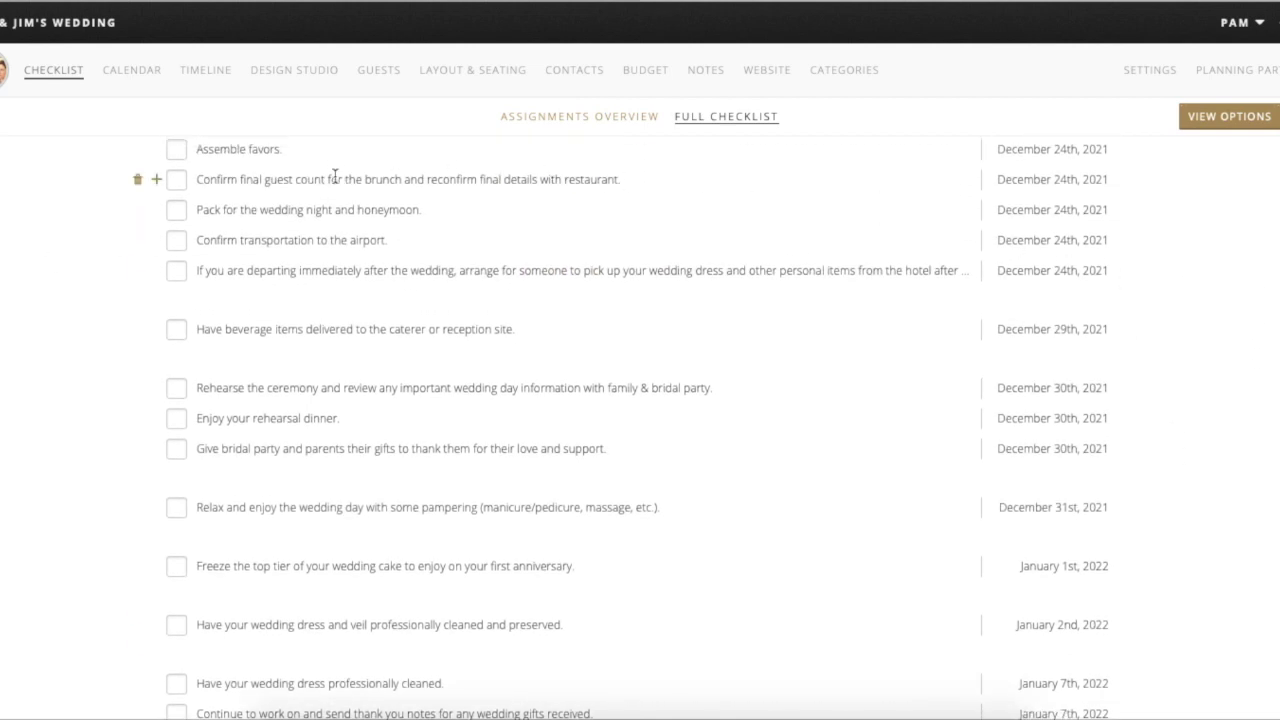
{"action": "scroll", "coordinate": [332, 174], "scroll_direction": "up", "scroll_amount": 2}
{"action": "scroll", "coordinate": [332, 174], "scroll_direction": "up", "scroll_amount": 3}
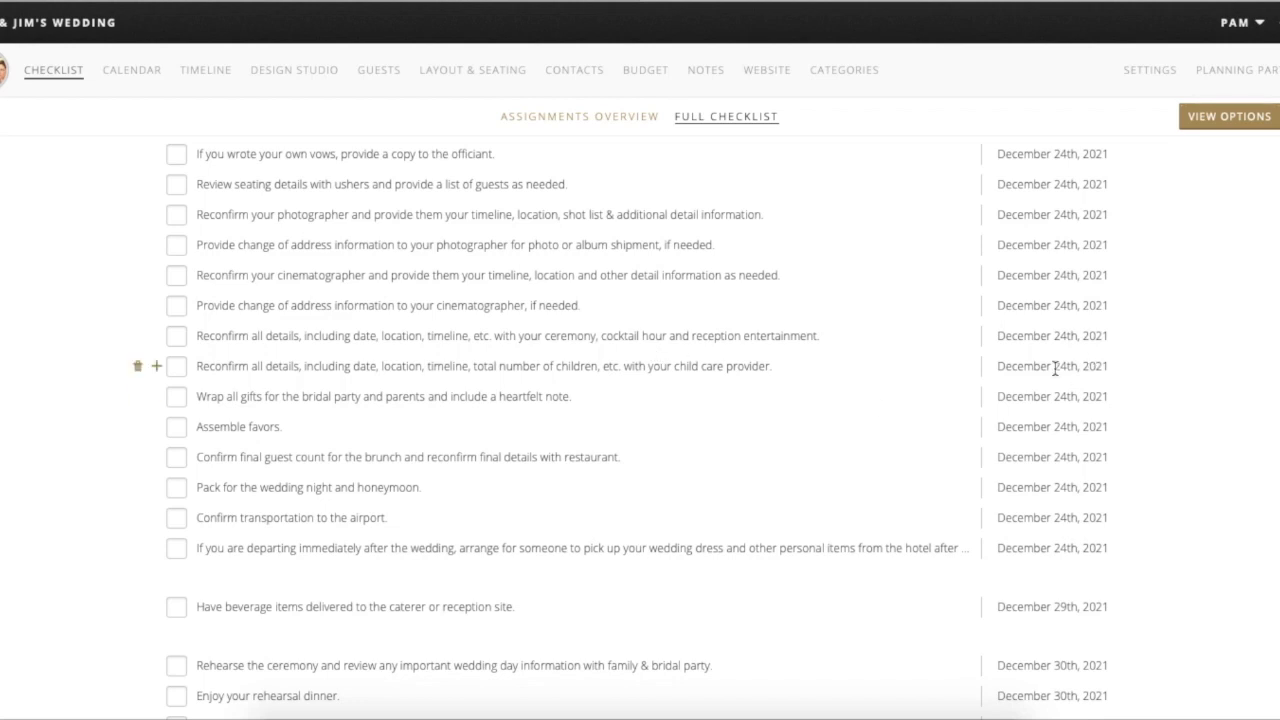
{"action": "scroll", "coordinate": [1083, 555], "scroll_direction": "down", "scroll_amount": 3}
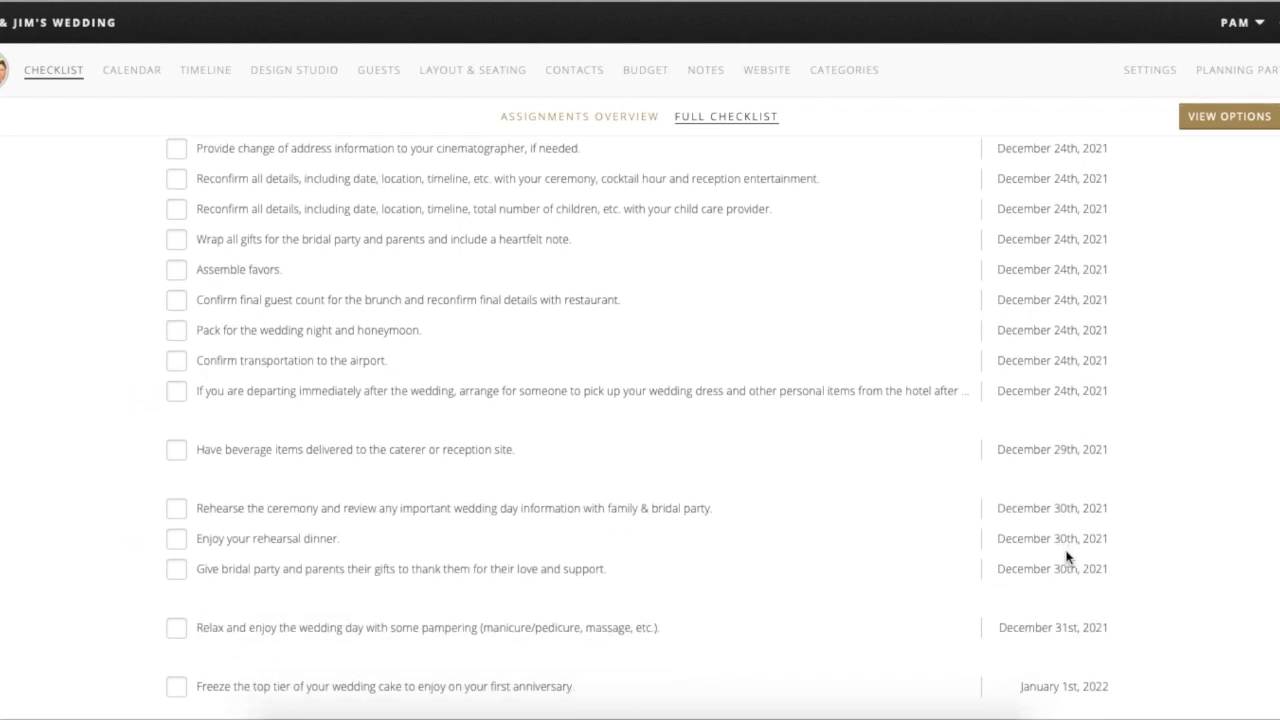
{"action": "scroll", "coordinate": [1075, 557], "scroll_direction": "down", "scroll_amount": 4}
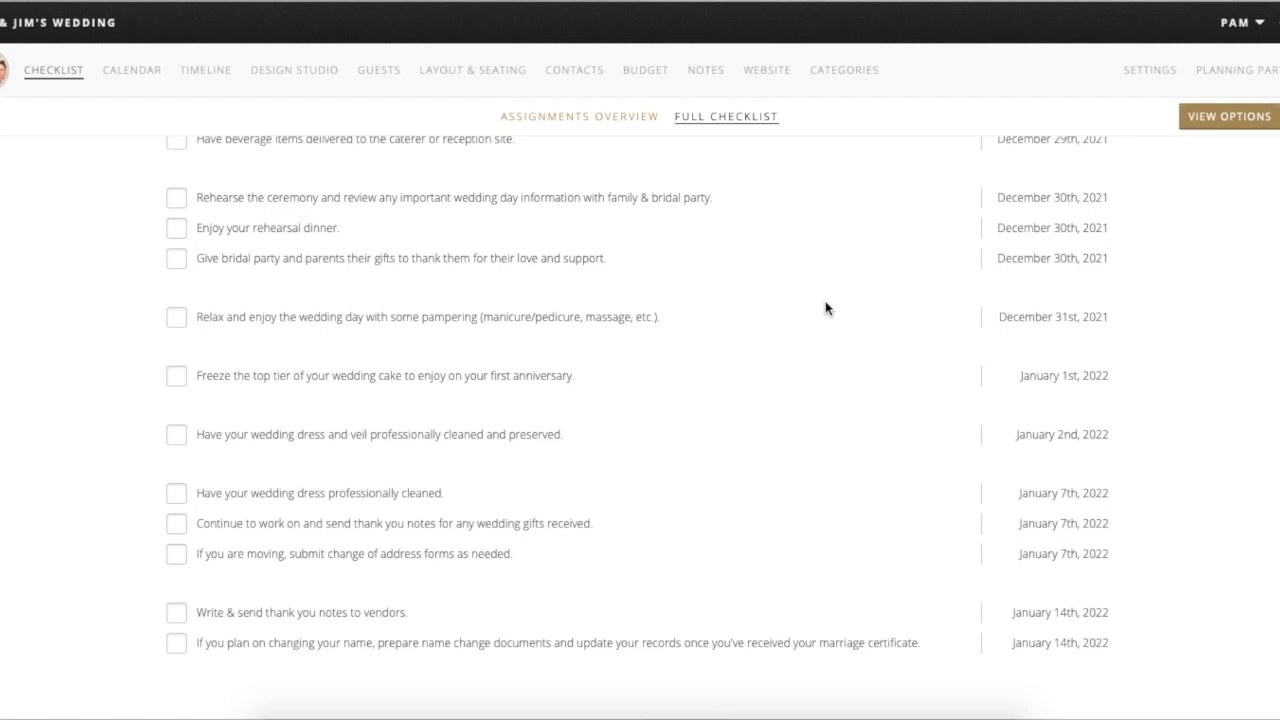
- Permanently delete the 'Enjoy your rehearsal dinner' and 'Confirm transportation to the airport' tasks
{"action": "mouse_move", "coordinate": [829, 314]}
{"action": "left_click", "coordinate": [138, 230]}
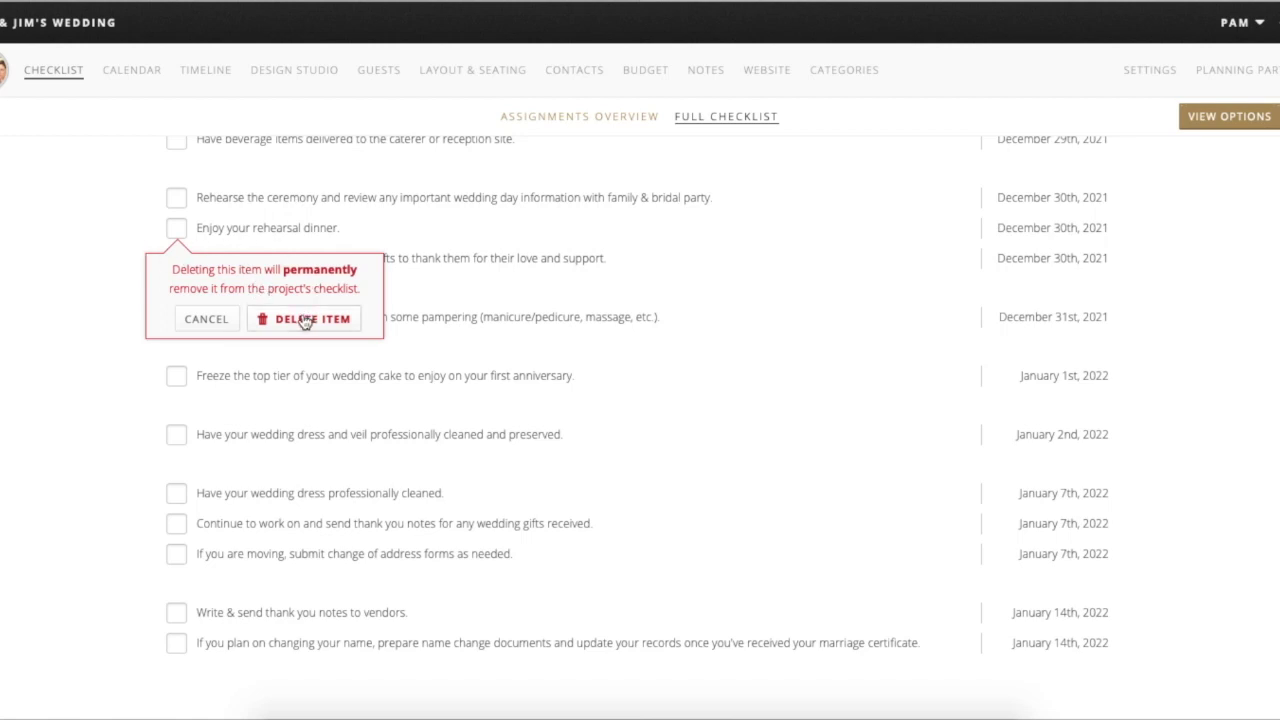
{"action": "left_click", "coordinate": [305, 319]}
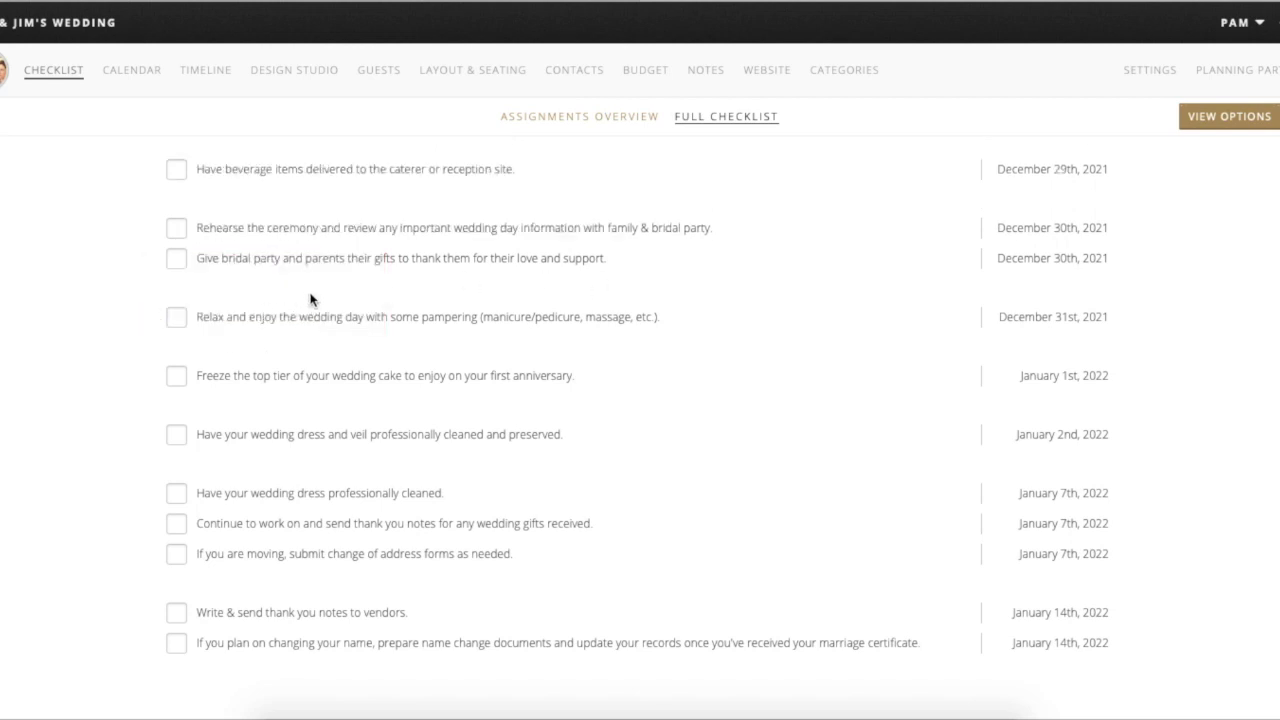
{"action": "scroll", "coordinate": [311, 304], "scroll_direction": "up", "scroll_amount": 5}
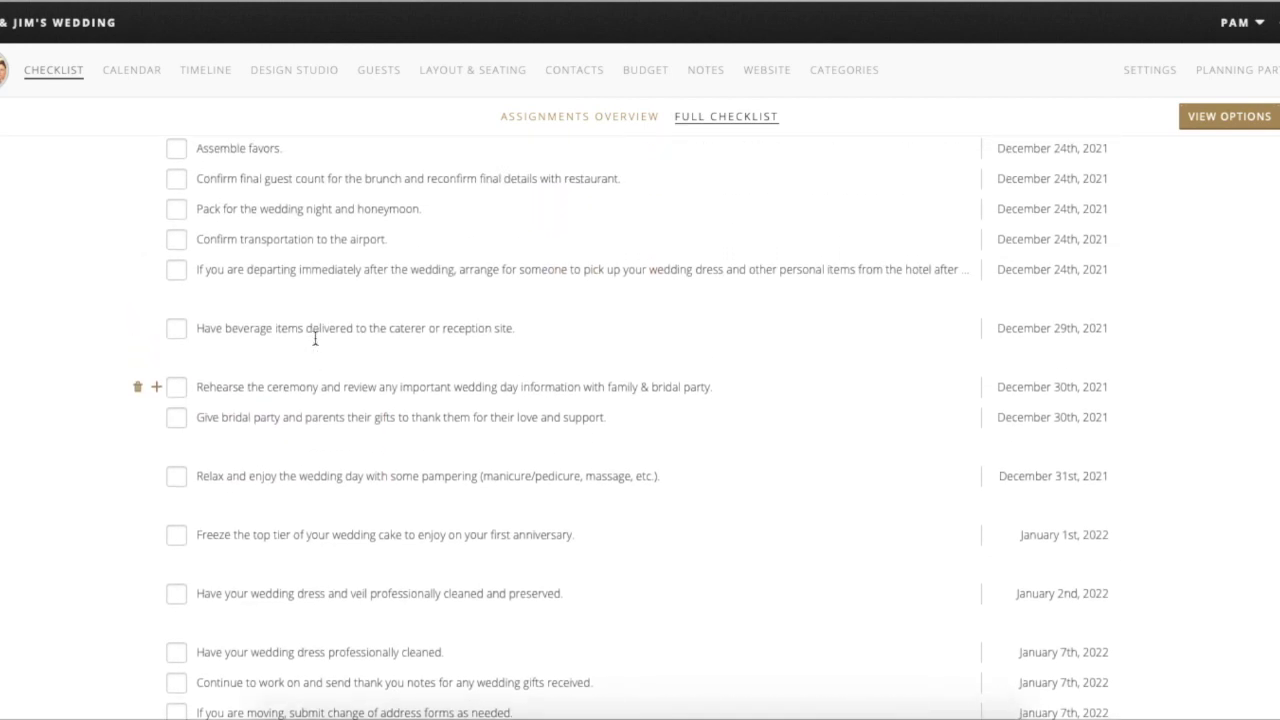
{"action": "scroll", "coordinate": [315, 338], "scroll_direction": "up", "scroll_amount": 2}
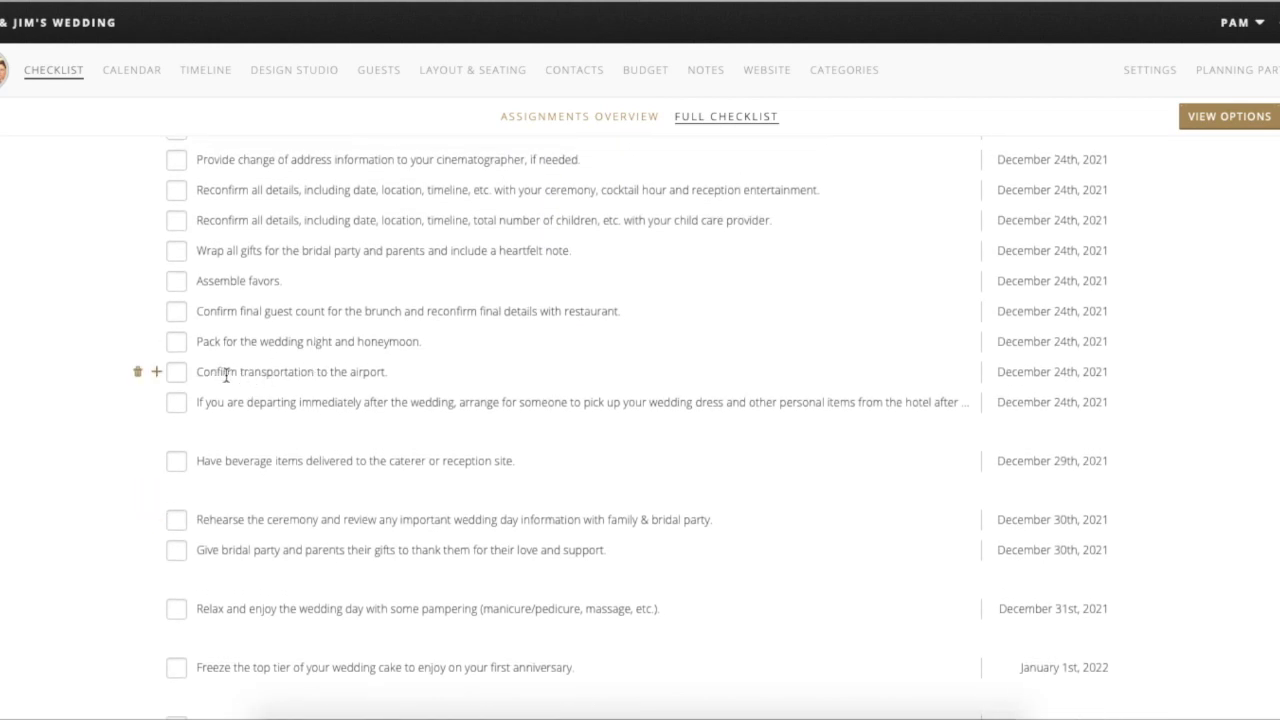
{"action": "left_click", "coordinate": [140, 373]}
{"action": "left_click", "coordinate": [312, 467]}
{"action": "scroll", "coordinate": [310, 417], "scroll_direction": "up", "scroll_amount": 15}
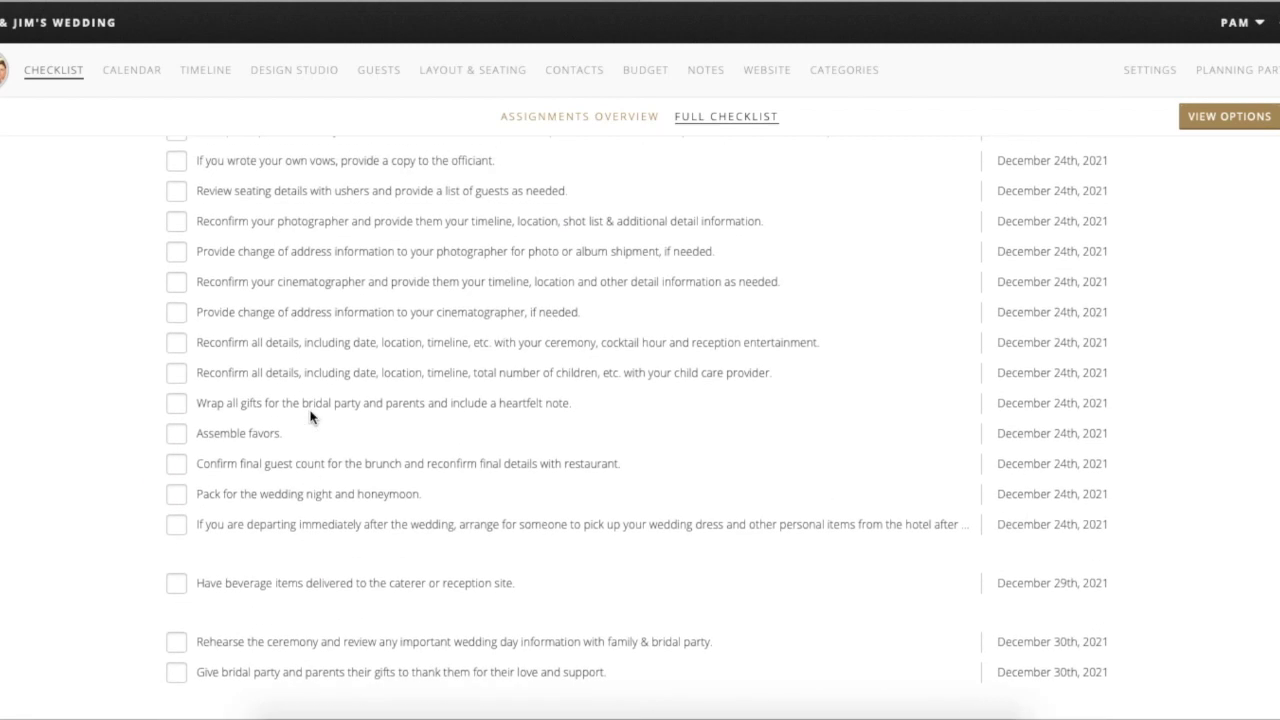
{"action": "scroll", "coordinate": [310, 417], "scroll_direction": "up", "scroll_amount": 7}
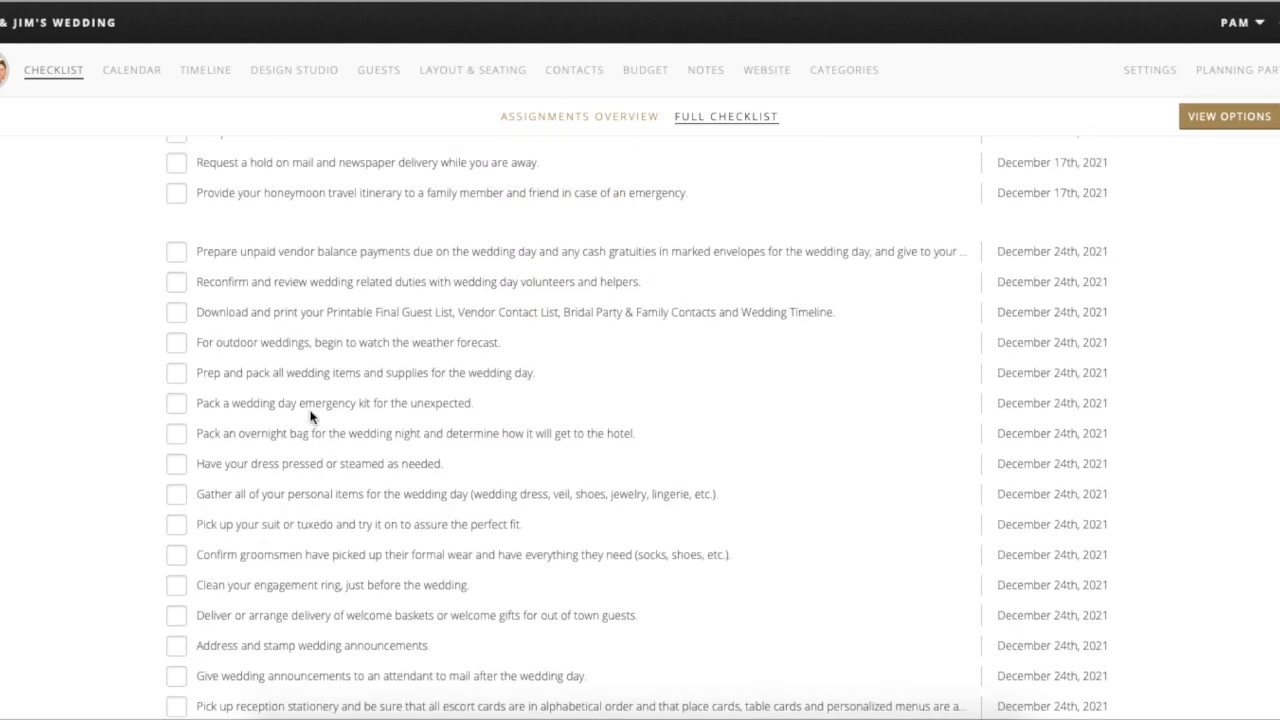
{"action": "scroll", "coordinate": [310, 414], "scroll_direction": "up", "scroll_amount": 6}
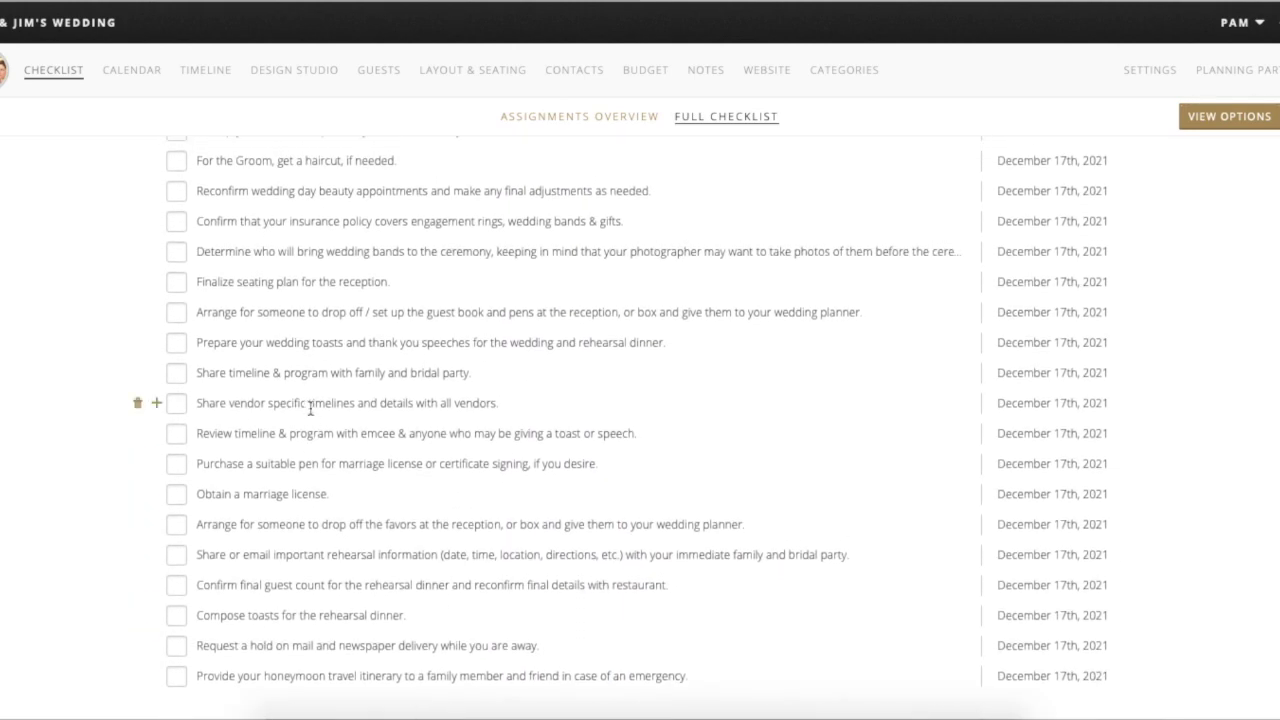
{"action": "scroll", "coordinate": [233, 163], "scroll_direction": "up", "scroll_amount": 3}
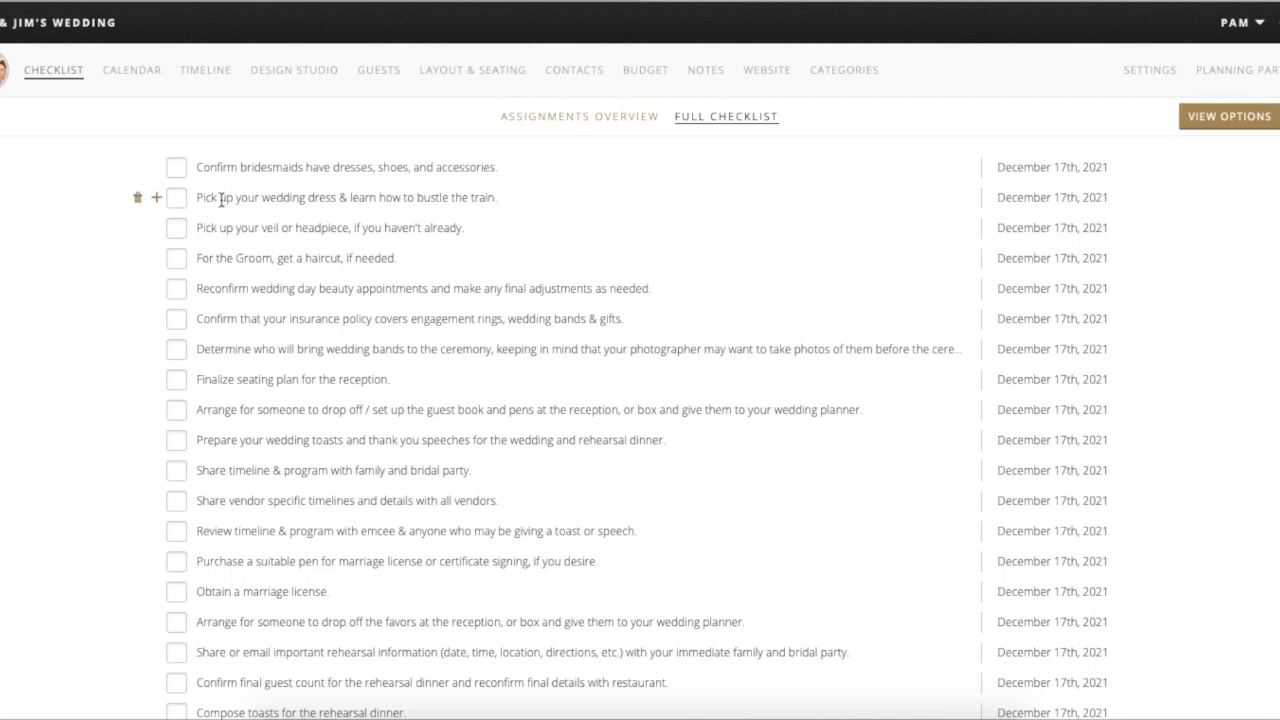
{"action": "scroll", "coordinate": [262, 232], "scroll_direction": "up", "scroll_amount": 3}
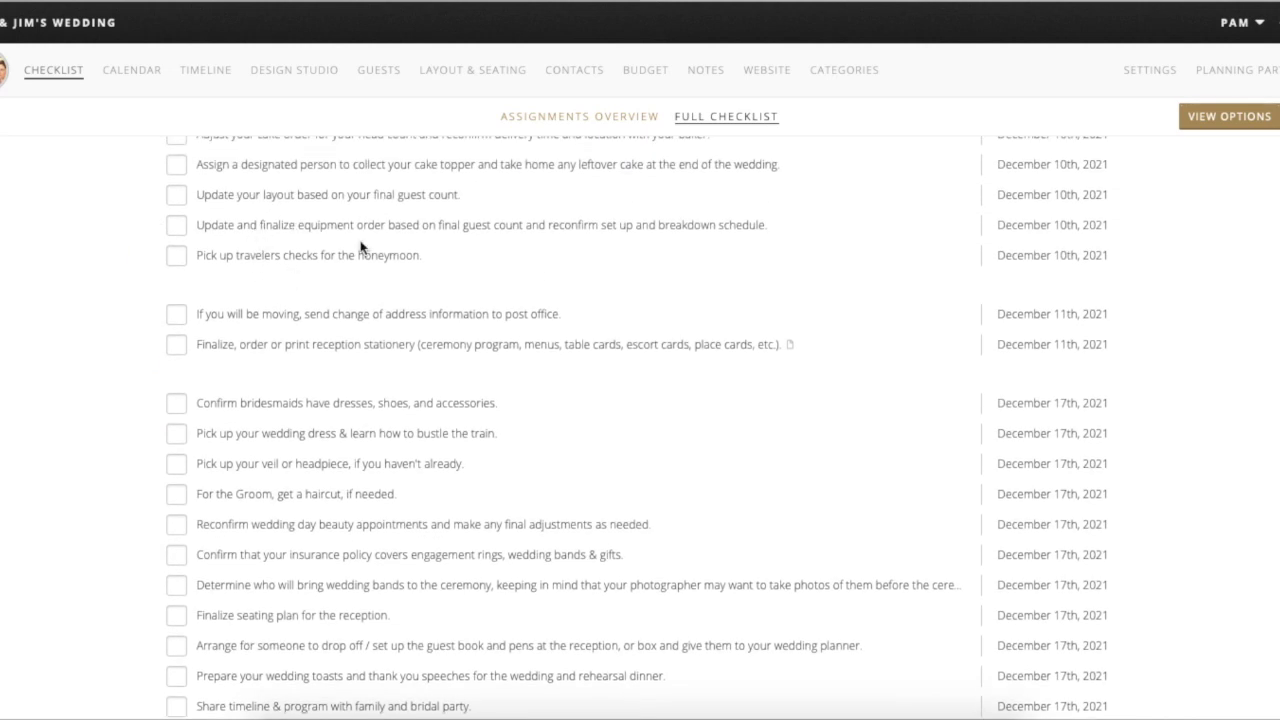
{"action": "scroll", "coordinate": [360, 247], "scroll_direction": "up", "scroll_amount": 4}
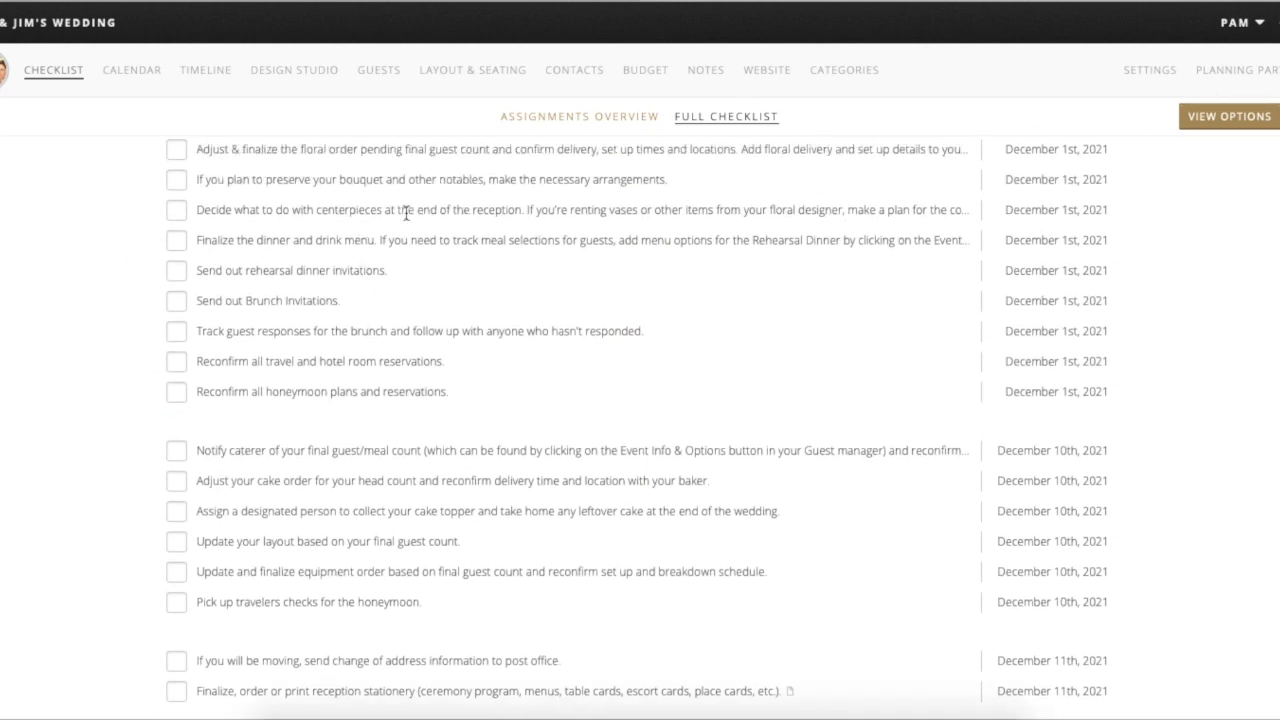
- Set the full checklist's View By option to Category, grouping tasks into sections like Getting Started and Guest List
{"action": "left_click", "coordinate": [625, 118]}
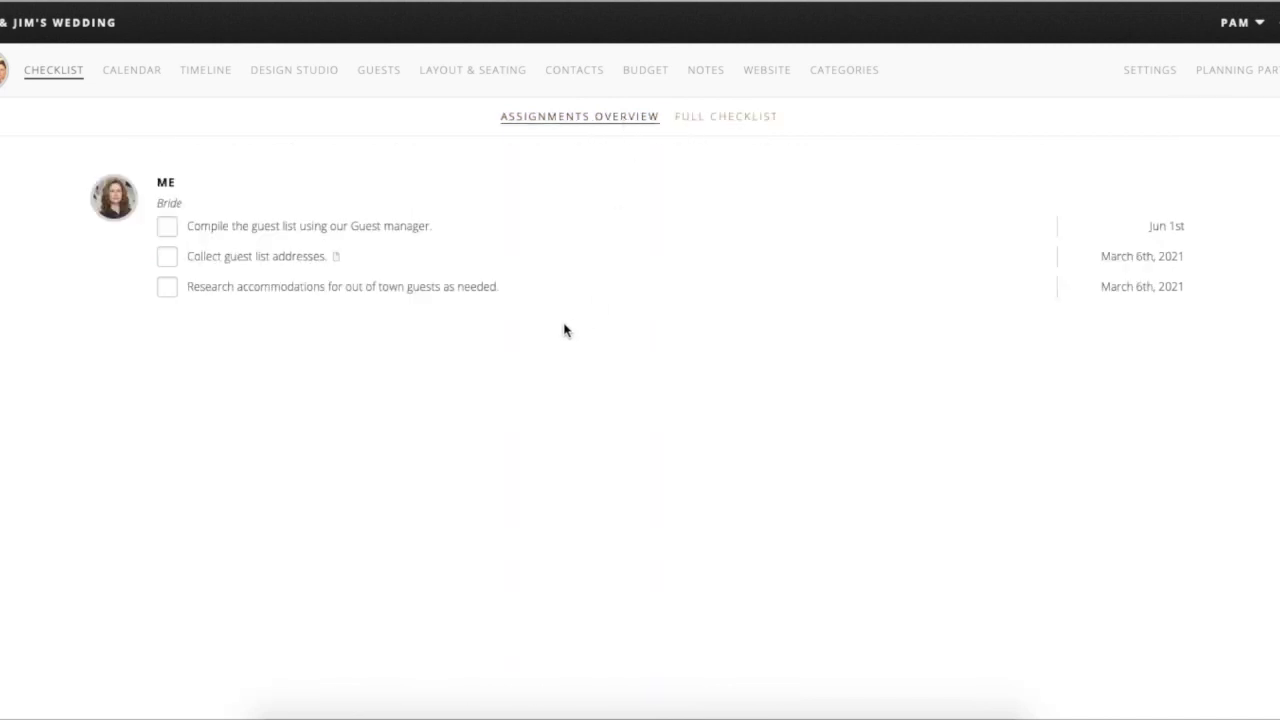
{"action": "left_click", "coordinate": [734, 118]}
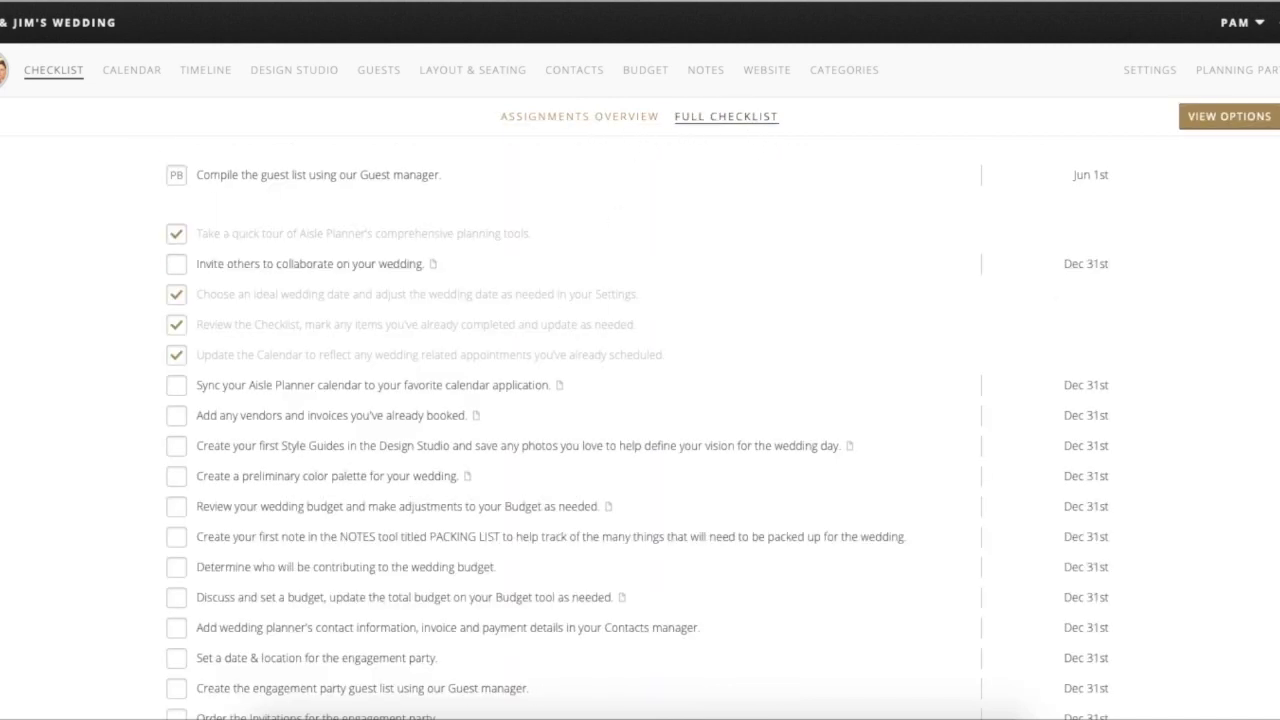
{"action": "left_click", "coordinate": [1229, 118]}
{"action": "left_click", "coordinate": [1160, 200]}
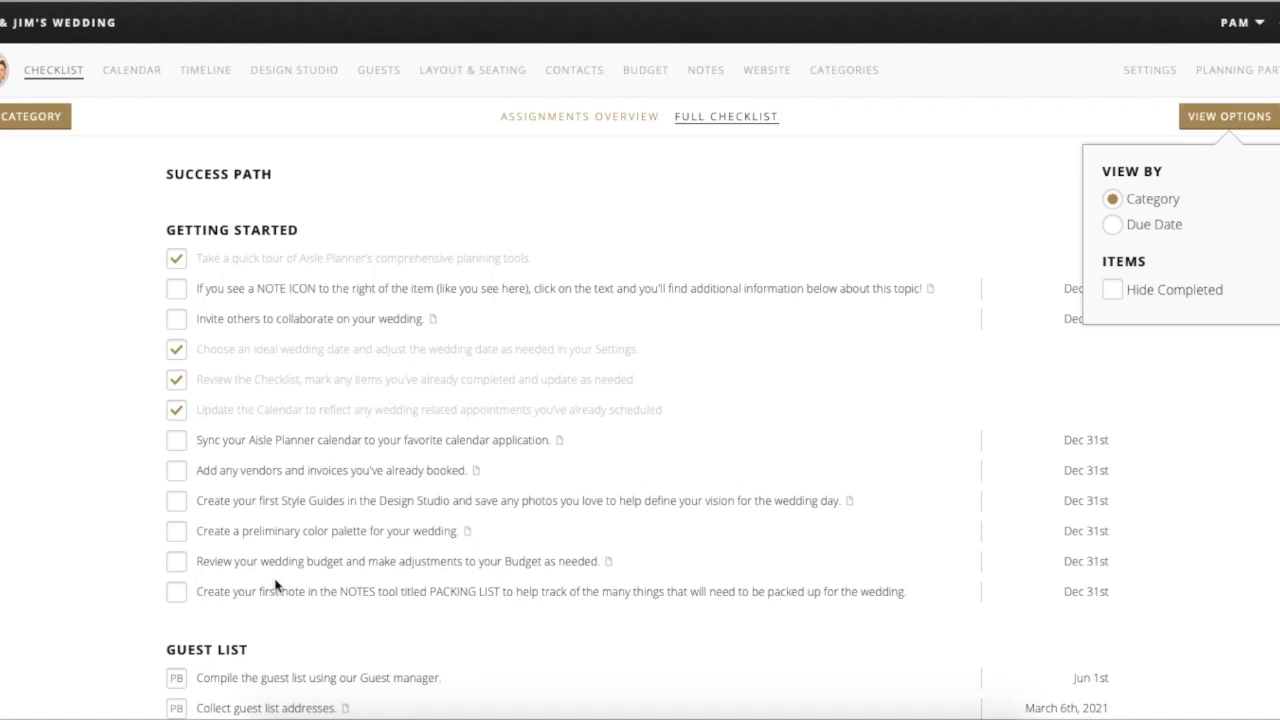
{"action": "scroll", "coordinate": [301, 460], "scroll_direction": "down", "scroll_amount": 8}
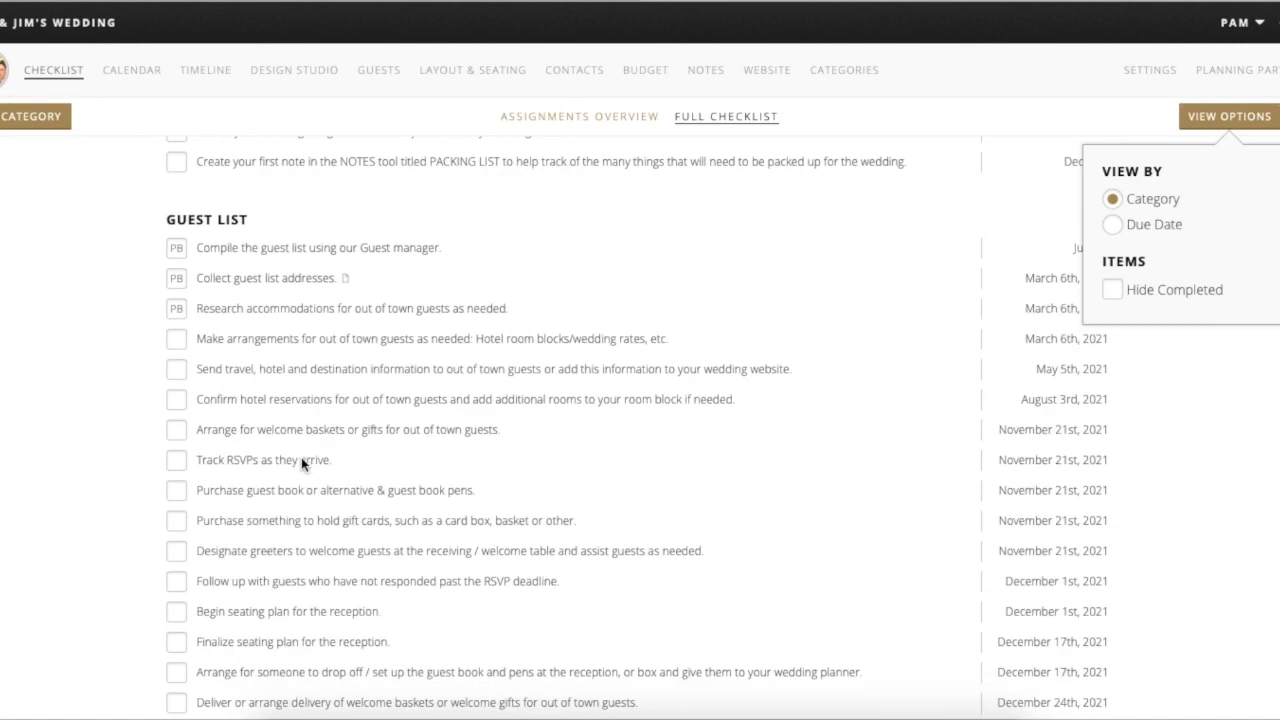
{"action": "scroll", "coordinate": [301, 462], "scroll_direction": "down", "scroll_amount": 5}
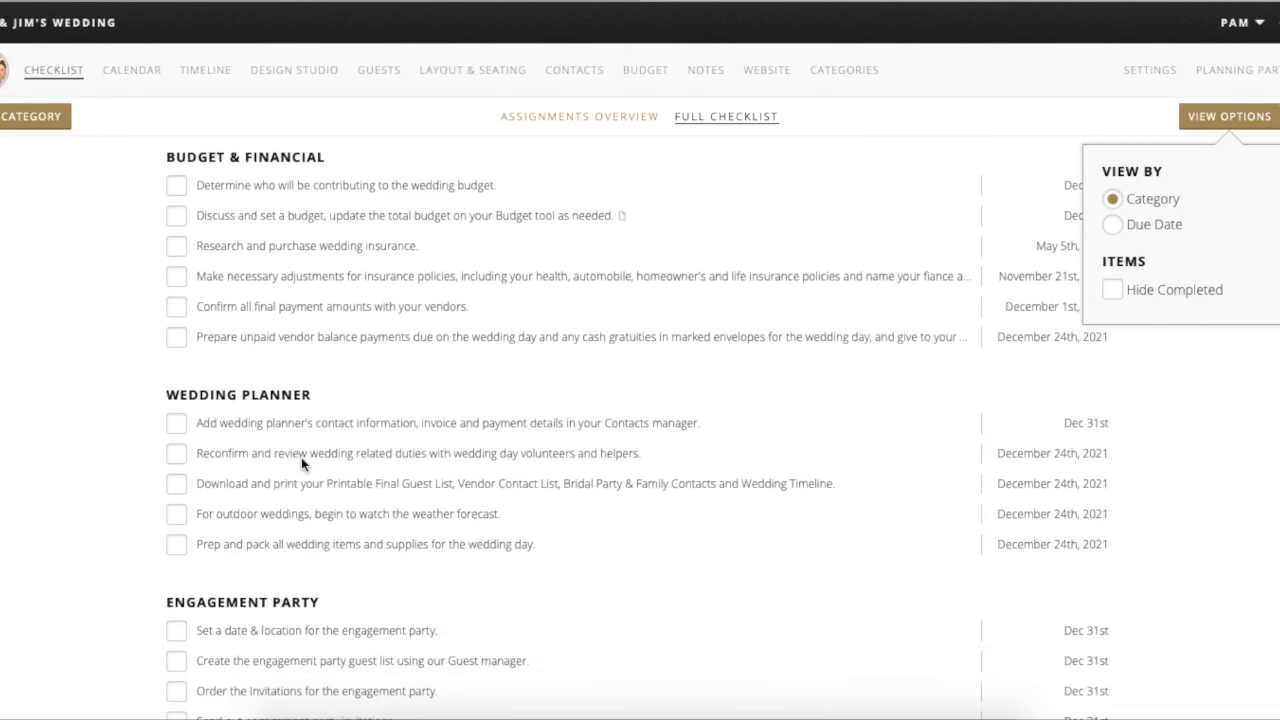
{"action": "scroll", "coordinate": [301, 462], "scroll_direction": "down", "scroll_amount": 3}
{"action": "scroll", "coordinate": [301, 463], "scroll_direction": "down", "scroll_amount": 2}
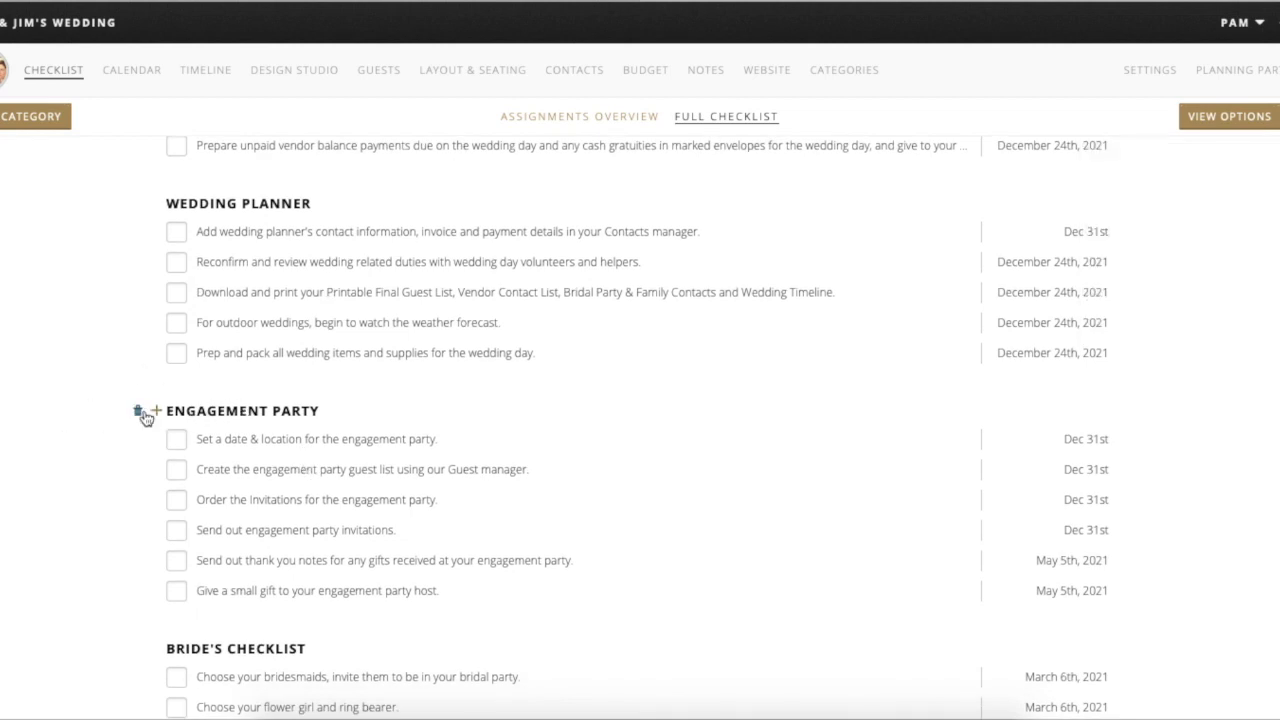
- Back out of deleting Engagement Party, then start deleting the Cinema category
{"action": "left_click", "coordinate": [137, 411]}
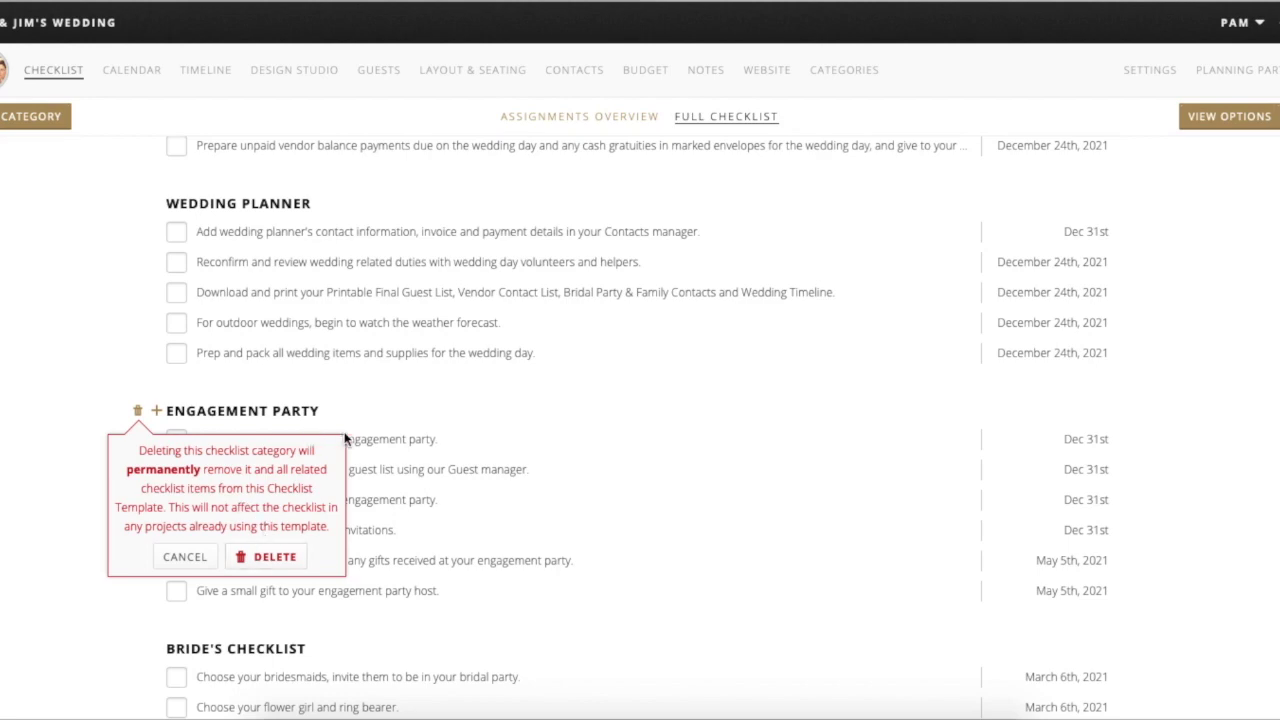
{"action": "left_click", "coordinate": [366, 430]}
{"action": "scroll", "coordinate": [351, 494], "scroll_direction": "down", "scroll_amount": 5}
{"action": "scroll", "coordinate": [351, 504], "scroll_direction": "down", "scroll_amount": 7}
{"action": "scroll", "coordinate": [351, 504], "scroll_direction": "down", "scroll_amount": 8}
{"action": "scroll", "coordinate": [351, 504], "scroll_direction": "down", "scroll_amount": 6}
{"action": "scroll", "coordinate": [351, 504], "scroll_direction": "down", "scroll_amount": 9}
{"action": "scroll", "coordinate": [351, 504], "scroll_direction": "down", "scroll_amount": 8}
{"action": "scroll", "coordinate": [351, 504], "scroll_direction": "down", "scroll_amount": 9}
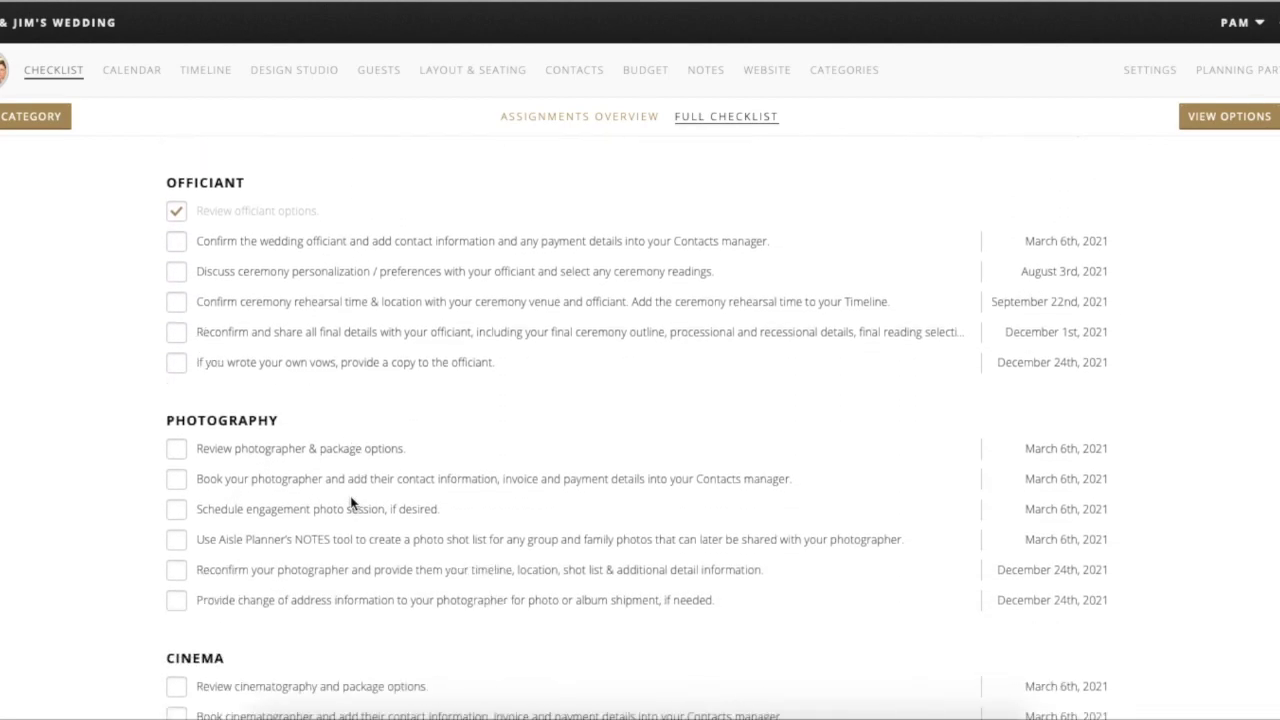
{"action": "scroll", "coordinate": [351, 504], "scroll_direction": "down", "scroll_amount": 3}
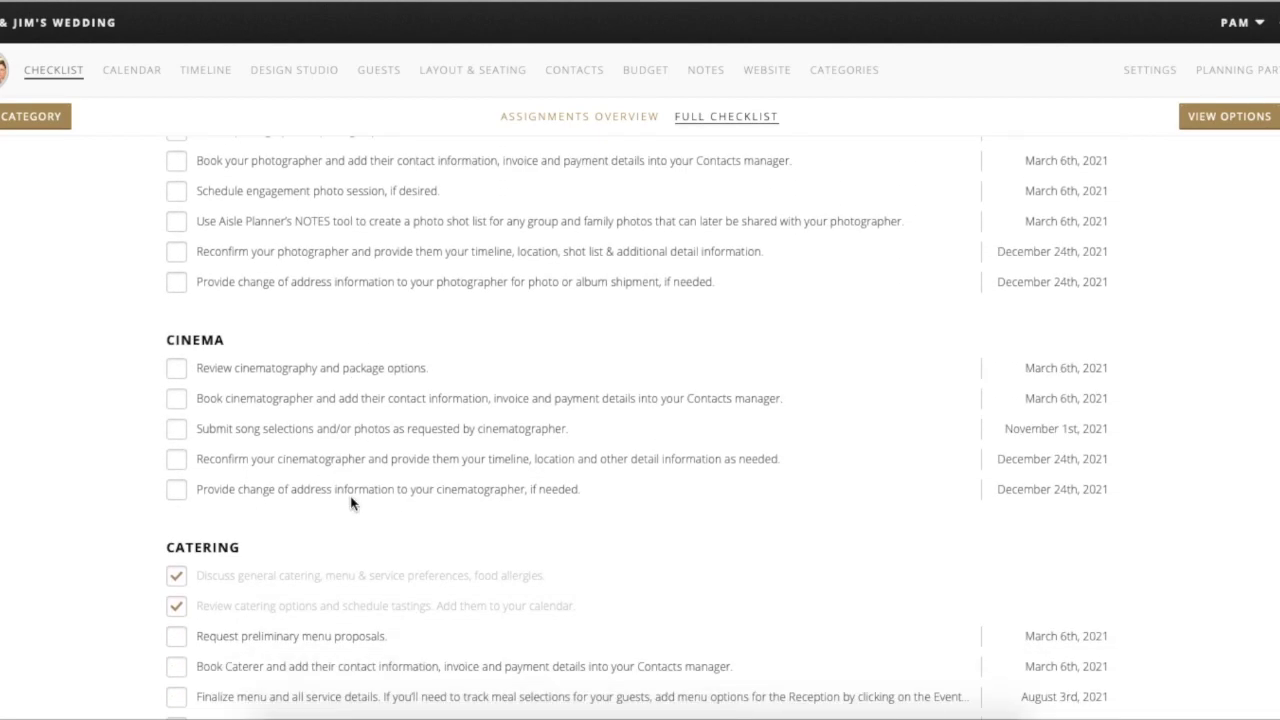
{"action": "left_click", "coordinate": [137, 341]}
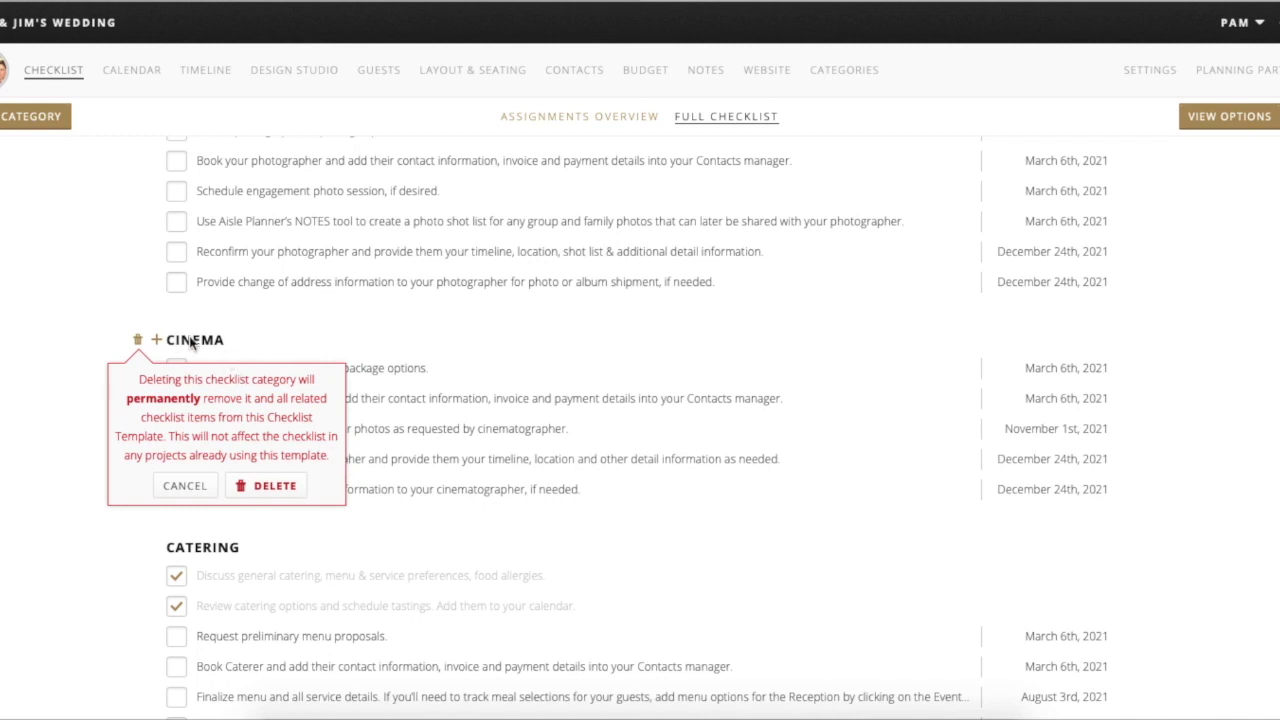
- Delete 'Begin shopping for a wedding dress' and check off 'Order your wedding dress'
{"action": "scroll", "coordinate": [226, 309], "scroll_direction": "up", "scroll_amount": 4}
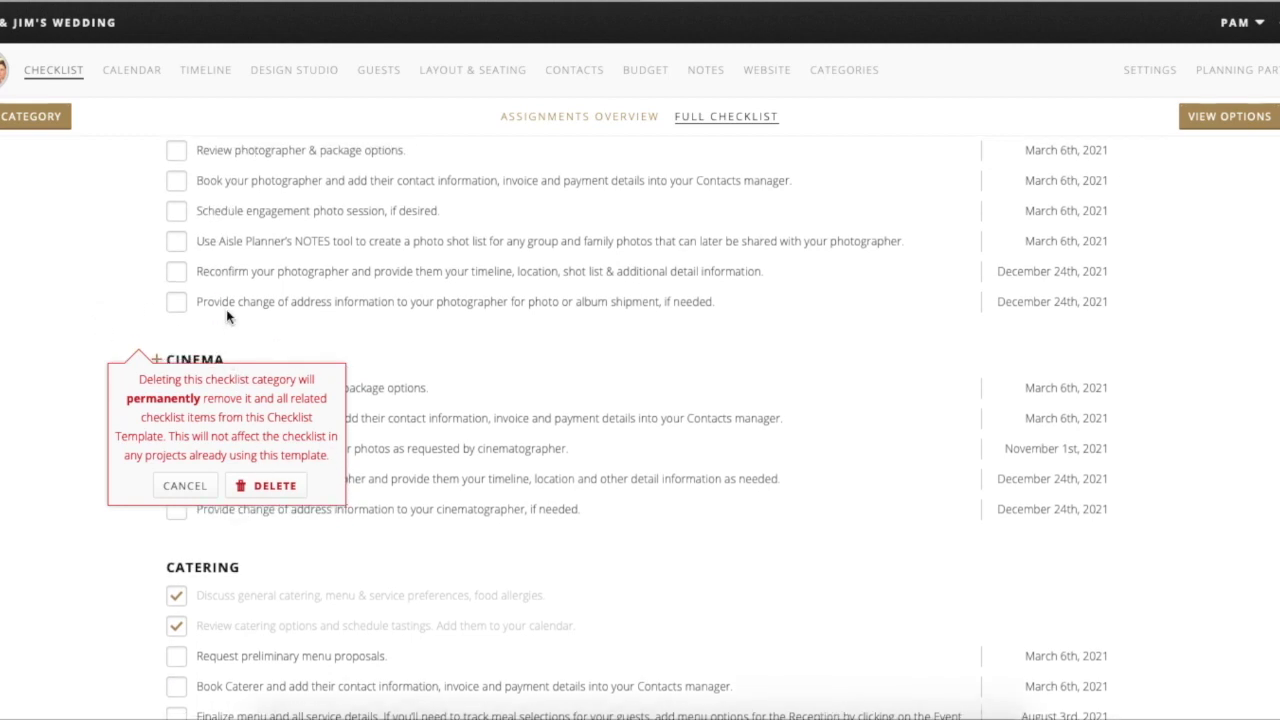
{"action": "scroll", "coordinate": [227, 327], "scroll_direction": "up", "scroll_amount": 12}
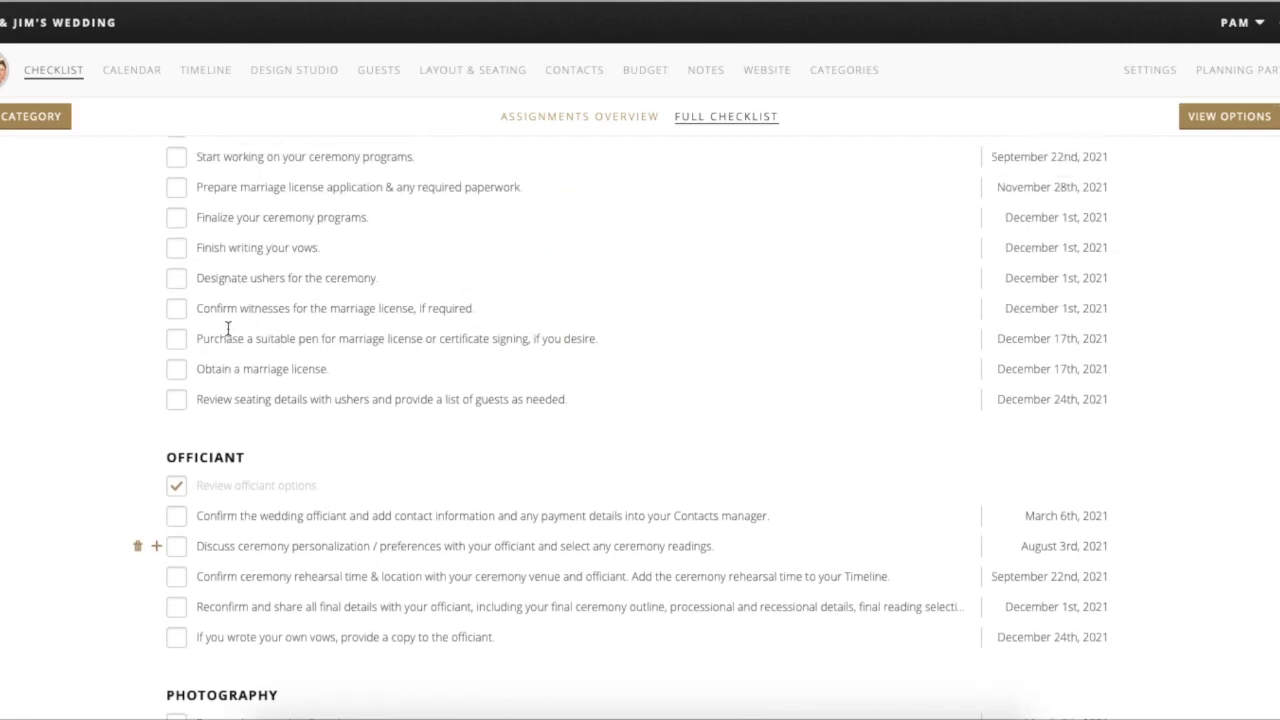
{"action": "scroll", "coordinate": [227, 329], "scroll_direction": "up", "scroll_amount": 15}
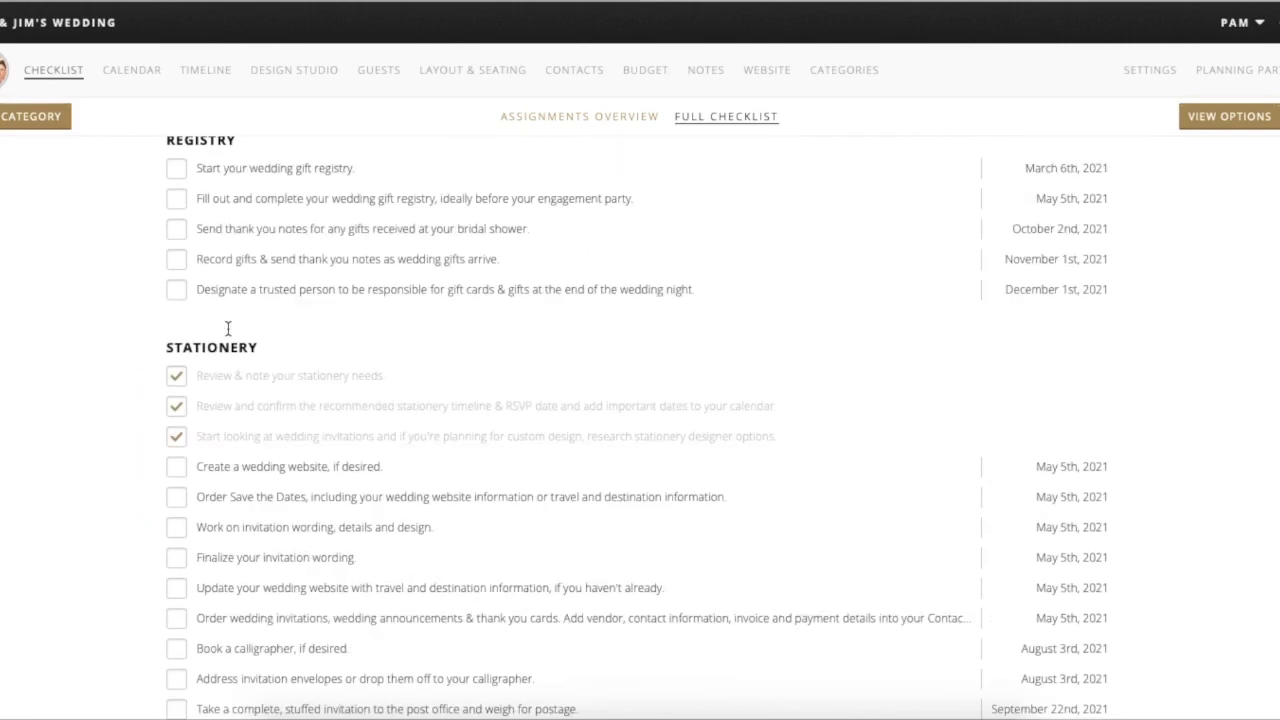
{"action": "scroll", "coordinate": [227, 333], "scroll_direction": "up", "scroll_amount": 15}
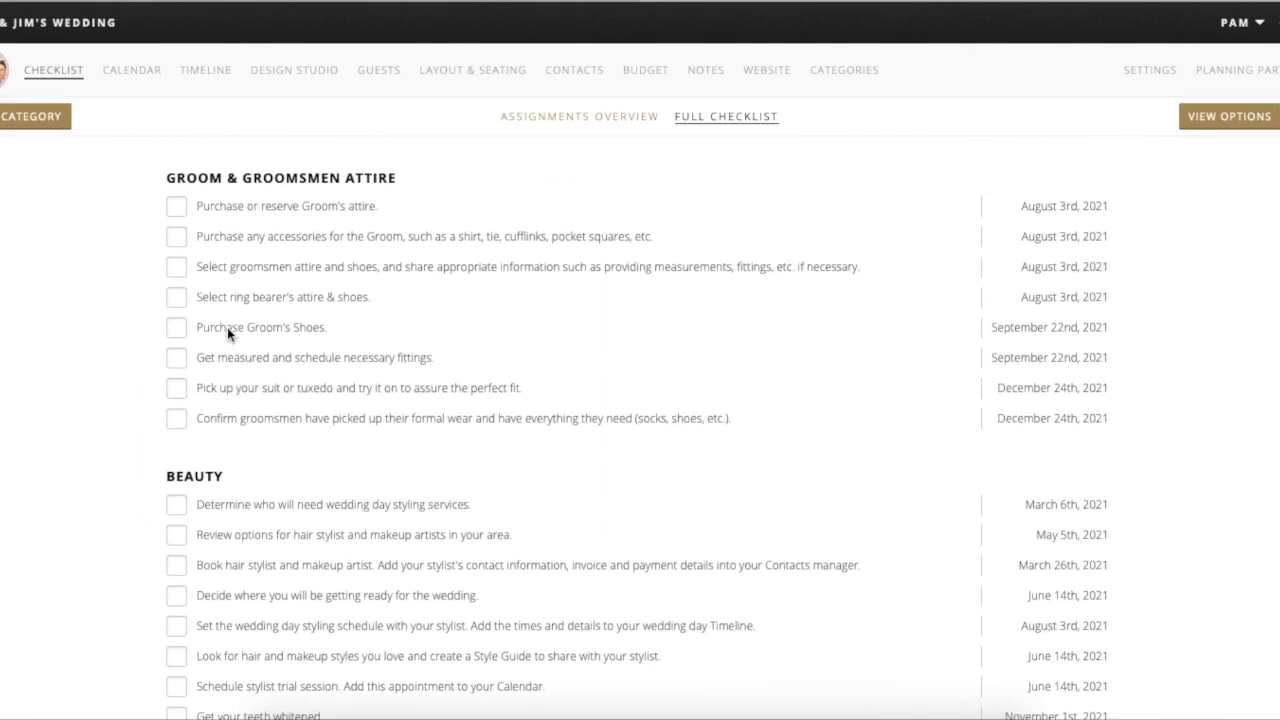
{"action": "scroll", "coordinate": [227, 335], "scroll_direction": "up", "scroll_amount": 15}
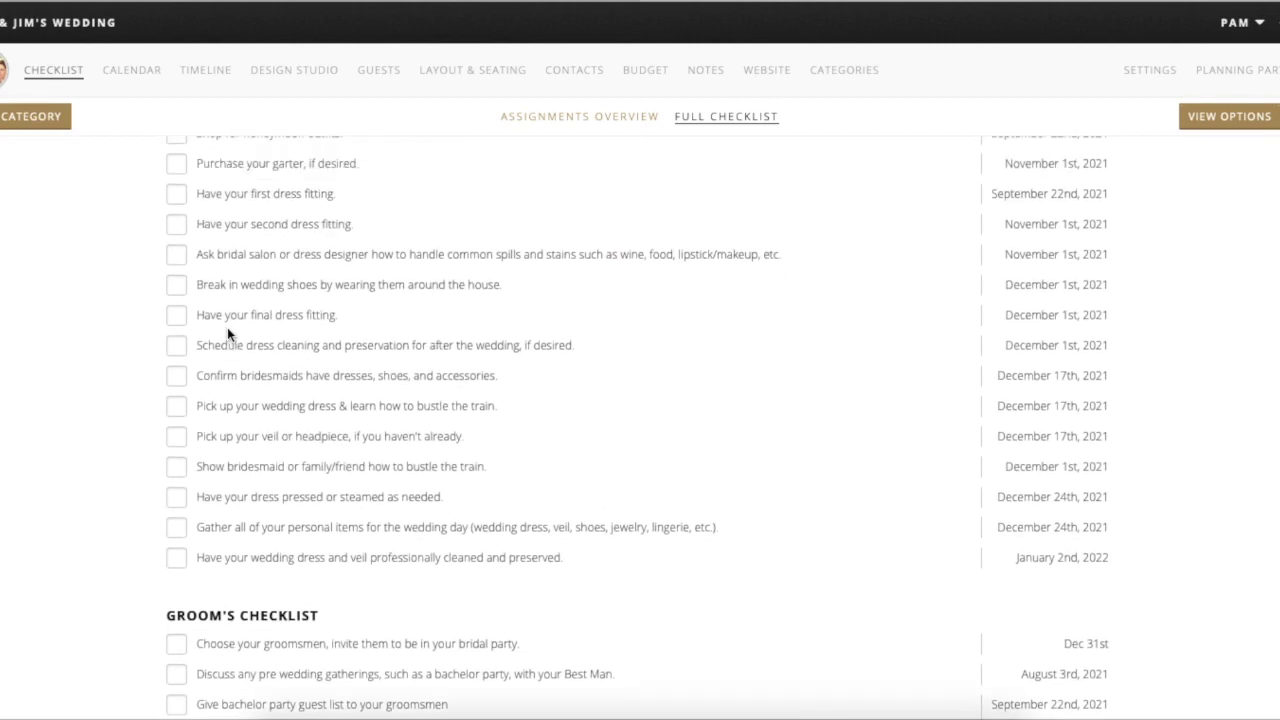
{"action": "scroll", "coordinate": [227, 335], "scroll_direction": "down", "scroll_amount": 1}
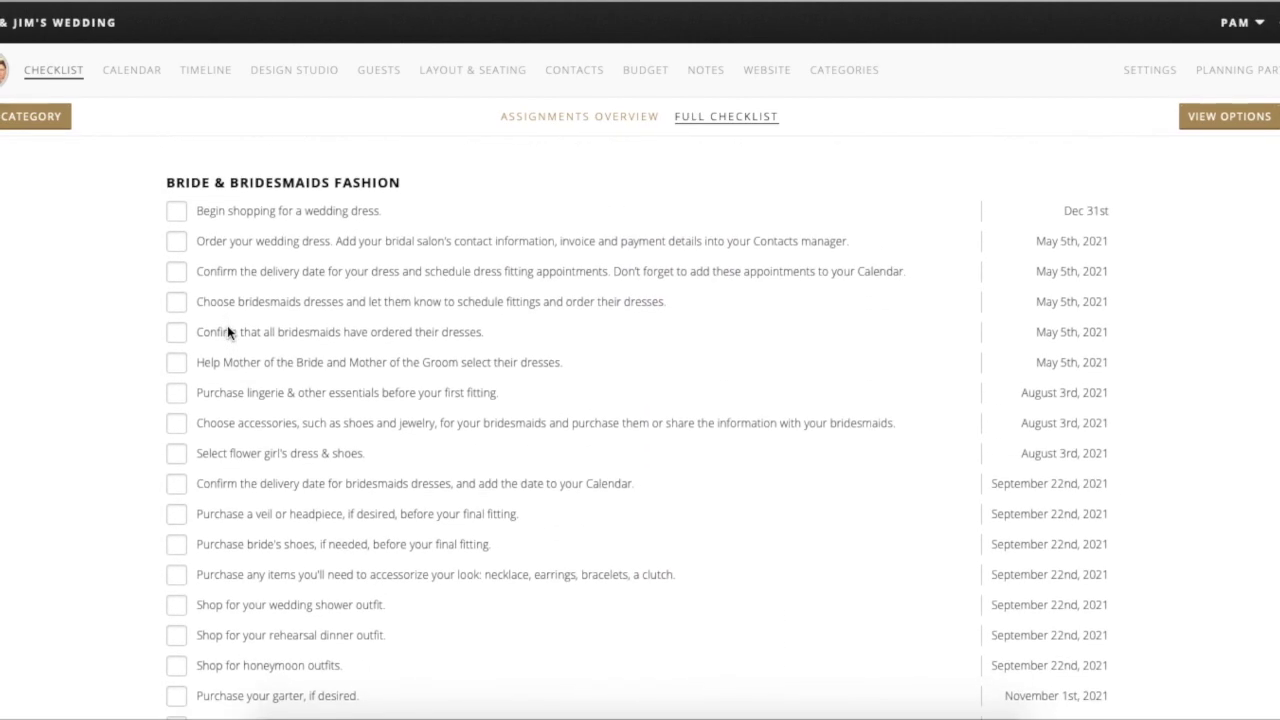
{"action": "mouse_move", "coordinate": [141, 208]}
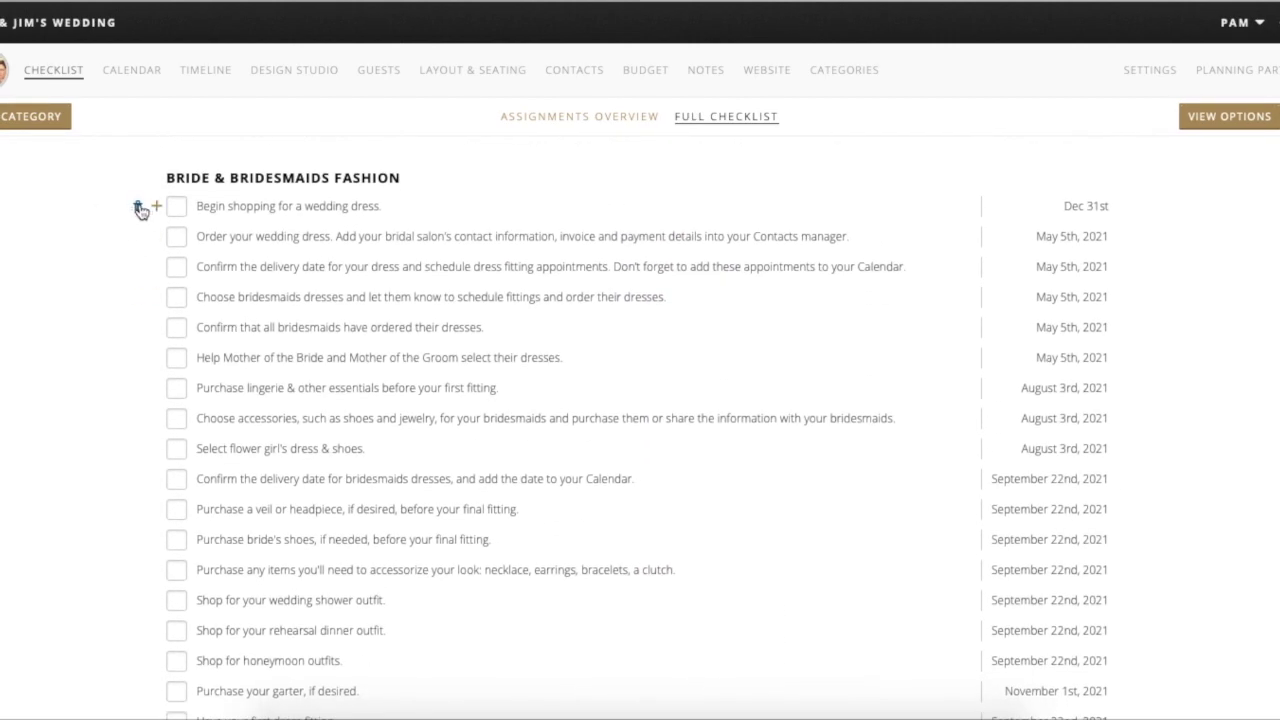
{"action": "left_click", "coordinate": [141, 208]}
{"action": "left_click", "coordinate": [306, 298]}
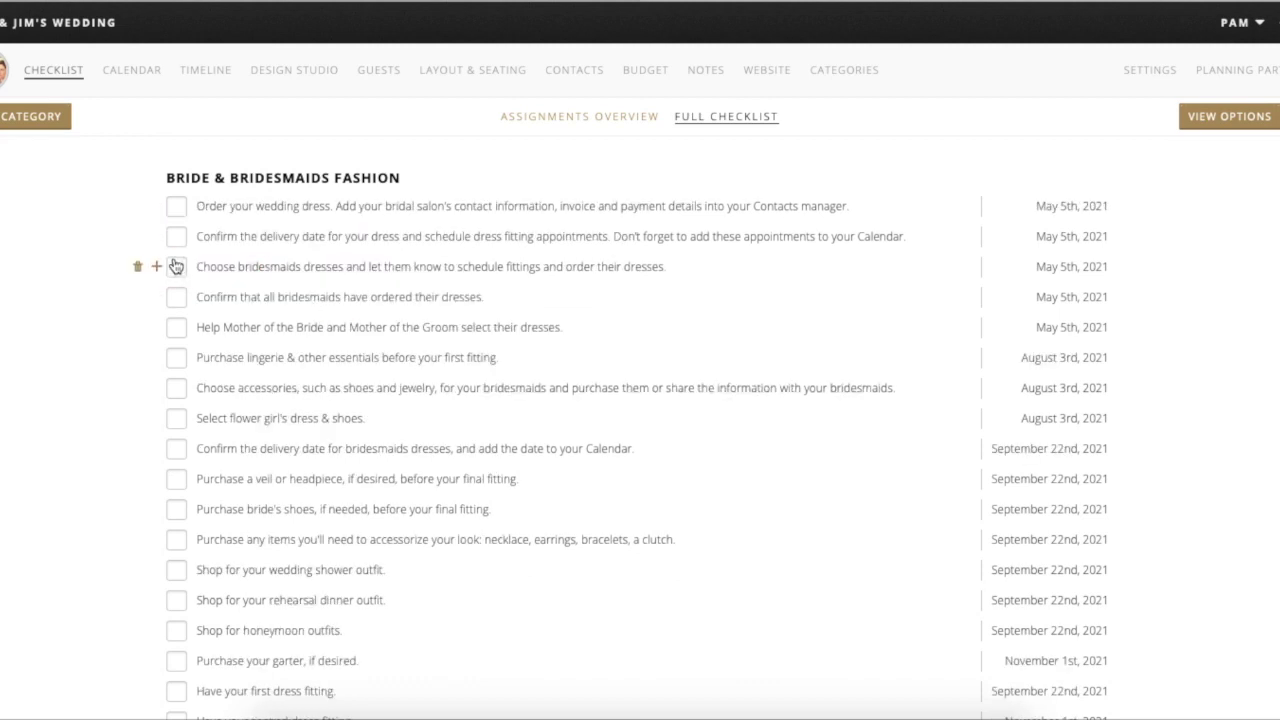
{"action": "left_click", "coordinate": [176, 206]}
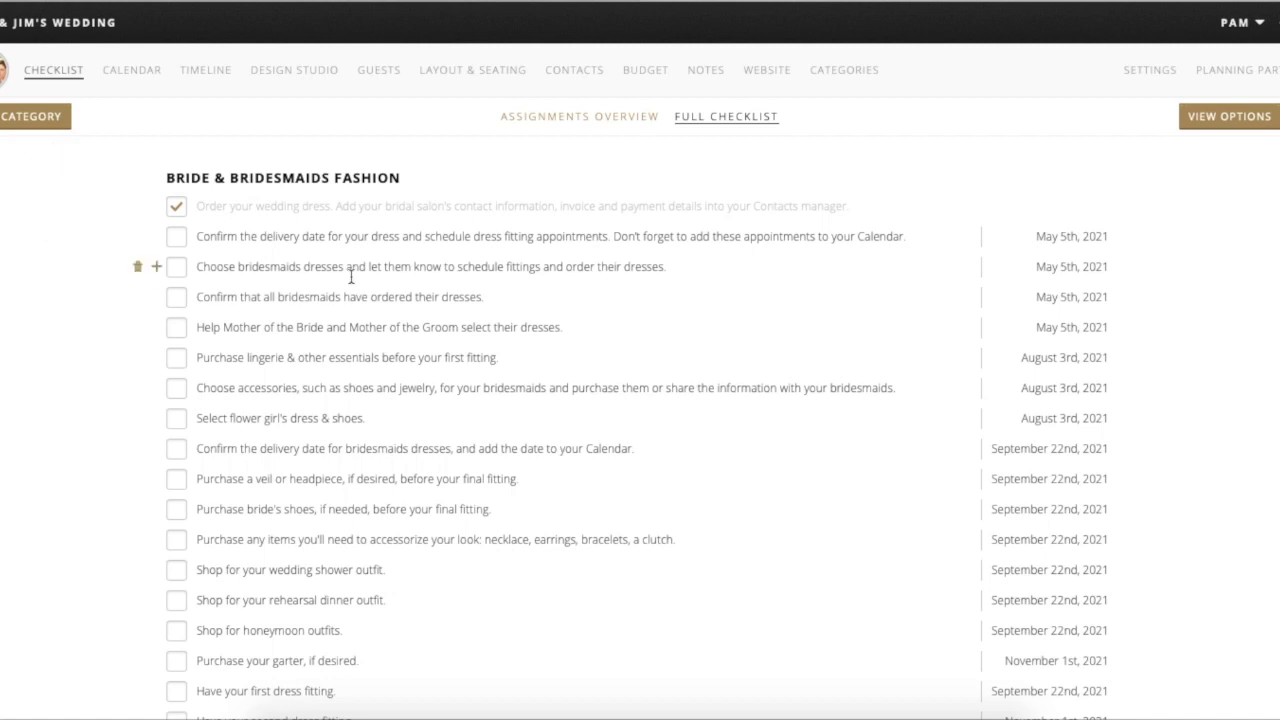
{"action": "scroll", "coordinate": [740, 253], "scroll_direction": "up", "scroll_amount": 15}
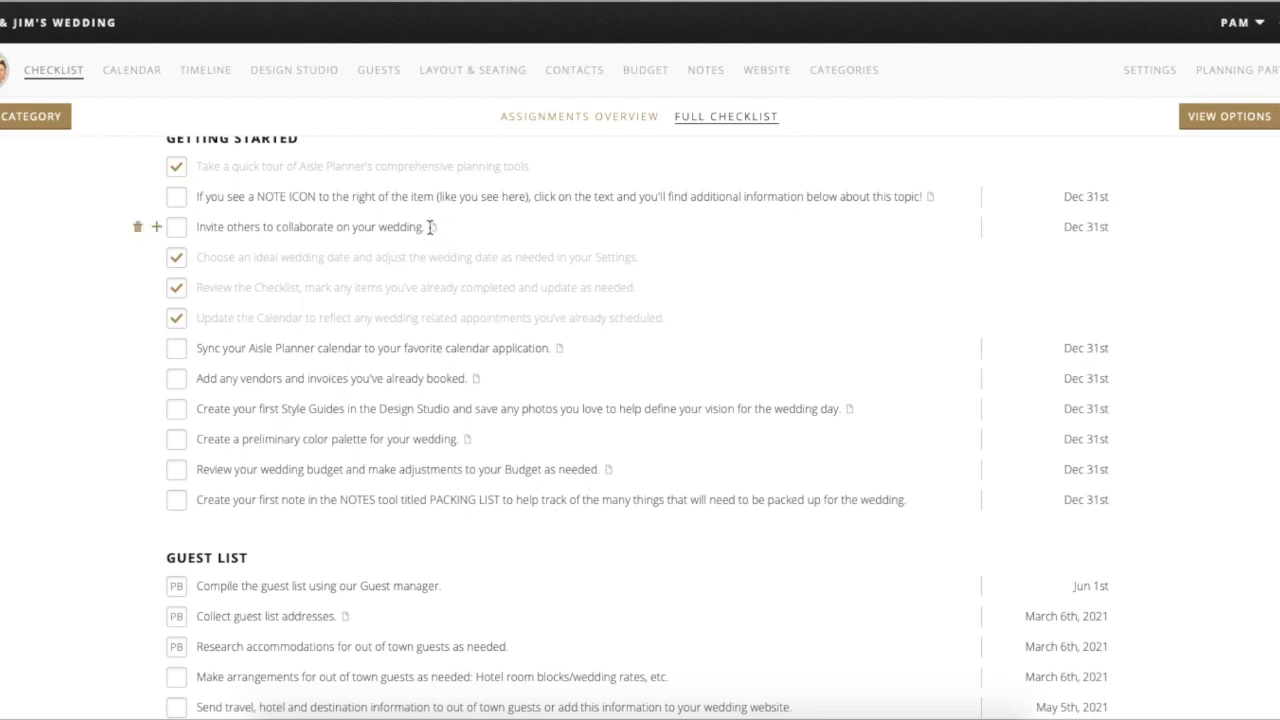
{"action": "left_click", "coordinate": [424, 228]}
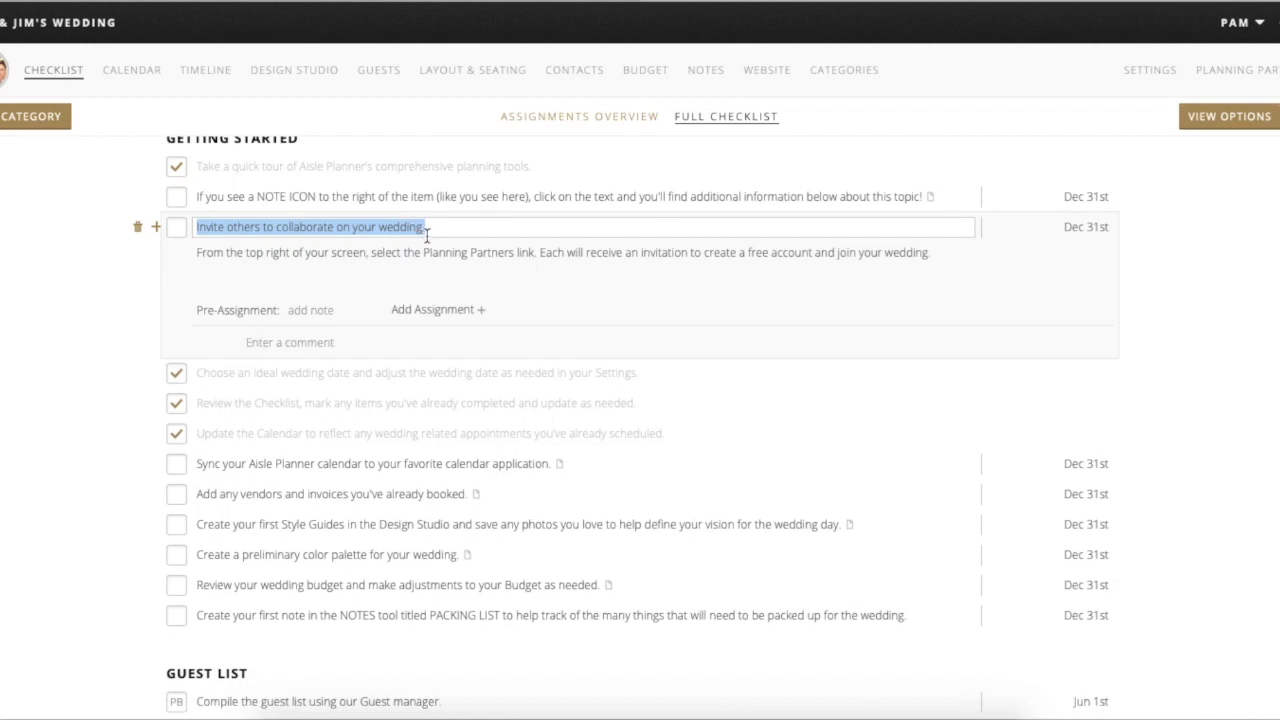
{"action": "left_click", "coordinate": [215, 262]}
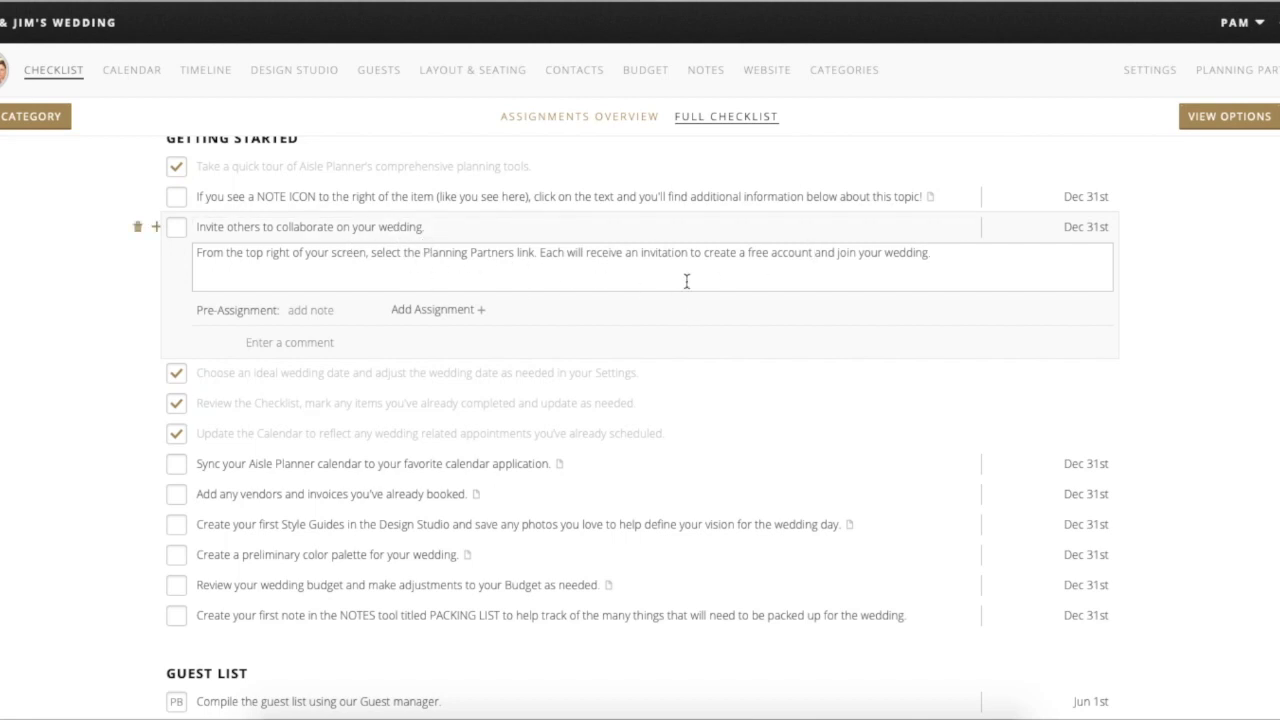
{"action": "scroll", "coordinate": [460, 452], "scroll_direction": "down", "scroll_amount": 4}
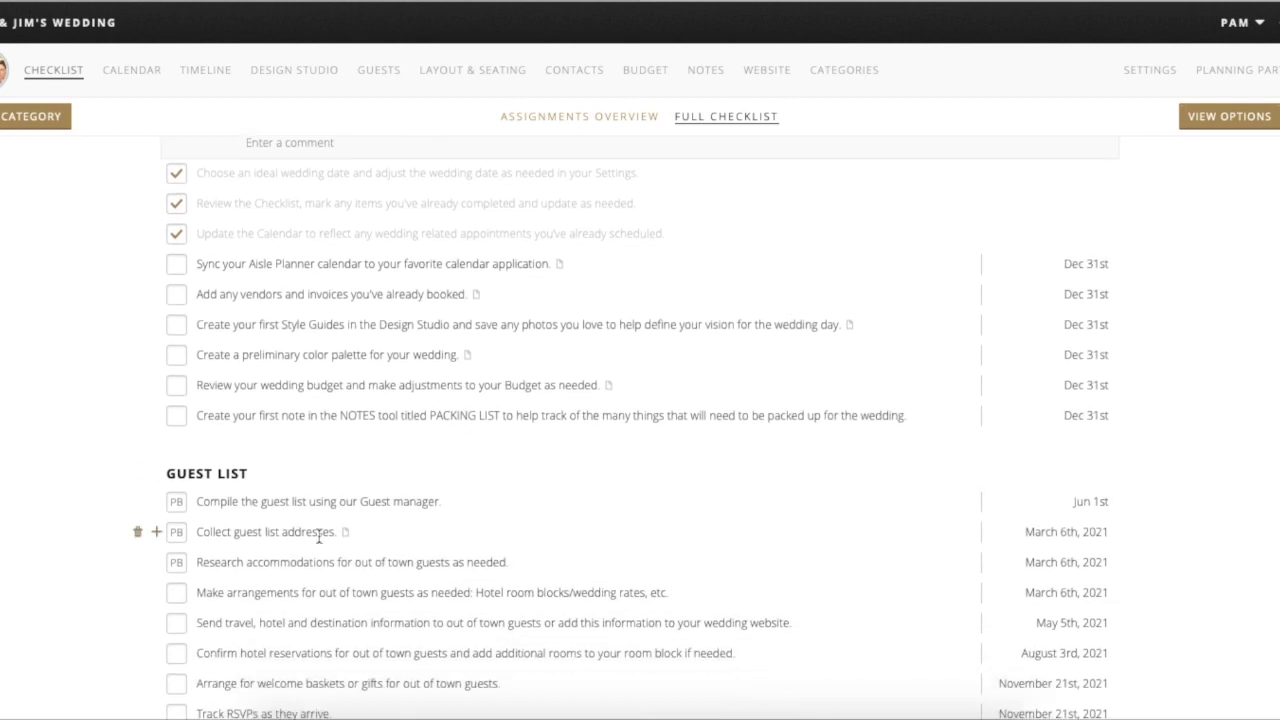
{"action": "left_click", "coordinate": [308, 532]}
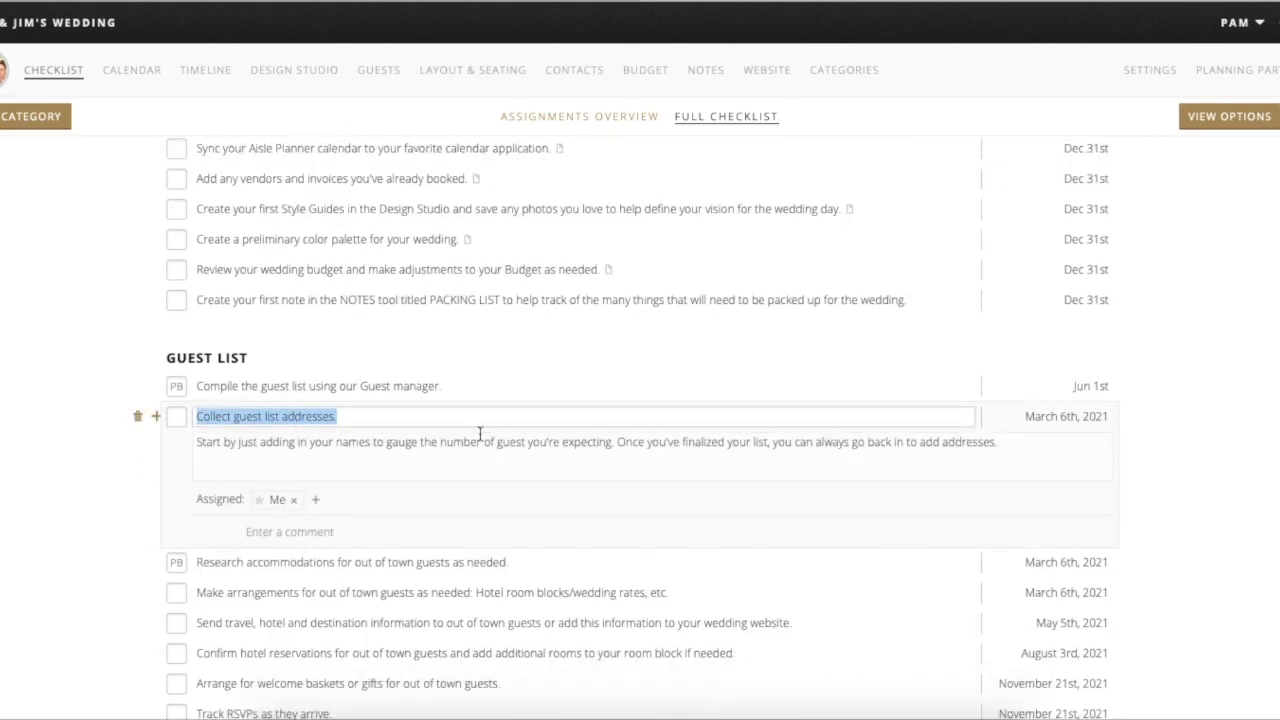
{"action": "scroll", "coordinate": [510, 442], "scroll_direction": "down", "scroll_amount": 2}
{"action": "scroll", "coordinate": [513, 440], "scroll_direction": "down", "scroll_amount": 5}
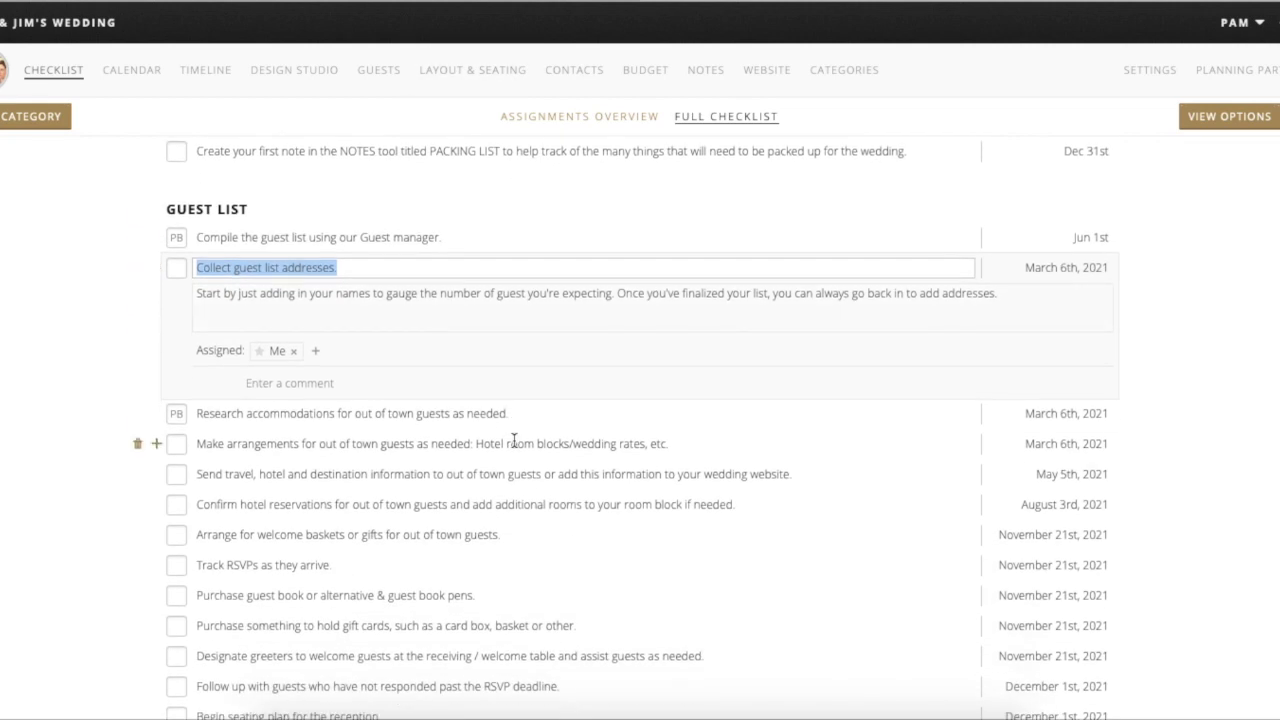
{"action": "scroll", "coordinate": [477, 570], "scroll_direction": "down", "scroll_amount": 3}
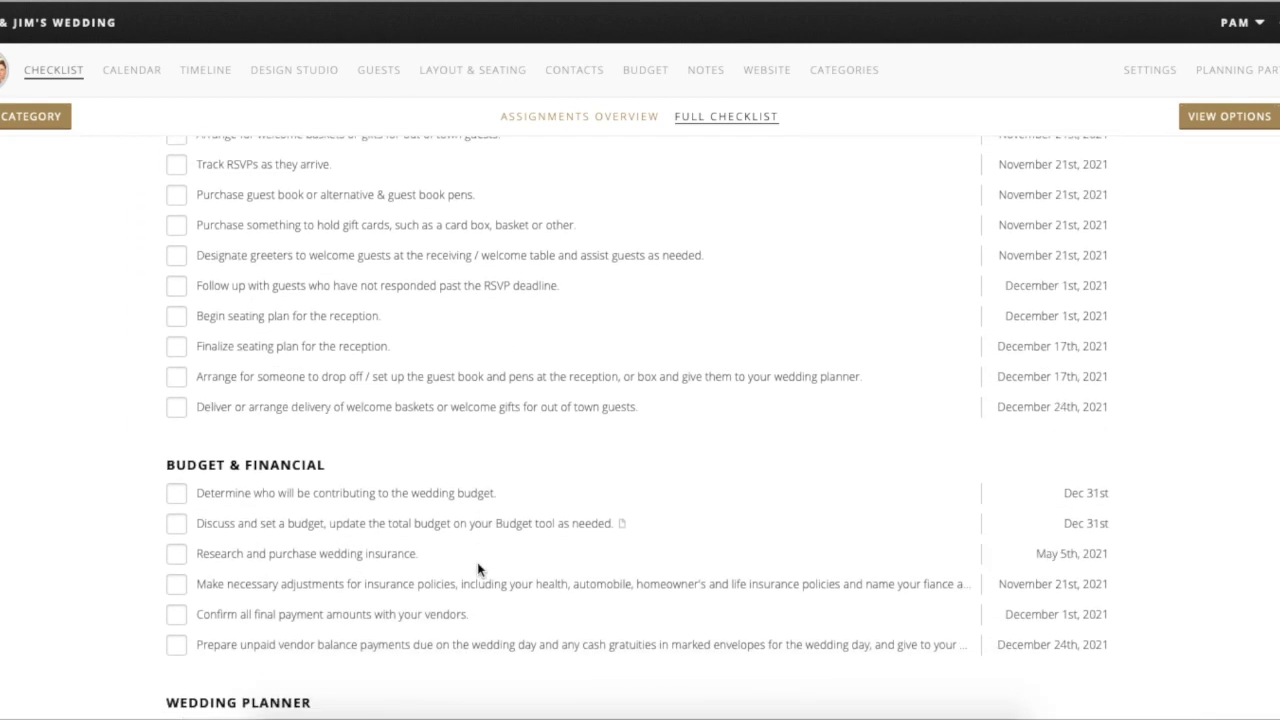
- Open the budget-setting task's note and look through the rest of the checklist
{"action": "left_click", "coordinate": [594, 522]}
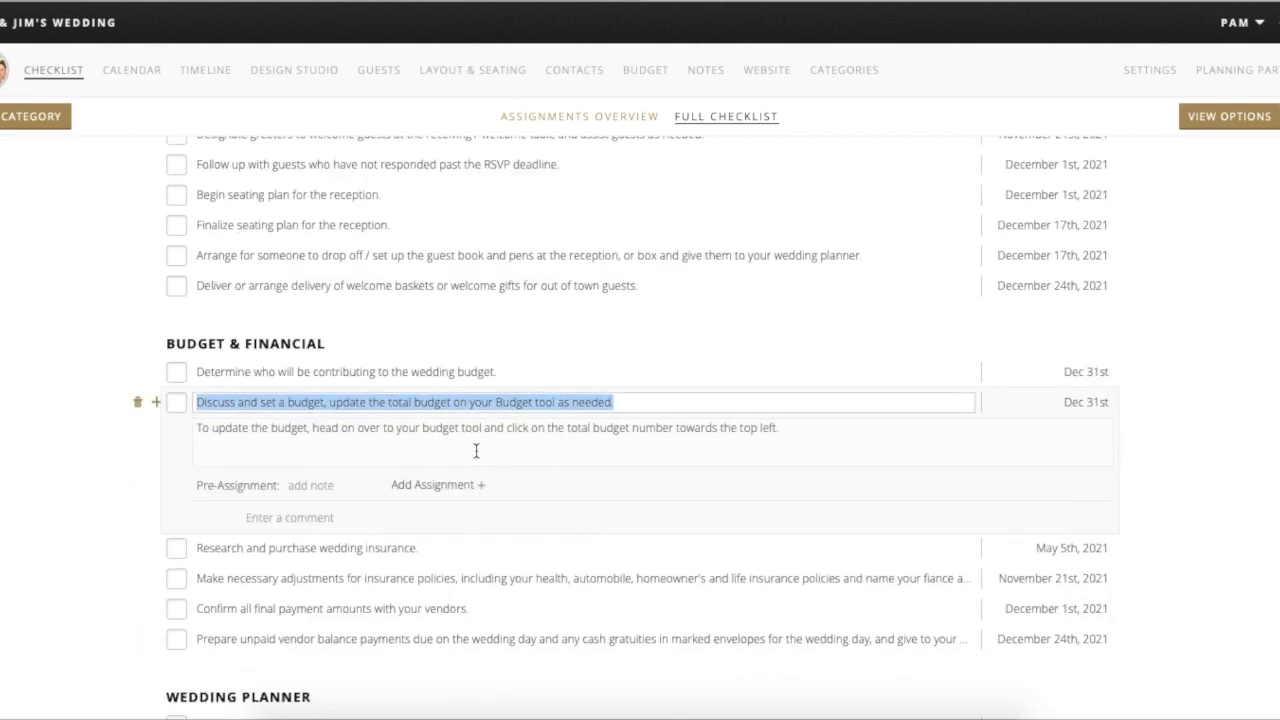
{"action": "scroll", "coordinate": [476, 451], "scroll_direction": "down", "scroll_amount": 3}
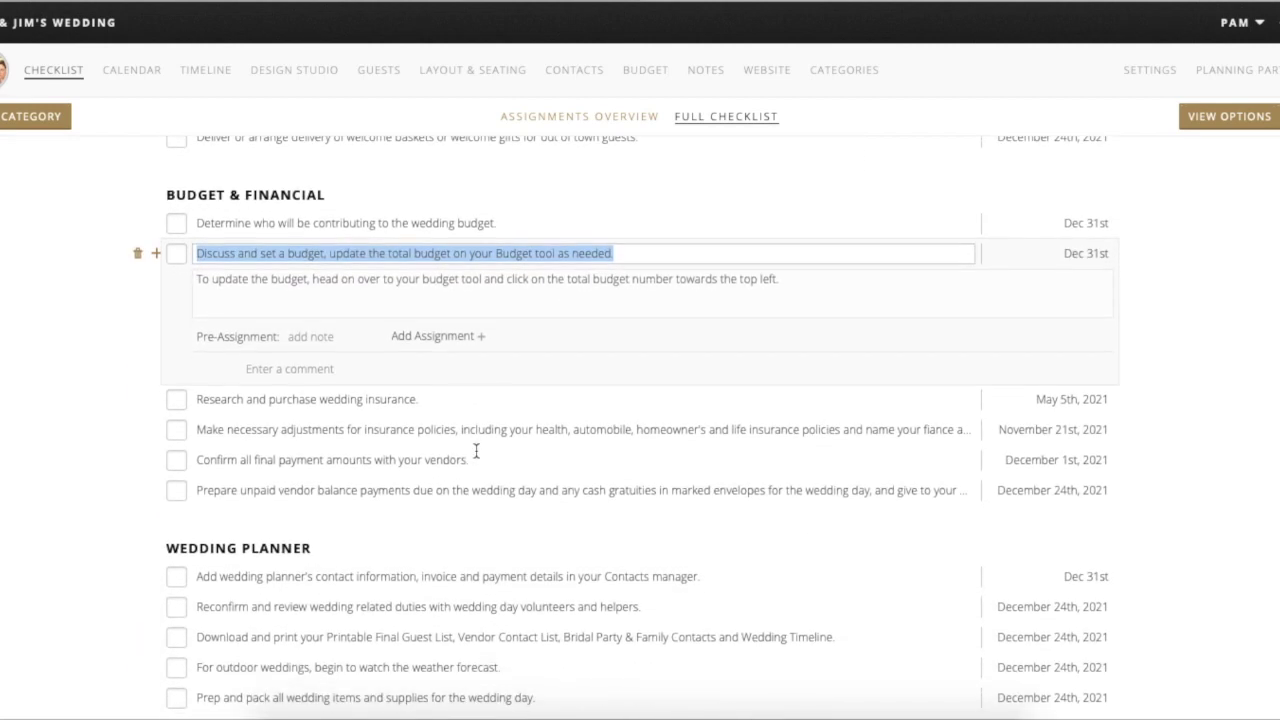
{"action": "scroll", "coordinate": [579, 440], "scroll_direction": "down", "scroll_amount": 5}
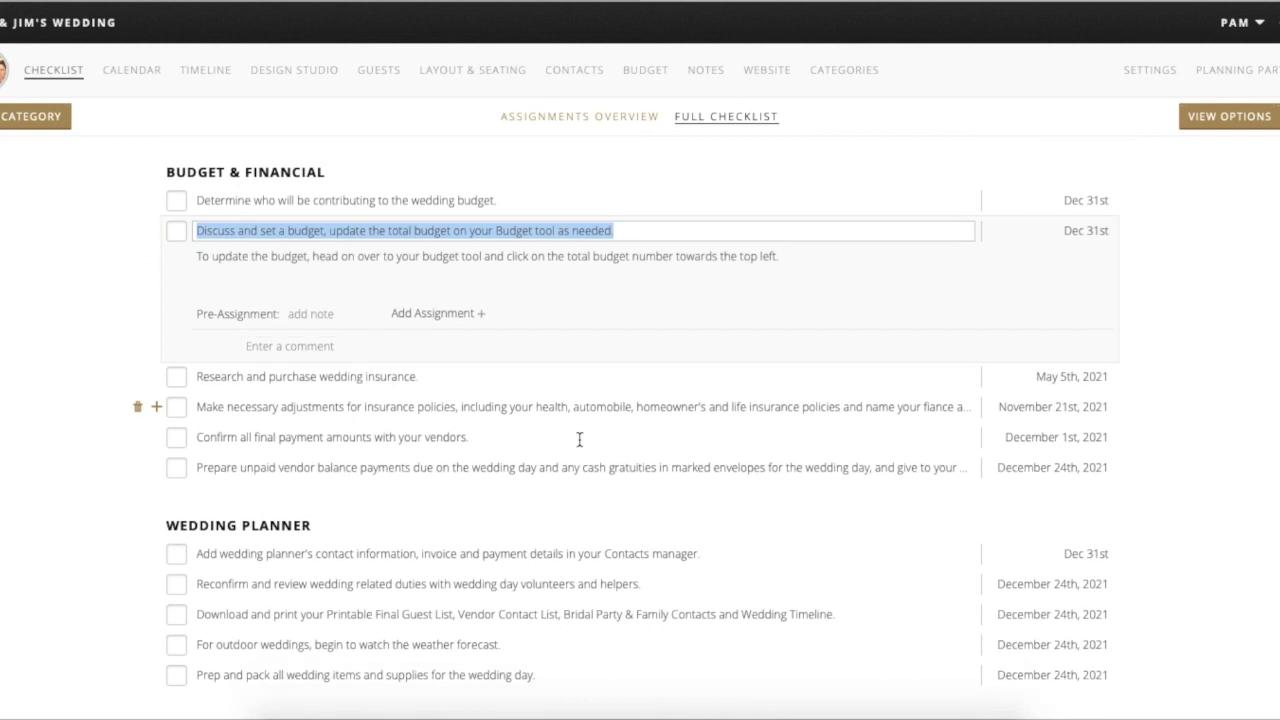
{"action": "scroll", "coordinate": [527, 552], "scroll_direction": "down", "scroll_amount": 5}
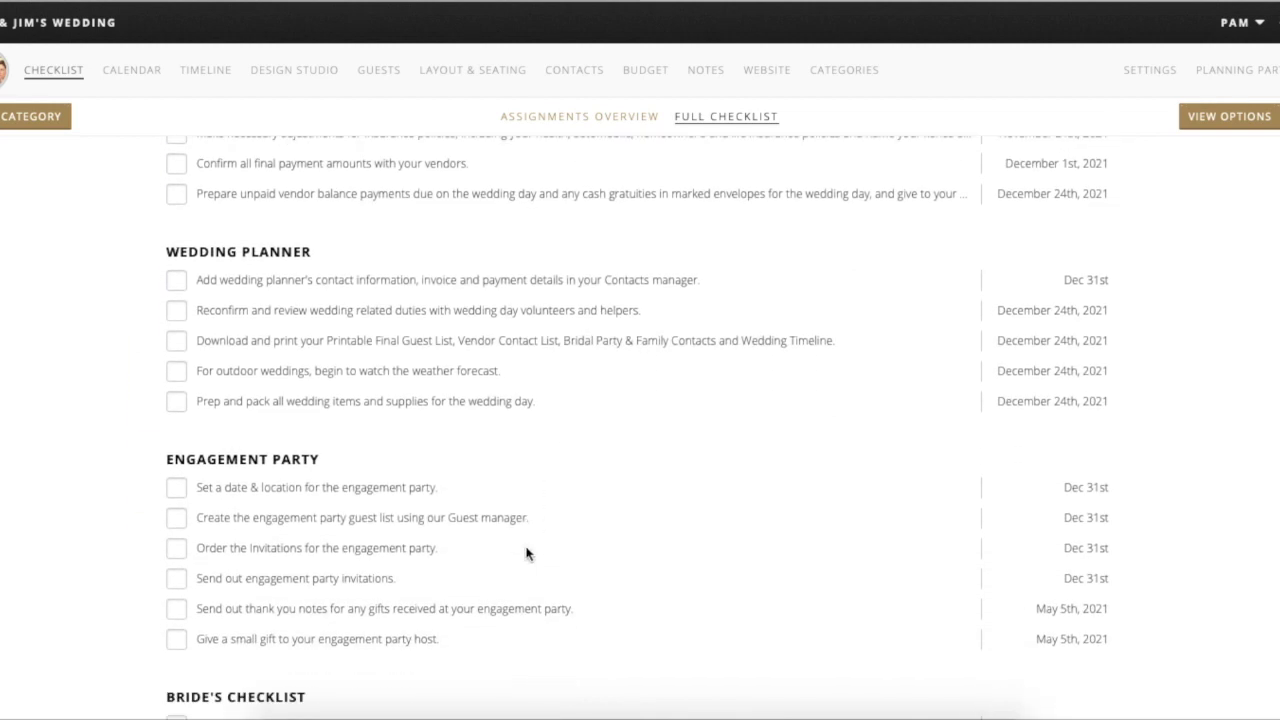
{"action": "scroll", "coordinate": [527, 552], "scroll_direction": "down", "scroll_amount": 5}
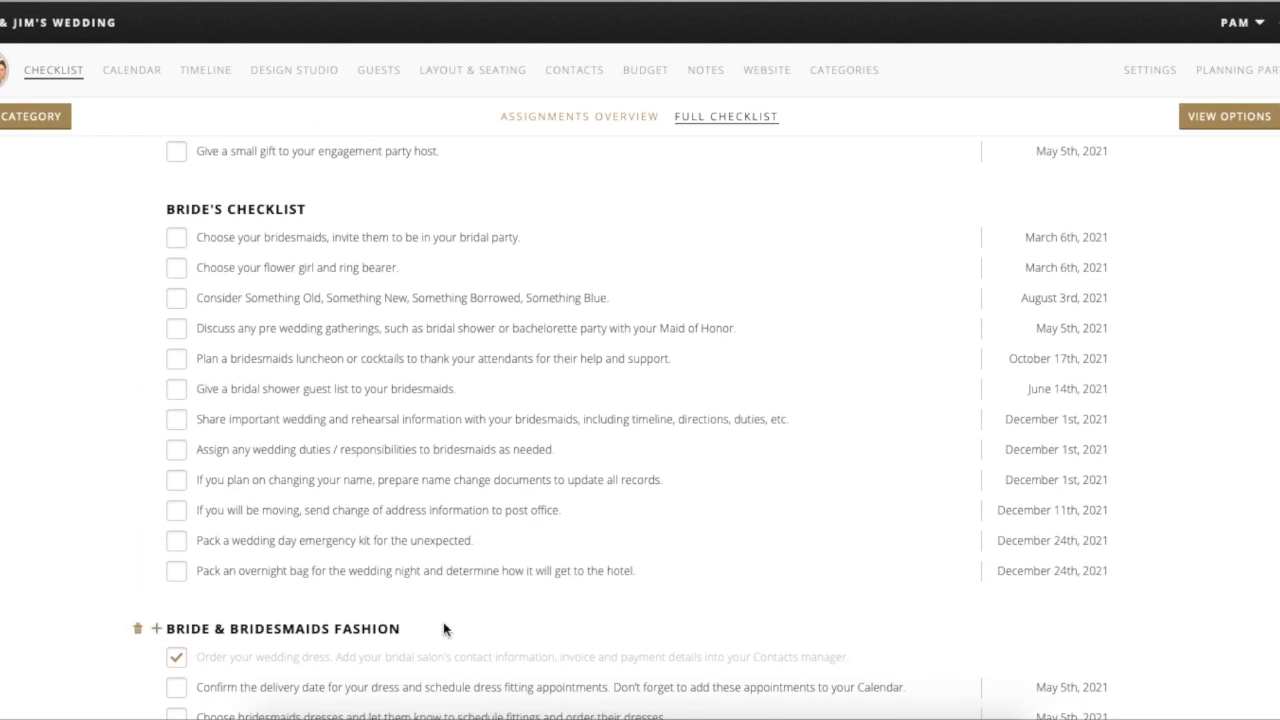
{"action": "scroll", "coordinate": [443, 625], "scroll_direction": "down", "scroll_amount": 5}
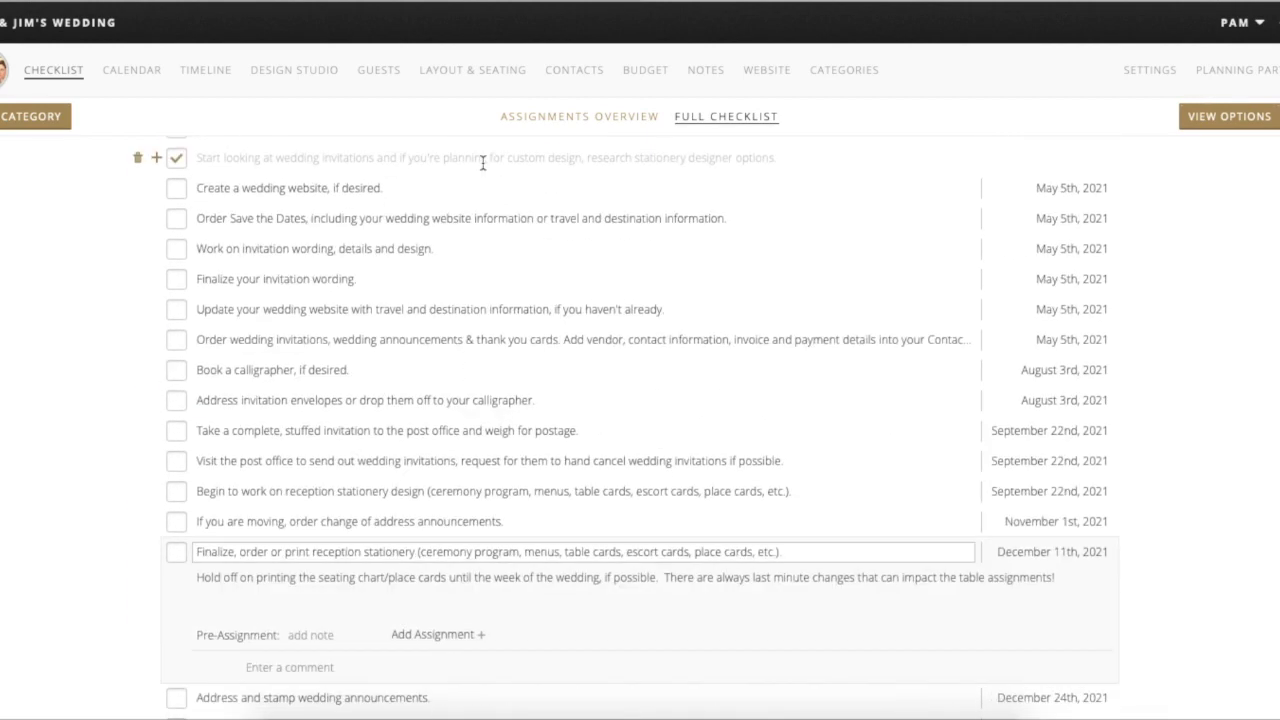
{"action": "scroll", "coordinate": [483, 162], "scroll_direction": "down", "scroll_amount": 4}
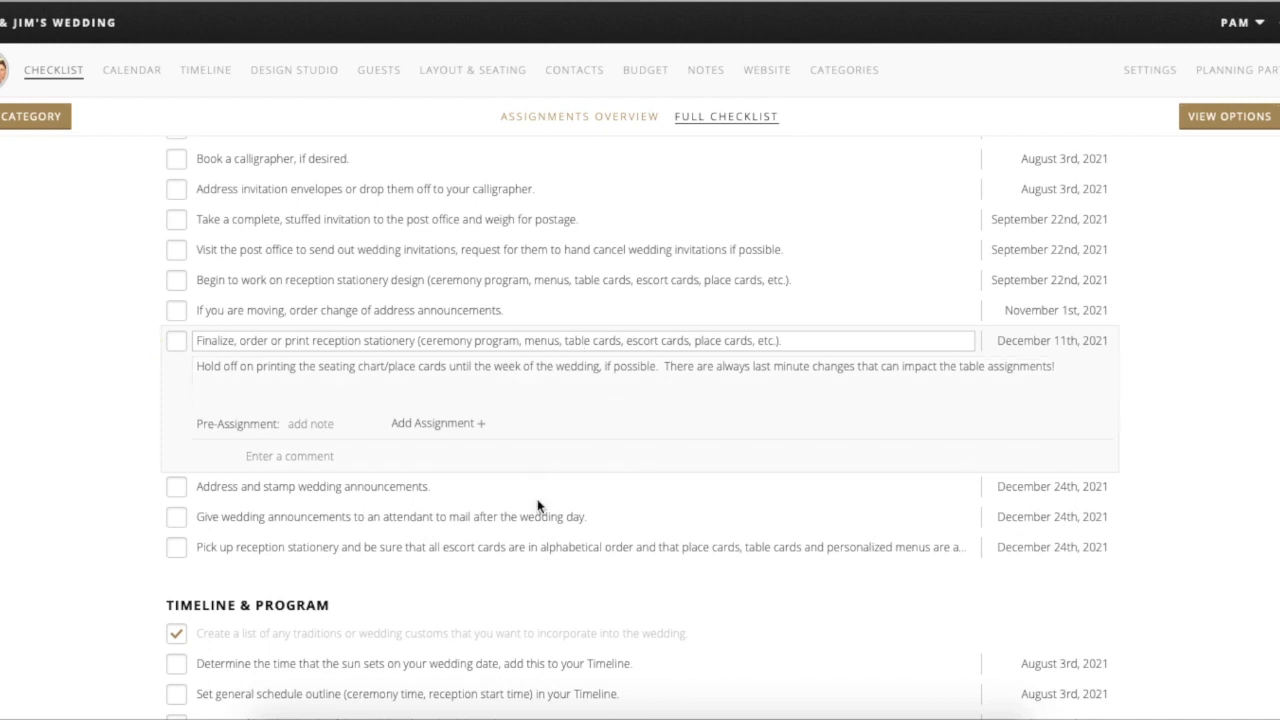
{"action": "scroll", "coordinate": [542, 508], "scroll_direction": "down", "scroll_amount": 3}
{"action": "scroll", "coordinate": [527, 425], "scroll_direction": "up", "scroll_amount": 2}
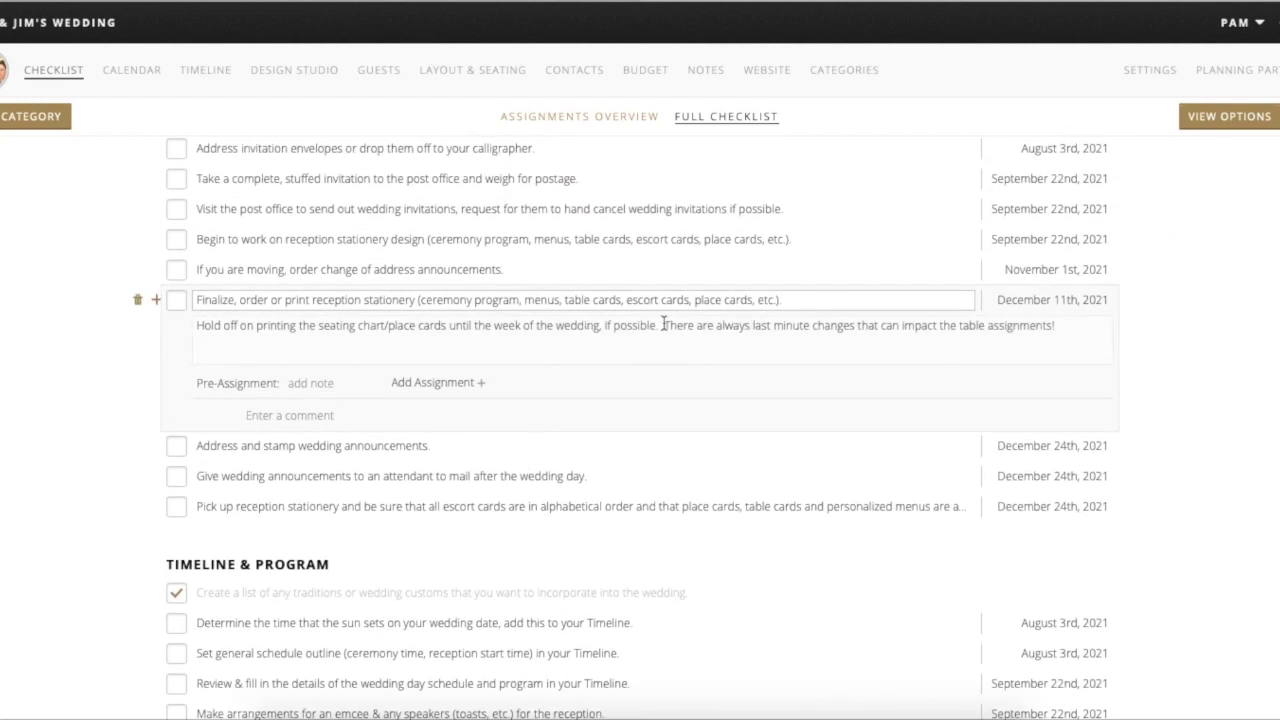
{"action": "scroll", "coordinate": [640, 380], "scroll_direction": "up", "scroll_amount": 10}
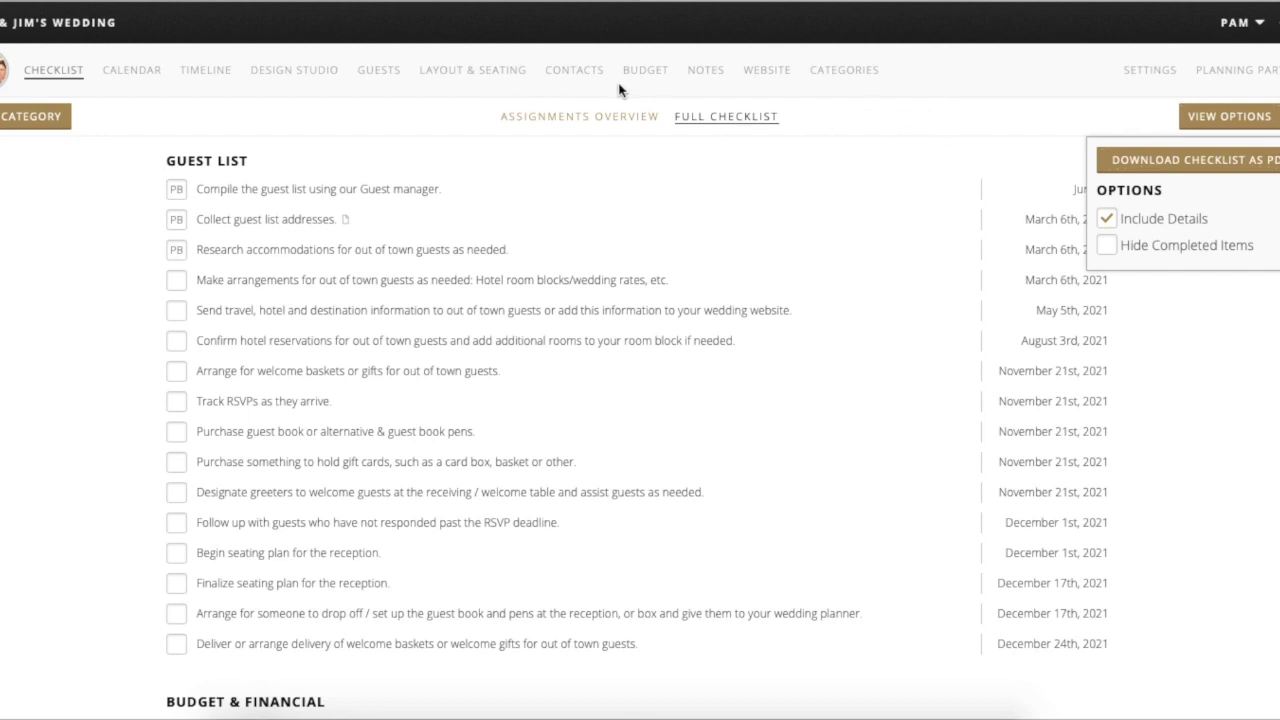
- Close the checklist view options and switch to the wedding Calendar
{"action": "left_click", "coordinate": [1240, 116]}
{"action": "scroll", "coordinate": [566, 306], "scroll_direction": "down", "scroll_amount": 1}
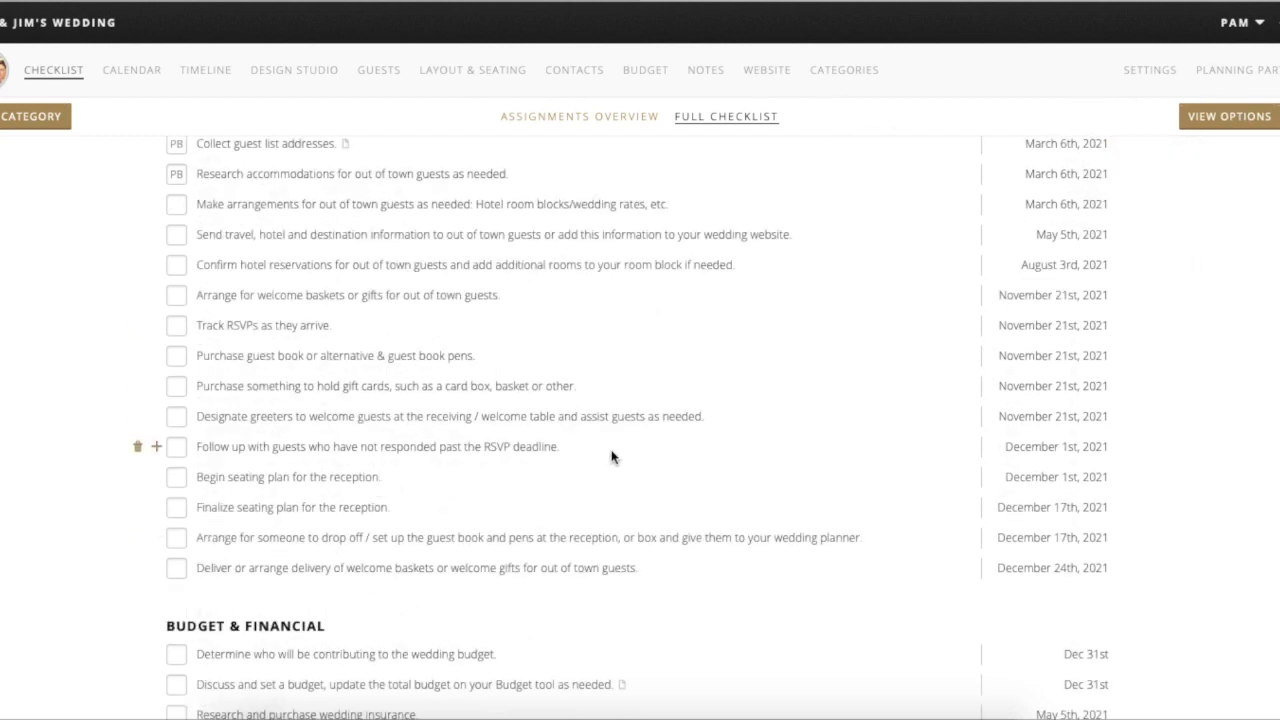
{"action": "scroll", "coordinate": [478, 378], "scroll_direction": "up", "scroll_amount": 2}
{"action": "scroll", "coordinate": [478, 378], "scroll_direction": "up", "scroll_amount": 5}
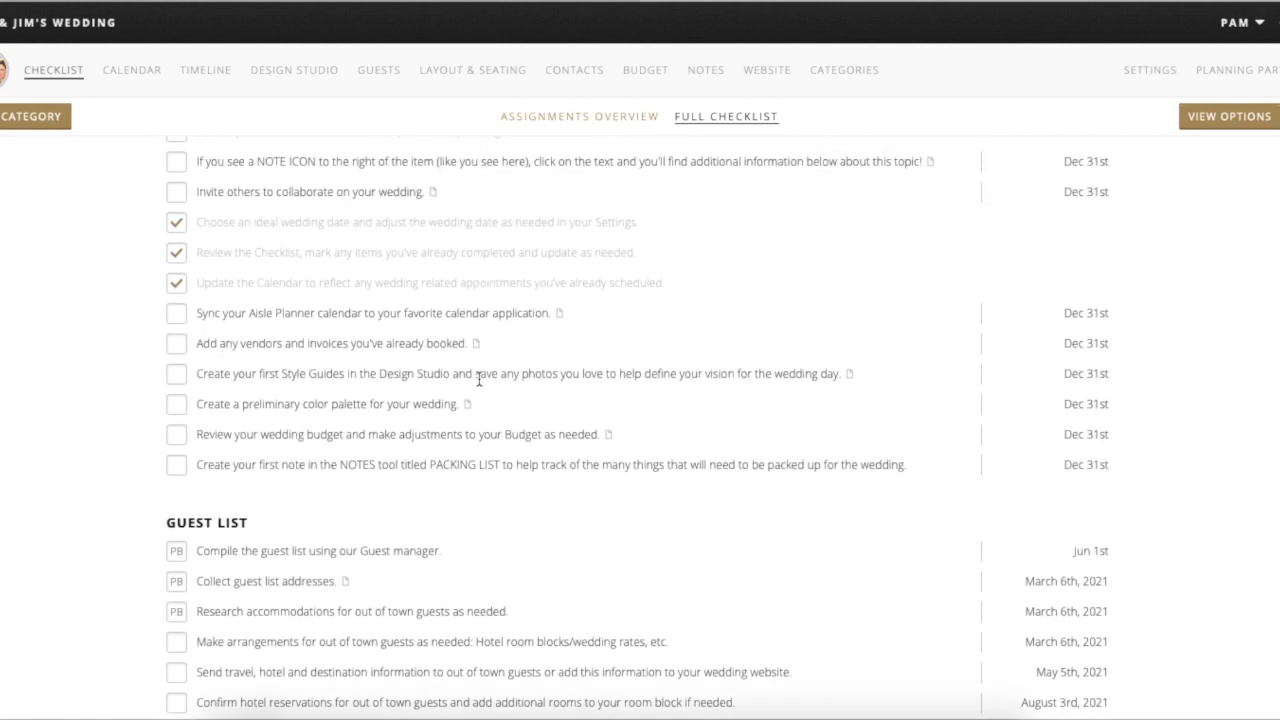
{"action": "scroll", "coordinate": [478, 345], "scroll_direction": "down", "scroll_amount": 2}
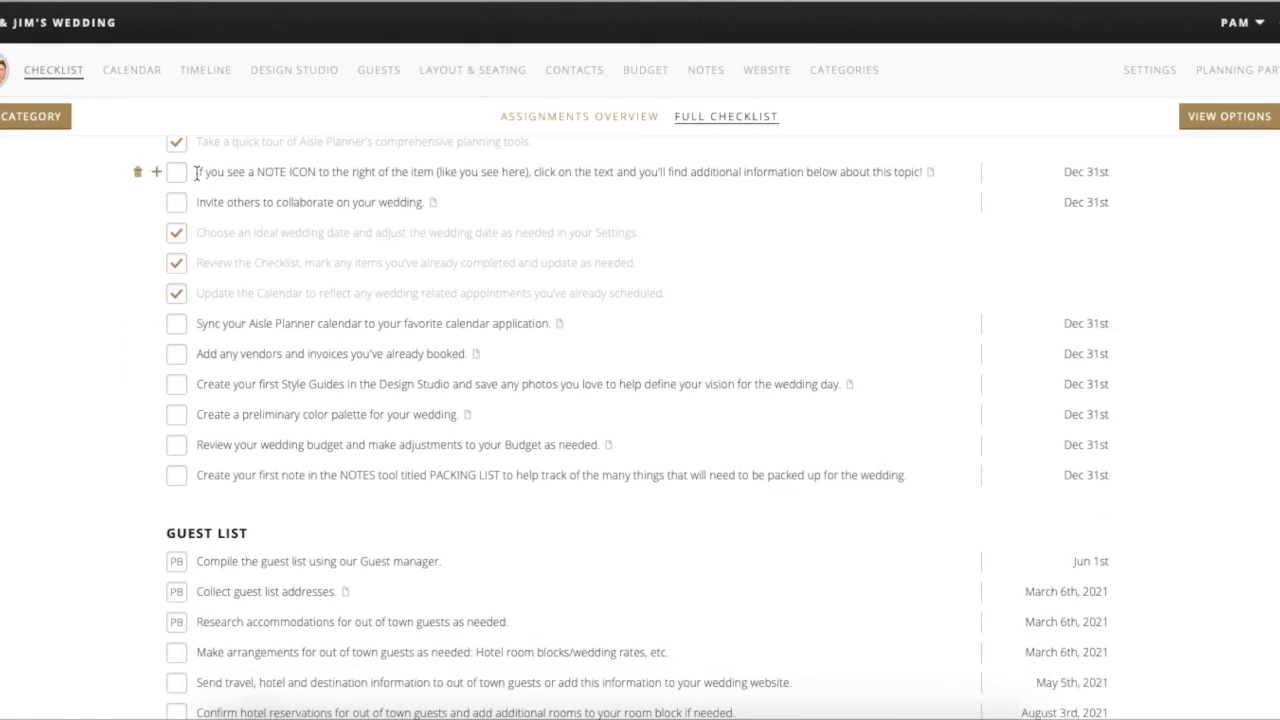
{"action": "left_click", "coordinate": [146, 77]}
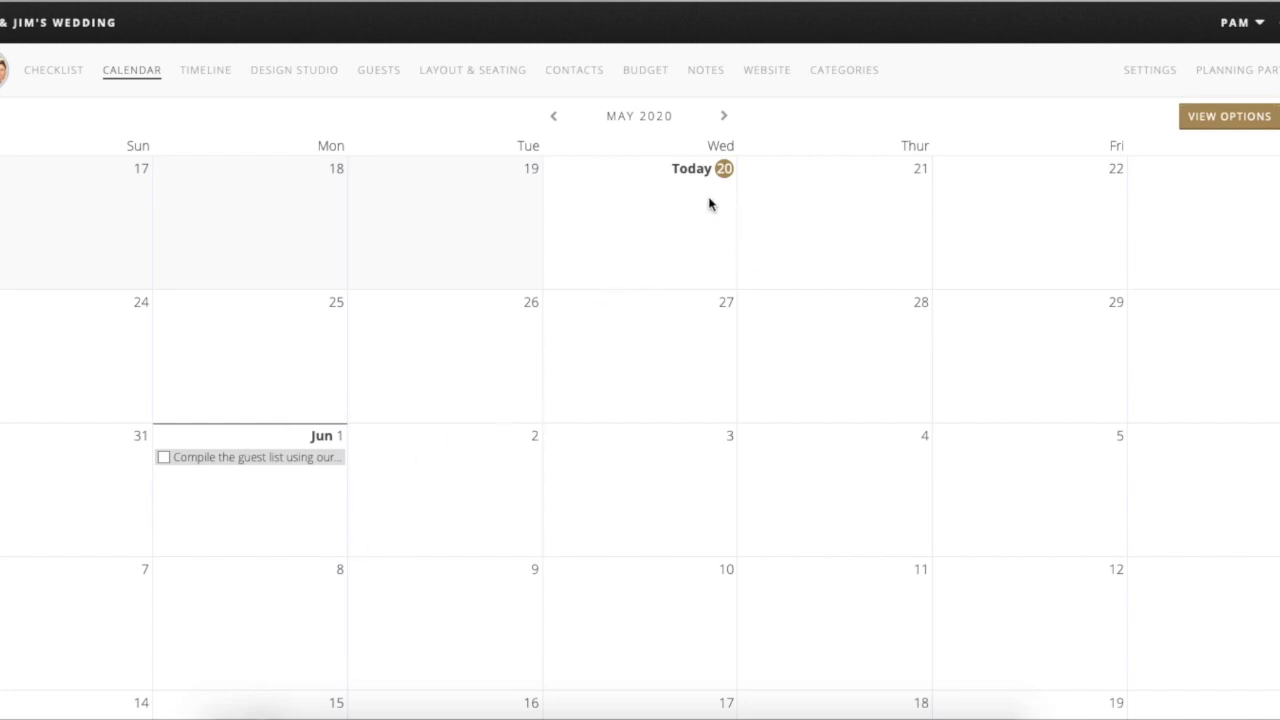
- Jump the calendar to December 2020 and browse through it
{"action": "left_click", "coordinate": [667, 120]}
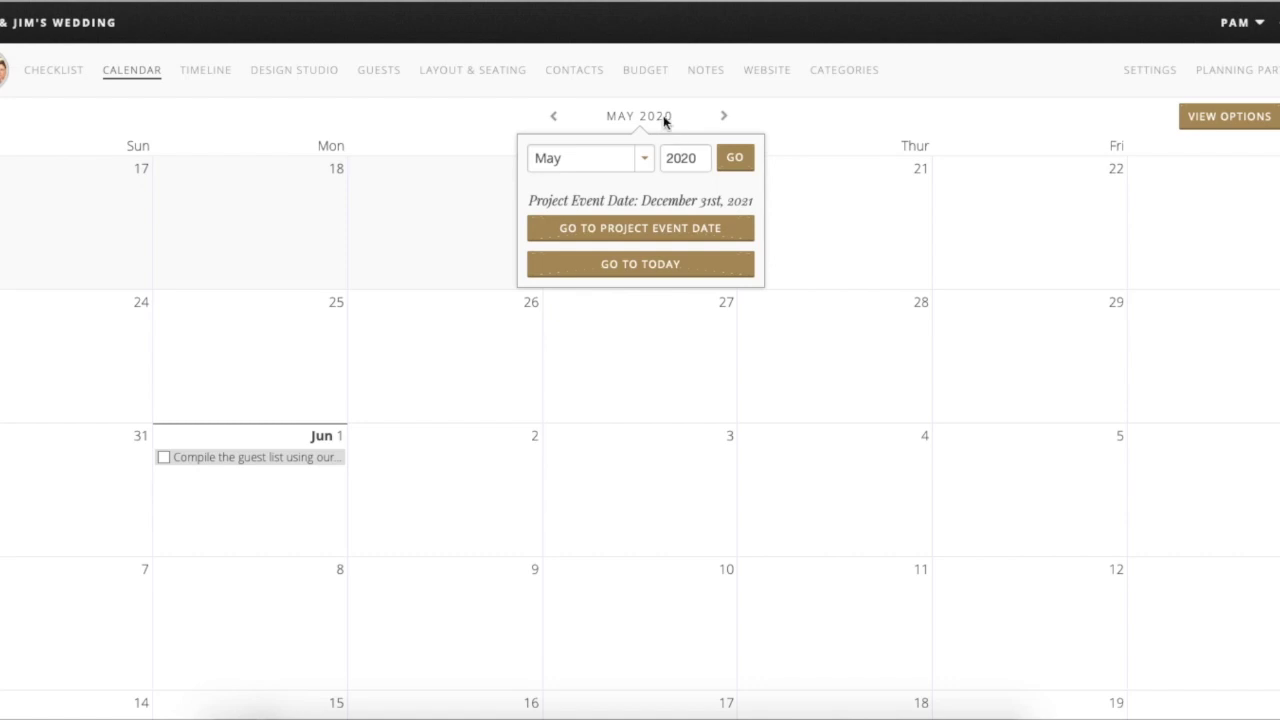
{"action": "left_click", "coordinate": [645, 164]}
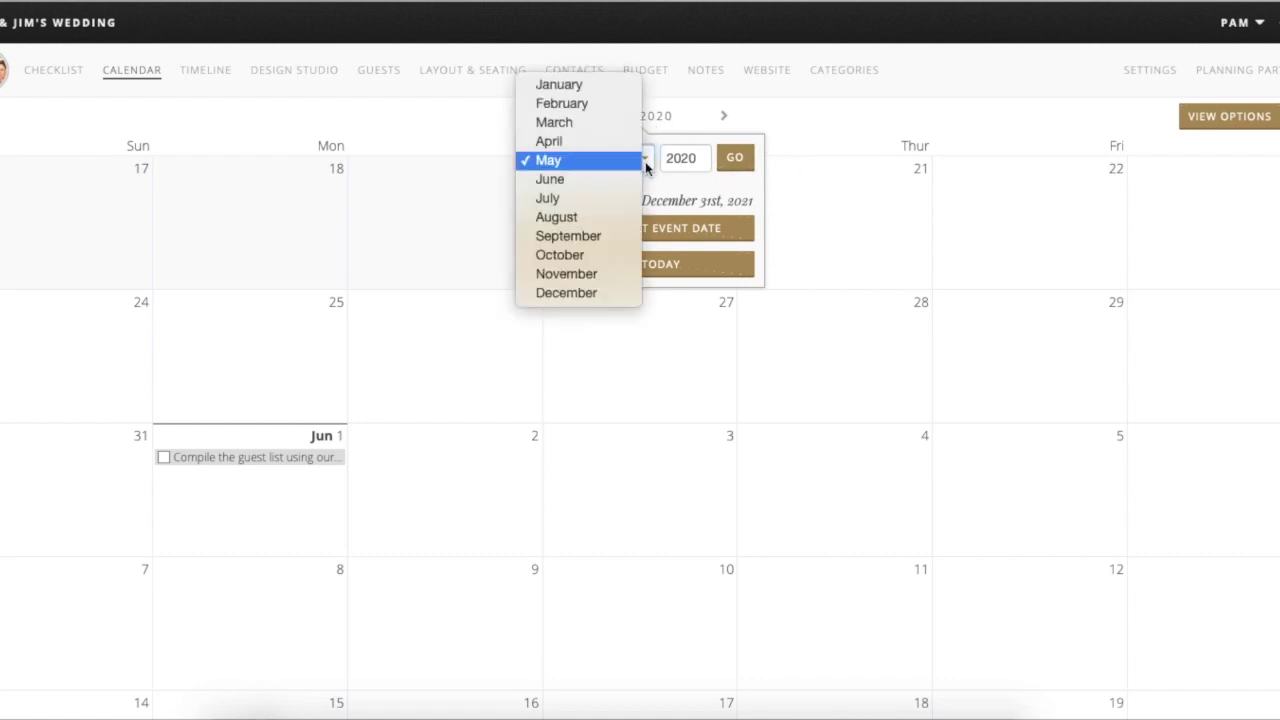
{"action": "left_click", "coordinate": [616, 293]}
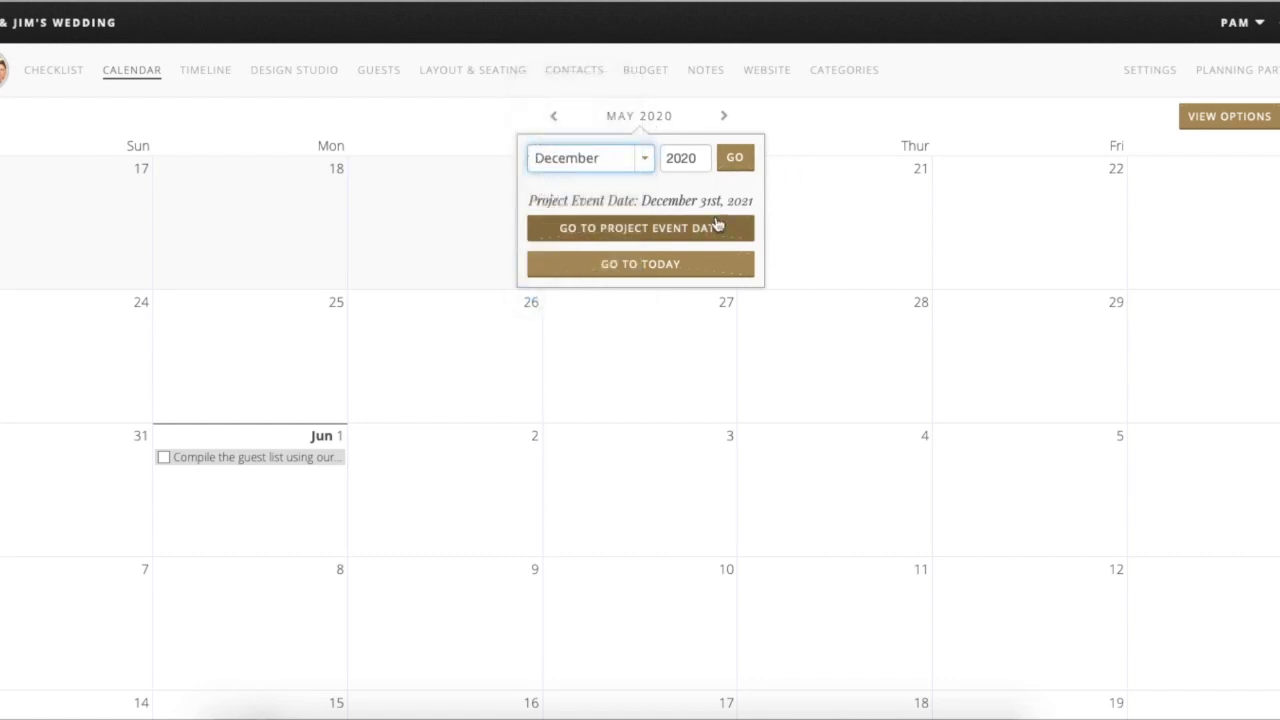
{"action": "left_click", "coordinate": [744, 166]}
{"action": "scroll", "coordinate": [777, 427], "scroll_direction": "down", "scroll_amount": 2}
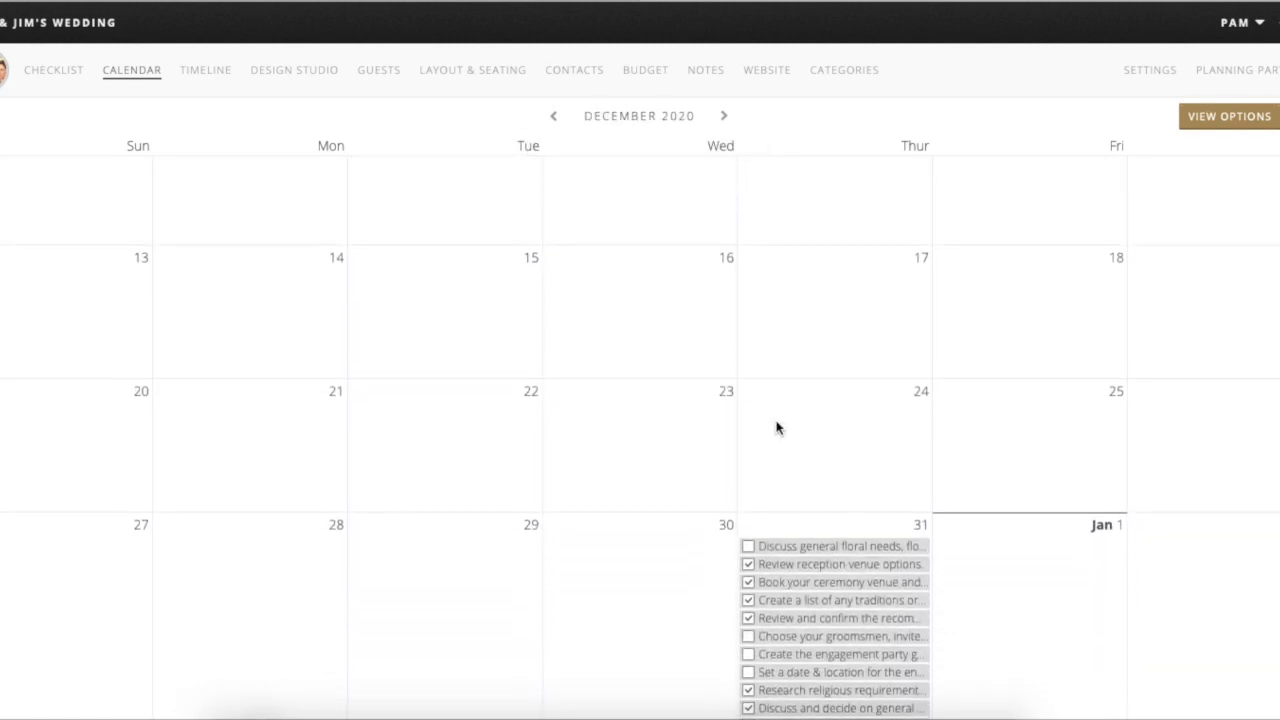
{"action": "scroll", "coordinate": [777, 428], "scroll_direction": "down", "scroll_amount": 4}
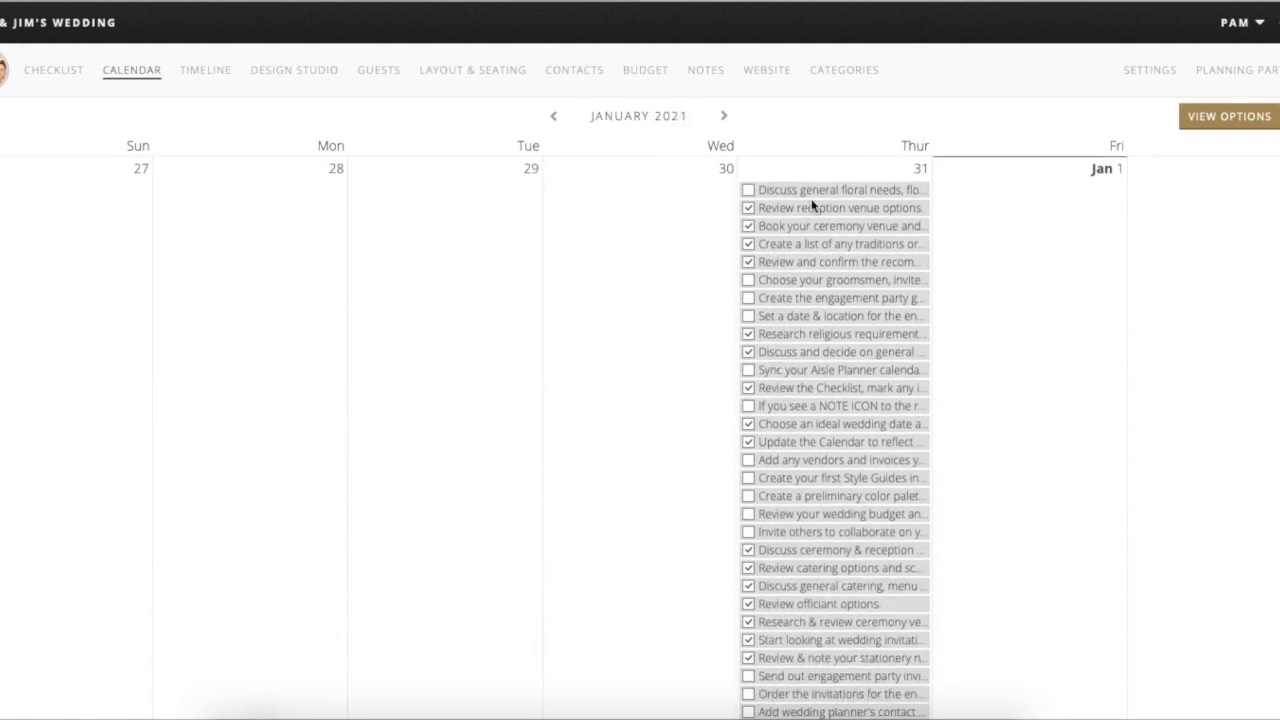
{"action": "scroll", "coordinate": [888, 591], "scroll_direction": "down", "scroll_amount": 3}
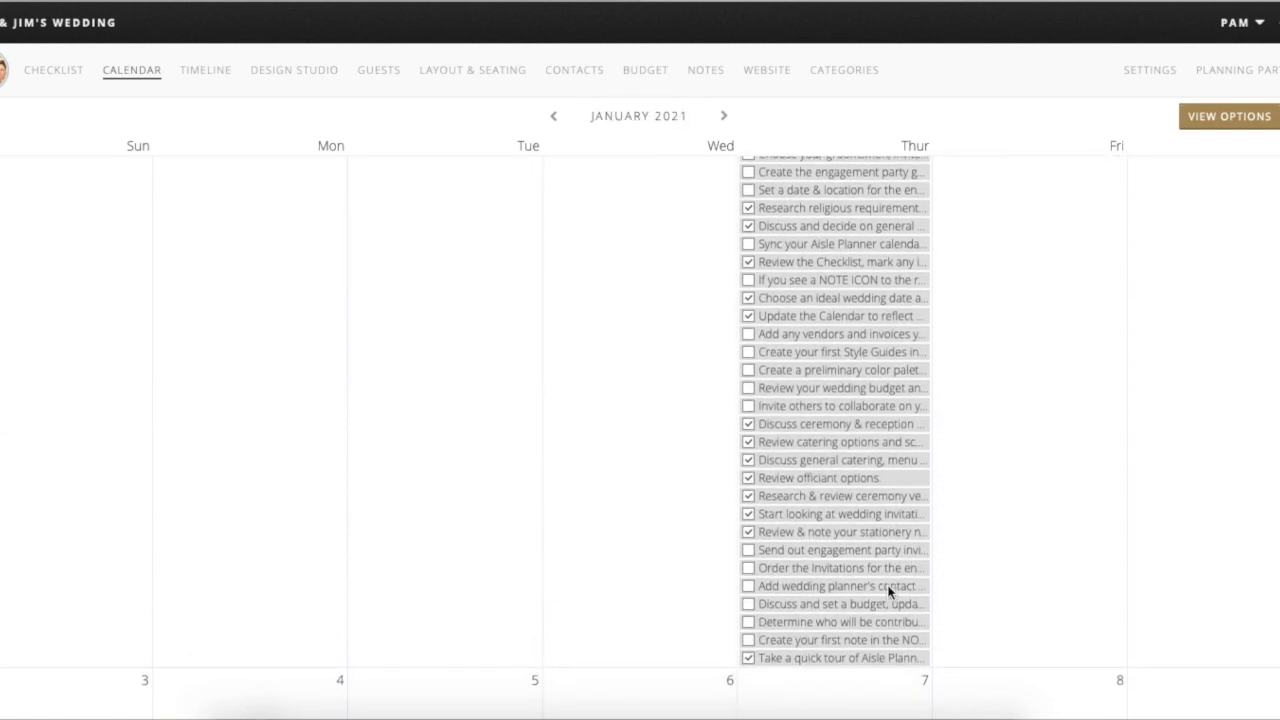
{"action": "scroll", "coordinate": [888, 591], "scroll_direction": "up", "scroll_amount": 3}
{"action": "scroll", "coordinate": [872, 358], "scroll_direction": "down", "scroll_amount": 2}
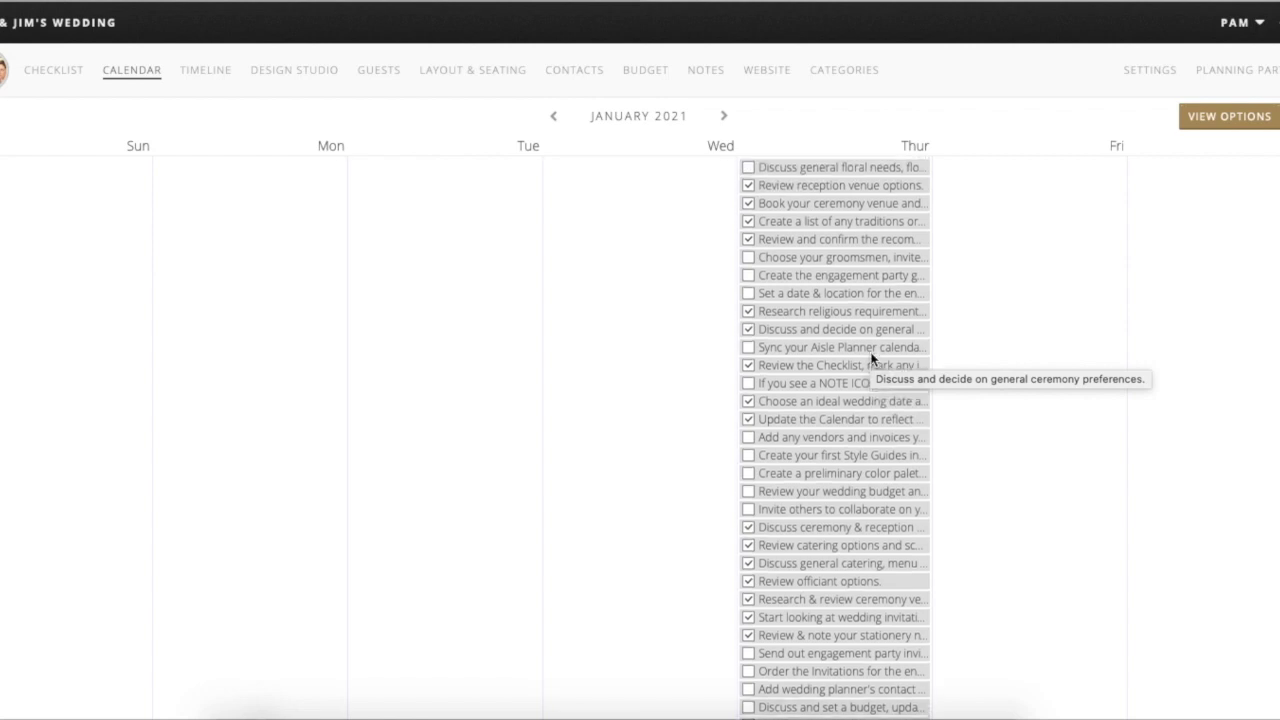
{"action": "scroll", "coordinate": [840, 300], "scroll_direction": "up", "scroll_amount": 2}
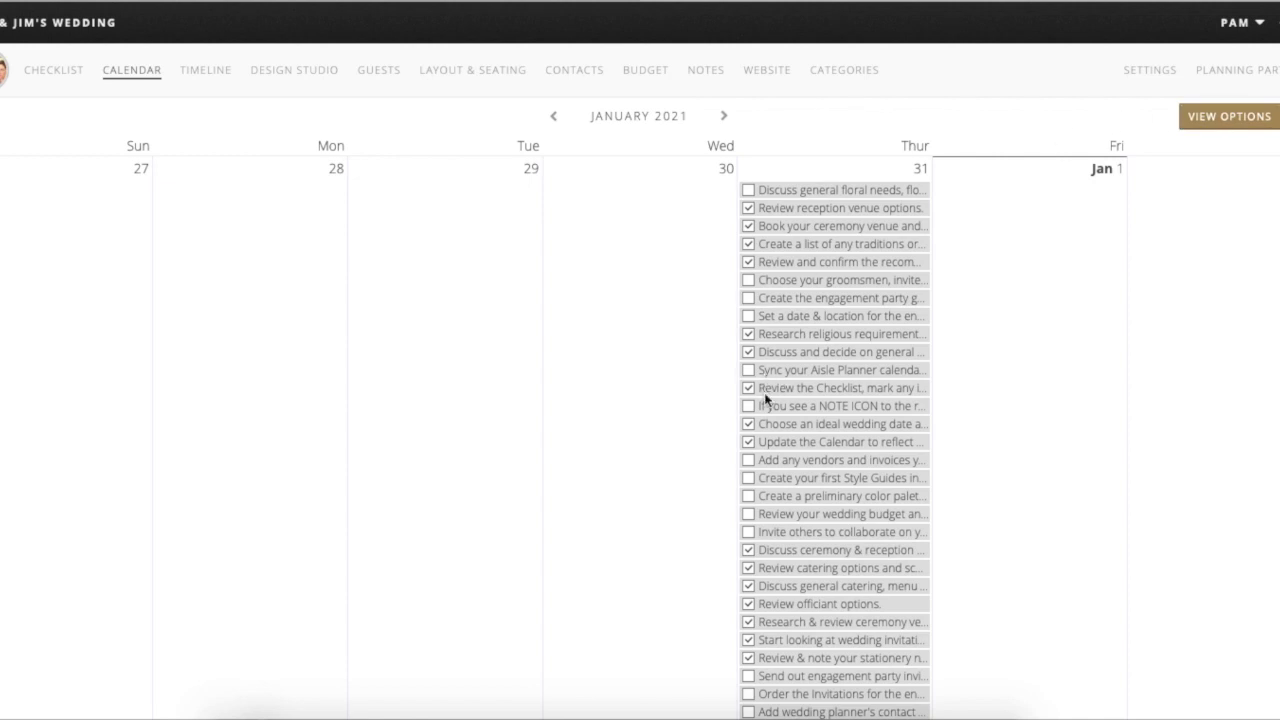
{"action": "scroll", "coordinate": [823, 472], "scroll_direction": "down", "scroll_amount": 4}
{"action": "scroll", "coordinate": [823, 478], "scroll_direction": "down", "scroll_amount": 8}
{"action": "scroll", "coordinate": [824, 478], "scroll_direction": "down", "scroll_amount": 8}
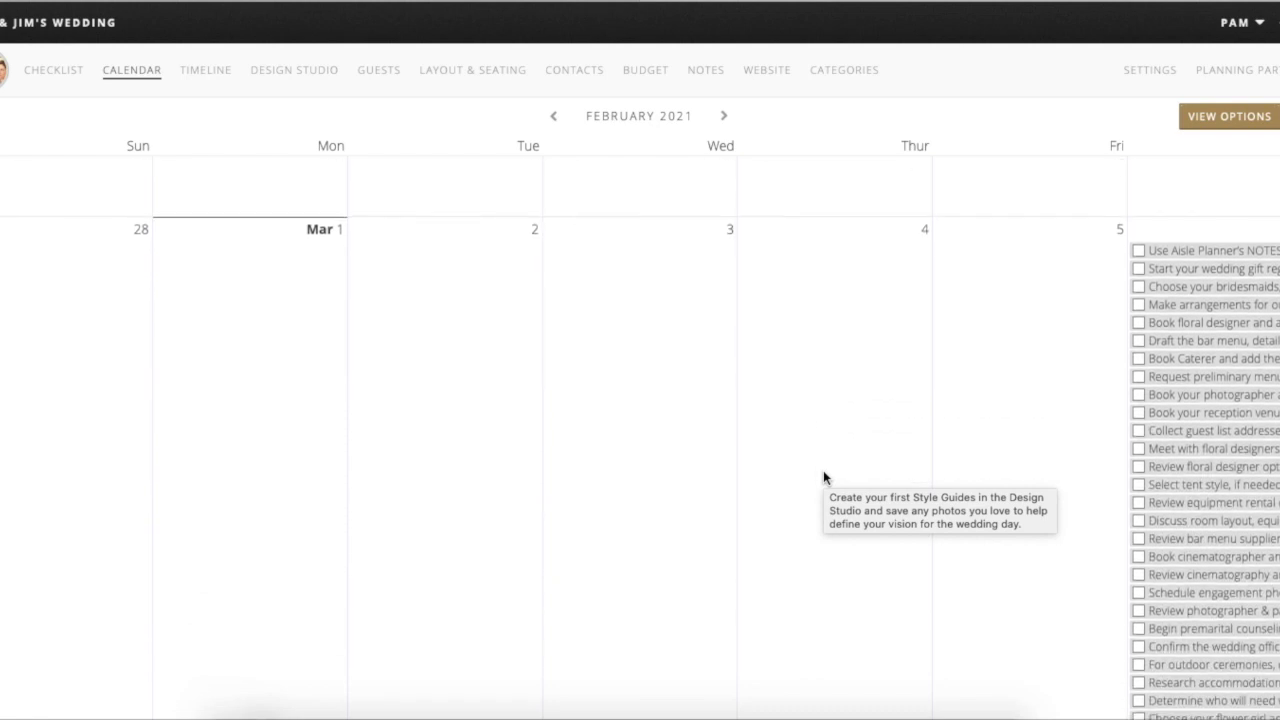
{"action": "scroll", "coordinate": [823, 470], "scroll_direction": "down", "scroll_amount": 2}
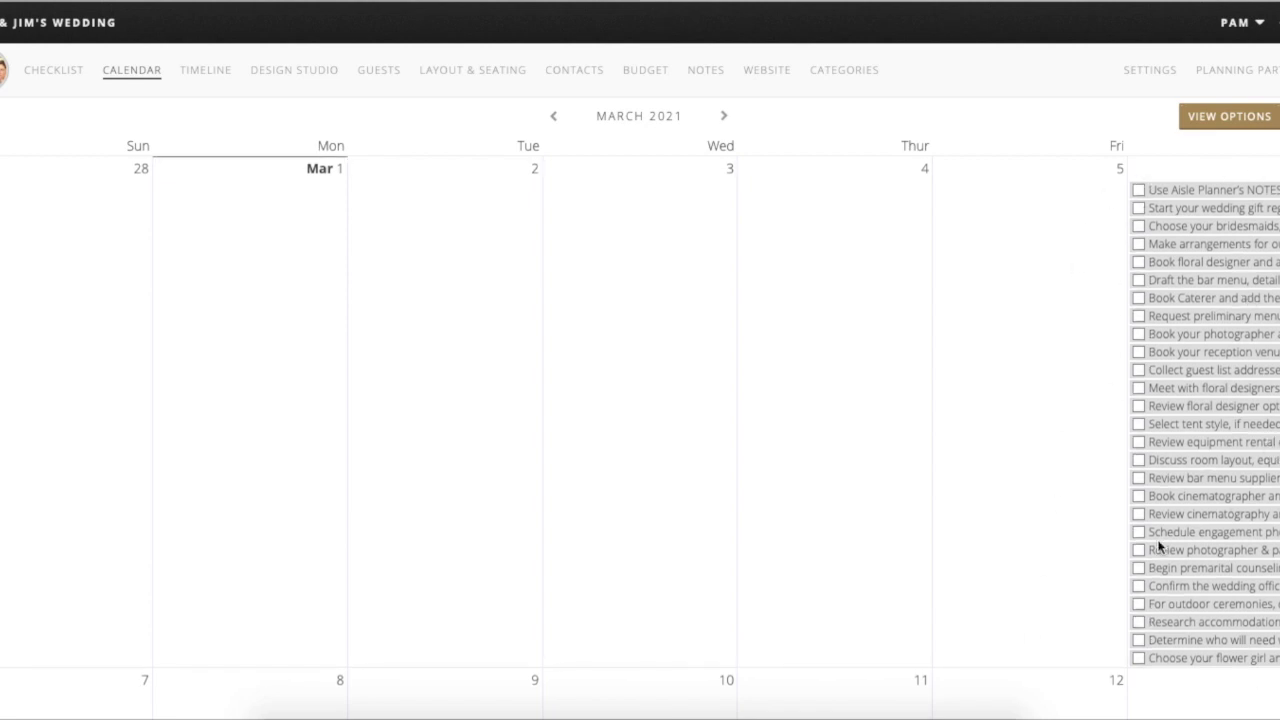
{"action": "scroll", "coordinate": [1191, 457], "scroll_direction": "up", "scroll_amount": 5}
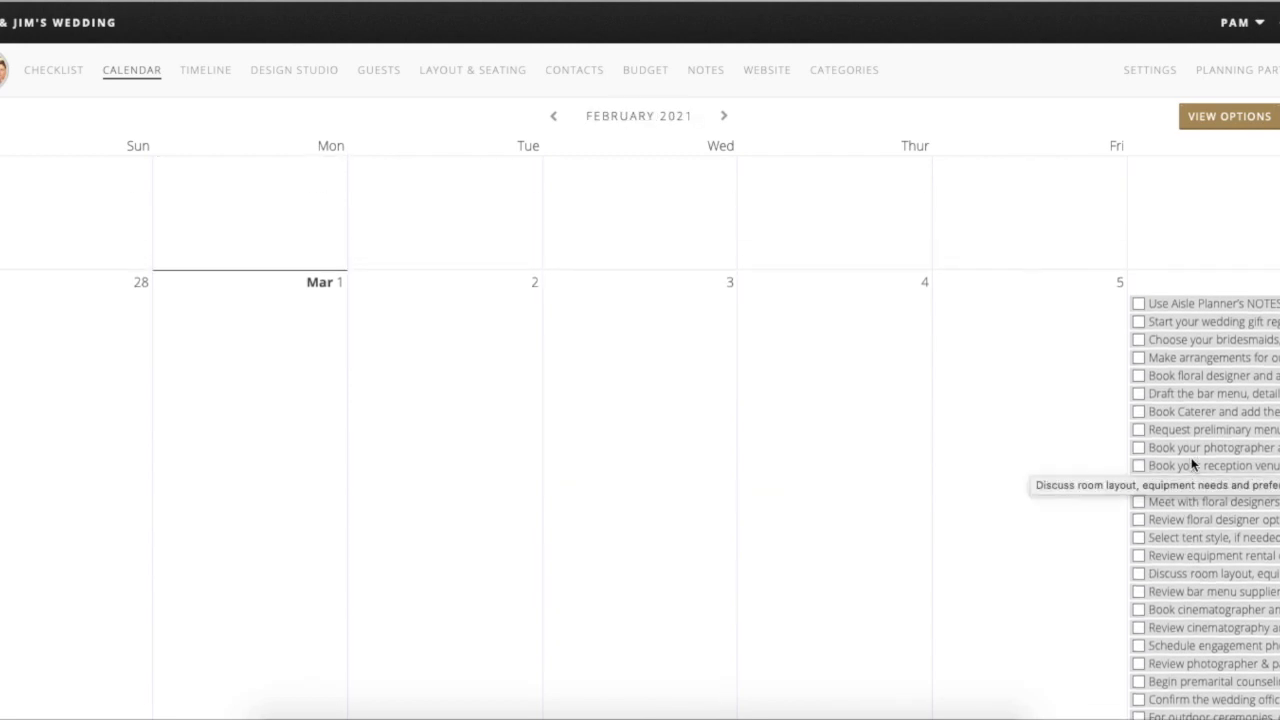
{"action": "scroll", "coordinate": [720, 423], "scroll_direction": "up", "scroll_amount": 1}
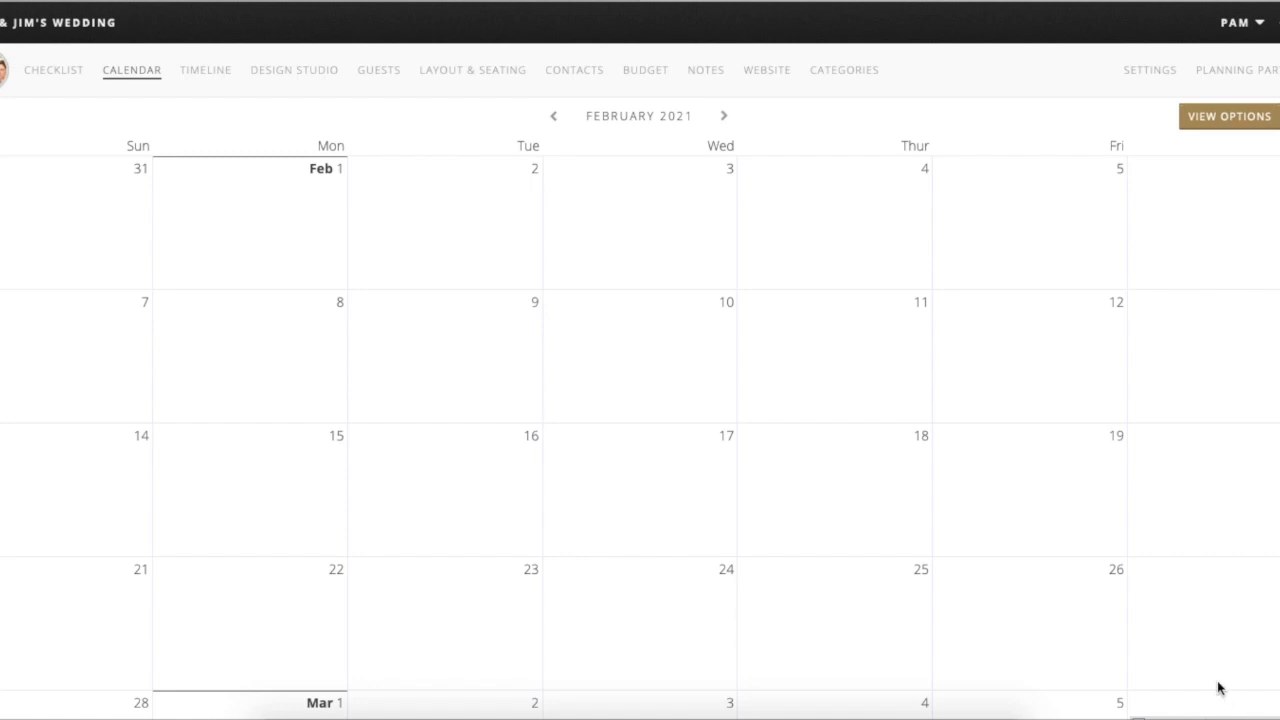
{"action": "scroll", "coordinate": [1232, 648], "scroll_direction": "down", "scroll_amount": 2}
{"action": "scroll", "coordinate": [1229, 648], "scroll_direction": "down", "scroll_amount": 1}
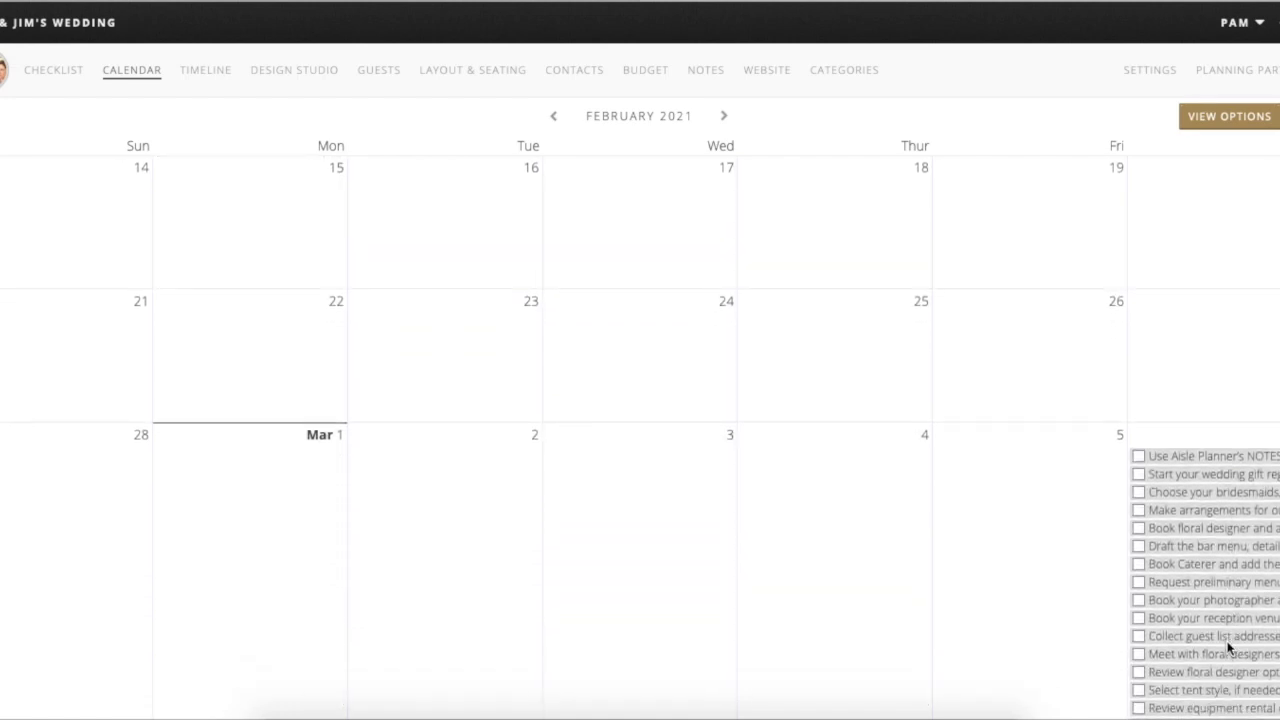
{"action": "scroll", "coordinate": [1229, 648], "scroll_direction": "up", "scroll_amount": 7}
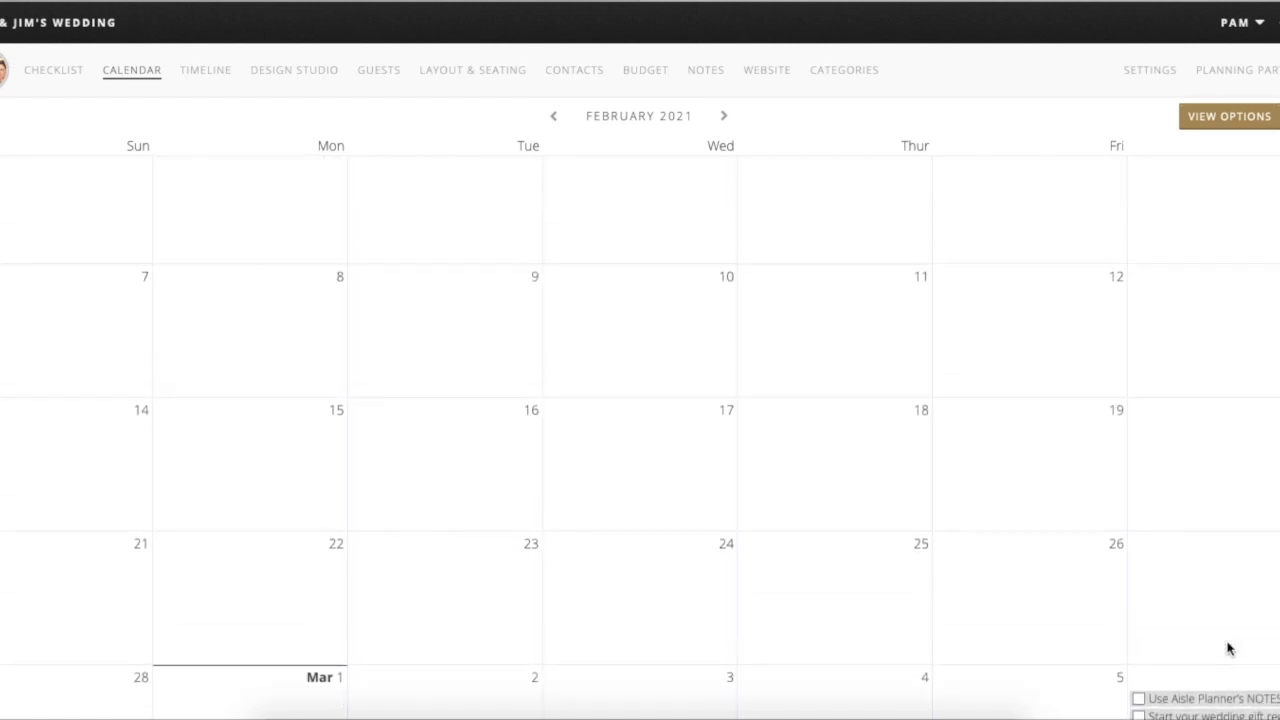
{"action": "scroll", "coordinate": [1229, 648], "scroll_direction": "up", "scroll_amount": 5}
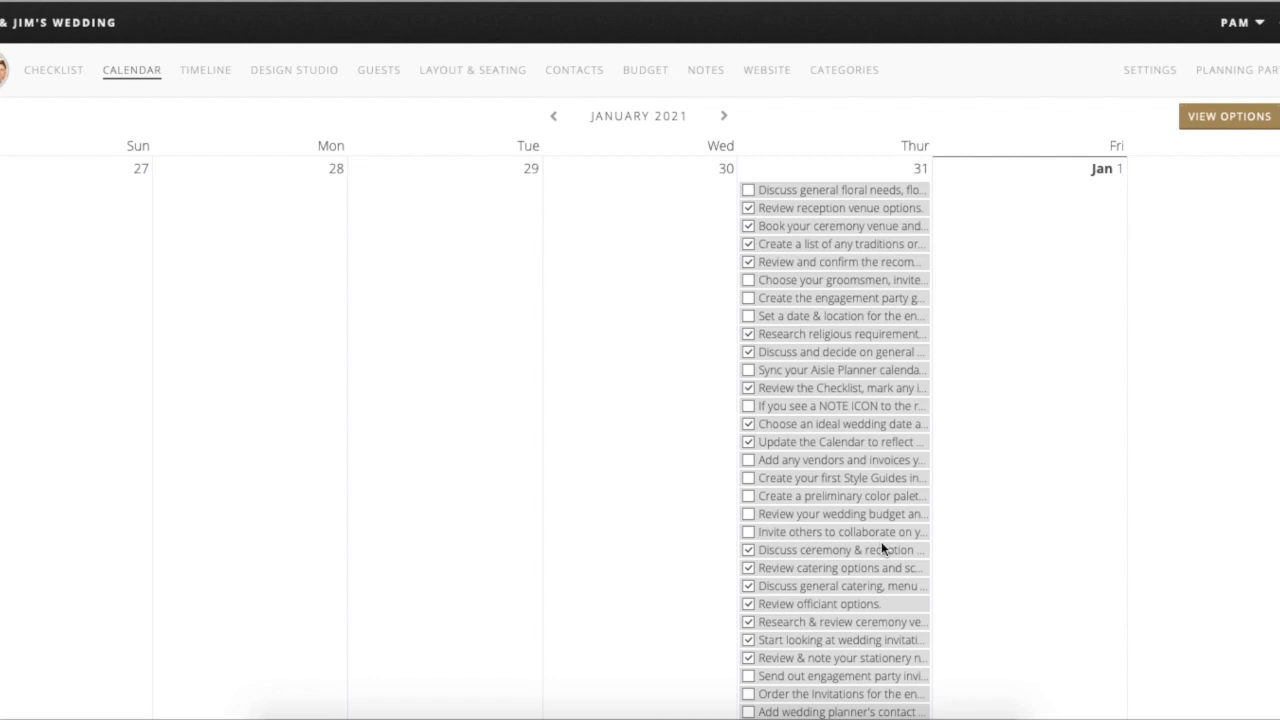
{"action": "scroll", "coordinate": [881, 544], "scroll_direction": "down", "scroll_amount": 3}
{"action": "scroll", "coordinate": [881, 541], "scroll_direction": "down", "scroll_amount": 1}
- Check the calendar display options, then switch to the wedding Timeline
{"action": "left_click", "coordinate": [1241, 124]}
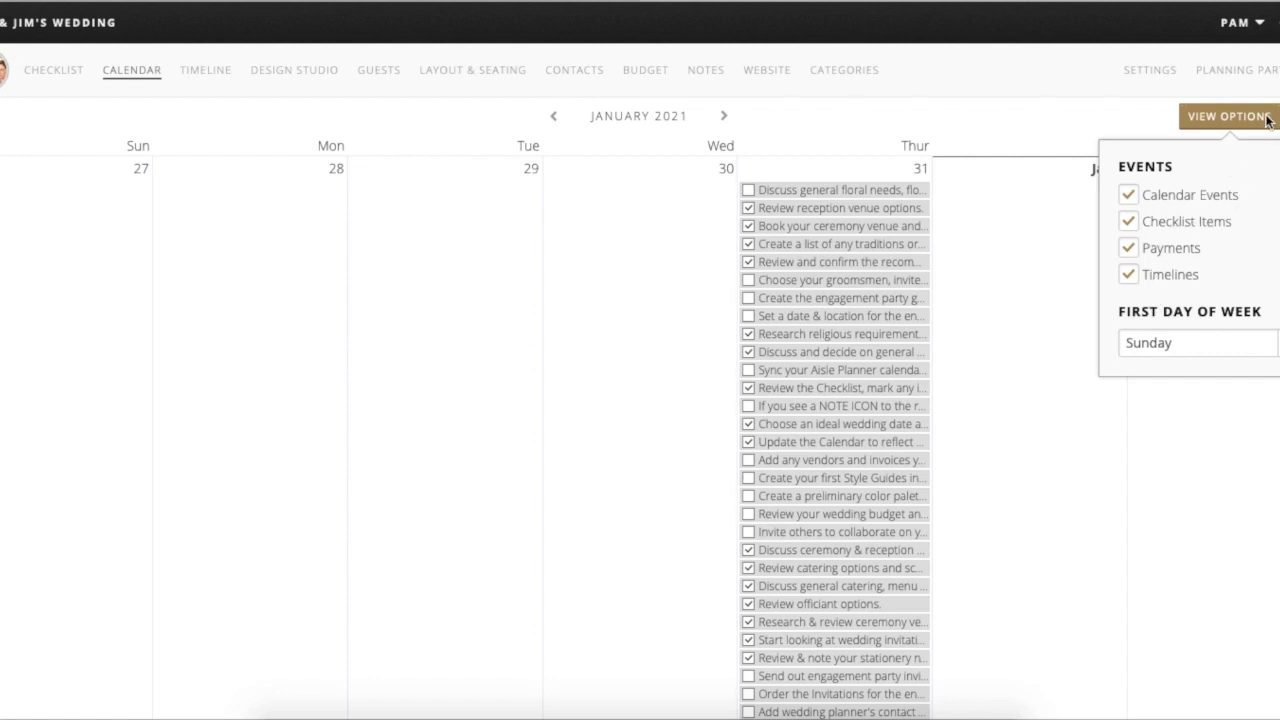
{"action": "left_click", "coordinate": [1145, 122]}
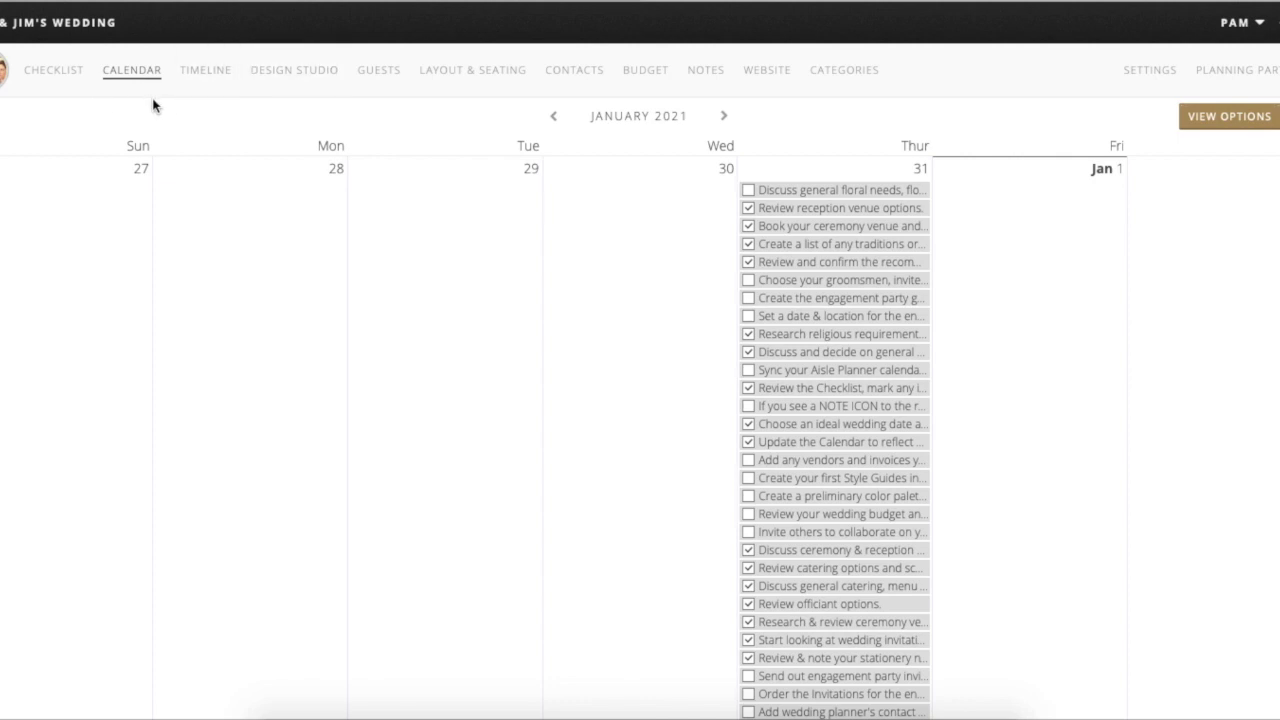
{"action": "left_click", "coordinate": [205, 69]}
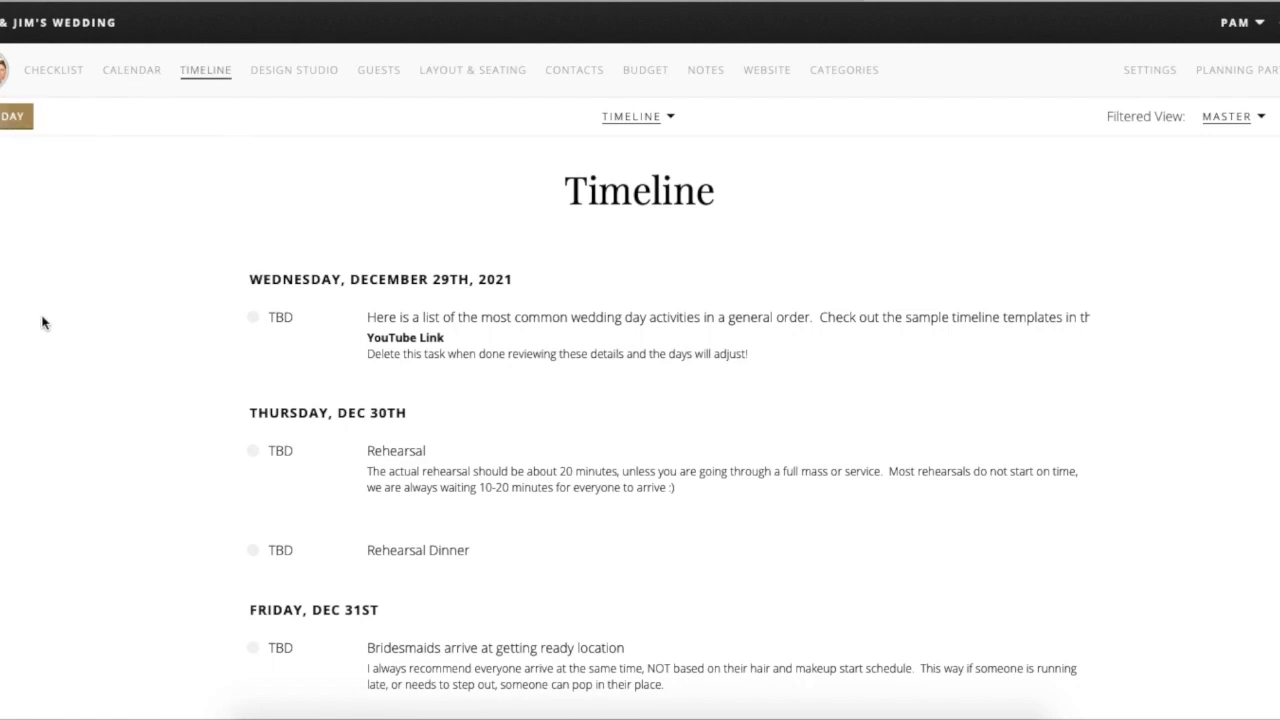
{"action": "scroll", "coordinate": [42, 322], "scroll_direction": "down", "scroll_amount": 1}
{"action": "scroll", "coordinate": [42, 322], "scroll_direction": "up", "scroll_amount": 1}
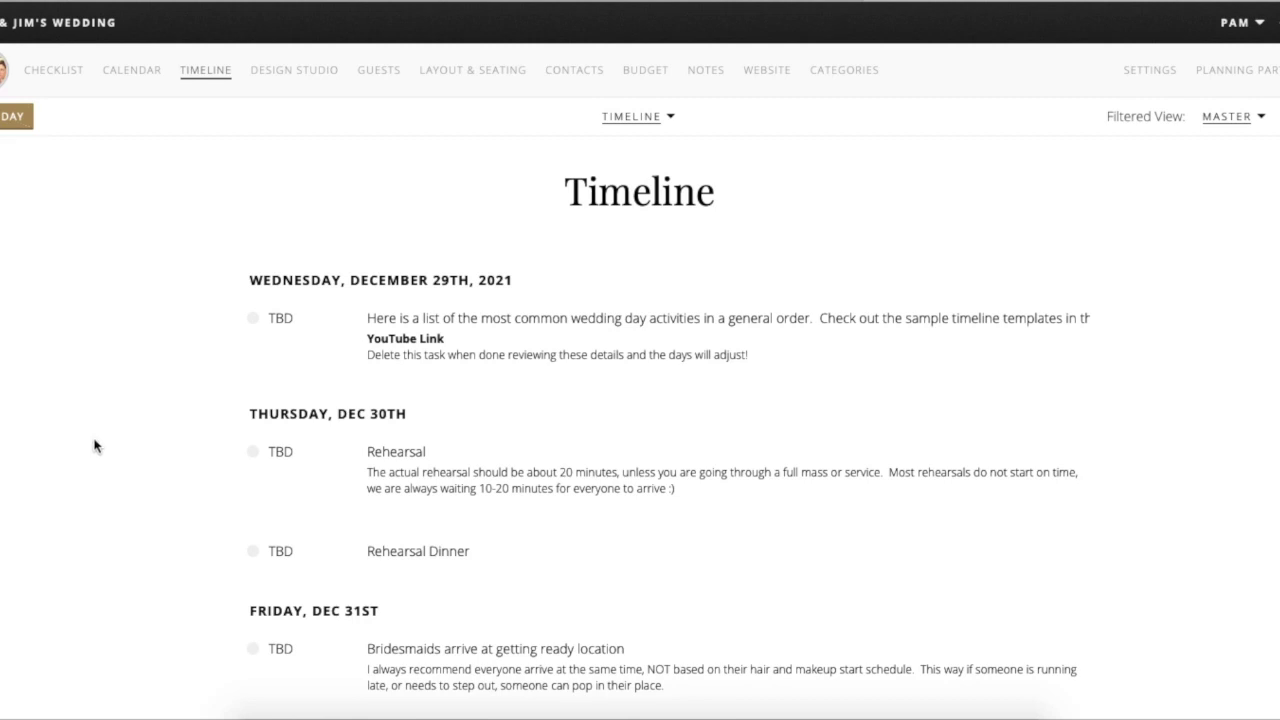
{"action": "scroll", "coordinate": [91, 446], "scroll_direction": "down", "scroll_amount": 2}
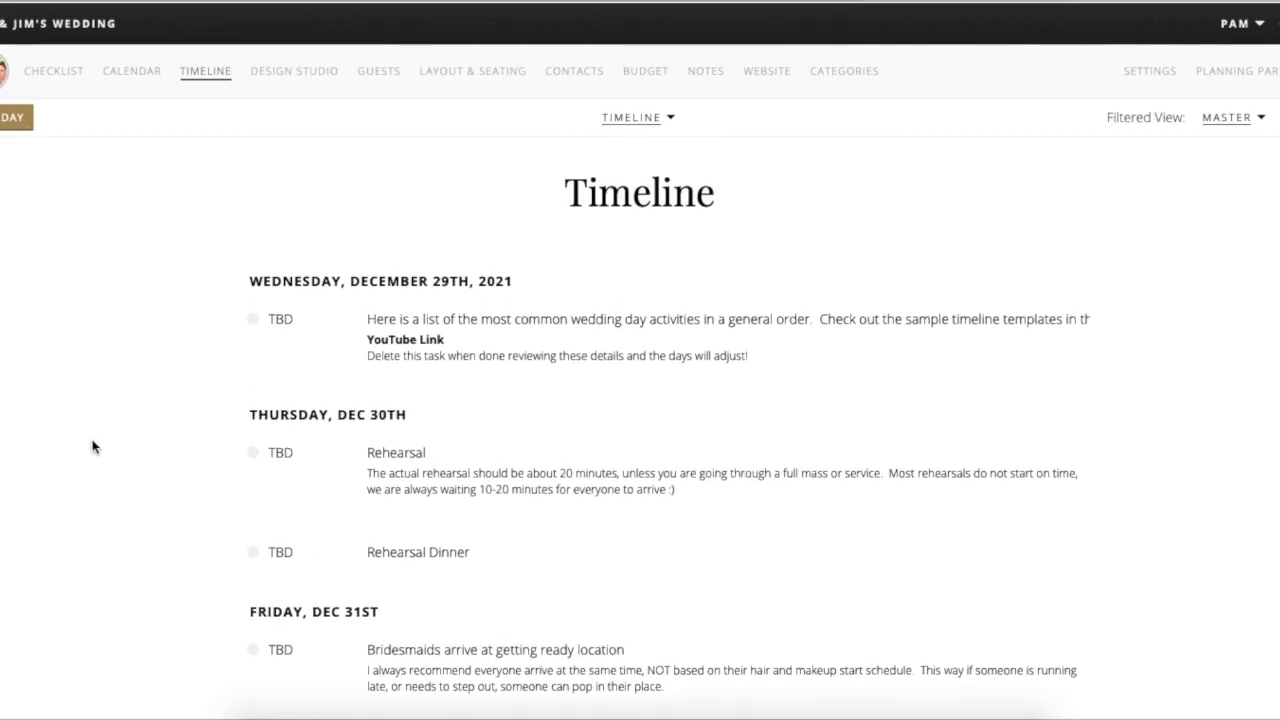
{"action": "scroll", "coordinate": [91, 446], "scroll_direction": "down", "scroll_amount": 1}
{"action": "scroll", "coordinate": [91, 446], "scroll_direction": "down", "scroll_amount": 5}
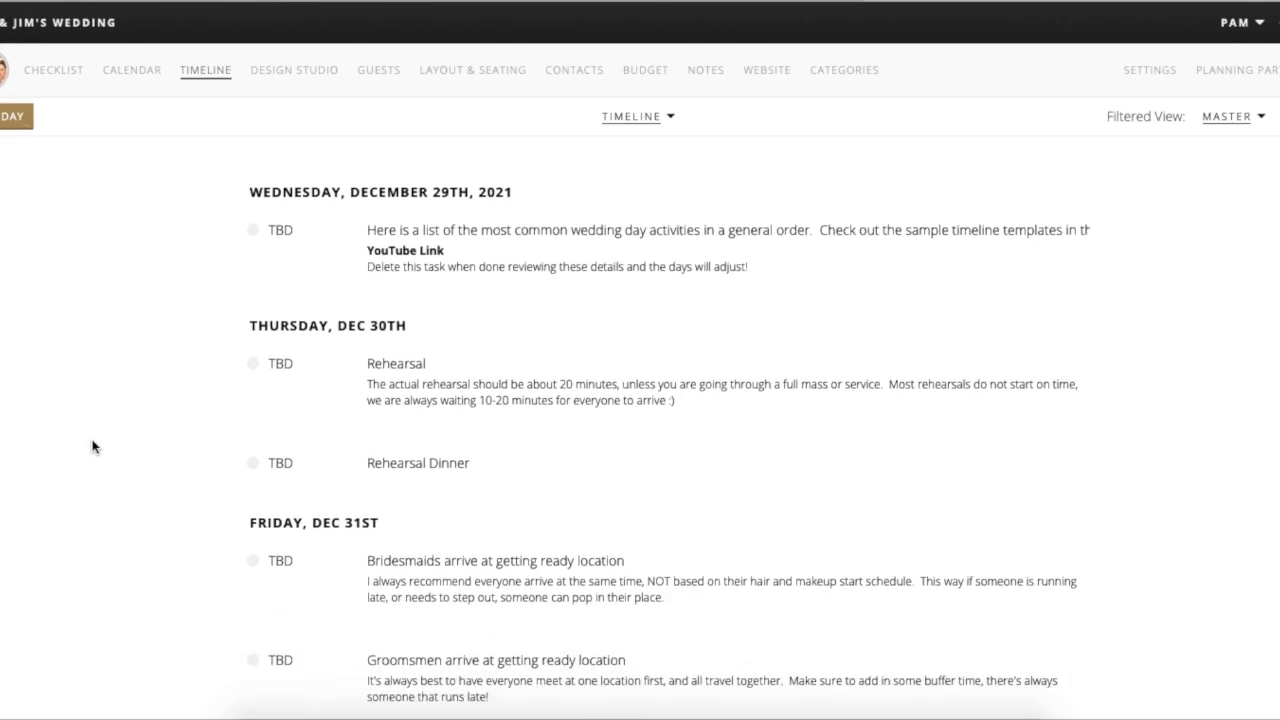
{"action": "scroll", "coordinate": [91, 446], "scroll_direction": "down", "scroll_amount": 1}
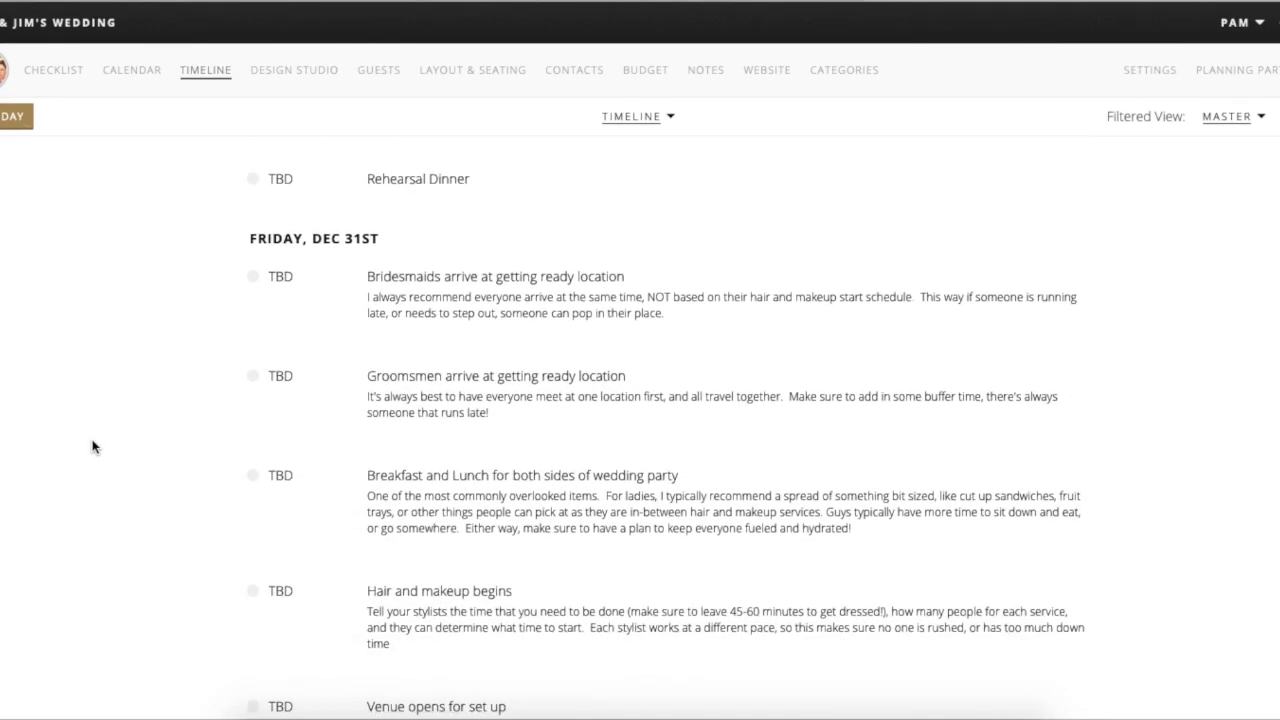
{"action": "scroll", "coordinate": [91, 446], "scroll_direction": "up", "scroll_amount": 3}
{"action": "scroll", "coordinate": [91, 446], "scroll_direction": "up", "scroll_amount": 4}
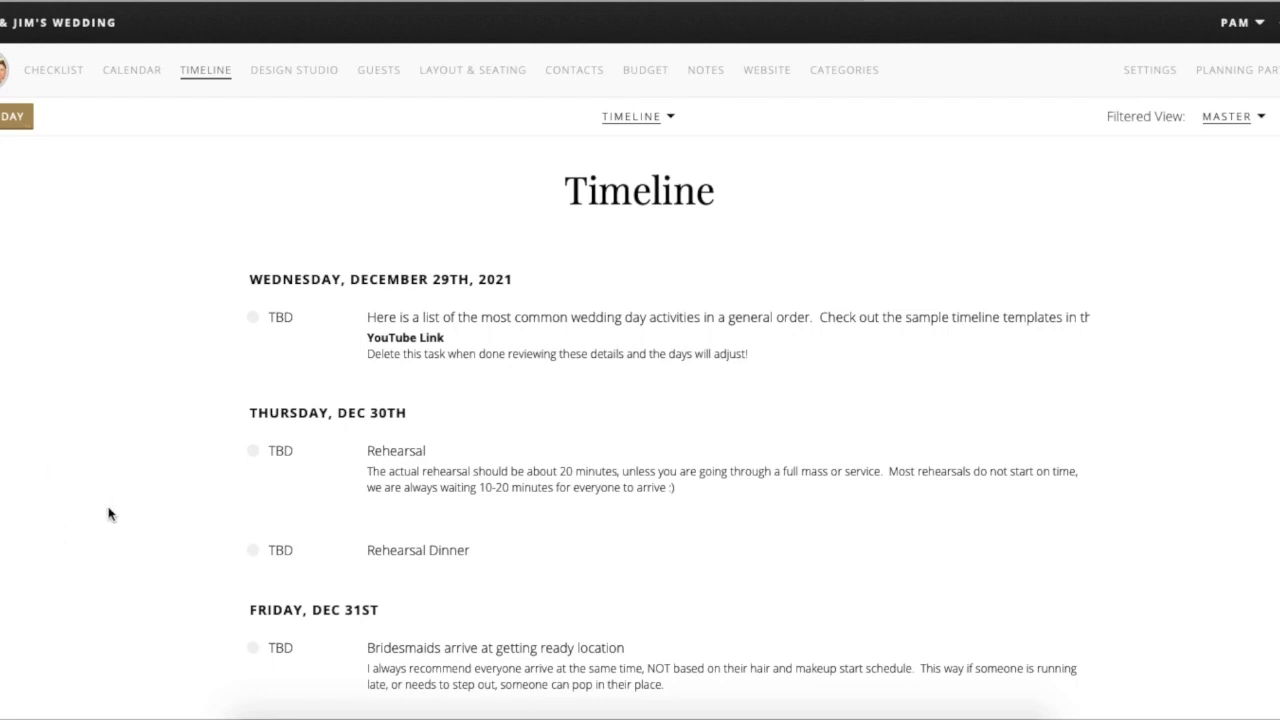
- Delete the Wednesday, December 29th introductory note entry from the timeline
{"action": "scroll", "coordinate": [110, 514], "scroll_direction": "down", "scroll_amount": 3}
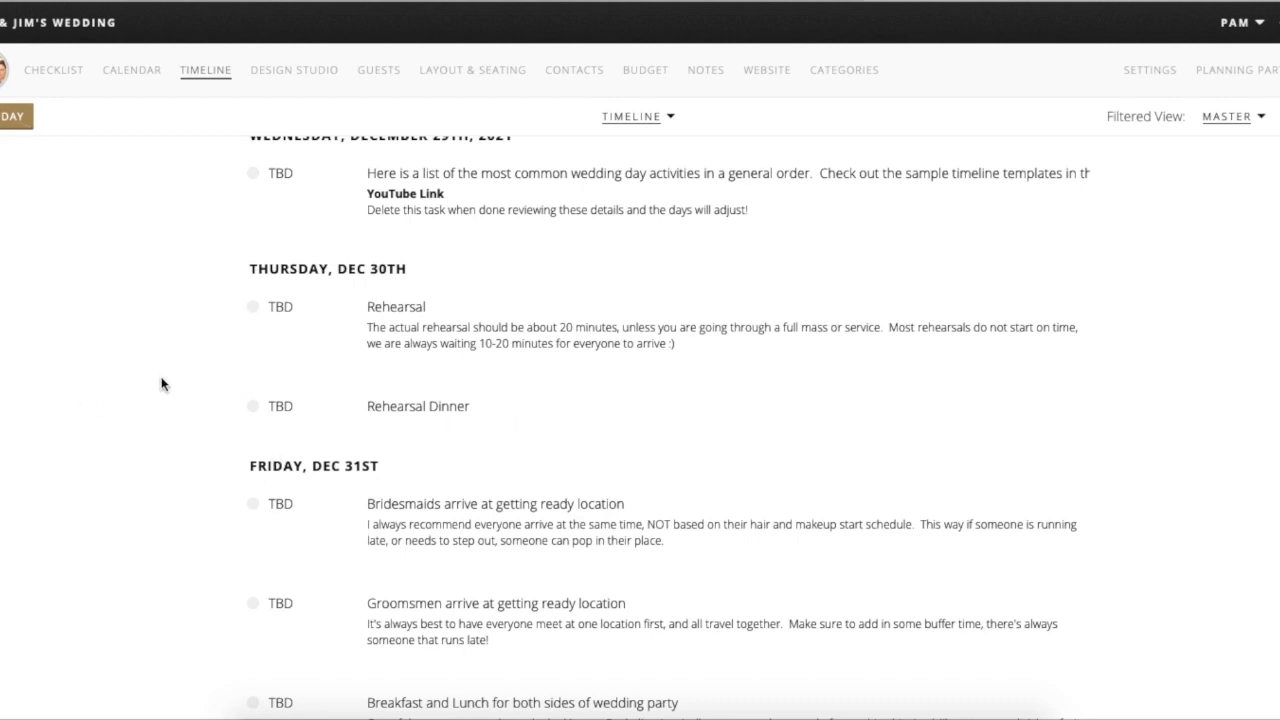
{"action": "scroll", "coordinate": [80, 370], "scroll_direction": "up", "scroll_amount": 2}
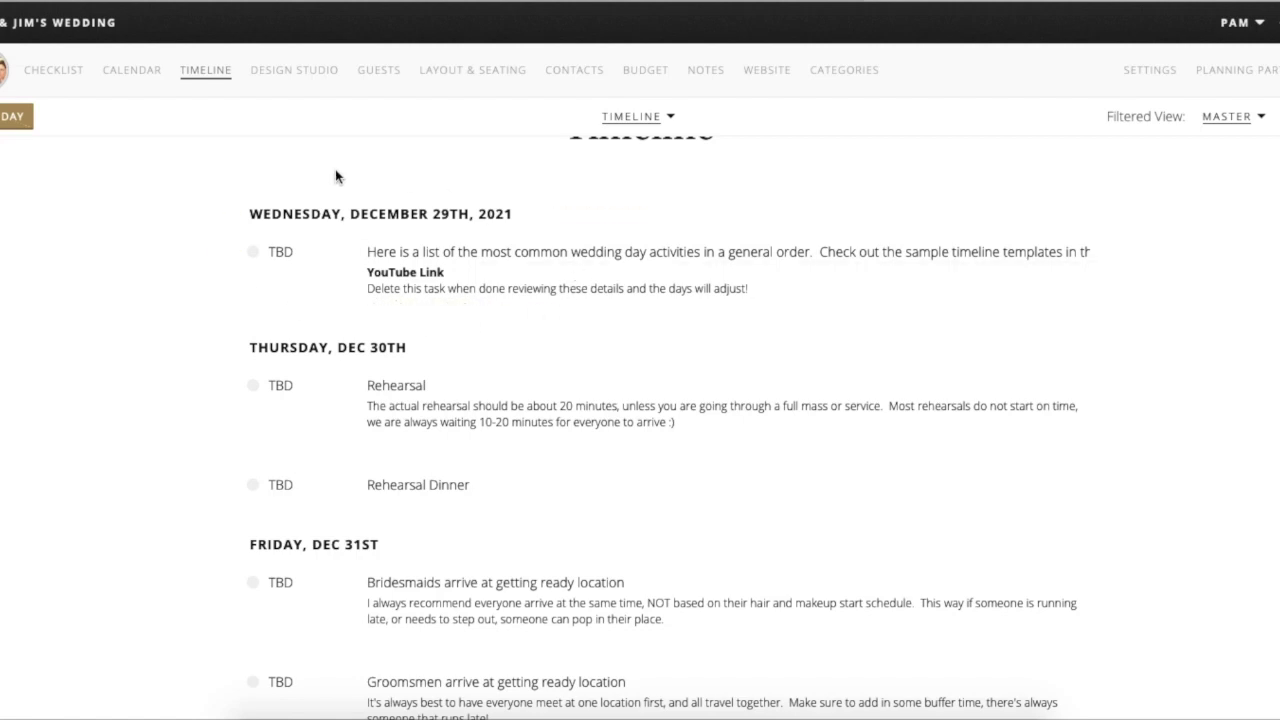
{"action": "mouse_move", "coordinate": [317, 211]}
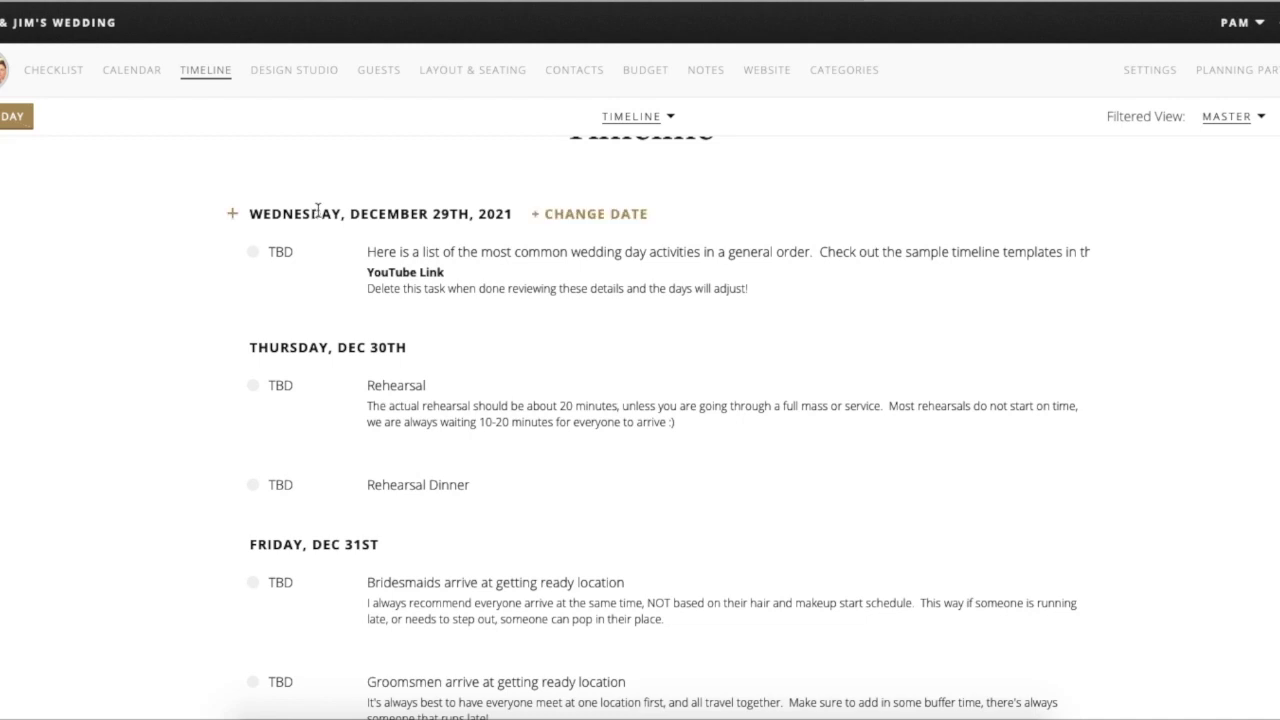
{"action": "mouse_move", "coordinate": [409, 253]}
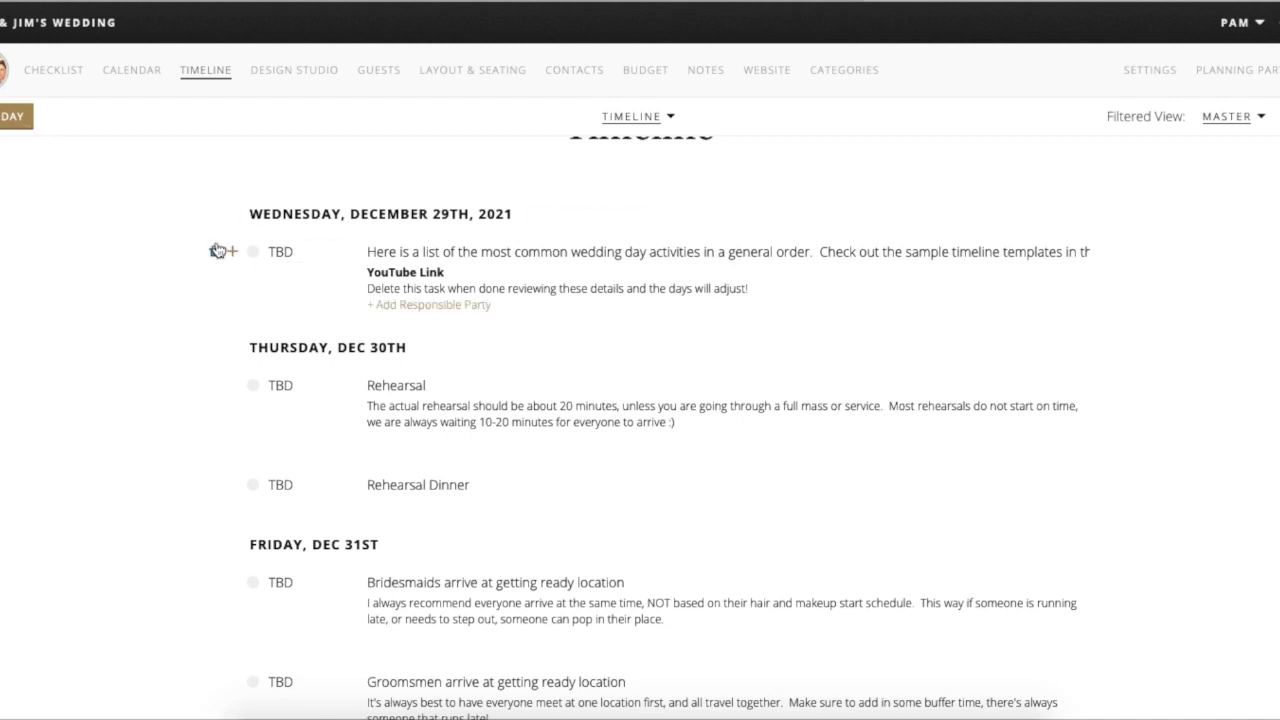
{"action": "left_click", "coordinate": [213, 255]}
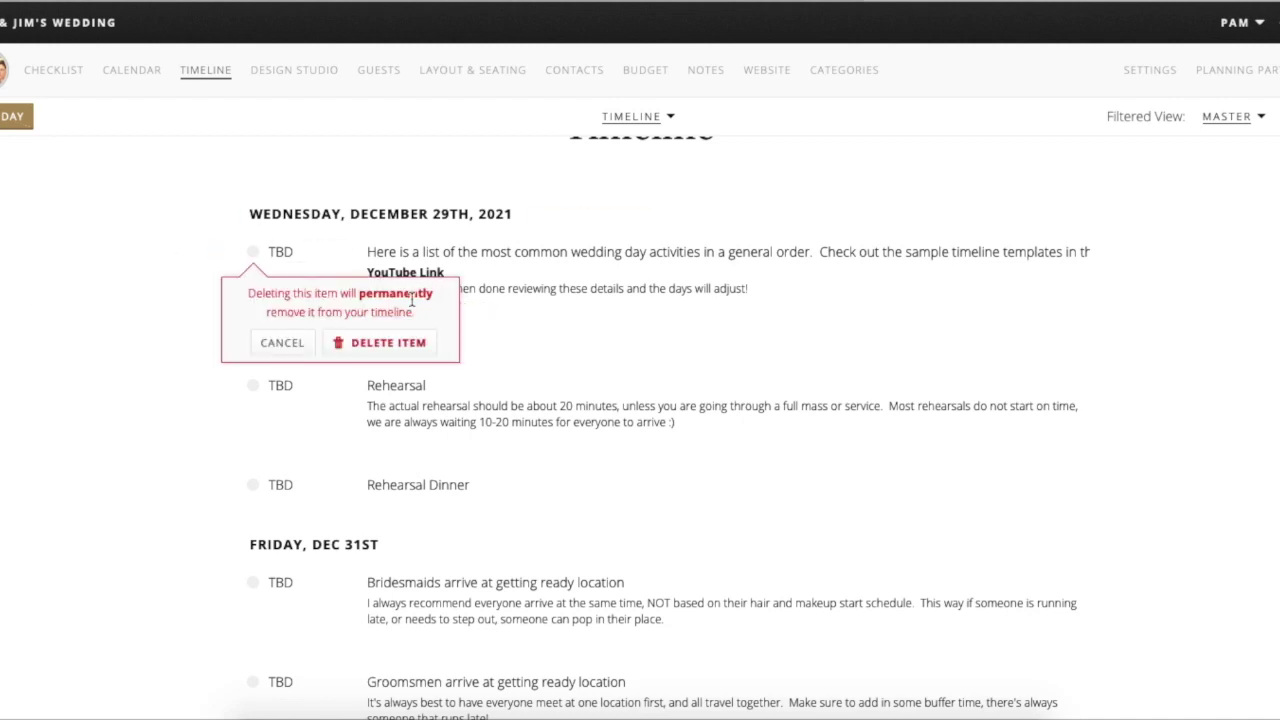
{"action": "left_click", "coordinate": [372, 346]}
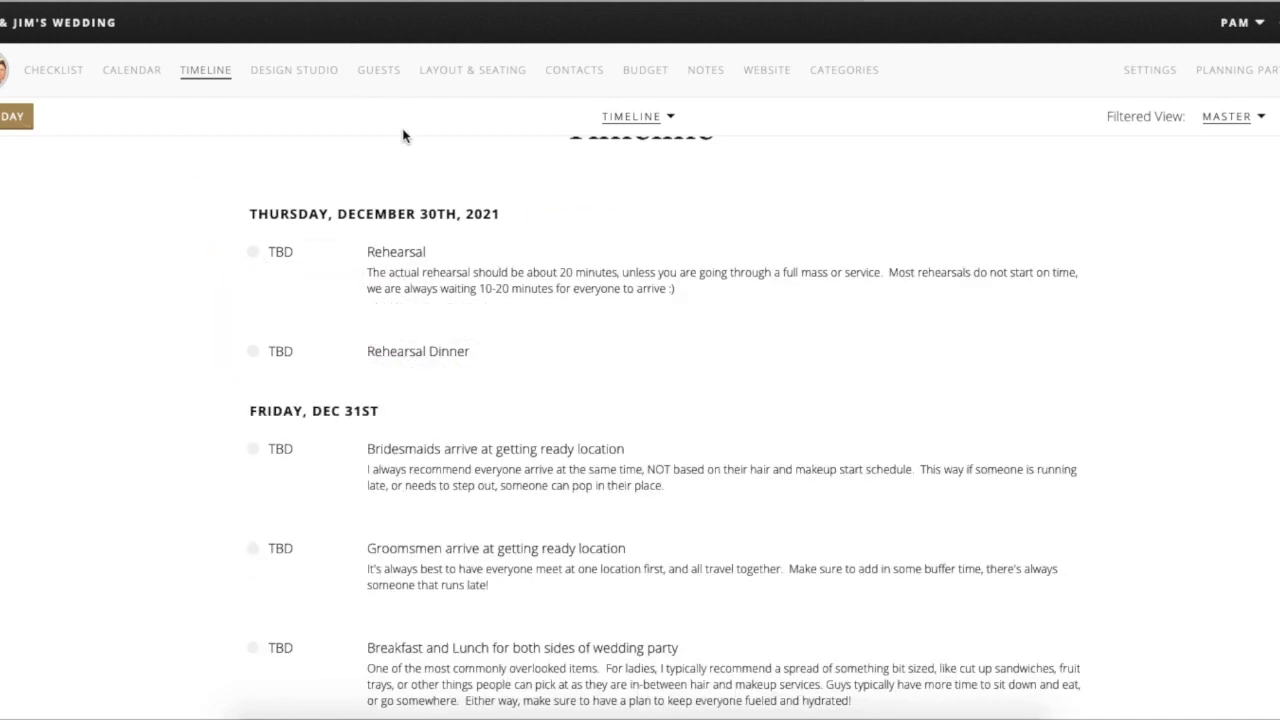
- Add a Monday, December 27th, 2021 day to the timeline and begin editing the Rehearsal notes
{"action": "left_click", "coordinate": [3, 118]}
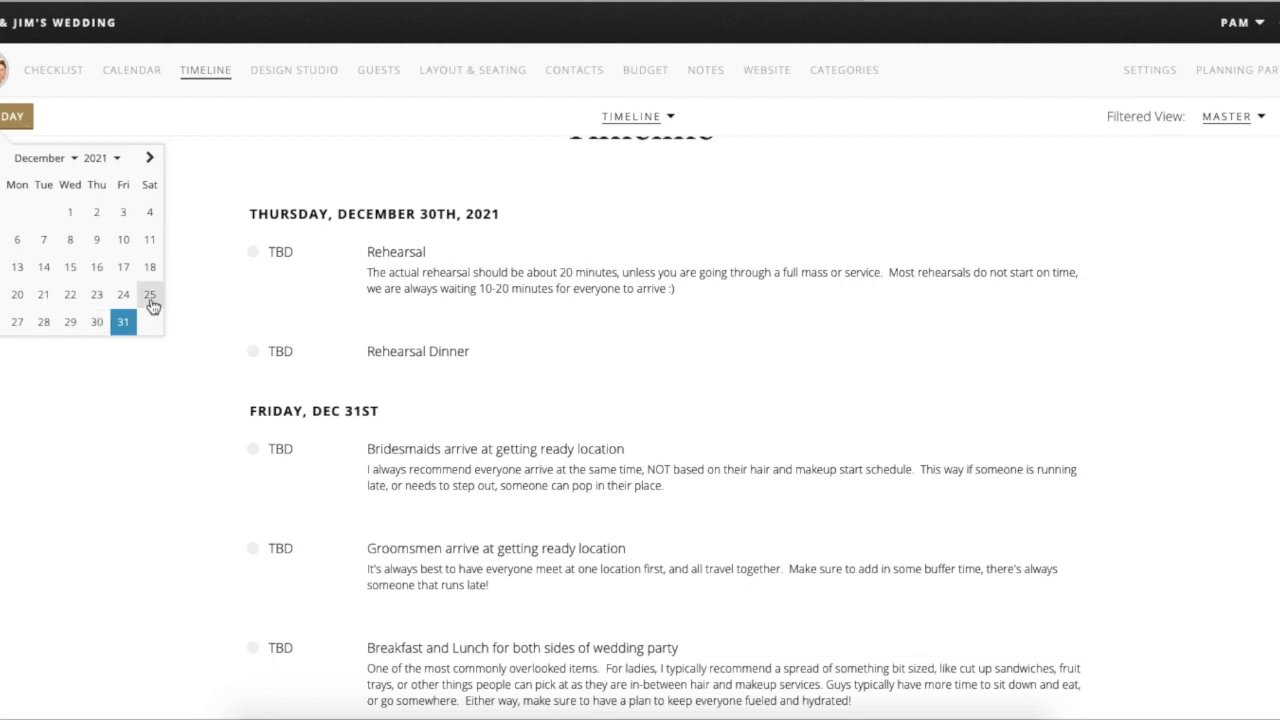
{"action": "left_click", "coordinate": [27, 322]}
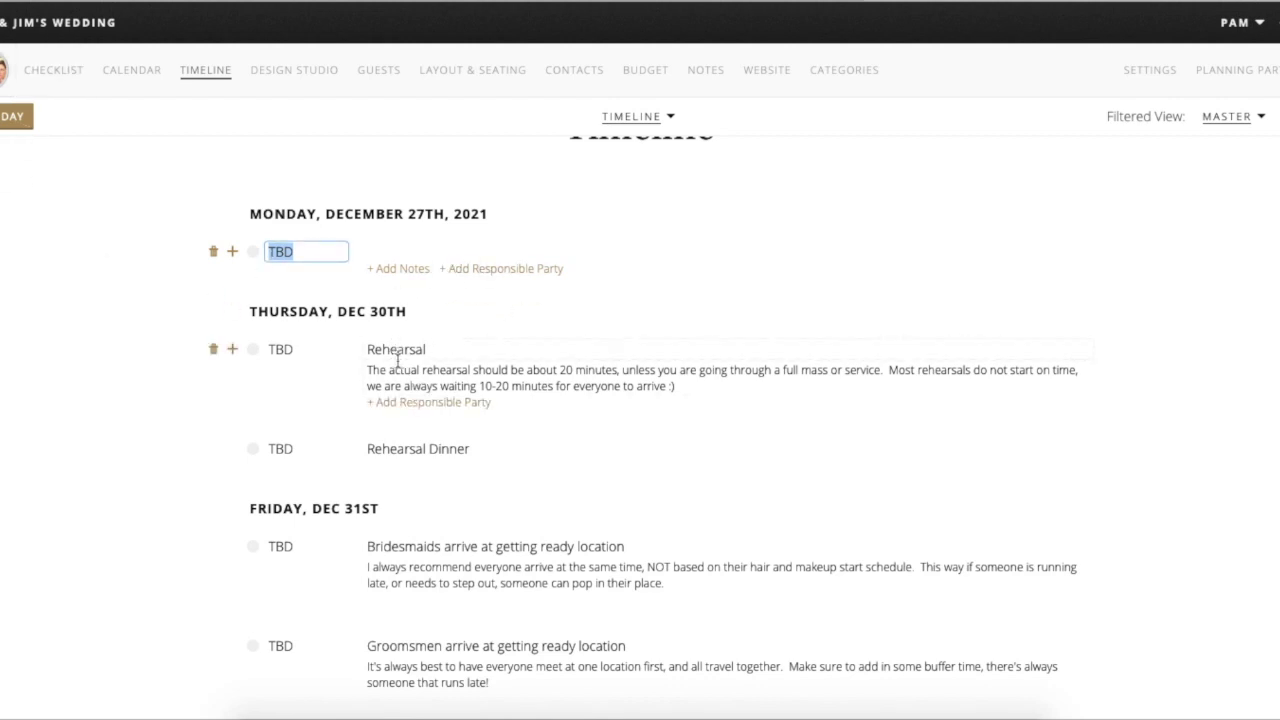
{"action": "scroll", "coordinate": [397, 358], "scroll_direction": "down", "scroll_amount": 3}
{"action": "left_click", "coordinate": [441, 250]}
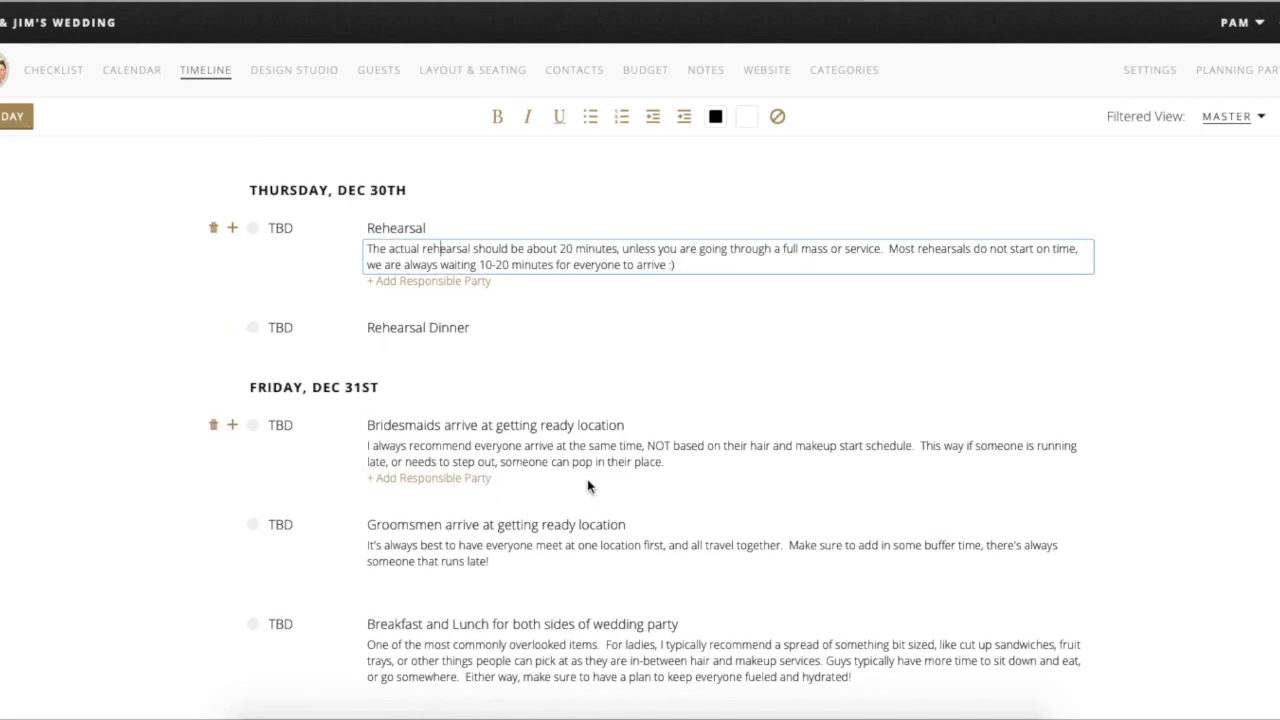
{"action": "scroll", "coordinate": [587, 450], "scroll_direction": "down", "scroll_amount": 1}
{"action": "scroll", "coordinate": [587, 450], "scroll_direction": "up", "scroll_amount": 3}
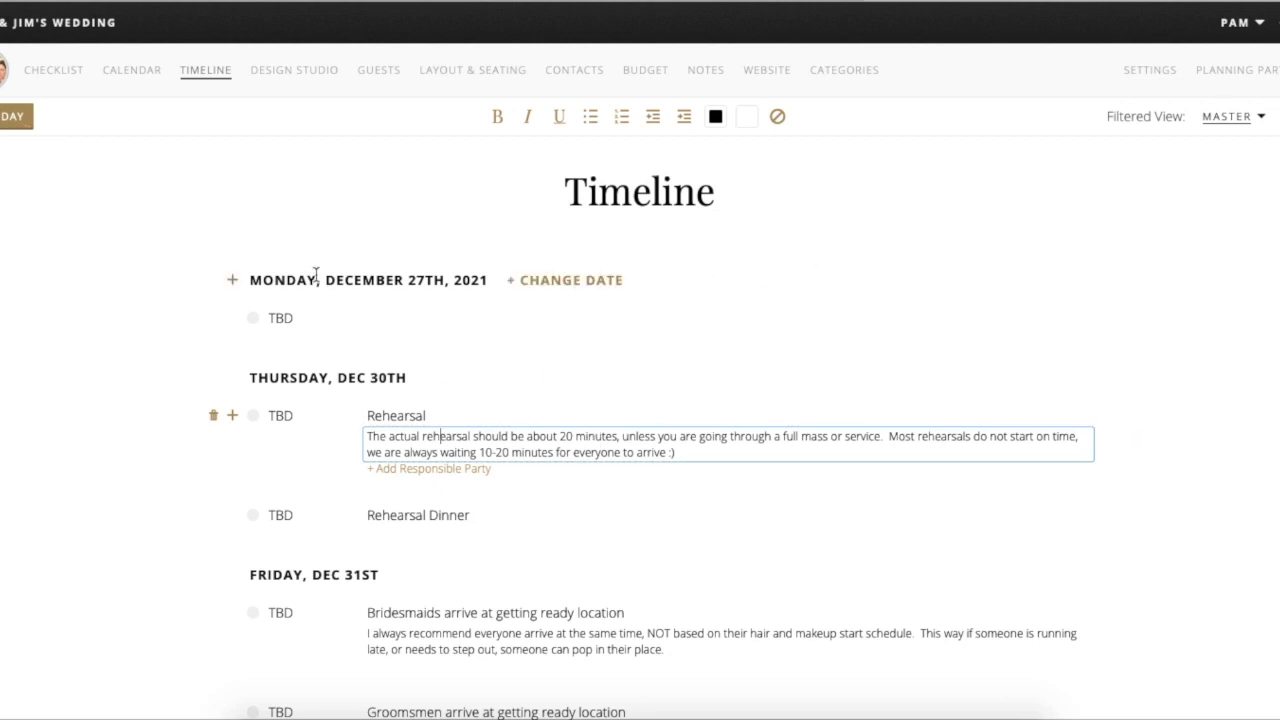
{"action": "scroll", "coordinate": [568, 400], "scroll_direction": "down", "scroll_amount": 3}
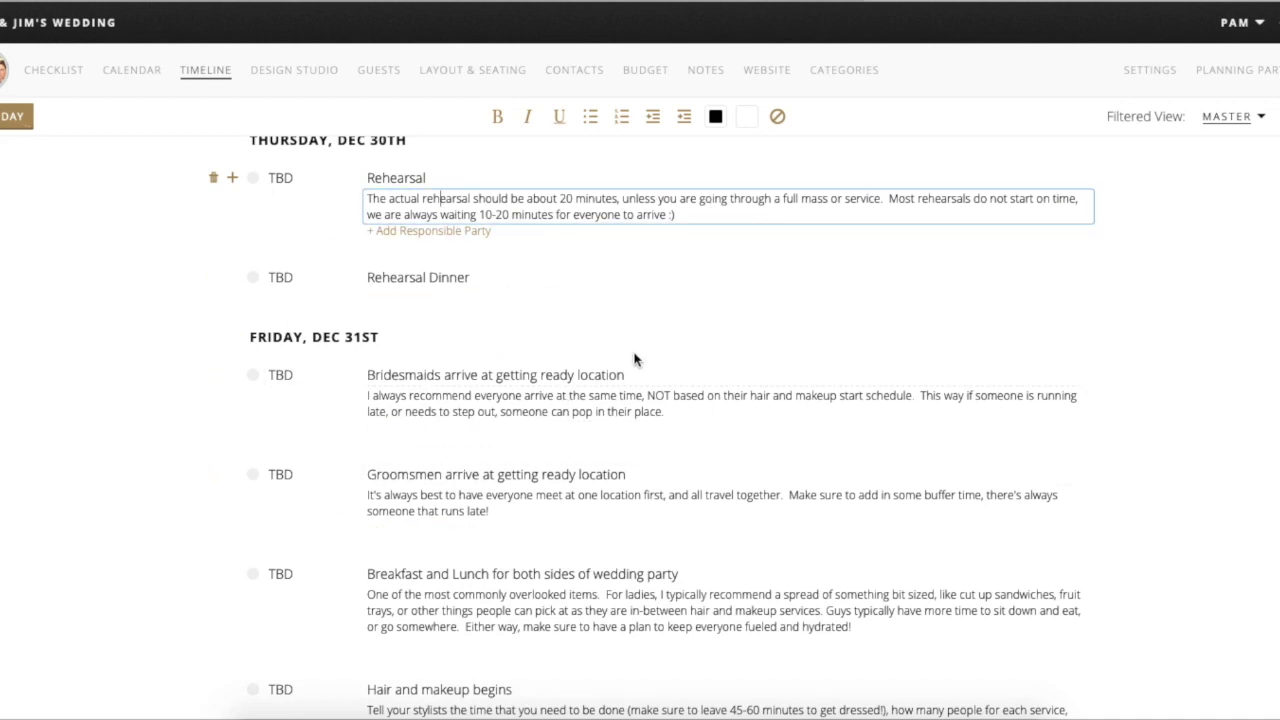
{"action": "scroll", "coordinate": [634, 357], "scroll_direction": "down", "scroll_amount": 2}
{"action": "scroll", "coordinate": [634, 357], "scroll_direction": "up", "scroll_amount": 5}
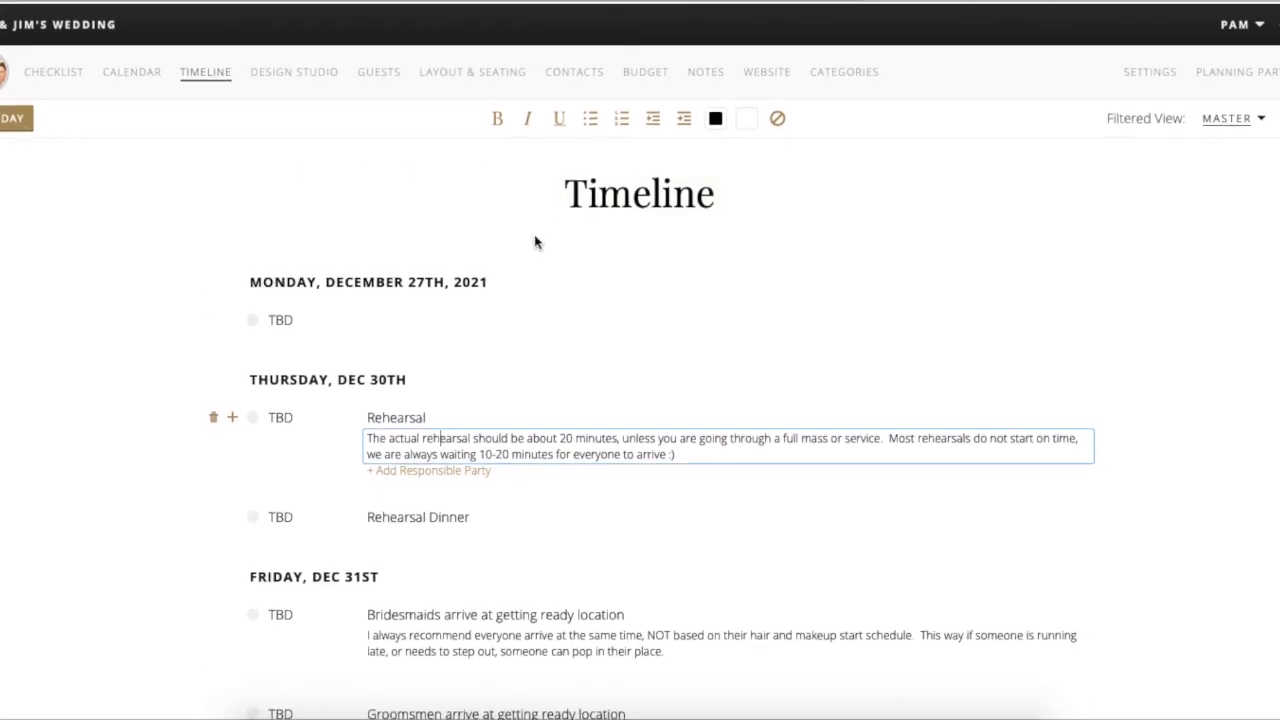
- Finish the Rehearsal notes and create a new timeline named 'Pam & Jim Timeline'
{"action": "left_click", "coordinate": [545, 202]}
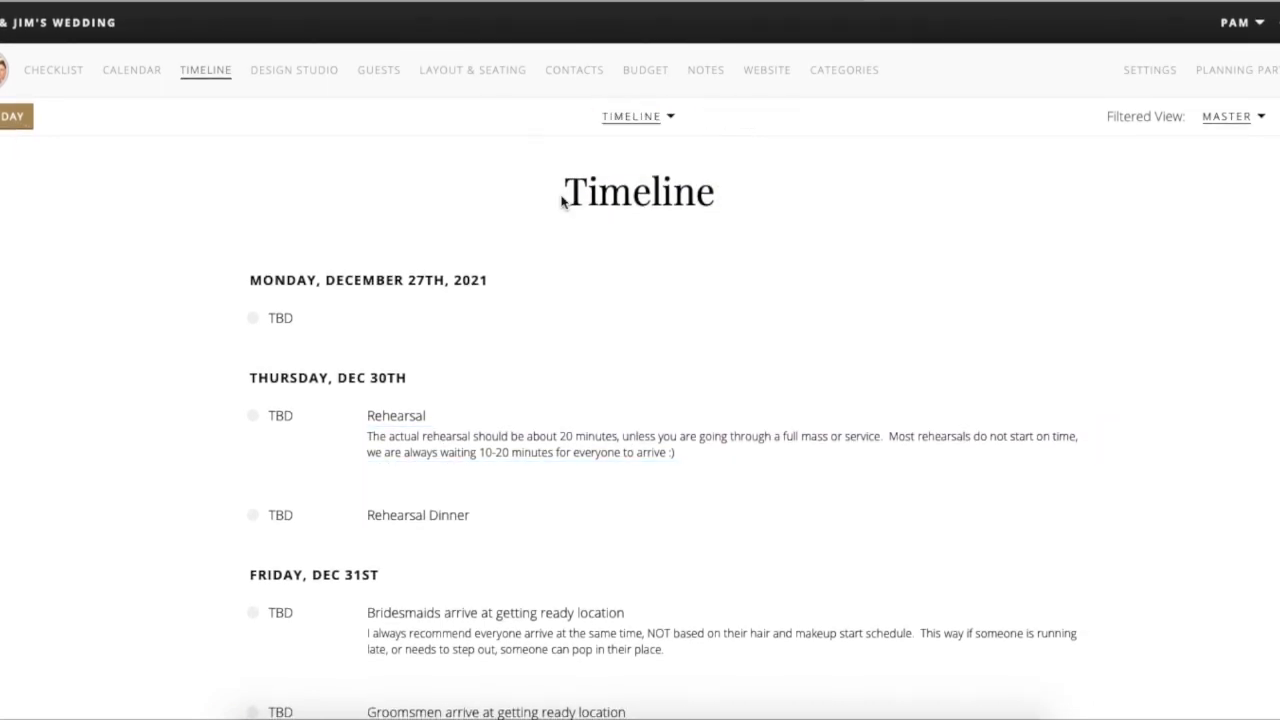
{"action": "left_click", "coordinate": [670, 118]}
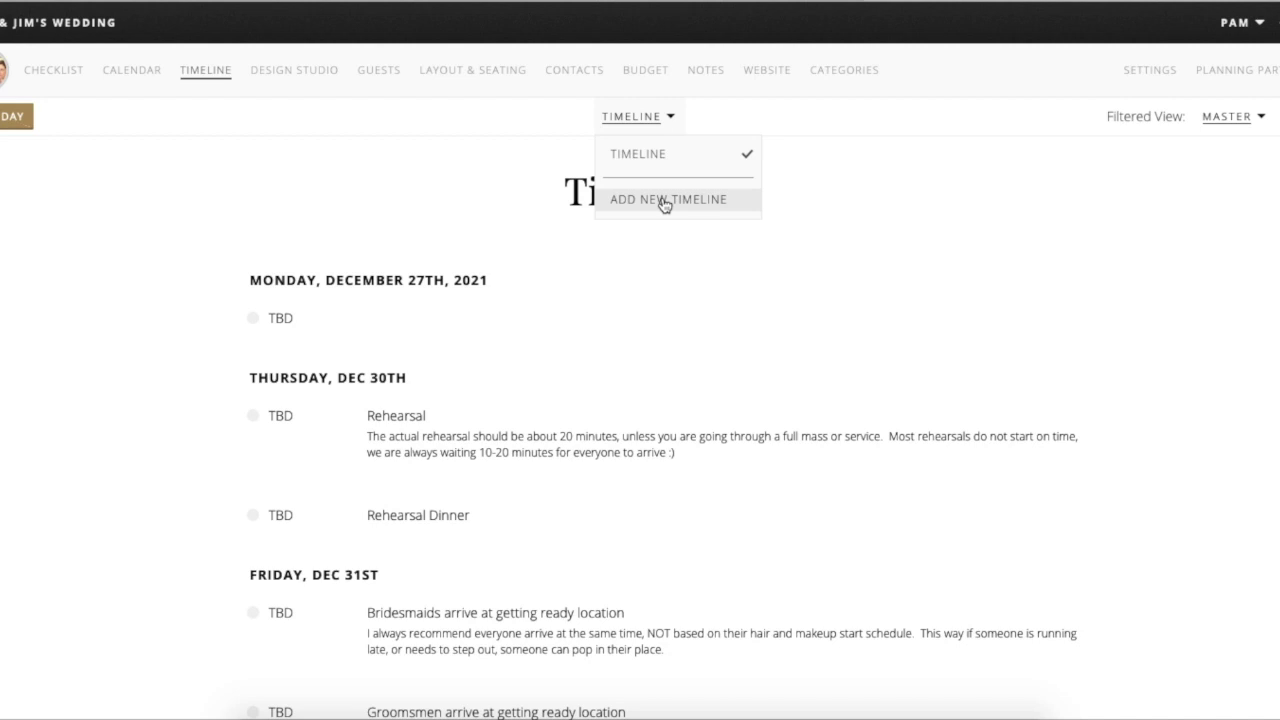
{"action": "left_click", "coordinate": [662, 200]}
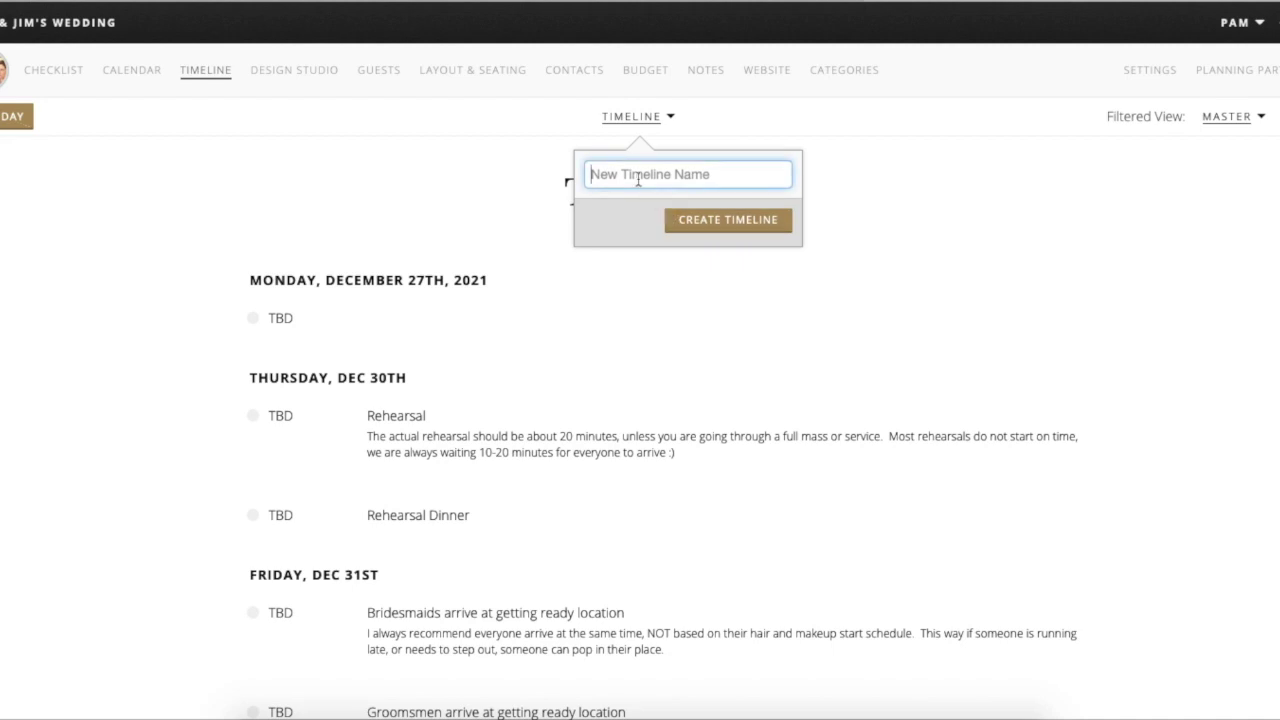
{"action": "type", "text": "Pam & Jim Timeline"}
{"action": "left_click", "coordinate": [728, 219]}
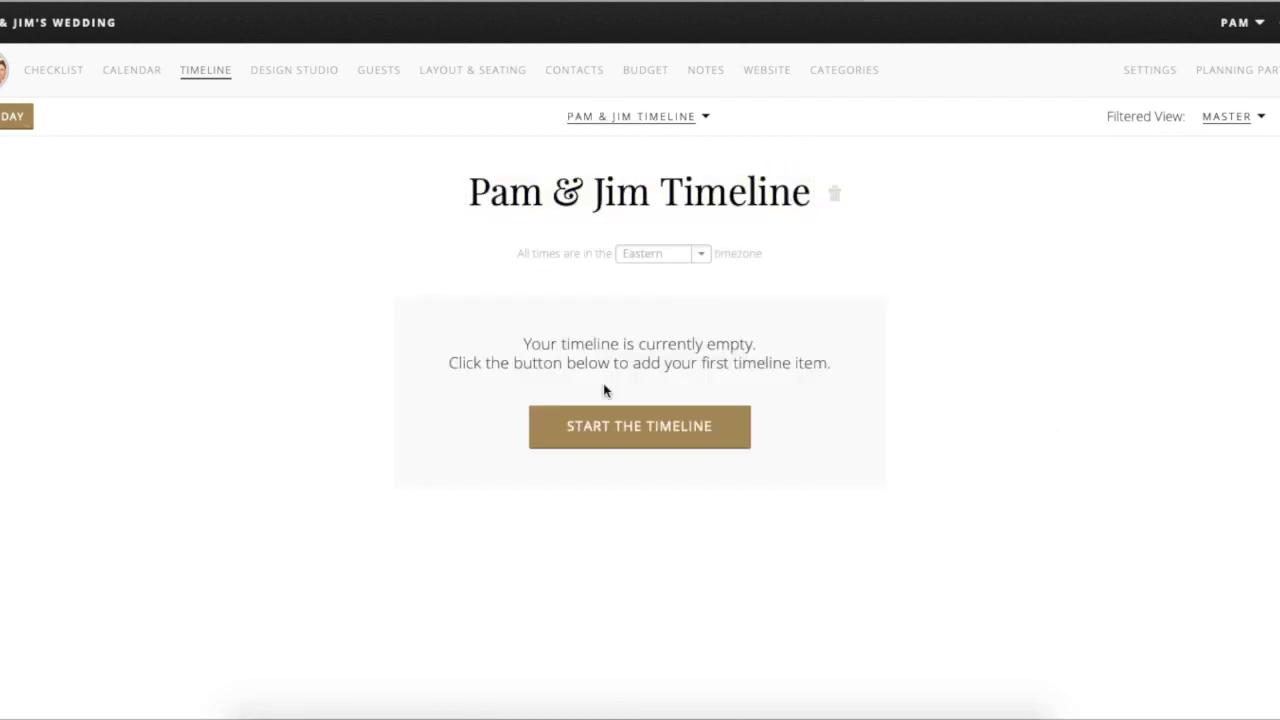
- View the original Timeline, then switch back to Pam & Jim Timeline
{"action": "left_click", "coordinate": [705, 117]}
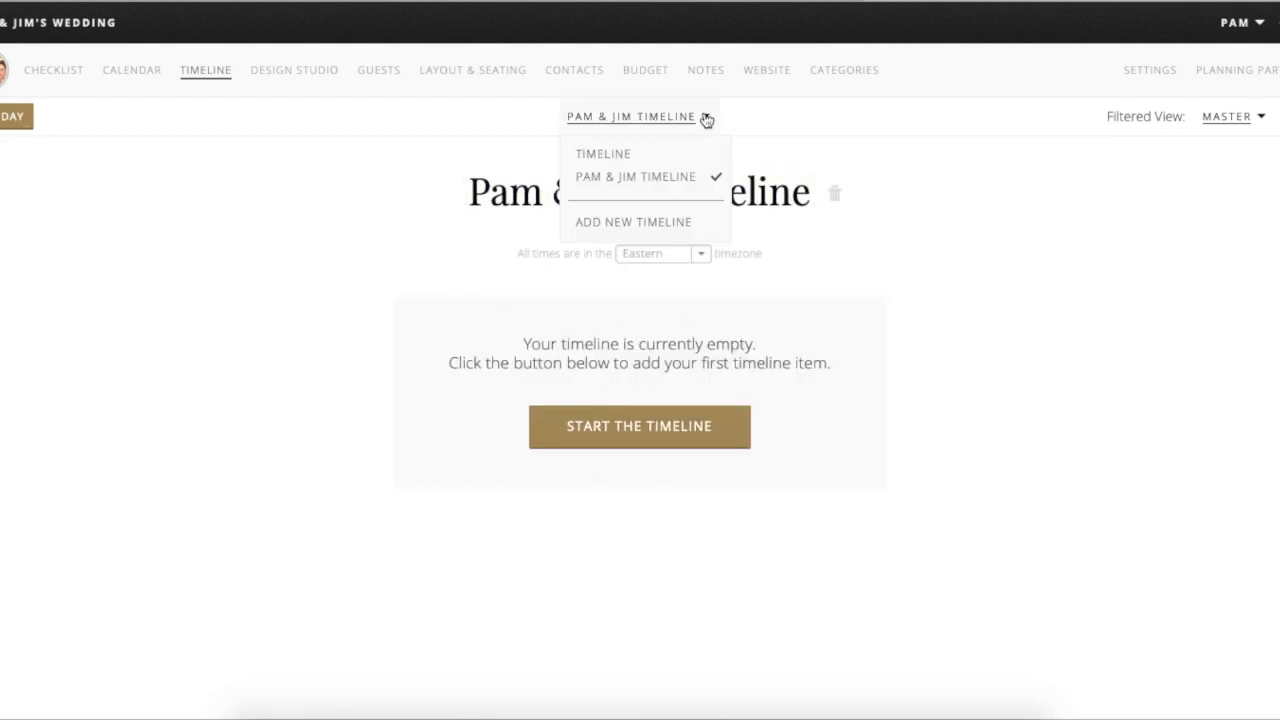
{"action": "left_click", "coordinate": [609, 156]}
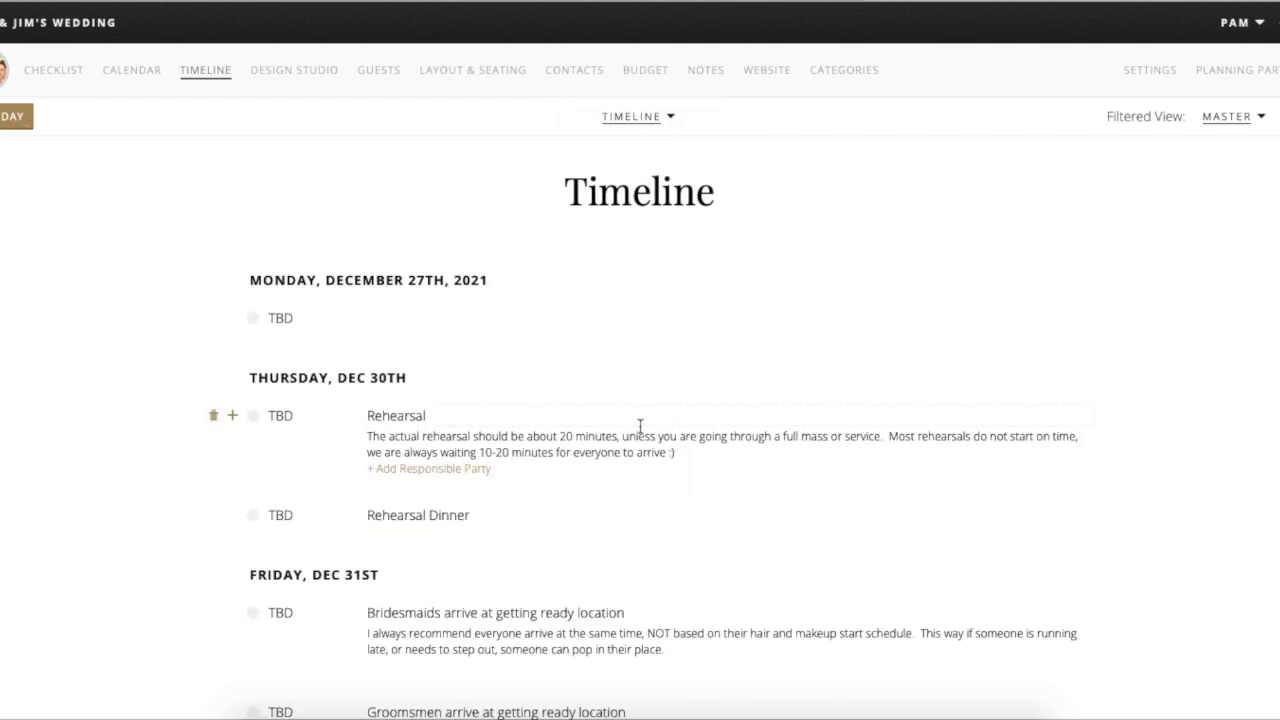
{"action": "left_click", "coordinate": [672, 117]}
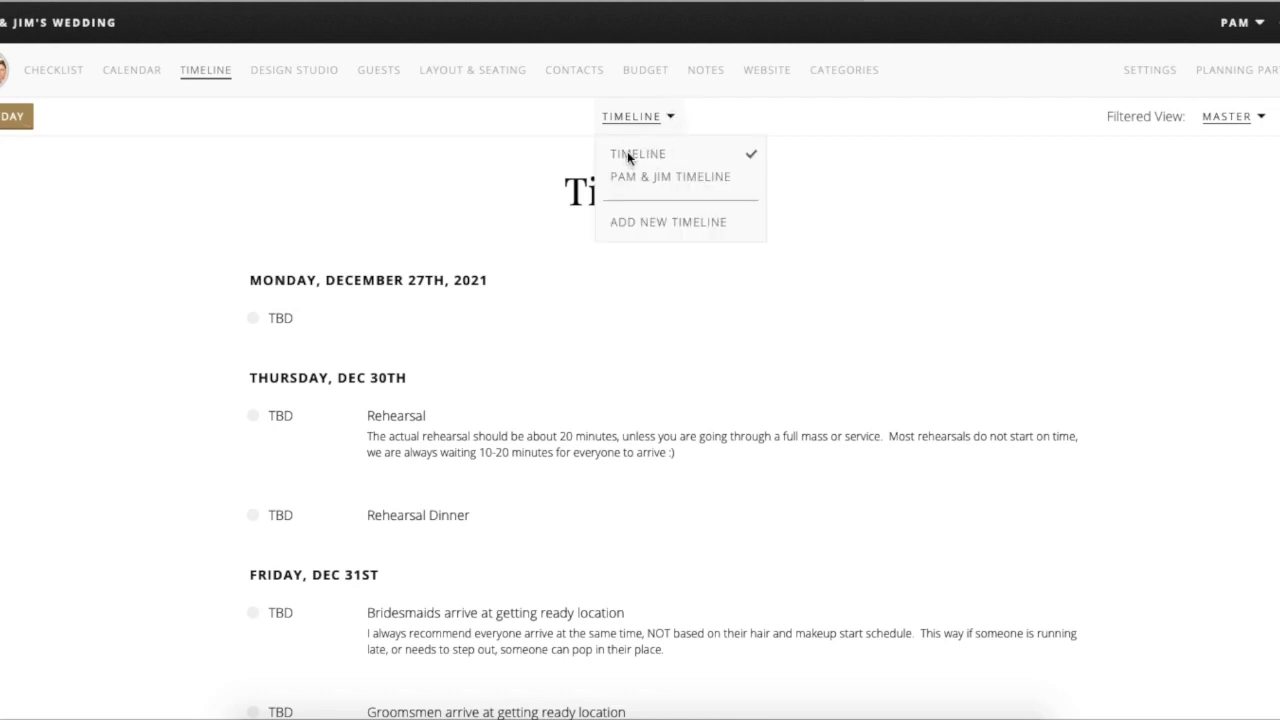
{"action": "scroll", "coordinate": [418, 608], "scroll_direction": "down", "scroll_amount": 7}
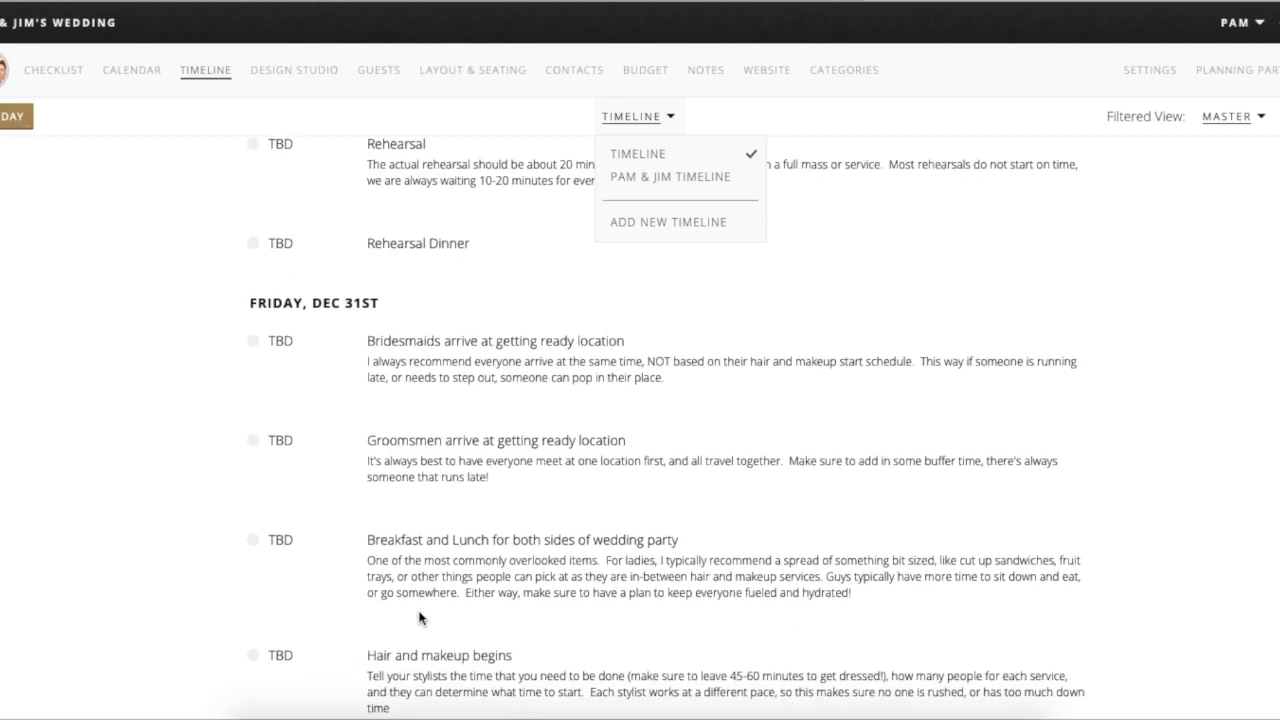
{"action": "scroll", "coordinate": [448, 537], "scroll_direction": "down", "scroll_amount": 2}
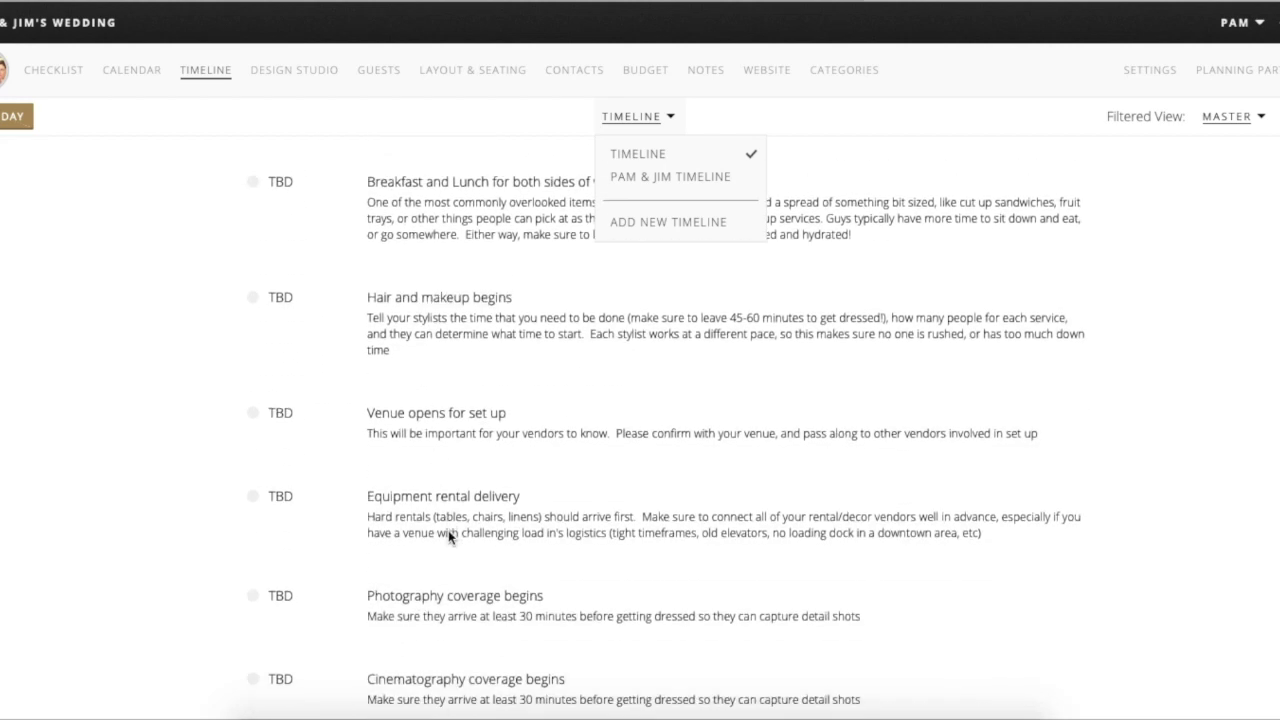
{"action": "scroll", "coordinate": [448, 537], "scroll_direction": "up", "scroll_amount": 3}
{"action": "scroll", "coordinate": [448, 537], "scroll_direction": "up", "scroll_amount": 3}
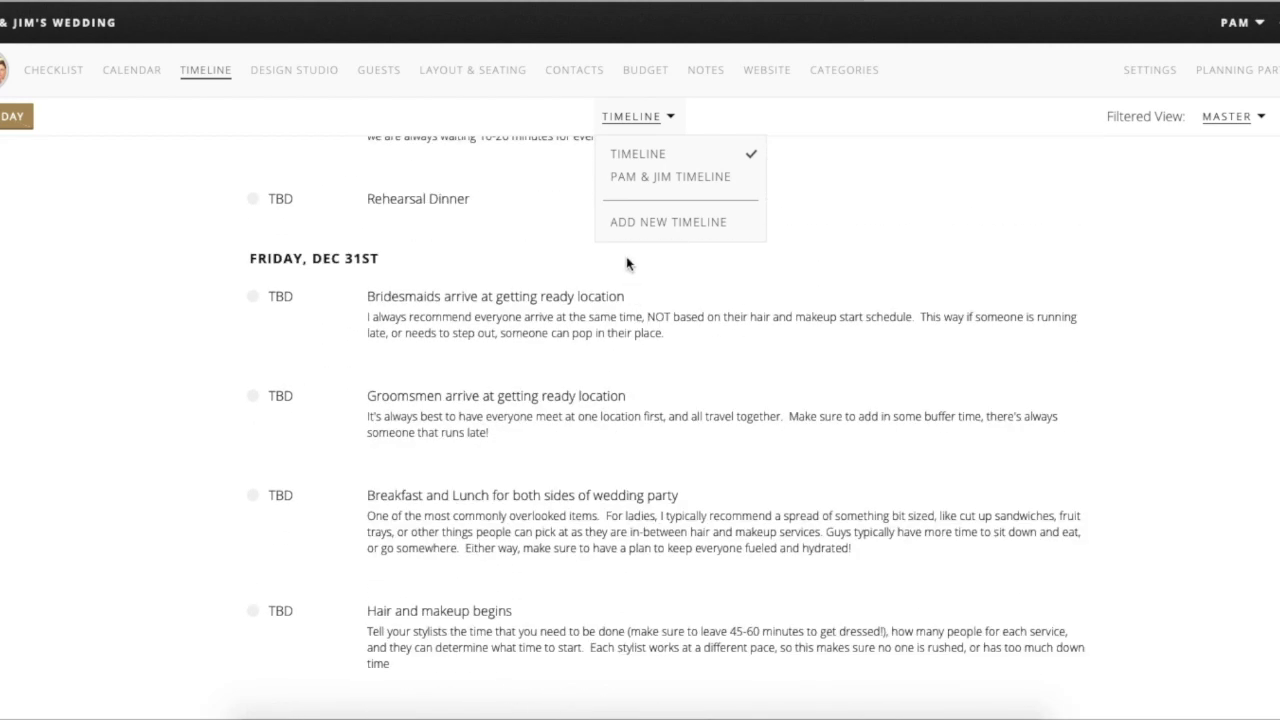
{"action": "left_click", "coordinate": [638, 178]}
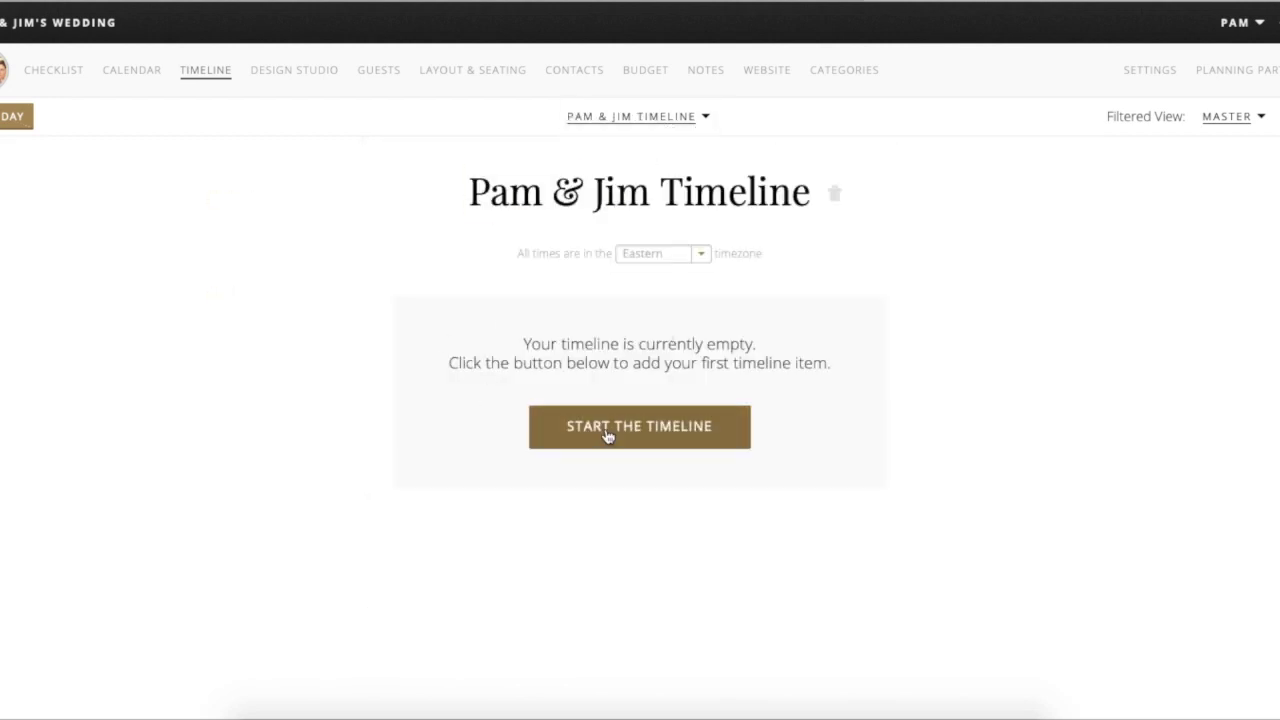
- Start the Pam & Jim Timeline on December 31, 2021
{"action": "left_click", "coordinate": [616, 443]}
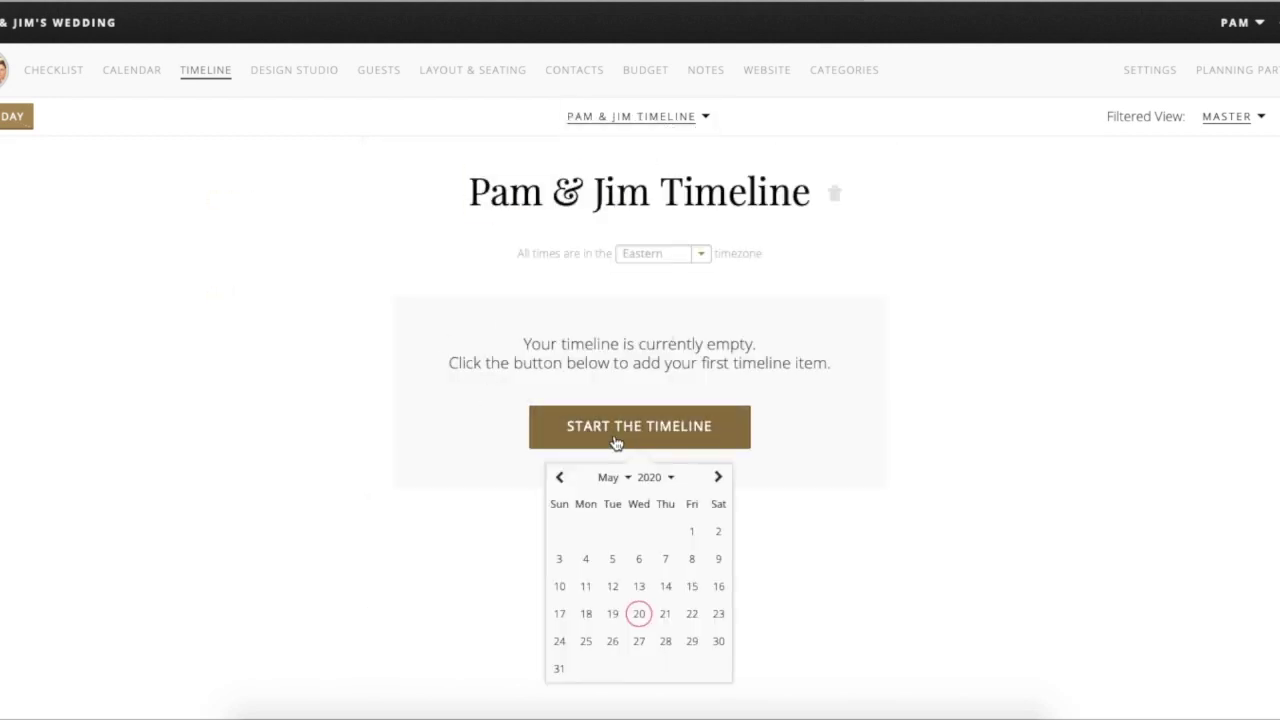
{"action": "left_click", "coordinate": [628, 477]}
{"action": "left_click", "coordinate": [650, 485]}
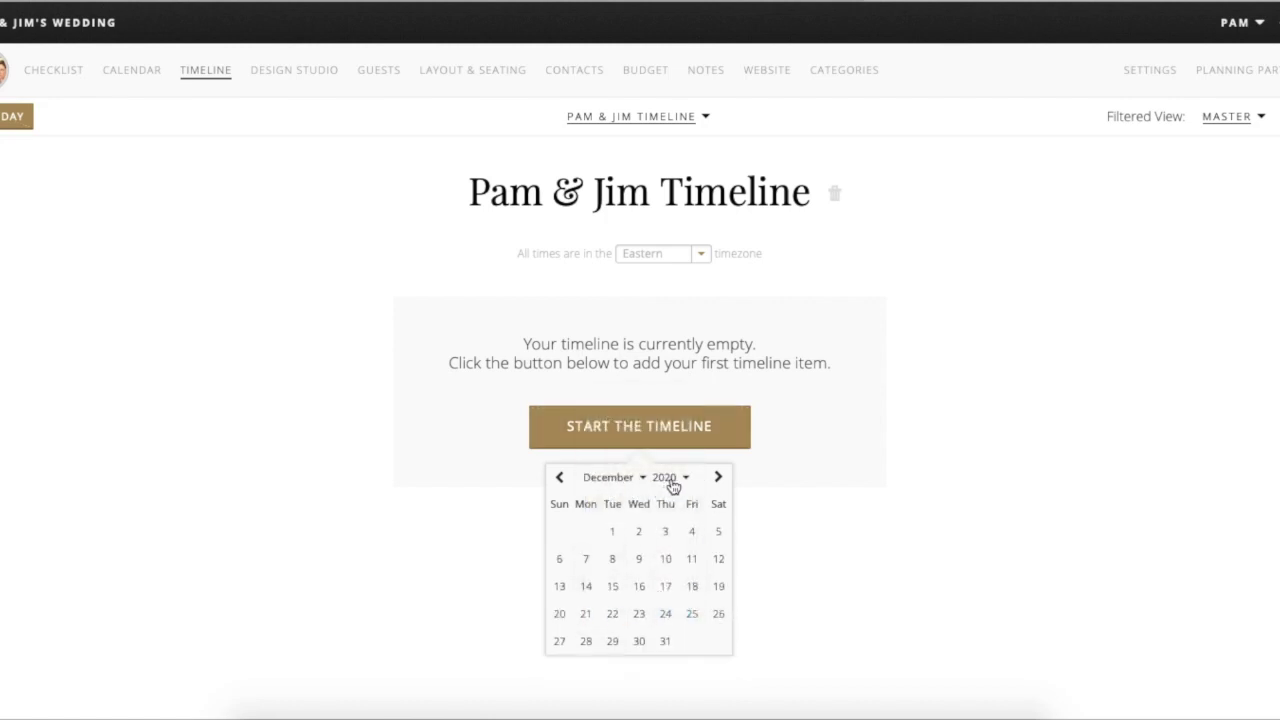
{"action": "left_click", "coordinate": [670, 478]}
{"action": "left_click", "coordinate": [680, 499]}
{"action": "left_click", "coordinate": [690, 648]}
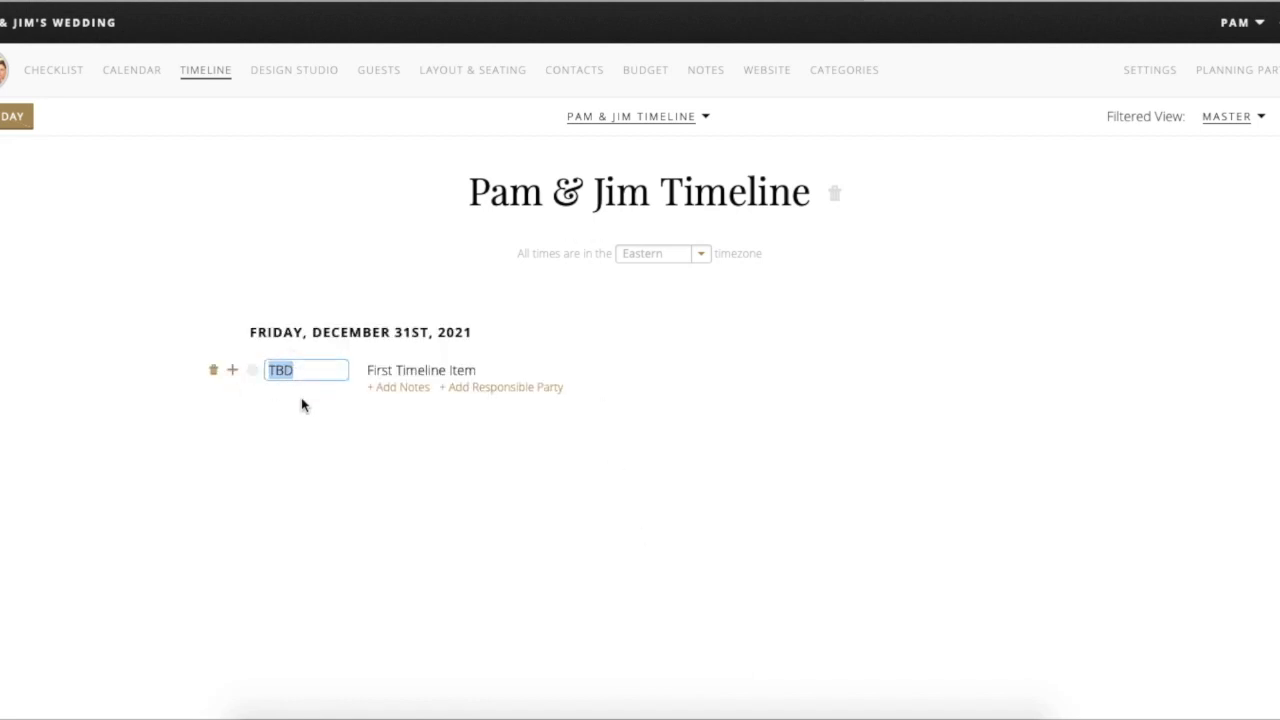
- Make the first entry 'Ceremony begins' at 6:00 pm
{"action": "type", "text": "6pm"}
{"action": "key", "text": "Tab"}
{"action": "type", "text": "Ceremo"}
{"action": "type", "text": "ny be"}
{"action": "type", "text": "gind"}
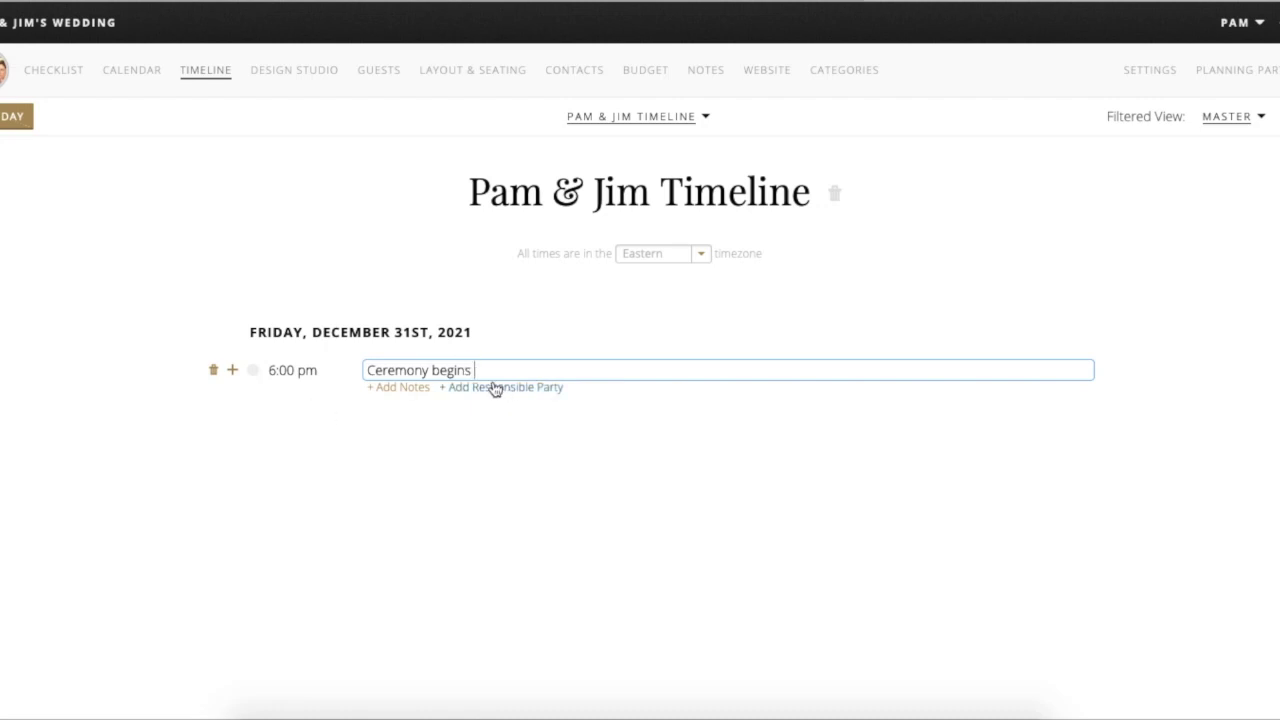
{"action": "left_click", "coordinate": [411, 389]}
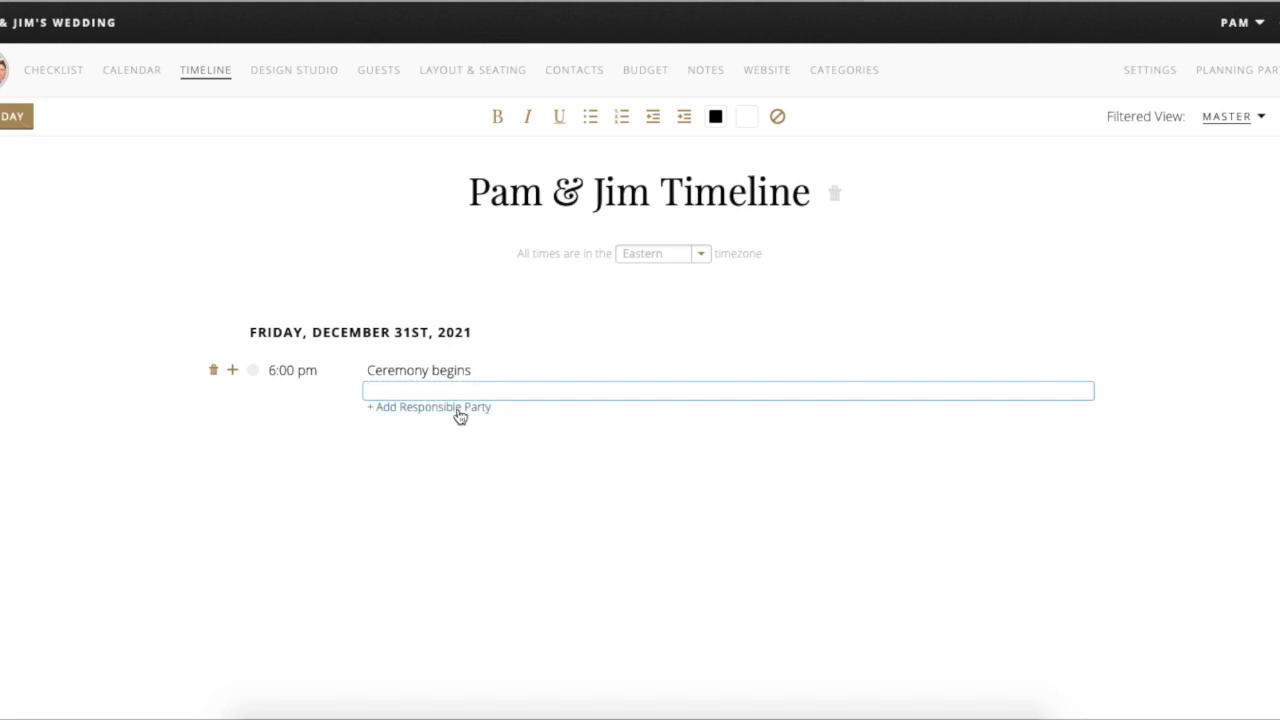
{"action": "left_click", "coordinate": [457, 414]}
{"action": "left_click", "coordinate": [500, 388]}
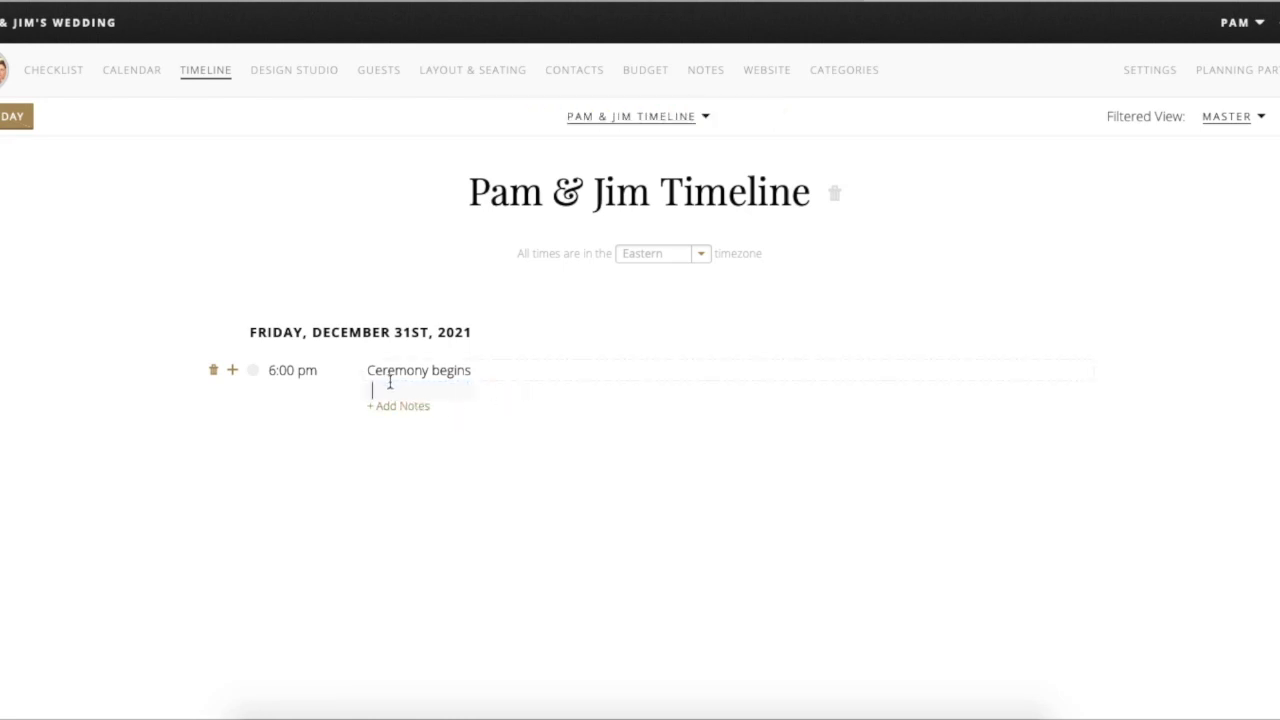
- Add TBD entries below the ceremony, deleting extras to leave two
{"action": "left_click", "coordinate": [233, 372]}
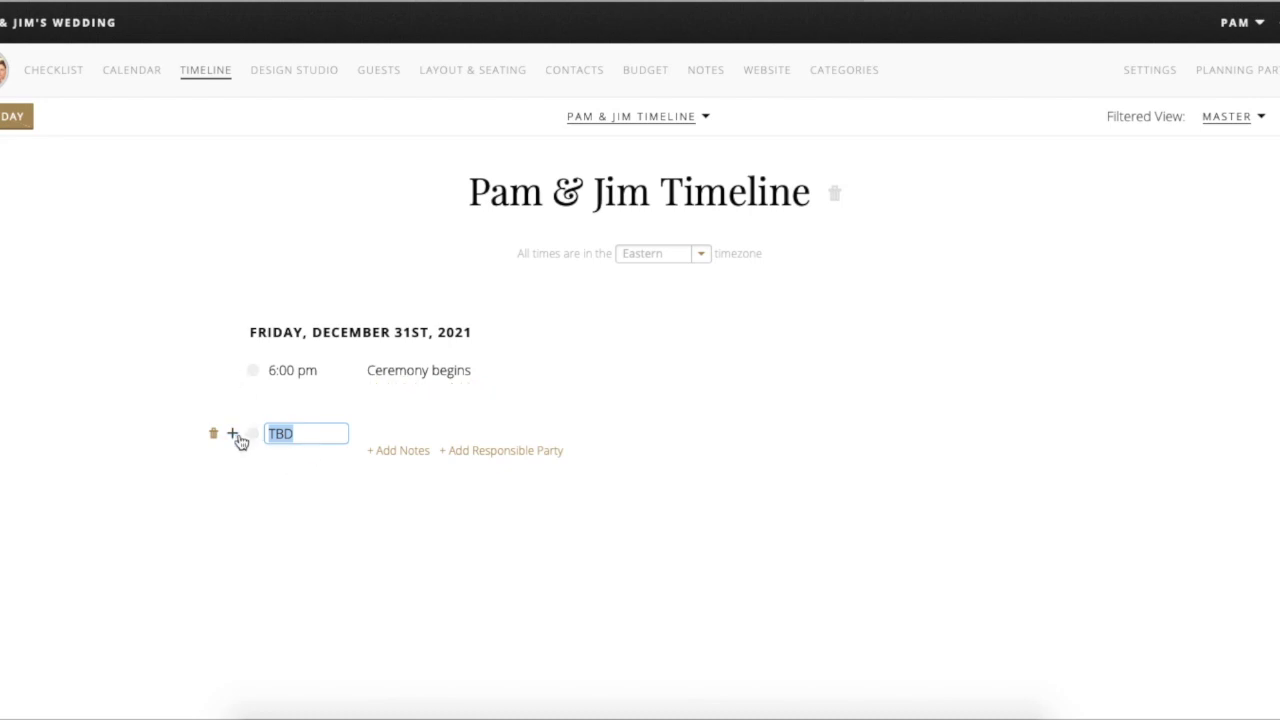
{"action": "left_click", "coordinate": [233, 435]}
{"action": "left_click", "coordinate": [234, 436]}
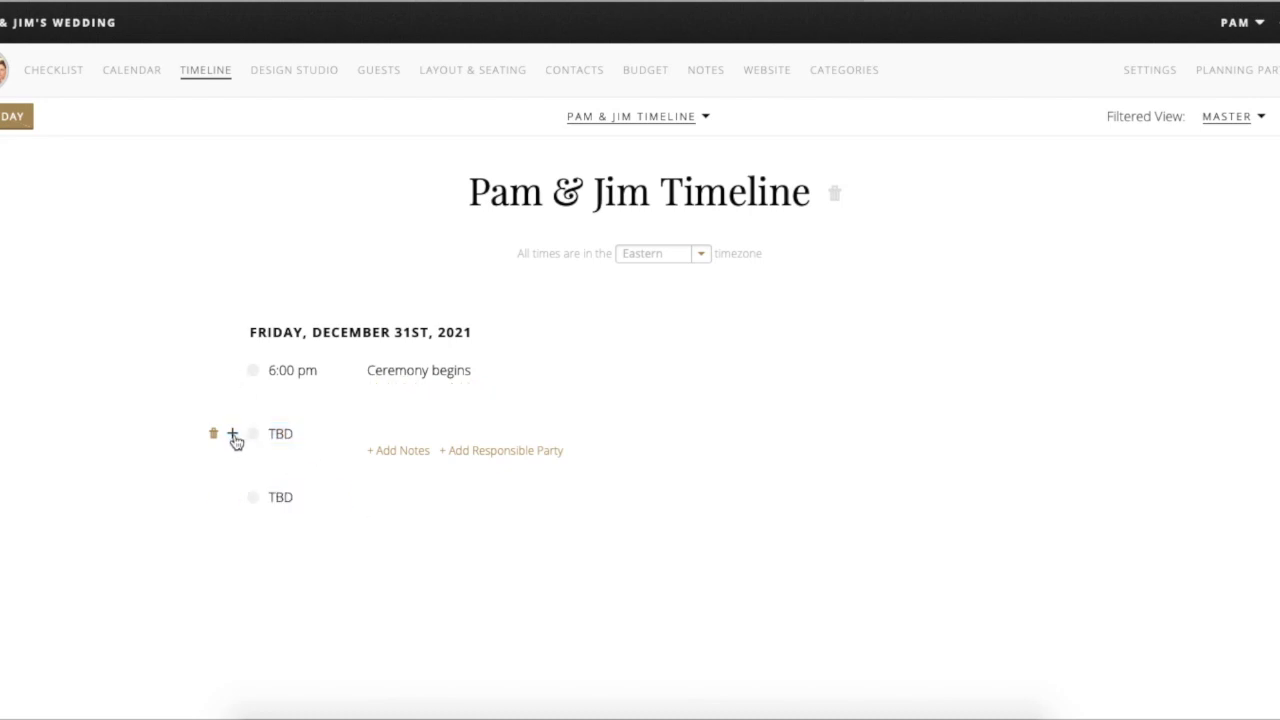
{"action": "left_click", "coordinate": [234, 437]}
{"action": "left_click", "coordinate": [213, 434]}
{"action": "left_click", "coordinate": [389, 528]}
{"action": "left_click", "coordinate": [213, 434]}
{"action": "left_click", "coordinate": [360, 528]}
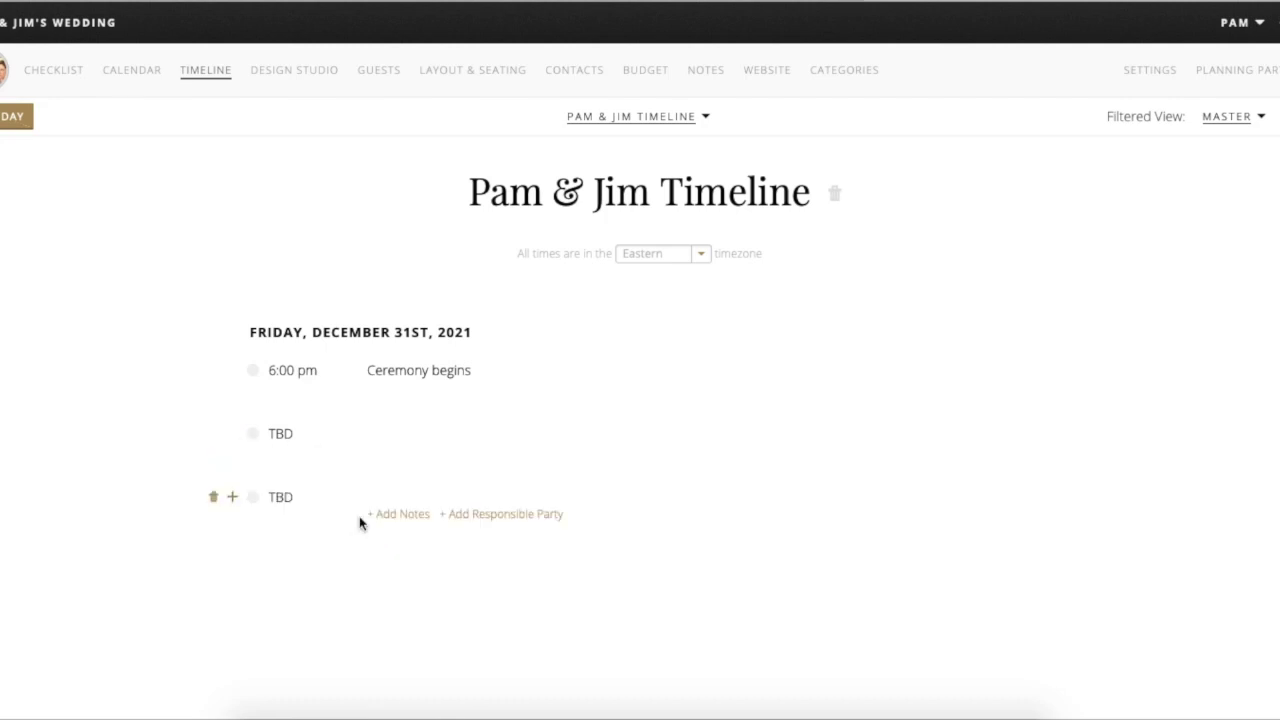
{"action": "left_click", "coordinate": [704, 120]}
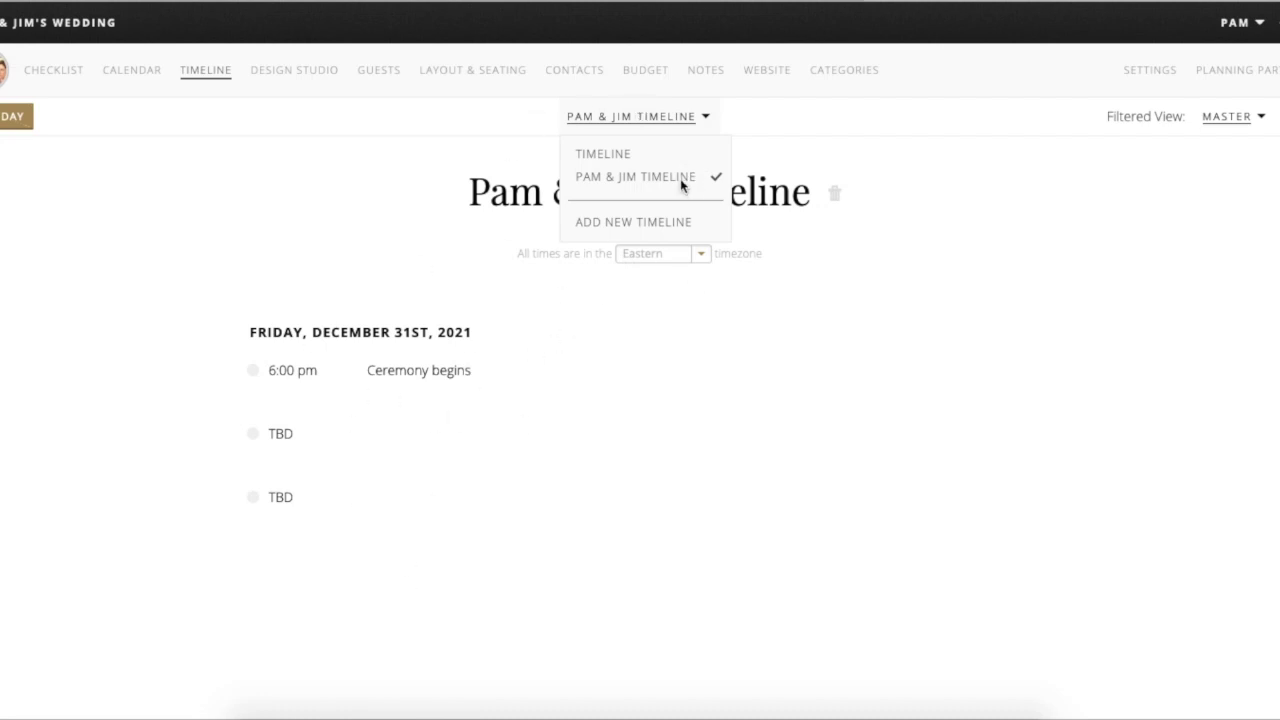
{"action": "left_click", "coordinate": [685, 505]}
{"action": "left_click", "coordinate": [1257, 117]}
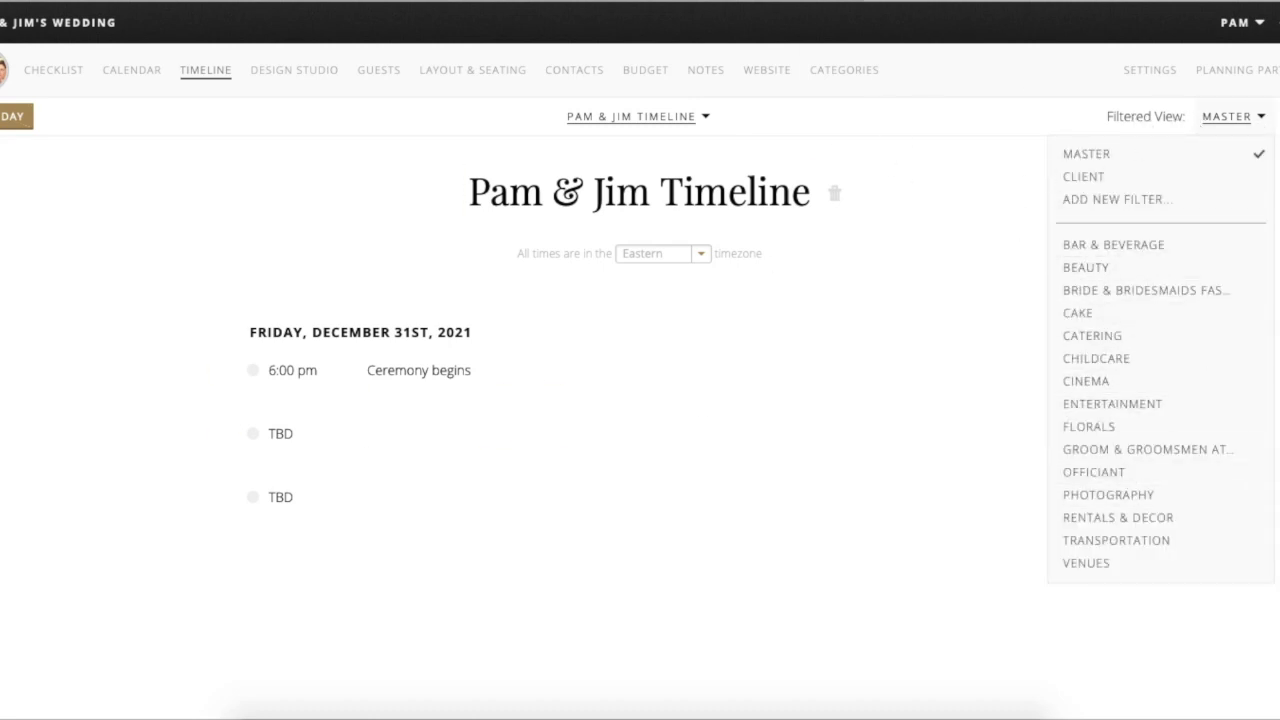
- Close the filtered view and PDF download options and go to Design Studio's Style Guides
{"action": "left_click", "coordinate": [1112, 404]}
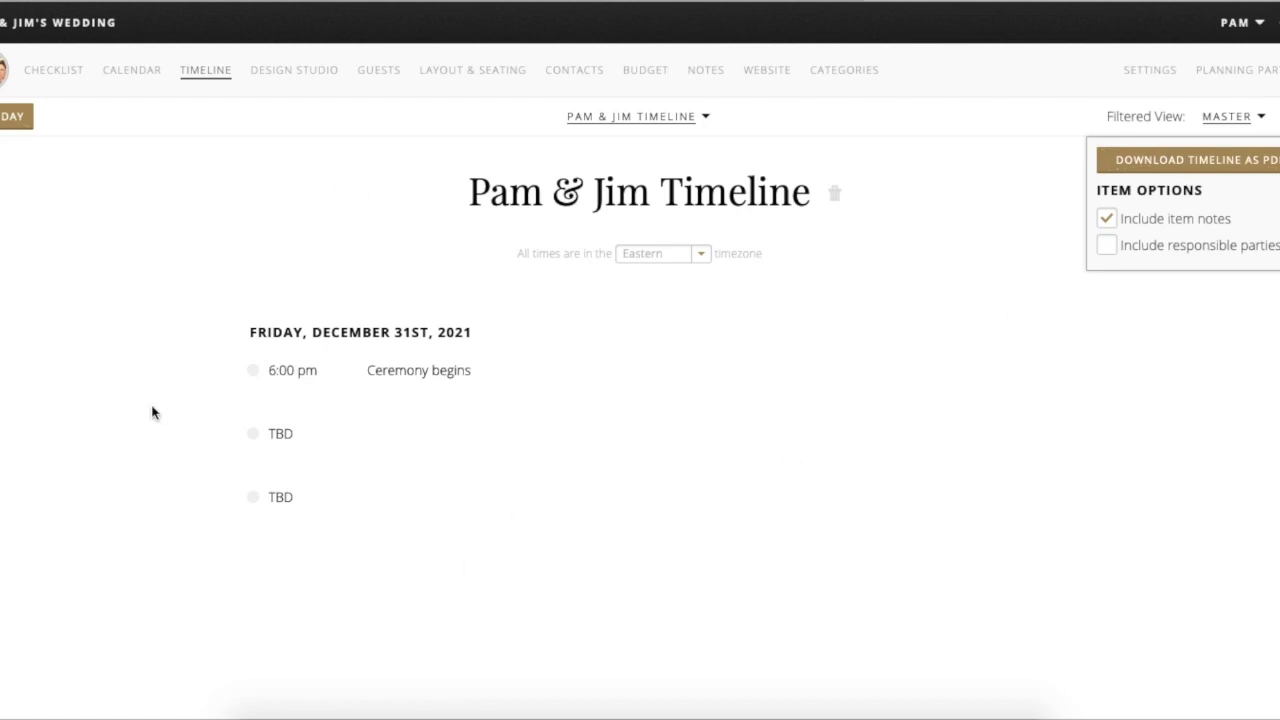
{"action": "left_click", "coordinate": [497, 596]}
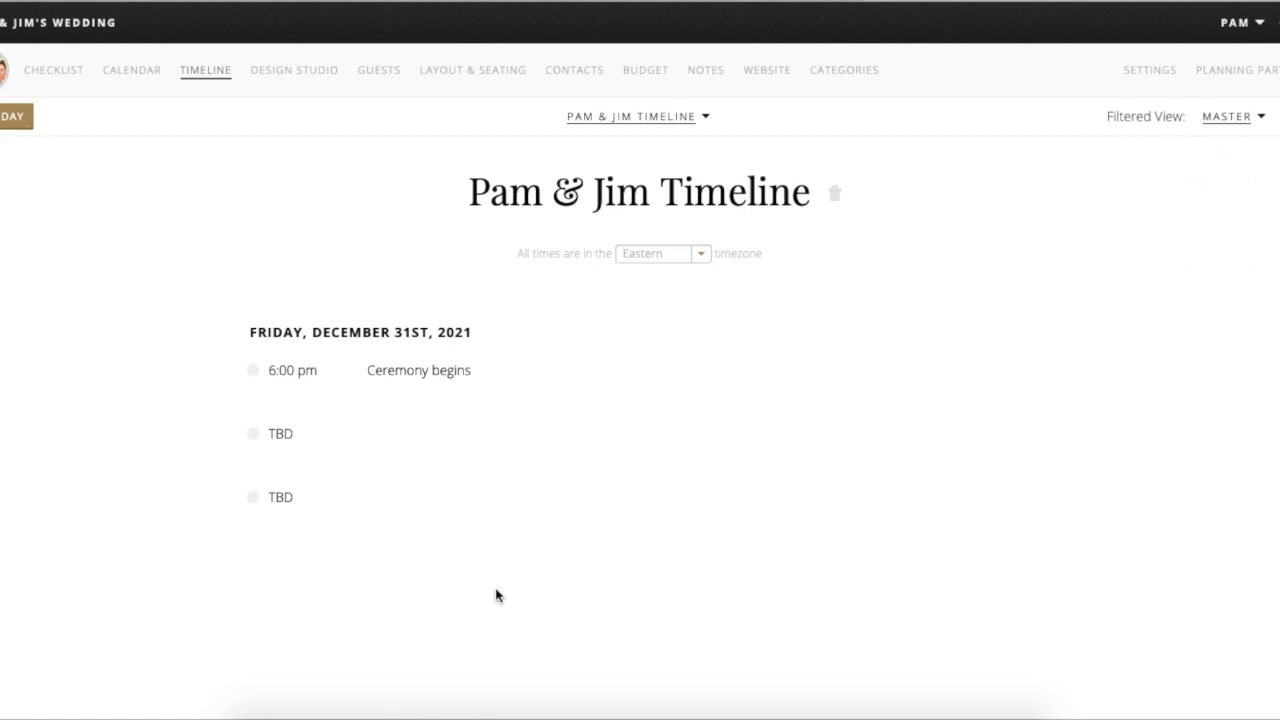
{"action": "left_click", "coordinate": [298, 74]}
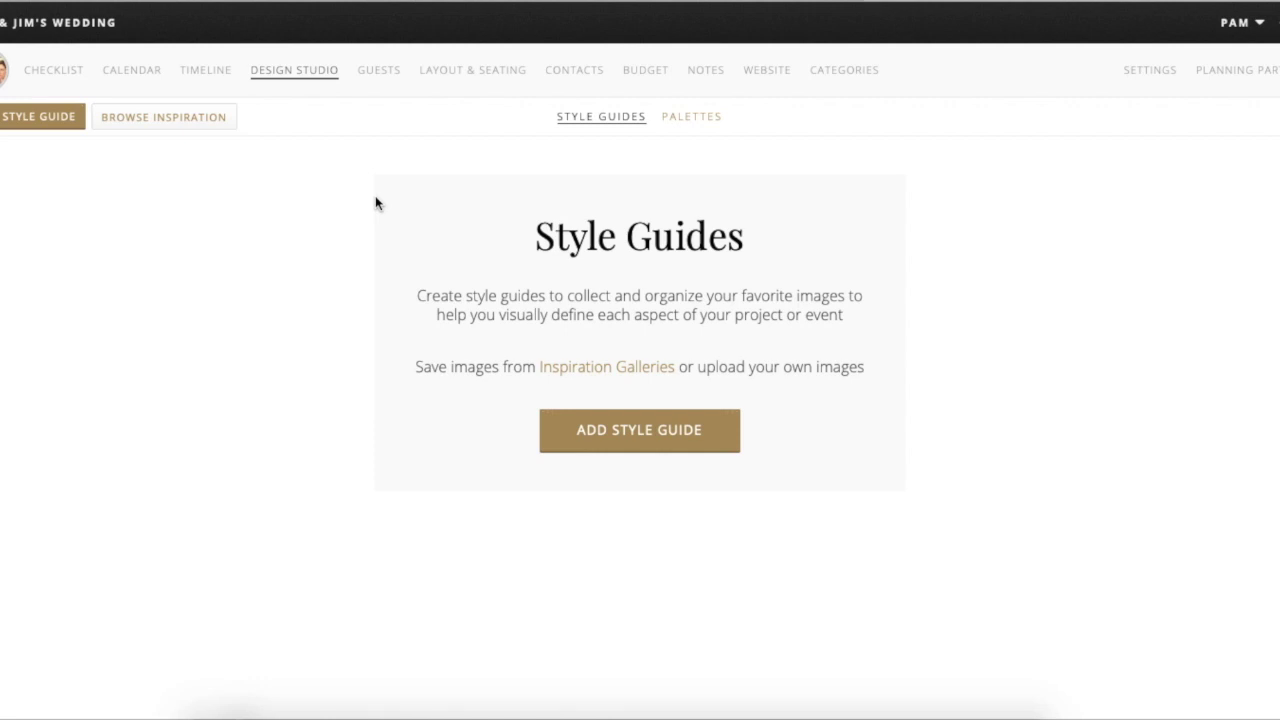
- Create a new style guide named 'Cake Inspo' under the Cake planning category
{"action": "left_click", "coordinate": [619, 453]}
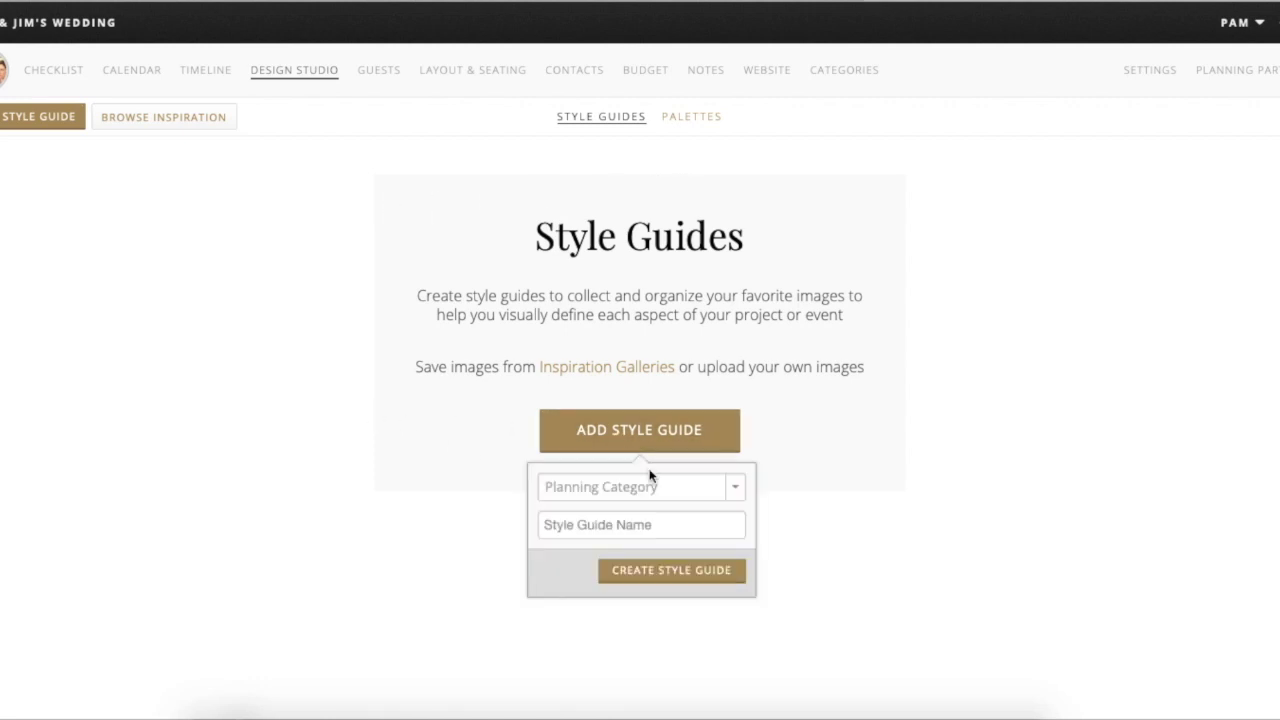
{"action": "left_click", "coordinate": [650, 485]}
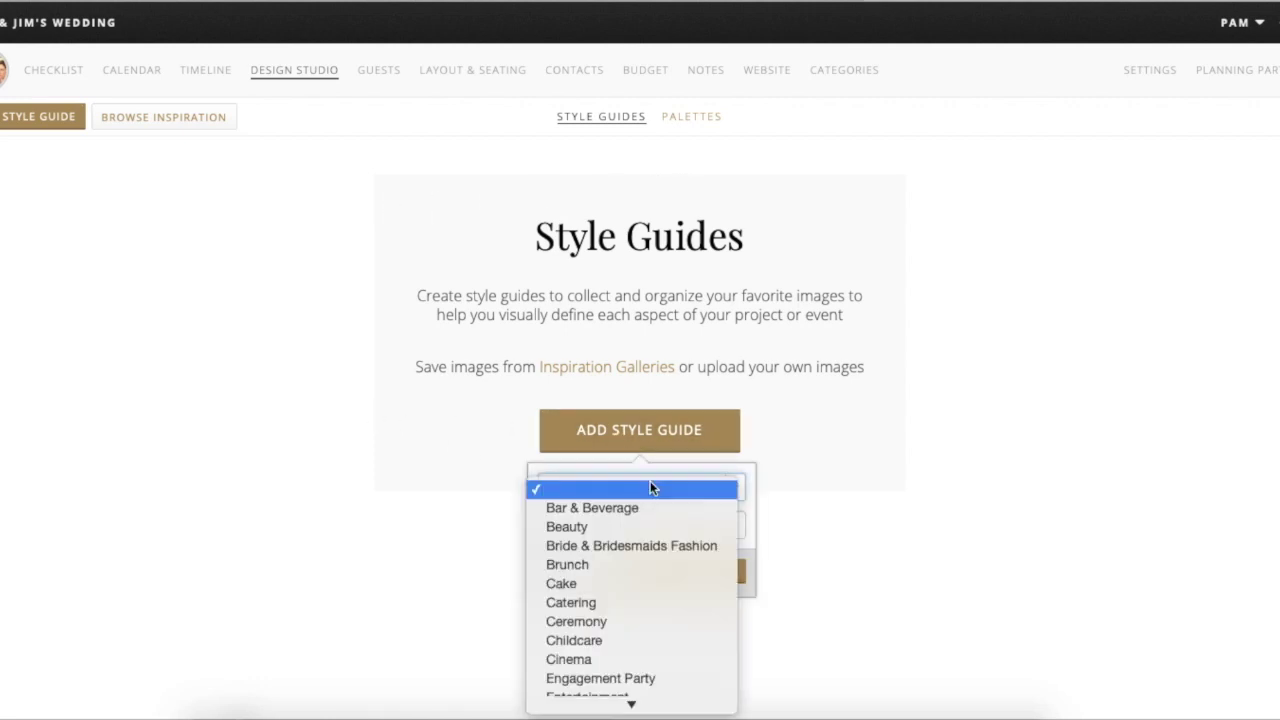
{"action": "left_click", "coordinate": [611, 584]}
{"action": "left_click", "coordinate": [628, 530]}
{"action": "type", "text": "Cake Insp"}
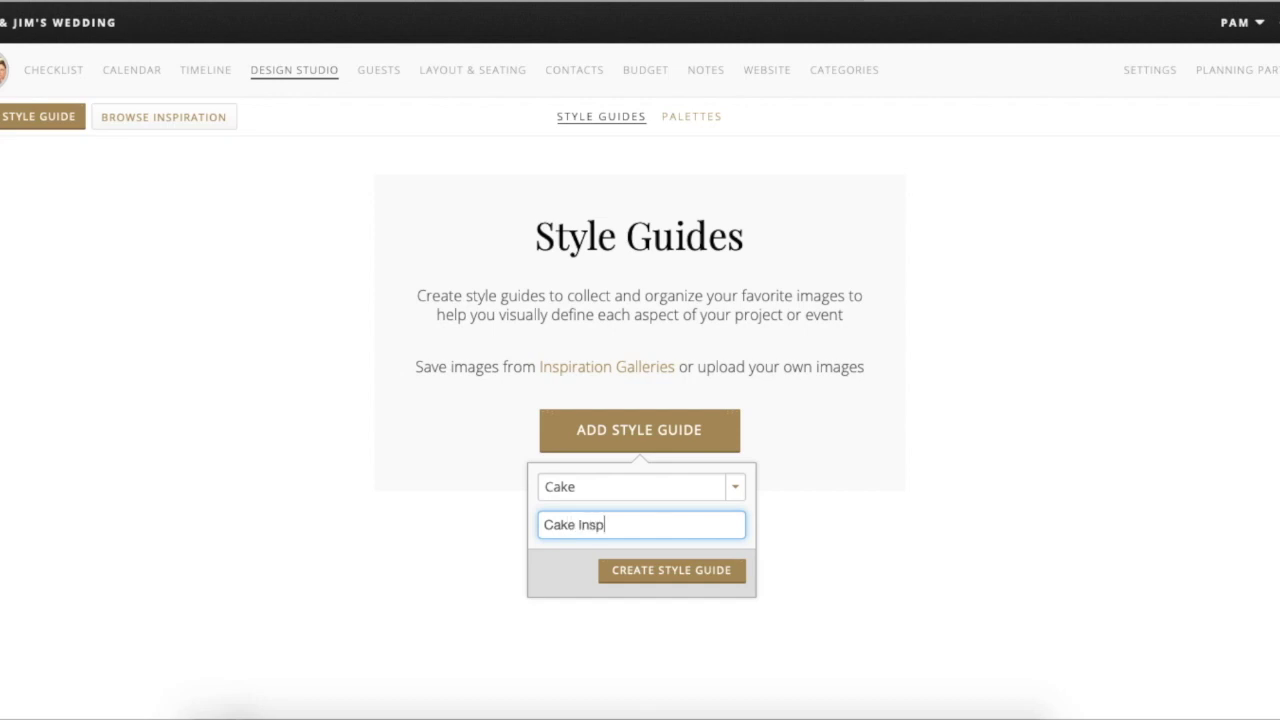
{"action": "key", "text": "Return"}
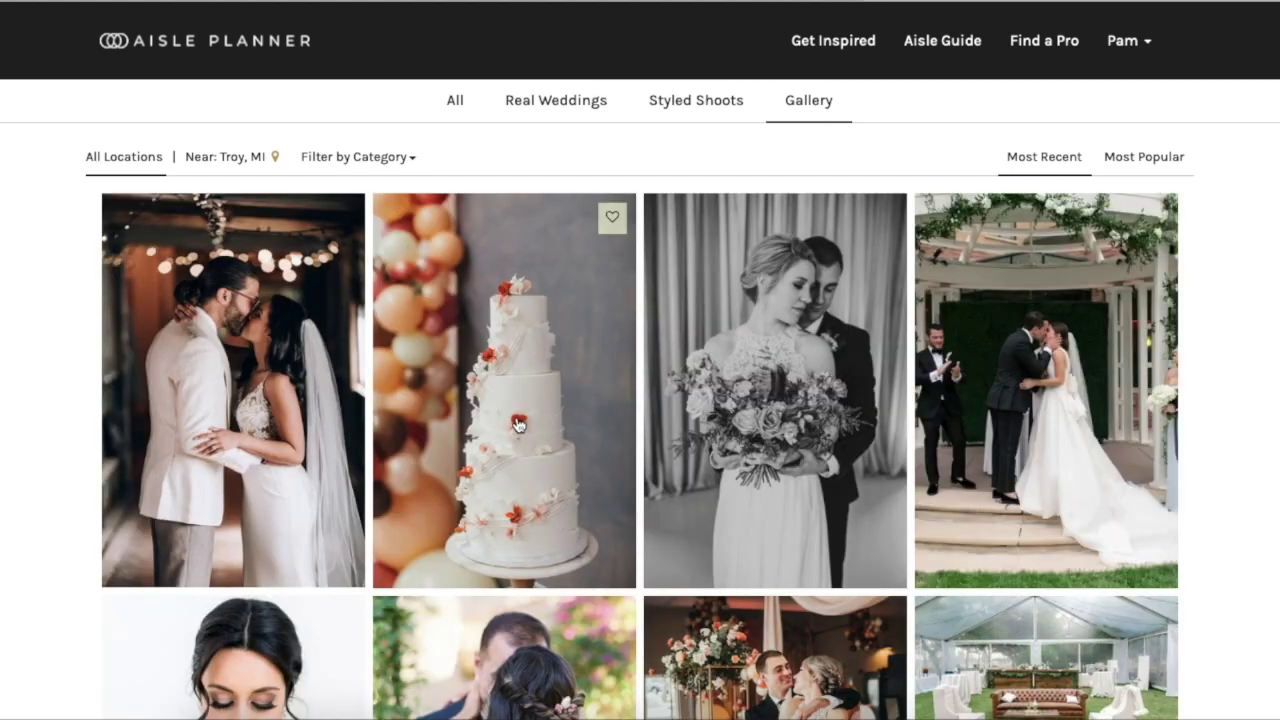
- Save the tiered cake photo from the gallery into the Cake Inspo style guide
{"action": "left_click", "coordinate": [608, 218]}
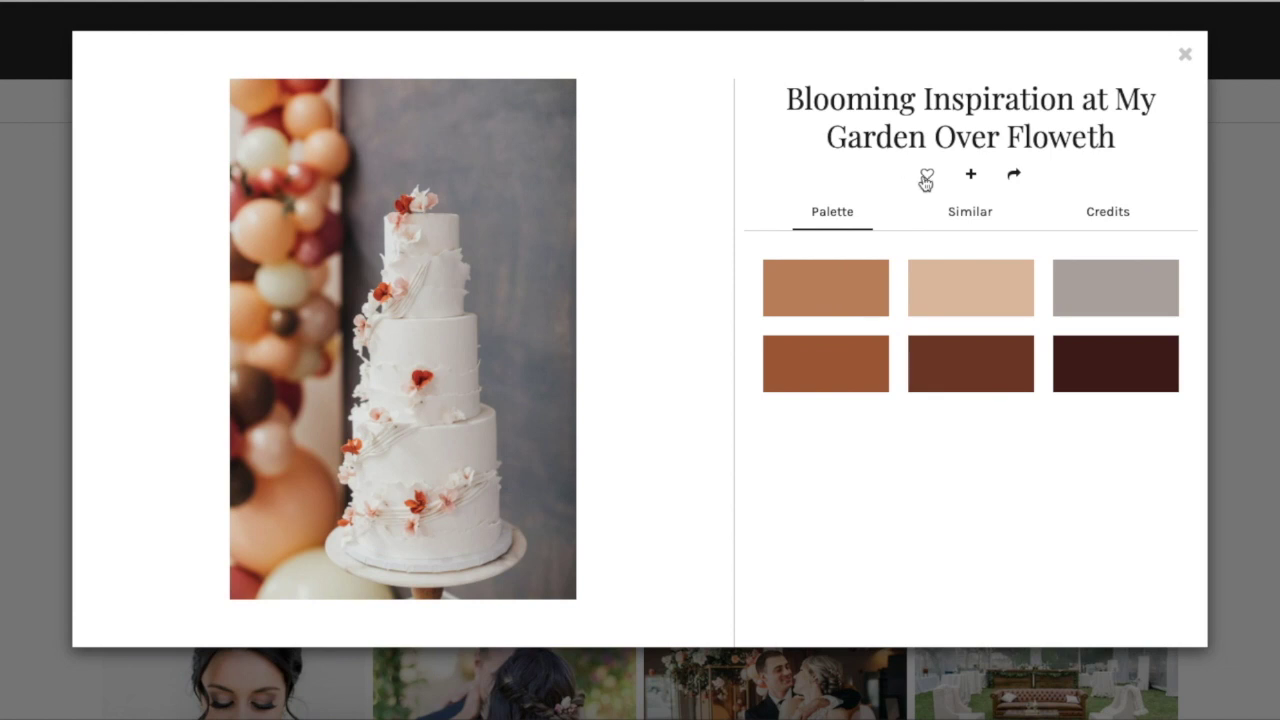
{"action": "left_click", "coordinate": [972, 176]}
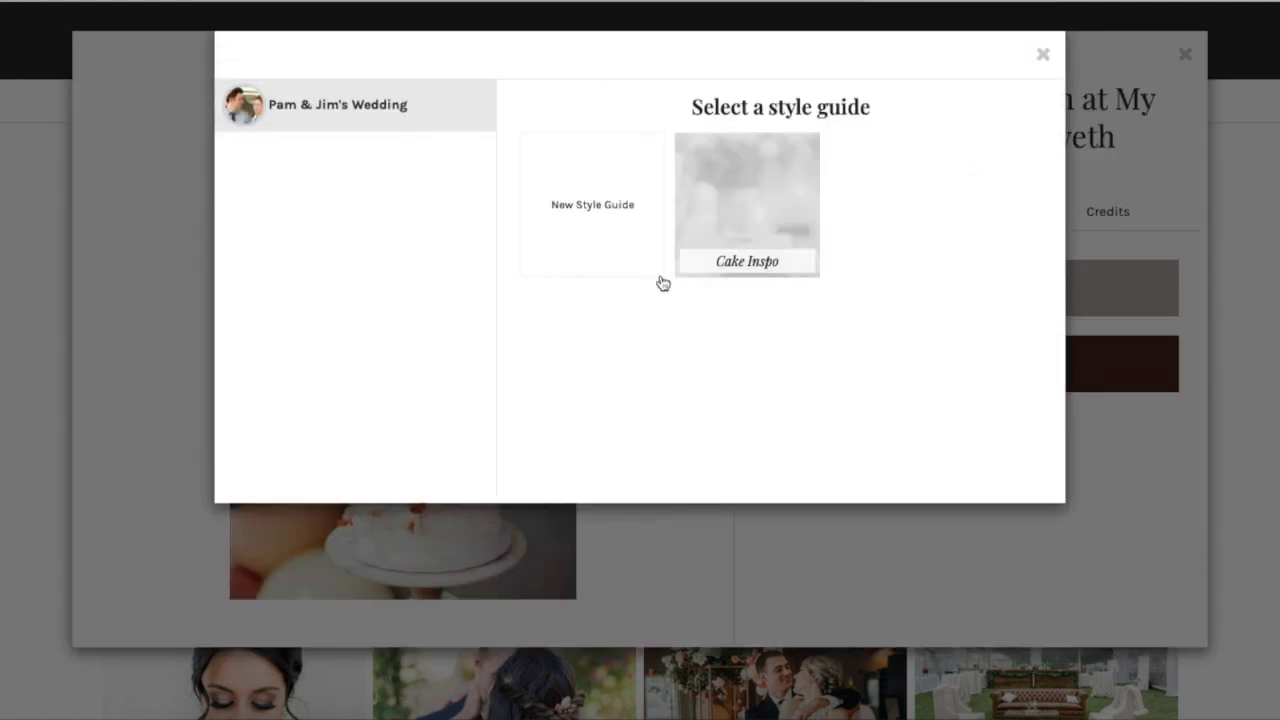
{"action": "left_click", "coordinate": [742, 246]}
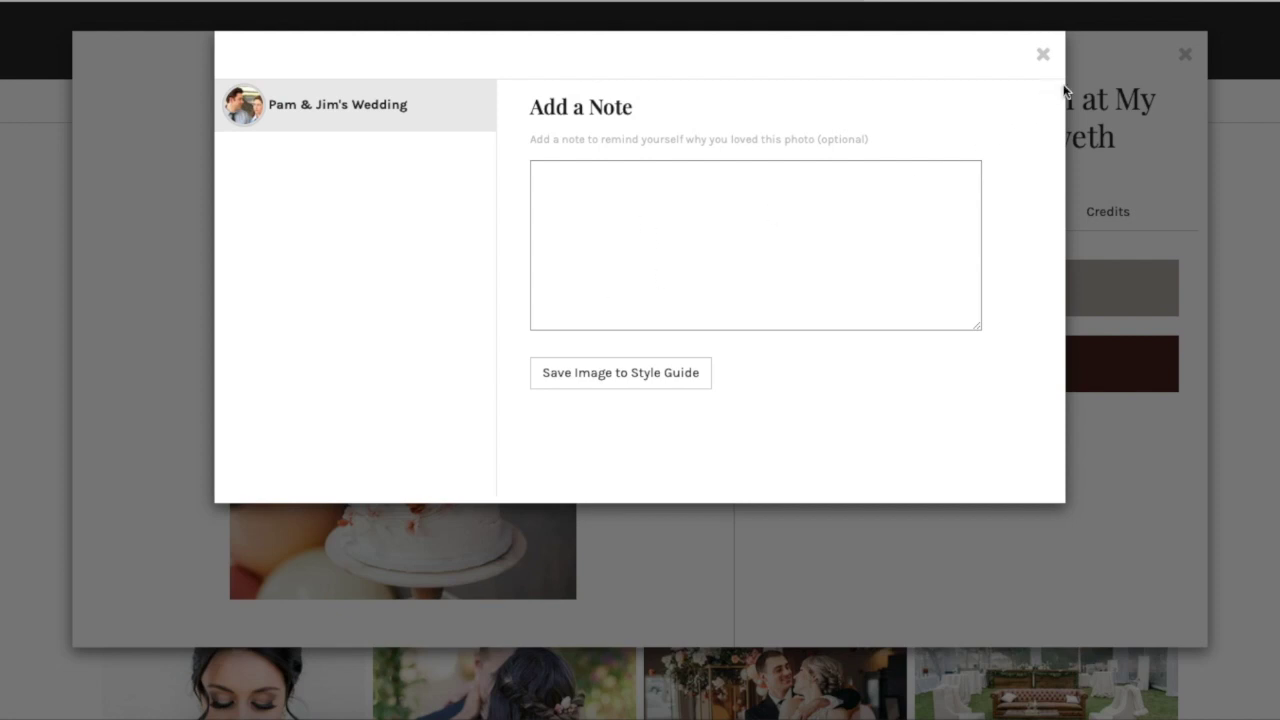
{"action": "left_click", "coordinate": [604, 375]}
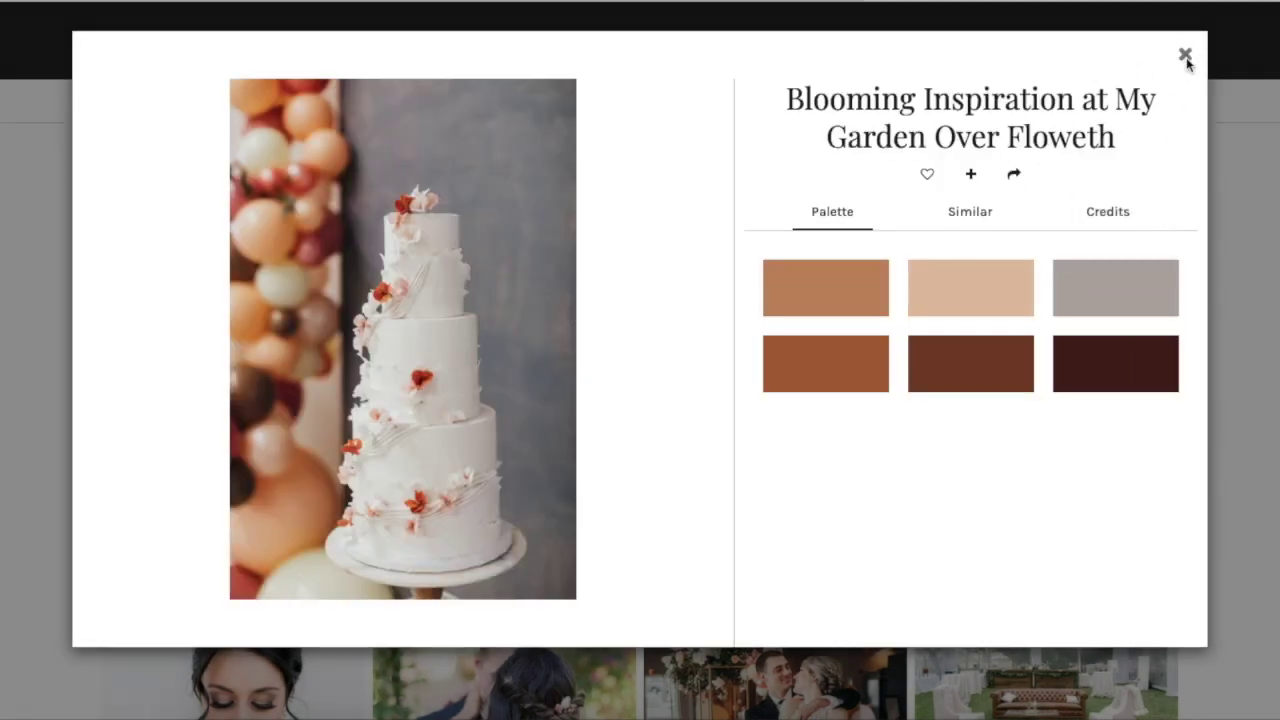
{"action": "left_click", "coordinate": [1180, 62]}
{"action": "scroll", "coordinate": [848, 613], "scroll_direction": "down", "scroll_amount": 5}
{"action": "scroll", "coordinate": [848, 612], "scroll_direction": "up", "scroll_amount": 2}
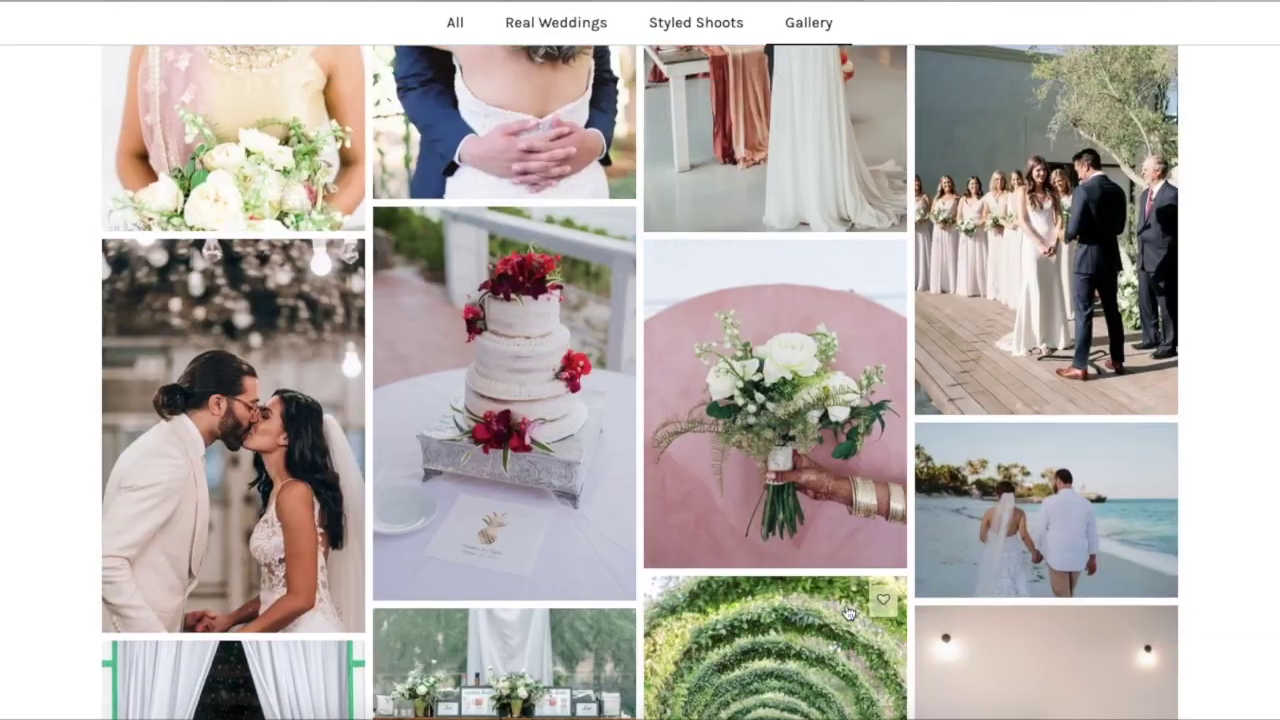
{"action": "scroll", "coordinate": [614, 202], "scroll_direction": "down", "scroll_amount": 1}
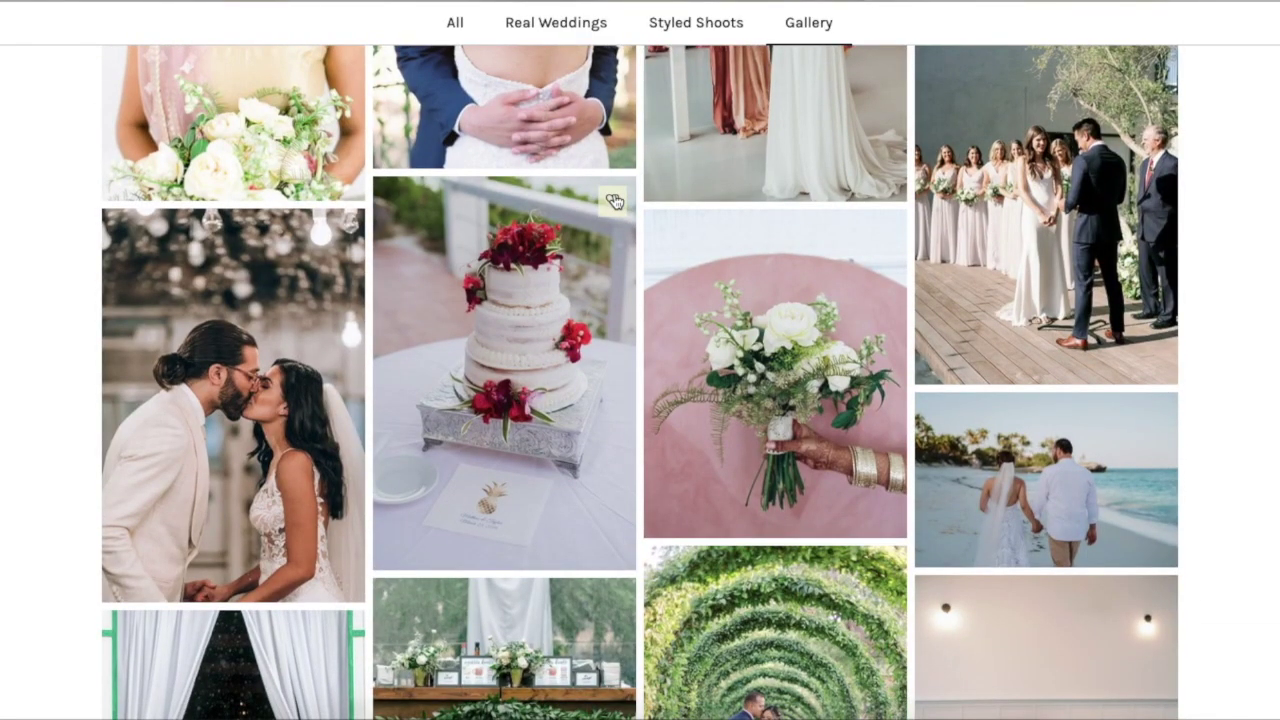
- Save a second cake photo to Cake Inspo and return to the gallery
{"action": "left_click", "coordinate": [560, 352]}
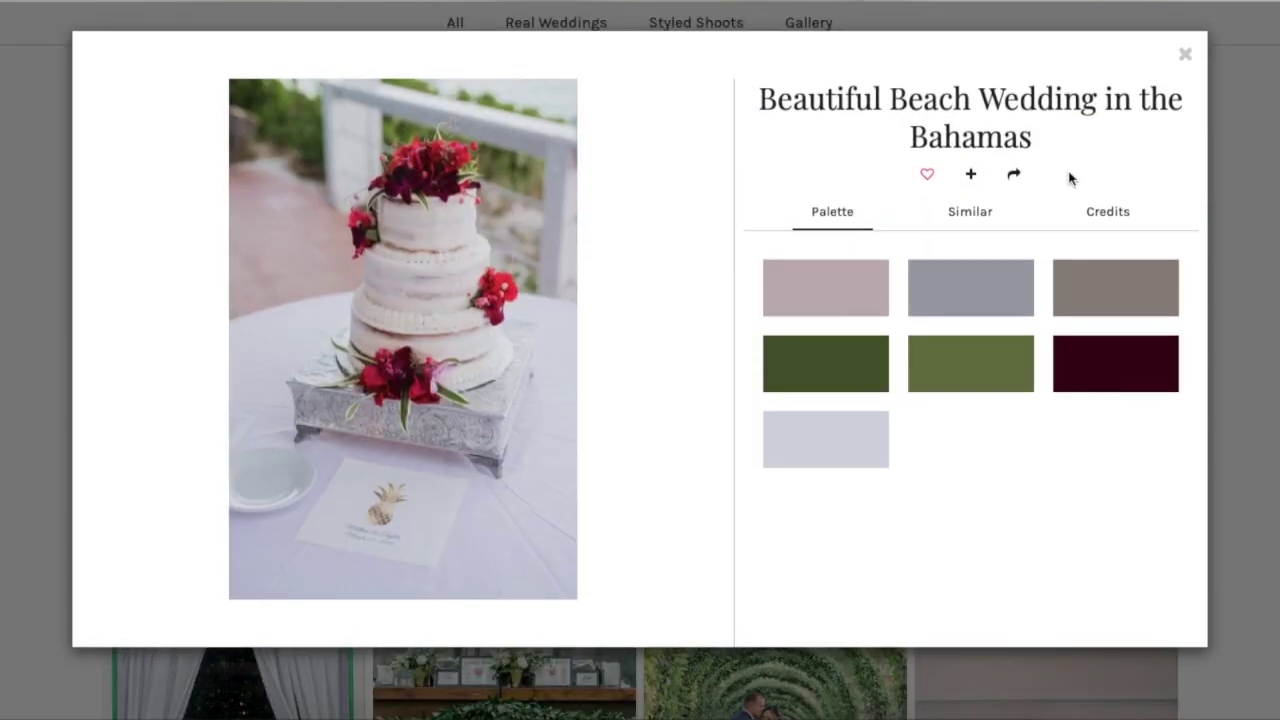
{"action": "left_click", "coordinate": [971, 175]}
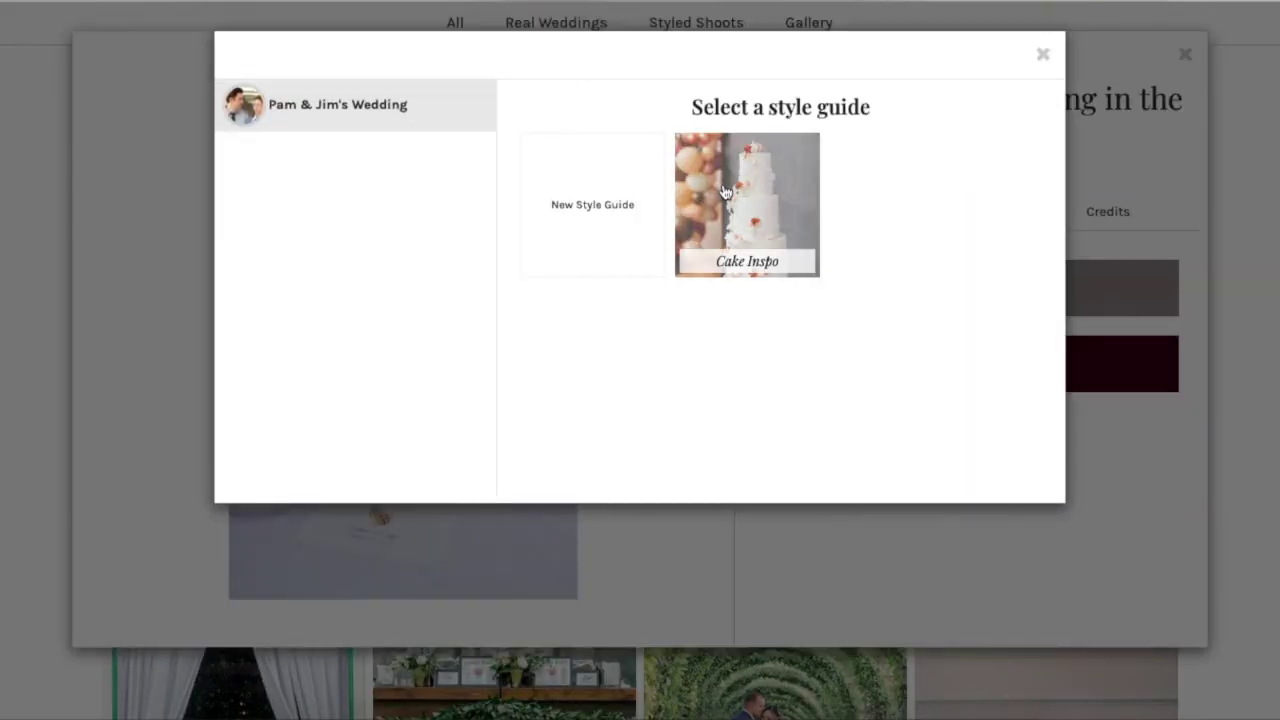
{"action": "left_click", "coordinate": [818, 218]}
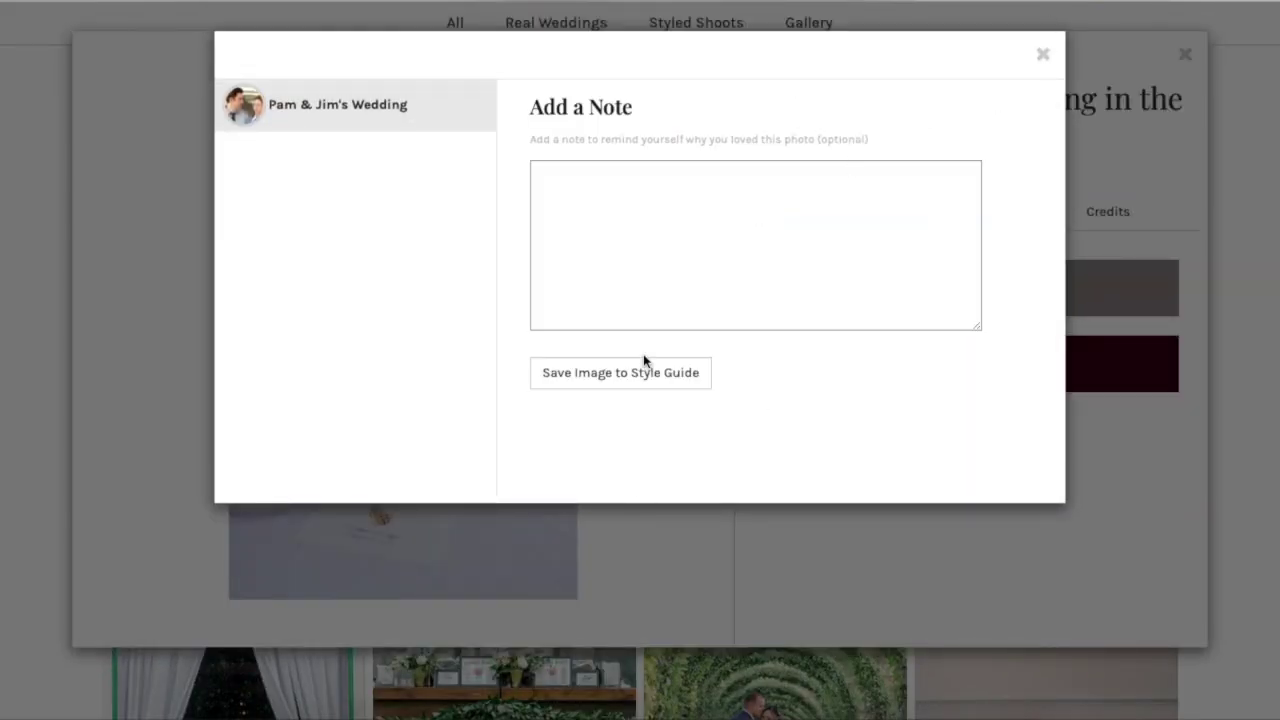
{"action": "left_click", "coordinate": [647, 388]}
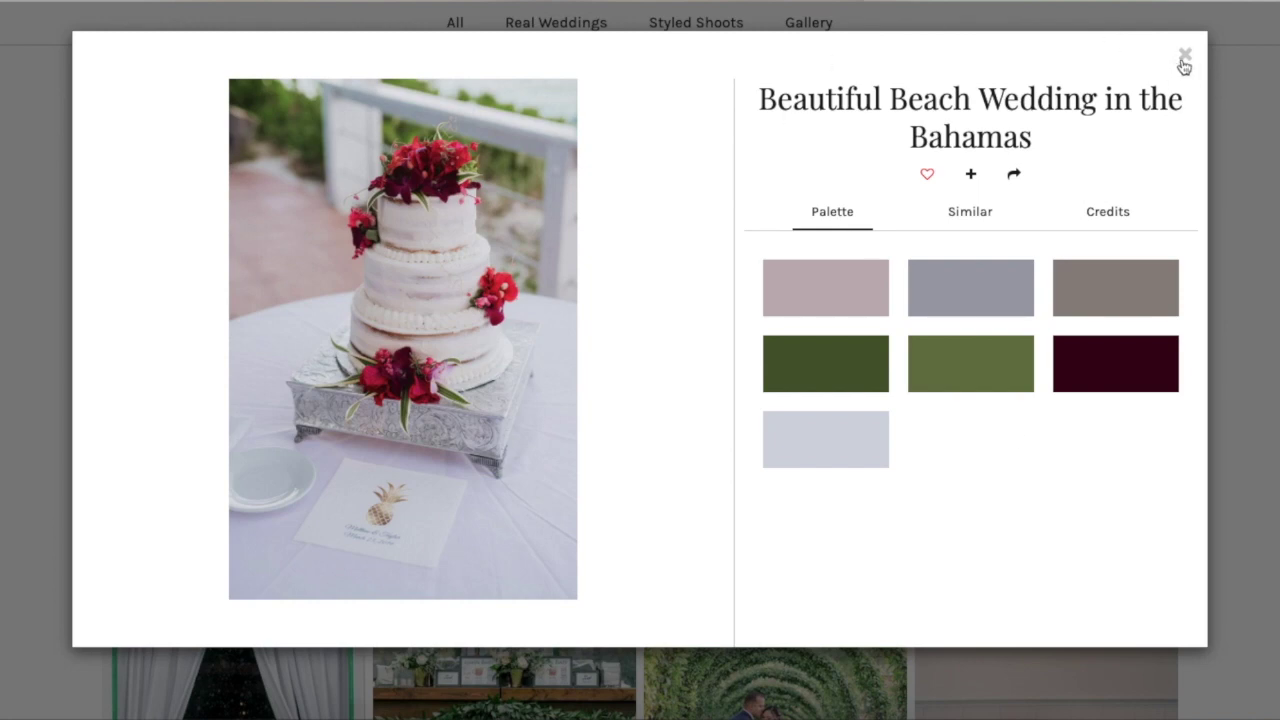
{"action": "left_click", "coordinate": [1183, 57]}
{"action": "scroll", "coordinate": [665, 470], "scroll_direction": "down", "scroll_amount": 3}
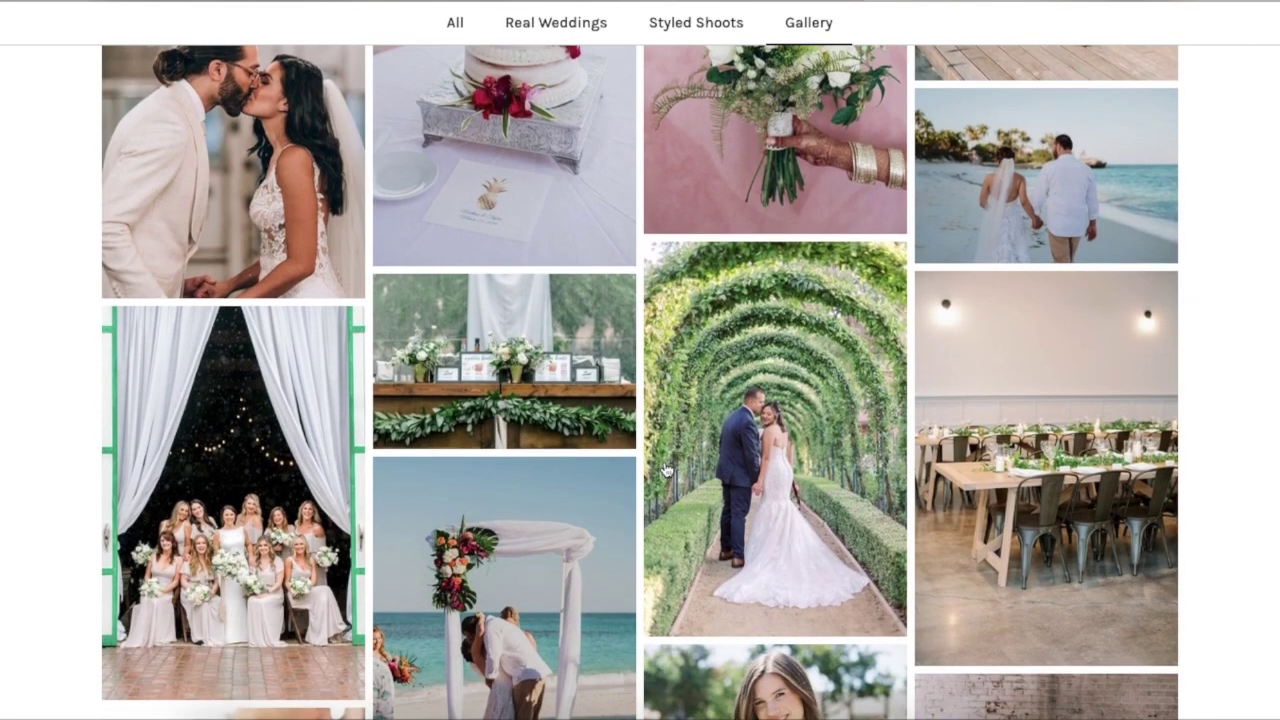
{"action": "scroll", "coordinate": [665, 470], "scroll_direction": "up", "scroll_amount": 1}
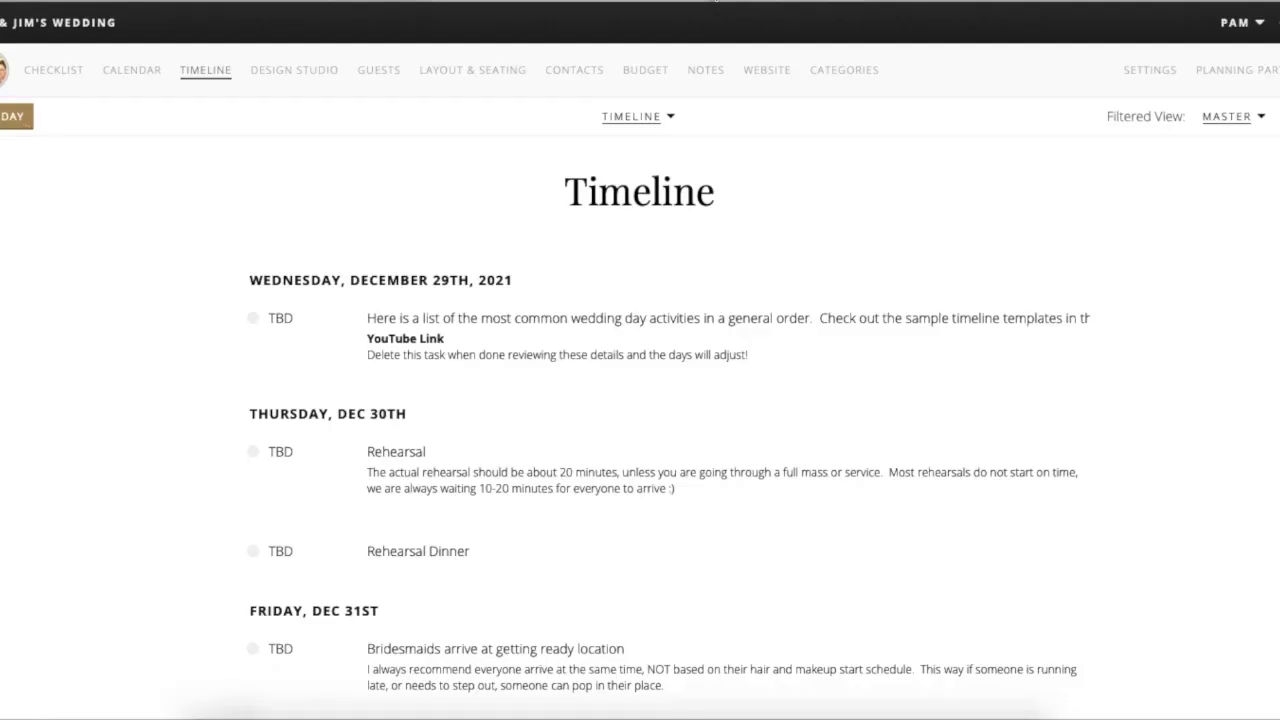
- In Design Studio, view the Cake Inspo style guide, then go to the Palettes page
{"action": "left_click", "coordinate": [300, 64]}
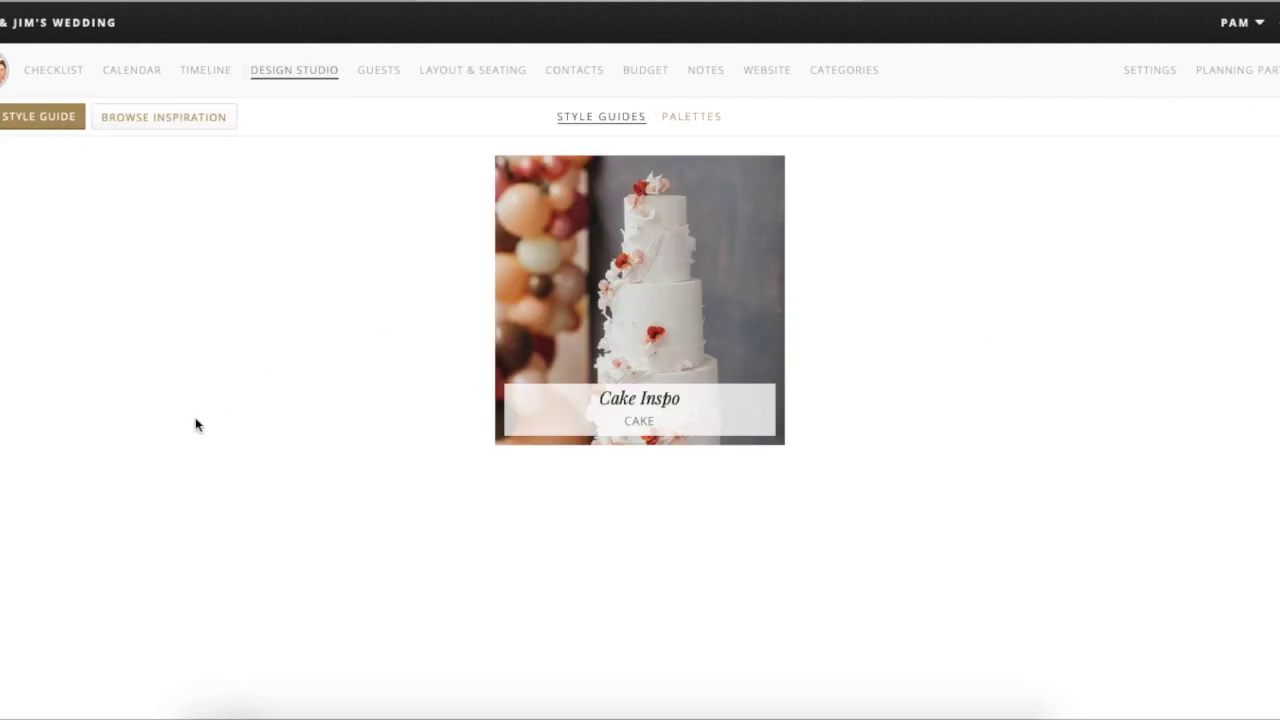
{"action": "mouse_move", "coordinate": [549, 337]}
{"action": "left_click", "coordinate": [688, 272]}
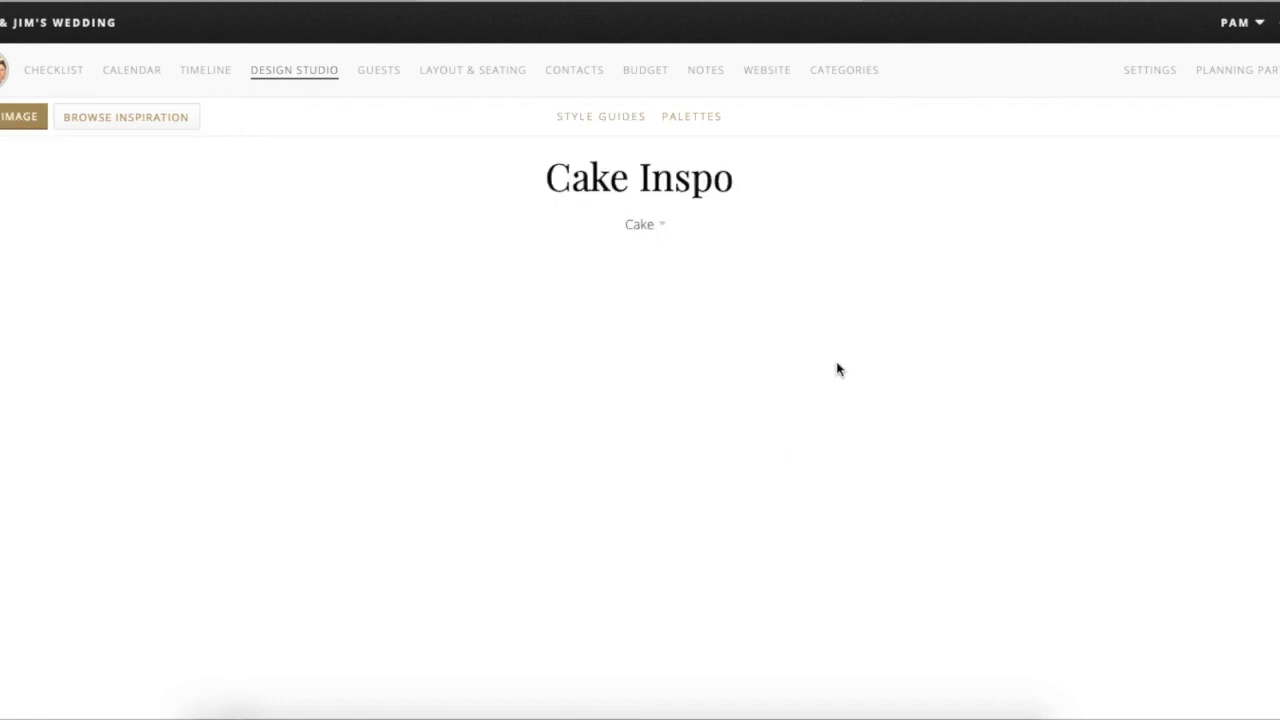
{"action": "mouse_move", "coordinate": [318, 410]}
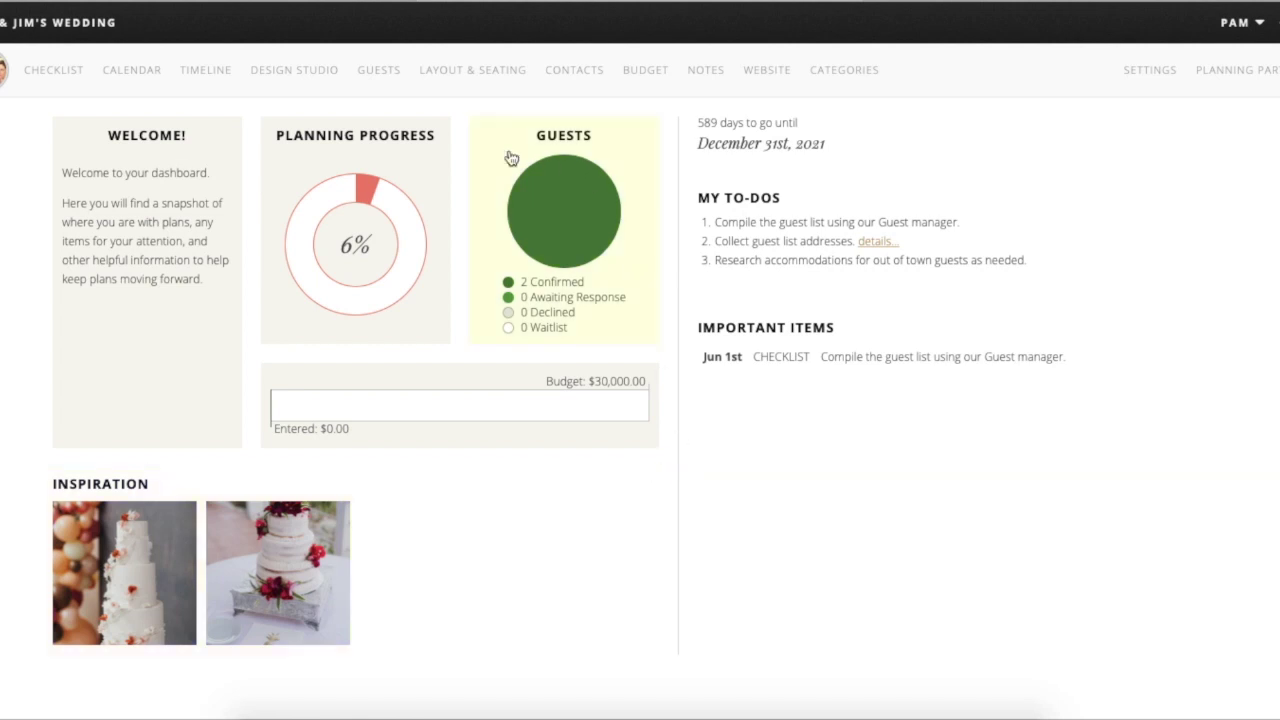
{"action": "left_click", "coordinate": [290, 88]}
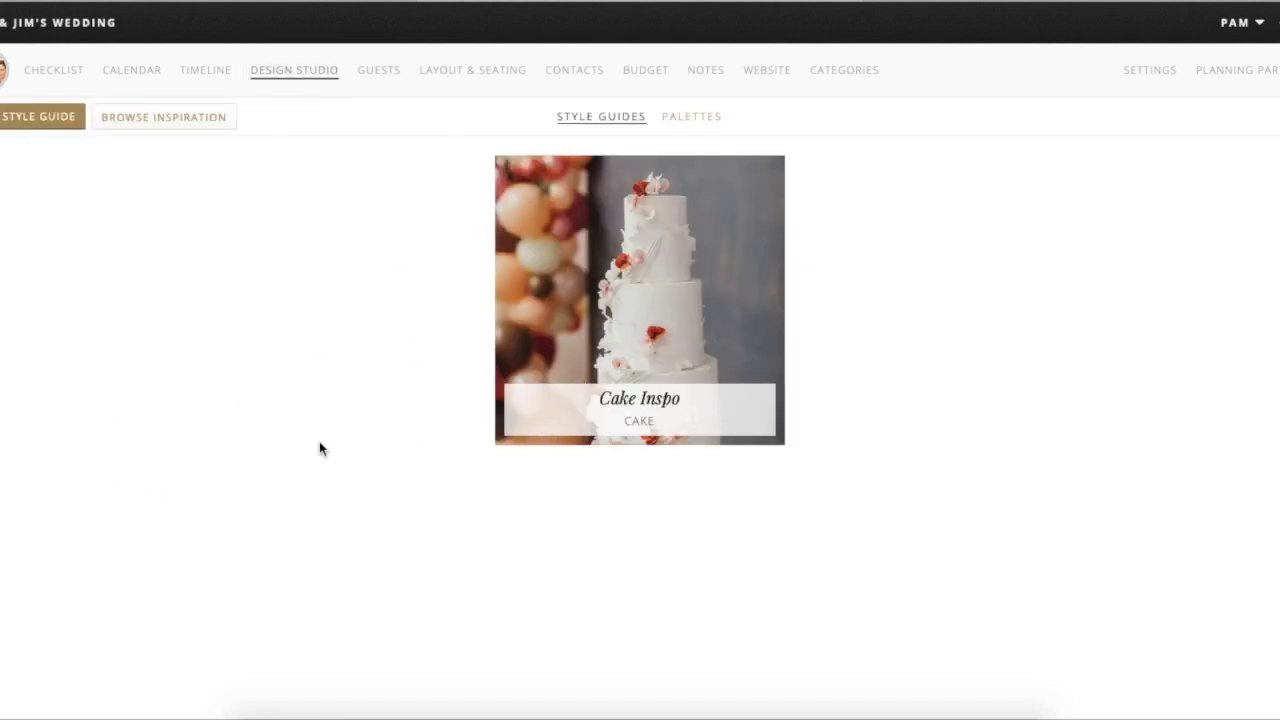
{"action": "left_click", "coordinate": [710, 120]}
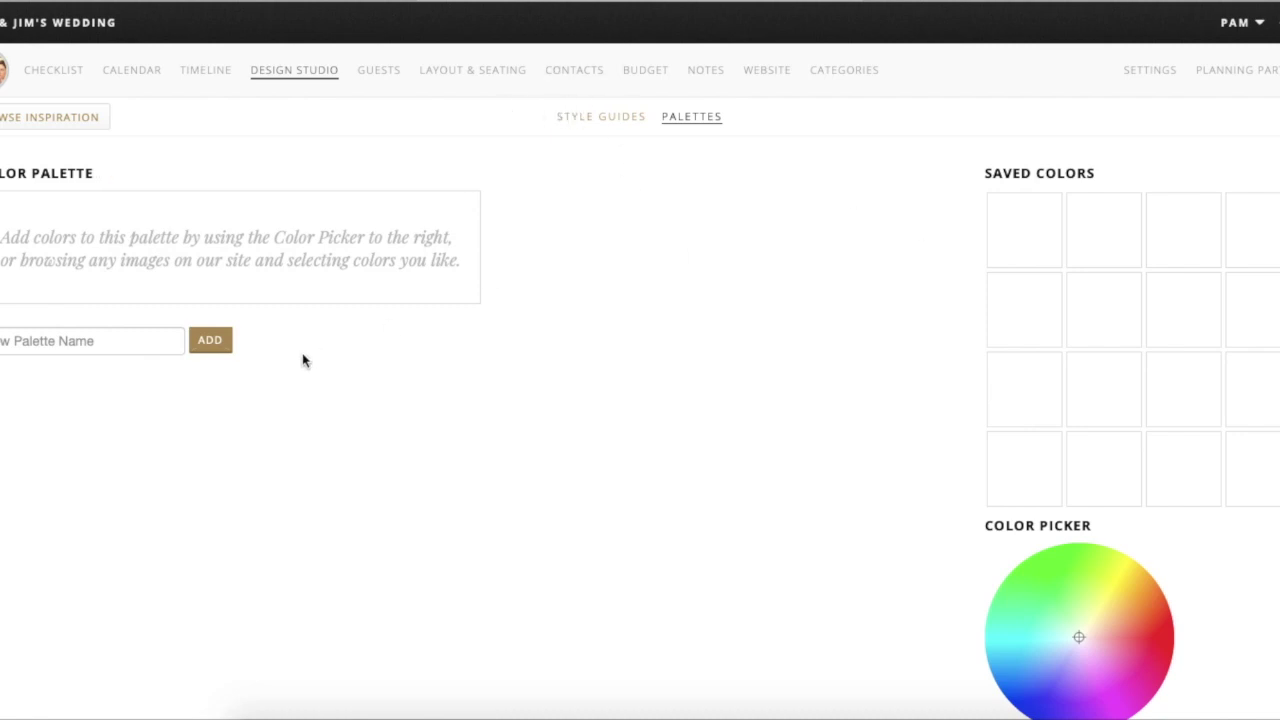
- Open and dismiss the style guides' download and share options, then go to the Guests list
{"action": "left_click", "coordinate": [619, 118]}
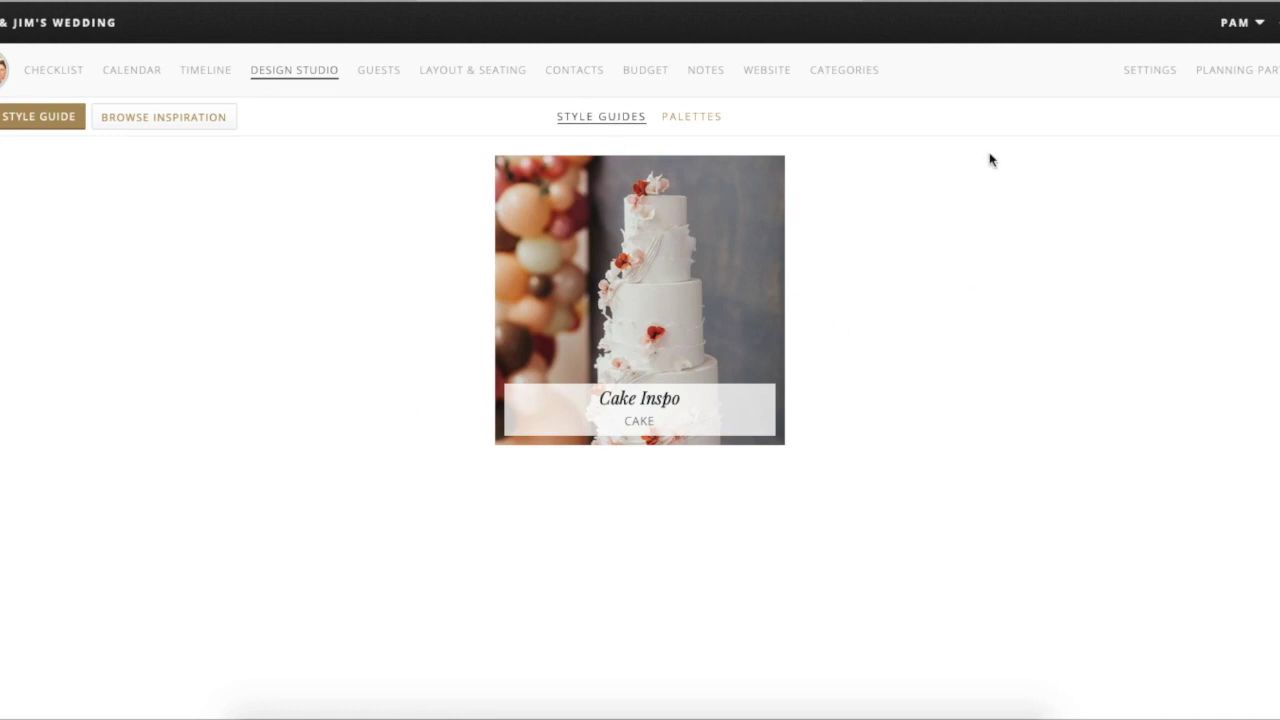
{"action": "left_click", "coordinate": [1270, 118]}
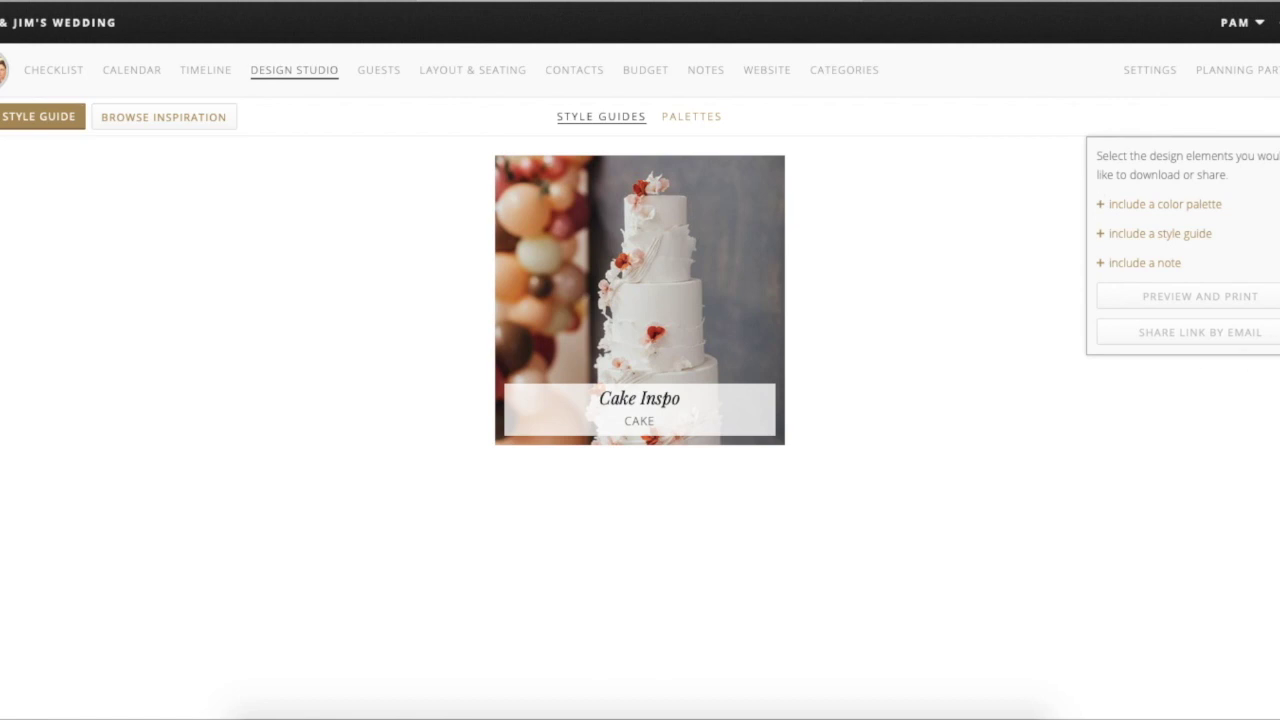
{"action": "left_click", "coordinate": [1012, 355]}
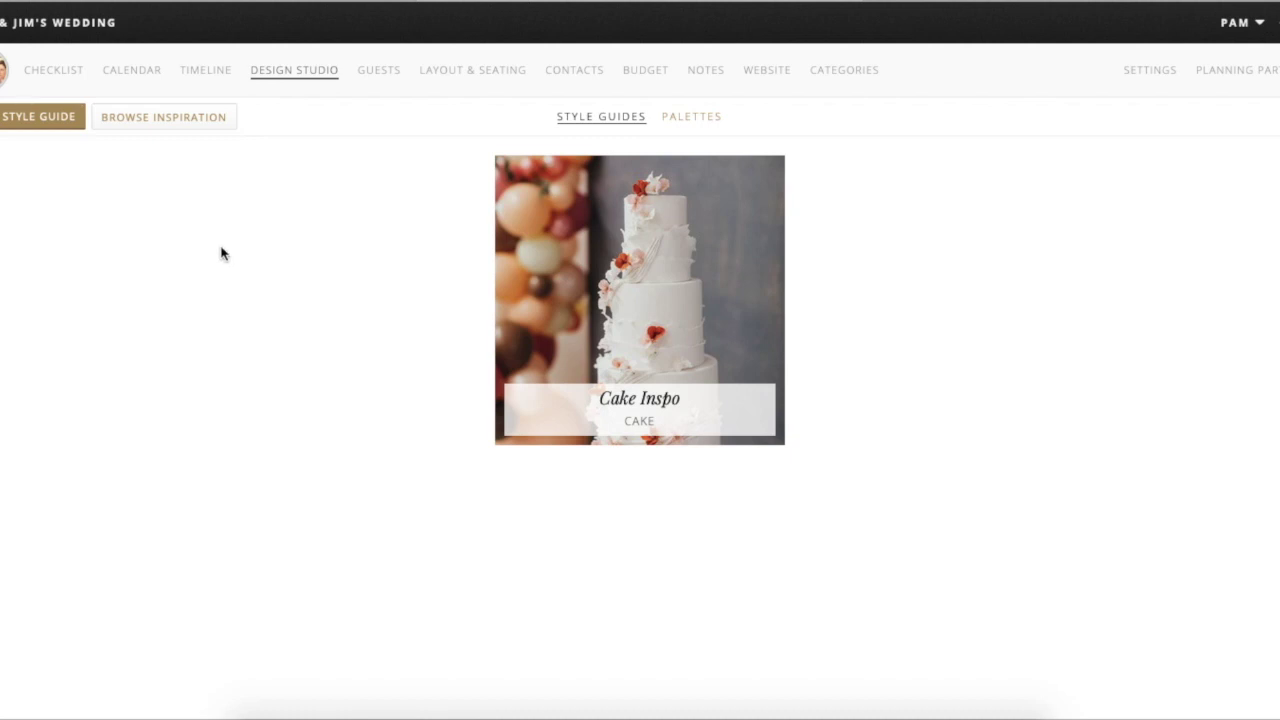
{"action": "left_click", "coordinate": [376, 72]}
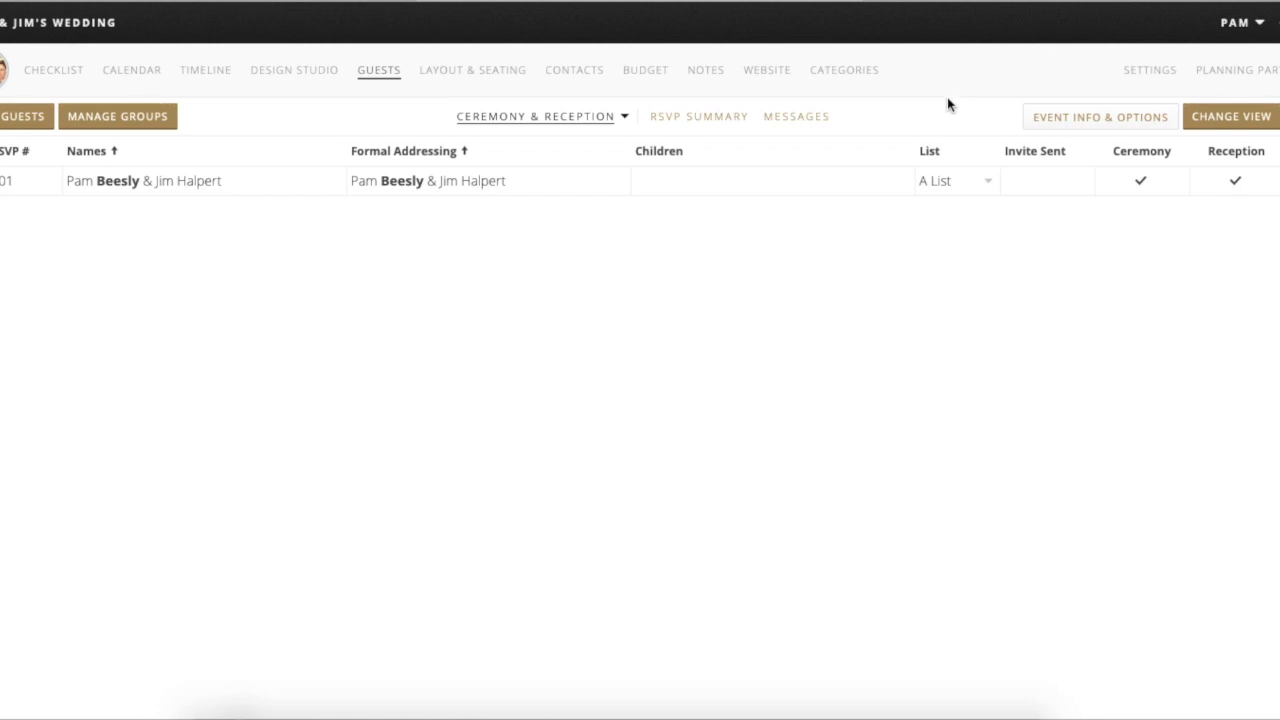
- Set the Ceremony & Reception event's location to Reception
{"action": "left_click", "coordinate": [1060, 120]}
{"action": "left_click", "coordinate": [1022, 201]}
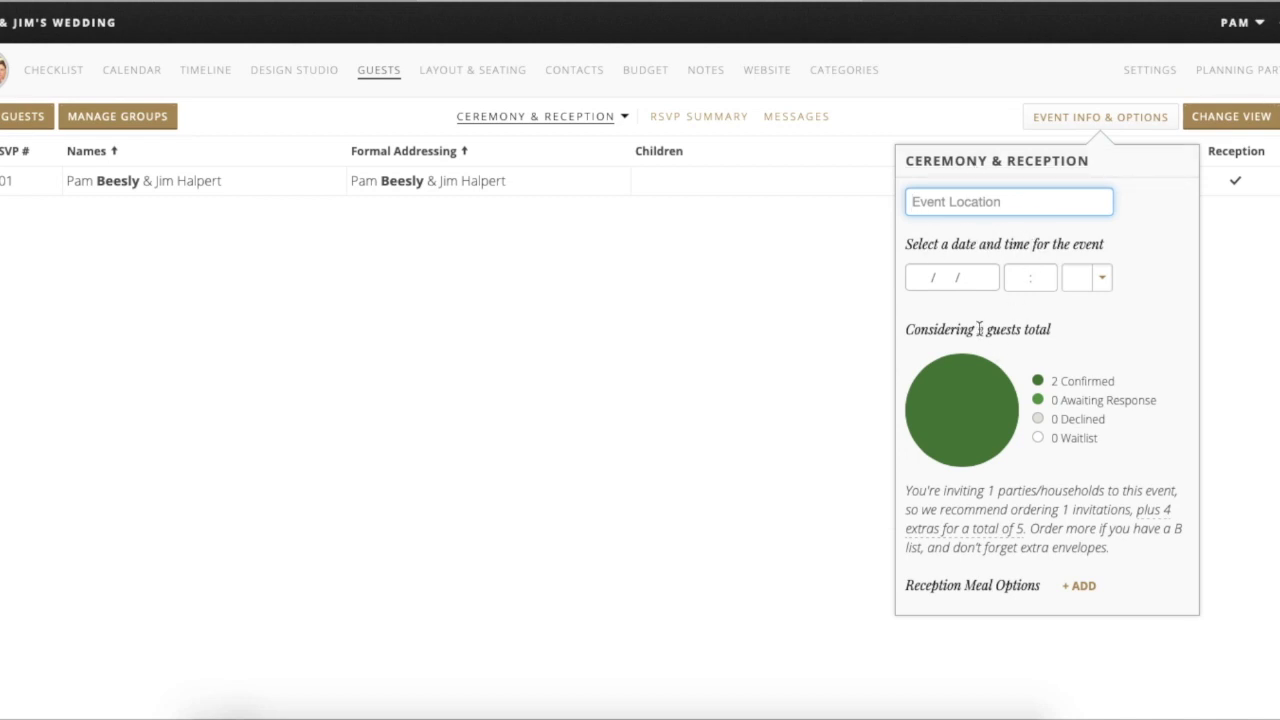
{"action": "type", "text": "Reception"}
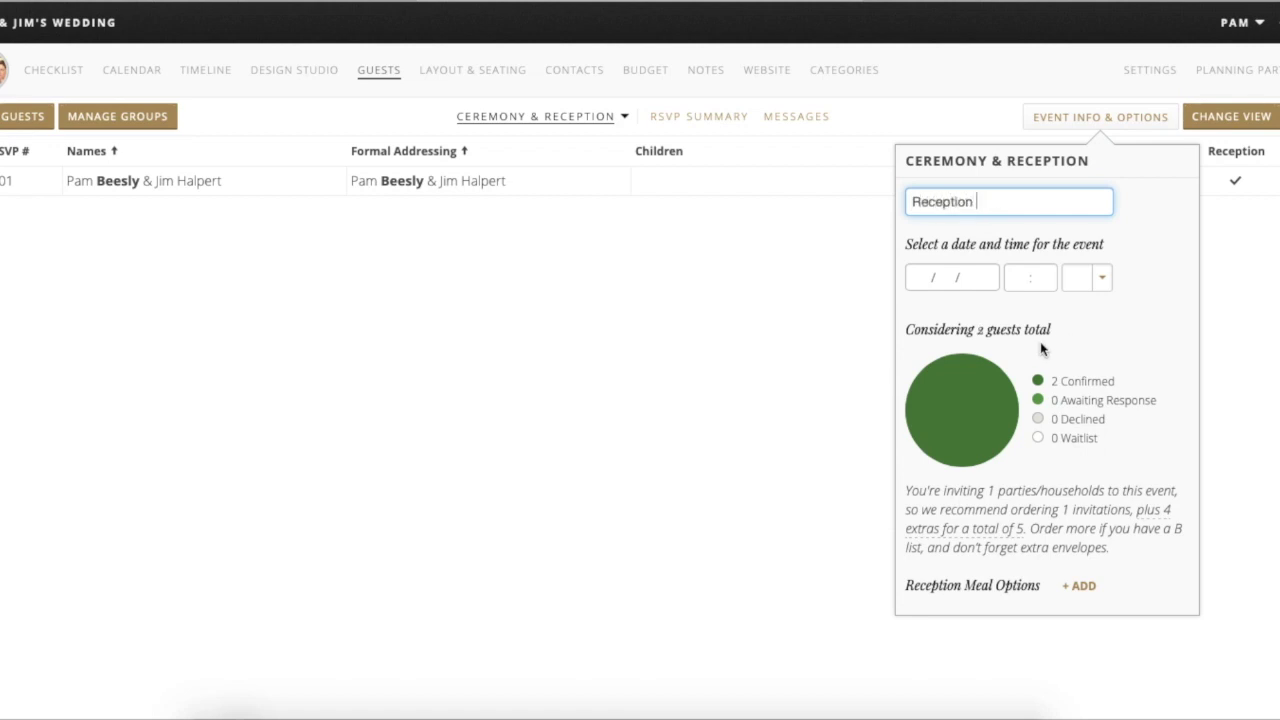
- Set the event date to December 31, 2021
{"action": "left_click", "coordinate": [976, 285]}
{"action": "left_click", "coordinate": [1005, 319]}
{"action": "left_click", "coordinate": [1005, 319]}
{"action": "left_click", "coordinate": [1005, 319]}
{"action": "left_click", "coordinate": [1005, 319]}
{"action": "left_click", "coordinate": [1005, 319]}
{"action": "left_click", "coordinate": [1005, 319]}
{"action": "left_click", "coordinate": [1005, 319]}
{"action": "left_click", "coordinate": [1005, 319]}
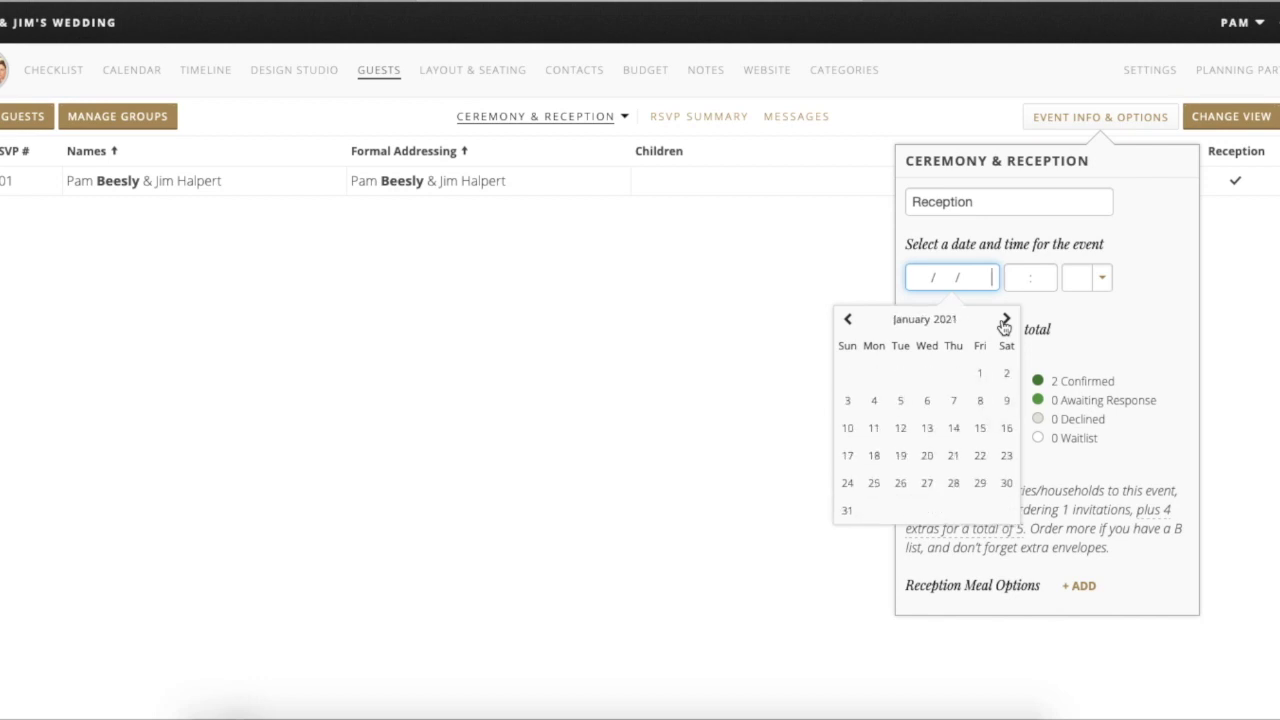
{"action": "triple_click", "coordinate": [1005, 319]}
{"action": "triple_click", "coordinate": [1005, 319]}
{"action": "triple_click", "coordinate": [1005, 319]}
{"action": "double_click", "coordinate": [1005, 319]}
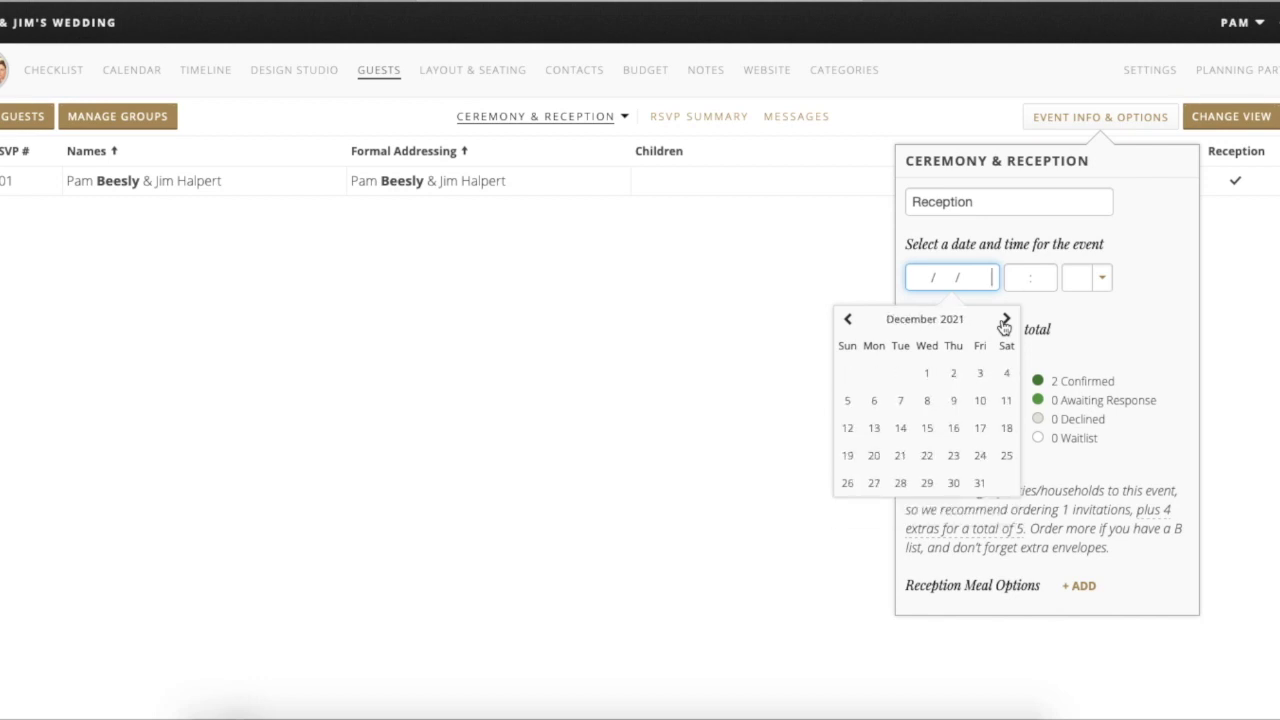
{"action": "left_click", "coordinate": [980, 483]}
- Set the event time to 6:00 PM
{"action": "left_click", "coordinate": [1039, 285]}
{"action": "type", "text": "6:00"}
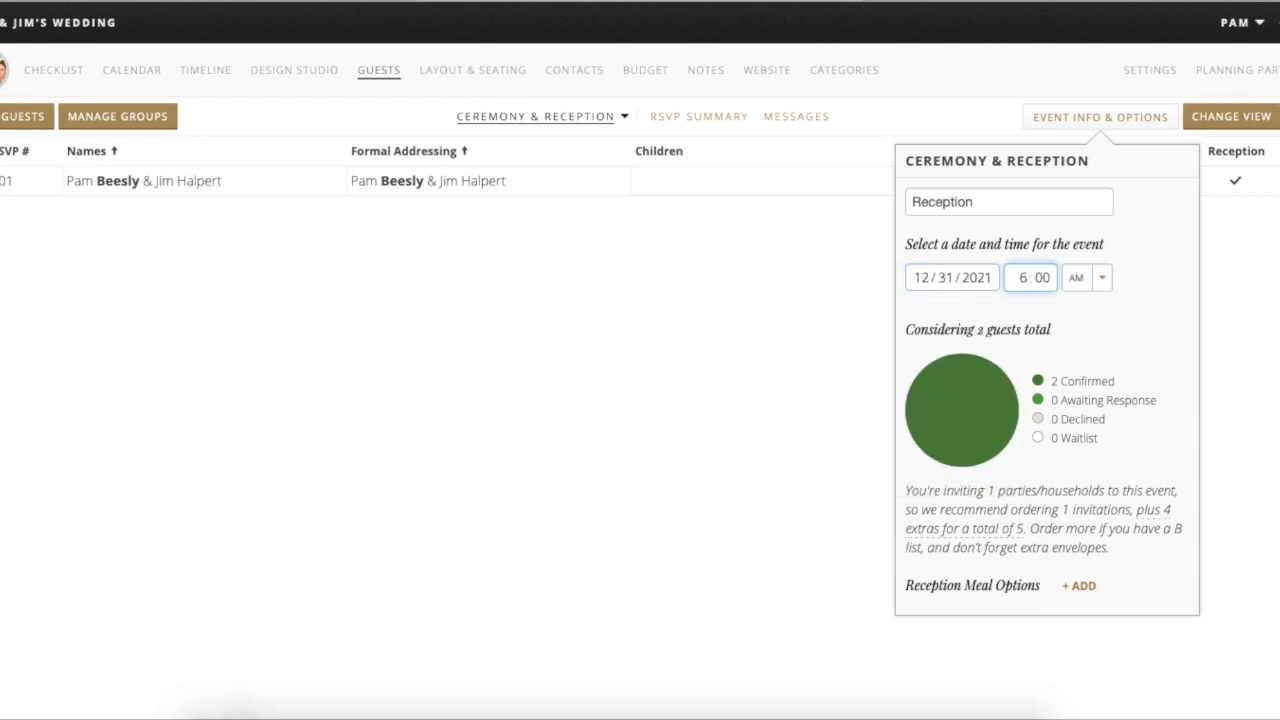
{"action": "left_click", "coordinate": [1103, 277]}
{"action": "left_click", "coordinate": [1082, 298]}
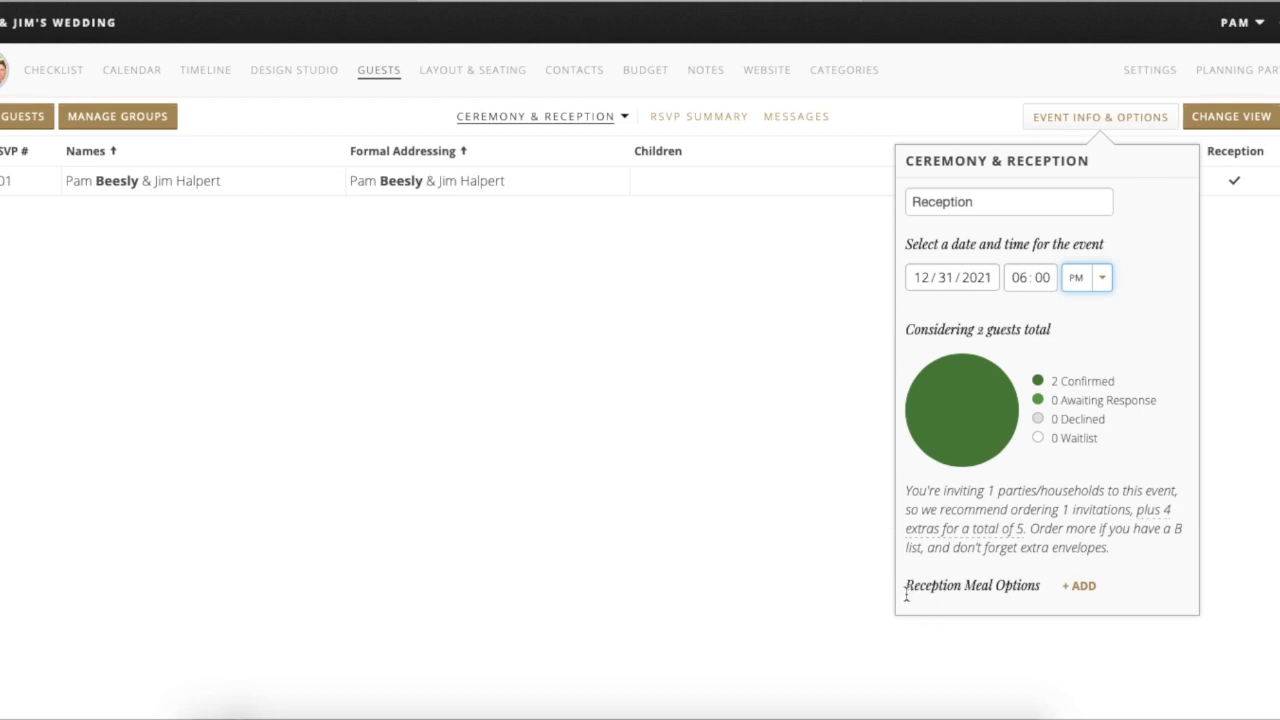
- Add Beef, Chicken and Fish as reception meal options
{"action": "left_click", "coordinate": [1083, 587]}
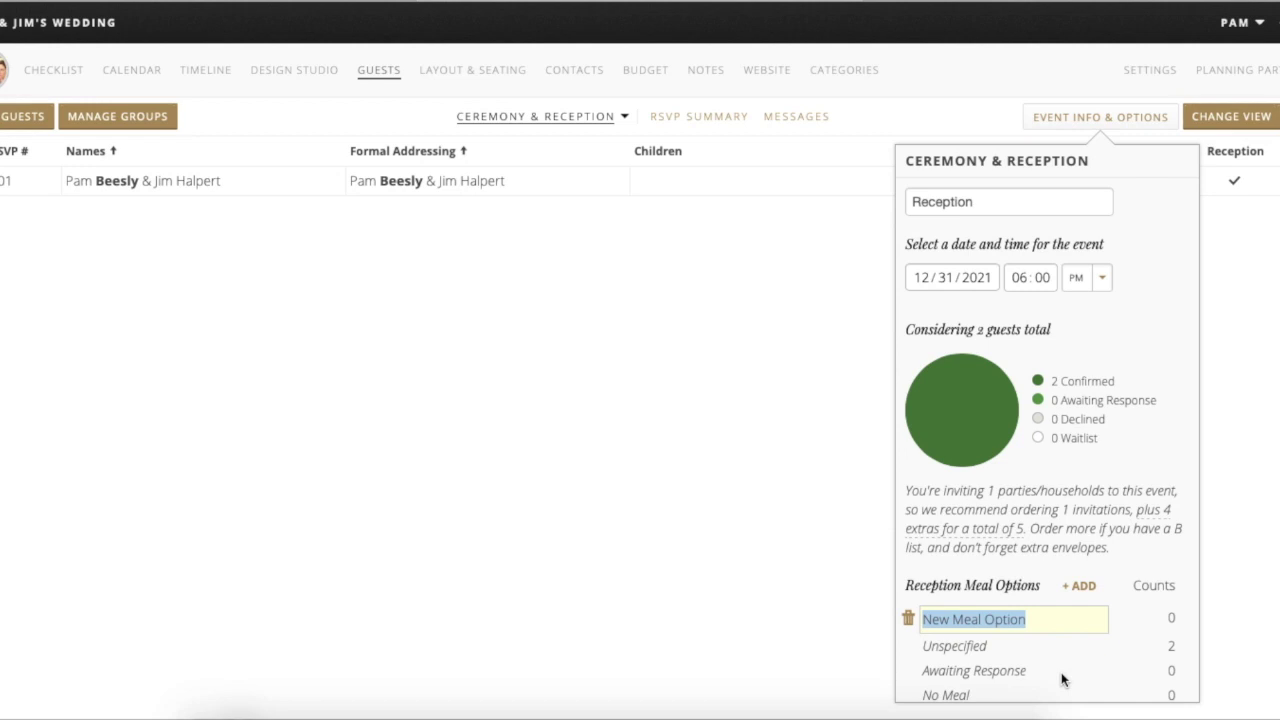
{"action": "type", "text": "Beef"}
{"action": "key", "text": "Return"}
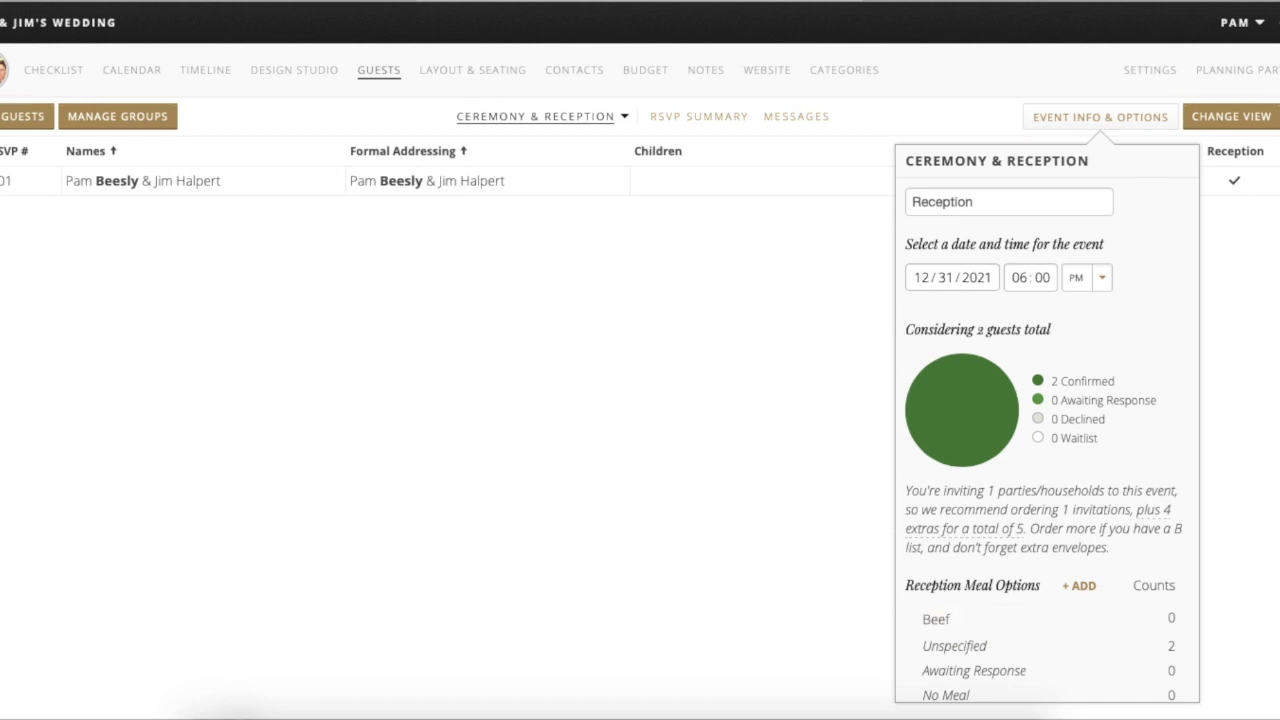
{"action": "left_click", "coordinate": [1079, 587]}
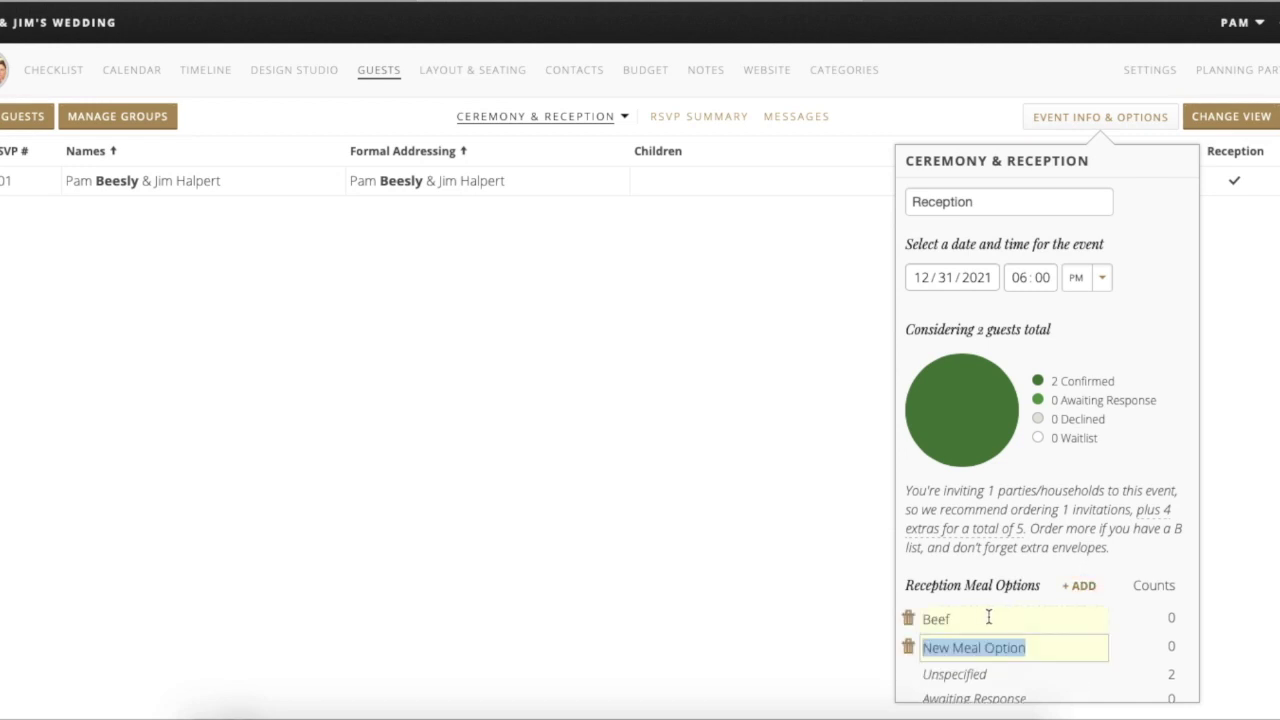
{"action": "type", "text": "Chicken"}
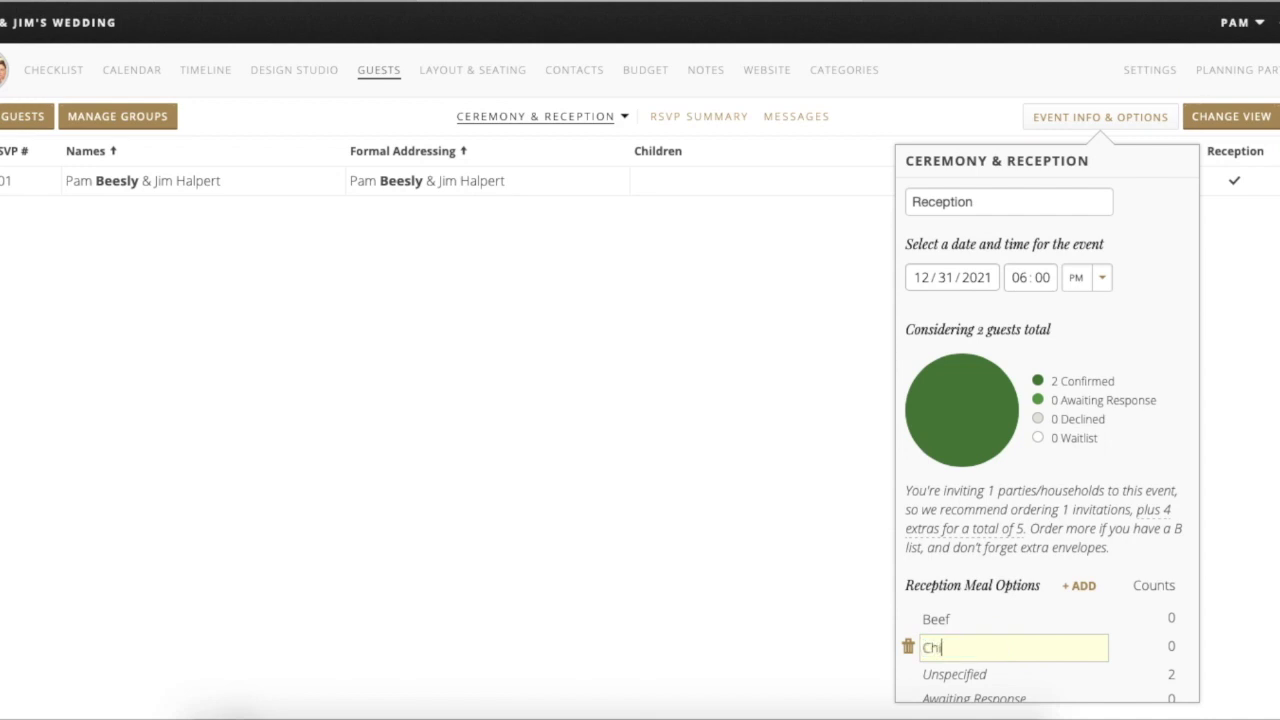
{"action": "left_click", "coordinate": [1082, 586]}
{"action": "type", "text": "Fish"}
{"action": "key", "text": "Return"}
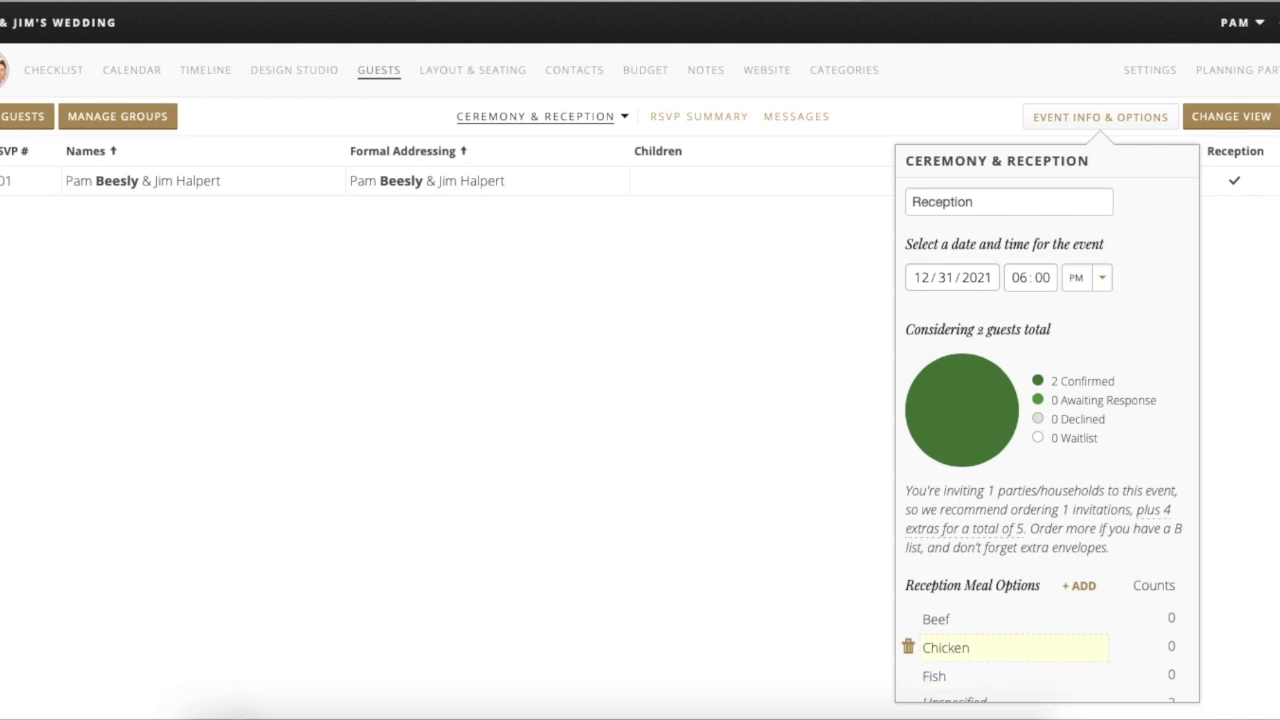
{"action": "scroll", "coordinate": [1008, 608], "scroll_direction": "down", "scroll_amount": 2}
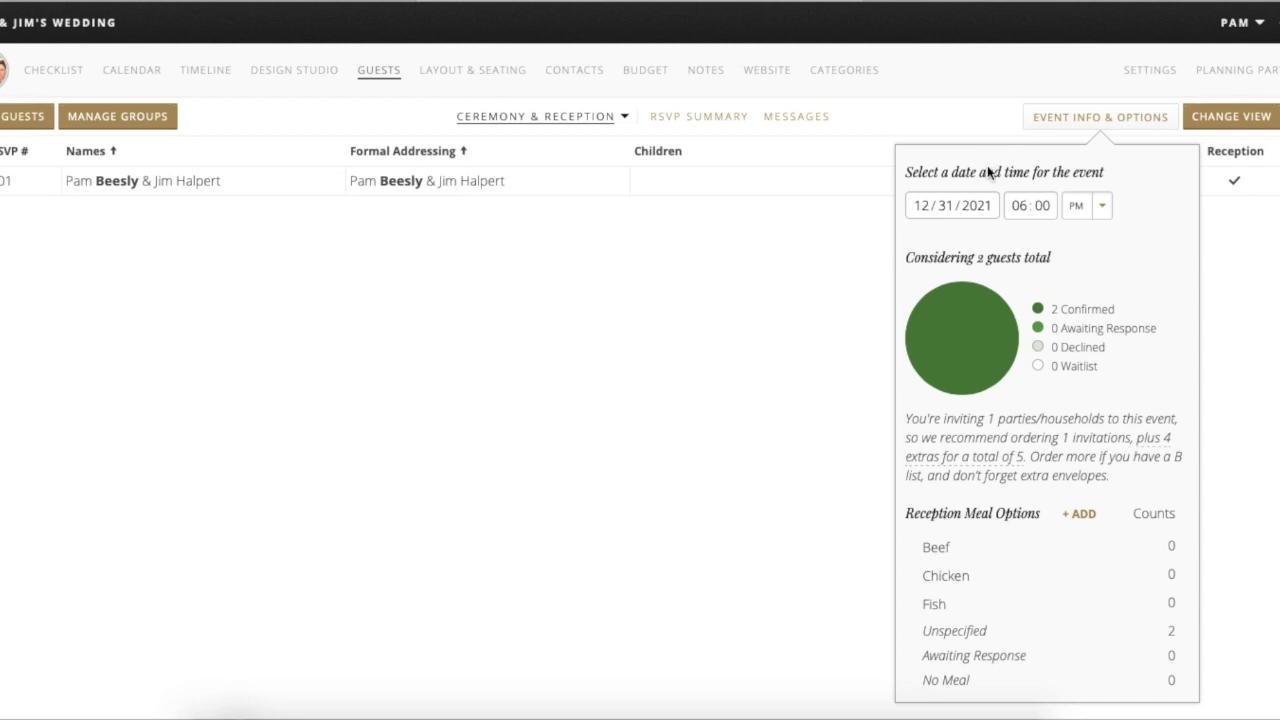
{"action": "left_click", "coordinate": [626, 119]}
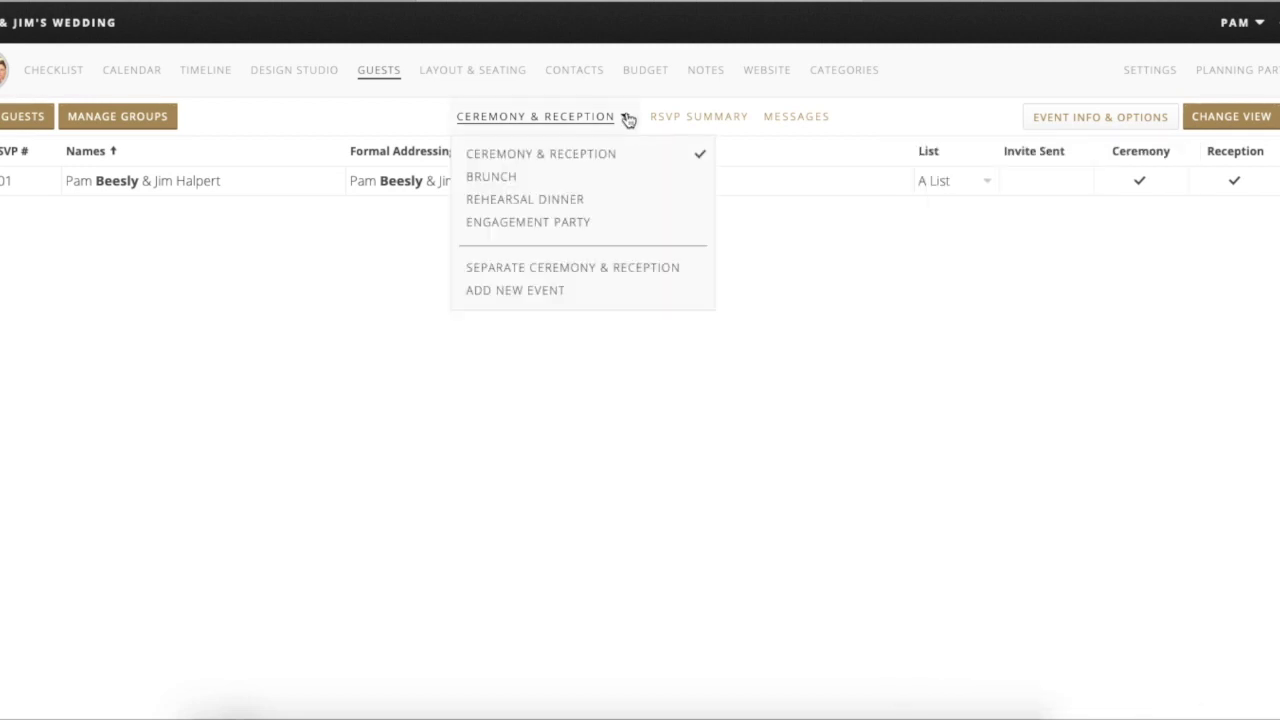
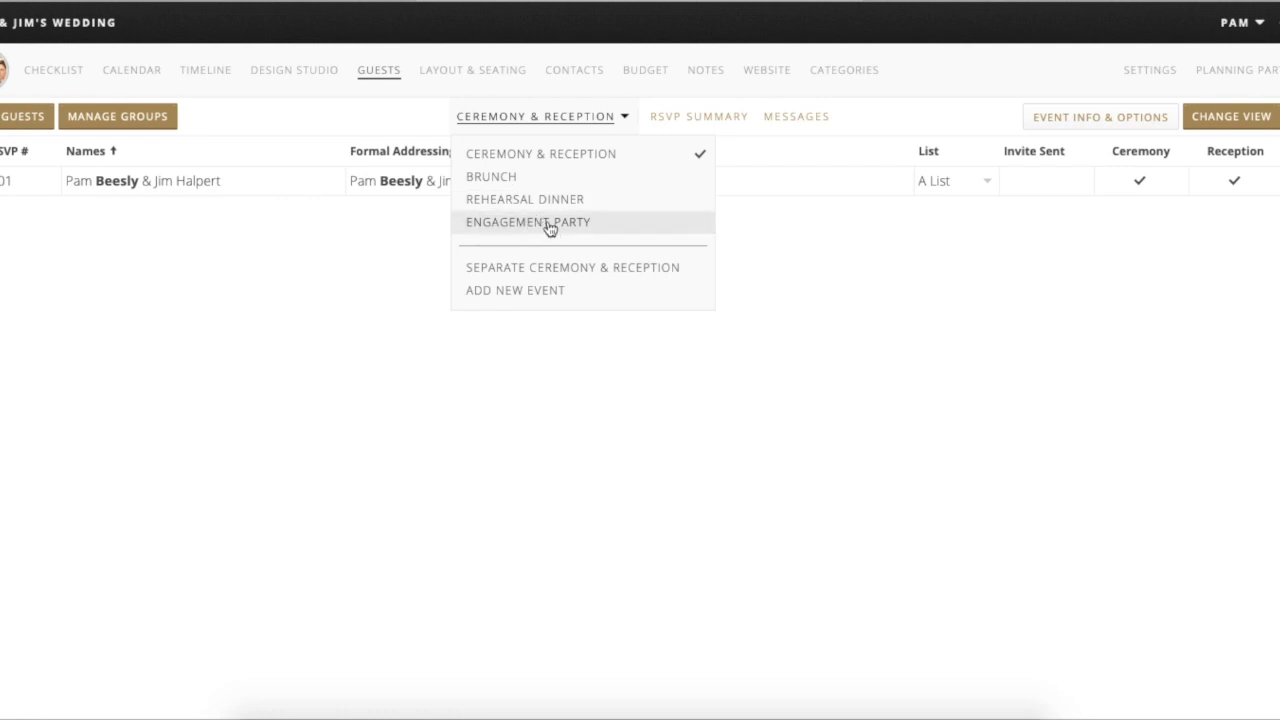
- Add a placeholder meal option named 'New Meal Option' to the Brunch event
{"action": "left_click", "coordinate": [520, 180]}
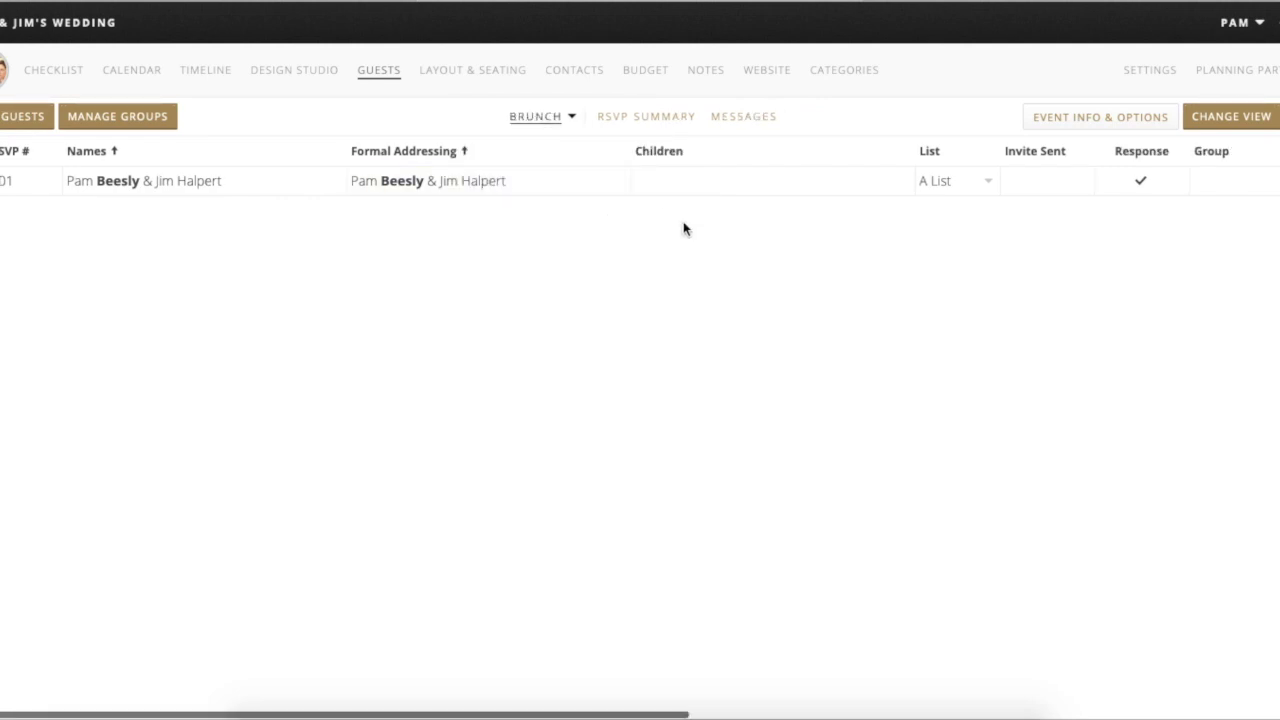
{"action": "left_click", "coordinate": [1063, 133]}
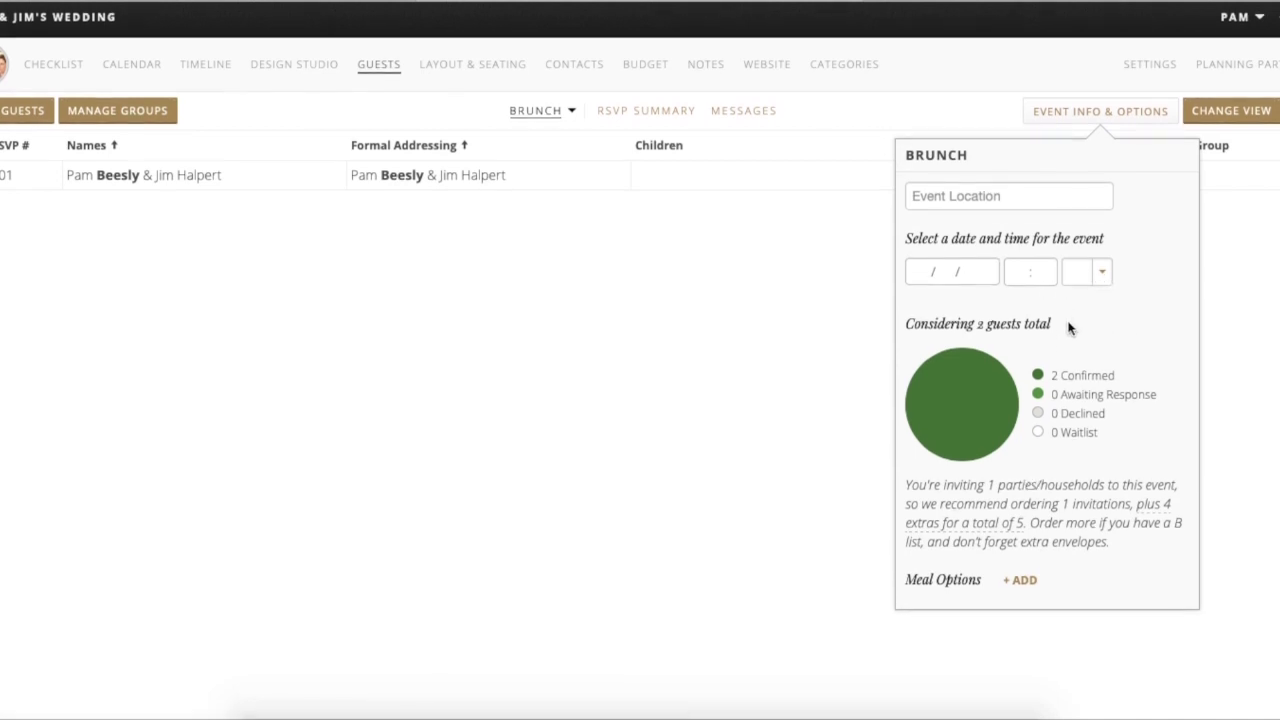
{"action": "left_click", "coordinate": [1022, 586]}
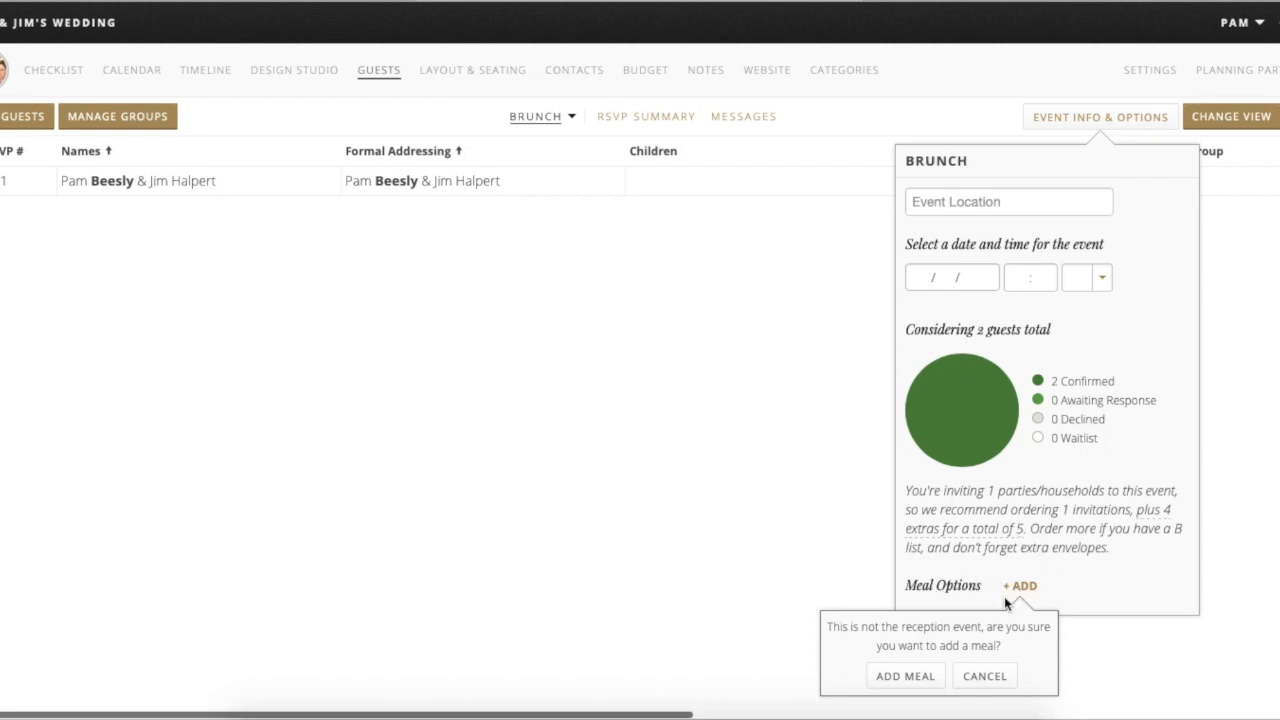
{"action": "left_click", "coordinate": [905, 680]}
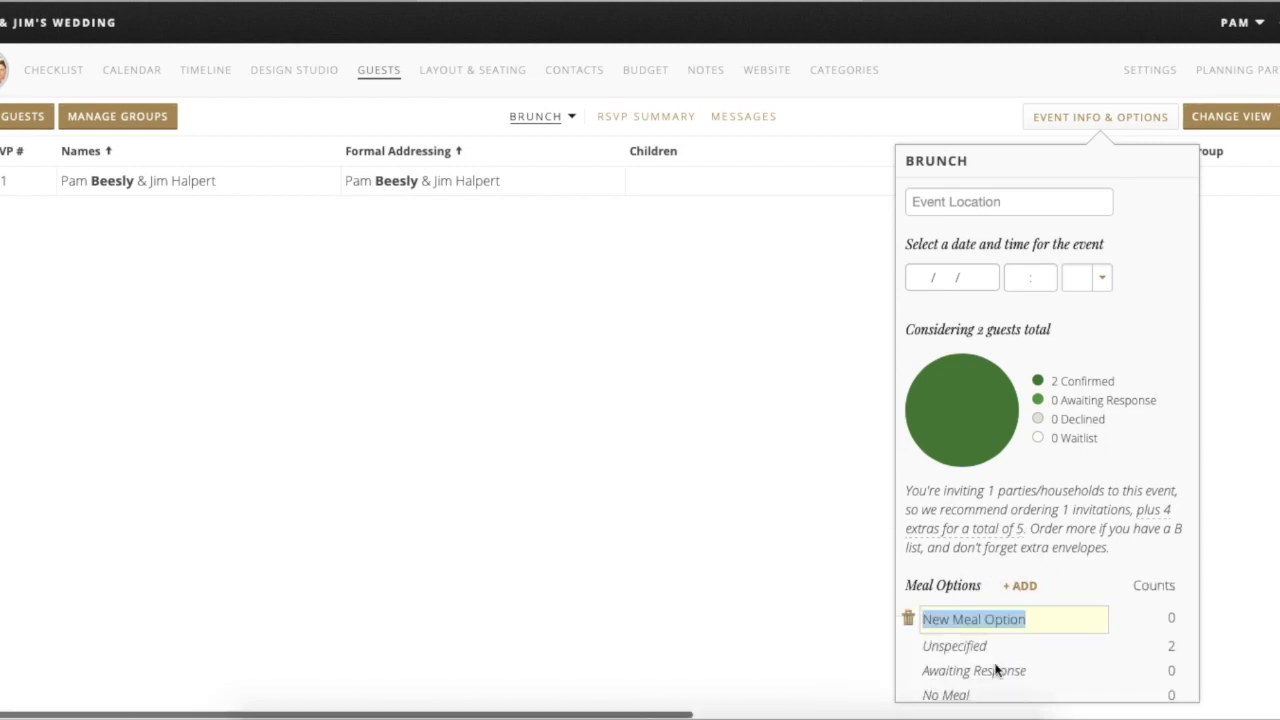
{"action": "scroll", "coordinate": [1046, 614], "scroll_direction": "down", "scroll_amount": 1}
{"action": "scroll", "coordinate": [1046, 616], "scroll_direction": "up", "scroll_amount": 1}
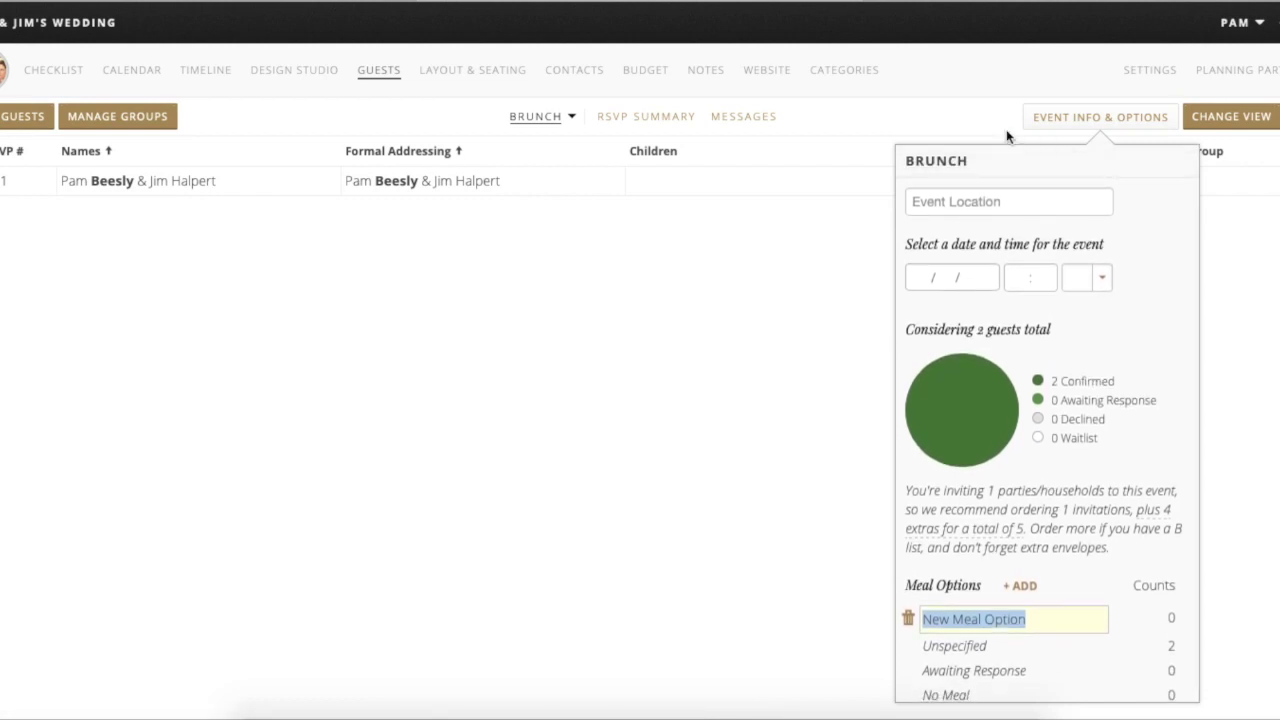
{"action": "left_click", "coordinate": [568, 116]}
- Switch back to the Ceremony & Reception event, review its details, and start adding a guest party
{"action": "left_click", "coordinate": [568, 116]}
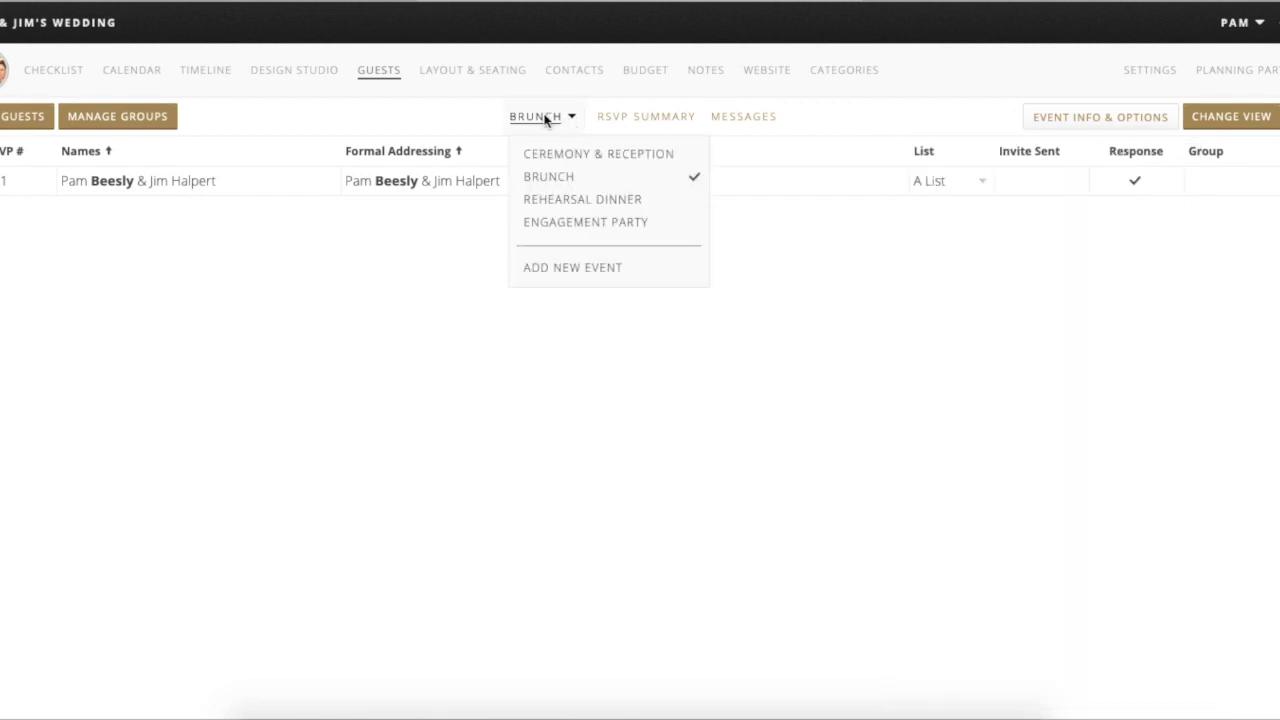
{"action": "left_click", "coordinate": [626, 155]}
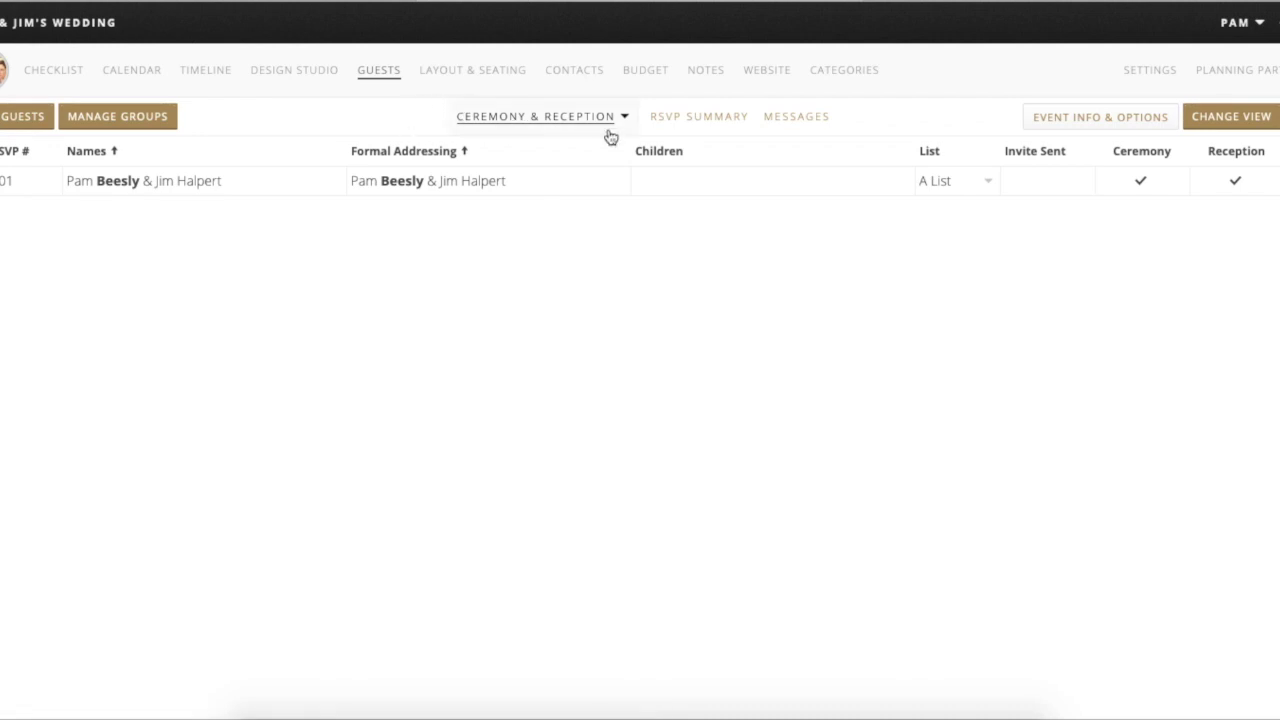
{"action": "left_click", "coordinate": [1076, 128]}
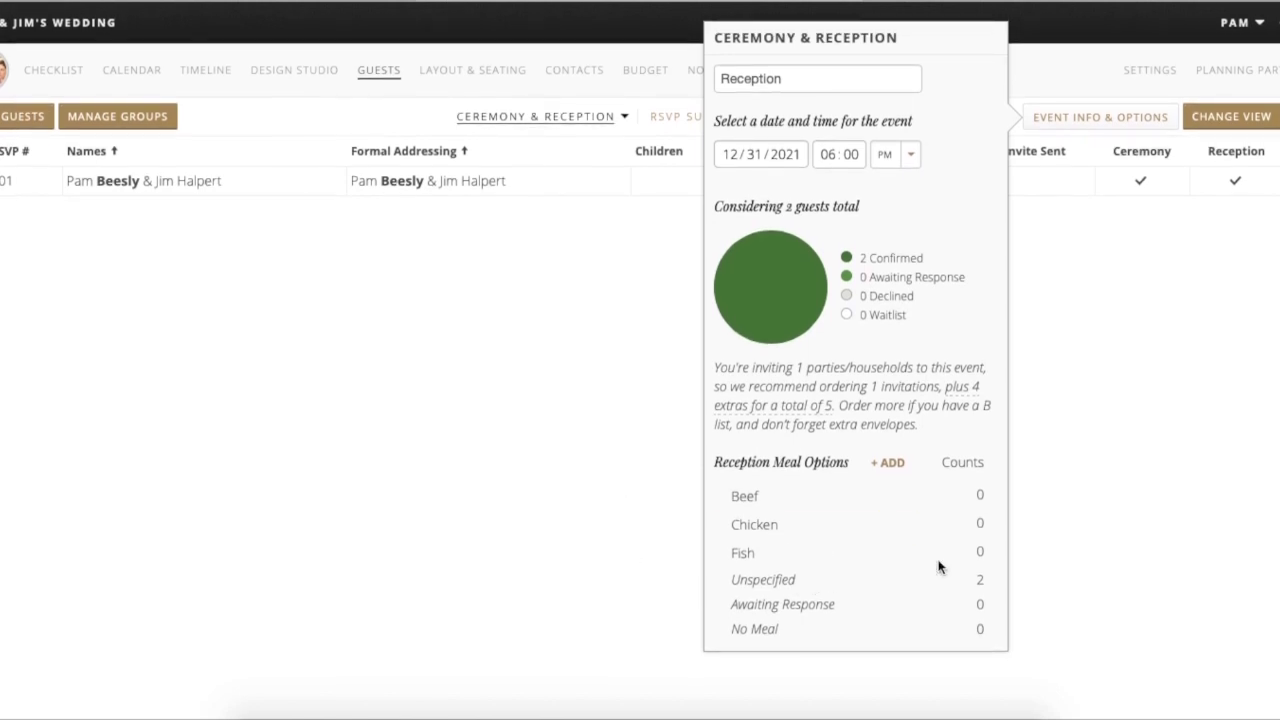
{"action": "left_click", "coordinate": [1120, 128]}
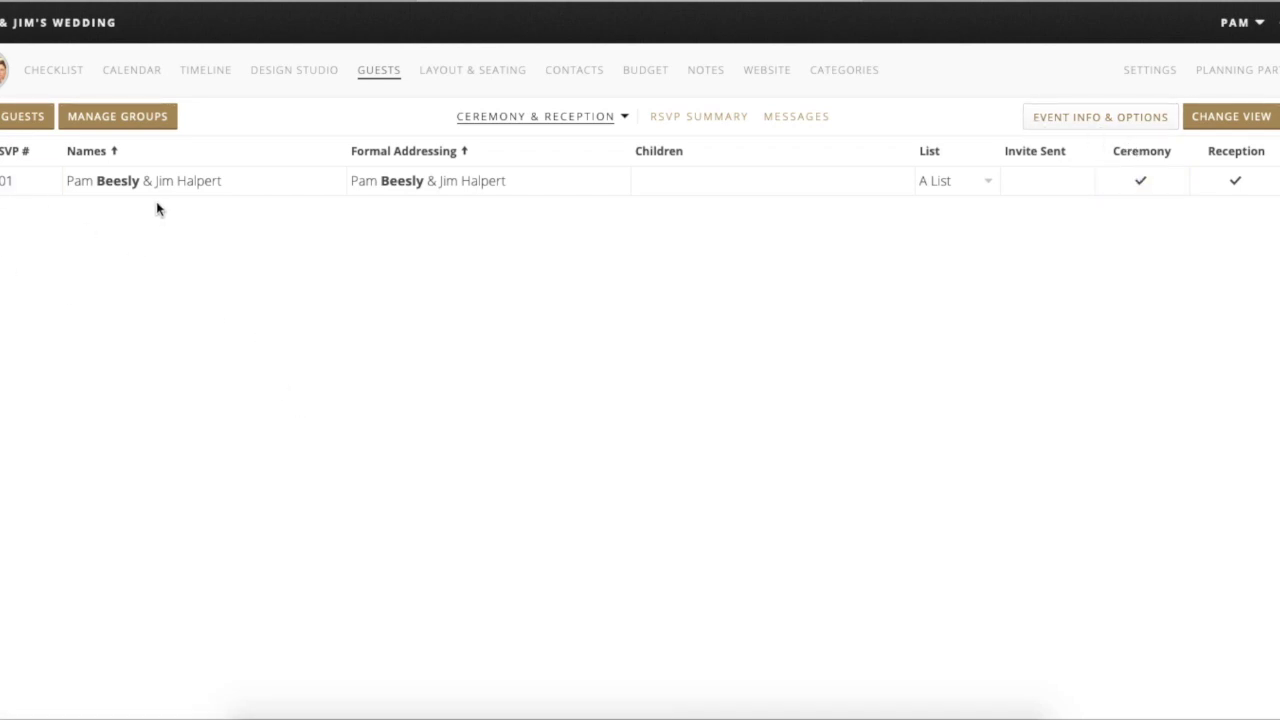
{"action": "left_click", "coordinate": [19, 126]}
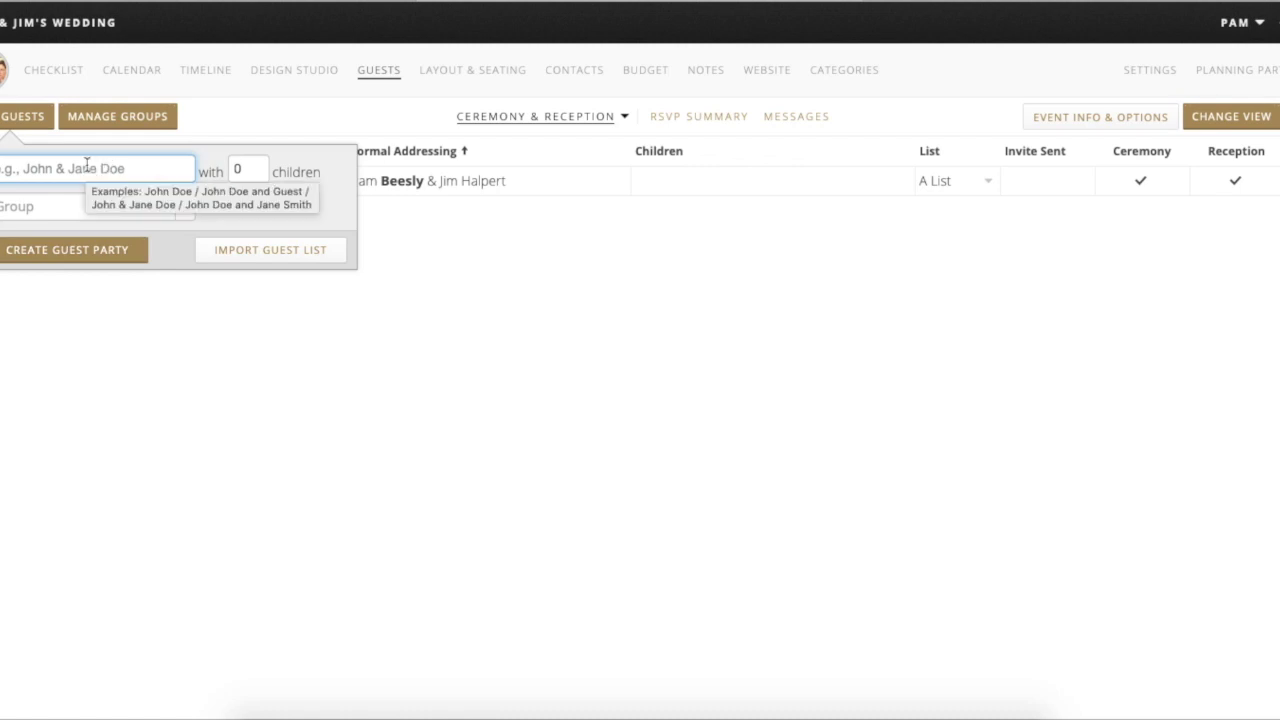
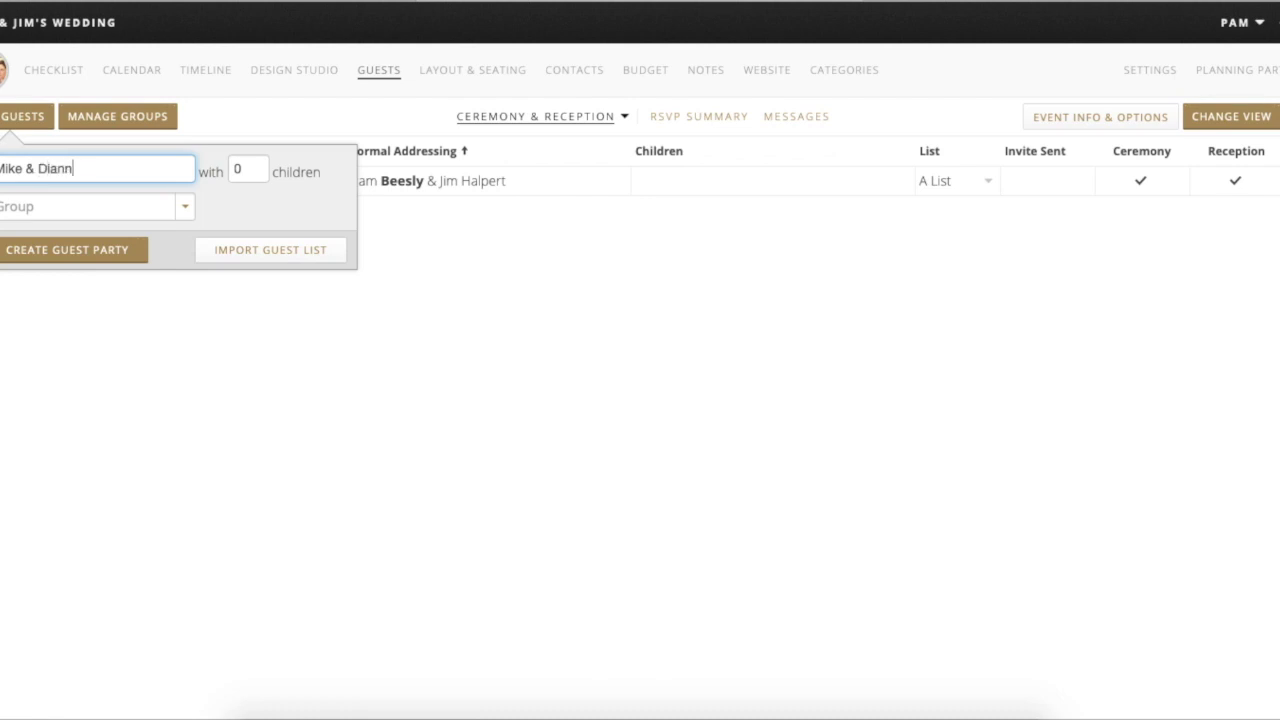
- Create a guest party for a couple with 3 children, assigned to the family group
{"action": "key", "text": "Tab"}
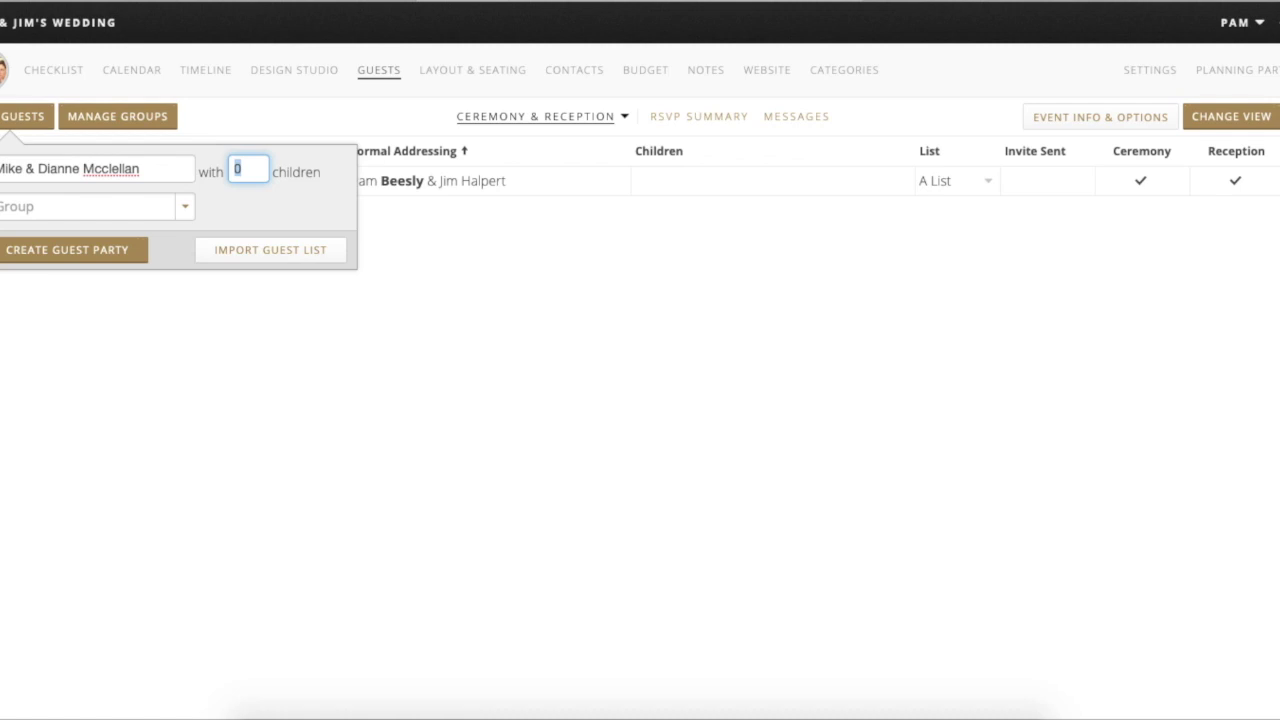
{"action": "left_click", "coordinate": [102, 170]}
{"action": "key", "text": "Delete"}
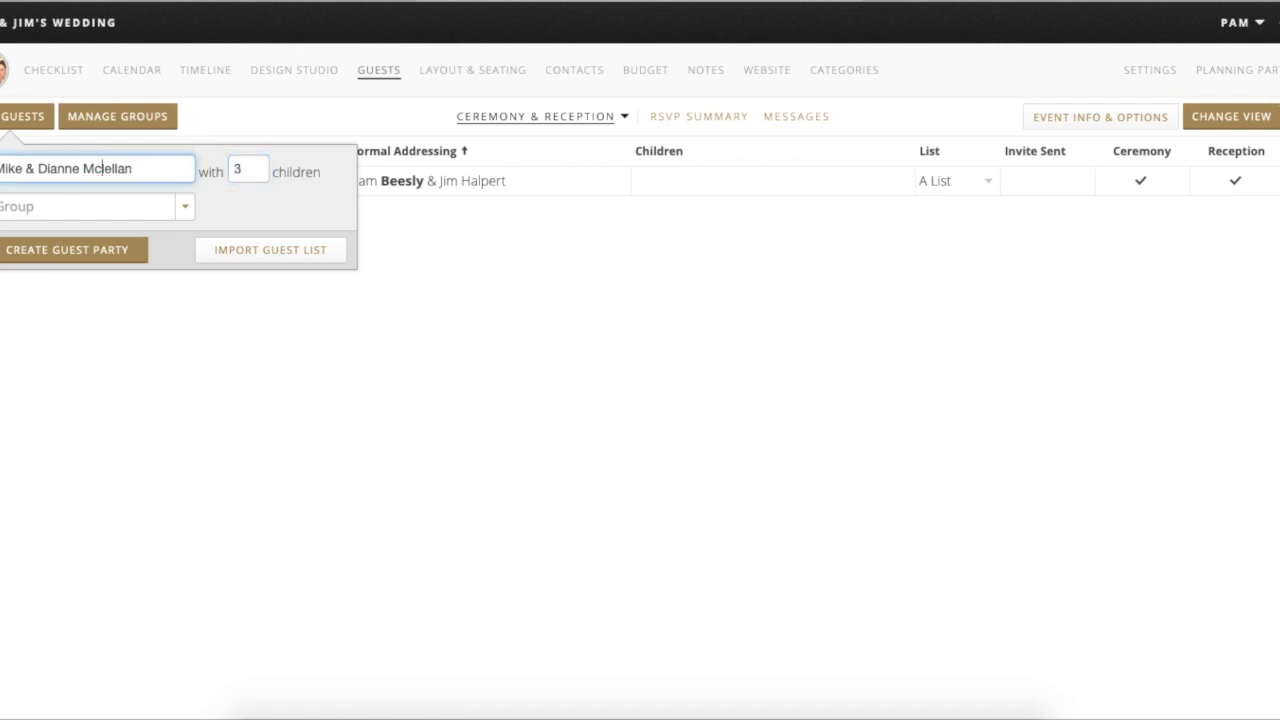
{"action": "type", "text": "C"}
{"action": "left_click", "coordinate": [183, 207]}
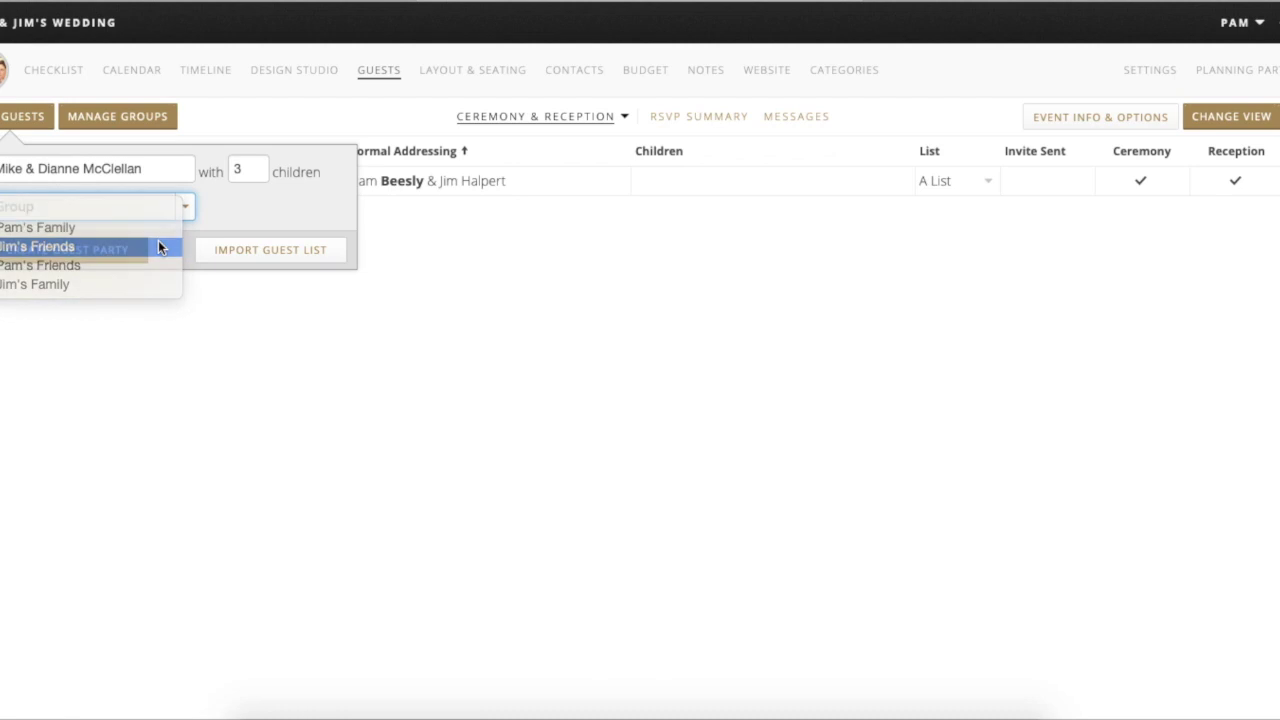
{"action": "left_click", "coordinate": [158, 246]}
{"action": "left_click", "coordinate": [152, 209]}
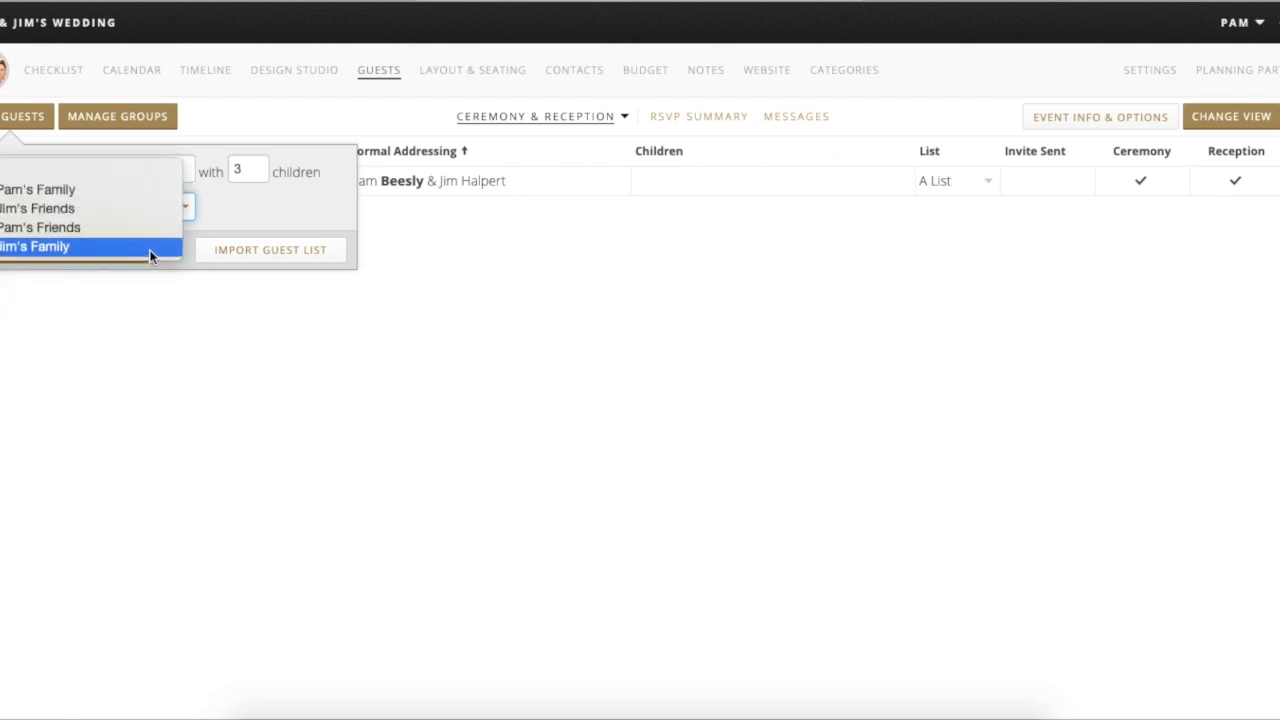
{"action": "left_click", "coordinate": [149, 248]}
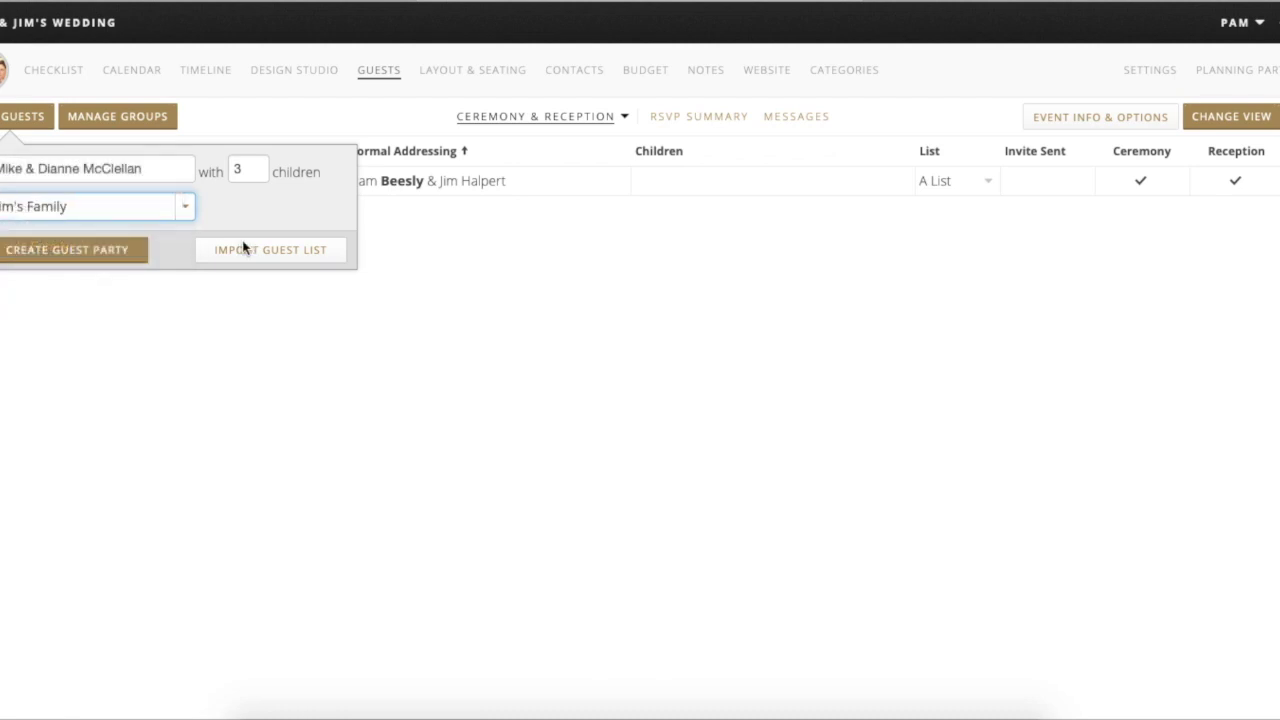
{"action": "left_click", "coordinate": [106, 252]}
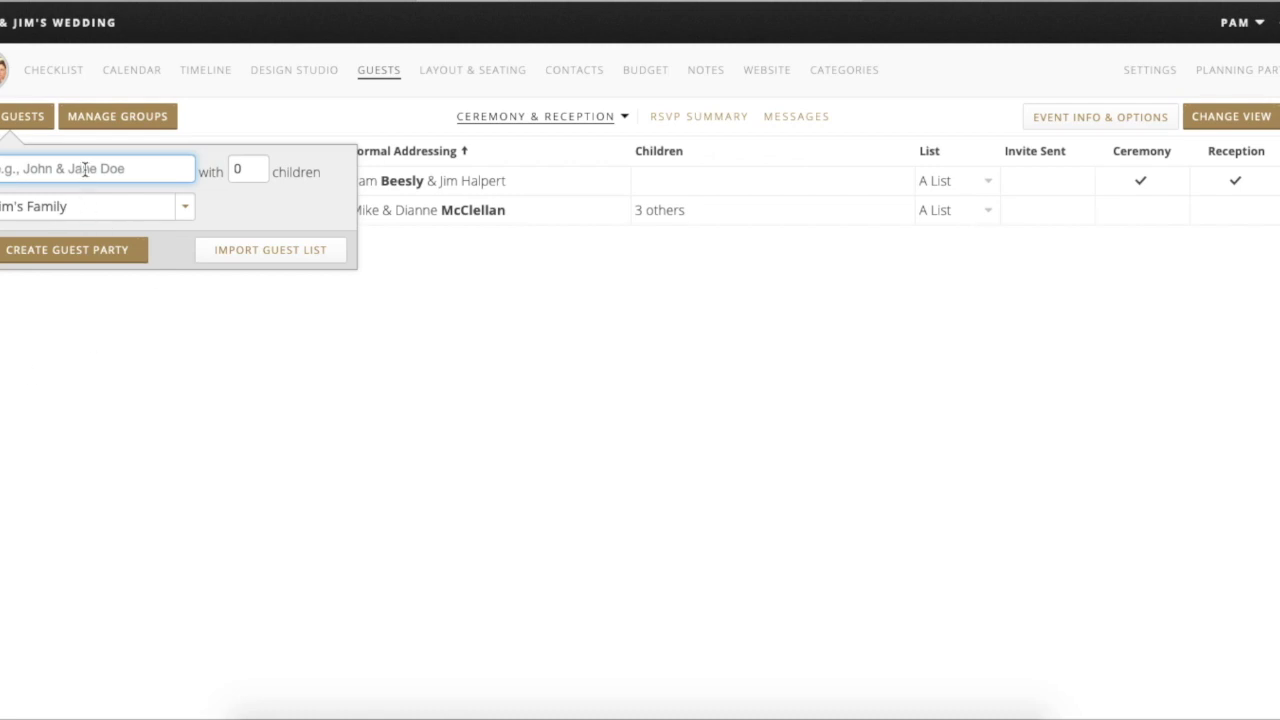
- Create a couple's guest party with 5 children in the family group
{"action": "type", "text": "M"}
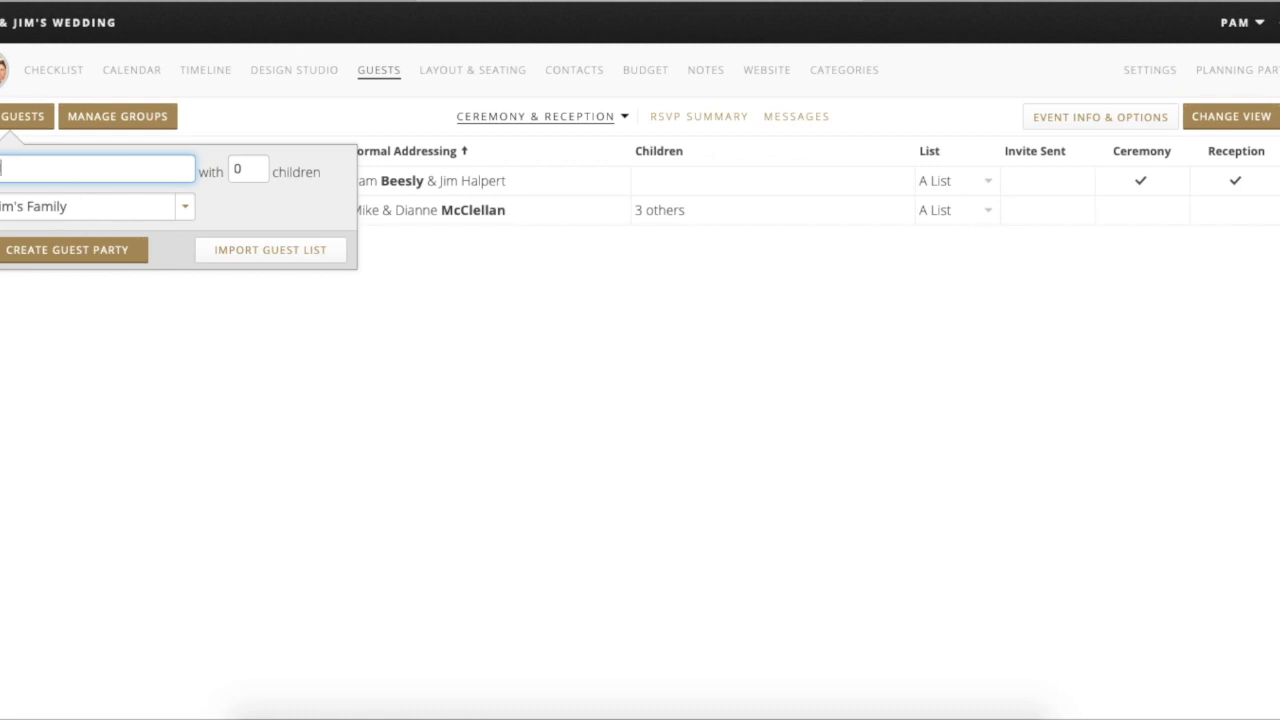
{"action": "type", "text": "ohn & Jane Beesly"}
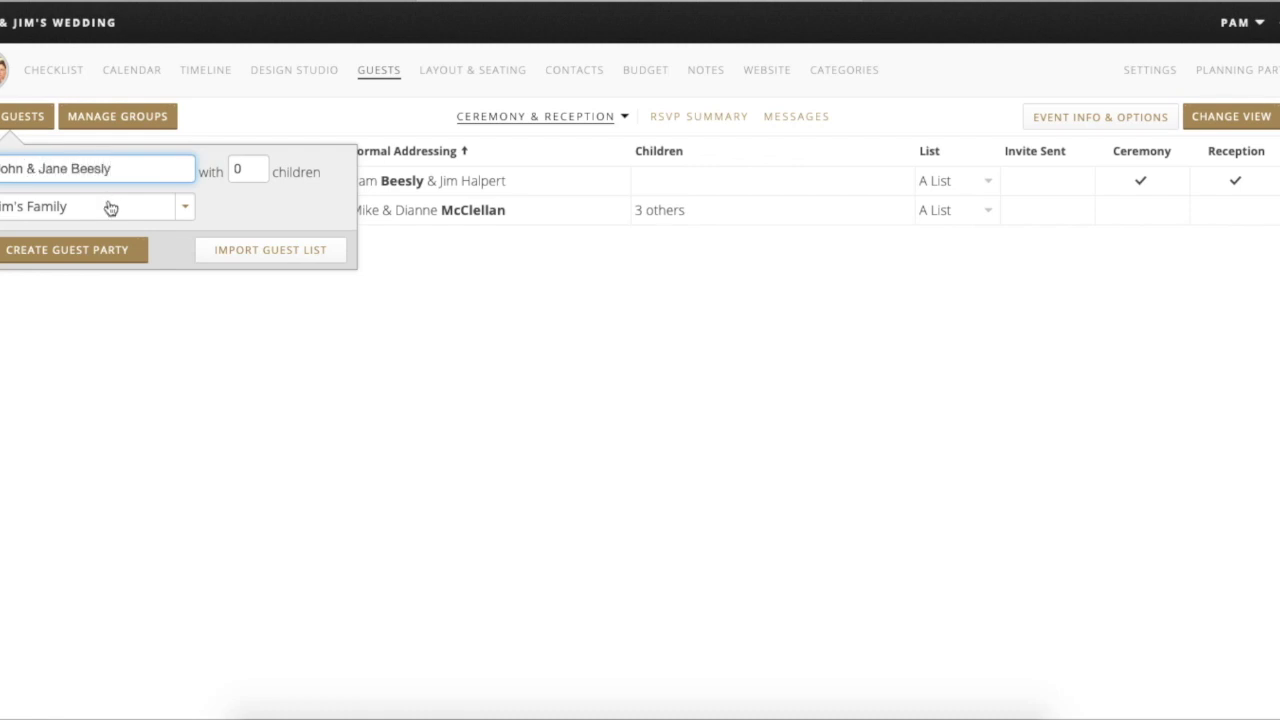
{"action": "left_click", "coordinate": [108, 204]}
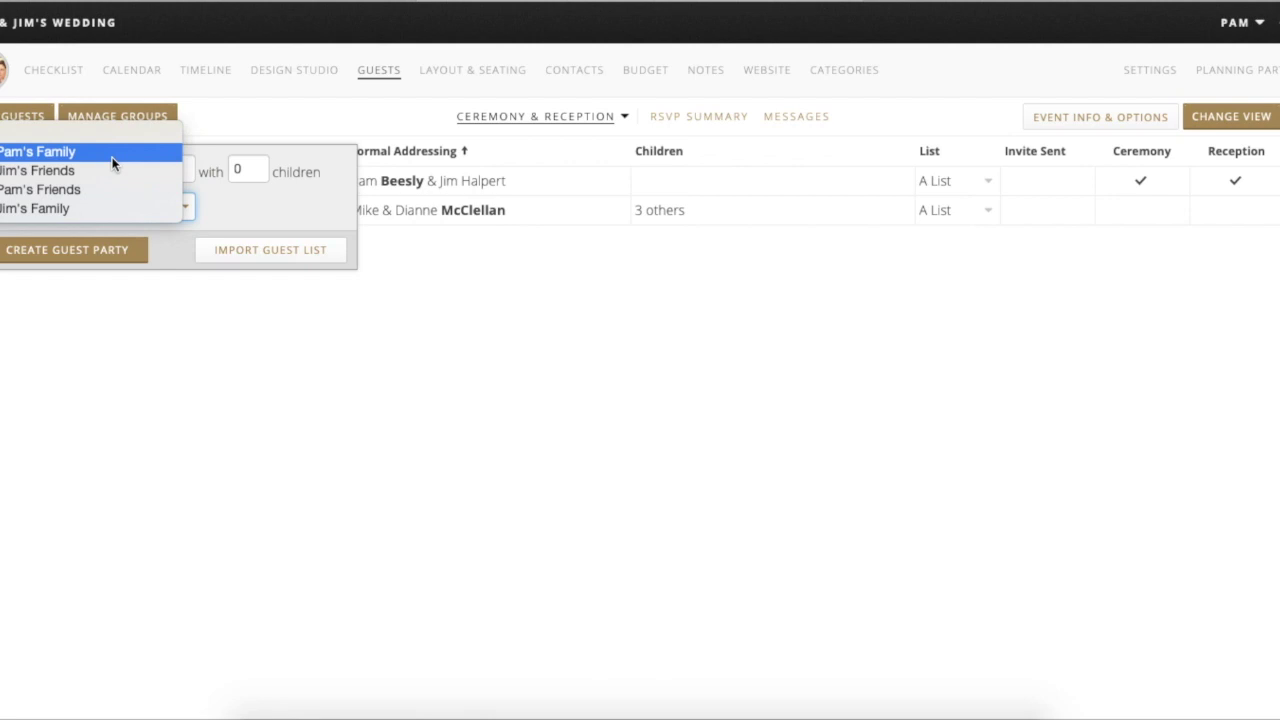
{"action": "left_click", "coordinate": [105, 155]}
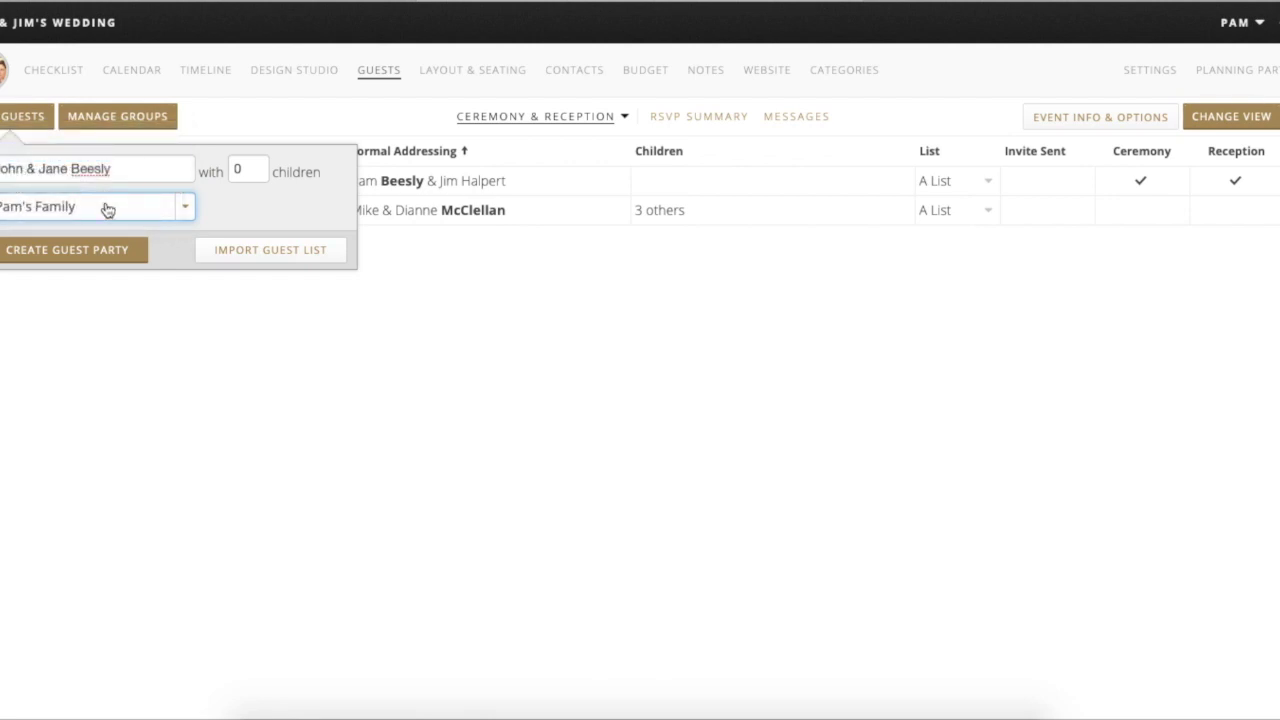
{"action": "left_click", "coordinate": [111, 252]}
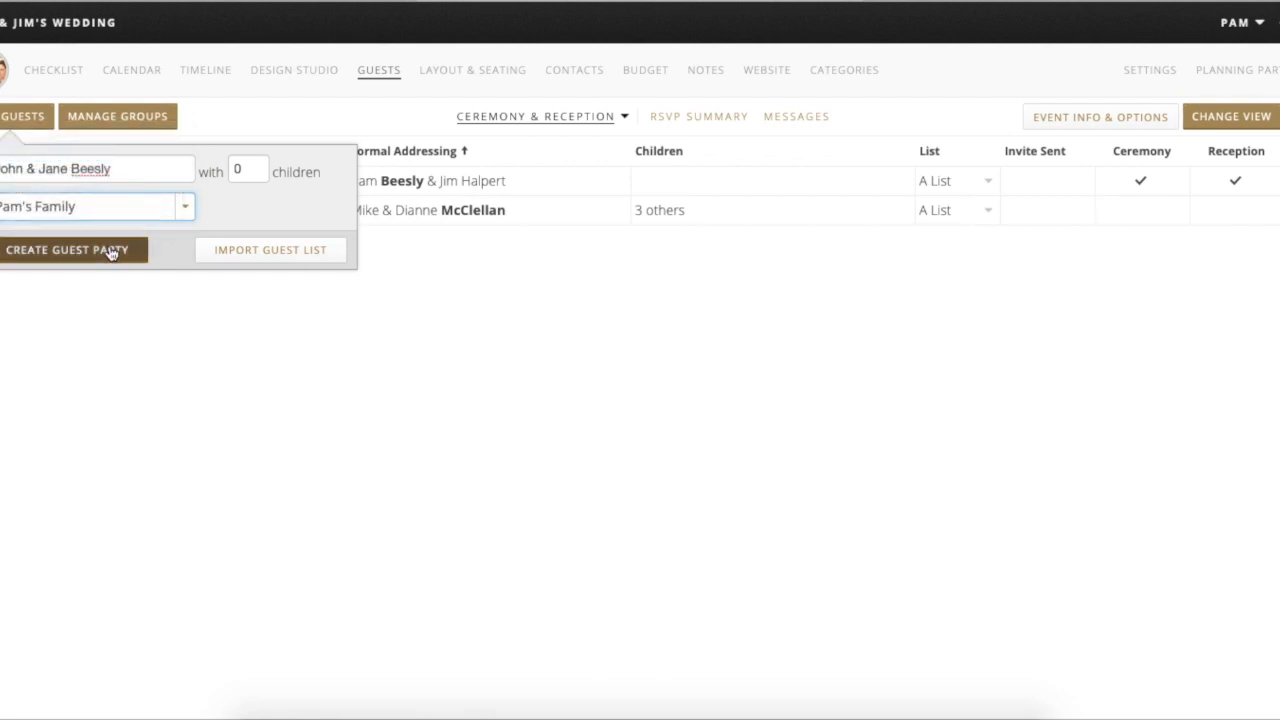
{"action": "left_click", "coordinate": [267, 171]}
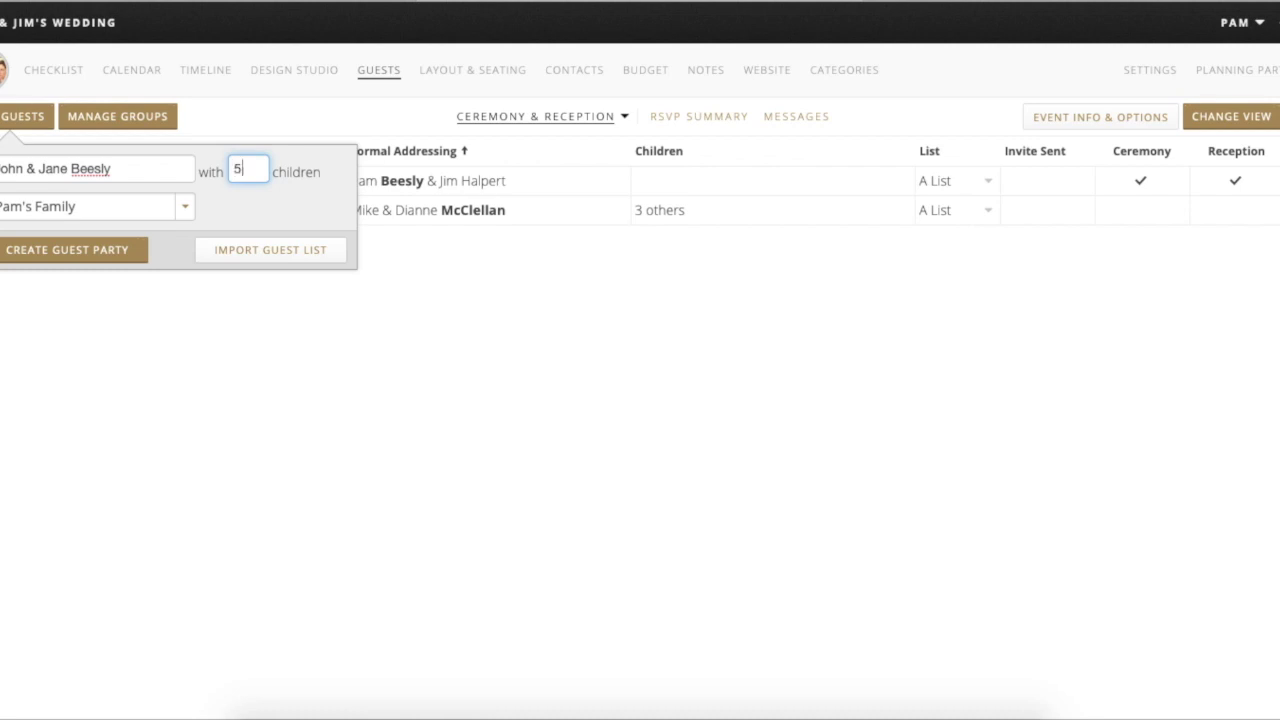
{"action": "left_click", "coordinate": [125, 252]}
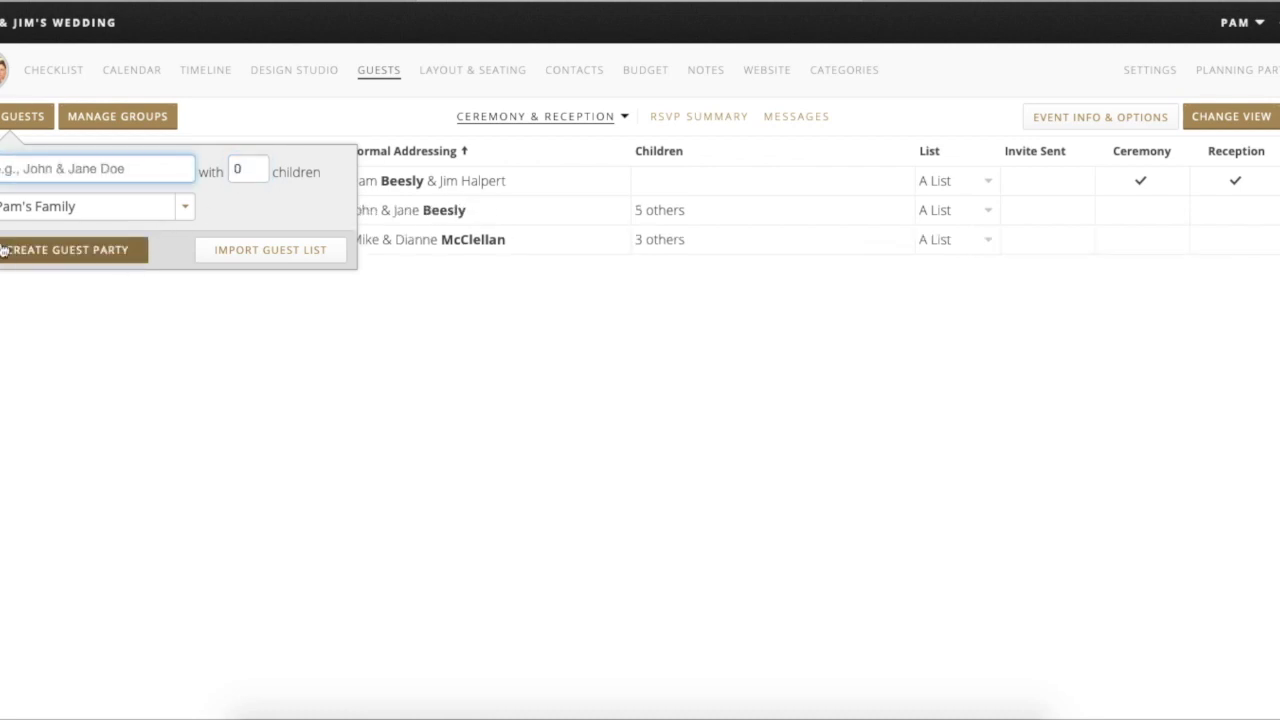
- Create another couple's party with 1 child in the friends group, then close the form
{"action": "left_click", "coordinate": [53, 168]}
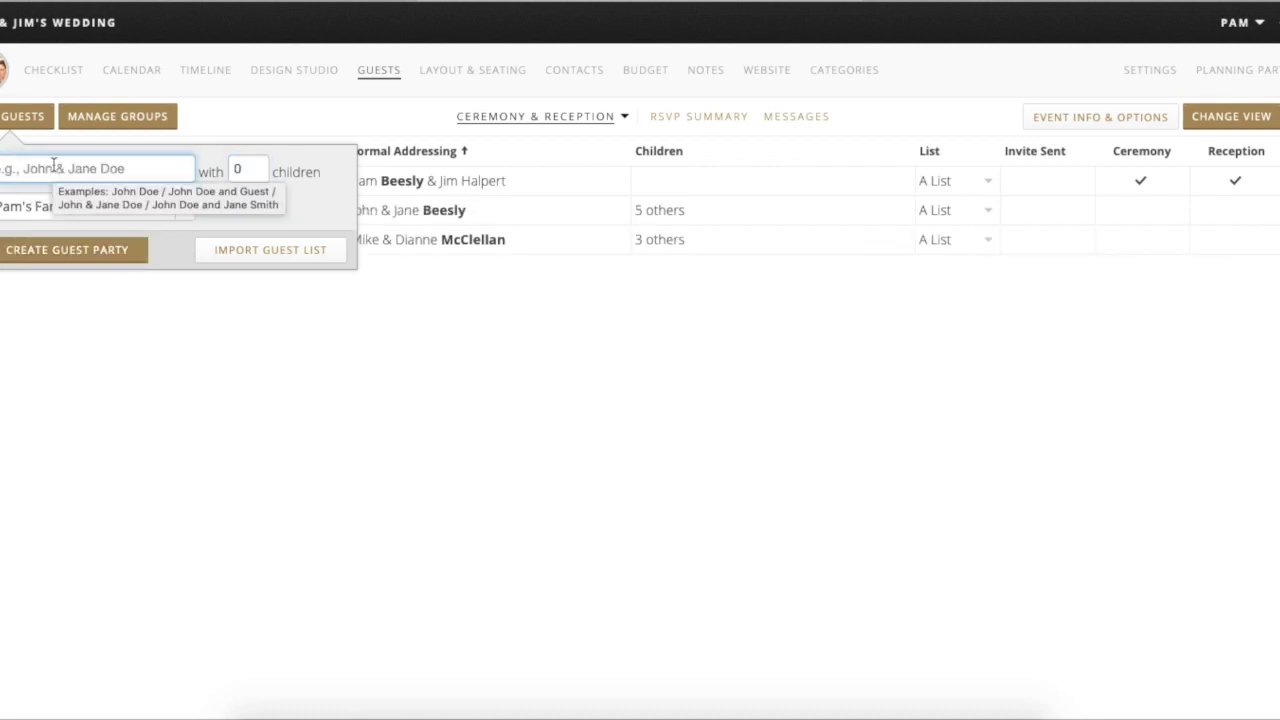
{"action": "type", "text": "a"}
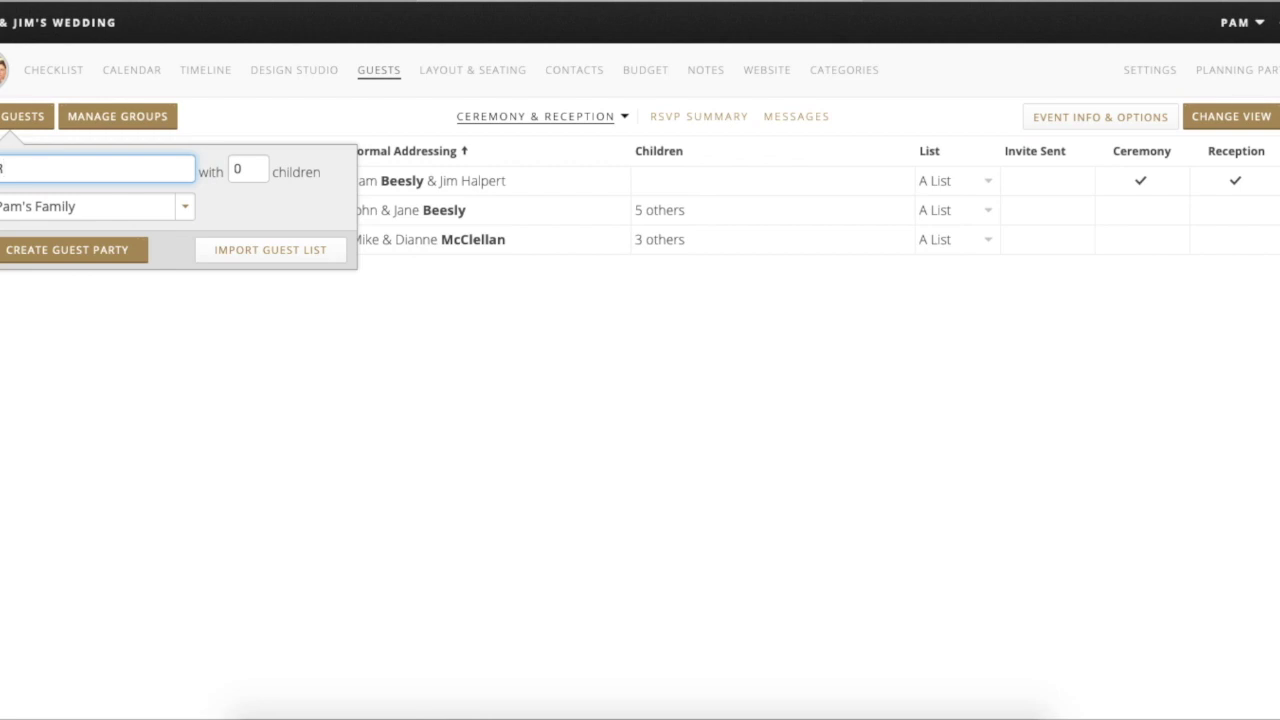
{"action": "type", "text": "ob & Mar"}
{"action": "left_click", "coordinate": [257, 168]}
{"action": "key", "text": "BackSpace"}
{"action": "type", "text": "1"}
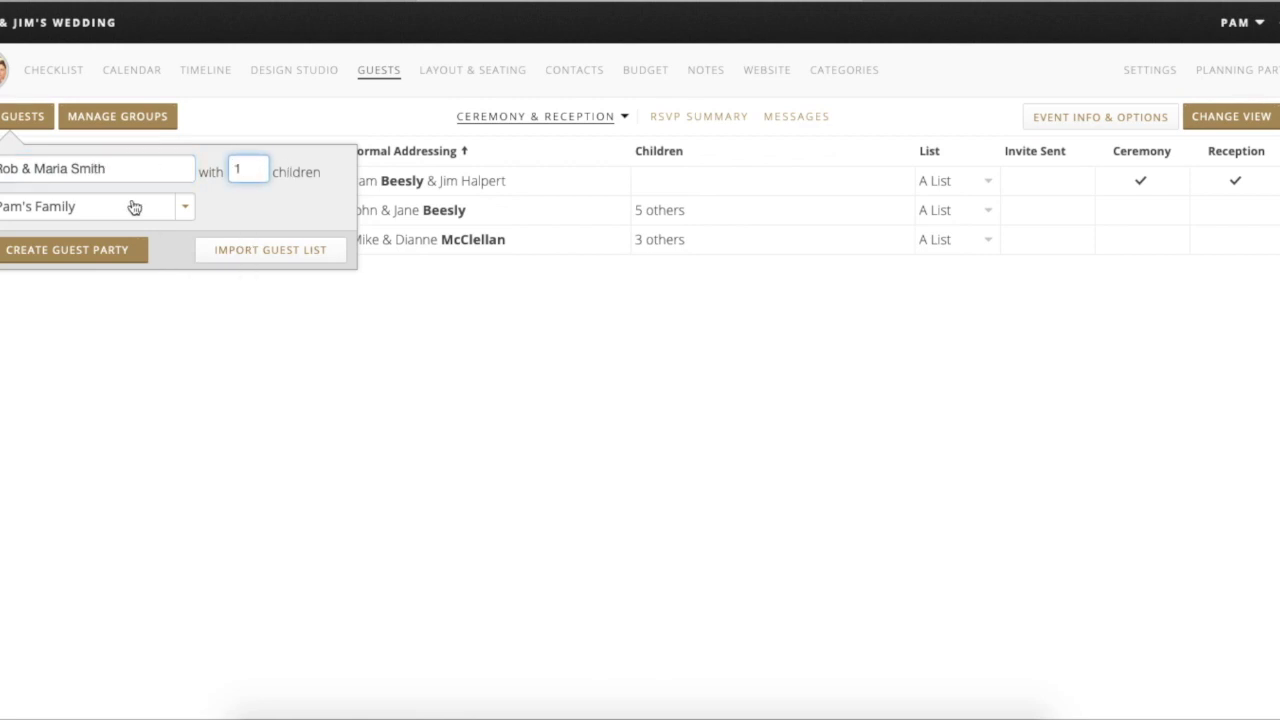
{"action": "left_click", "coordinate": [131, 206]}
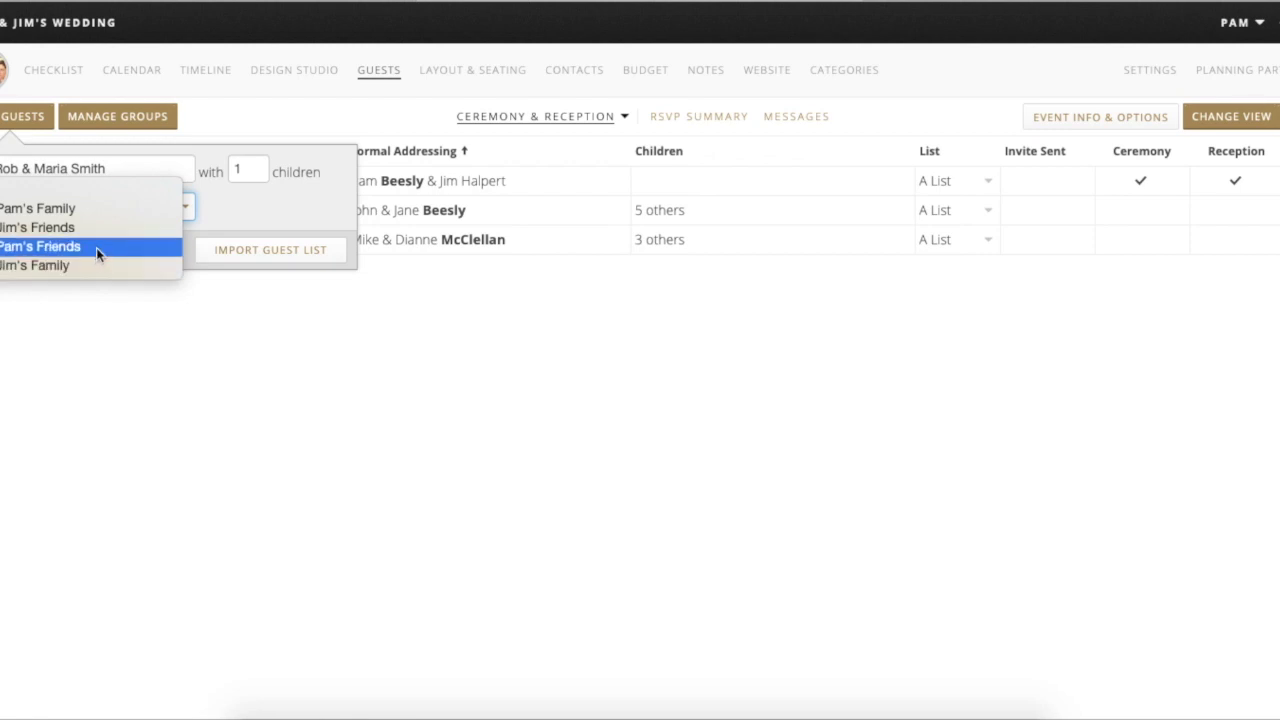
{"action": "left_click", "coordinate": [95, 228]}
{"action": "left_click", "coordinate": [76, 251]}
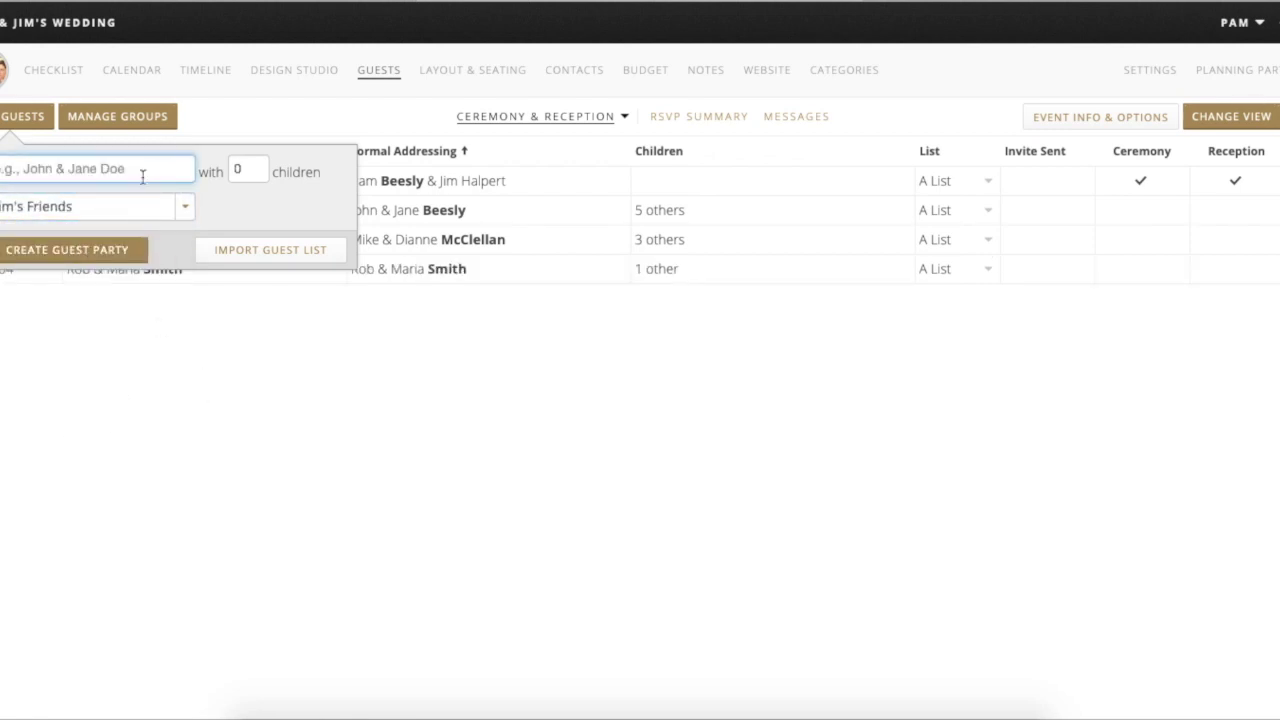
{"action": "left_click", "coordinate": [193, 437]}
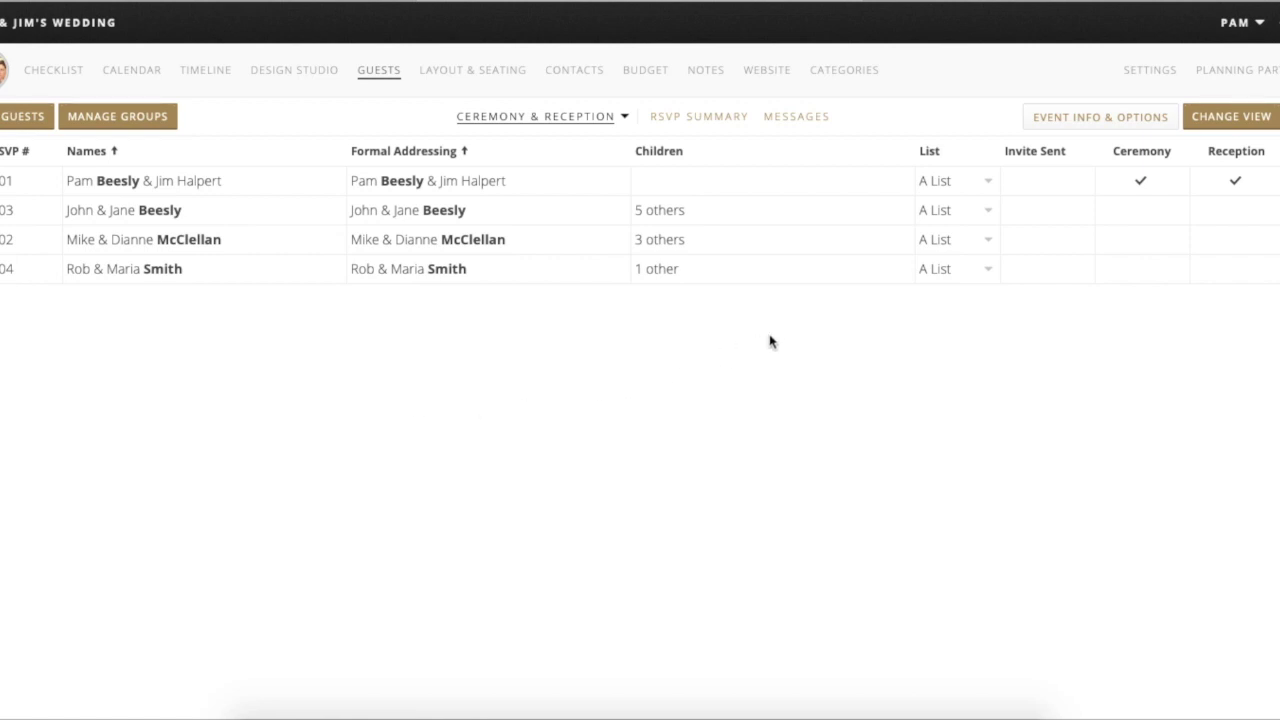
- Move the fourth party, the couple with 1 child, from A List to Waitlist B
{"action": "scroll", "coordinate": [771, 332], "scroll_direction": "right", "scroll_amount": 3}
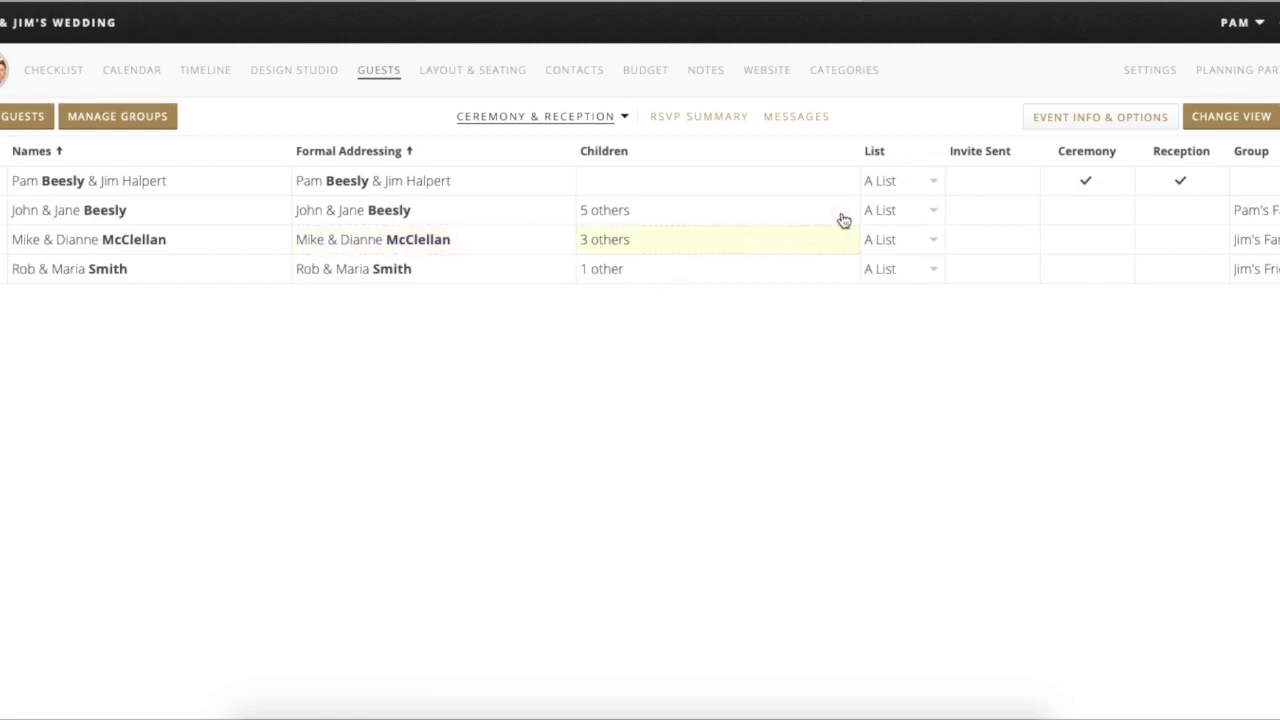
{"action": "scroll", "coordinate": [916, 187], "scroll_direction": "right", "scroll_amount": 1}
{"action": "scroll", "coordinate": [916, 187], "scroll_direction": "right", "scroll_amount": 2}
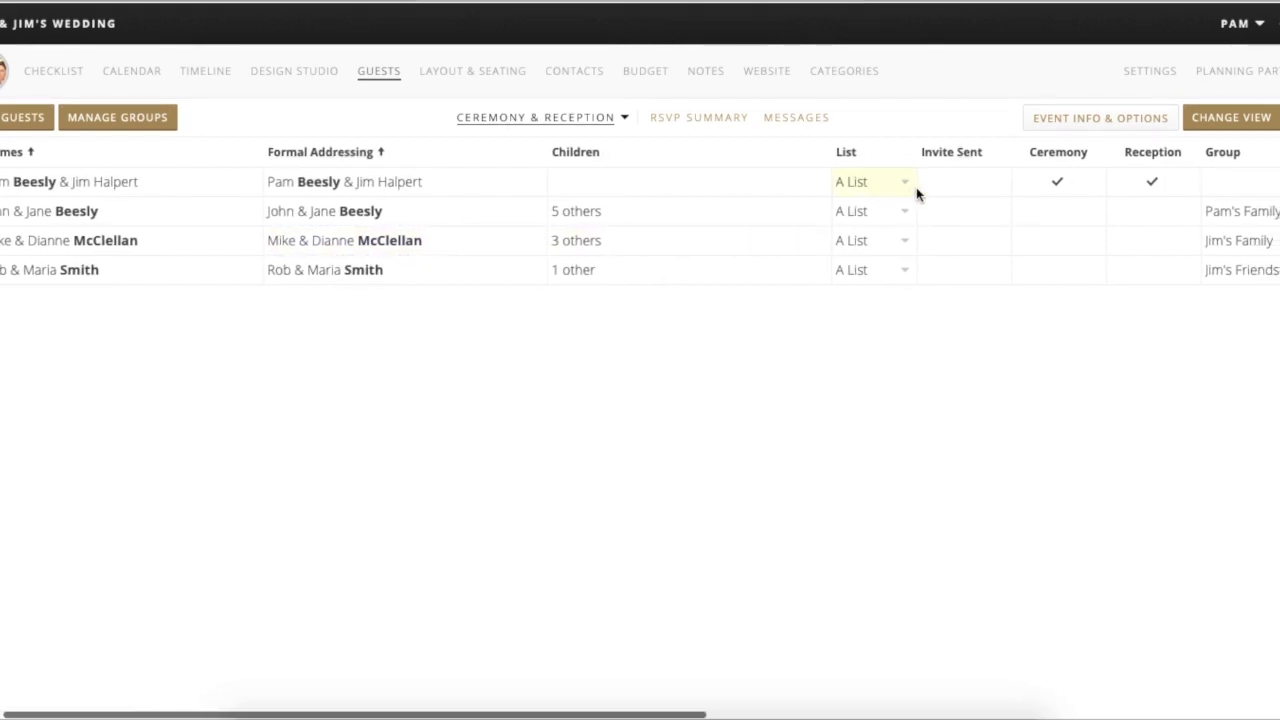
{"action": "left_click", "coordinate": [904, 270]}
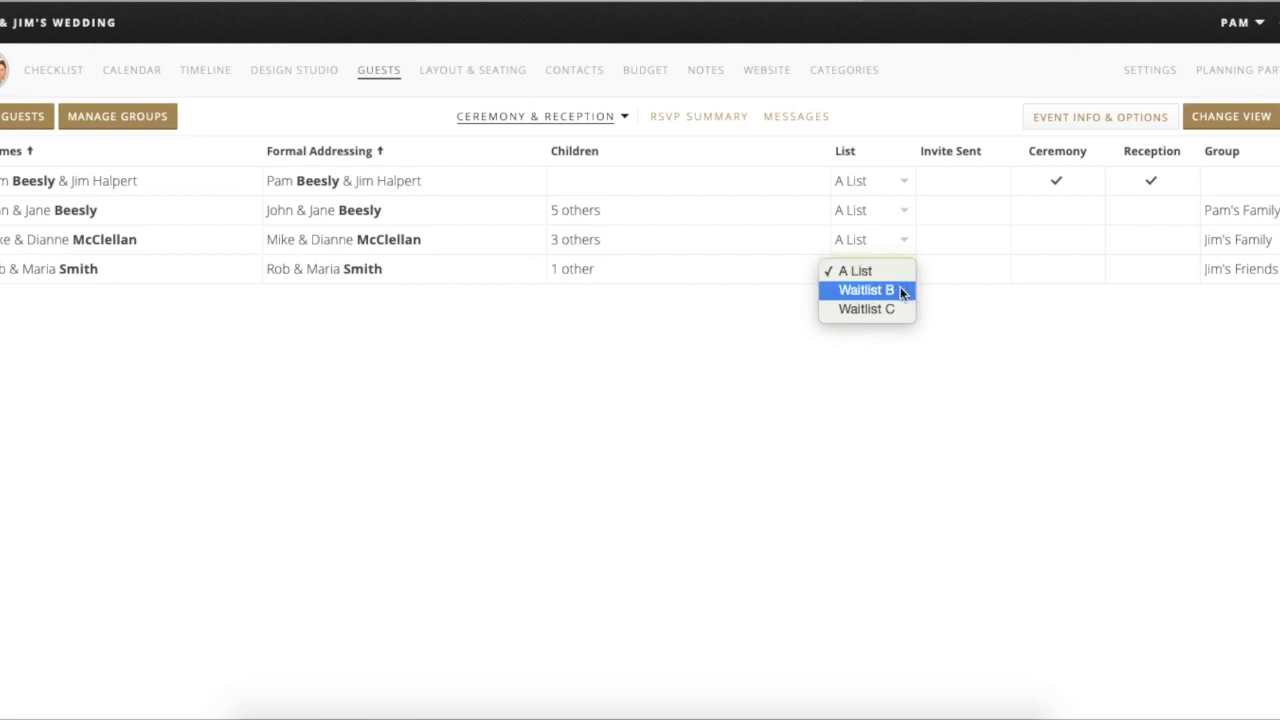
{"action": "left_click", "coordinate": [900, 289]}
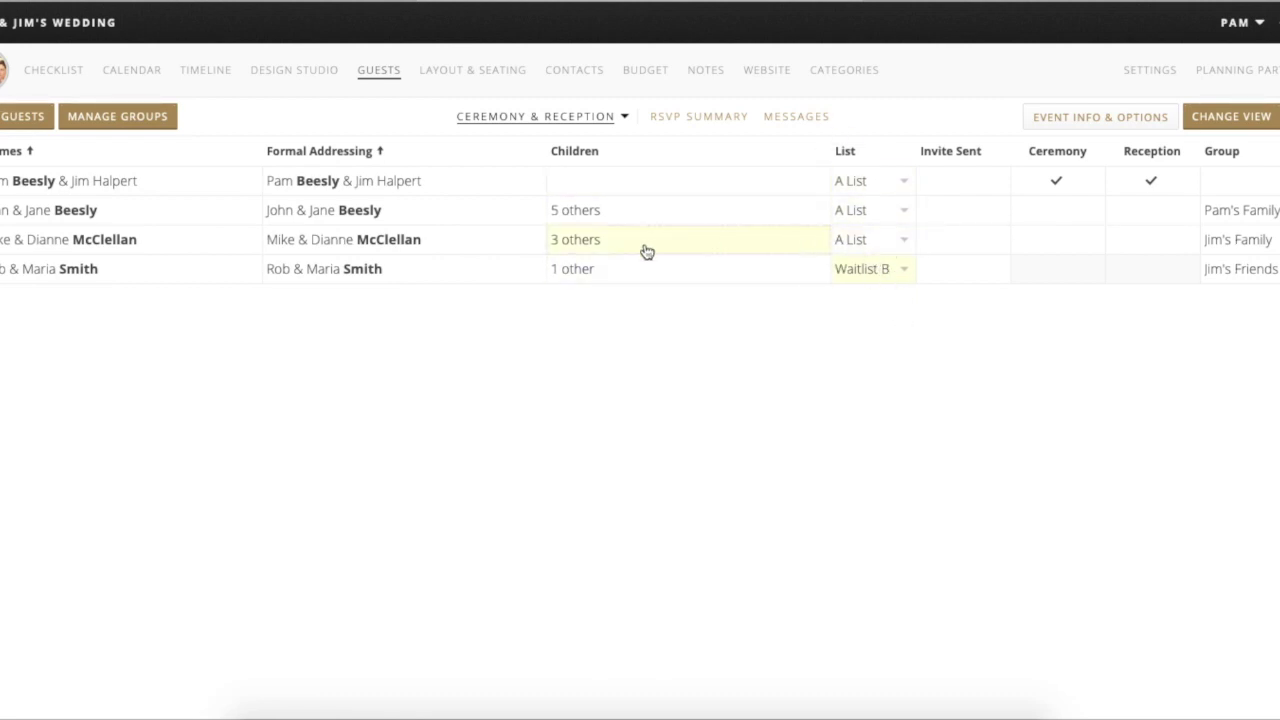
{"action": "scroll", "coordinate": [456, 290], "scroll_direction": "left", "scroll_amount": 2}
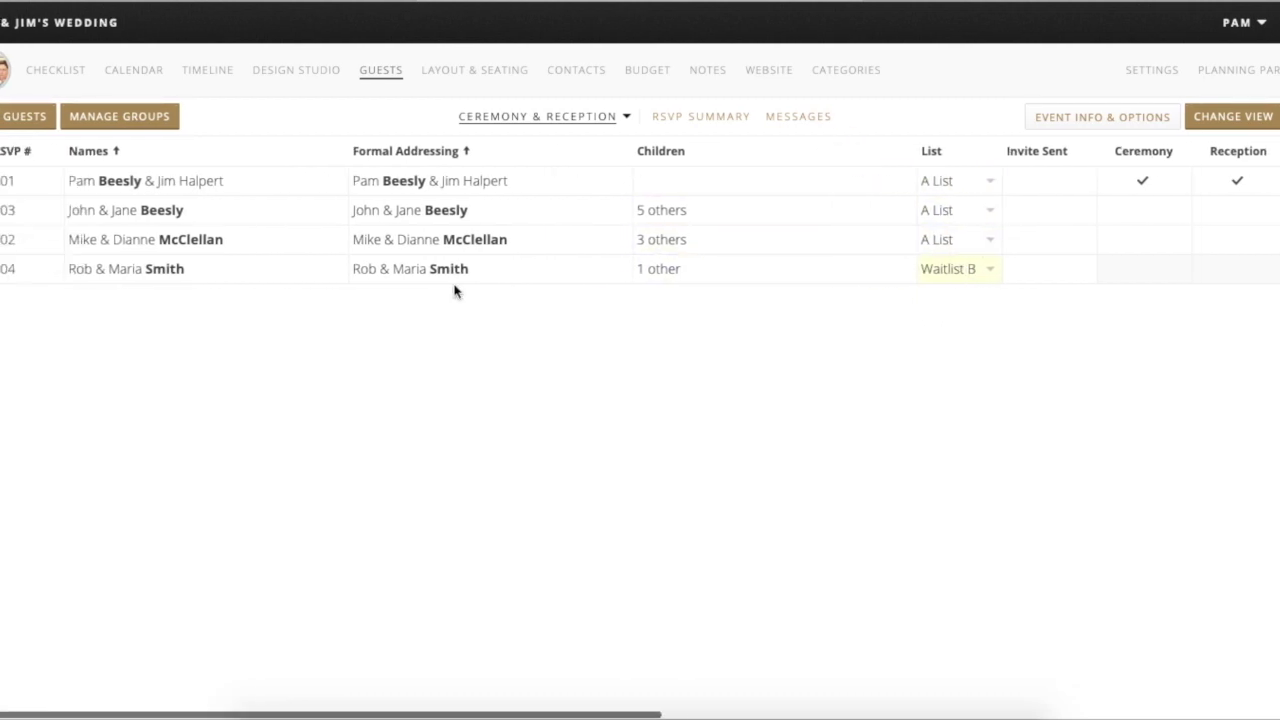
- In the five-child party's record, replace the spouse with an unspecified plus-one and delete two children
{"action": "left_click", "coordinate": [115, 212]}
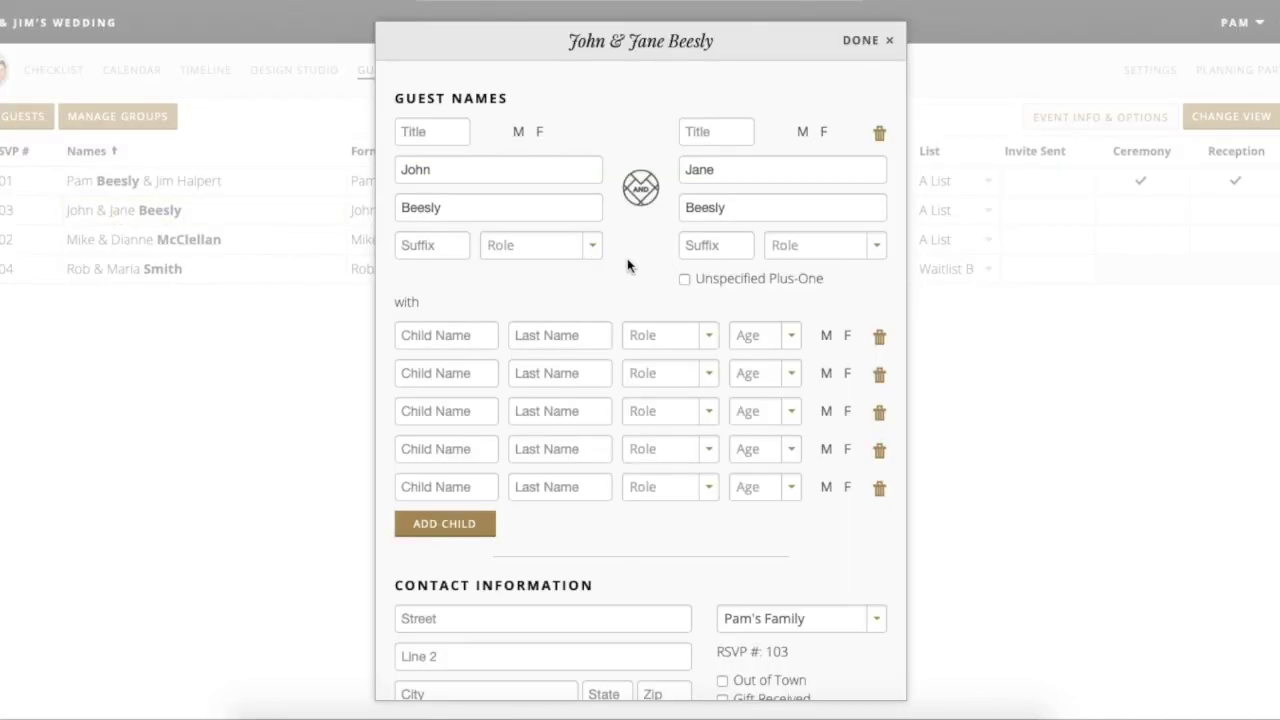
{"action": "scroll", "coordinate": [627, 258], "scroll_direction": "right", "scroll_amount": 1}
{"action": "scroll", "coordinate": [628, 262], "scroll_direction": "left", "scroll_amount": 1}
{"action": "left_click", "coordinate": [684, 279]}
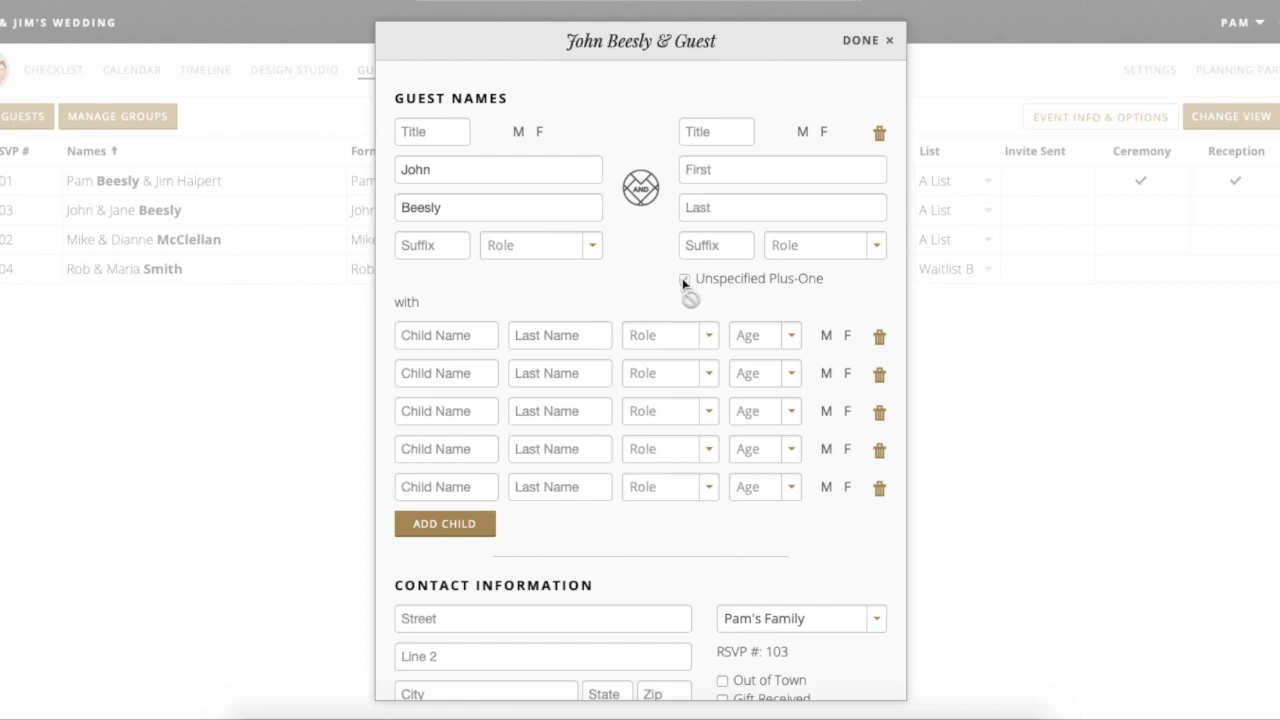
{"action": "scroll", "coordinate": [597, 271], "scroll_direction": "down", "scroll_amount": 3}
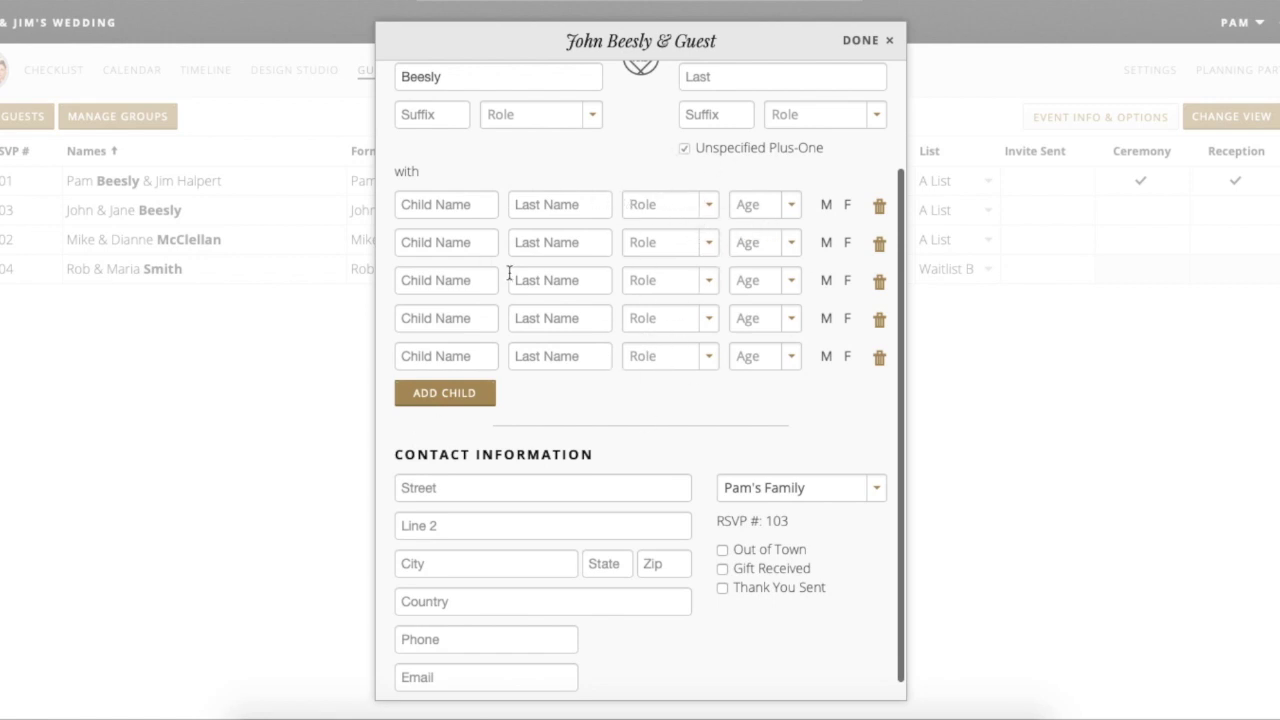
{"action": "left_click", "coordinate": [879, 358]}
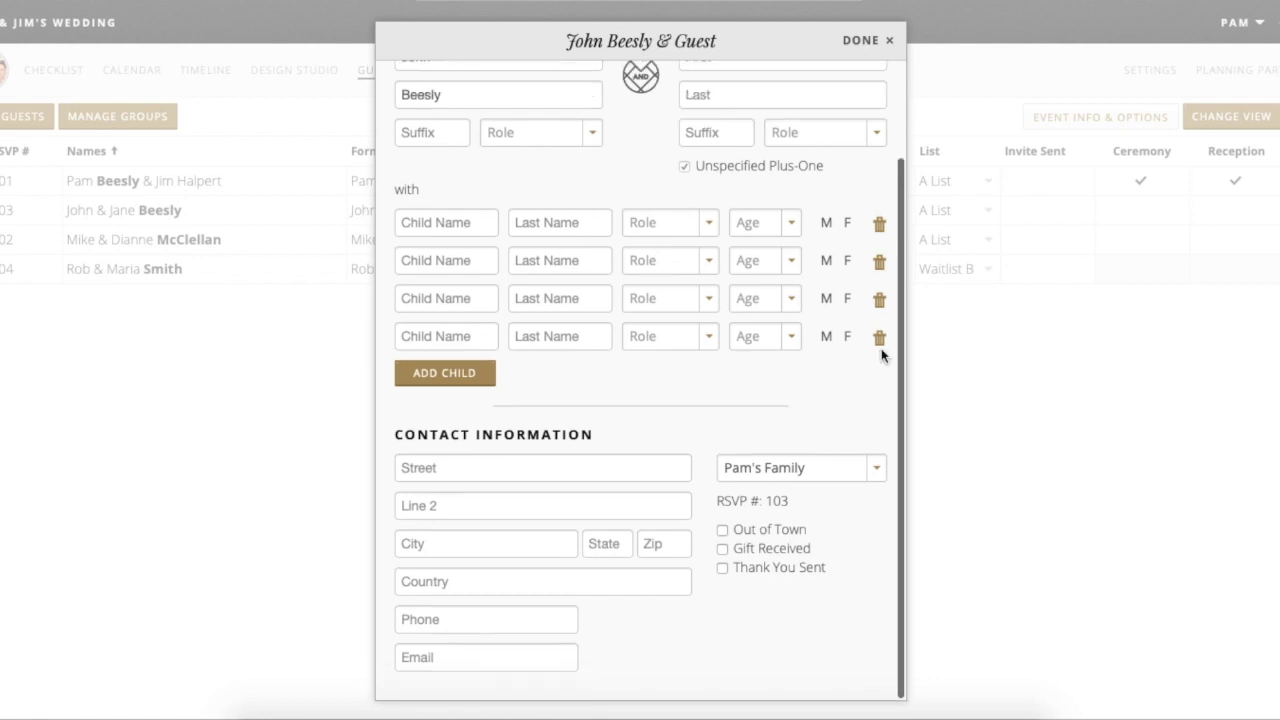
{"action": "left_click", "coordinate": [879, 338]}
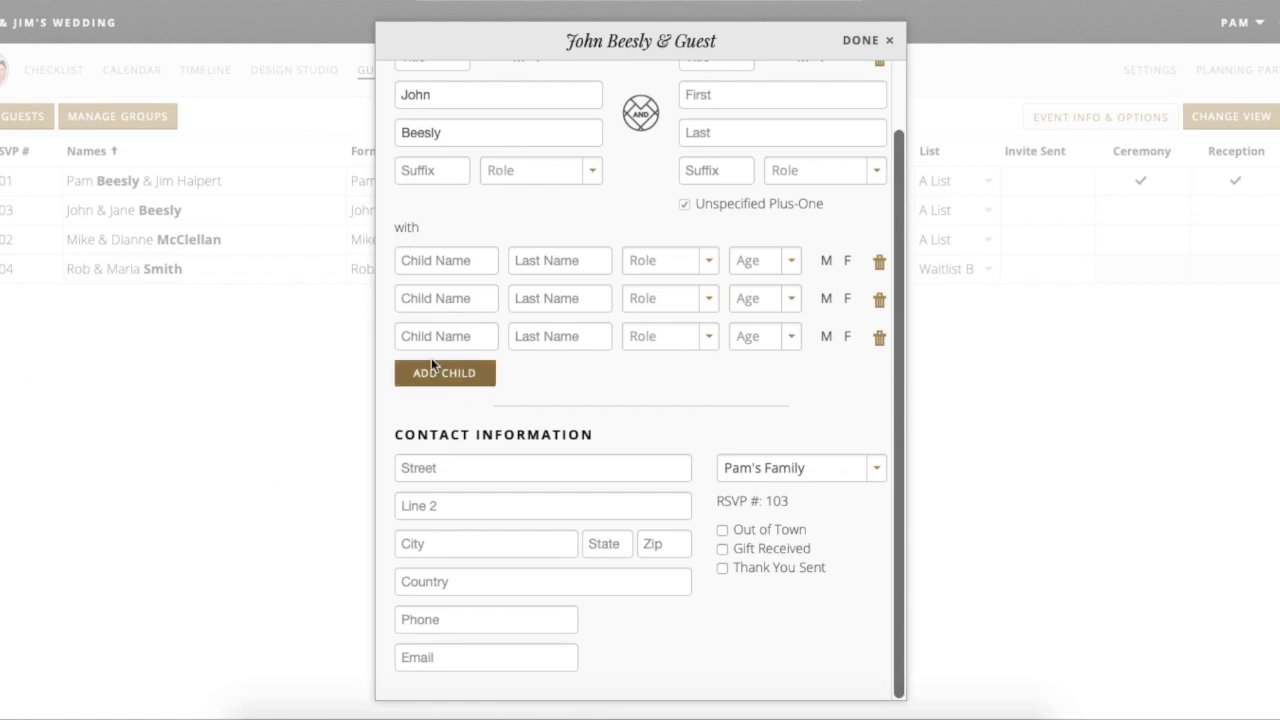
{"action": "scroll", "coordinate": [613, 369], "scroll_direction": "down", "scroll_amount": 1}
- Save and close the record so the list shows the guest plus Guest and 3 children
{"action": "scroll", "coordinate": [474, 526], "scroll_direction": "up", "scroll_amount": 1}
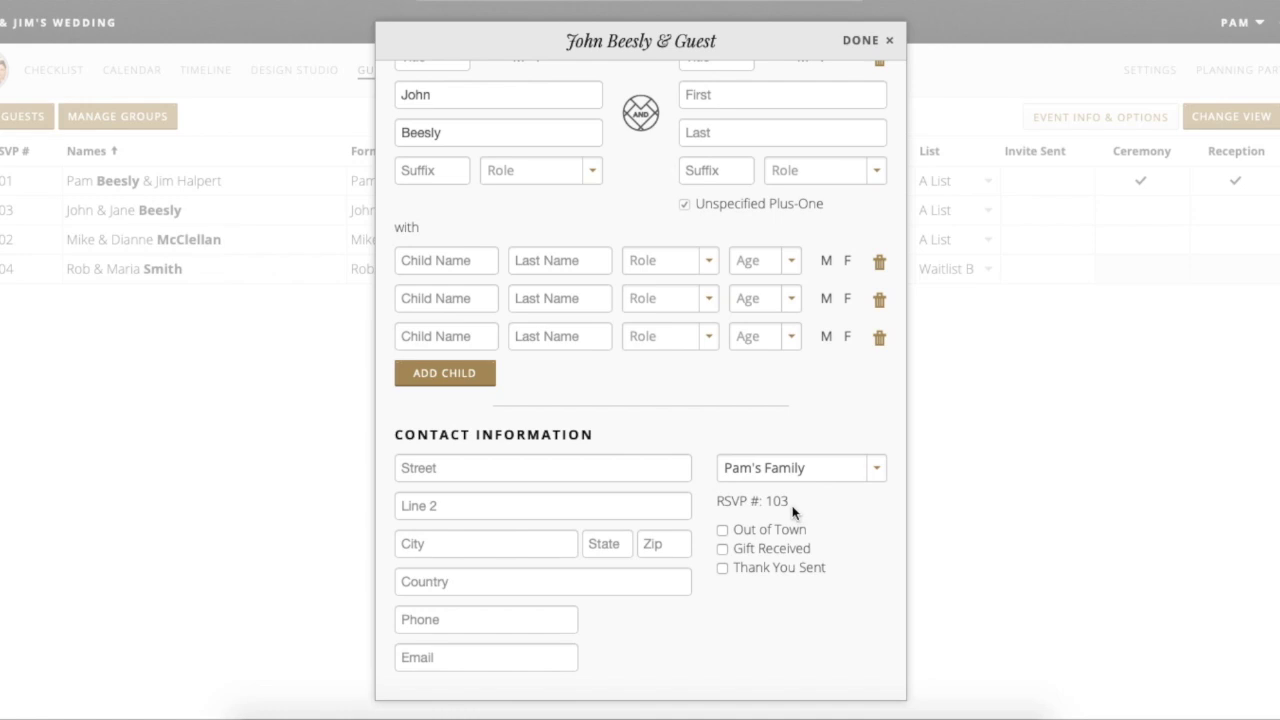
{"action": "scroll", "coordinate": [705, 432], "scroll_direction": "up", "scroll_amount": 3}
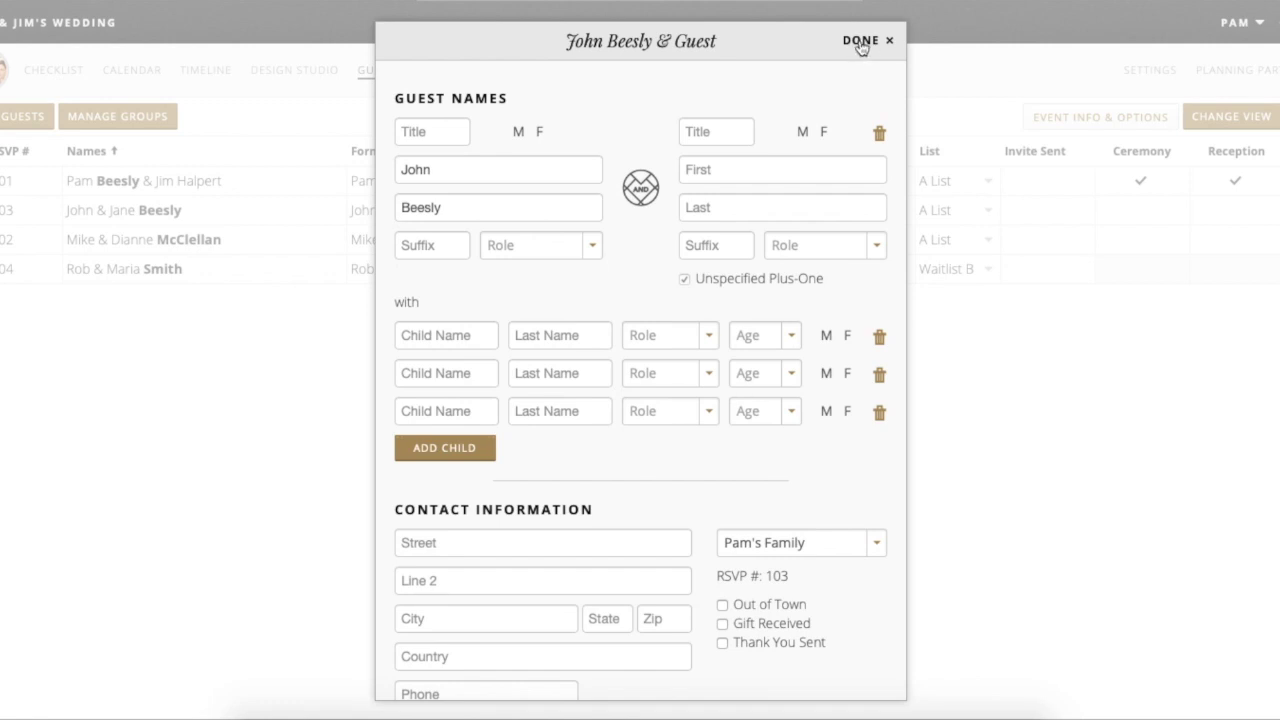
{"action": "scroll", "coordinate": [751, 240], "scroll_direction": "down", "scroll_amount": 2}
{"action": "scroll", "coordinate": [745, 230], "scroll_direction": "up", "scroll_amount": 2}
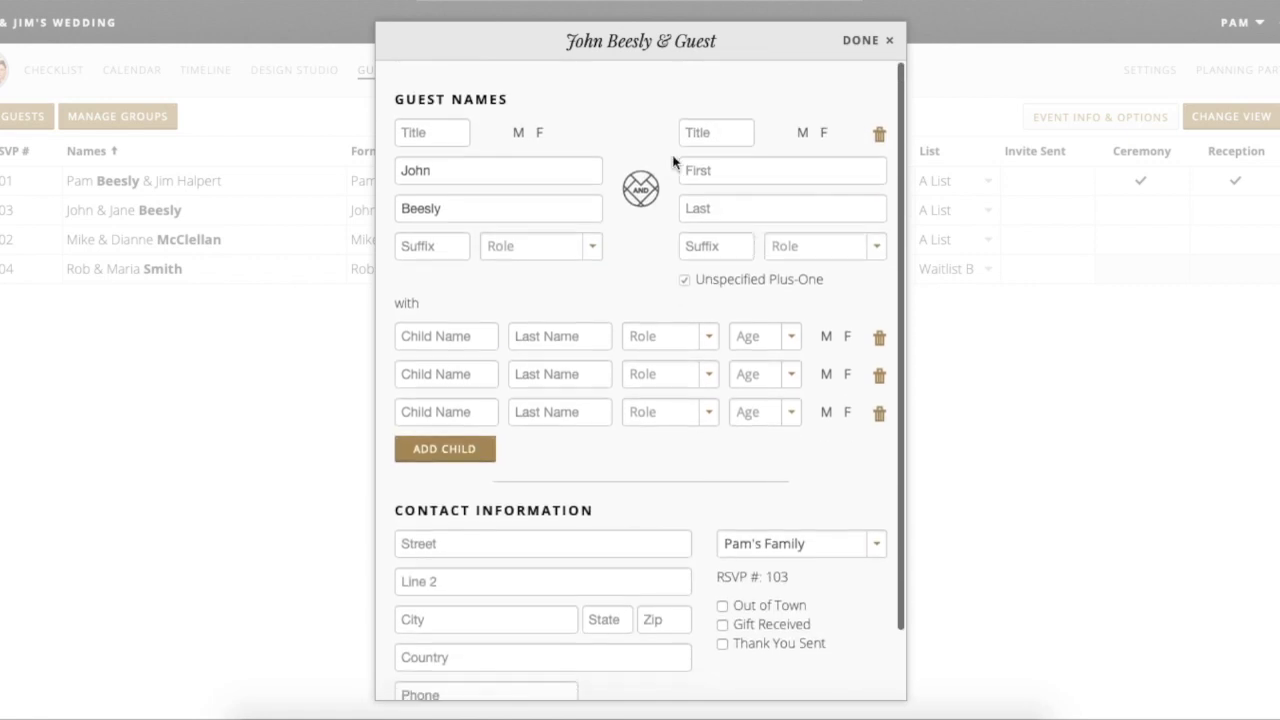
{"action": "left_click", "coordinate": [887, 45]}
{"action": "scroll", "coordinate": [781, 320], "scroll_direction": "right", "scroll_amount": 10}
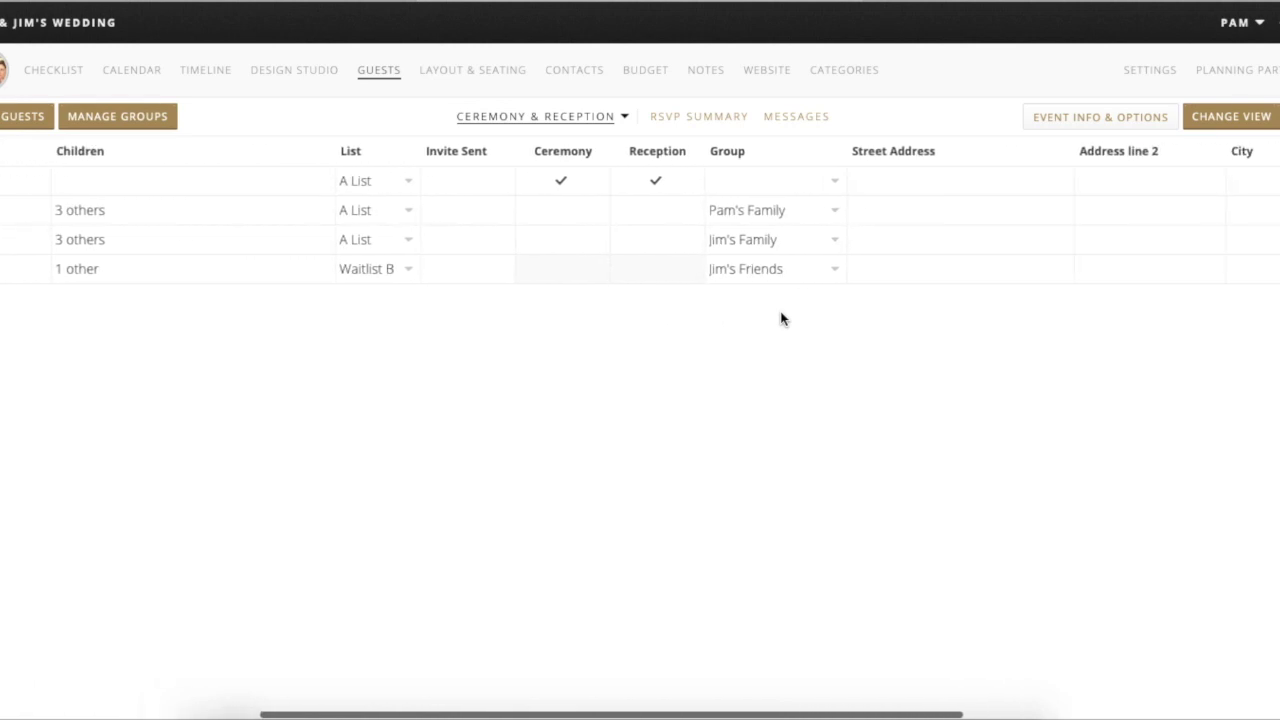
{"action": "scroll", "coordinate": [781, 320], "scroll_direction": "right", "scroll_amount": 10}
{"action": "scroll", "coordinate": [781, 320], "scroll_direction": "right", "scroll_amount": 5}
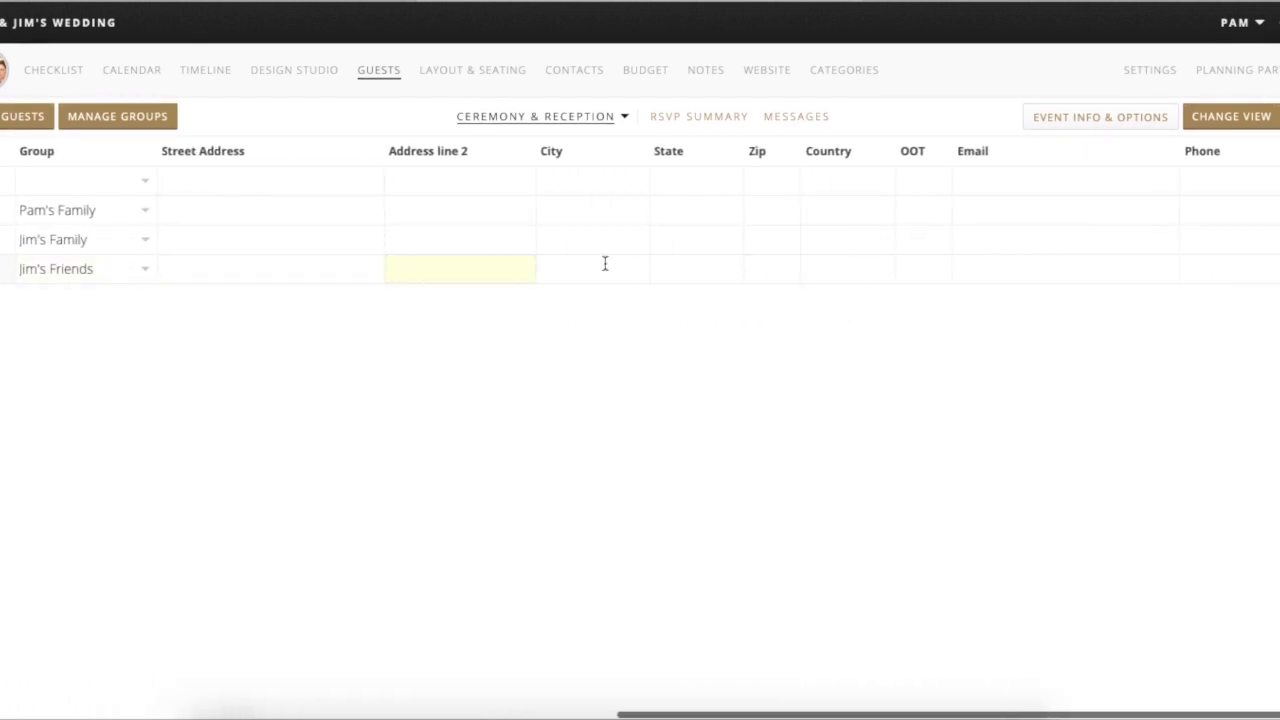
{"action": "scroll", "coordinate": [860, 261], "scroll_direction": "right", "scroll_amount": 1}
{"action": "scroll", "coordinate": [860, 261], "scroll_direction": "left", "scroll_amount": 13}
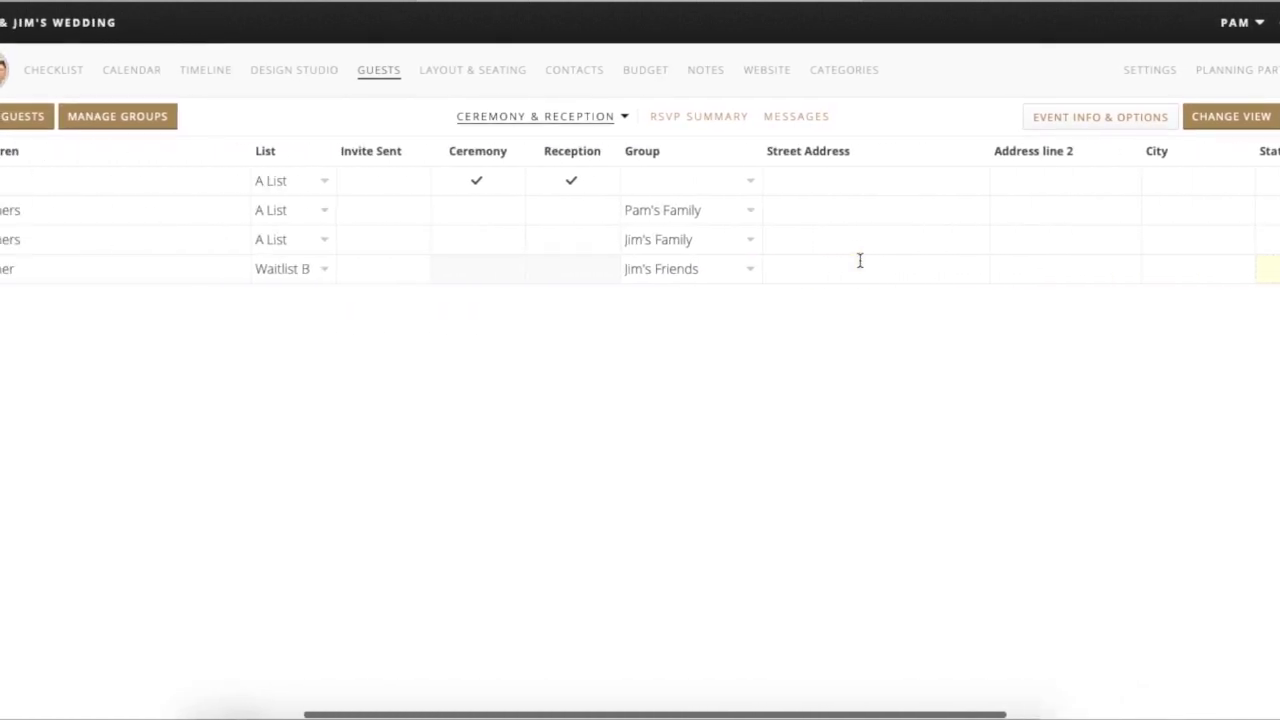
{"action": "scroll", "coordinate": [860, 261], "scroll_direction": "left", "scroll_amount": 14}
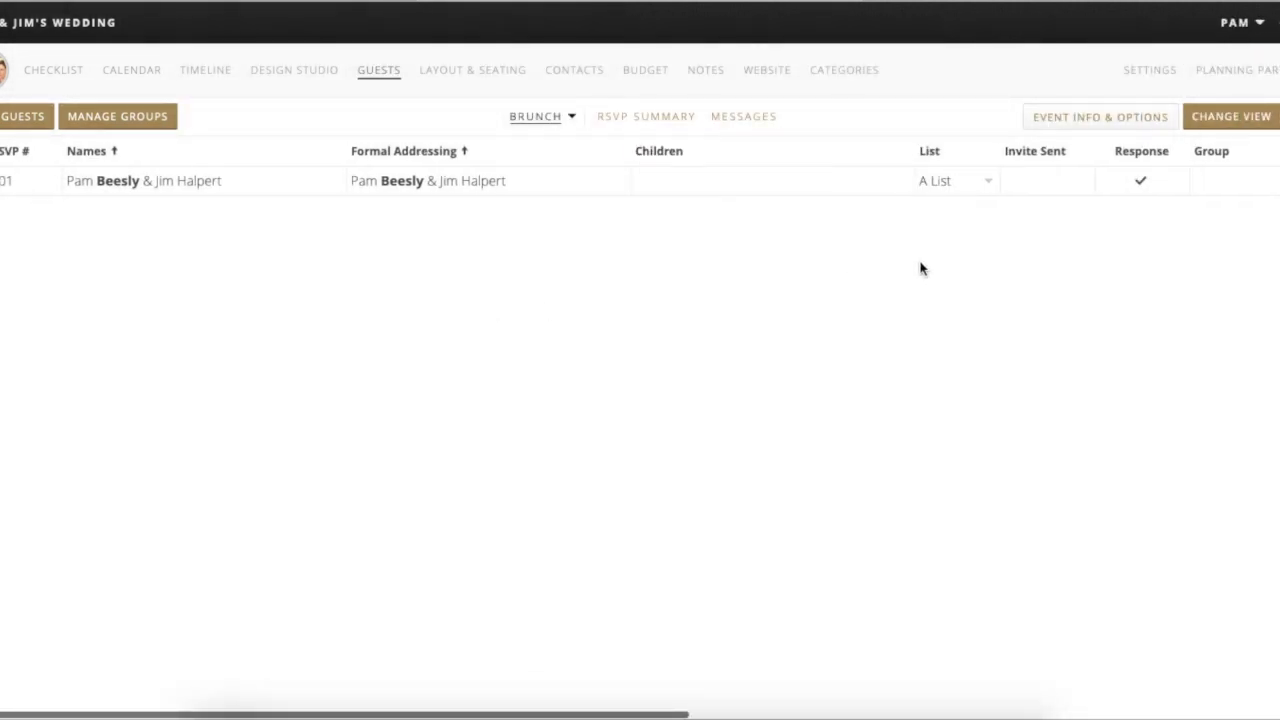
{"action": "left_click", "coordinate": [574, 117]}
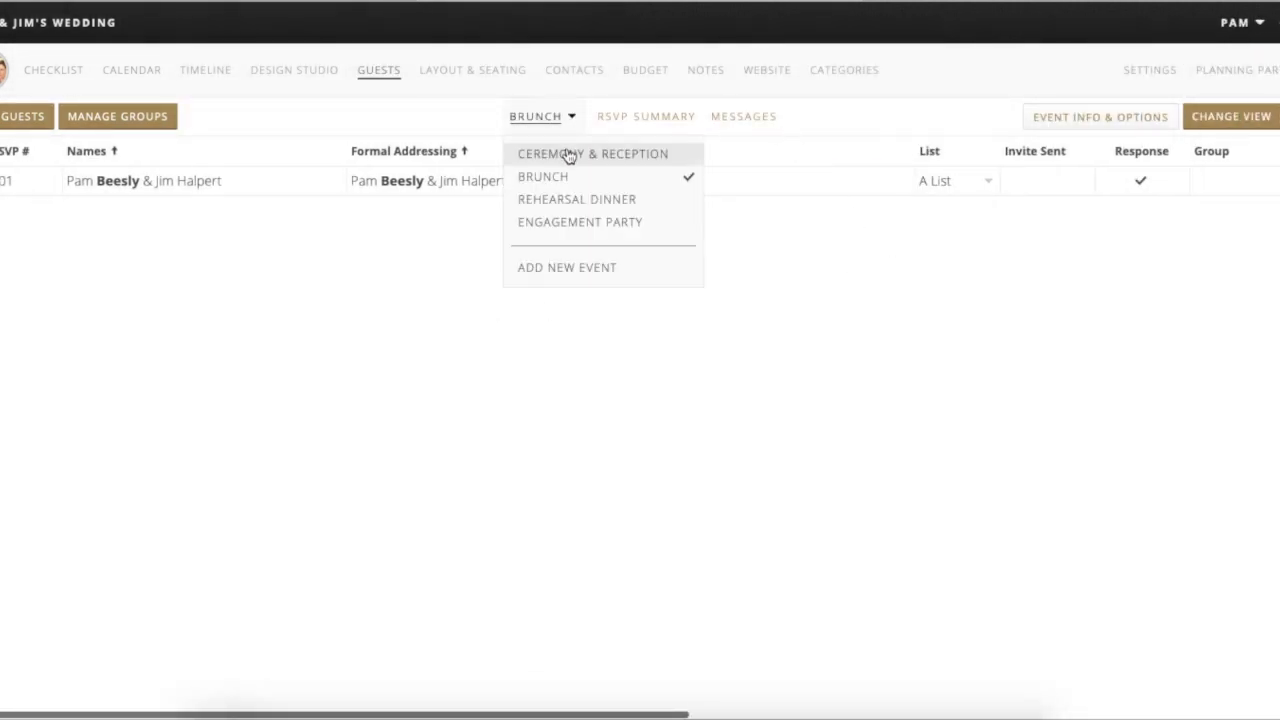
{"action": "left_click", "coordinate": [569, 157]}
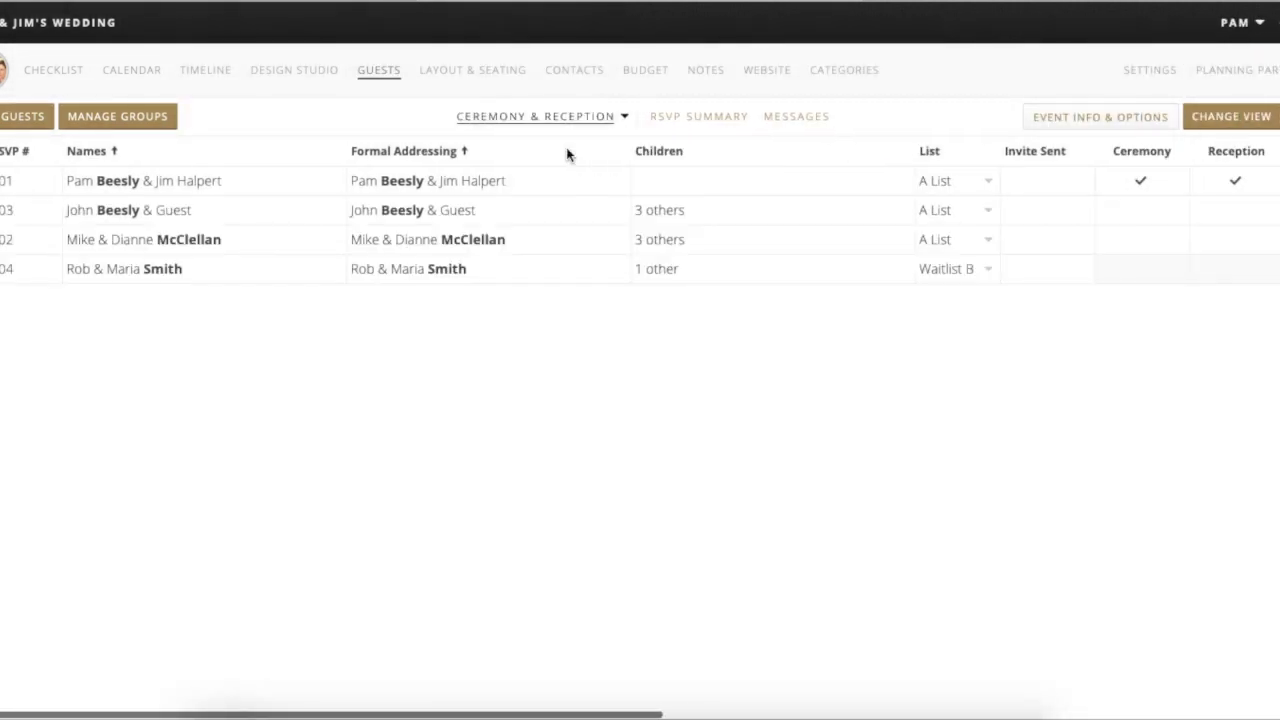
- In the RSVP summary, mark the first household attending both ceremony and reception
{"action": "left_click", "coordinate": [686, 118]}
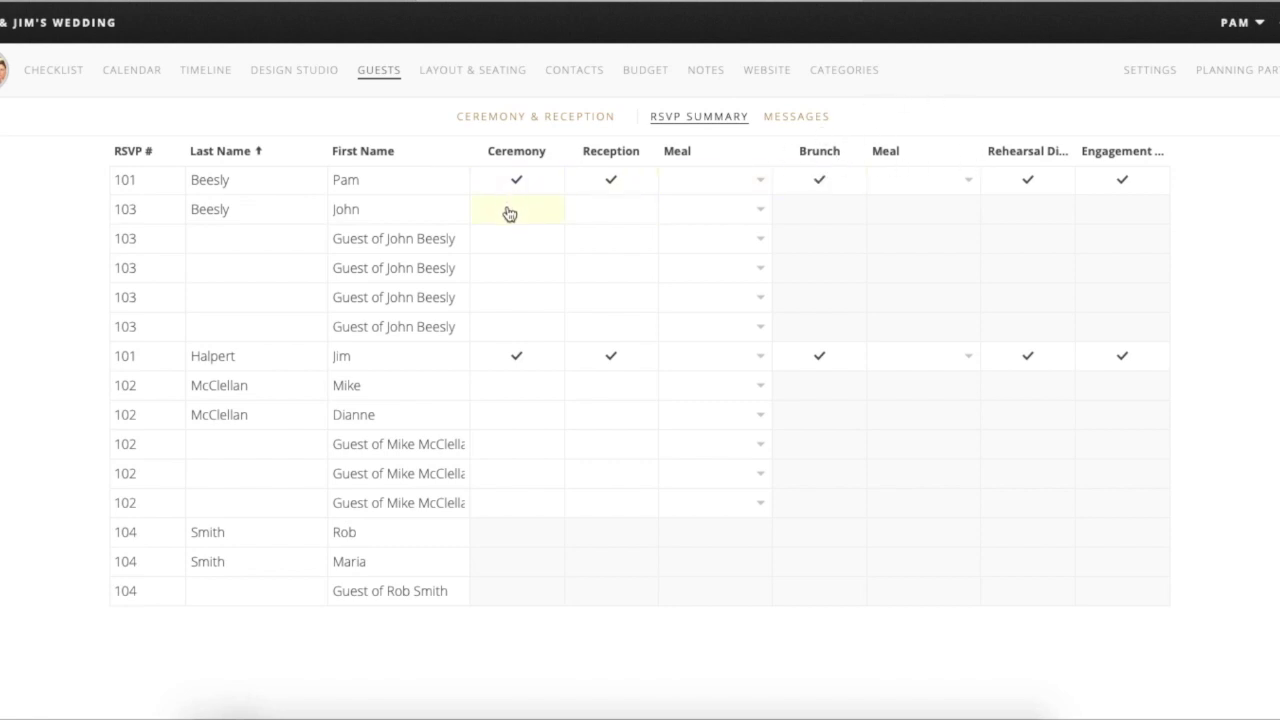
{"action": "left_click", "coordinate": [508, 237]}
{"action": "left_click", "coordinate": [512, 210]}
{"action": "left_click", "coordinate": [586, 220]}
{"action": "left_click", "coordinate": [585, 250]}
{"action": "left_click", "coordinate": [590, 277]}
{"action": "left_click", "coordinate": [539, 270]}
{"action": "left_click", "coordinate": [529, 297]}
{"action": "left_click", "coordinate": [601, 305]}
{"action": "left_click", "coordinate": [599, 332]}
{"action": "left_click", "coordinate": [528, 331]}
- Mark the second couple attending both events, two of their guests attending the ceremony, and the fourth party not invited
{"action": "left_click", "coordinate": [524, 397]}
{"action": "left_click", "coordinate": [589, 397]}
{"action": "left_click", "coordinate": [588, 412]}
{"action": "left_click", "coordinate": [550, 420]}
{"action": "left_click", "coordinate": [540, 468]}
{"action": "left_click", "coordinate": [537, 507]}
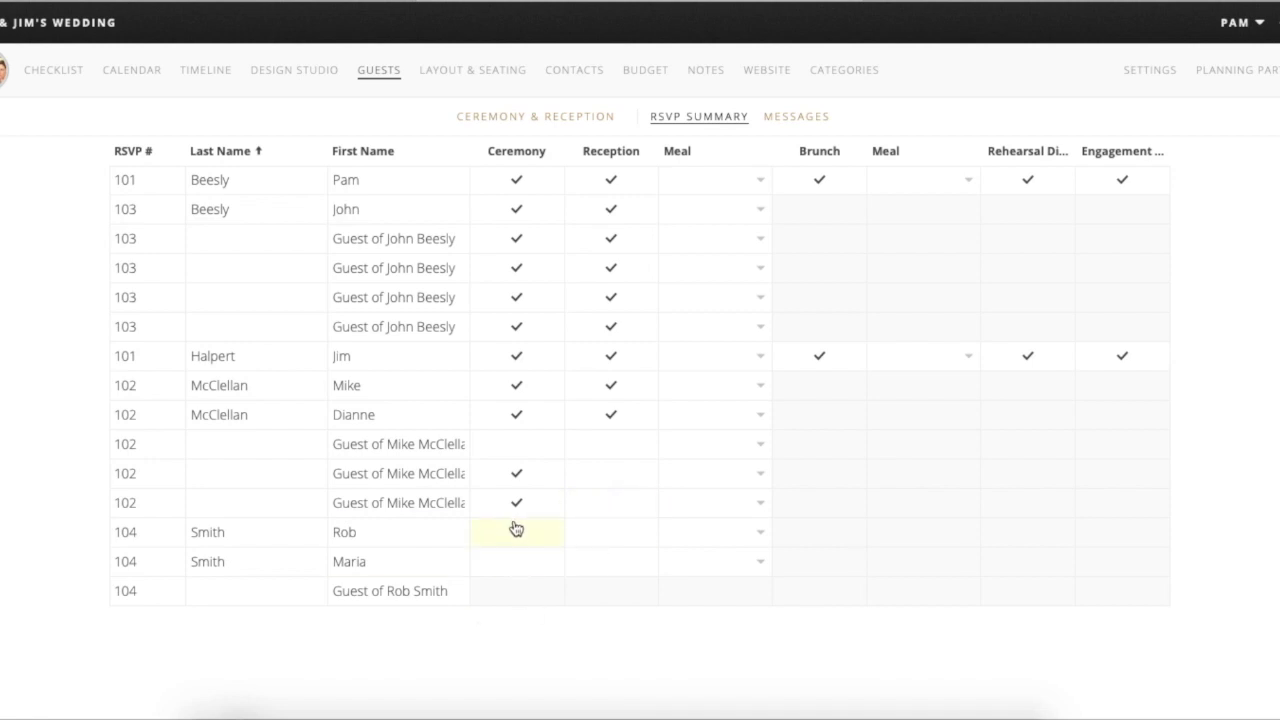
{"action": "left_click", "coordinate": [515, 532]}
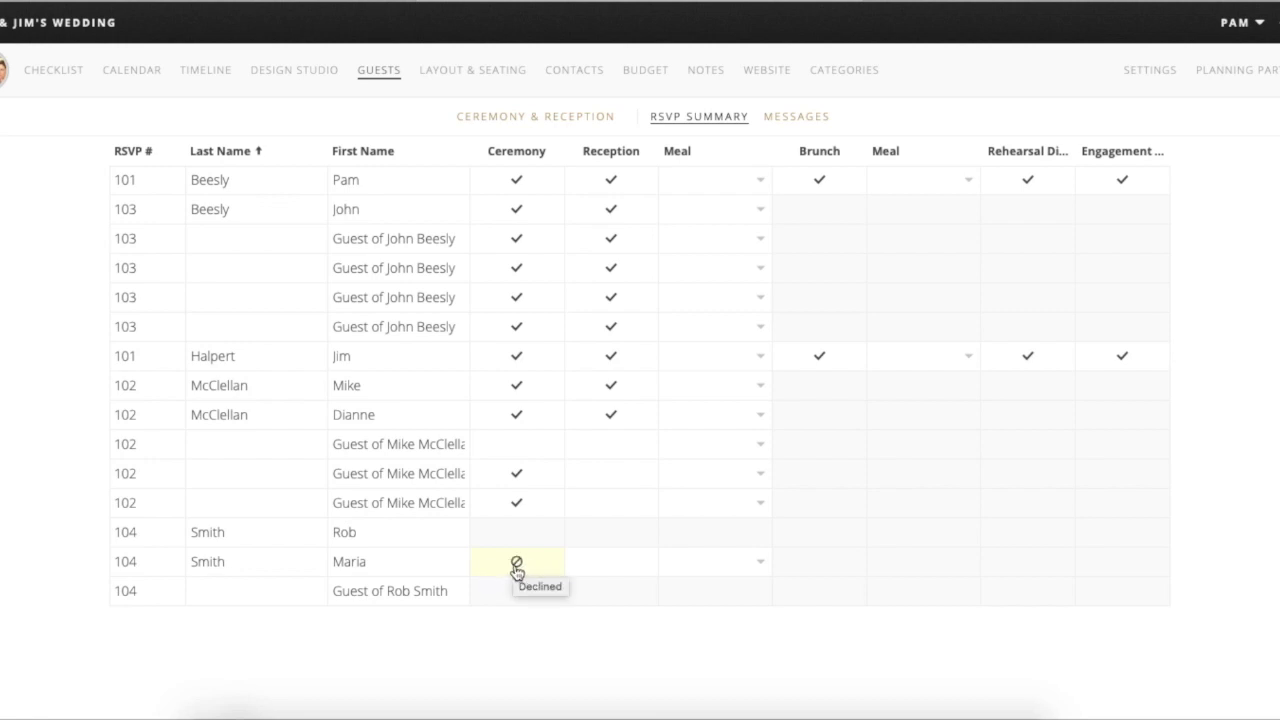
{"action": "left_click", "coordinate": [517, 566]}
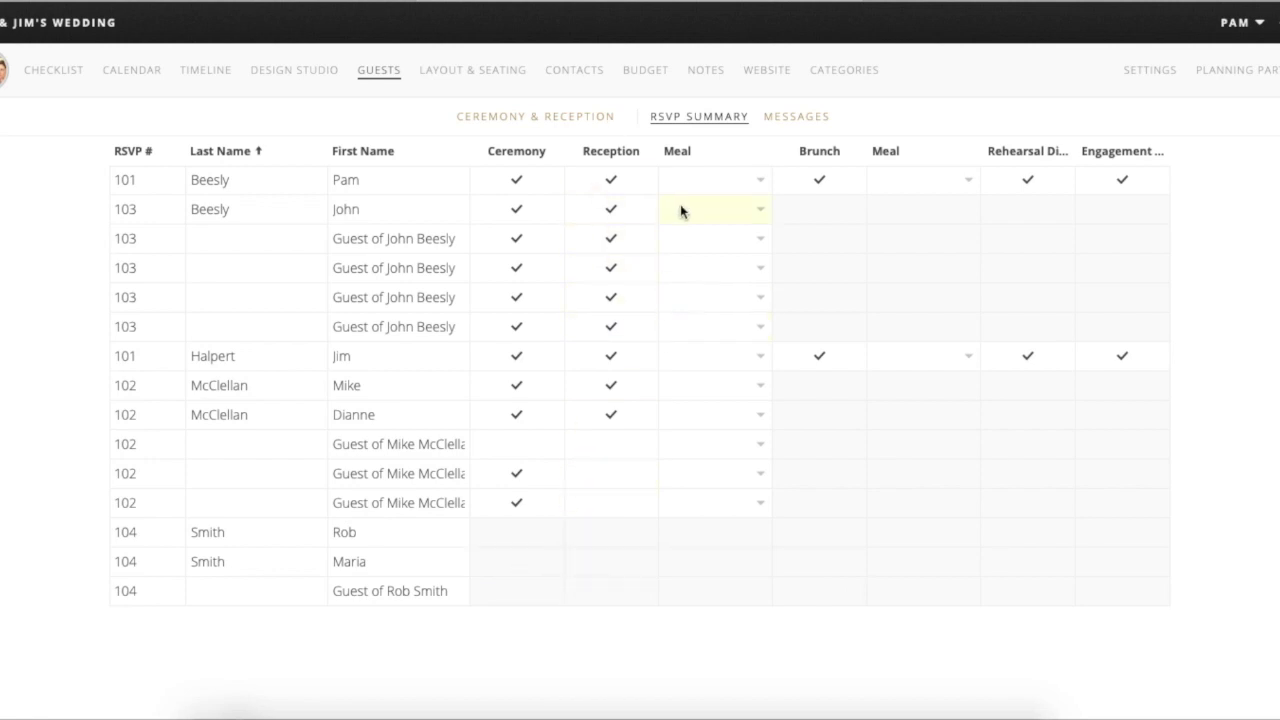
- Invite two household guests to the brunch and reset one guest's ceremony and reception attendance ticks
{"action": "left_click", "coordinate": [831, 242]}
{"action": "left_click", "coordinate": [829, 268]}
{"action": "left_click", "coordinate": [518, 180]}
{"action": "left_click", "coordinate": [517, 180]}
{"action": "left_click", "coordinate": [543, 180]}
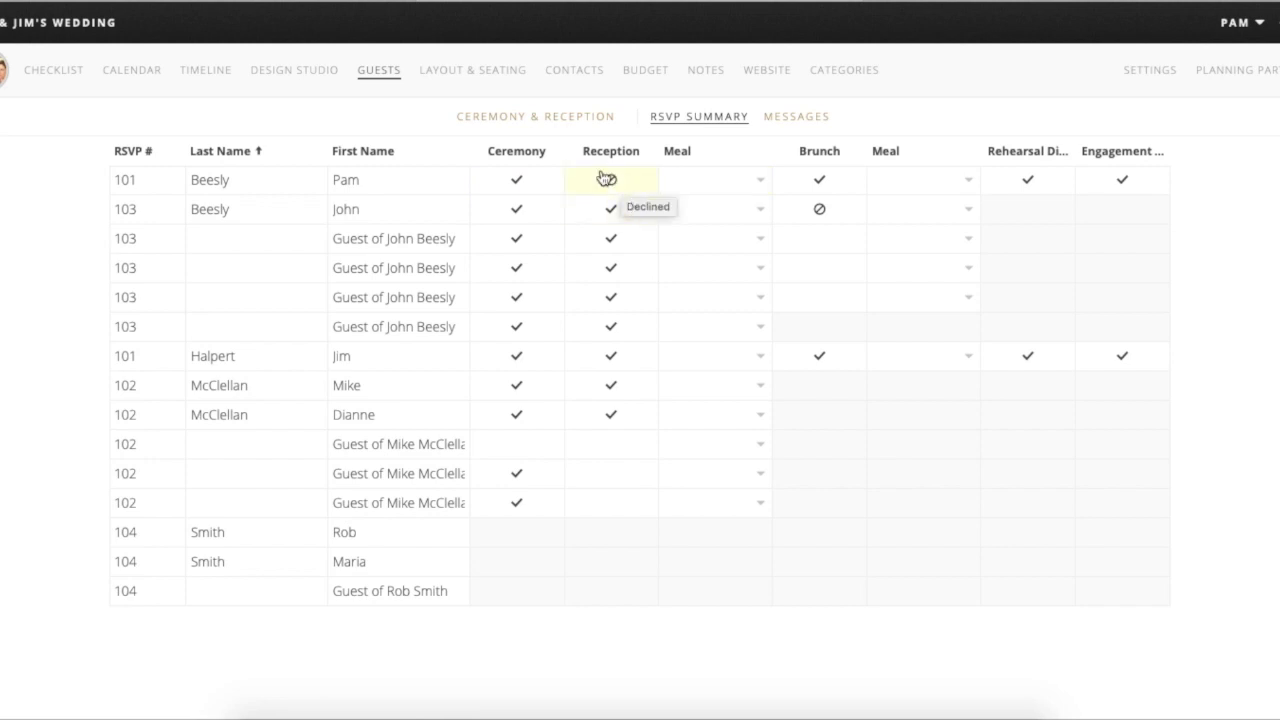
{"action": "left_click", "coordinate": [637, 185]}
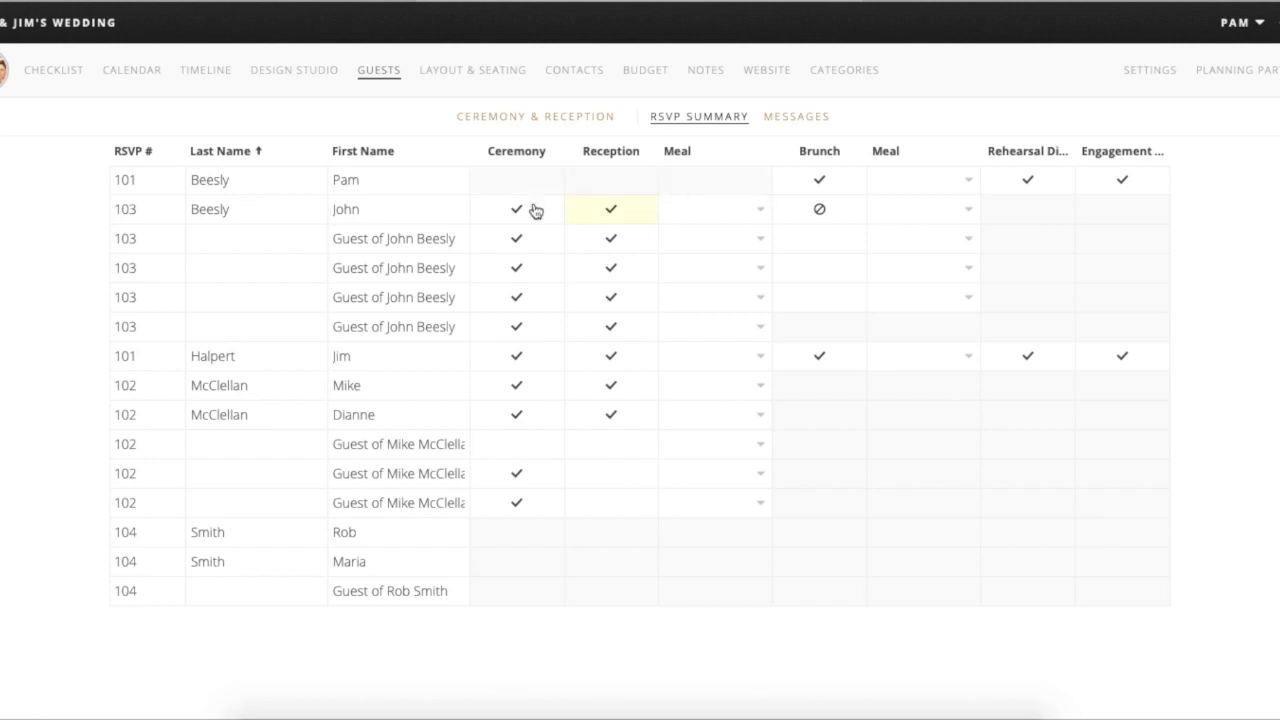
{"action": "left_click", "coordinate": [540, 187]}
{"action": "left_click", "coordinate": [608, 187]}
- Mark the household head as declining the brunch and rehearsal dinner
{"action": "mouse_move", "coordinate": [1048, 226]}
{"action": "mouse_move", "coordinate": [791, 214]}
{"action": "left_click", "coordinate": [1028, 219]}
{"action": "mouse_move", "coordinate": [1046, 263]}
{"action": "left_click", "coordinate": [759, 180]}
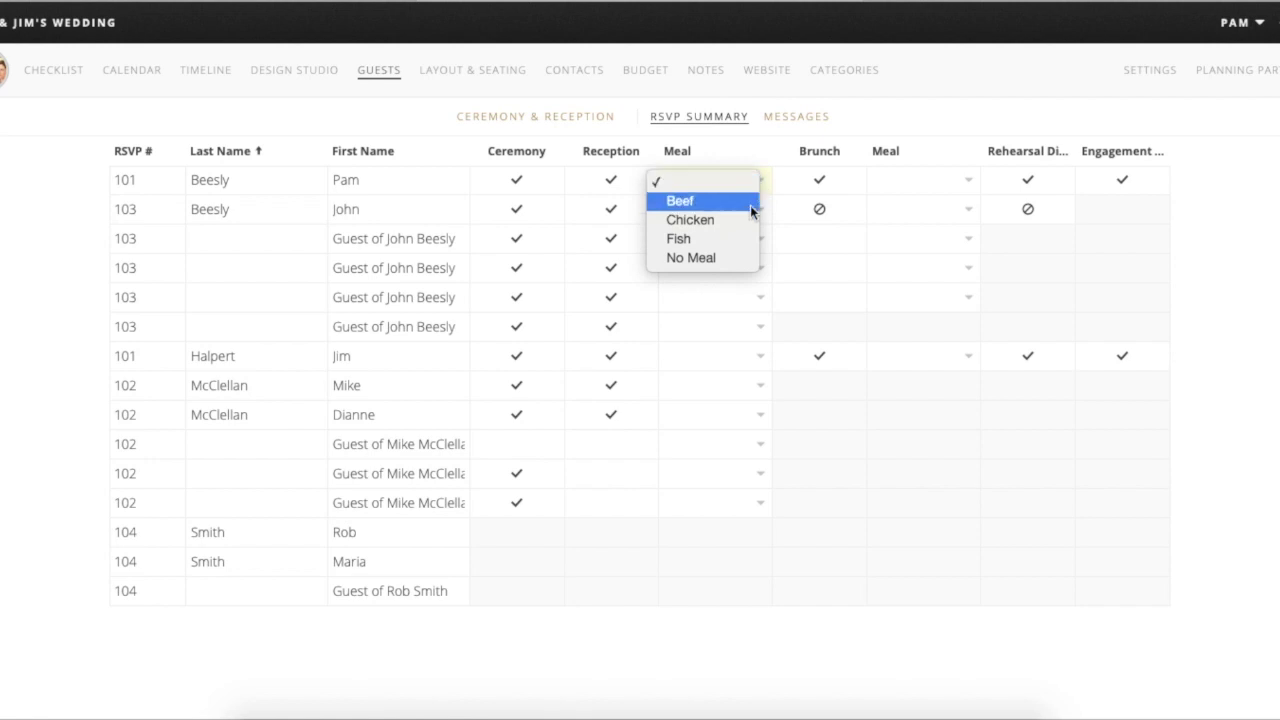
{"action": "left_click", "coordinate": [750, 221]}
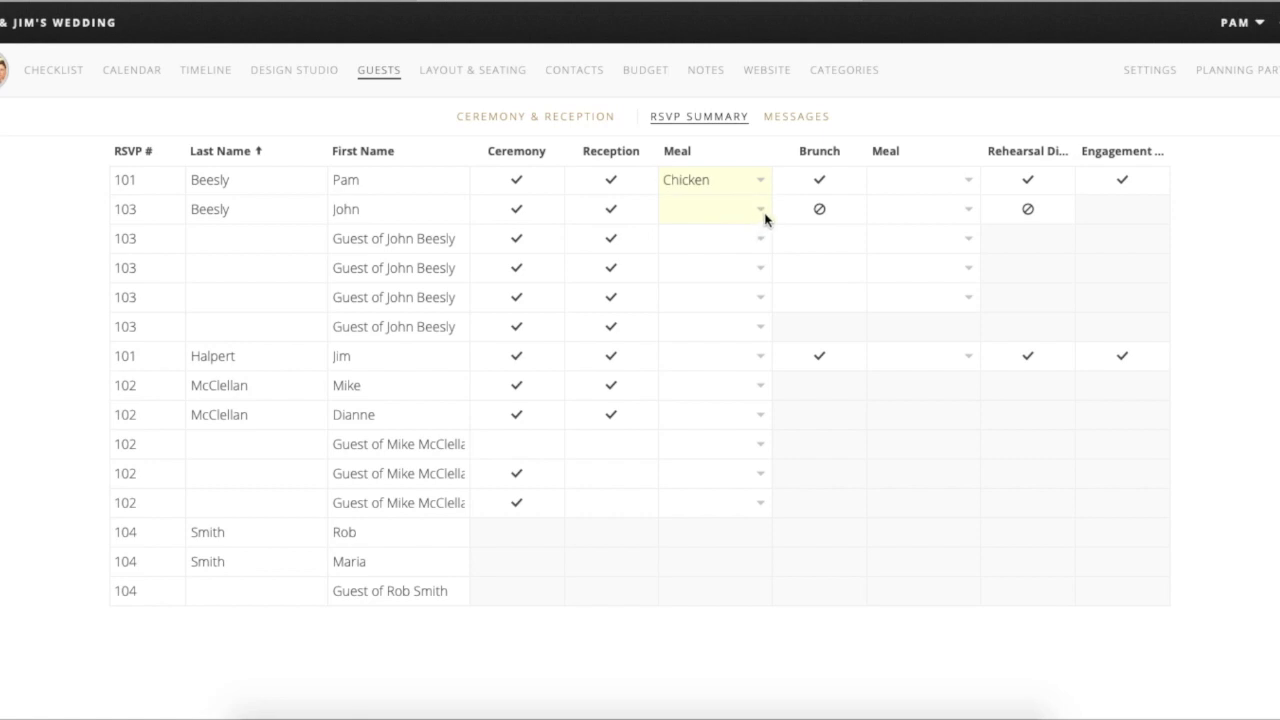
{"action": "left_click", "coordinate": [762, 210]}
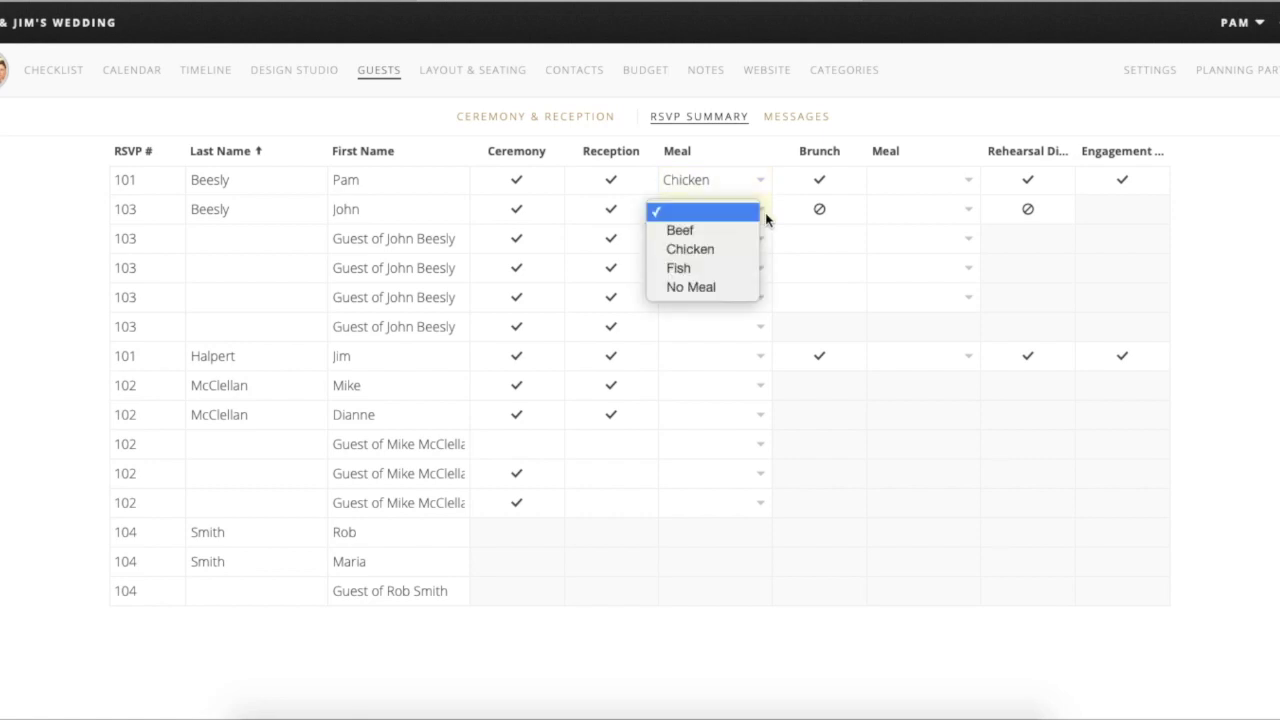
{"action": "left_click", "coordinate": [737, 269]}
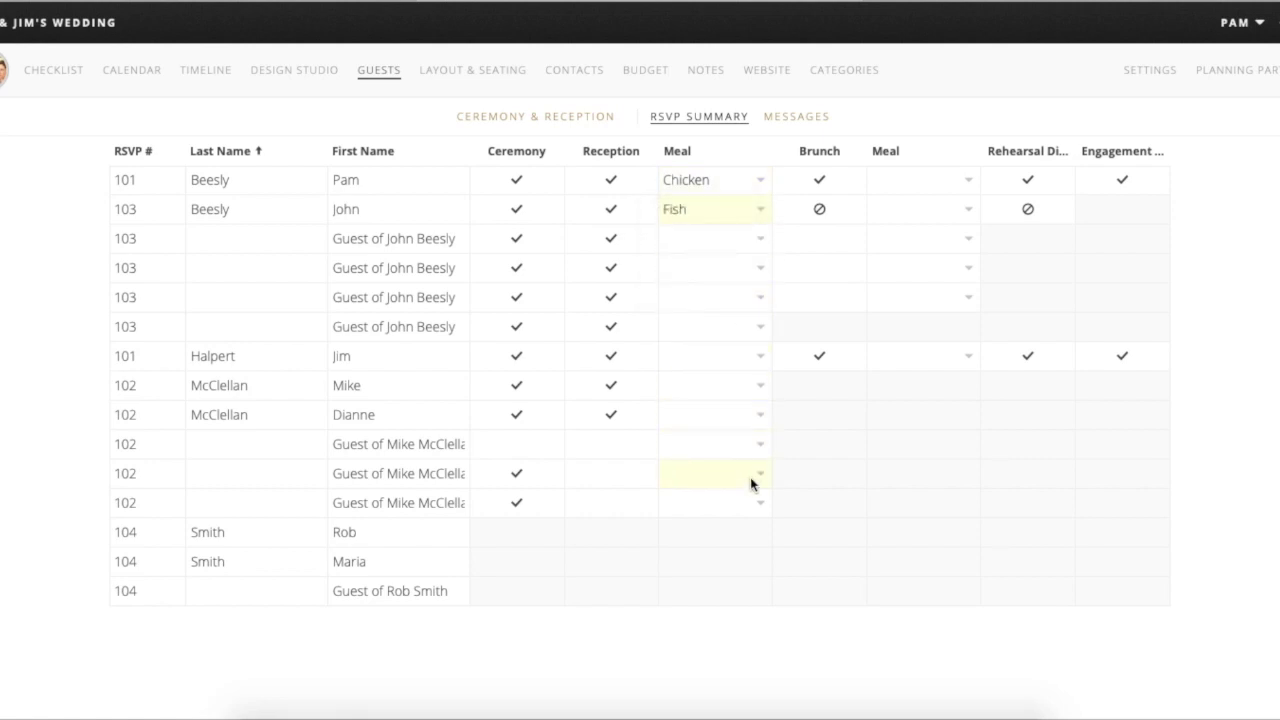
{"action": "left_click", "coordinate": [762, 240]}
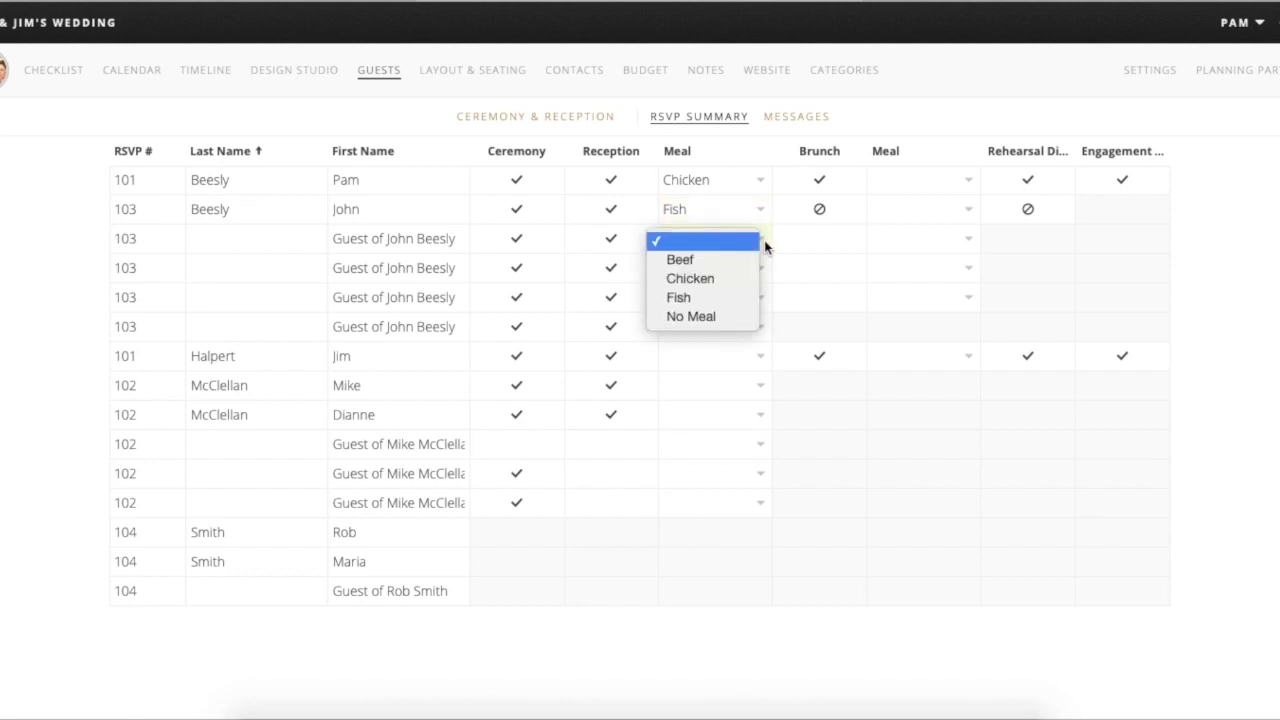
{"action": "left_click", "coordinate": [710, 316]}
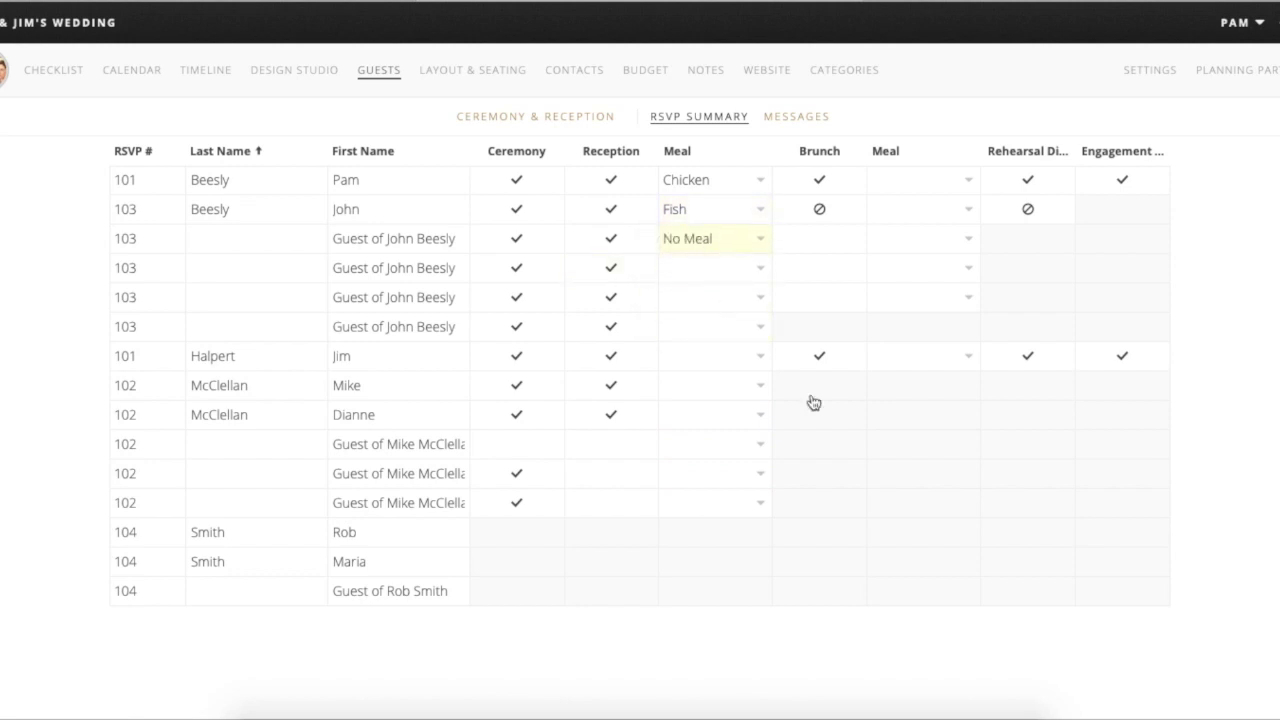
{"action": "left_click", "coordinate": [931, 180]}
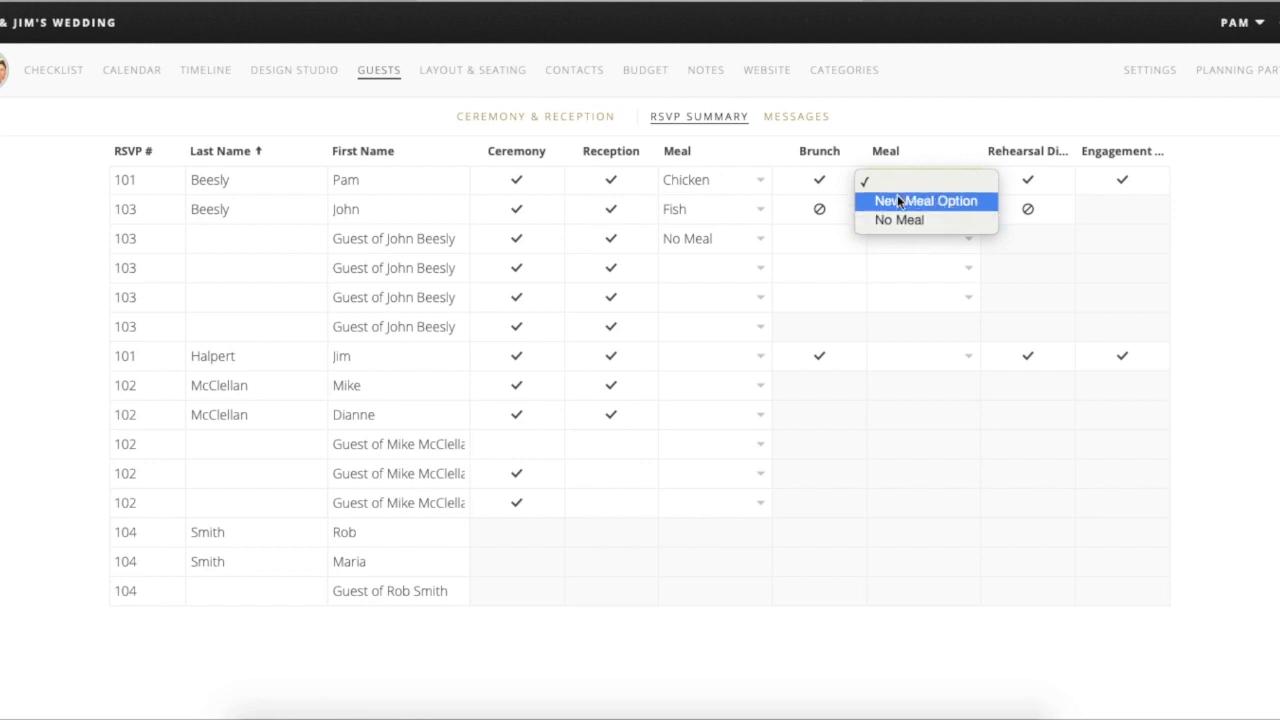
{"action": "left_click", "coordinate": [875, 131]}
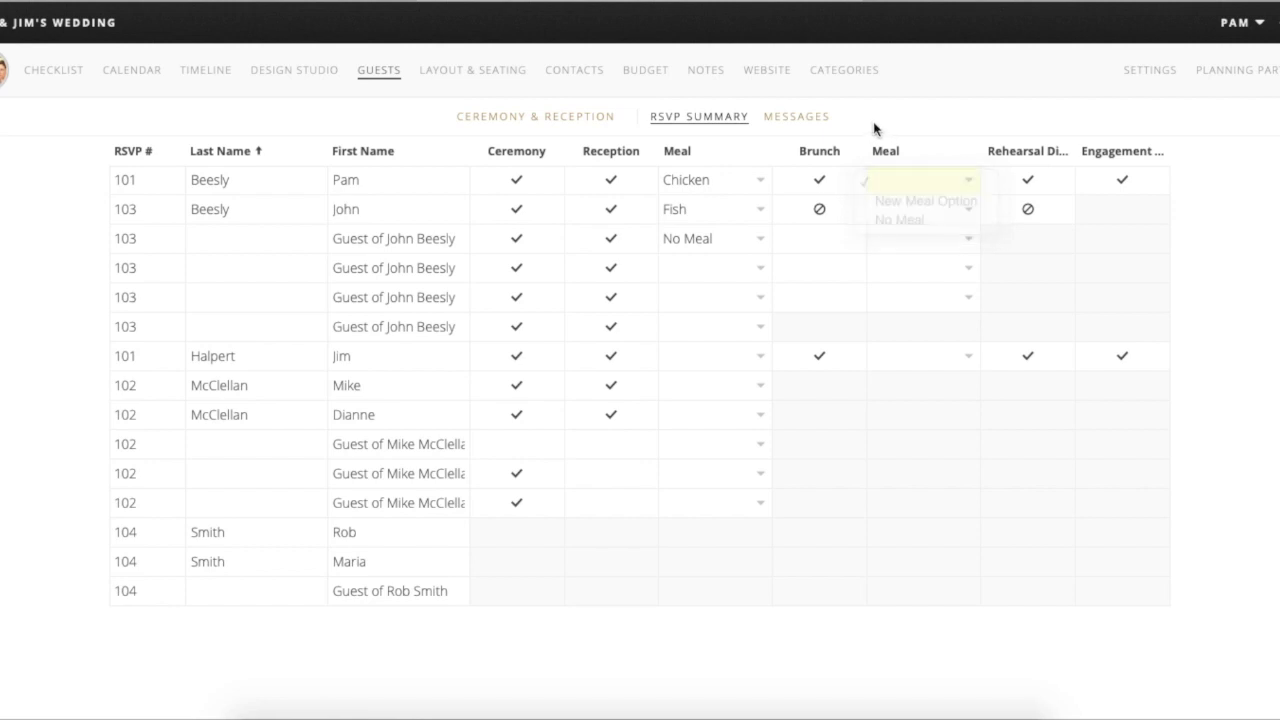
- Start a first guest message, leaving a draft Online RSVP message in the Messages list
{"action": "left_click", "coordinate": [798, 117]}
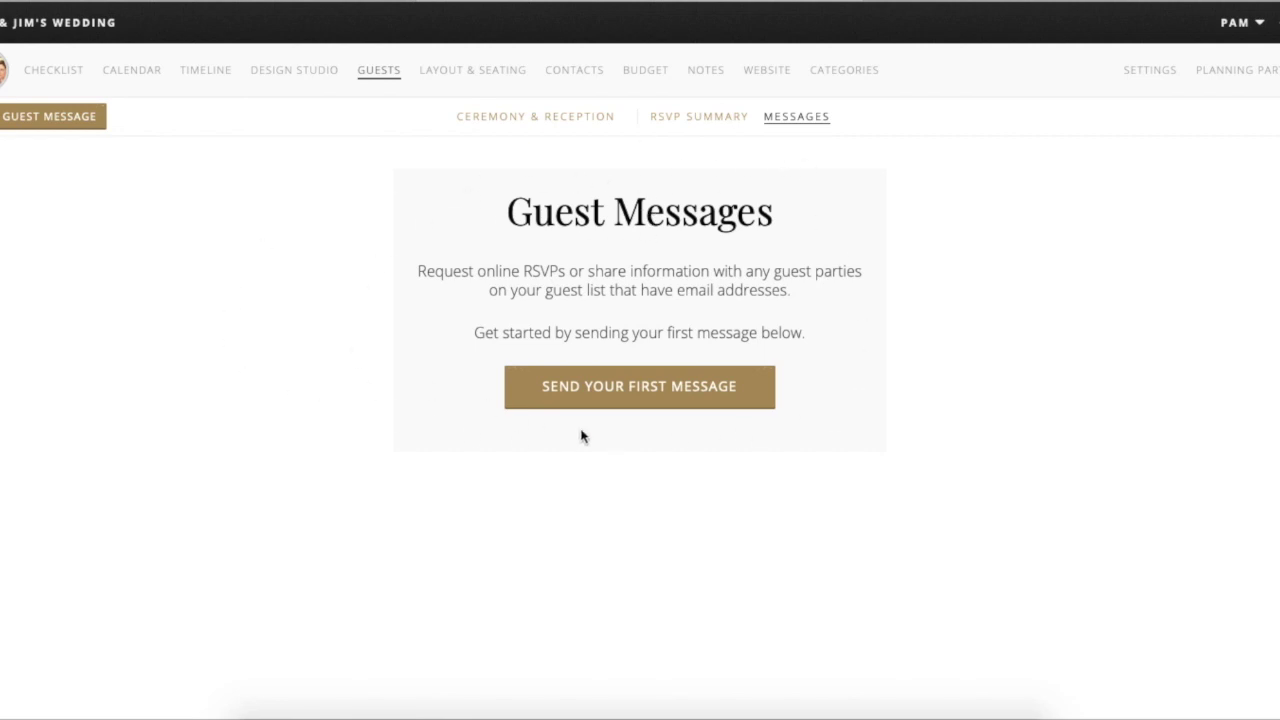
{"action": "left_click", "coordinate": [695, 398]}
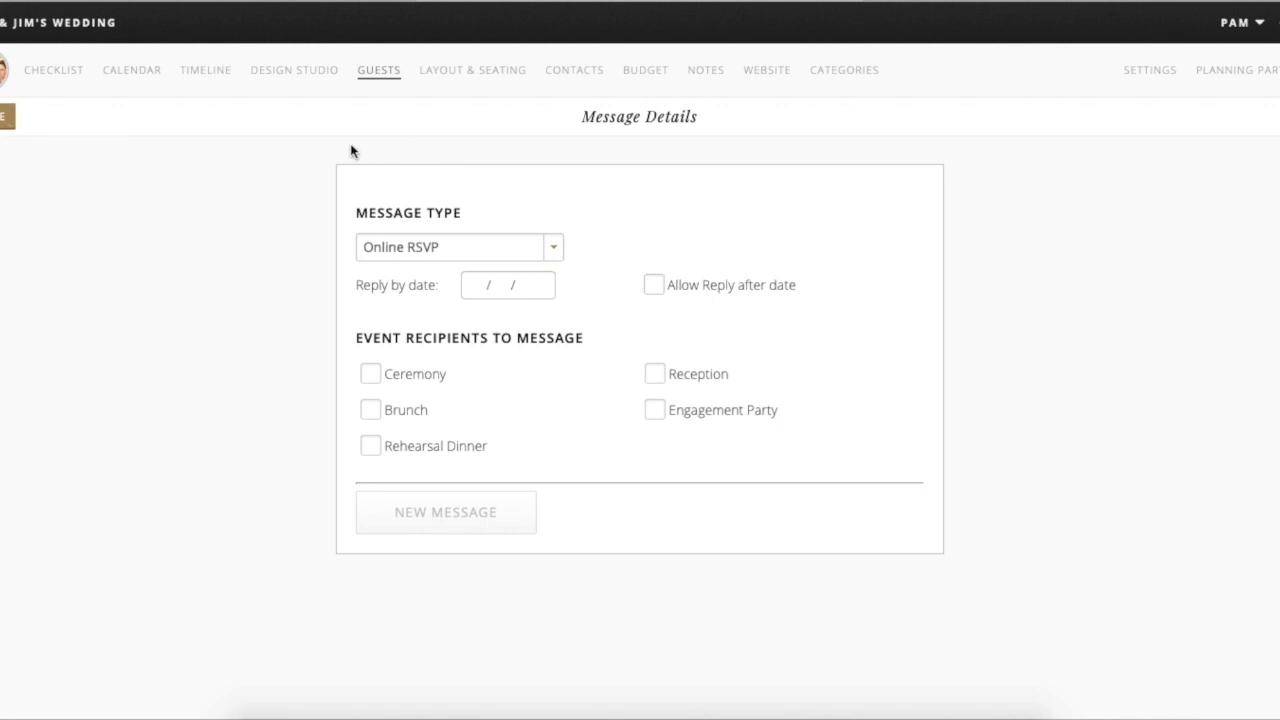
{"action": "left_click", "coordinate": [8, 116]}
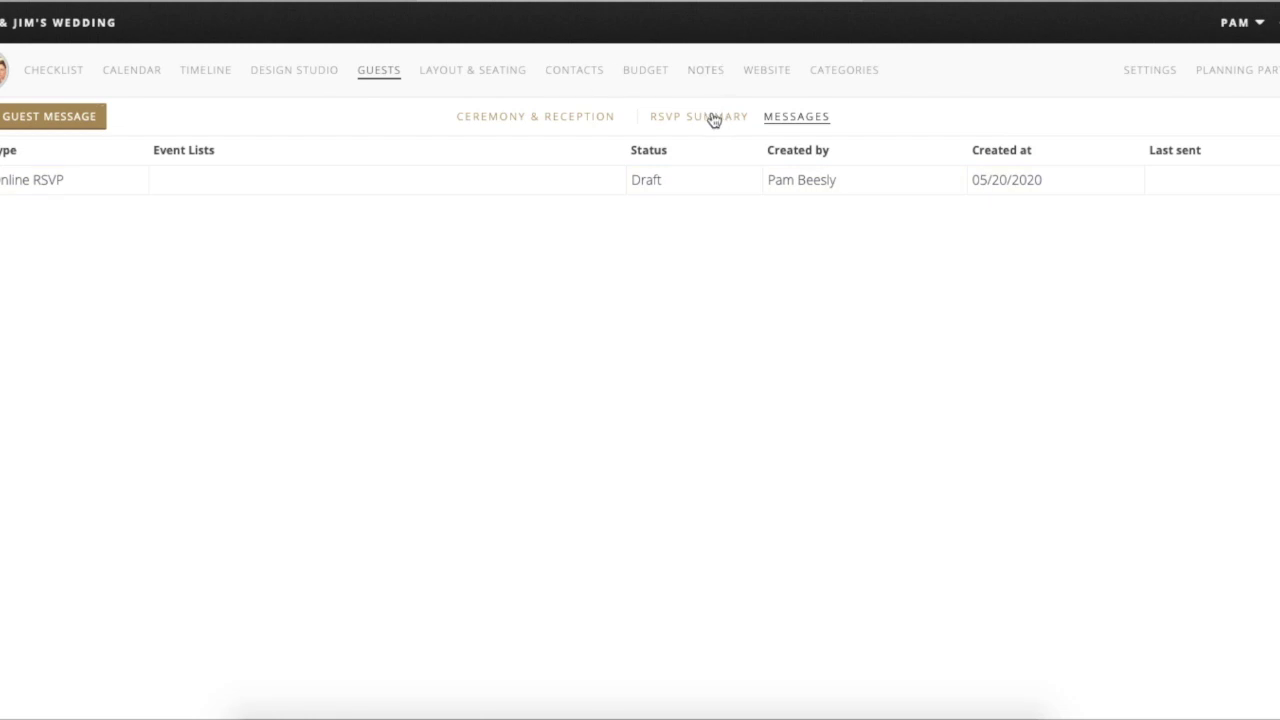
- Show the Ceremony & Reception guest list by individual guest, sorted by last name
{"action": "left_click", "coordinate": [551, 118]}
{"action": "left_click", "coordinate": [1230, 117]}
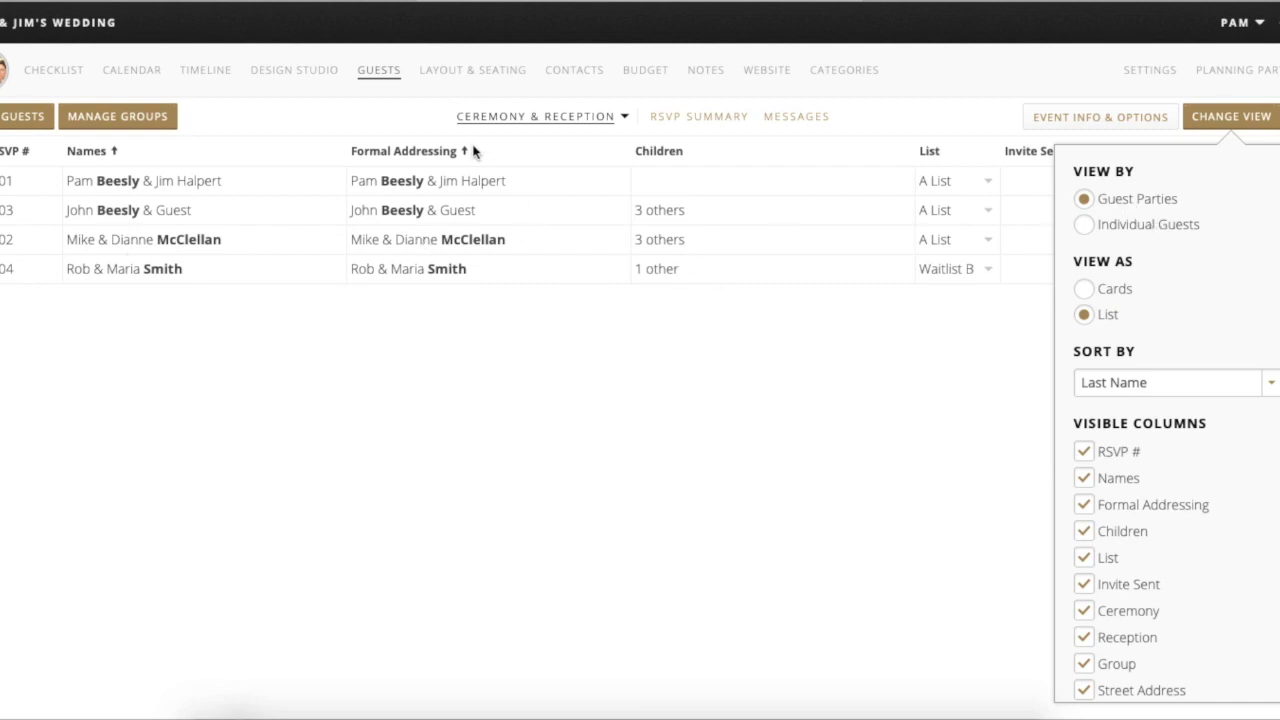
{"action": "left_click", "coordinate": [1087, 226]}
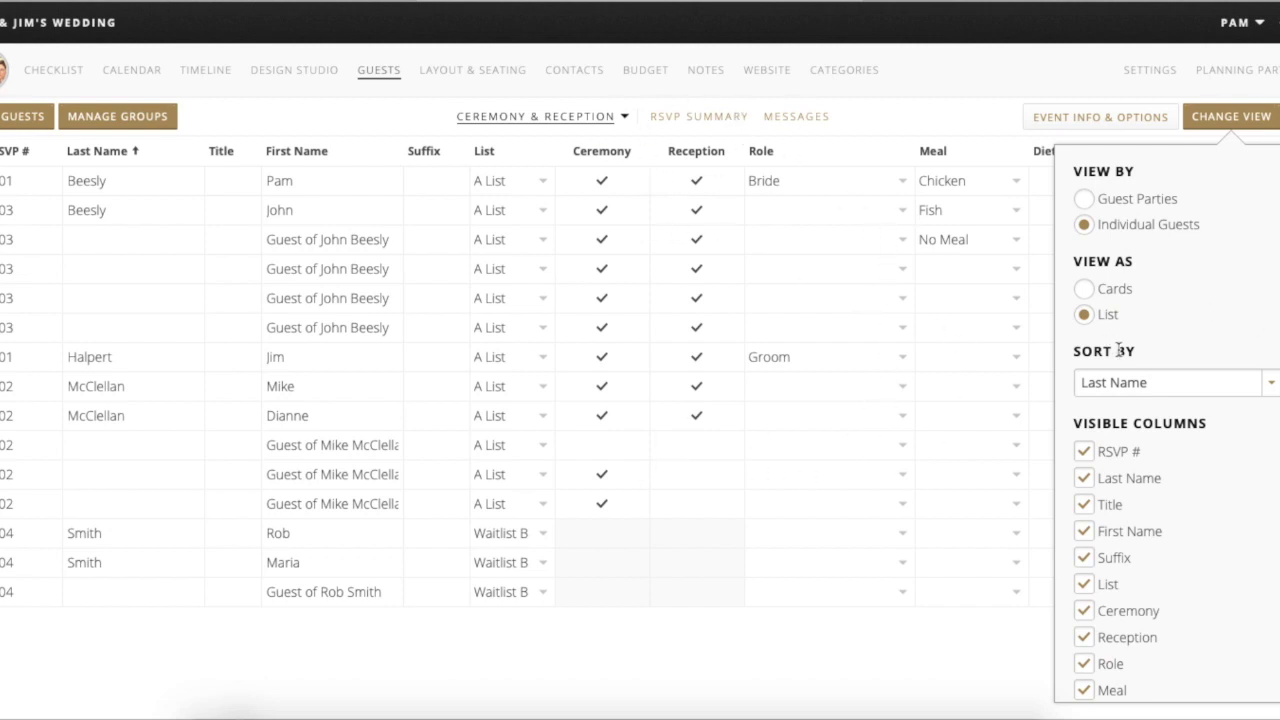
{"action": "left_click", "coordinate": [1141, 385]}
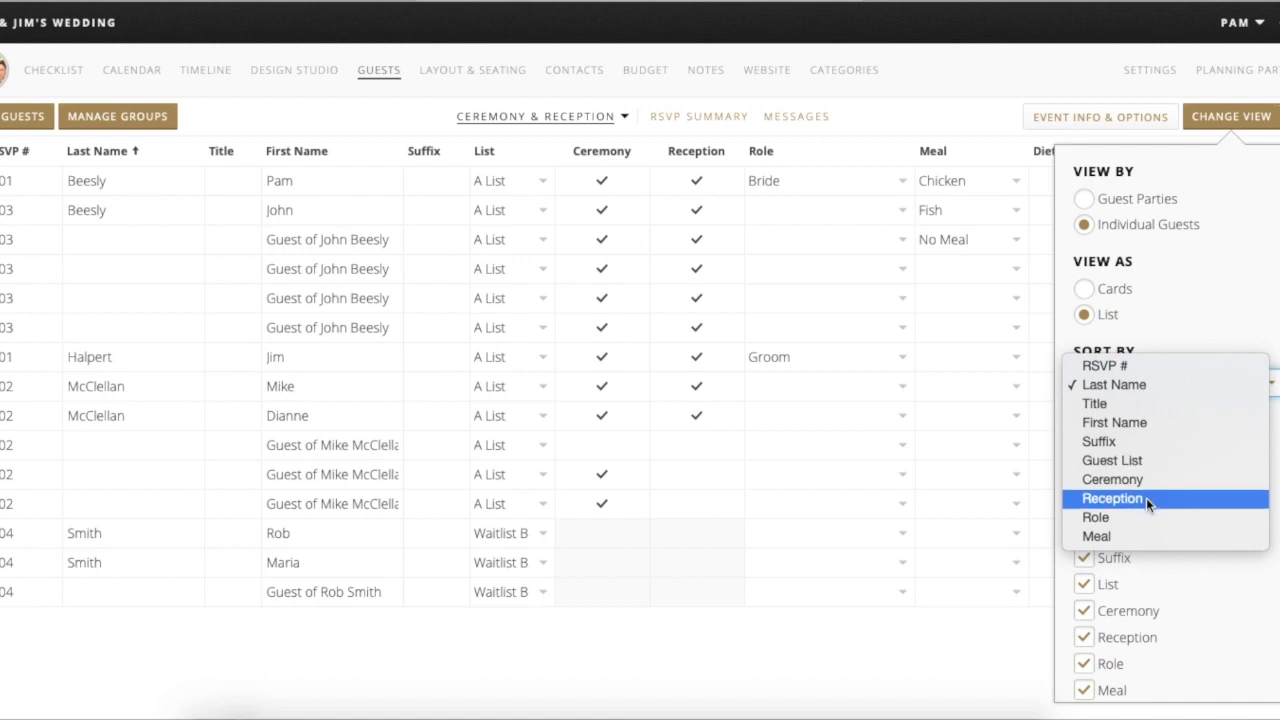
{"action": "left_click", "coordinate": [1176, 386]}
- Adjust the guest table columns so Role, Wheelchair and Highchair are shown
{"action": "scroll", "coordinate": [1172, 505], "scroll_direction": "down", "scroll_amount": 3}
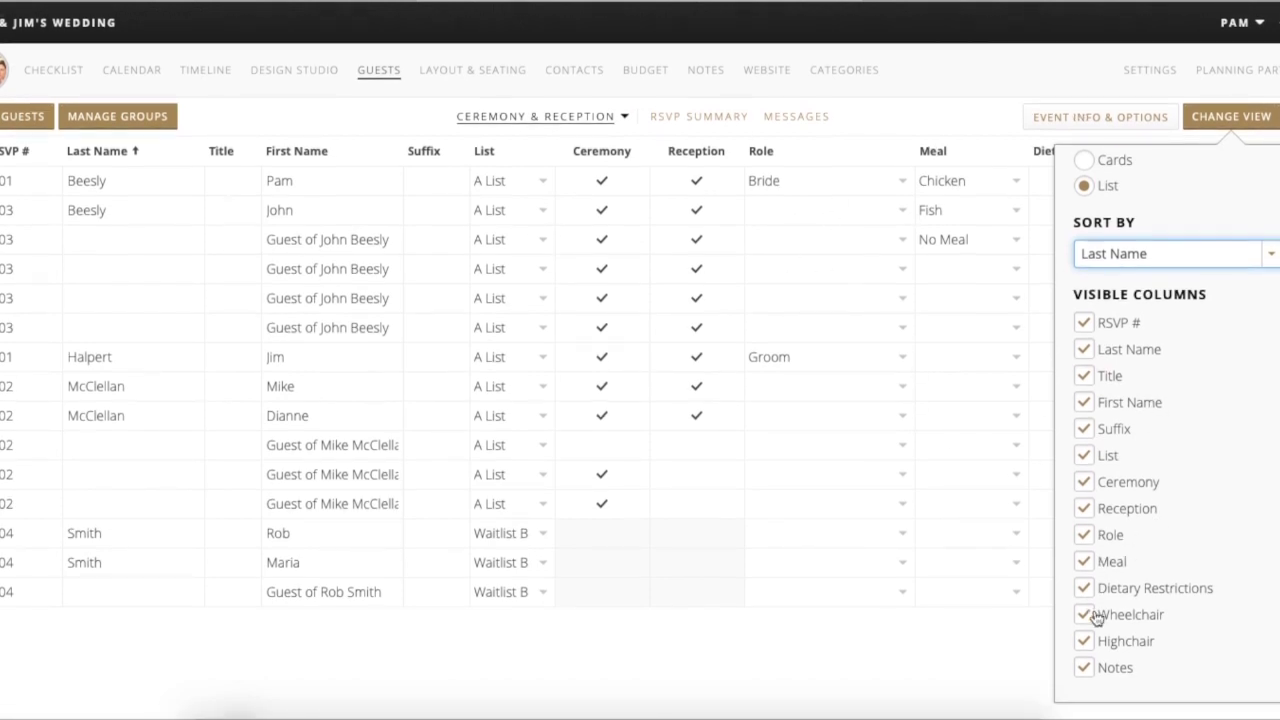
{"action": "left_click", "coordinate": [1088, 645]}
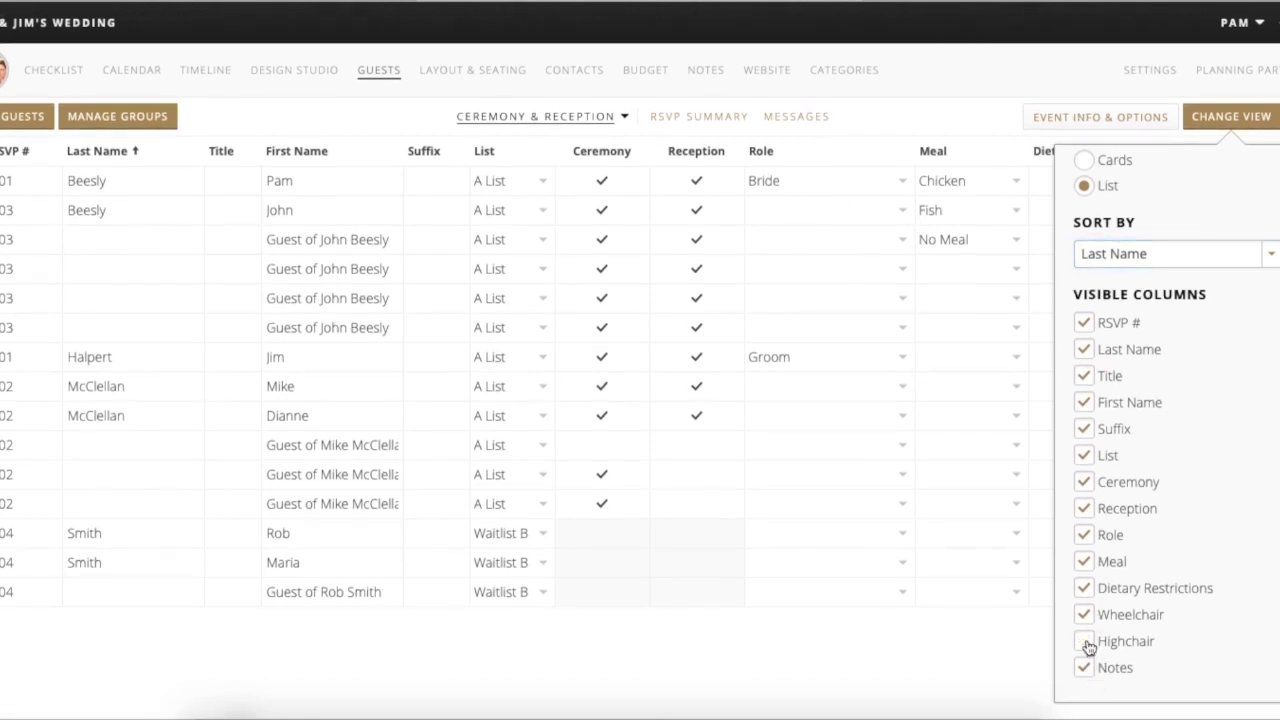
{"action": "left_click", "coordinate": [1087, 538]}
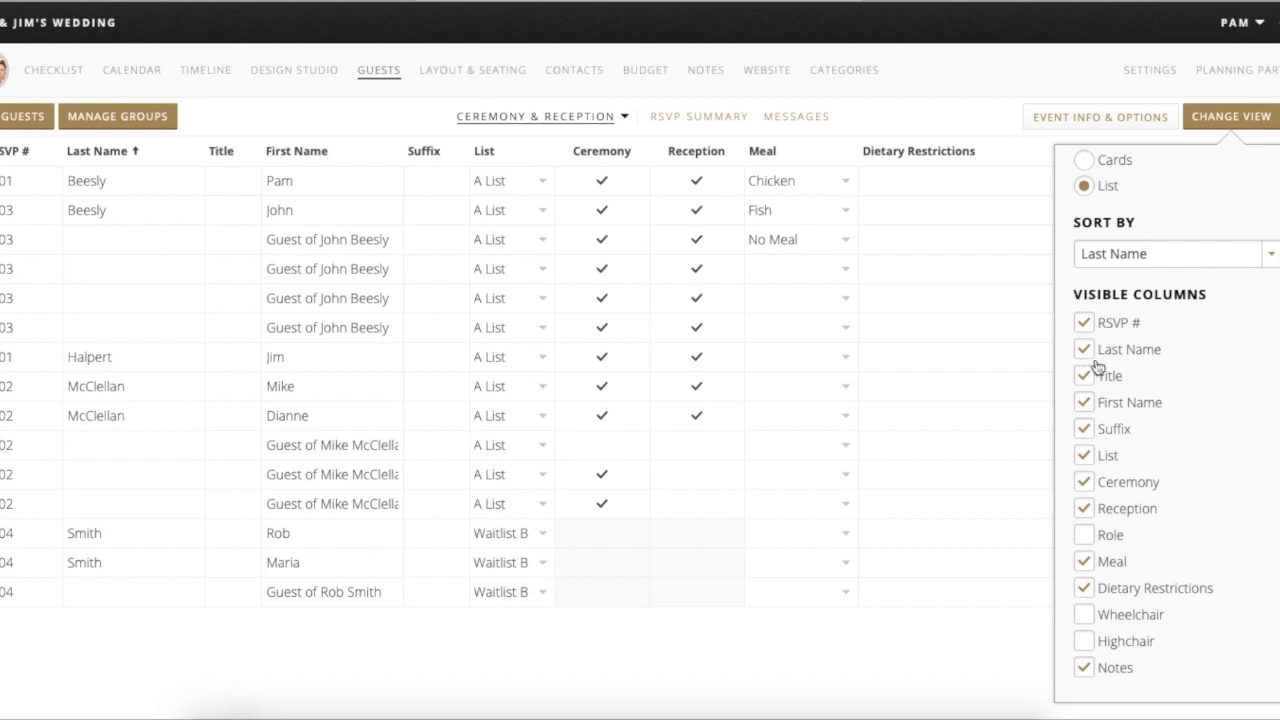
{"action": "left_click_drag", "start_coordinate": [1092, 330], "coordinate": [1157, 351]}
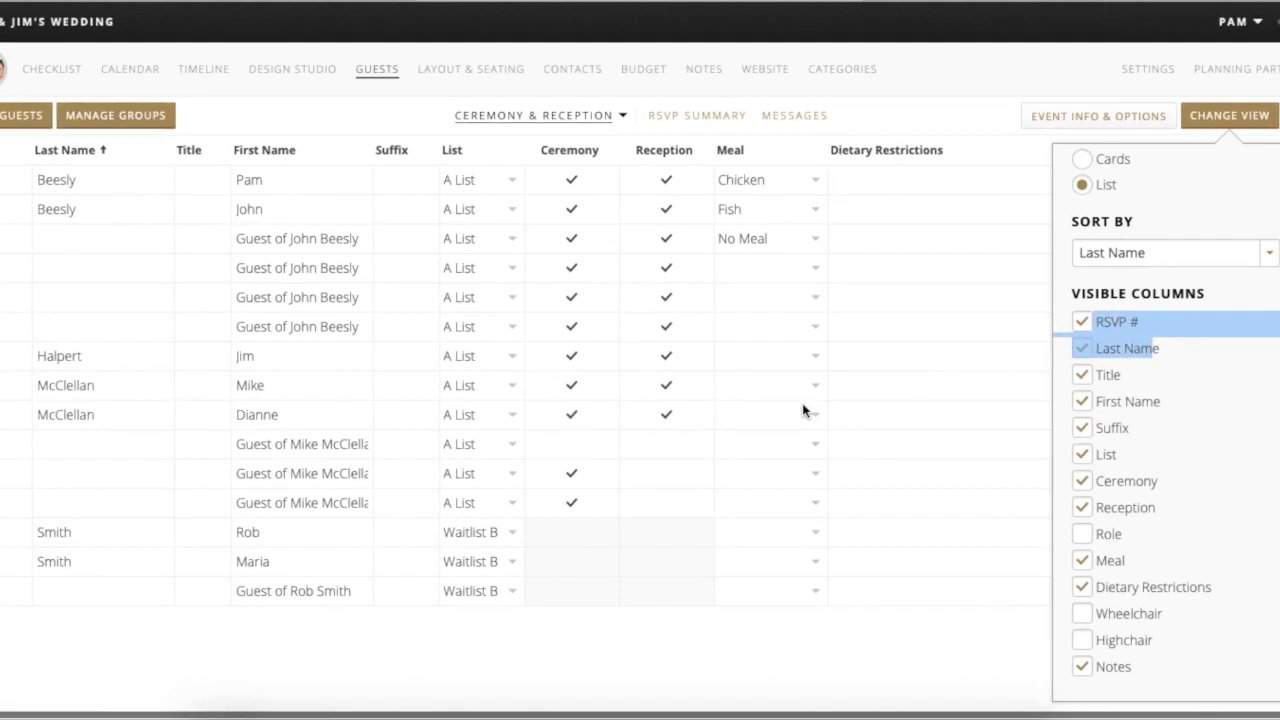
{"action": "left_click", "coordinate": [1232, 313]}
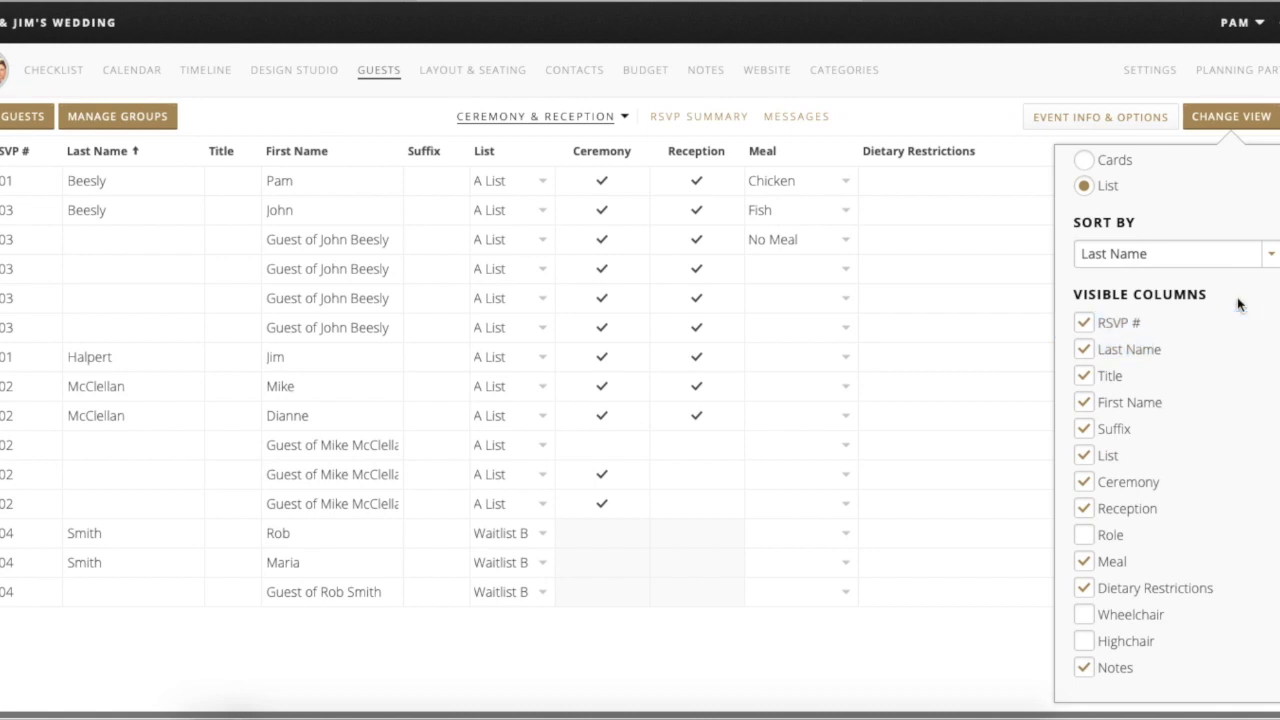
{"action": "scroll", "coordinate": [1277, 363], "scroll_direction": "up", "scroll_amount": 1}
{"action": "left_click", "coordinate": [1084, 543]}
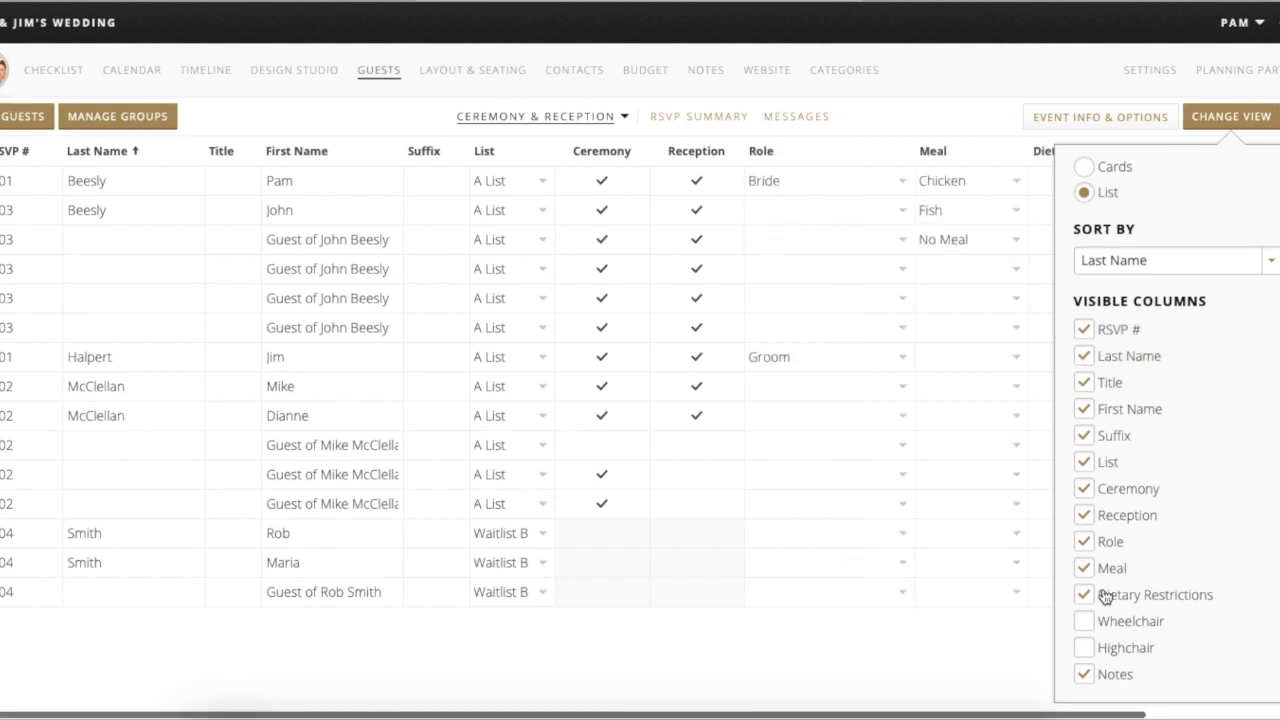
{"action": "left_click", "coordinate": [1085, 622]}
{"action": "left_click", "coordinate": [1085, 649]}
{"action": "scroll", "coordinate": [1086, 654], "scroll_direction": "down", "scroll_amount": 1}
{"action": "scroll", "coordinate": [1166, 483], "scroll_direction": "up", "scroll_amount": 5}
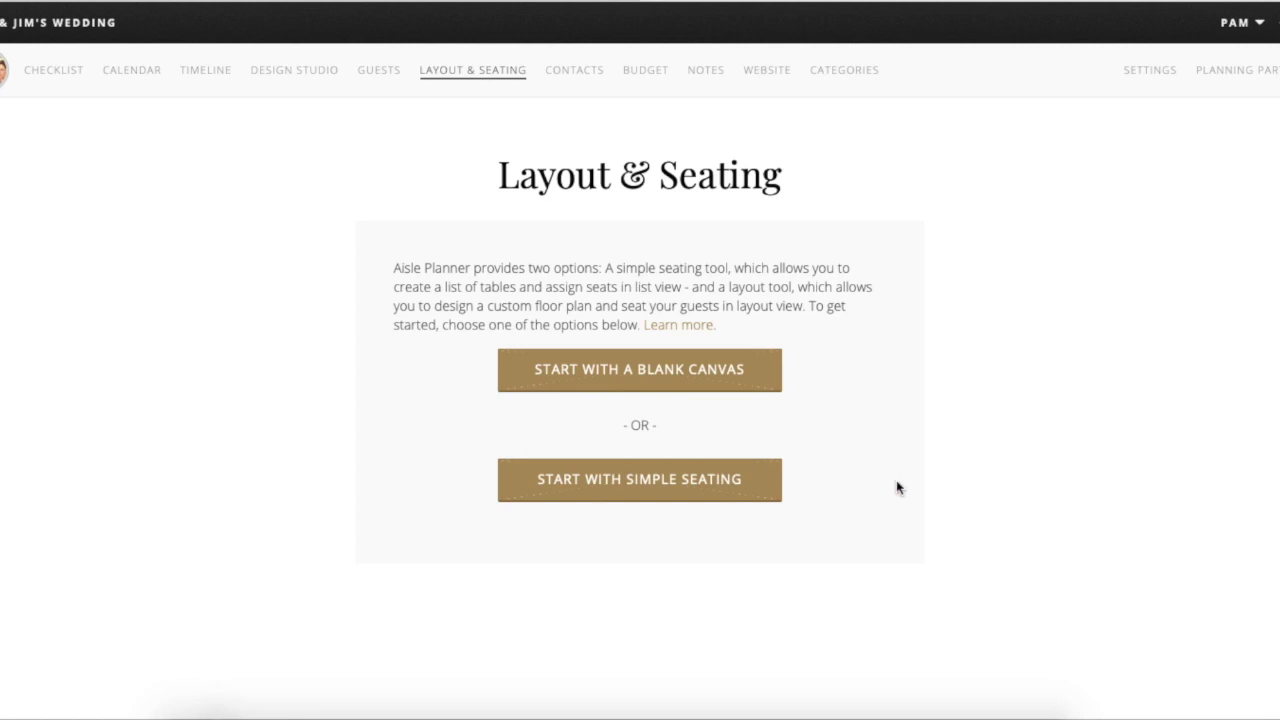
- Start the Reception floor plan from a blank canvas and check the layout list
{"action": "left_click", "coordinate": [628, 391]}
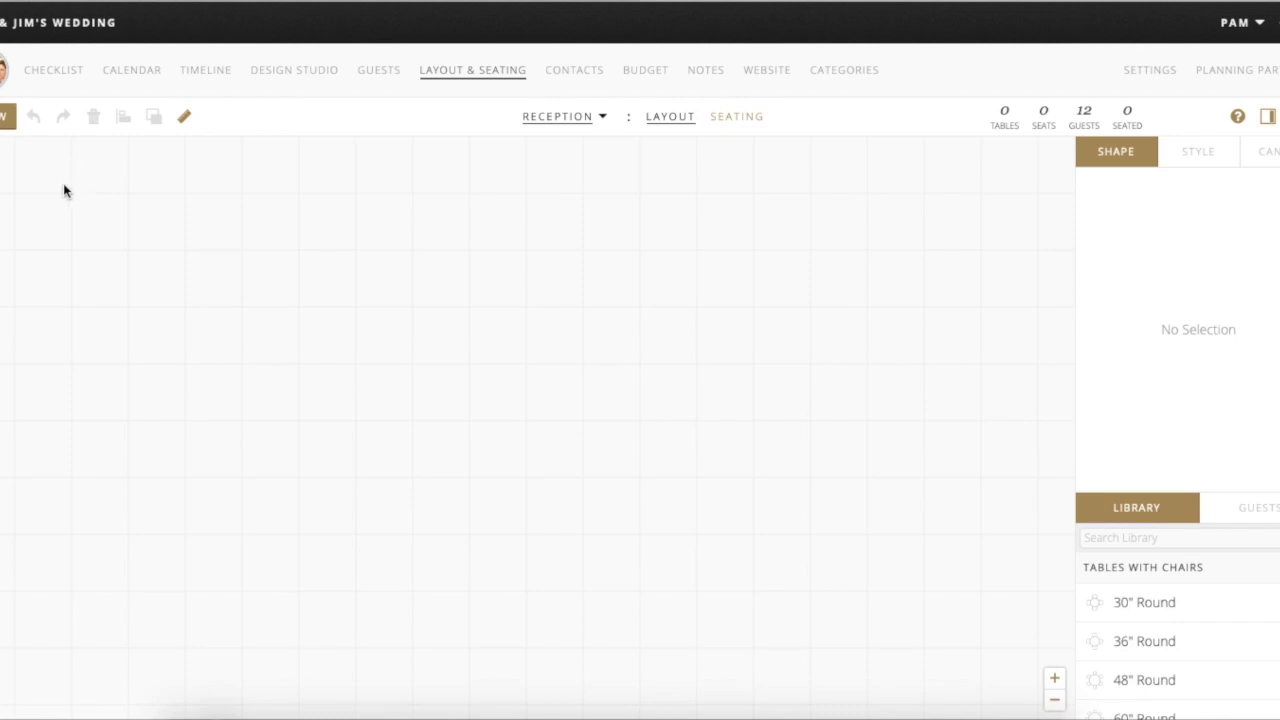
{"action": "left_click", "coordinate": [604, 116]}
- Draw a large rectangle covering most of the Reception canvas
{"action": "left_click", "coordinate": [8, 116]}
{"action": "left_click", "coordinate": [23, 160]}
{"action": "left_click_drag", "start_coordinate": [1, 158], "coordinate": [1026, 683]}
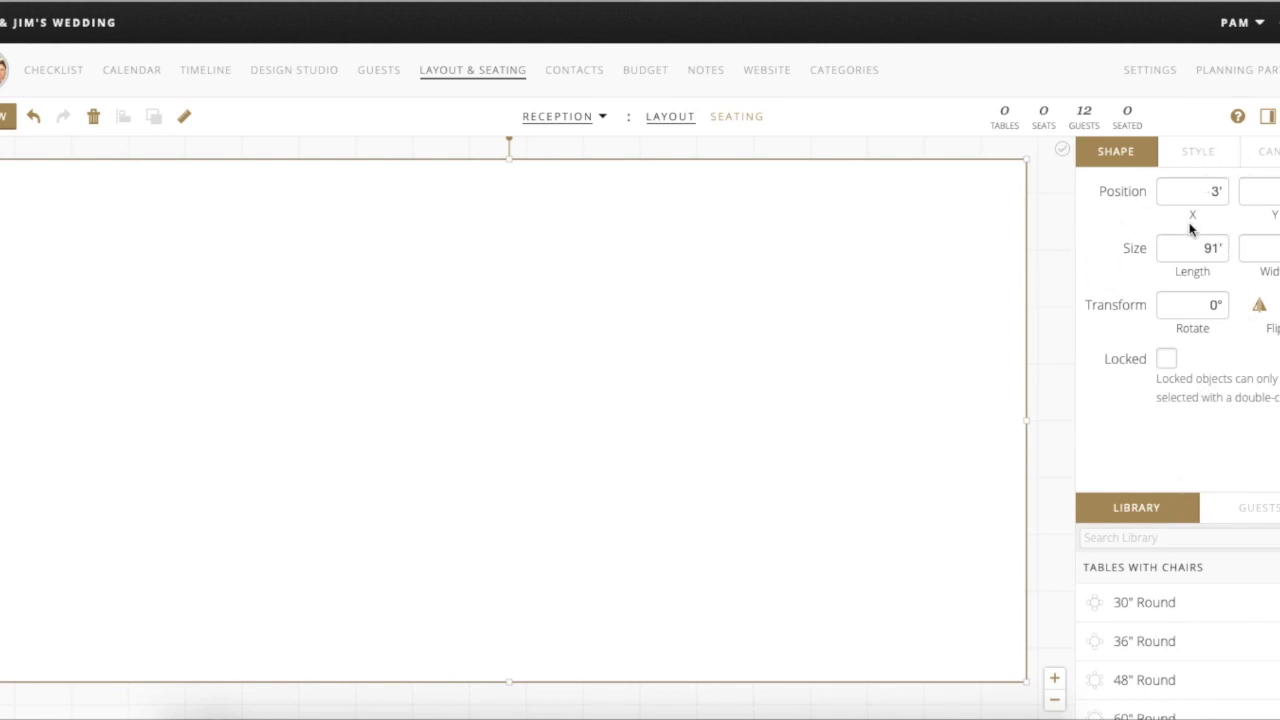
- Give the rectangle a green outline and a bright green #49ff24 fill
{"action": "left_click", "coordinate": [1198, 151]}
{"action": "left_click", "coordinate": [1169, 229]}
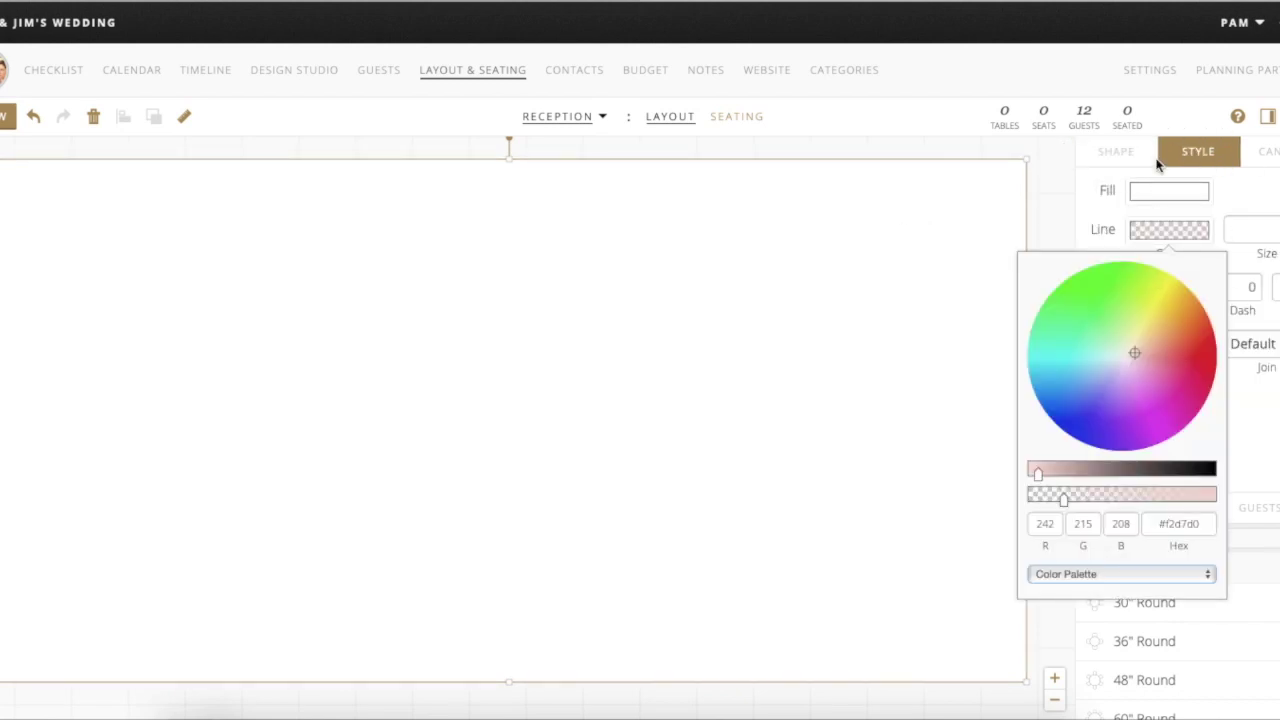
{"action": "left_click", "coordinate": [1096, 280]}
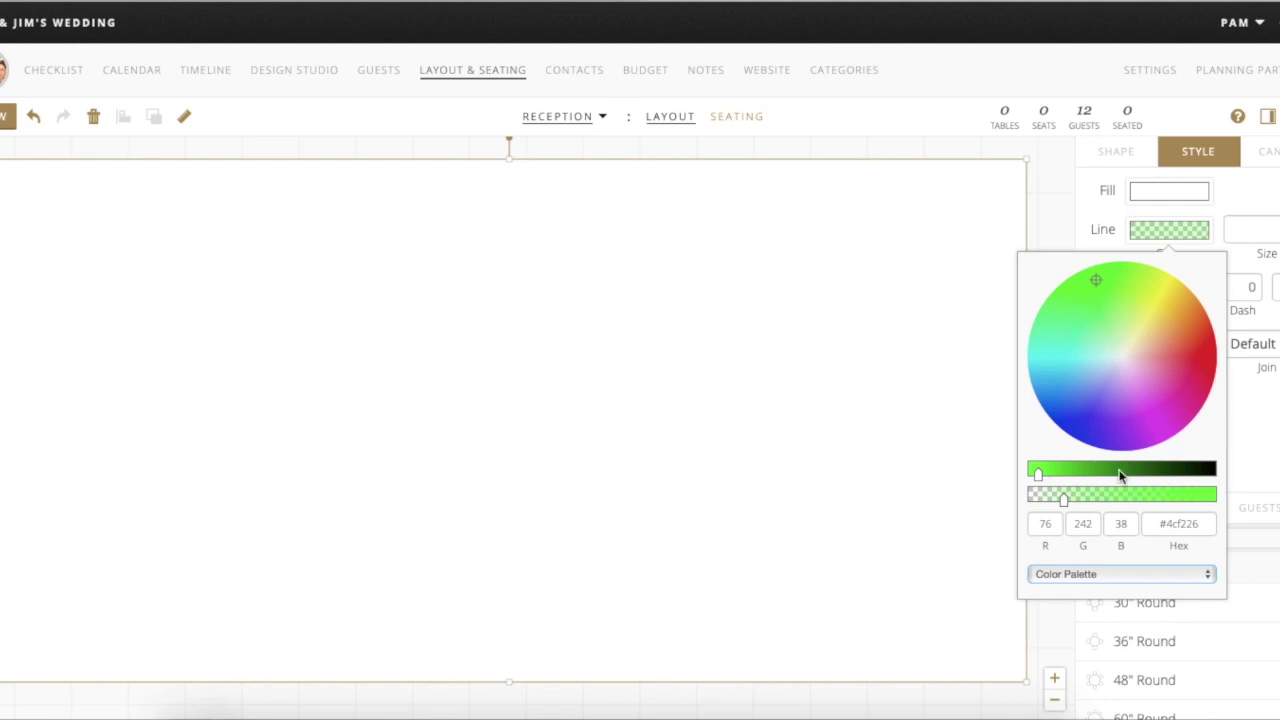
{"action": "left_click_drag", "start_coordinate": [1039, 476], "coordinate": [1042, 472]}
{"action": "left_click", "coordinate": [1080, 206]}
{"action": "left_click", "coordinate": [1165, 195]}
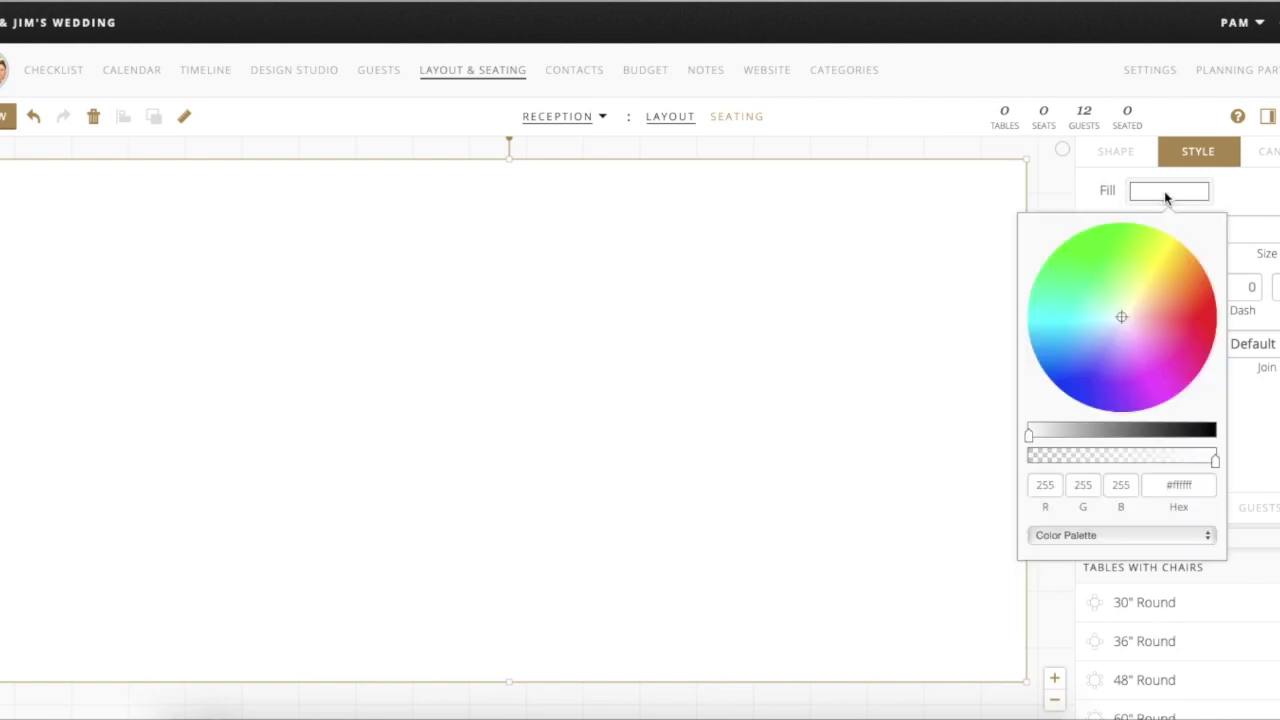
{"action": "left_click", "coordinate": [1095, 242]}
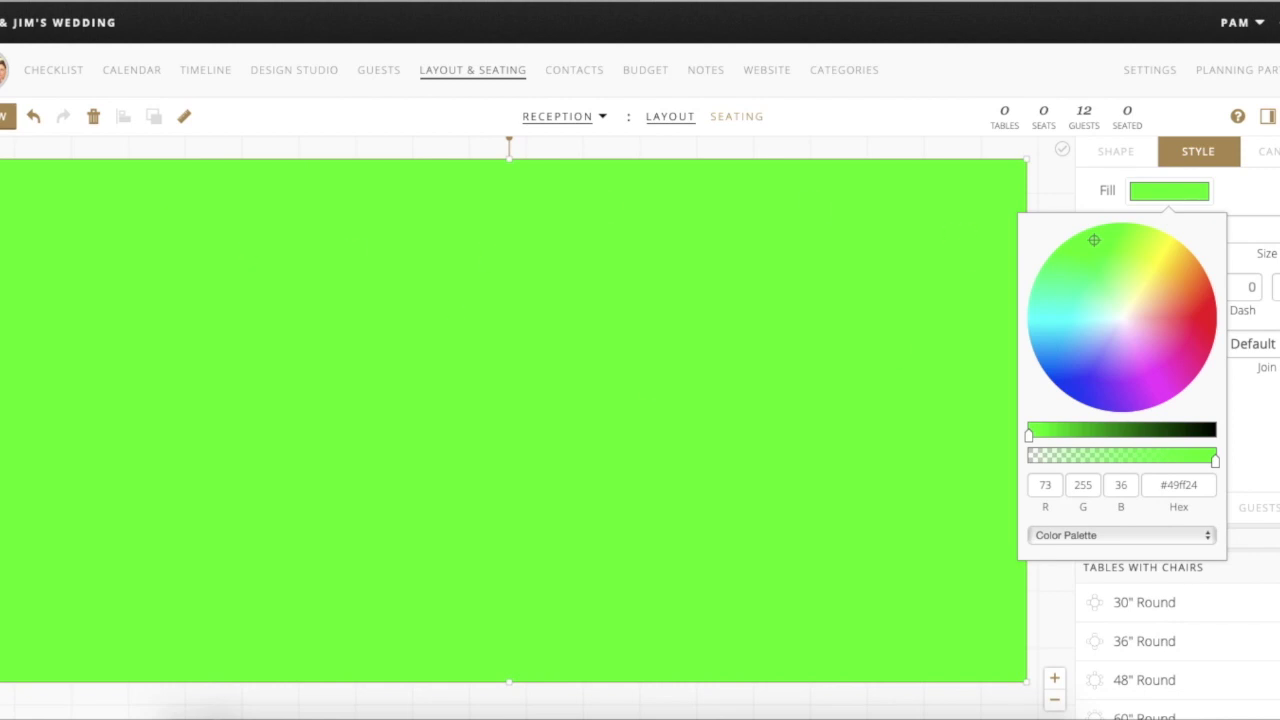
{"action": "left_click", "coordinate": [8, 116]}
{"action": "left_click", "coordinate": [8, 116]}
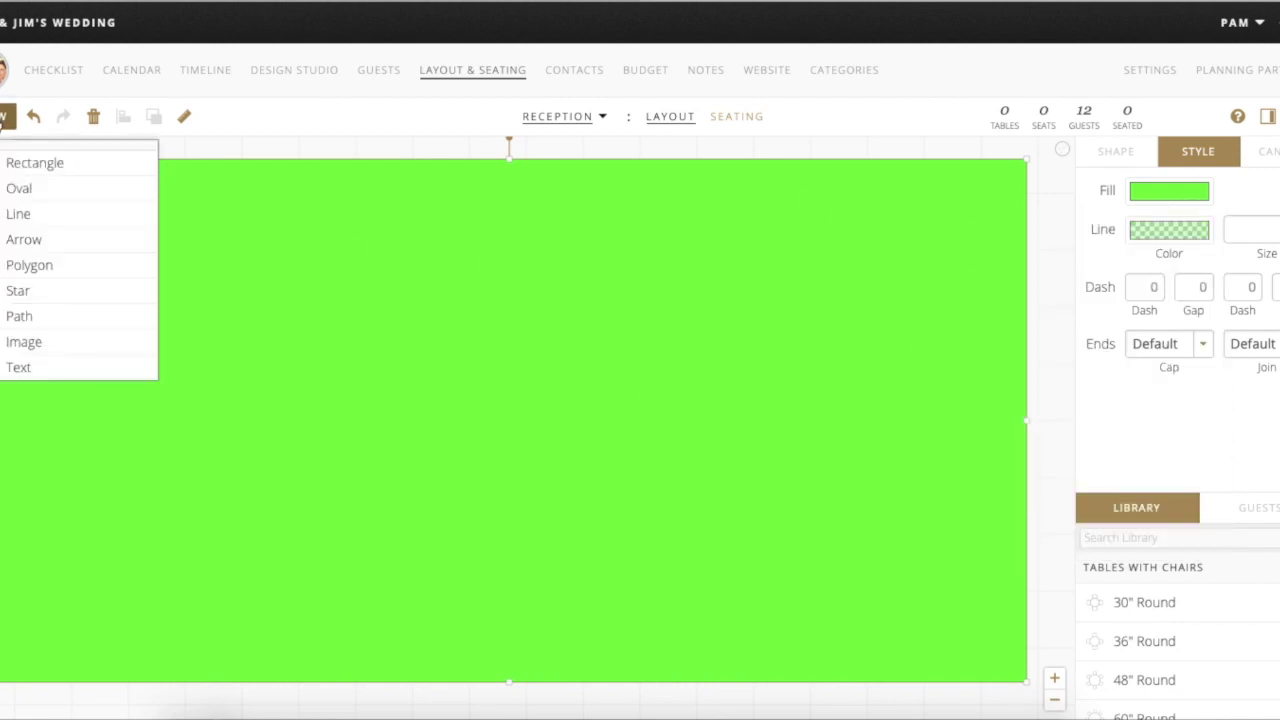
- Draw a white rectangle inside the green one and set its length to 80'
{"action": "left_click", "coordinate": [34, 166]}
{"action": "left_click_drag", "start_coordinate": [60, 239], "coordinate": [958, 578]}
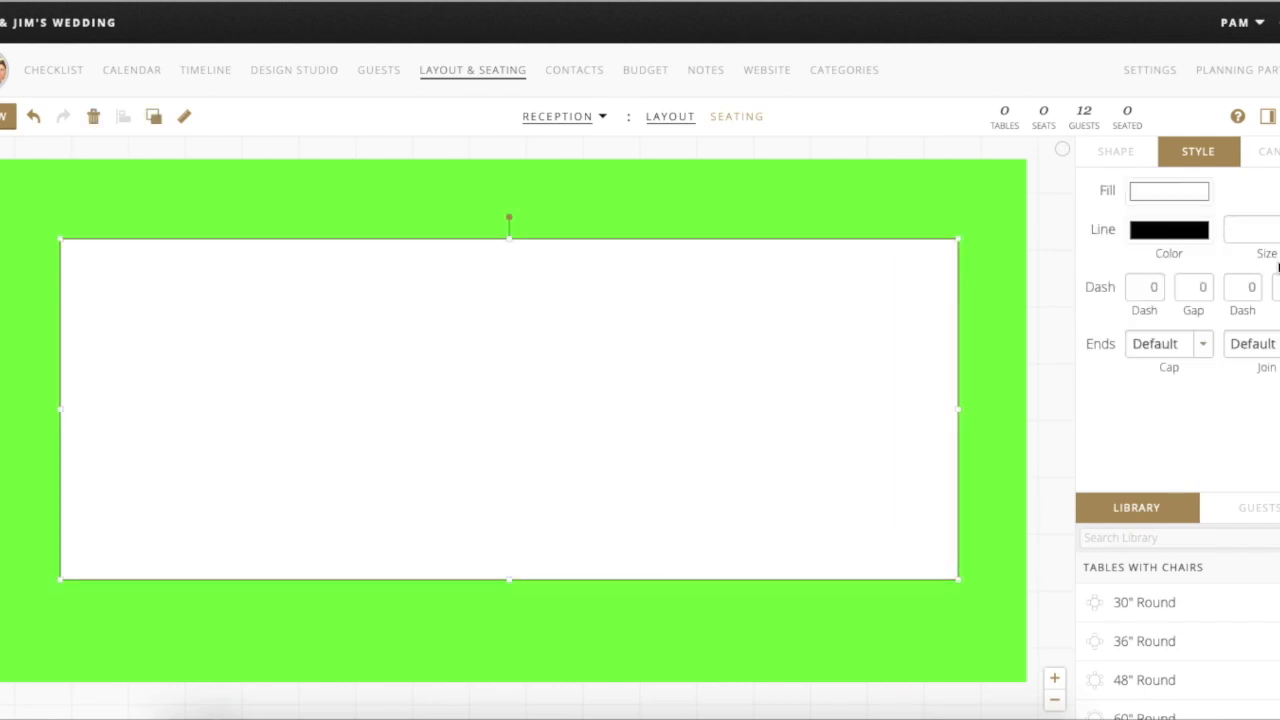
{"action": "left_click", "coordinate": [1112, 160]}
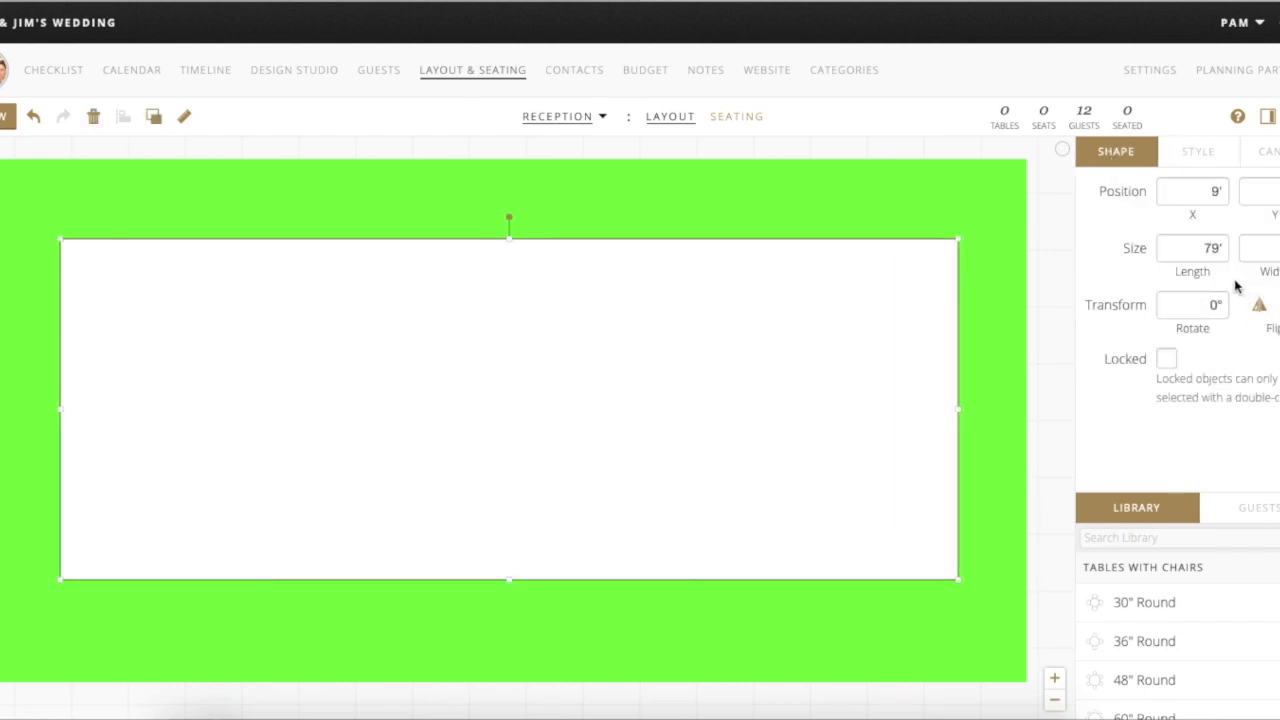
{"action": "left_click", "coordinate": [1218, 250]}
{"action": "key", "text": "BackSpace"}
{"action": "key", "text": "BackSpace"}
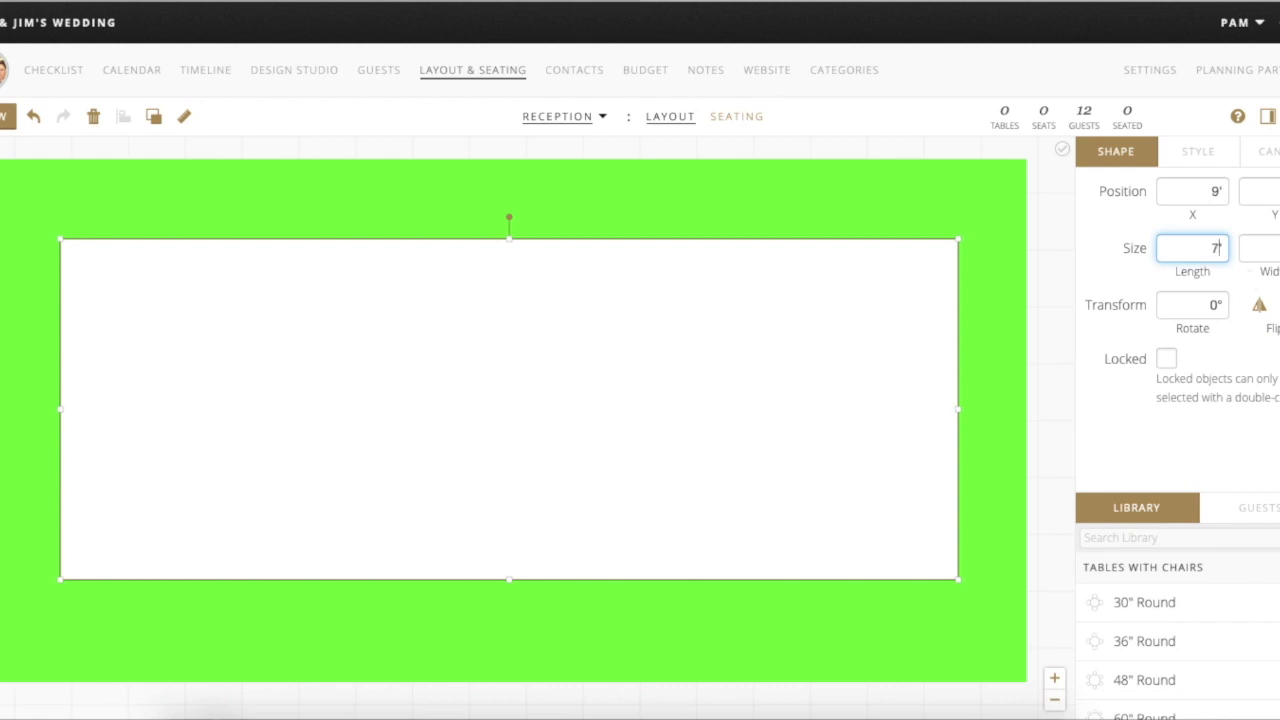
{"action": "type", "text": "80"}
{"action": "key", "text": "Tab"}
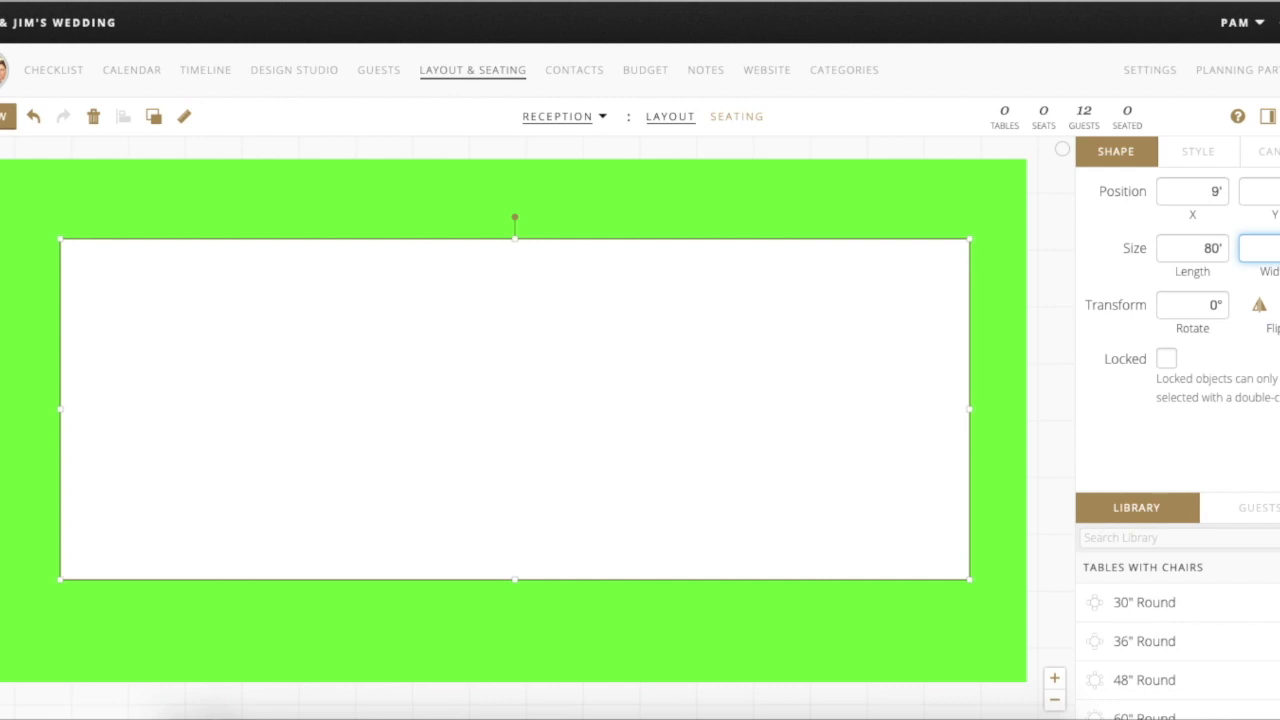
{"action": "key", "text": "Return"}
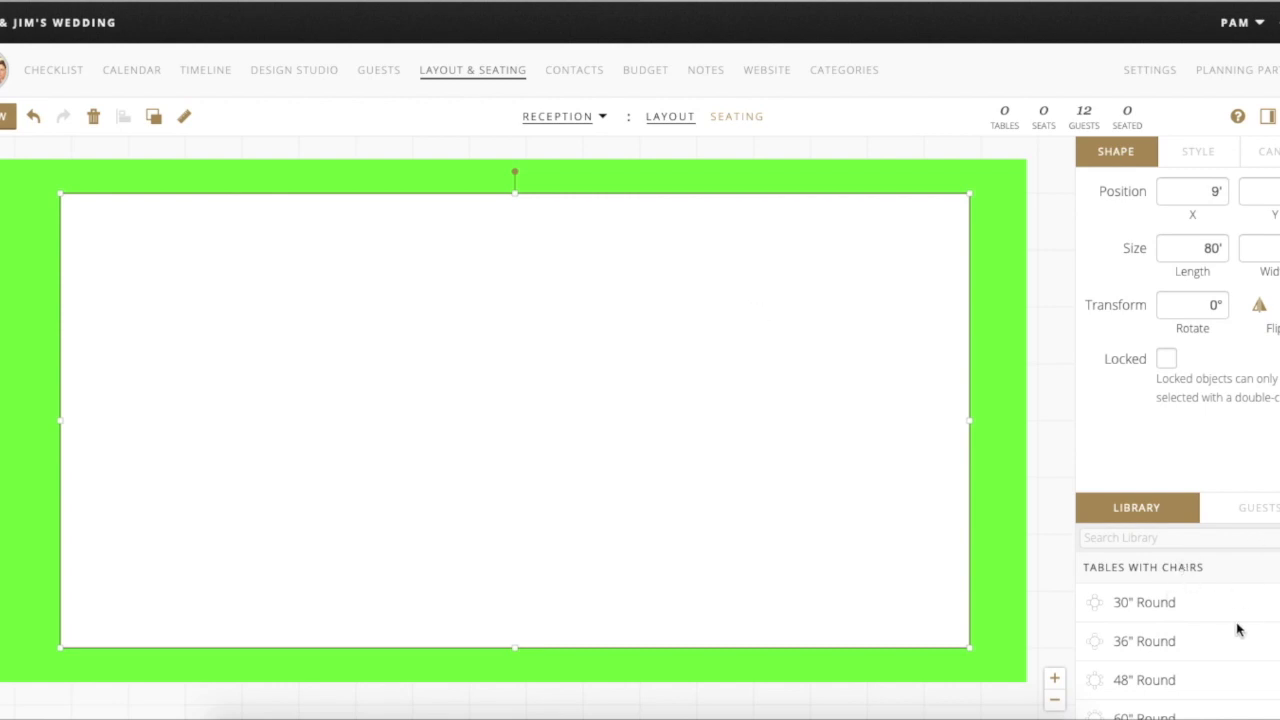
{"action": "scroll", "coordinate": [1217, 643], "scroll_direction": "down", "scroll_amount": 1}
{"action": "scroll", "coordinate": [1217, 640], "scroll_direction": "down", "scroll_amount": 4}
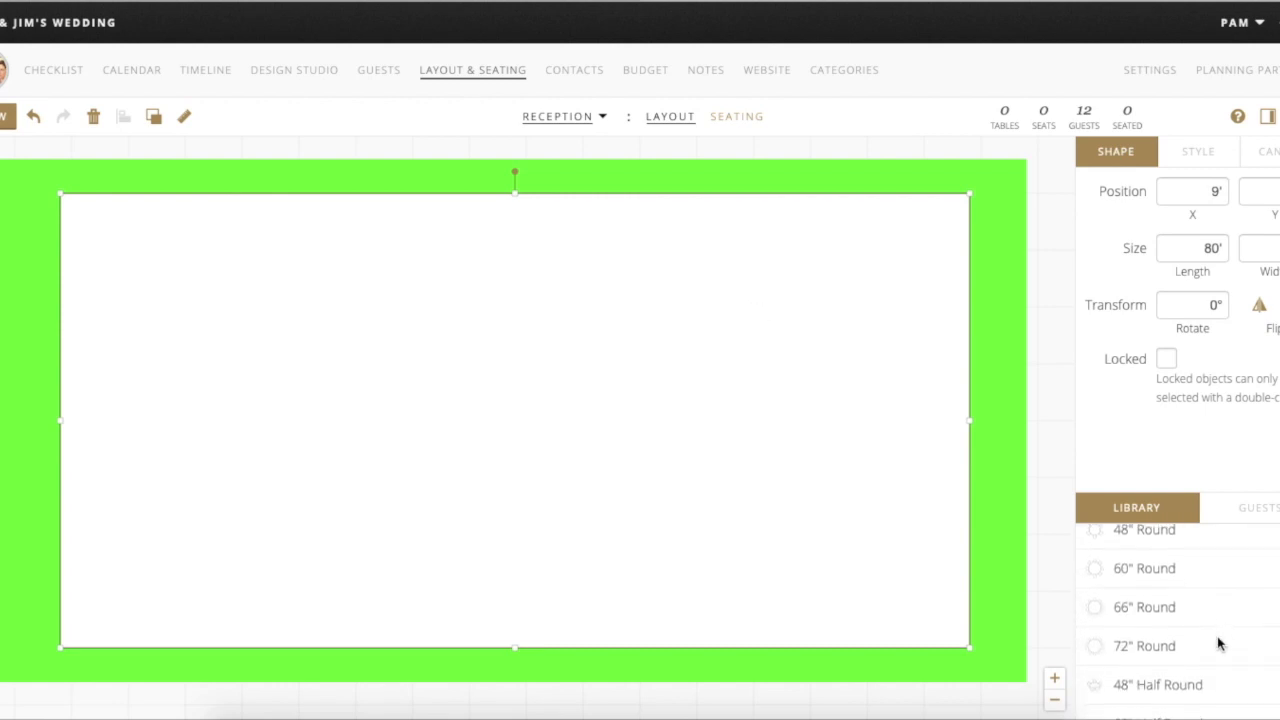
{"action": "scroll", "coordinate": [1217, 640], "scroll_direction": "up", "scroll_amount": 1}
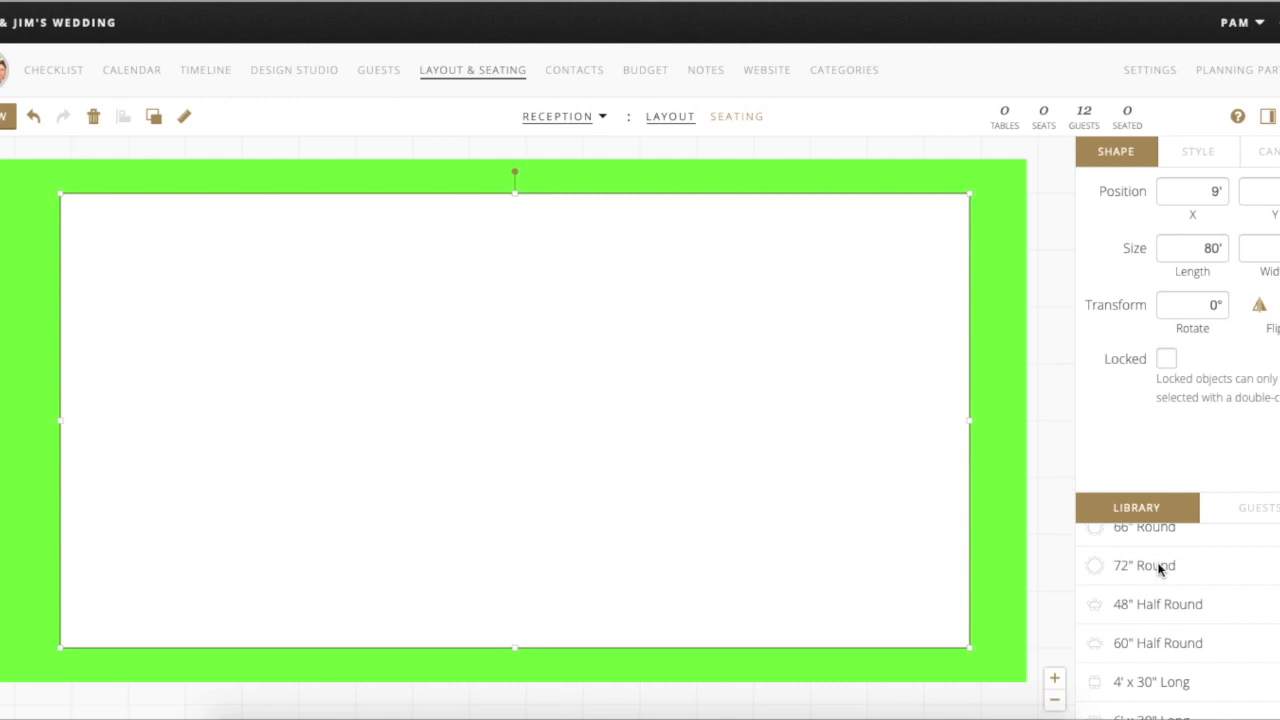
{"action": "left_click_drag", "start_coordinate": [1160, 568], "coordinate": [880, 291]}
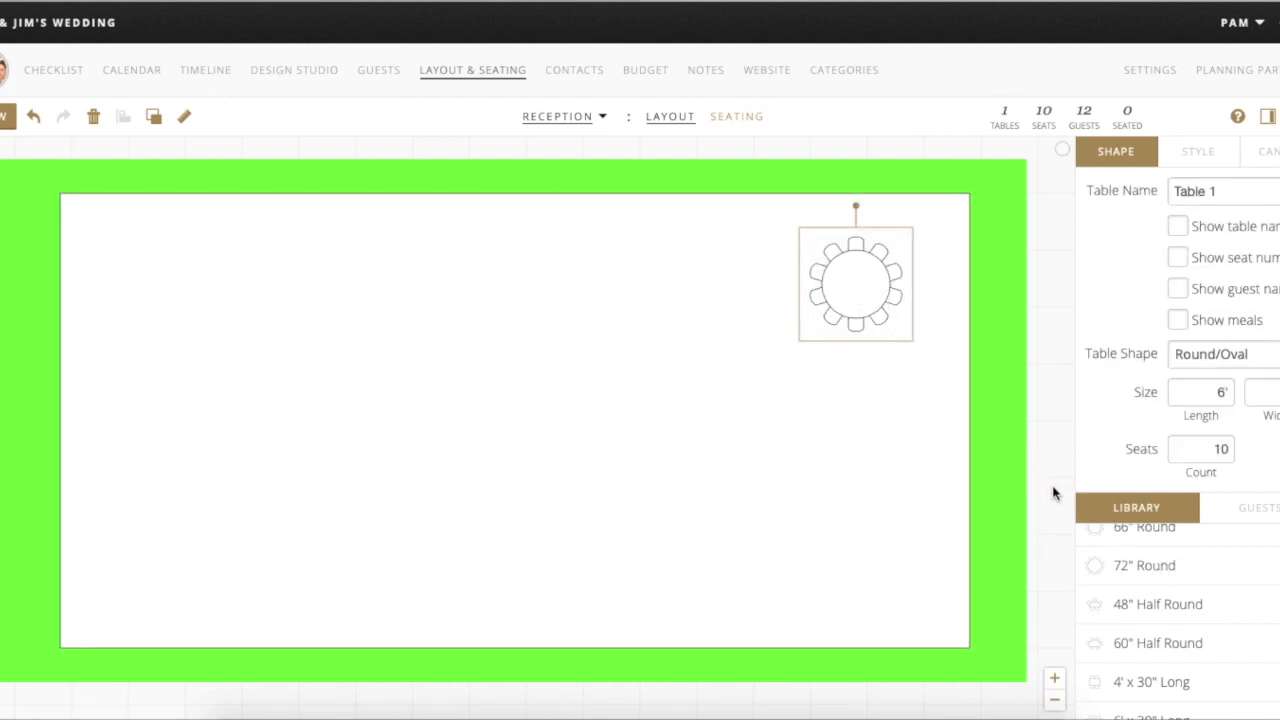
{"action": "scroll", "coordinate": [1218, 599], "scroll_direction": "up", "scroll_amount": 2}
{"action": "left_click_drag", "start_coordinate": [1162, 569], "coordinate": [855, 455]}
{"action": "scroll", "coordinate": [1127, 597], "scroll_direction": "down", "scroll_amount": 10}
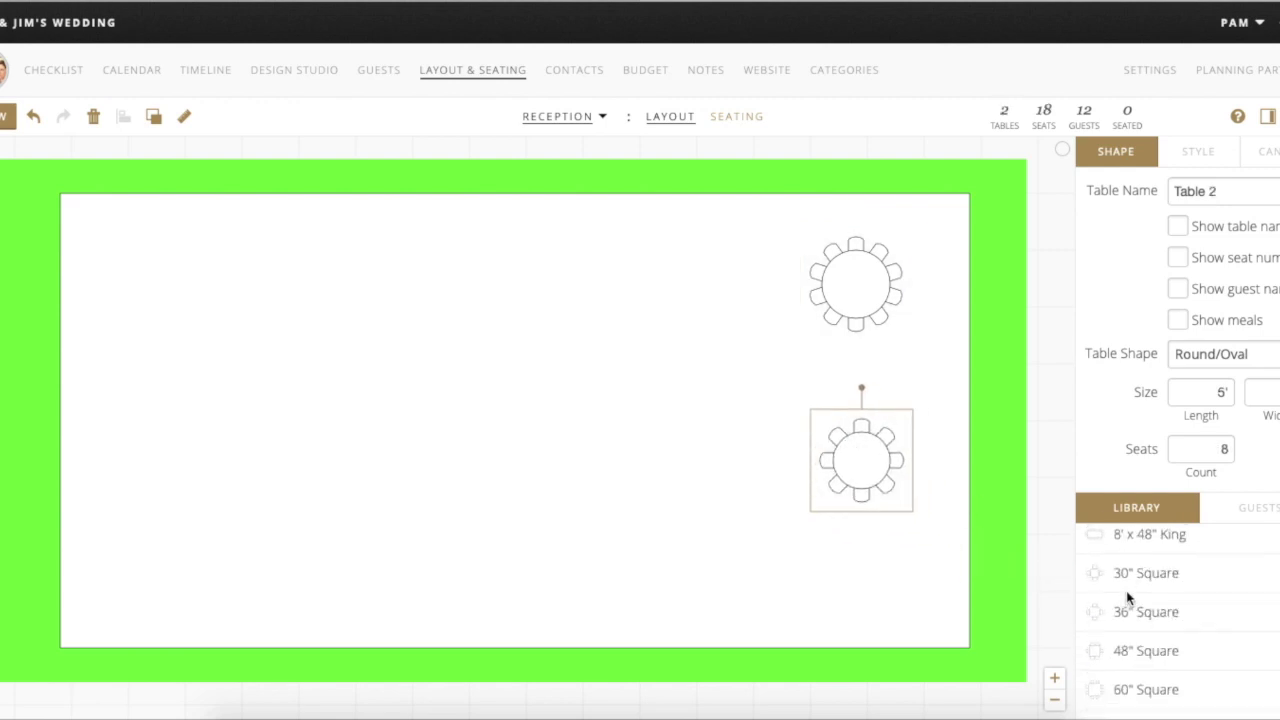
{"action": "left_click_drag", "start_coordinate": [1127, 594], "coordinate": [230, 304]}
{"action": "left_click_drag", "start_coordinate": [1152, 558], "coordinate": [146, 520]}
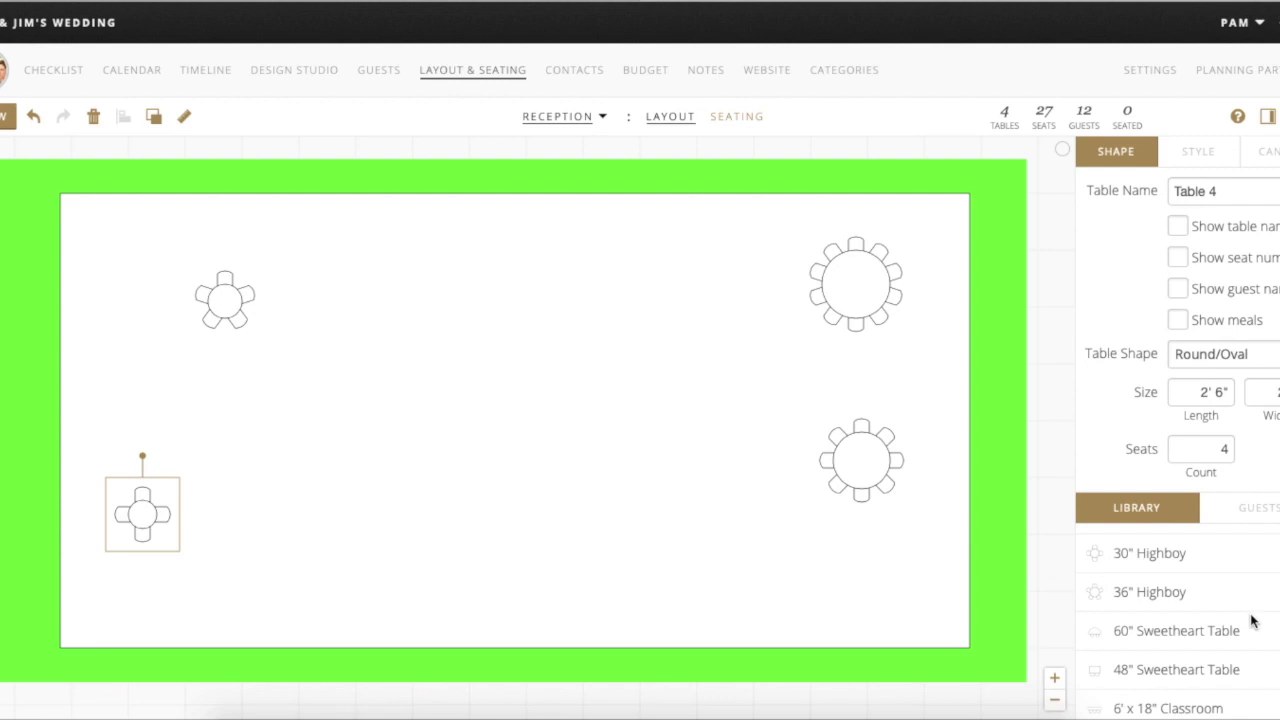
{"action": "scroll", "coordinate": [1224, 638], "scroll_direction": "down", "scroll_amount": 3}
{"action": "scroll", "coordinate": [1224, 638], "scroll_direction": "down", "scroll_amount": 5}
{"action": "scroll", "coordinate": [1224, 638], "scroll_direction": "up", "scroll_amount": 3}
{"action": "scroll", "coordinate": [1224, 638], "scroll_direction": "down", "scroll_amount": 3}
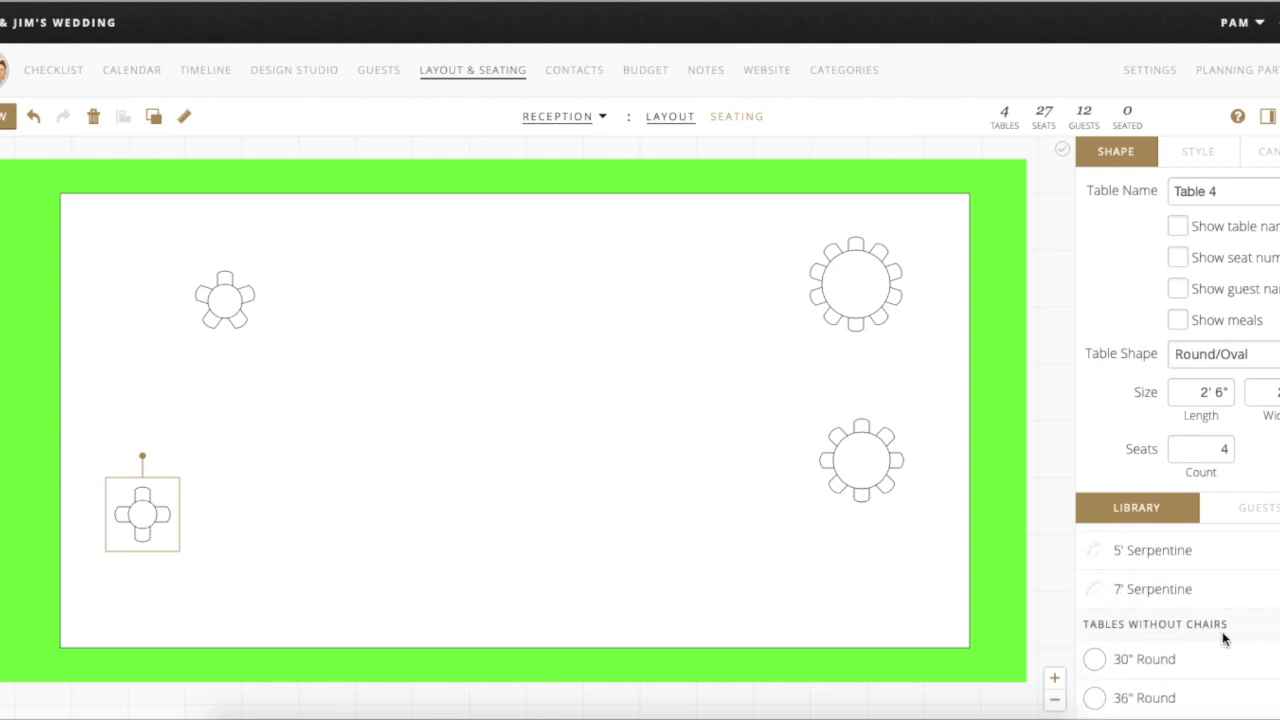
{"action": "scroll", "coordinate": [1224, 638], "scroll_direction": "up", "scroll_amount": 2}
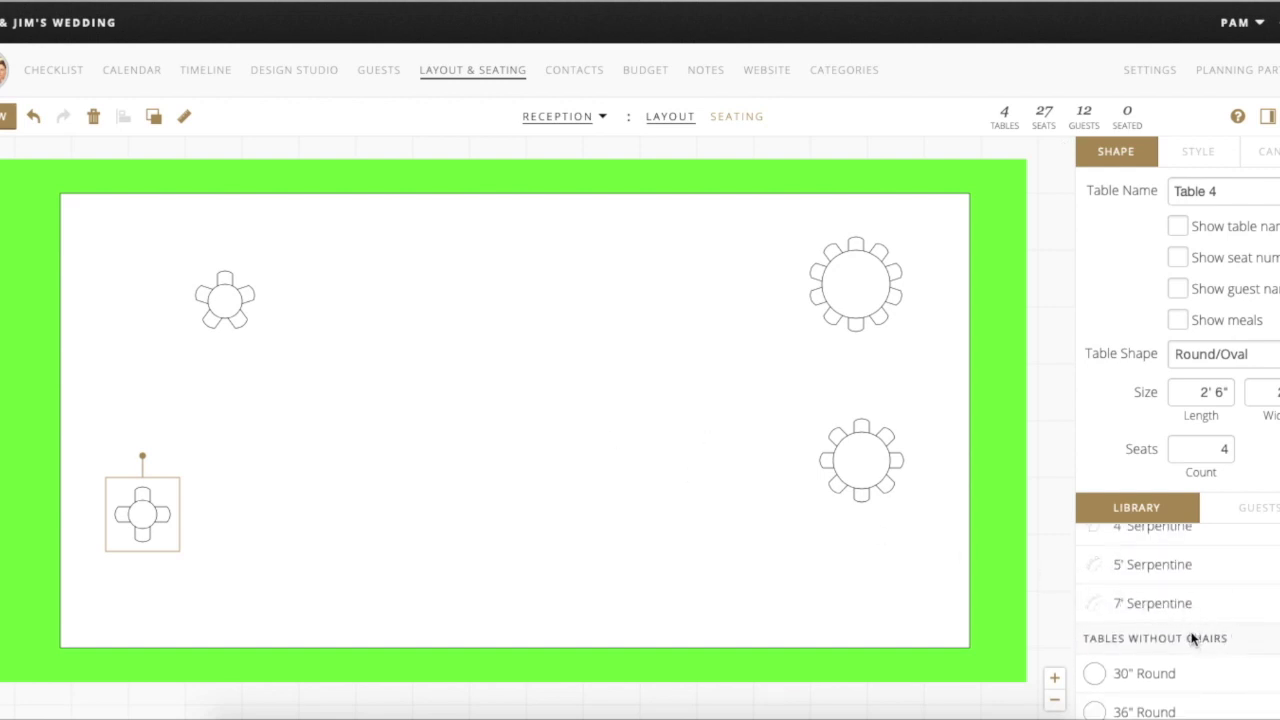
{"action": "scroll", "coordinate": [1192, 638], "scroll_direction": "down", "scroll_amount": 10}
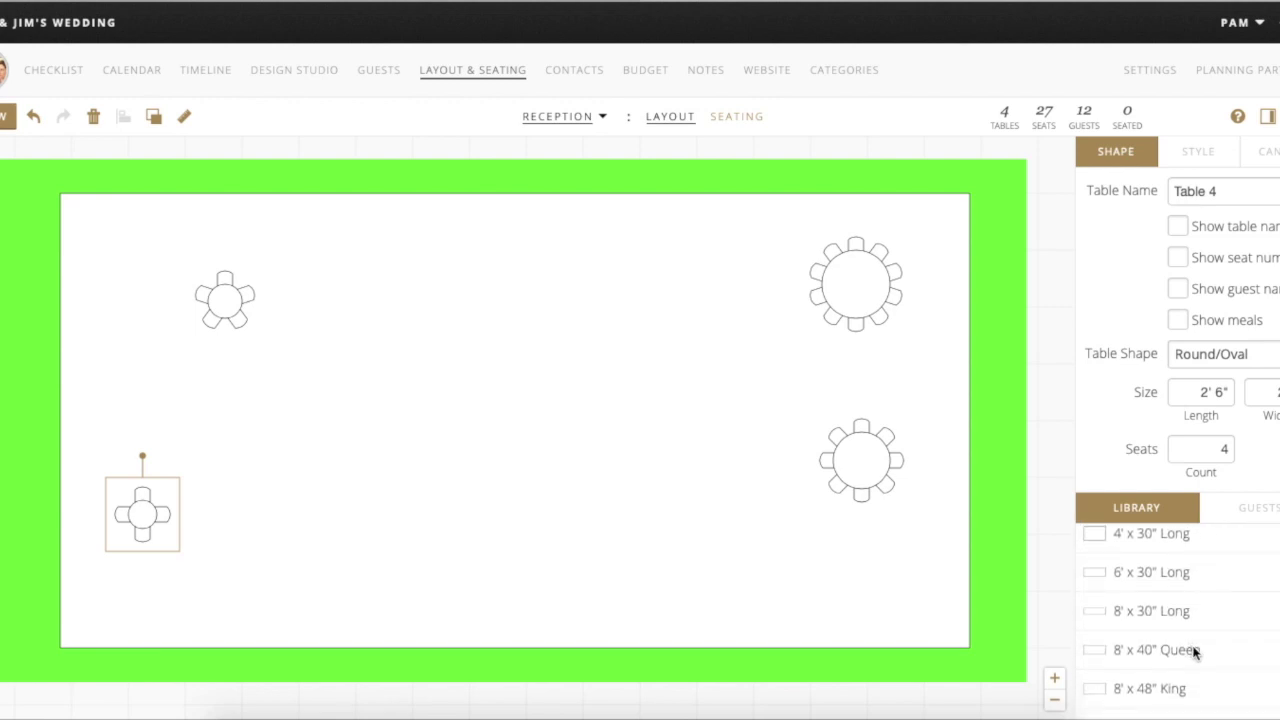
{"action": "scroll", "coordinate": [1140, 657], "scroll_direction": "down", "scroll_amount": 5}
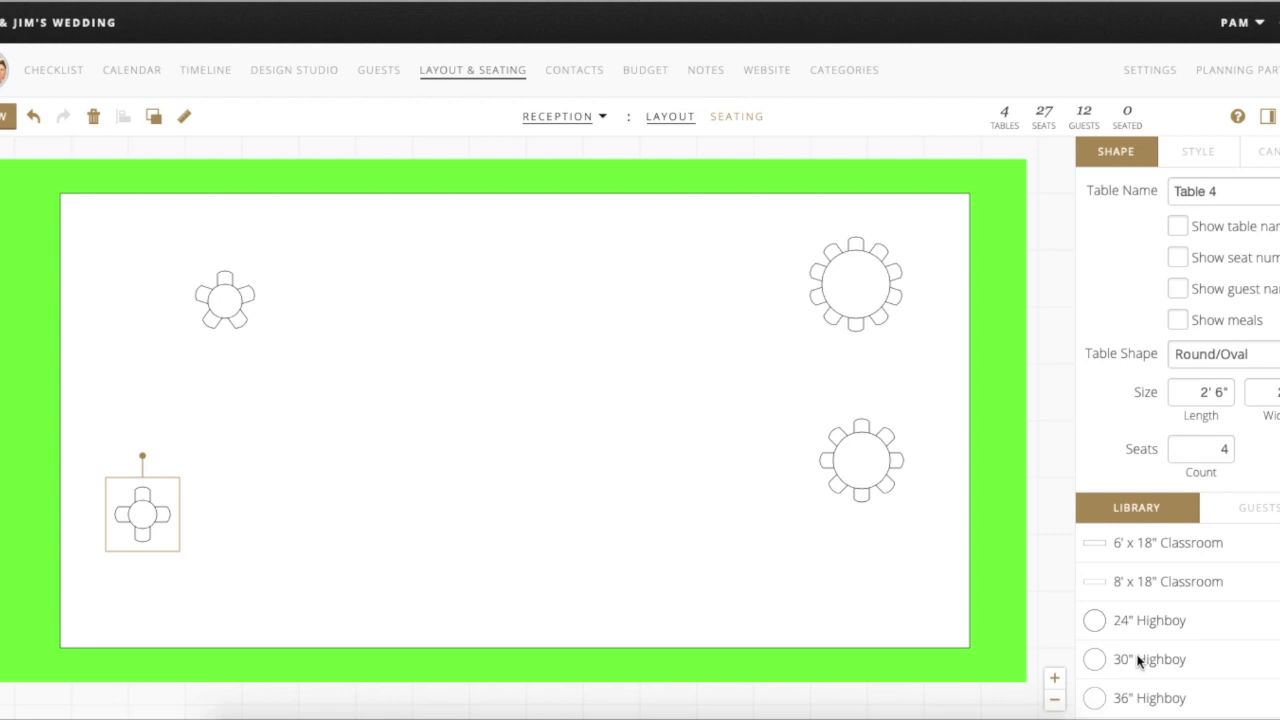
{"action": "scroll", "coordinate": [1205, 605], "scroll_direction": "down", "scroll_amount": 5}
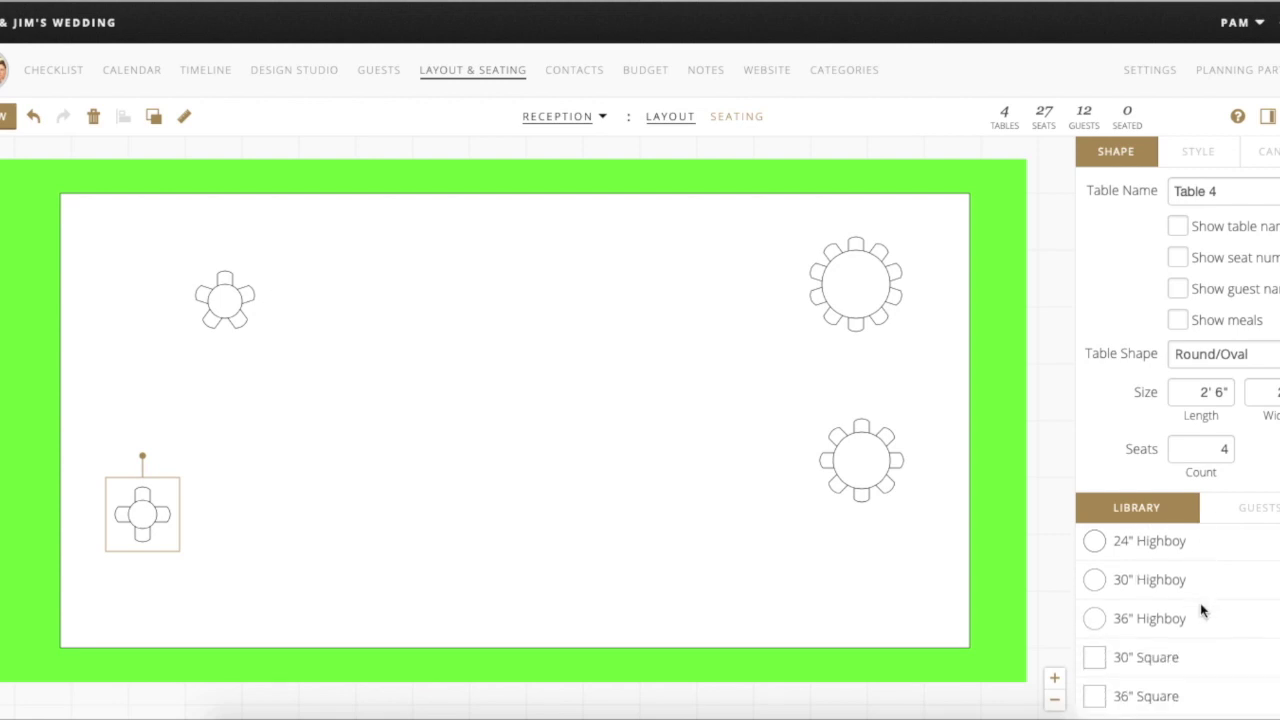
{"action": "scroll", "coordinate": [1200, 610], "scroll_direction": "down", "scroll_amount": 4}
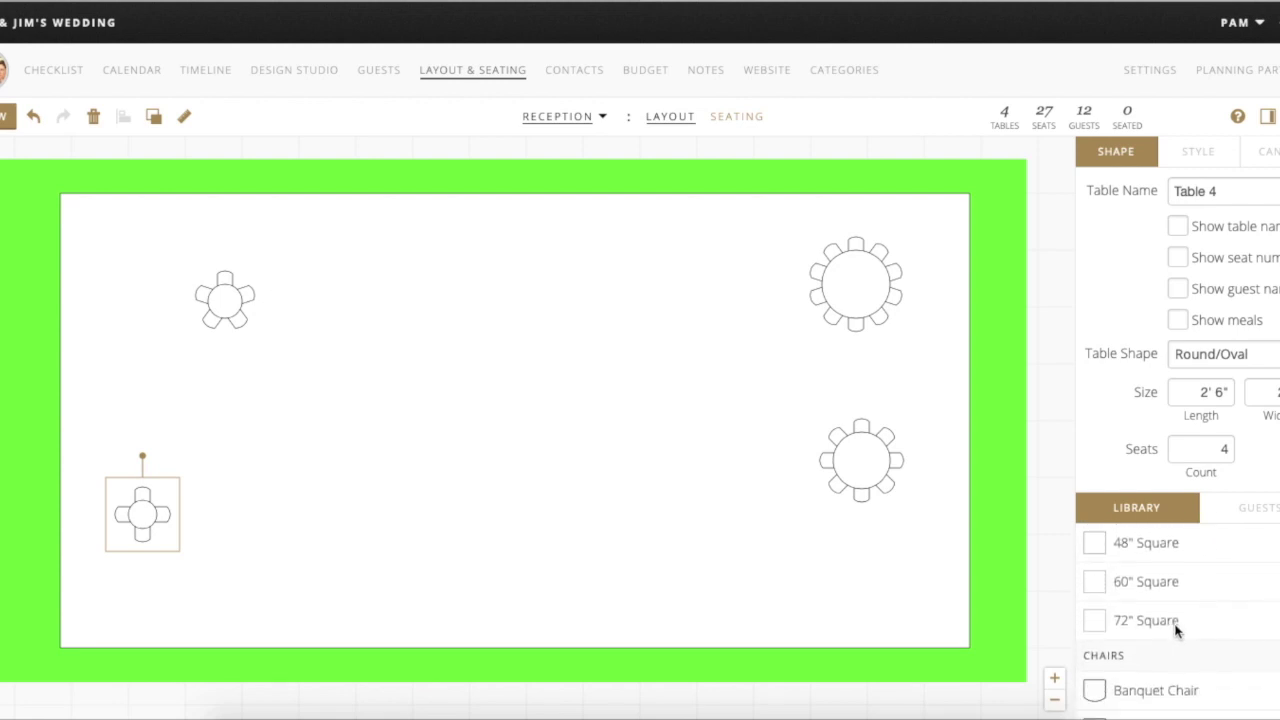
{"action": "scroll", "coordinate": [1176, 631], "scroll_direction": "down", "scroll_amount": 4}
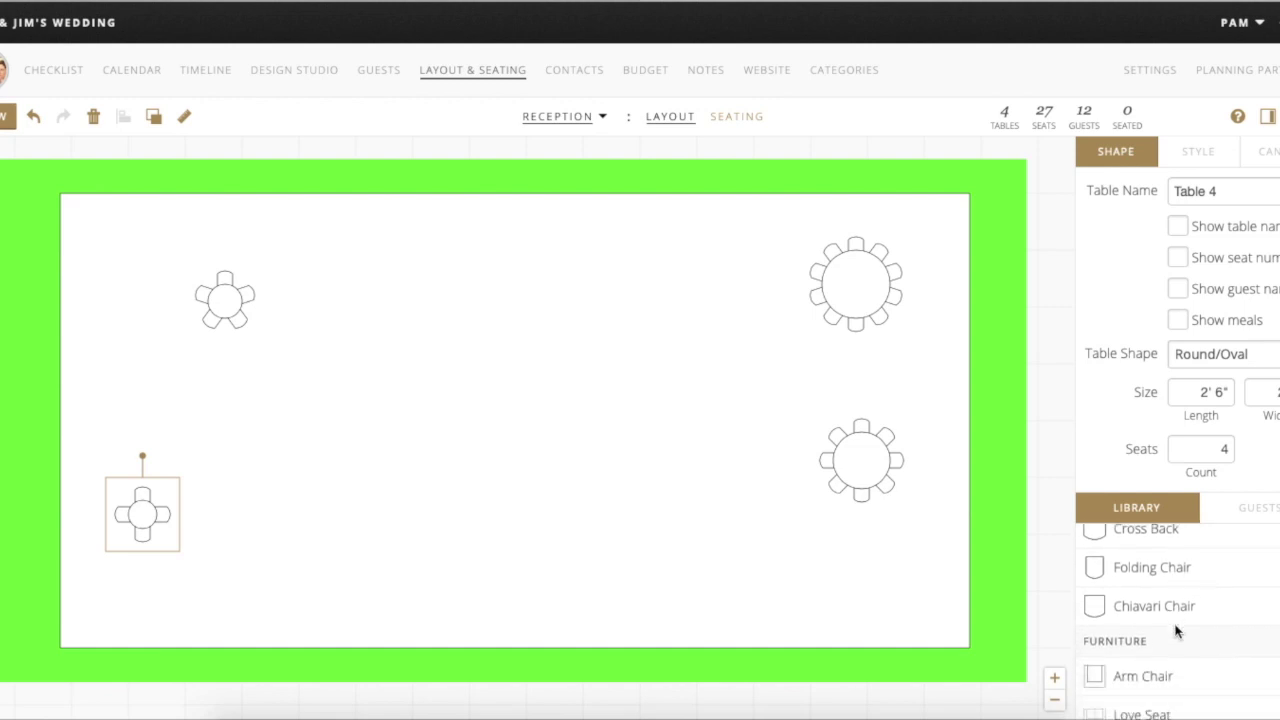
{"action": "scroll", "coordinate": [1176, 631], "scroll_direction": "up", "scroll_amount": 6}
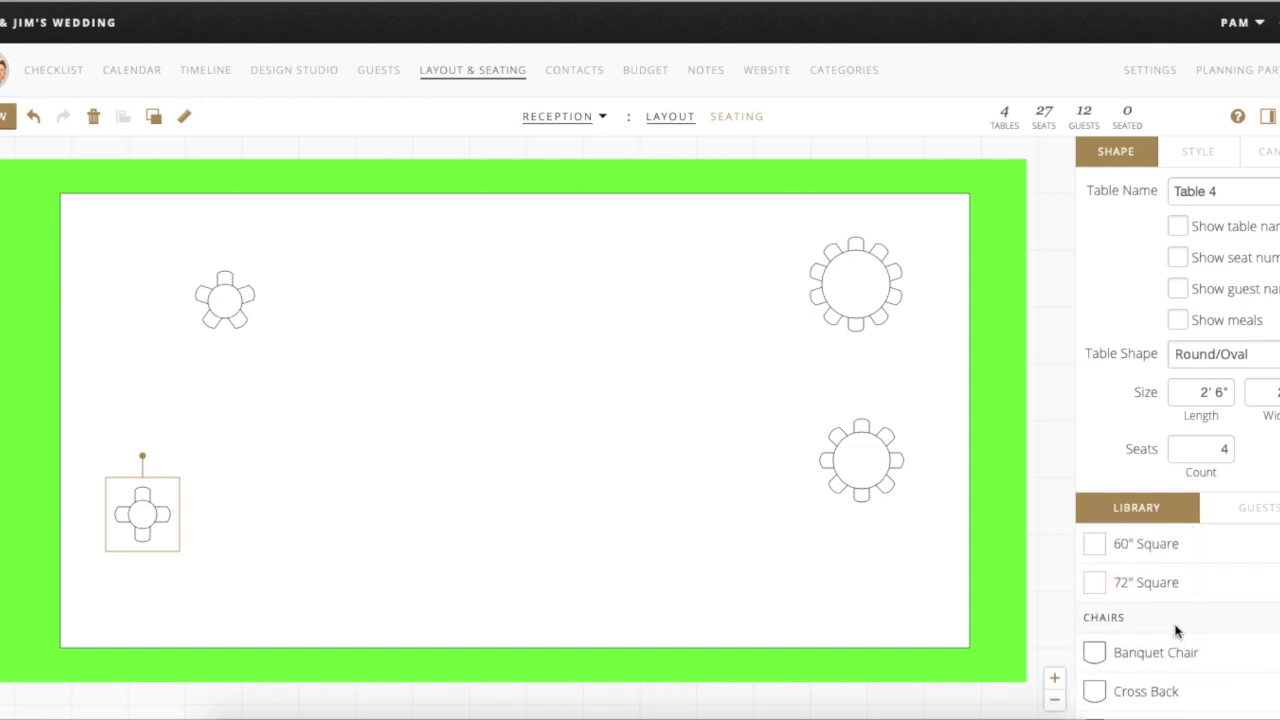
{"action": "scroll", "coordinate": [1176, 631], "scroll_direction": "down", "scroll_amount": 2}
{"action": "scroll", "coordinate": [1176, 631], "scroll_direction": "down", "scroll_amount": 3}
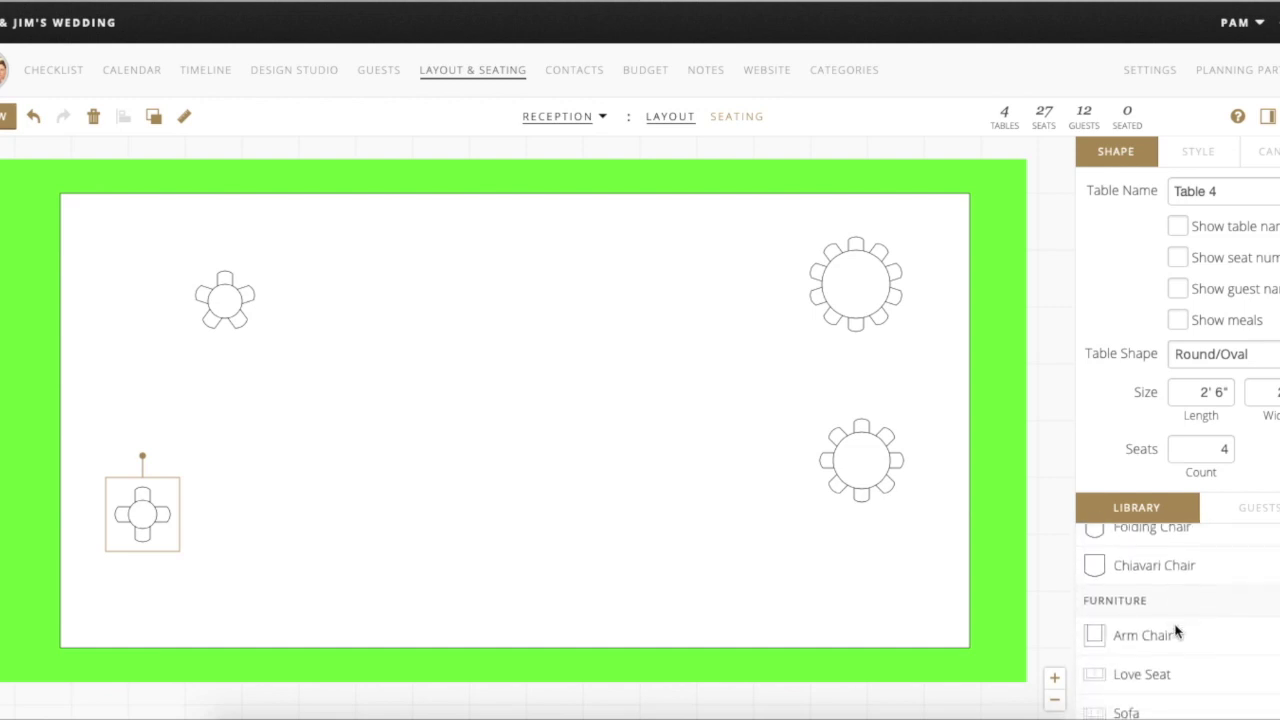
{"action": "scroll", "coordinate": [1143, 645], "scroll_direction": "down", "scroll_amount": 1}
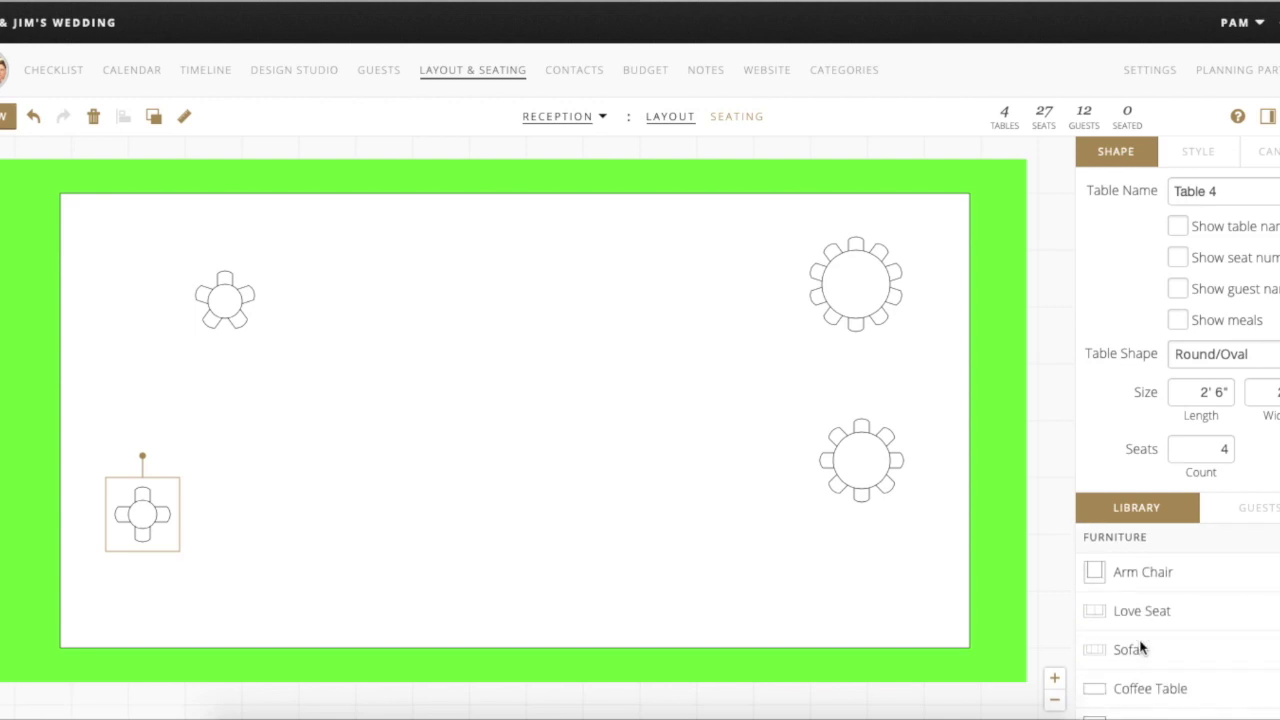
{"action": "scroll", "coordinate": [1168, 690], "scroll_direction": "down", "scroll_amount": 1}
{"action": "scroll", "coordinate": [1162, 710], "scroll_direction": "down", "scroll_amount": 2}
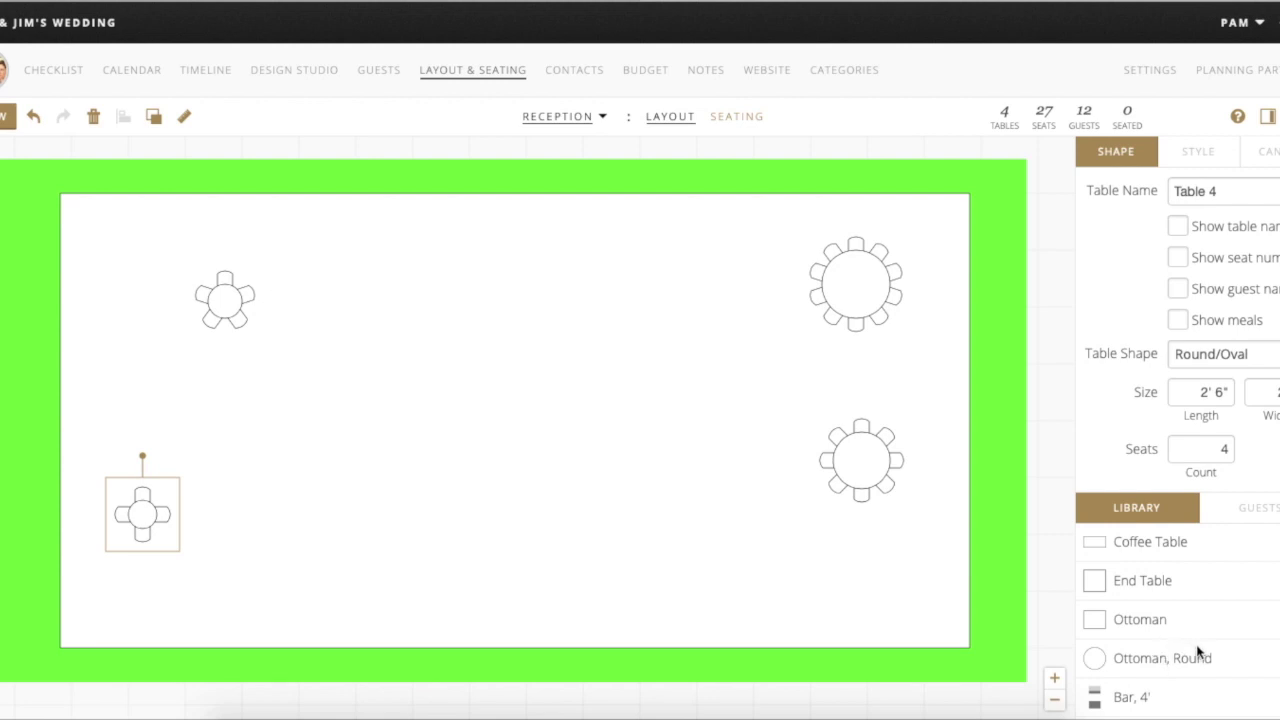
{"action": "scroll", "coordinate": [1202, 651], "scroll_direction": "down", "scroll_amount": 1}
{"action": "scroll", "coordinate": [1202, 651], "scroll_direction": "up", "scroll_amount": 10}
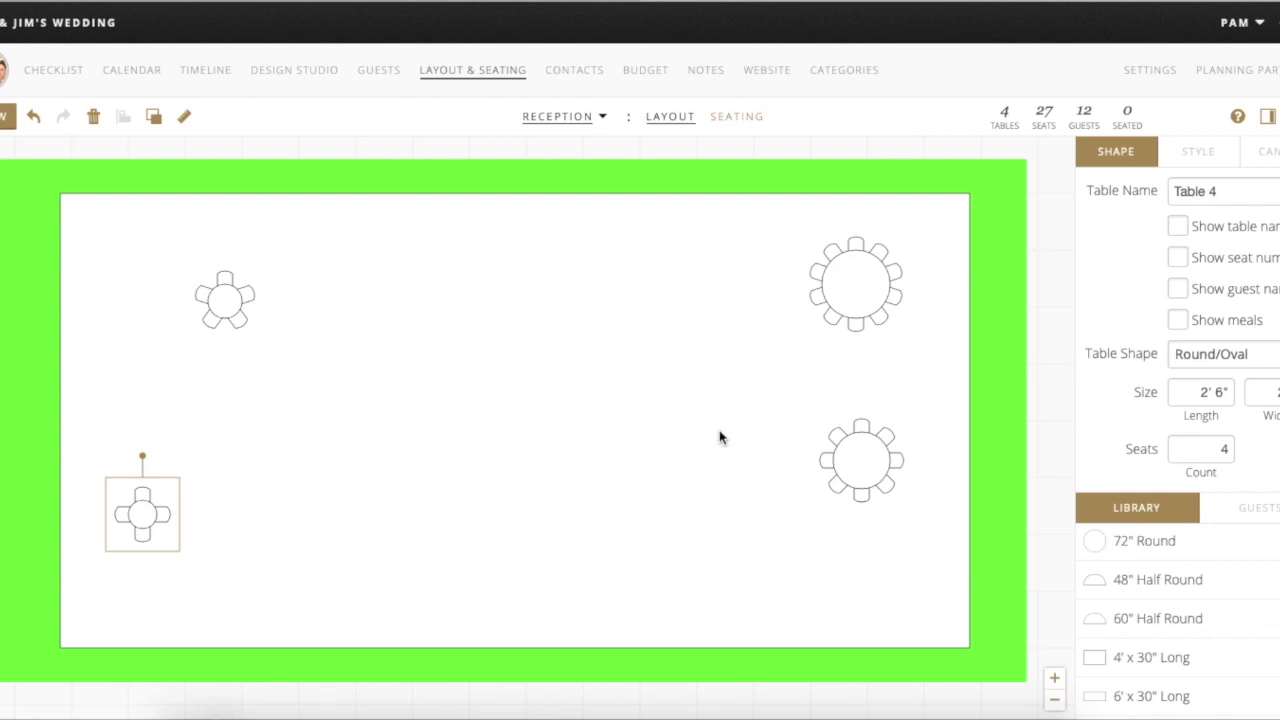
{"action": "left_click", "coordinate": [873, 285]}
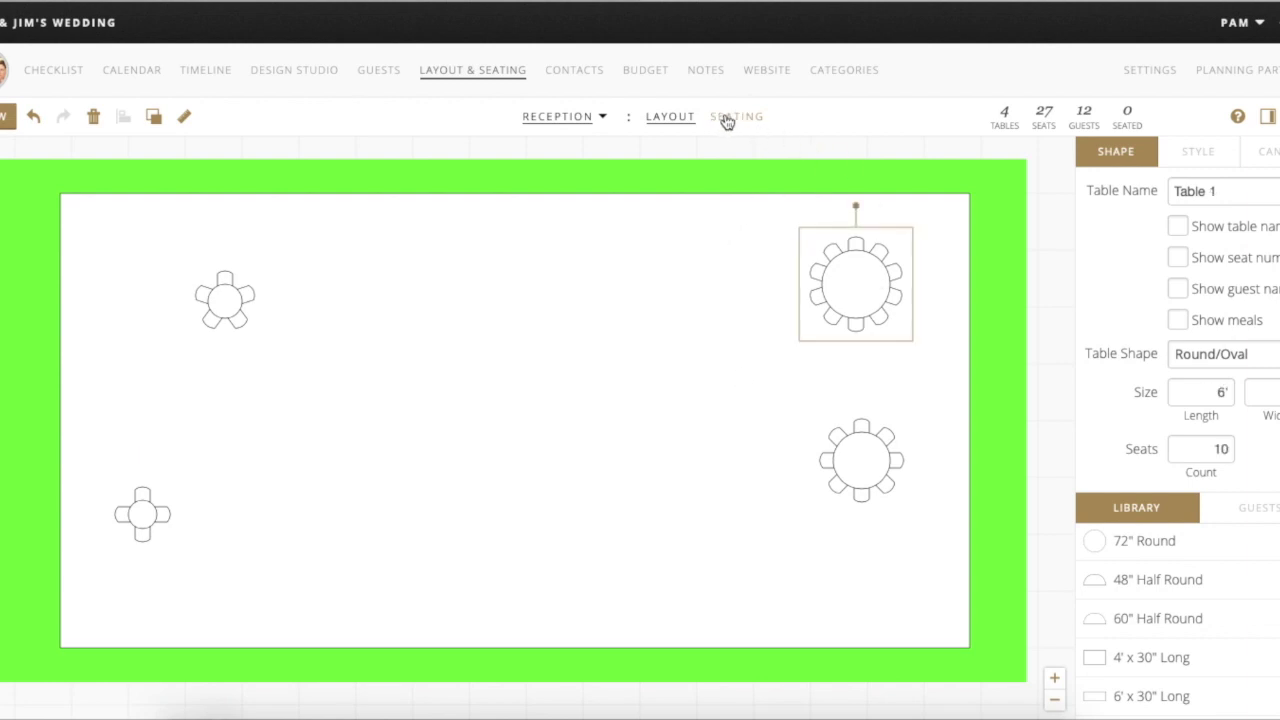
- Seat the bride and groom at Table 3, seats 1 and 2
{"action": "left_click", "coordinate": [728, 118]}
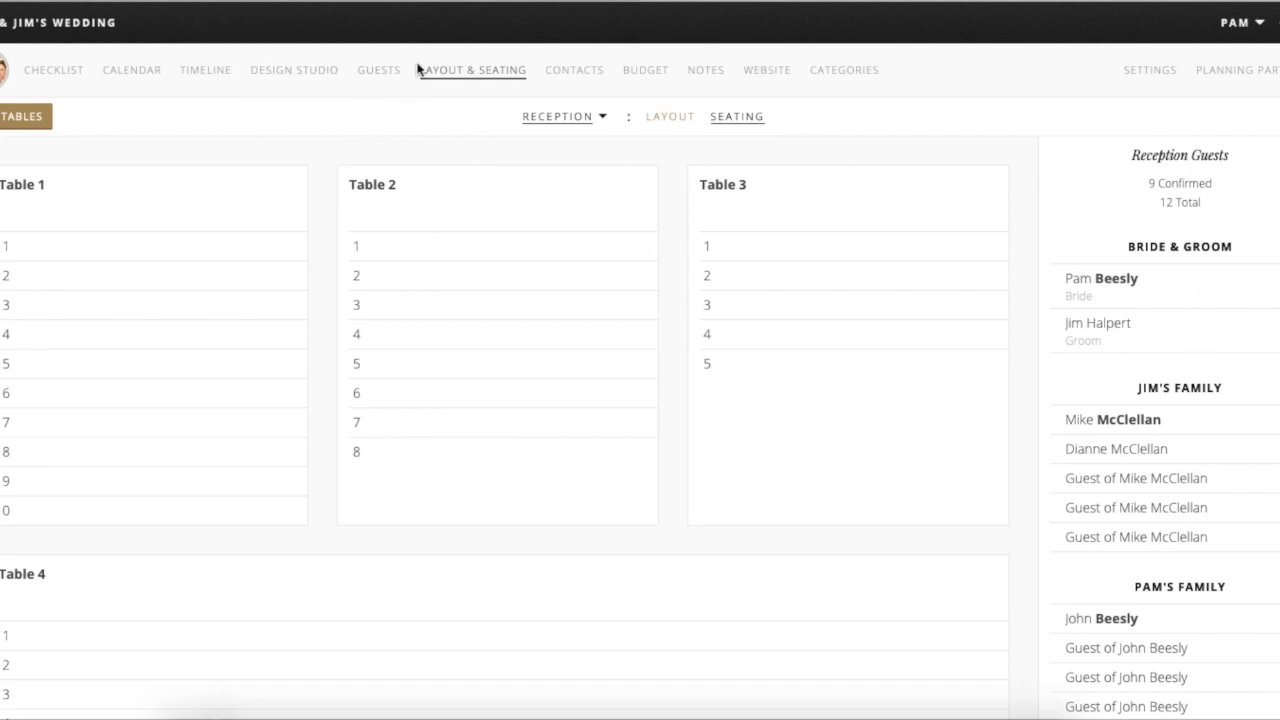
{"action": "scroll", "coordinate": [1192, 457], "scroll_direction": "down", "scroll_amount": 1}
{"action": "scroll", "coordinate": [1254, 159], "scroll_direction": "up", "scroll_amount": 1}
{"action": "left_click_drag", "start_coordinate": [1154, 286], "coordinate": [803, 254]}
{"action": "left_click_drag", "start_coordinate": [1124, 346], "coordinate": [838, 328]}
- Remove Table 3's two empty seats, leaving a two-seat Head Table
{"action": "left_click", "coordinate": [718, 535]}
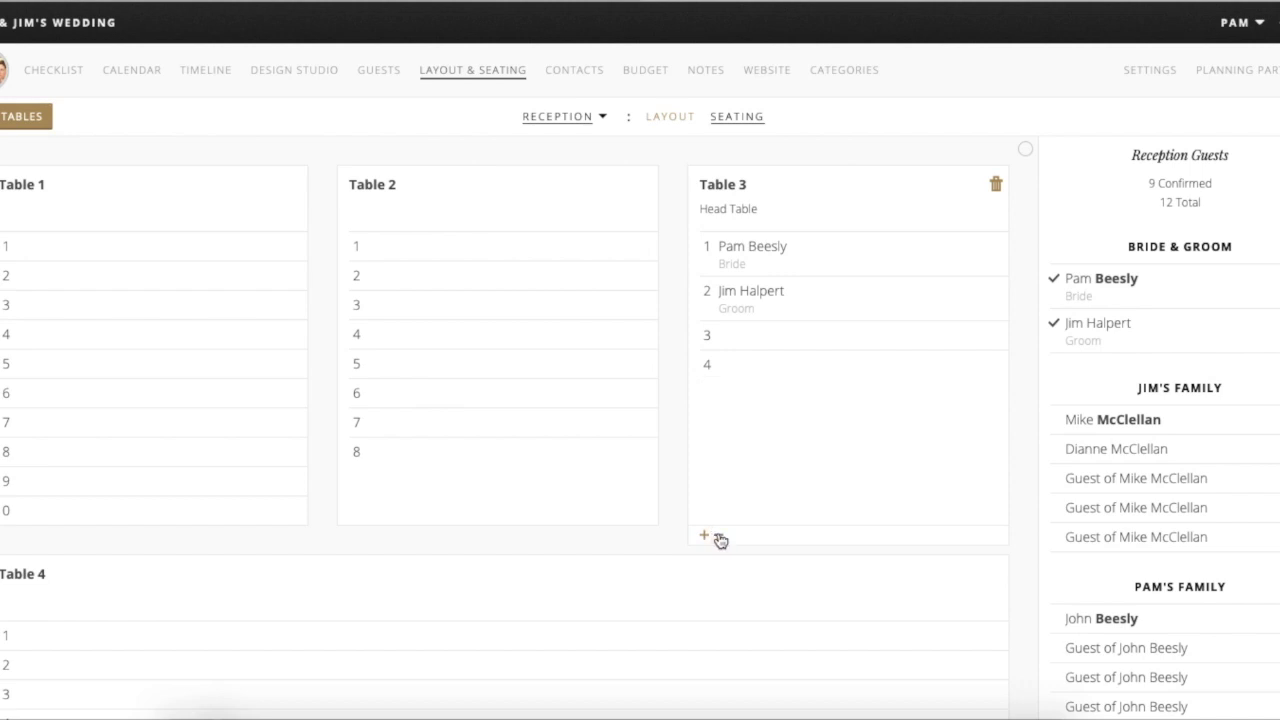
{"action": "left_click", "coordinate": [719, 539]}
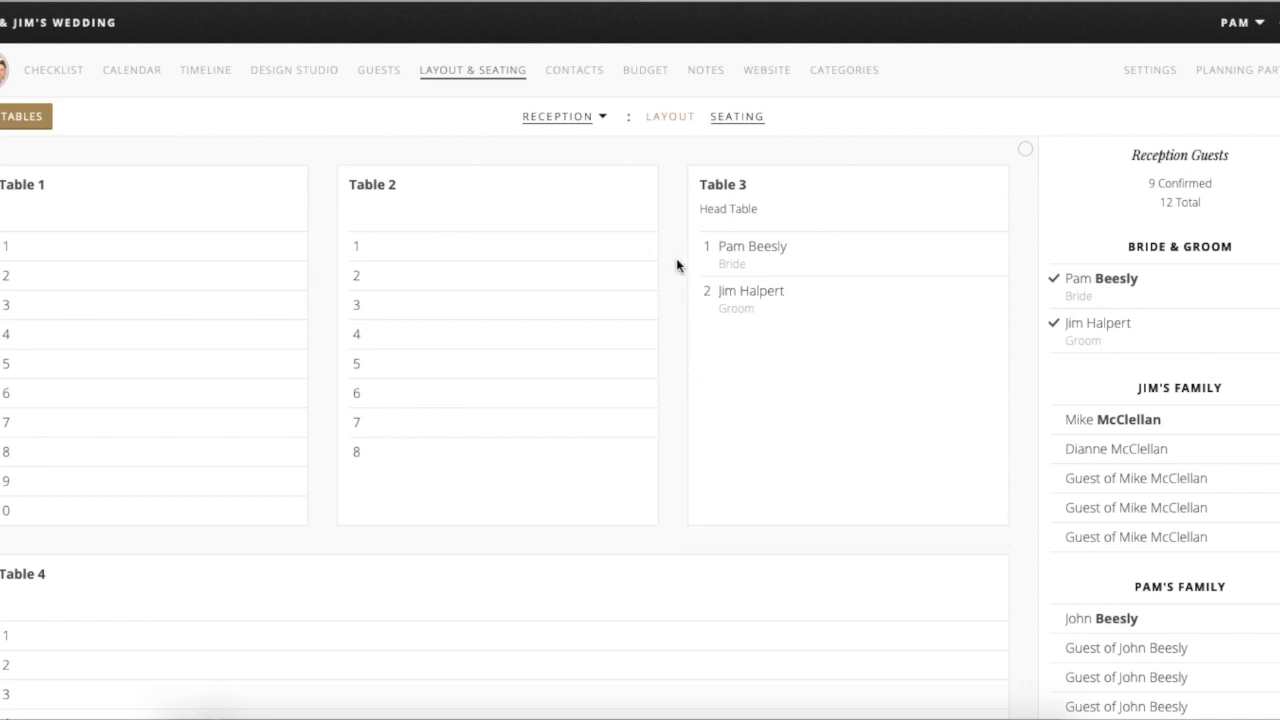
{"action": "left_click", "coordinate": [750, 189]}
{"action": "key", "text": "Return"}
{"action": "scroll", "coordinate": [412, 486], "scroll_direction": "down", "scroll_amount": 1}
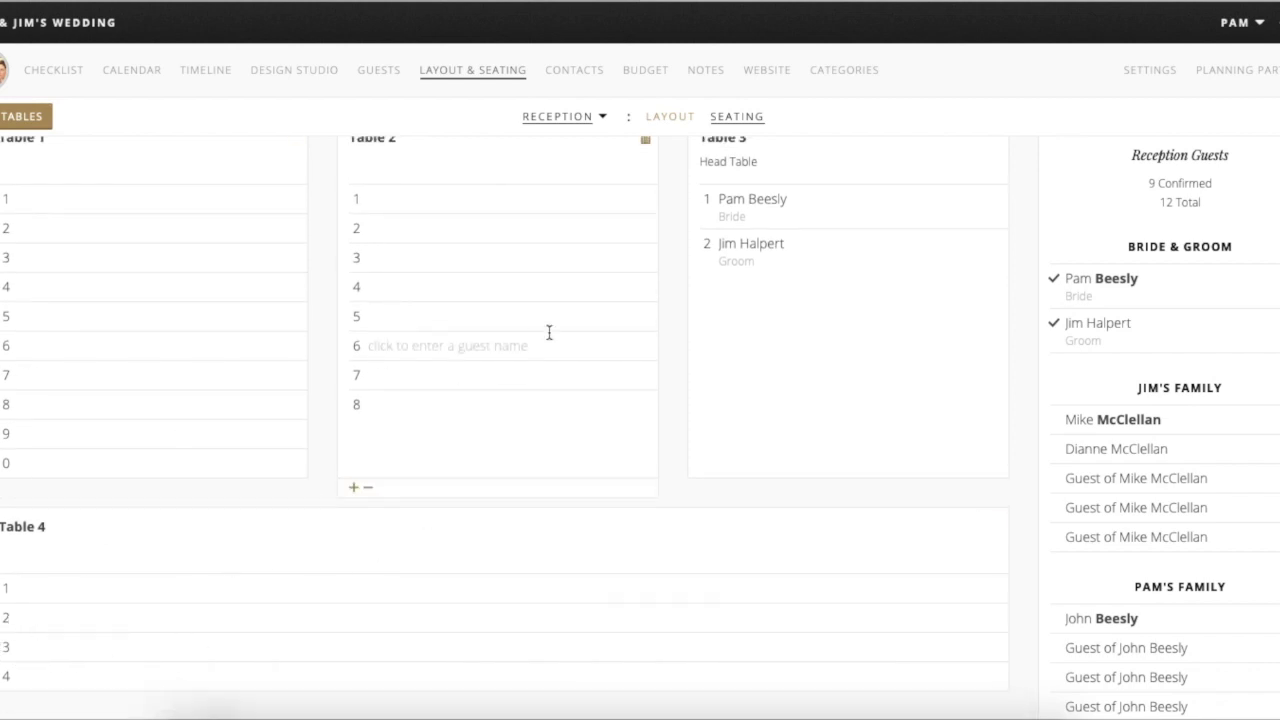
{"action": "left_click", "coordinate": [672, 120]}
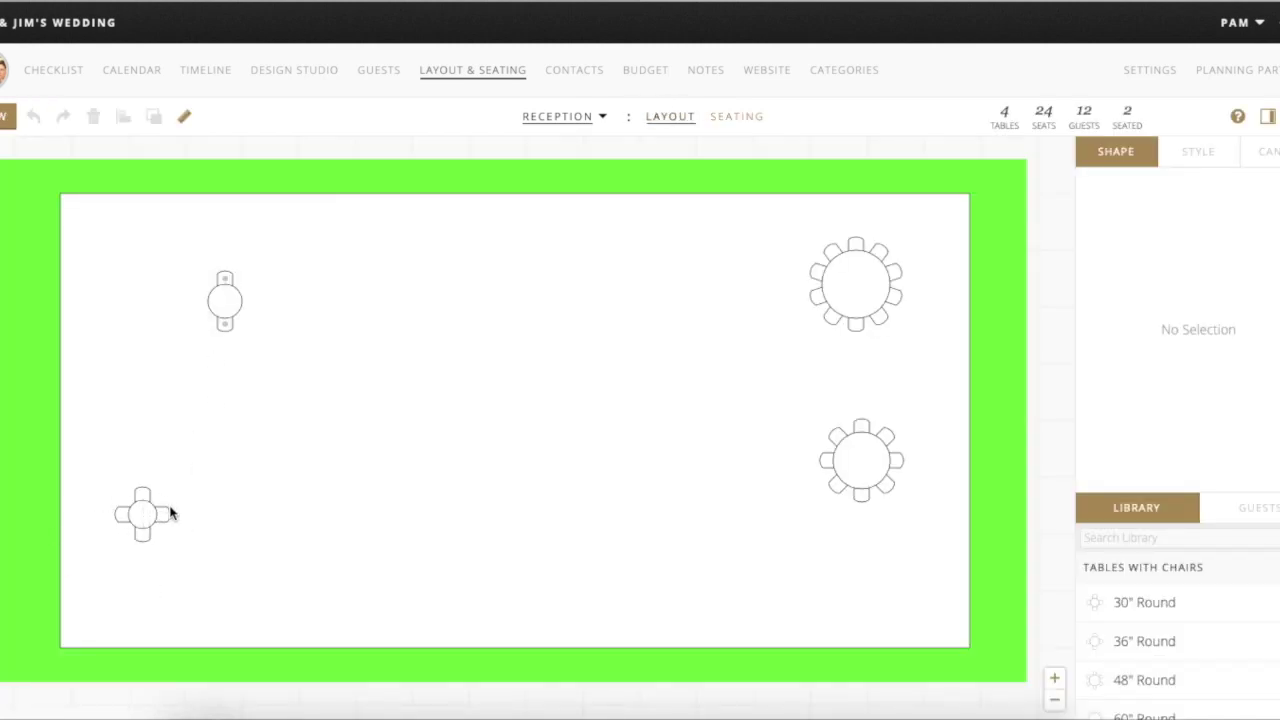
- Move the two-seat Table 3 to the centre of the Reception room
{"action": "left_click", "coordinate": [228, 293]}
{"action": "left_click_drag", "start_coordinate": [228, 293], "coordinate": [467, 386]}
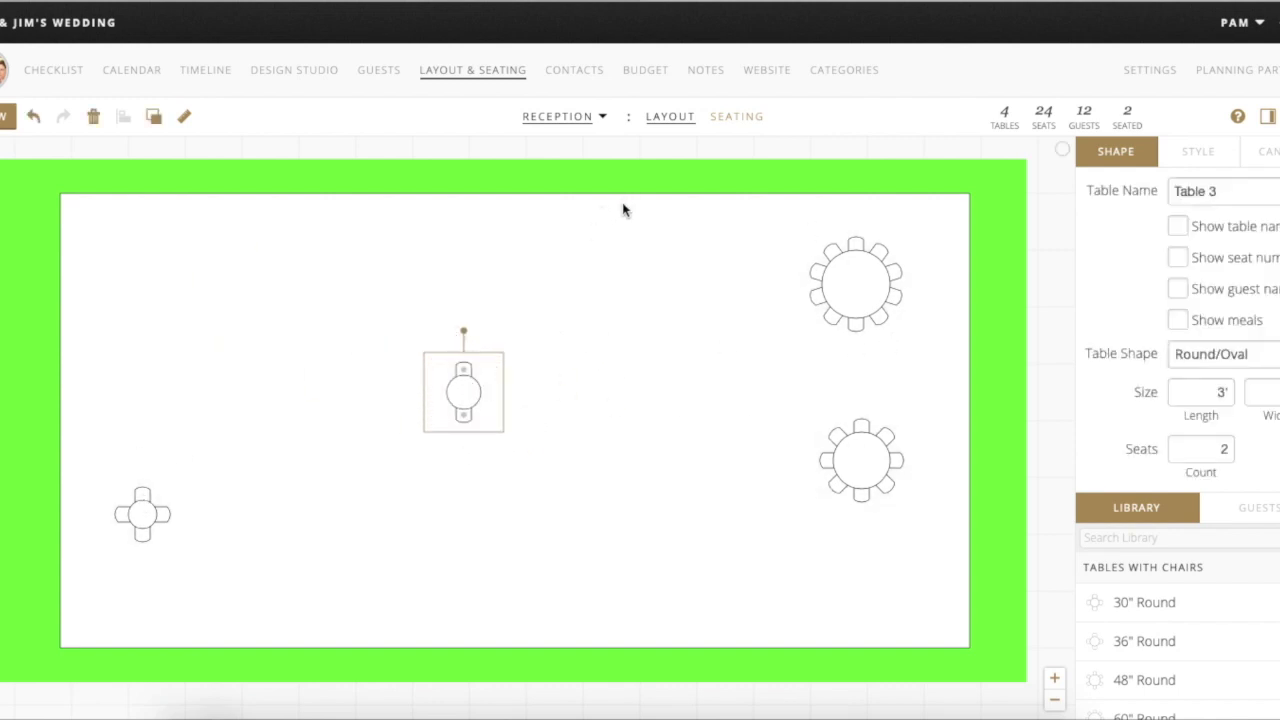
{"action": "left_click", "coordinate": [728, 117]}
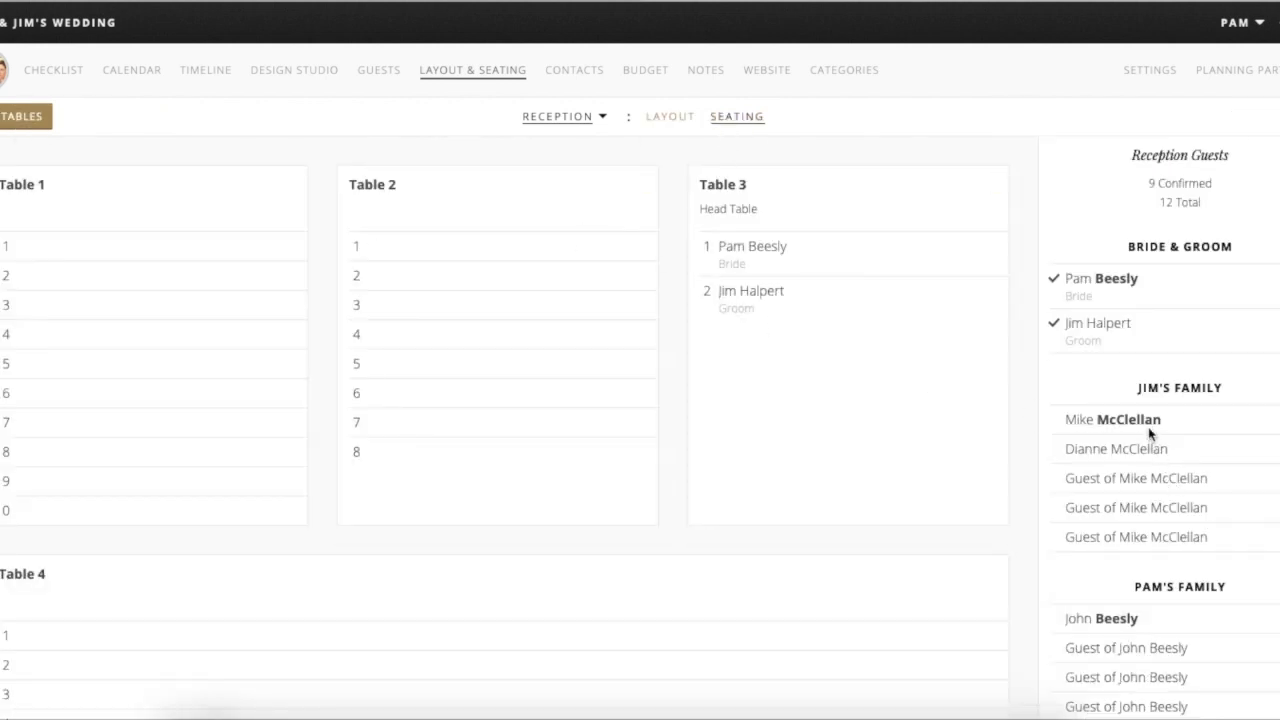
- Seat two groom's-family guests and three plus-ones at Table 2, seats 1–5
{"action": "left_click_drag", "start_coordinate": [1128, 419], "coordinate": [454, 255]}
{"action": "left_click_drag", "start_coordinate": [1126, 455], "coordinate": [383, 275]}
{"action": "left_click_drag", "start_coordinate": [1175, 480], "coordinate": [550, 362]}
{"action": "left_click_drag", "start_coordinate": [1148, 507], "coordinate": [451, 360]}
{"action": "left_click_drag", "start_coordinate": [1120, 537], "coordinate": [424, 363]}
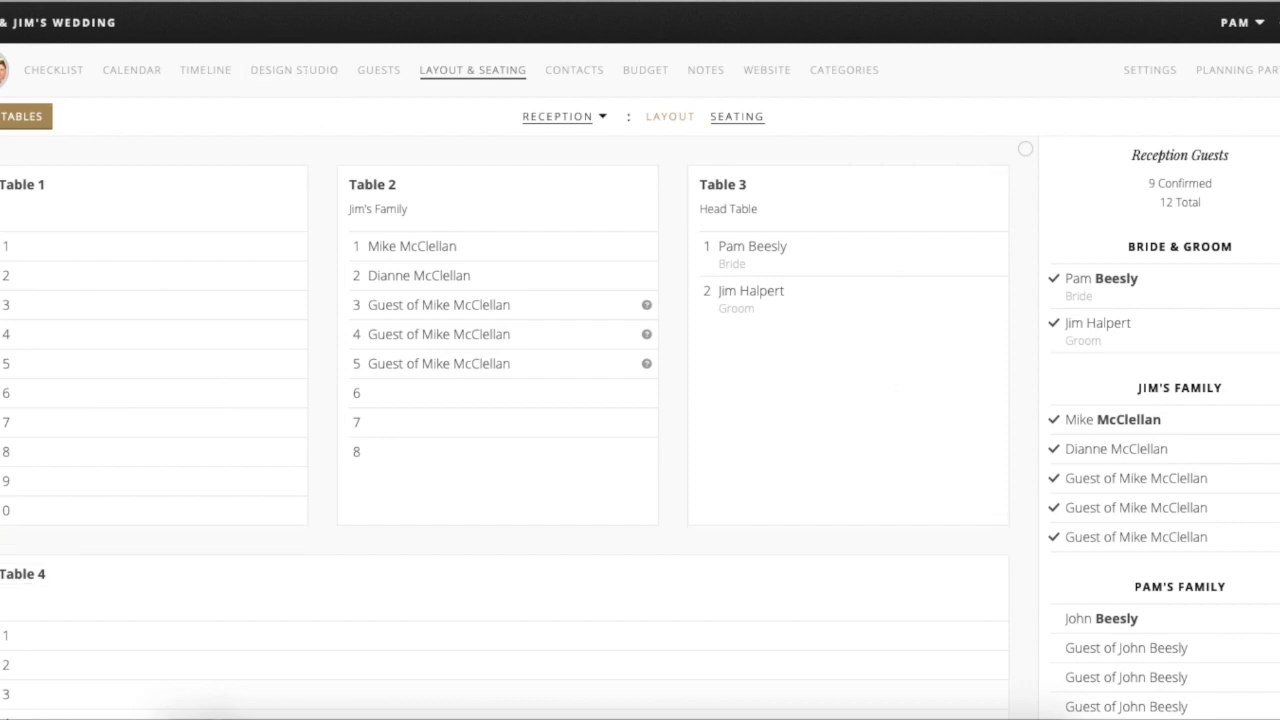
{"action": "scroll", "coordinate": [1223, 548], "scroll_direction": "down", "scroll_amount": 1}
{"action": "left_click", "coordinate": [668, 117]}
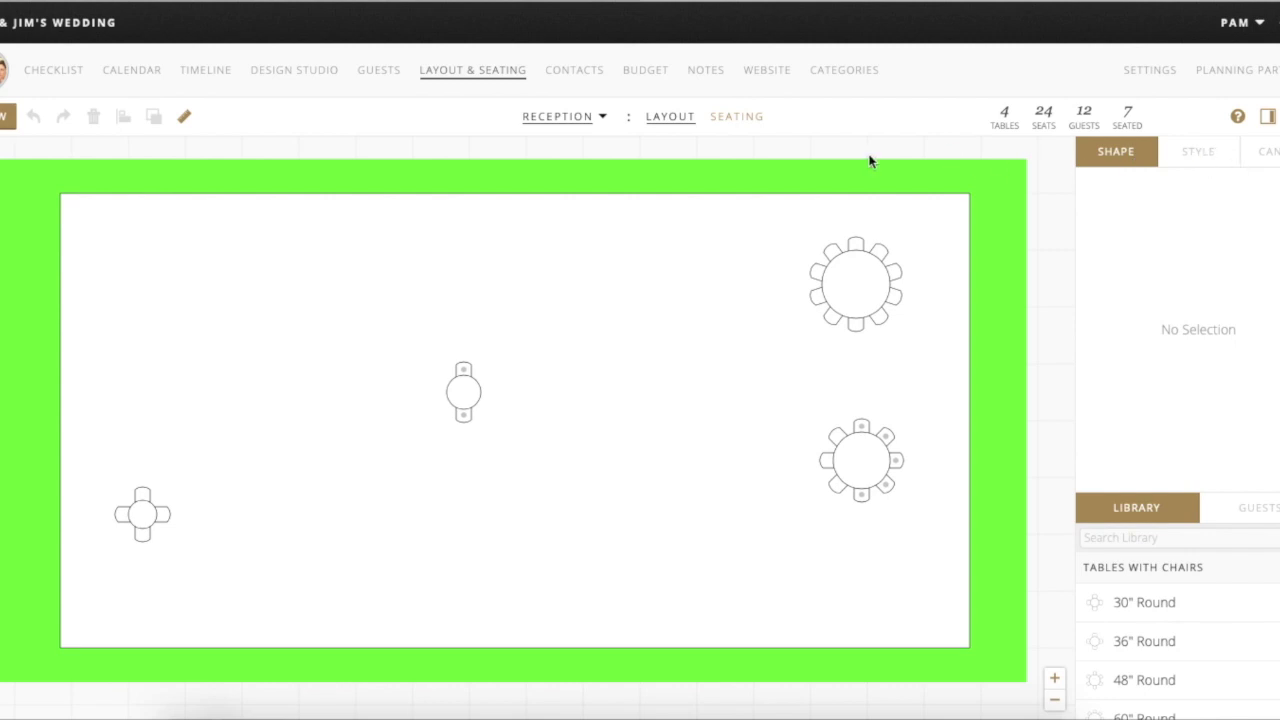
- Select Table 2 and turn on table names, guest names and meal labels
{"action": "left_click", "coordinate": [730, 120]}
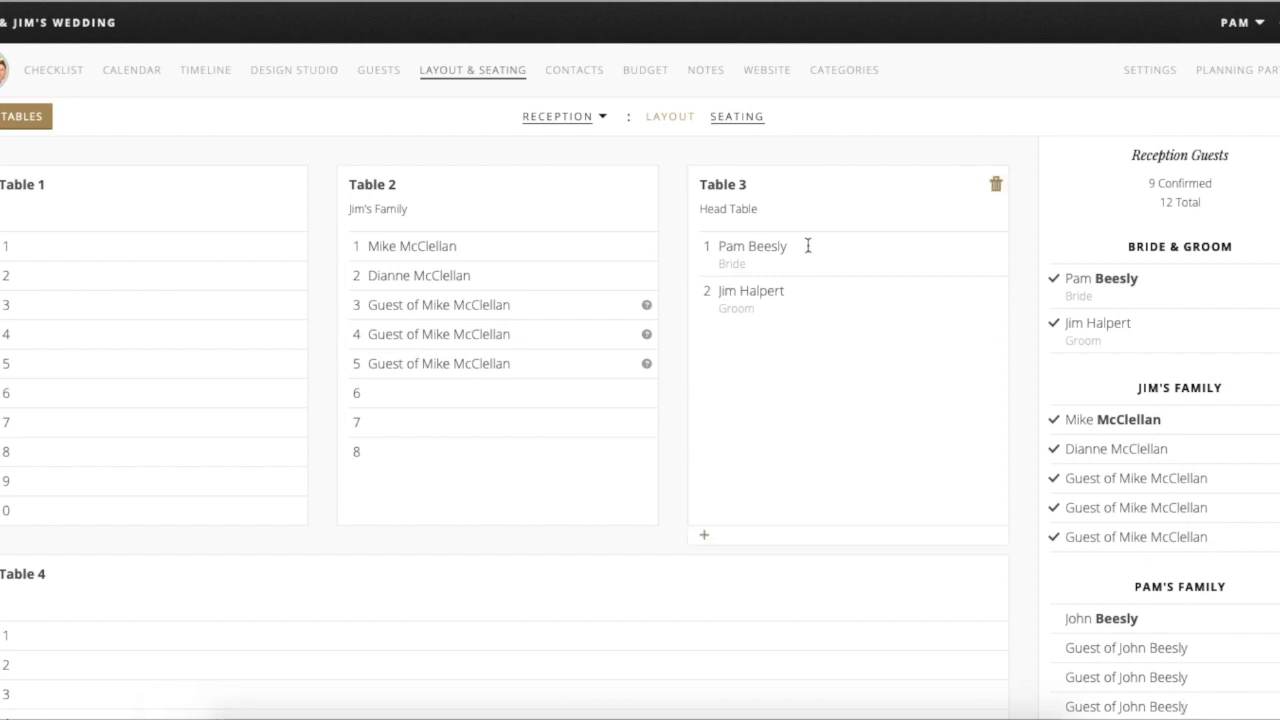
{"action": "left_click", "coordinate": [675, 121]}
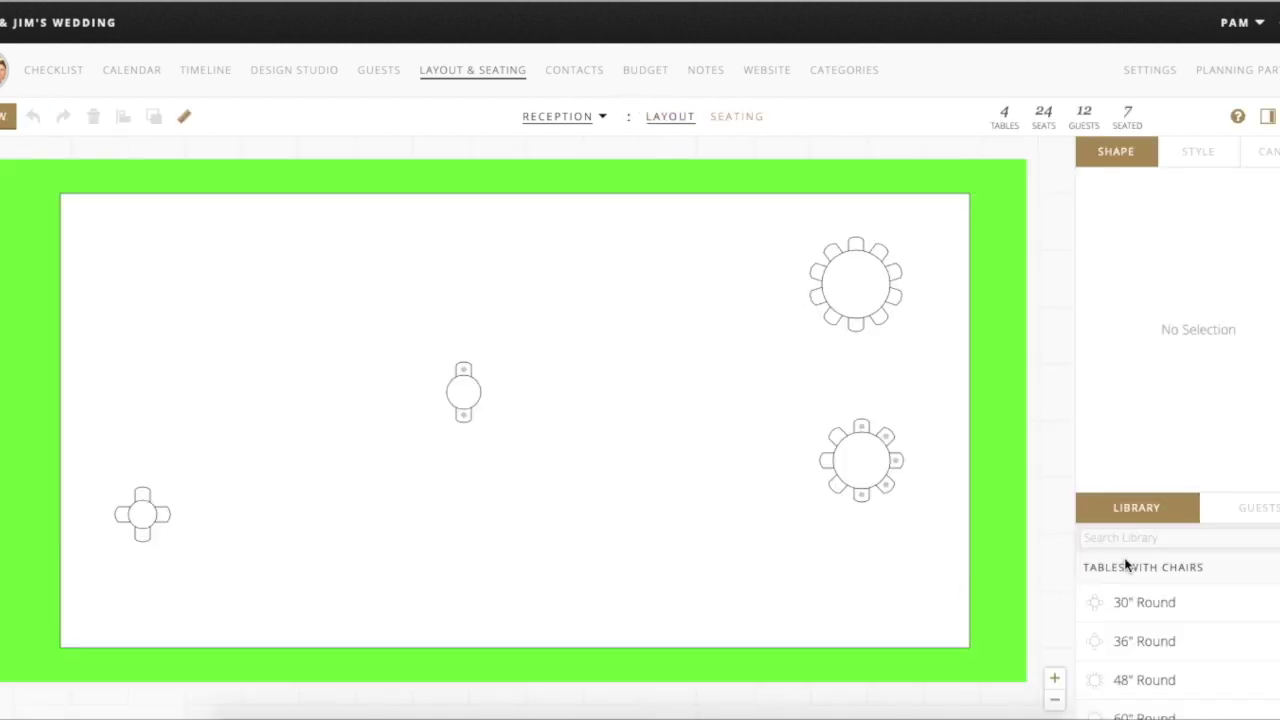
{"action": "left_click", "coordinate": [894, 460]}
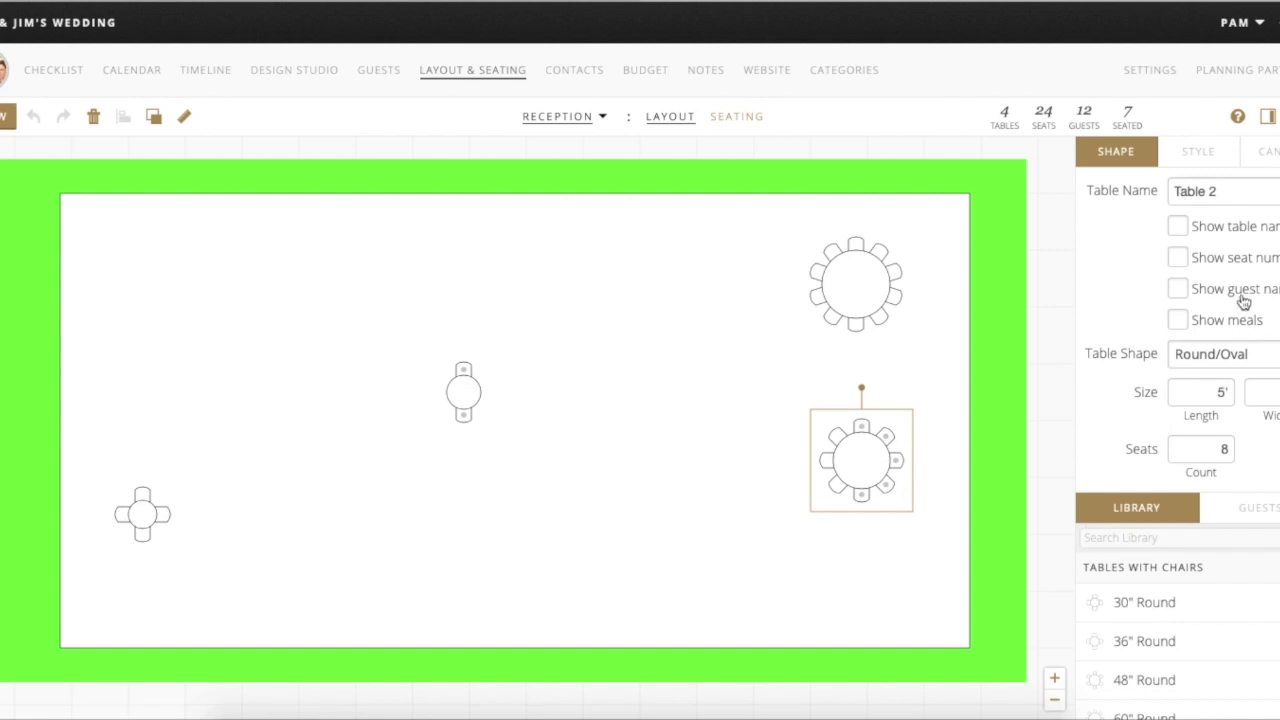
{"action": "left_click", "coordinate": [1178, 227]}
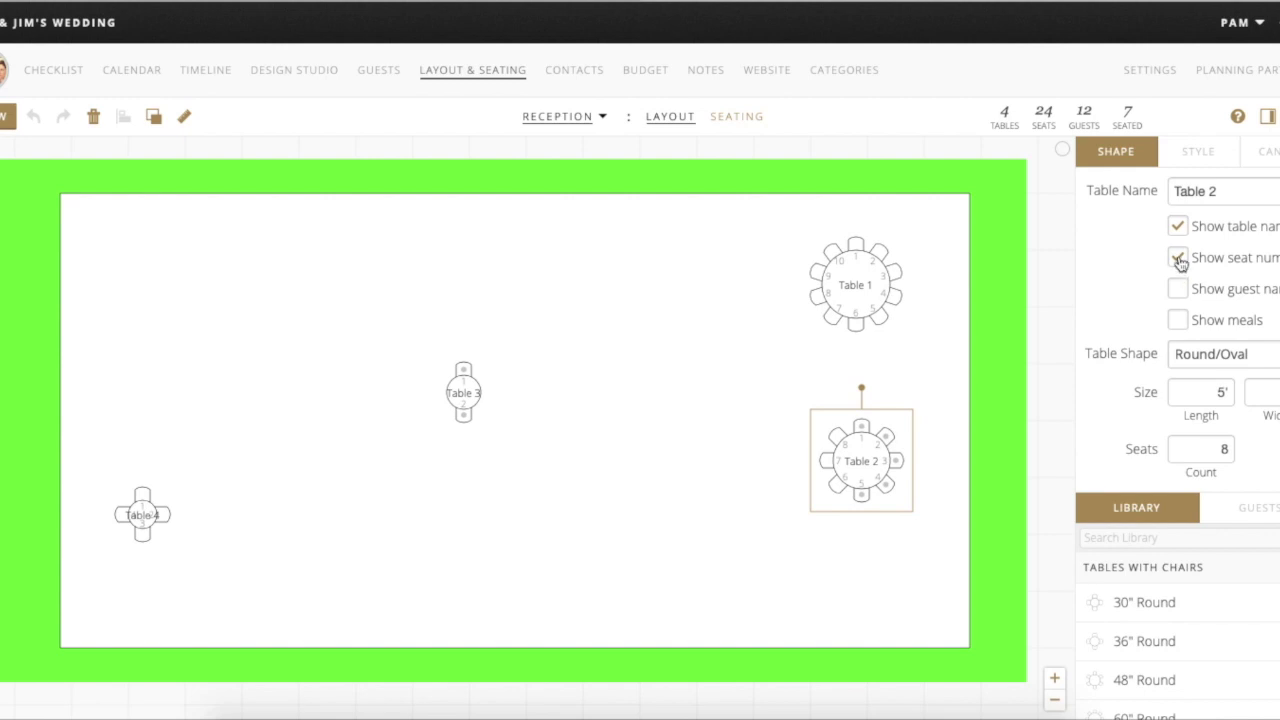
{"action": "left_click", "coordinate": [1179, 259]}
{"action": "left_click", "coordinate": [1179, 289]}
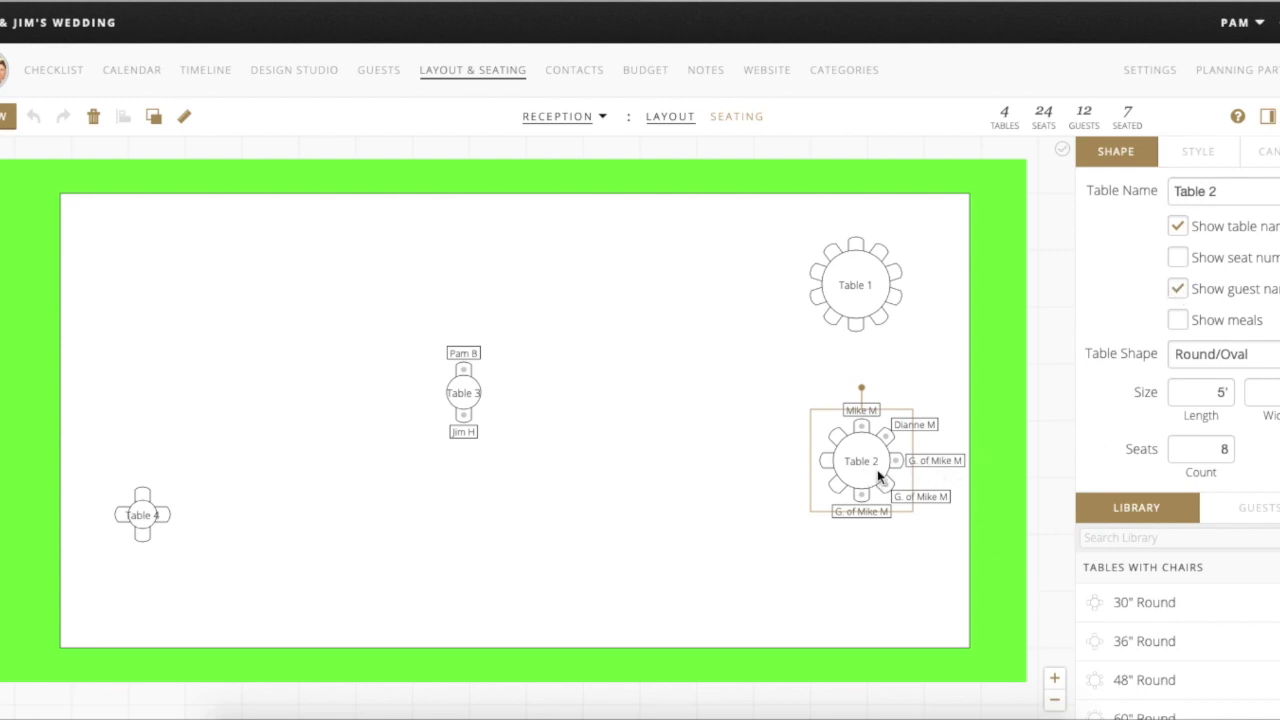
{"action": "left_click", "coordinate": [1184, 326]}
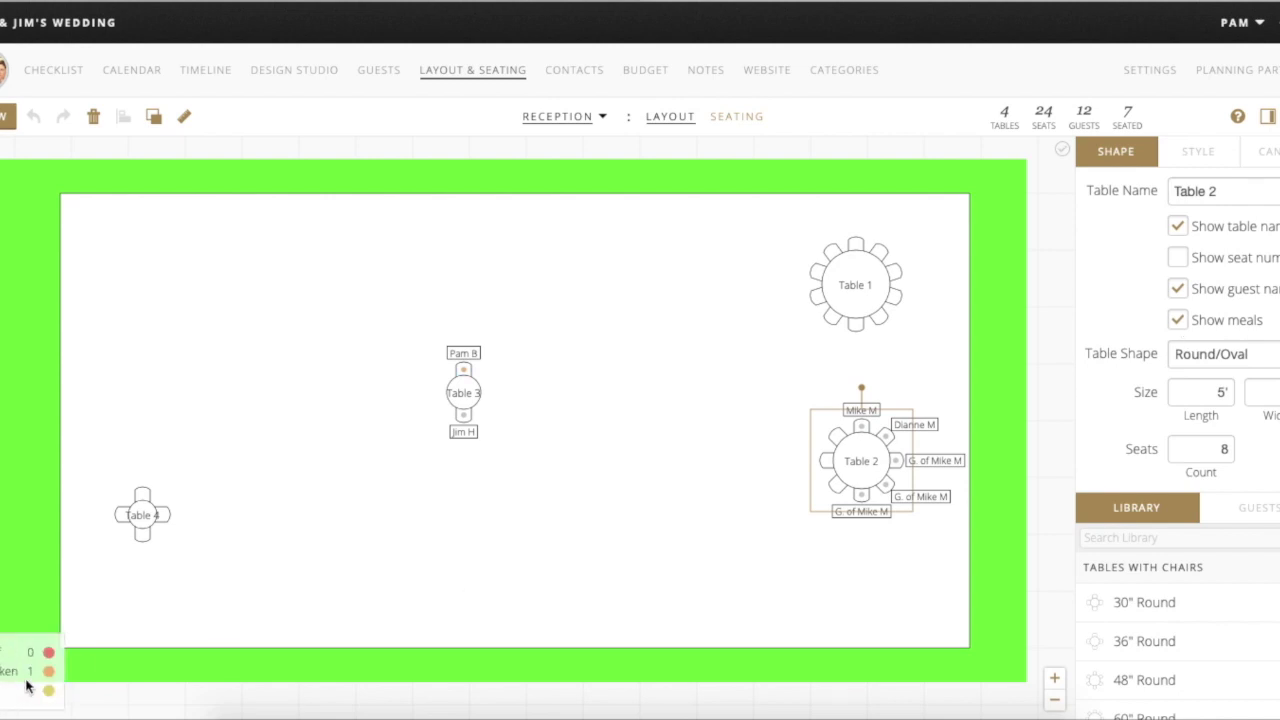
- Turn off the meal, guest name and table name labels on the floor plan
{"action": "left_click_drag", "start_coordinate": [24, 690], "coordinate": [126, 634]}
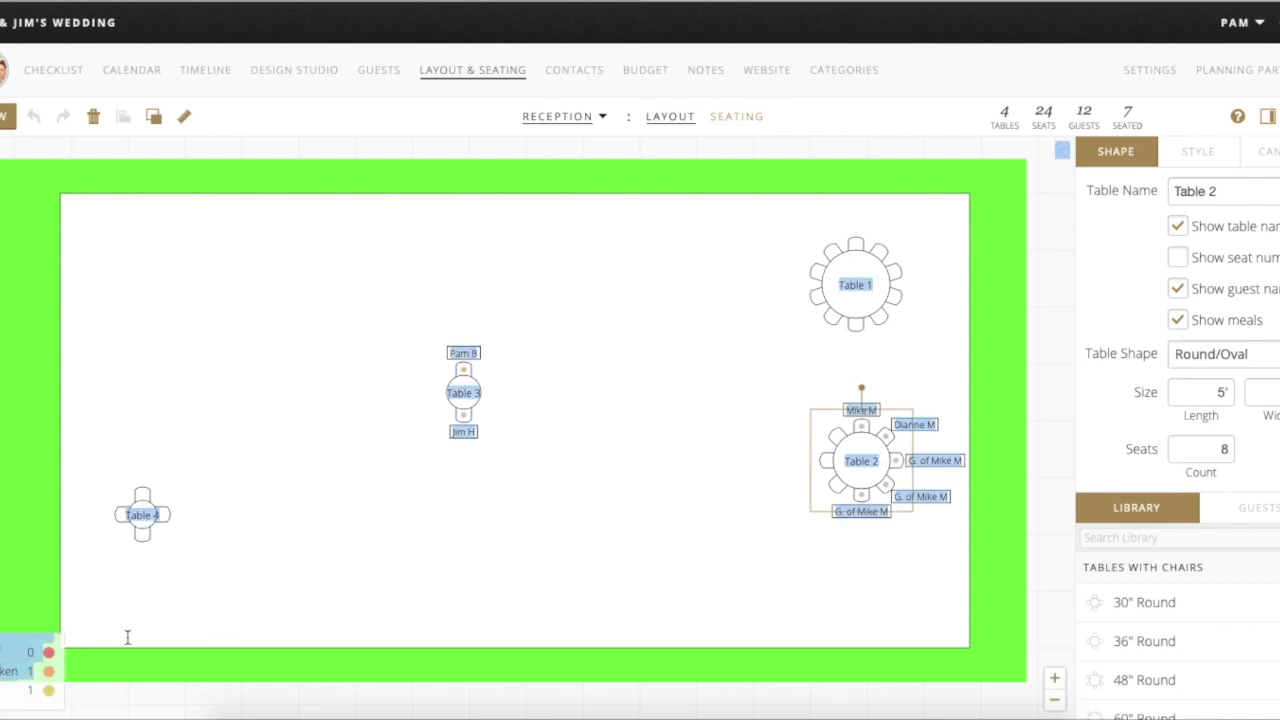
{"action": "left_click", "coordinate": [18, 688]}
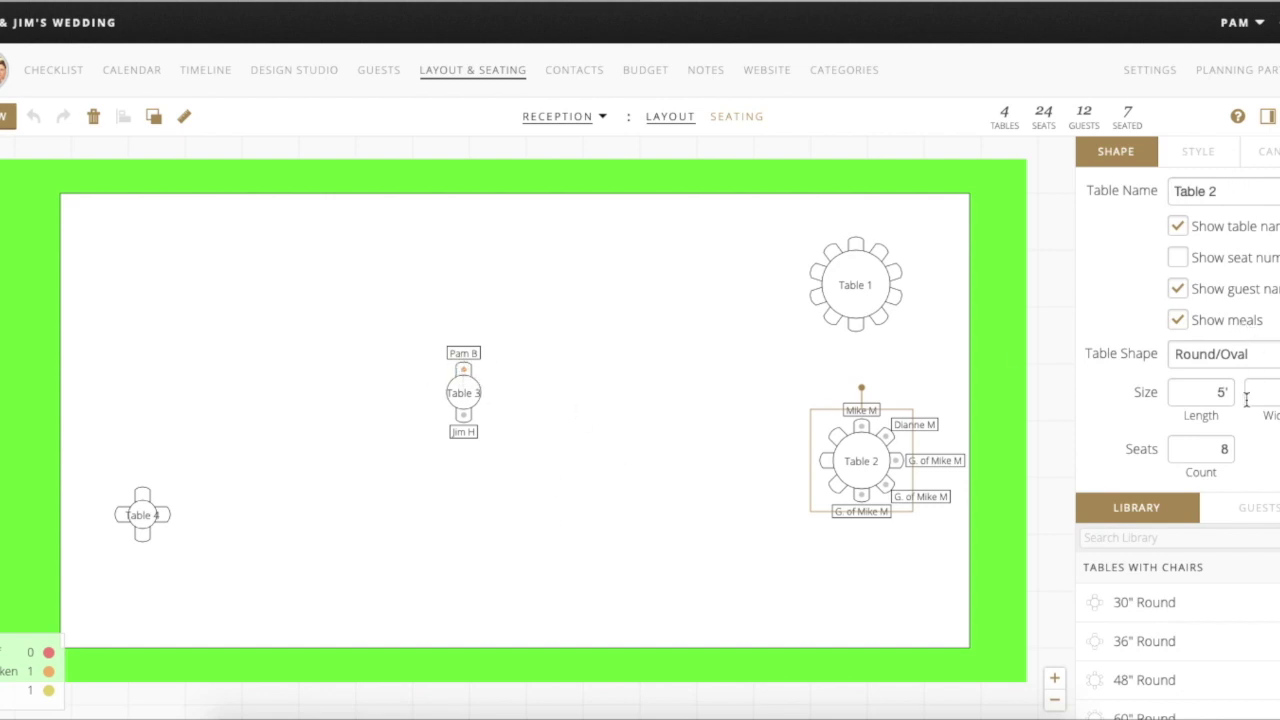
{"action": "left_click", "coordinate": [1180, 321]}
{"action": "left_click", "coordinate": [1181, 289]}
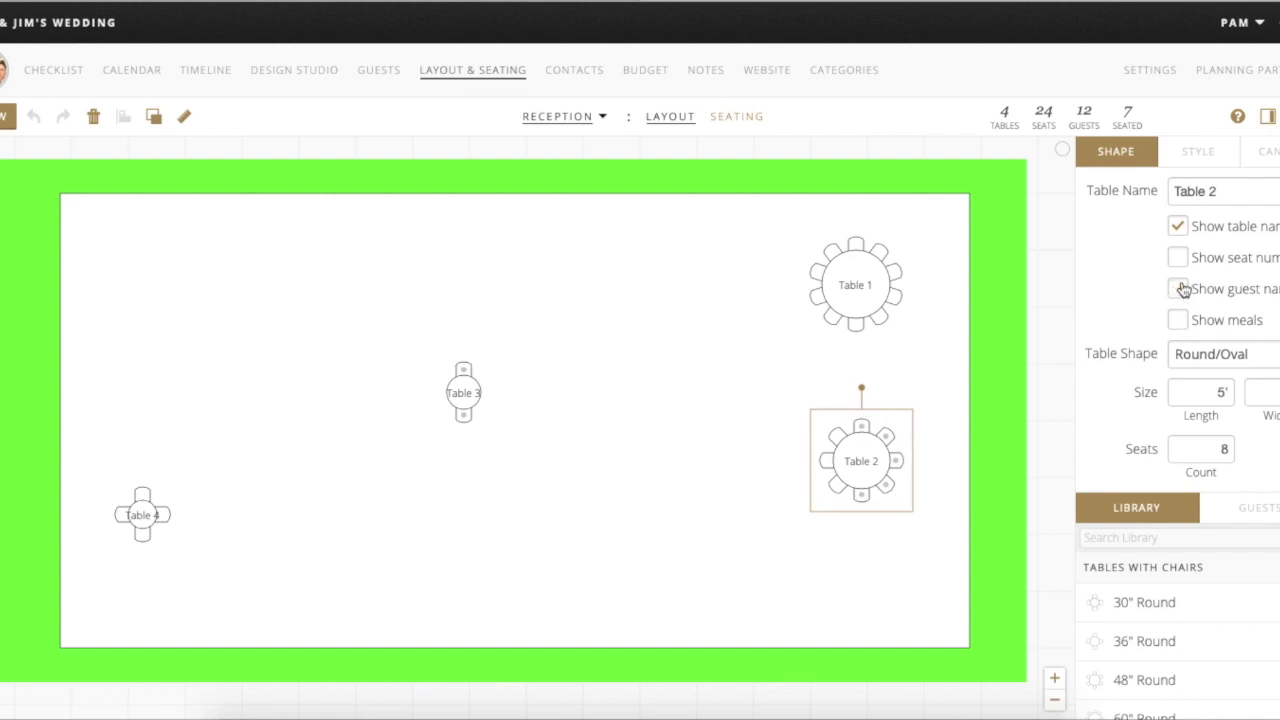
{"action": "left_click", "coordinate": [1178, 227]}
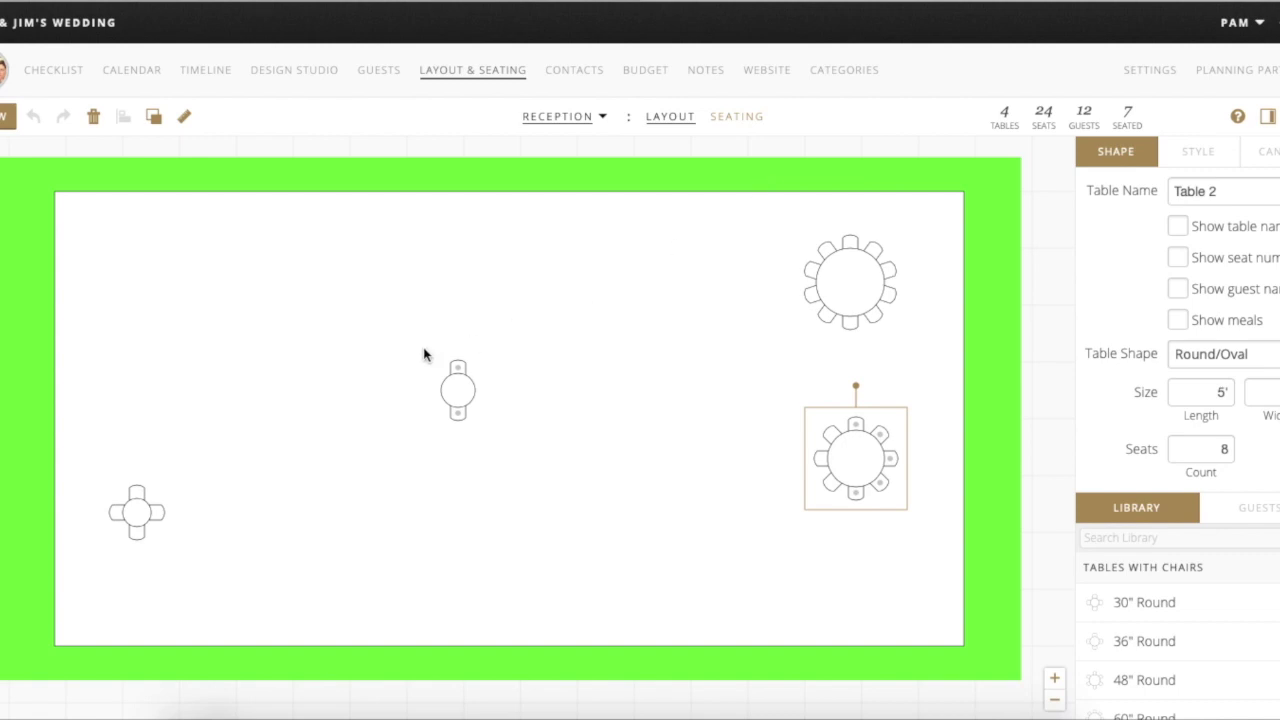
- Move Table 4 to the lower right and shift Table 3 rightward
{"action": "left_click_drag", "start_coordinate": [136, 510], "coordinate": [736, 585]}
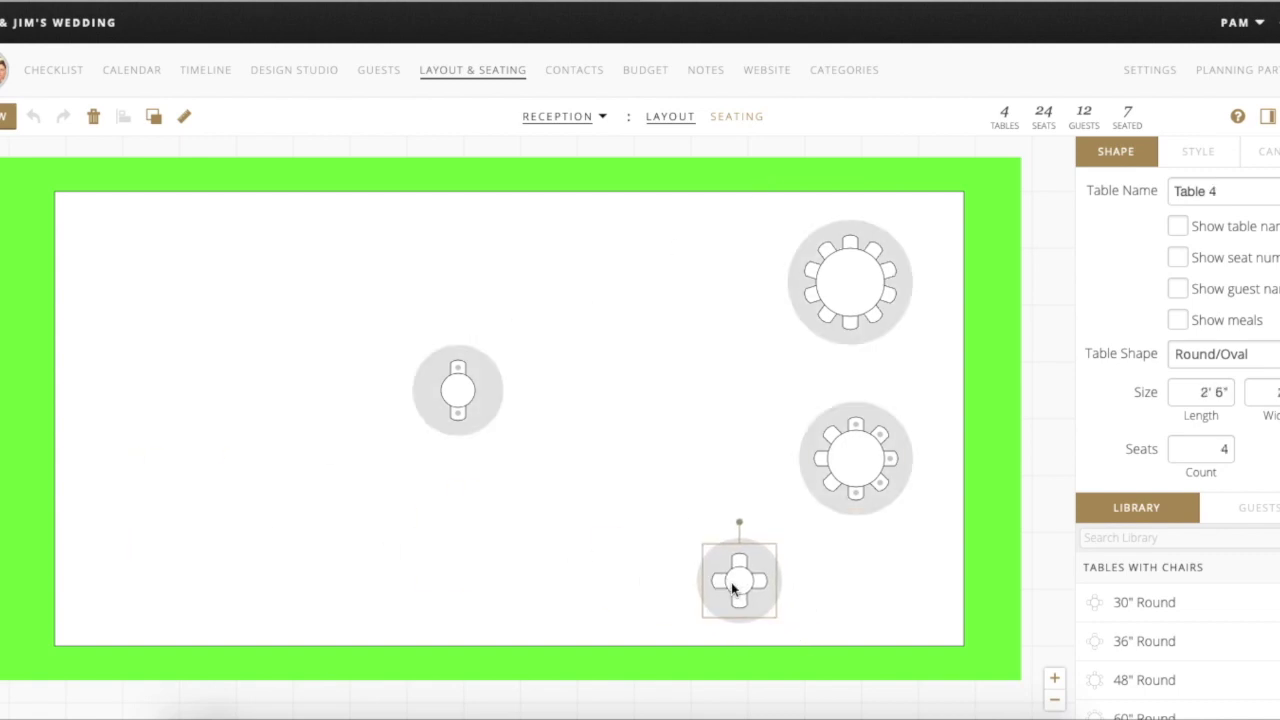
{"action": "left_click_drag", "start_coordinate": [460, 392], "coordinate": [697, 395]}
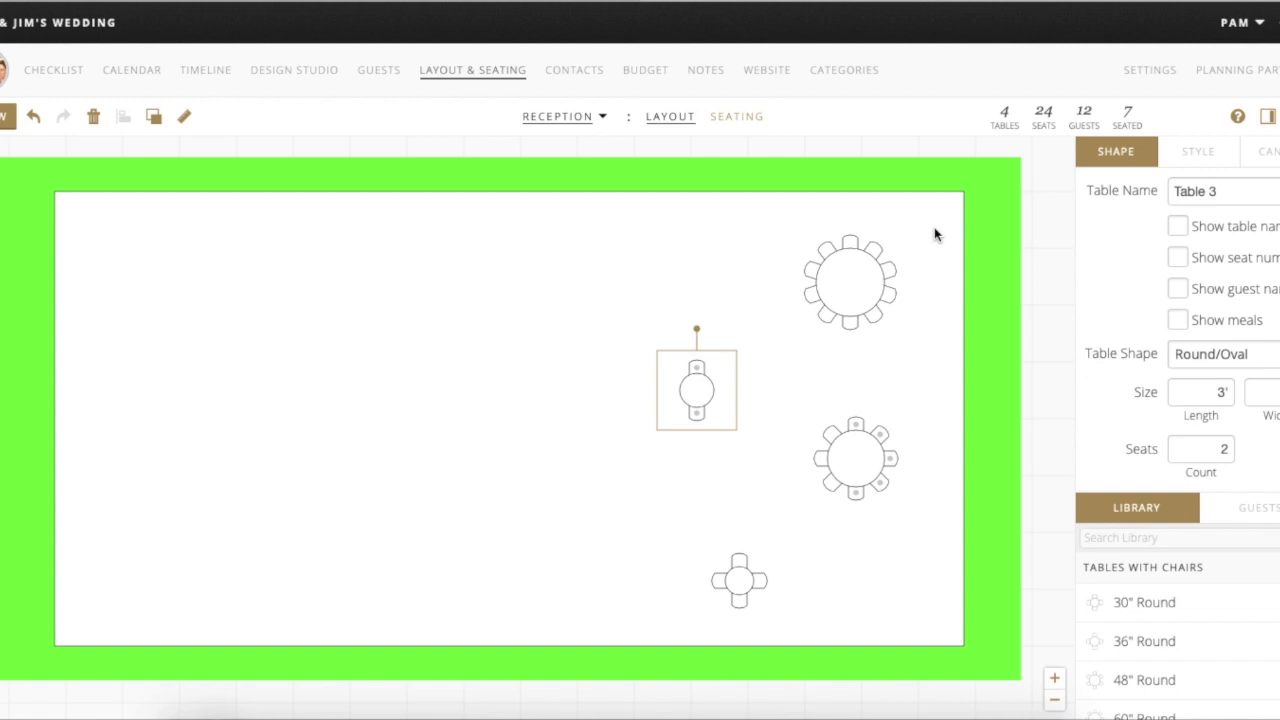
{"action": "left_click", "coordinate": [740, 117]}
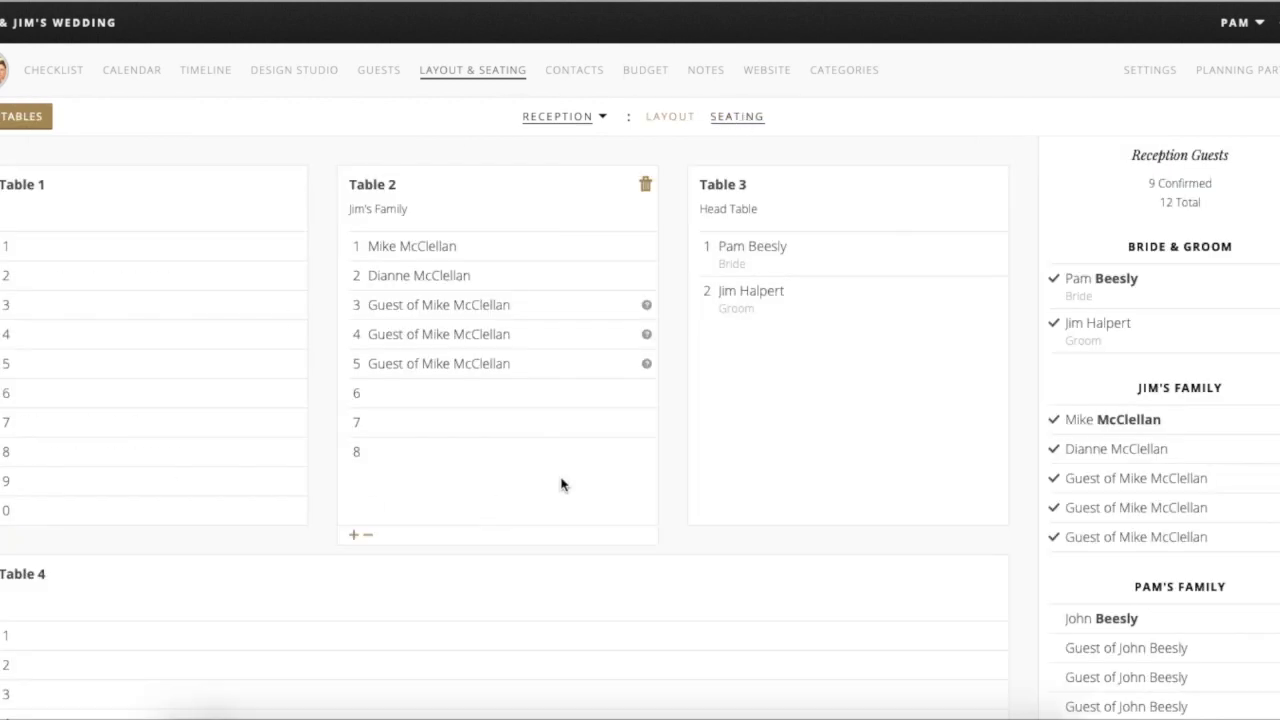
- Go from the Reception floor plan to the empty vendor Contacts page
{"action": "mouse_move", "coordinate": [600, 443]}
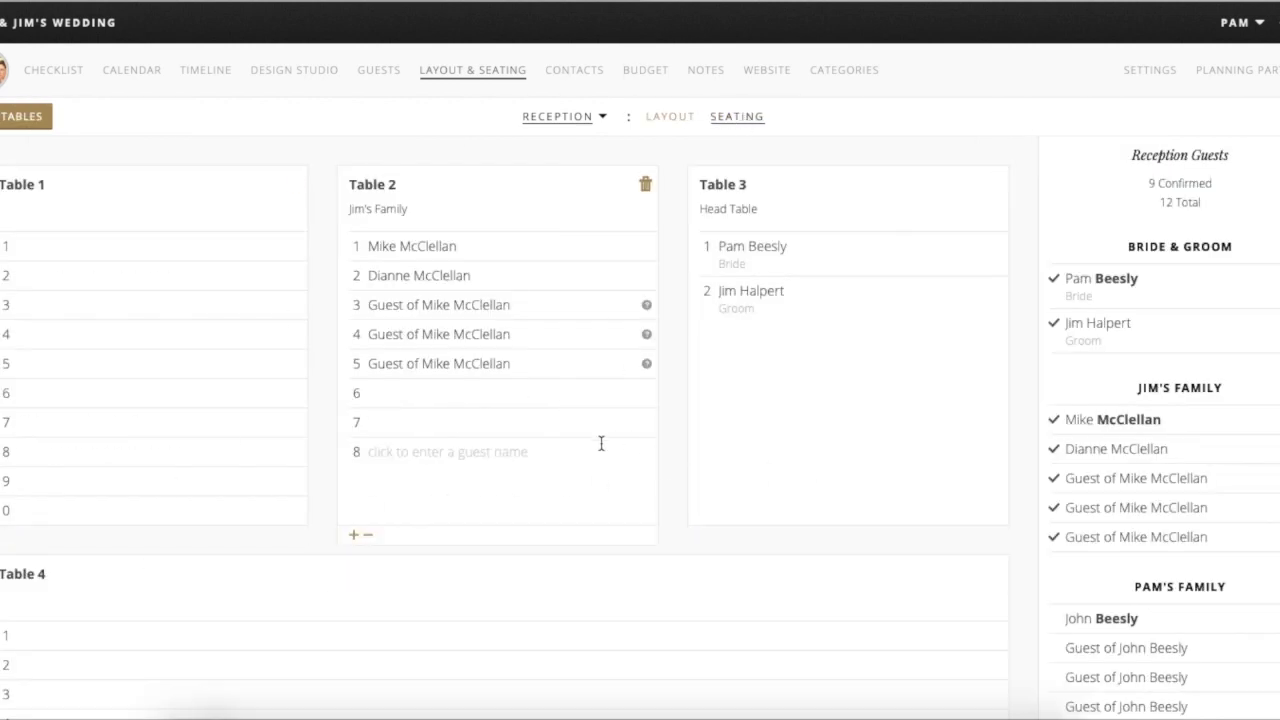
{"action": "scroll", "coordinate": [445, 525], "scroll_direction": "down", "scroll_amount": 1}
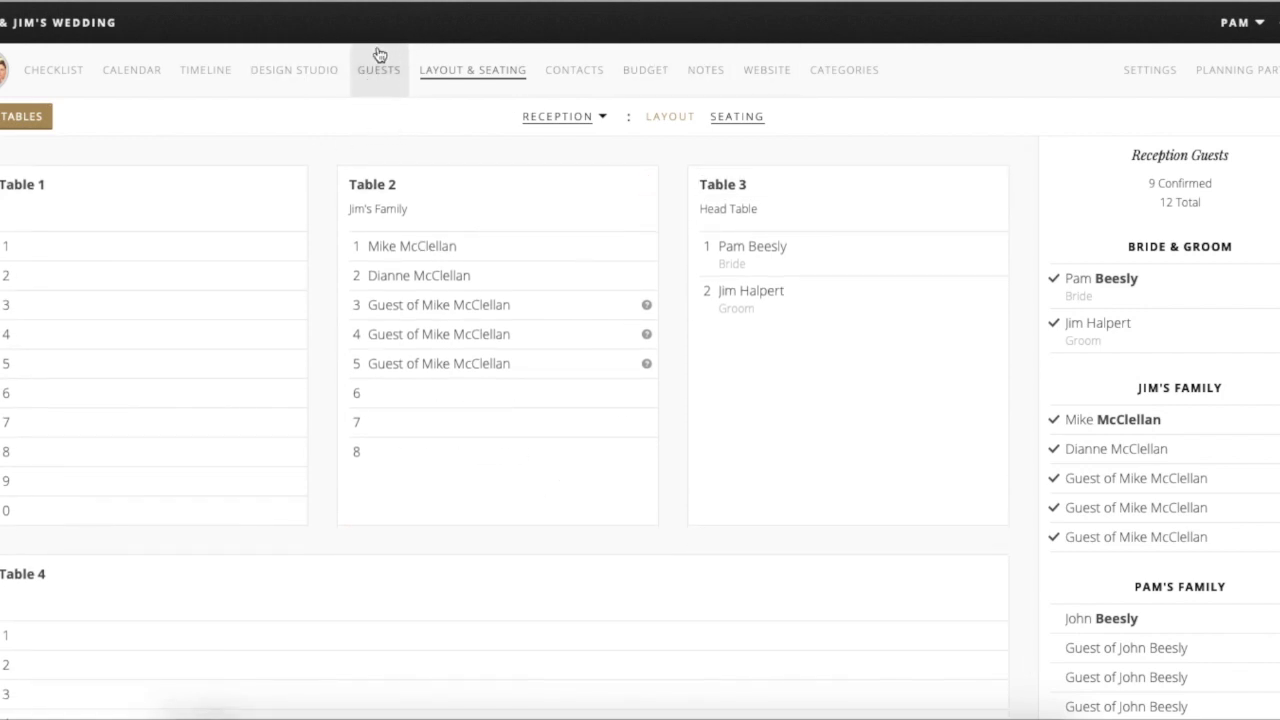
{"action": "left_click", "coordinate": [668, 118]}
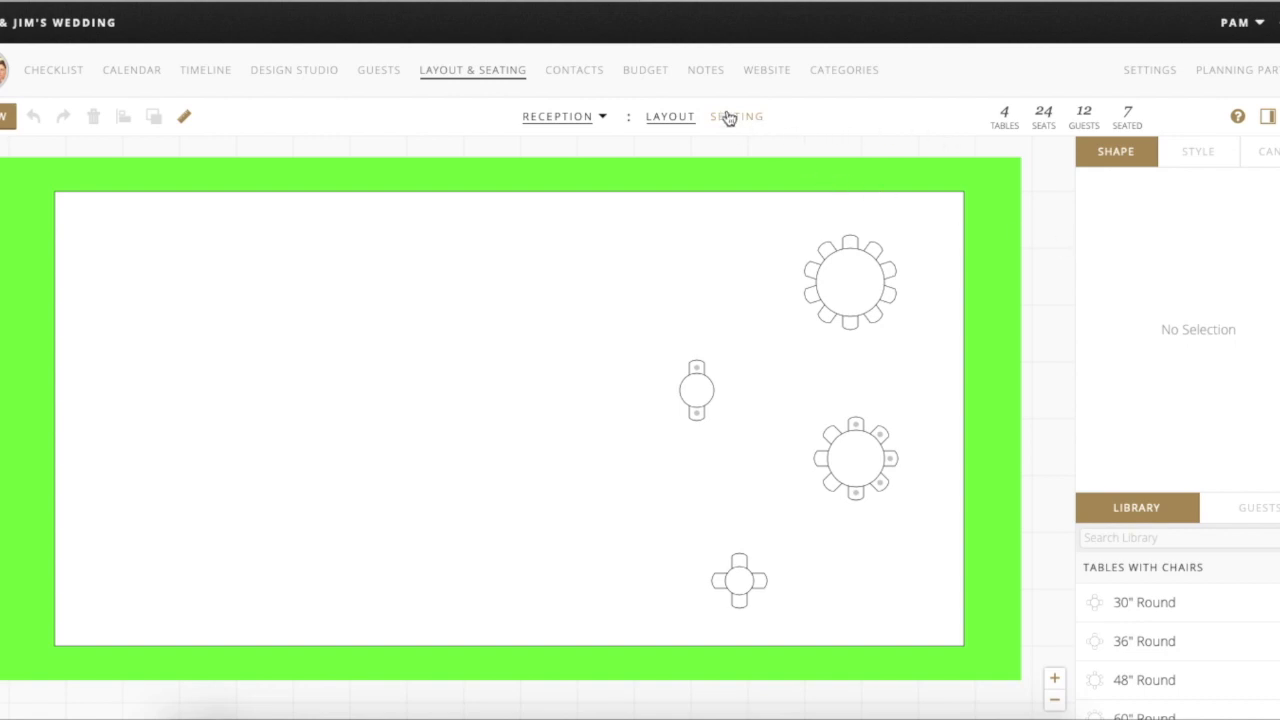
{"action": "left_click", "coordinate": [574, 70]}
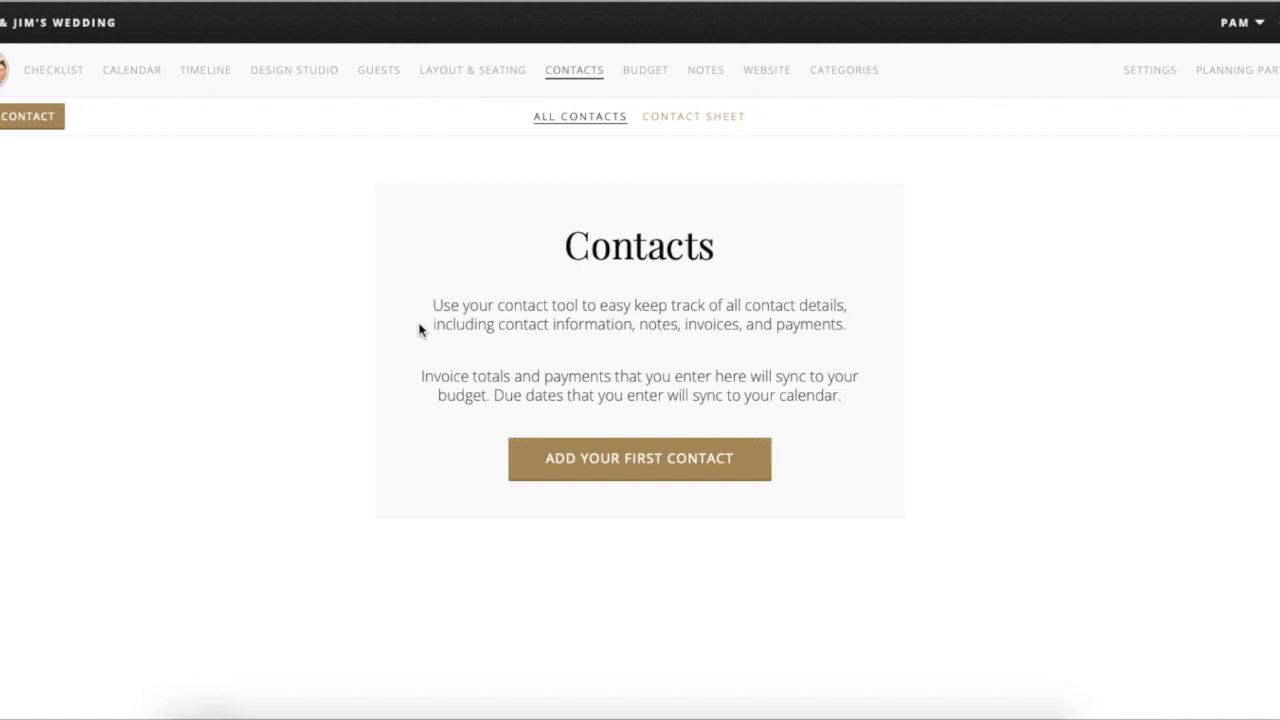
- Add a new contact named Purple Clover Events under the Wedding Planner planning category
{"action": "left_click", "coordinate": [592, 458]}
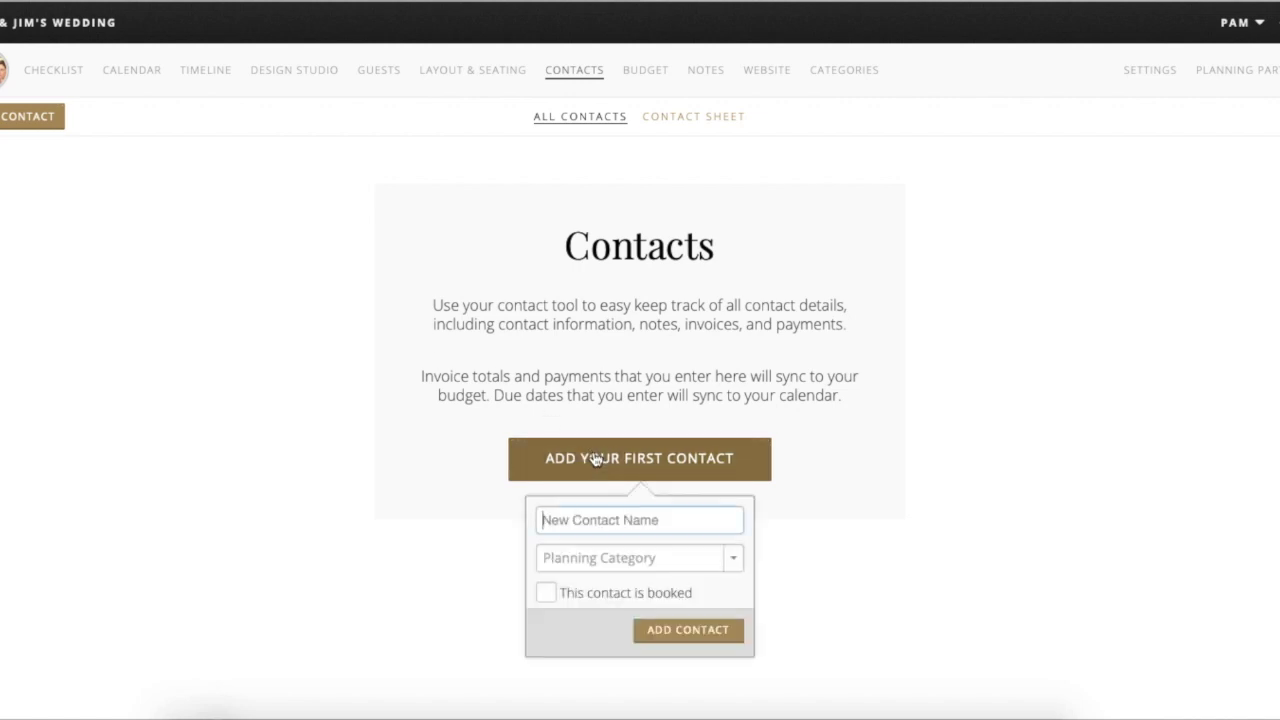
{"action": "type", "text": "Pu"}
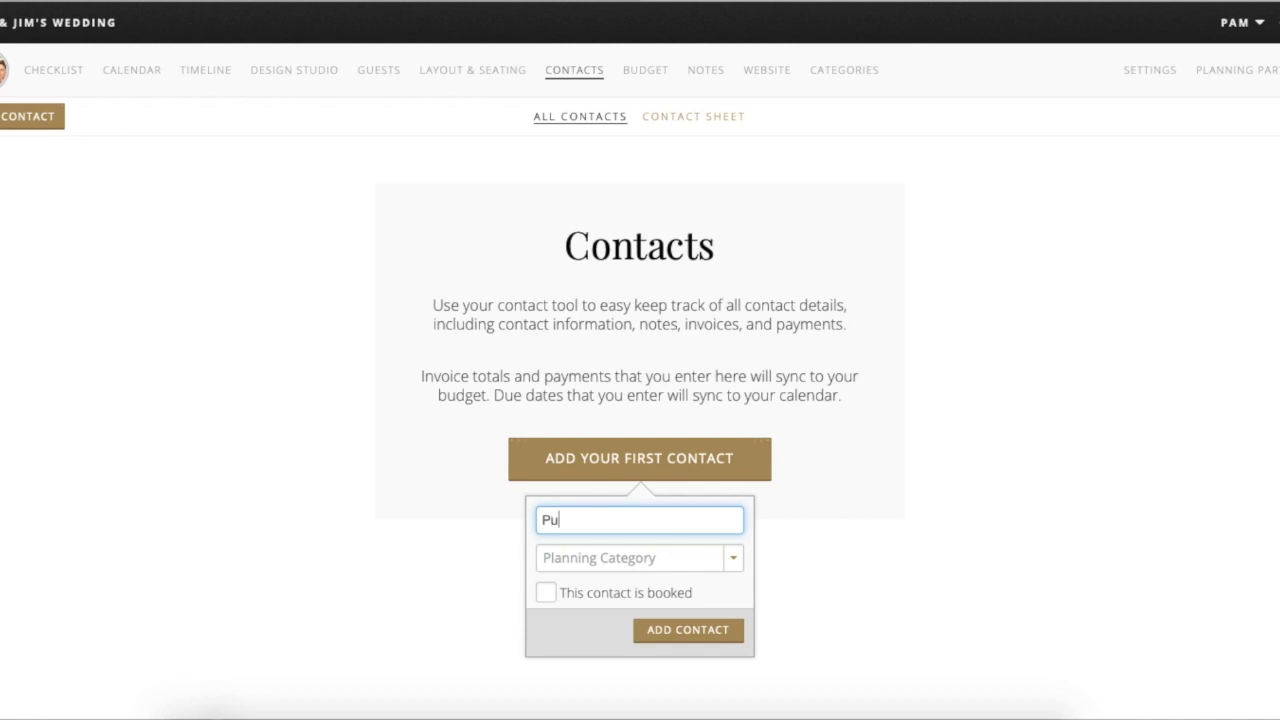
{"action": "type", "text": "rple Clove"}
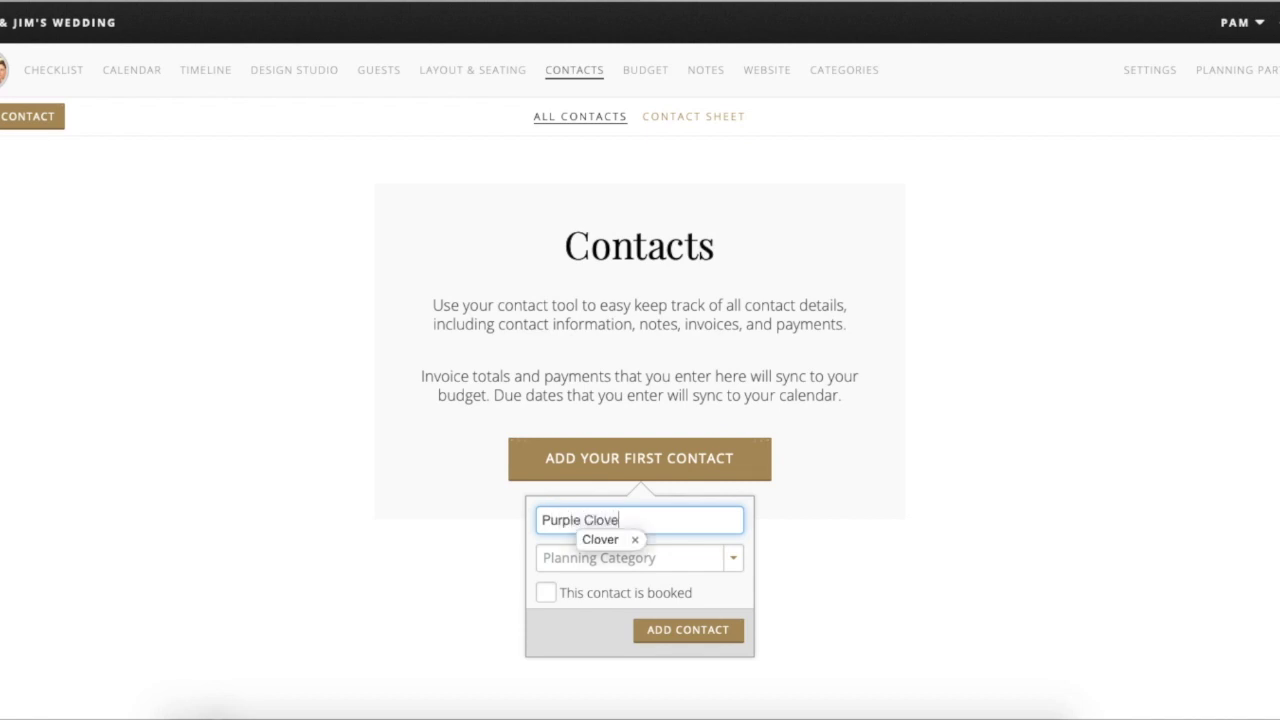
{"action": "type", "text": "r Events"}
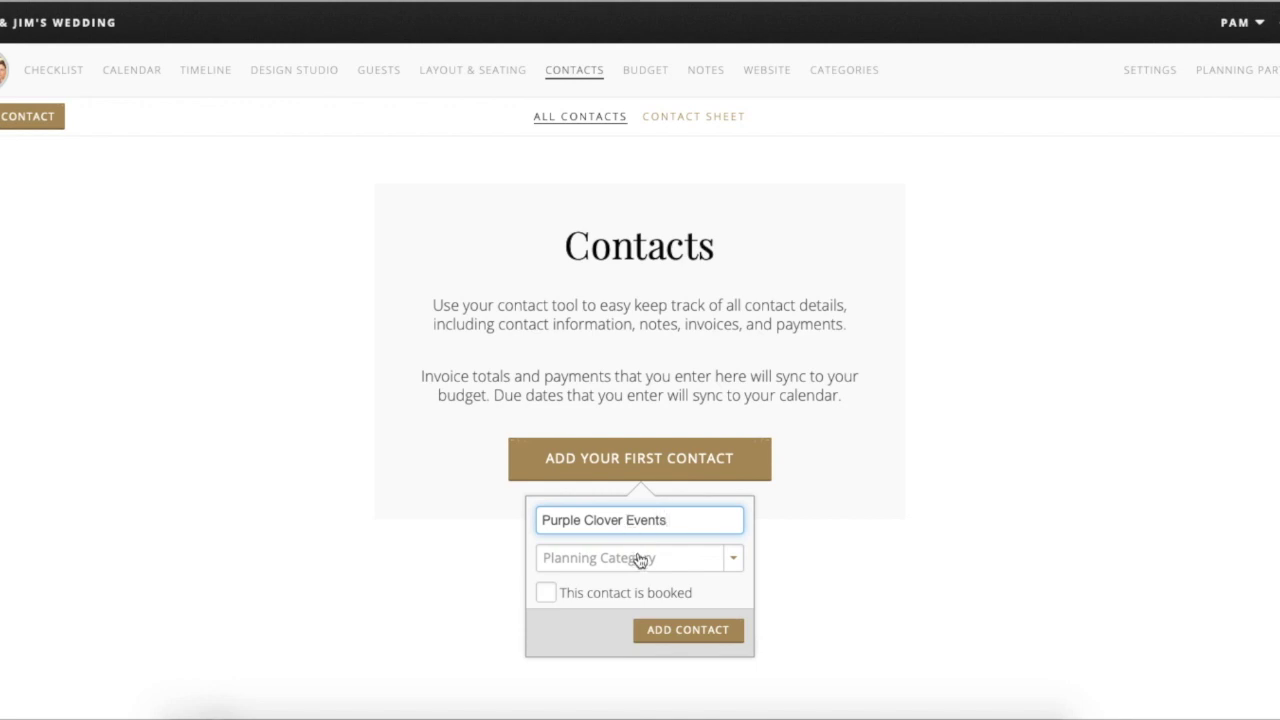
{"action": "left_click", "coordinate": [638, 557]}
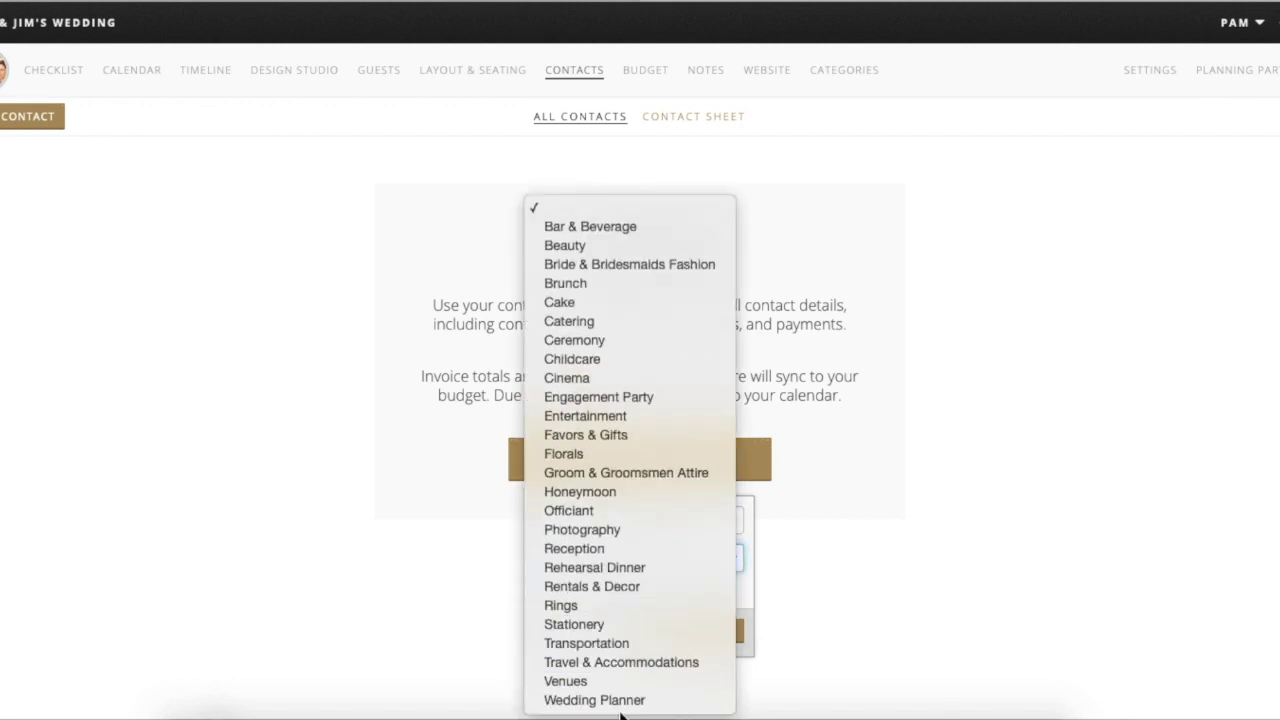
{"action": "left_click", "coordinate": [597, 701]}
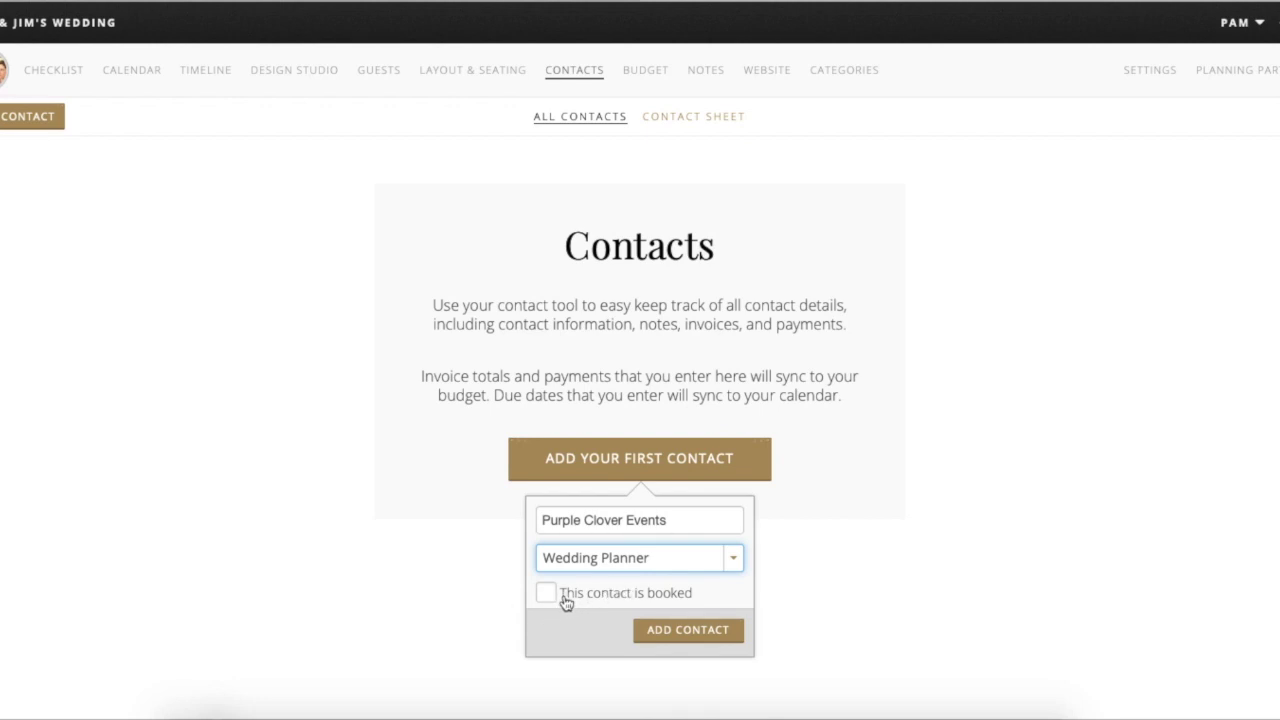
{"action": "left_click", "coordinate": [673, 638]}
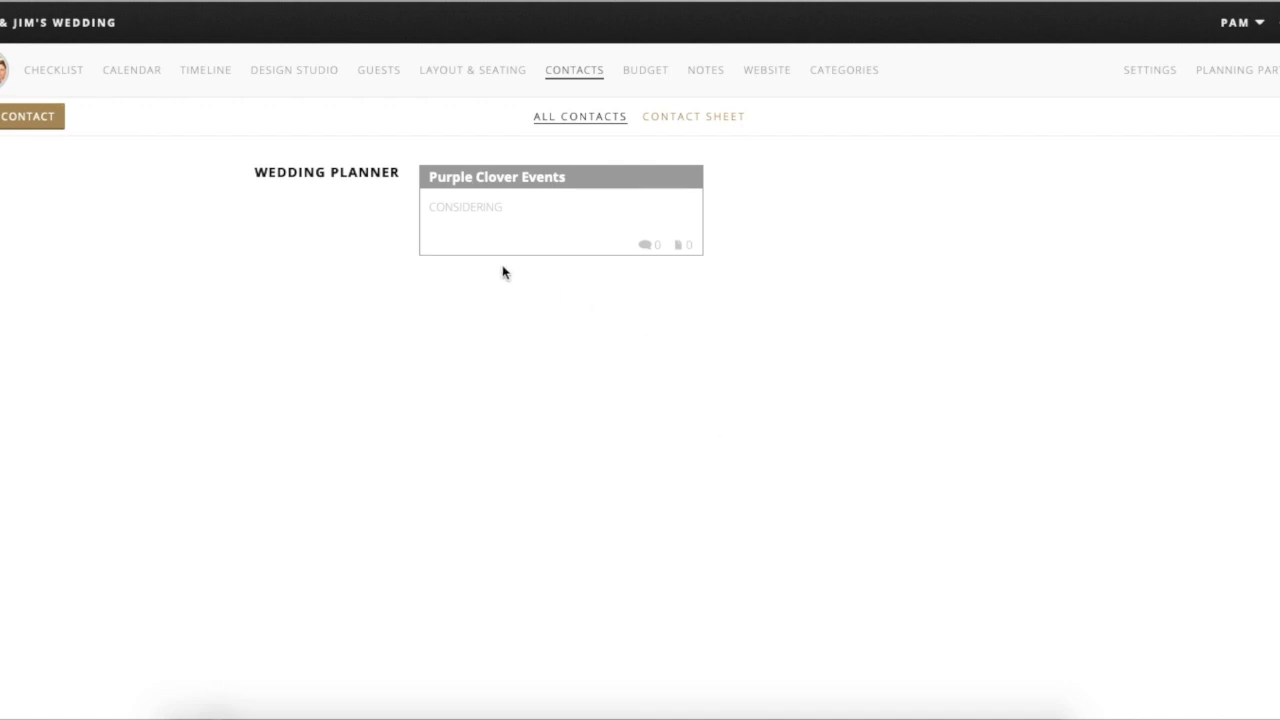
- Open the Purple Clover Events contact card to view its details
{"action": "left_click", "coordinate": [559, 235]}
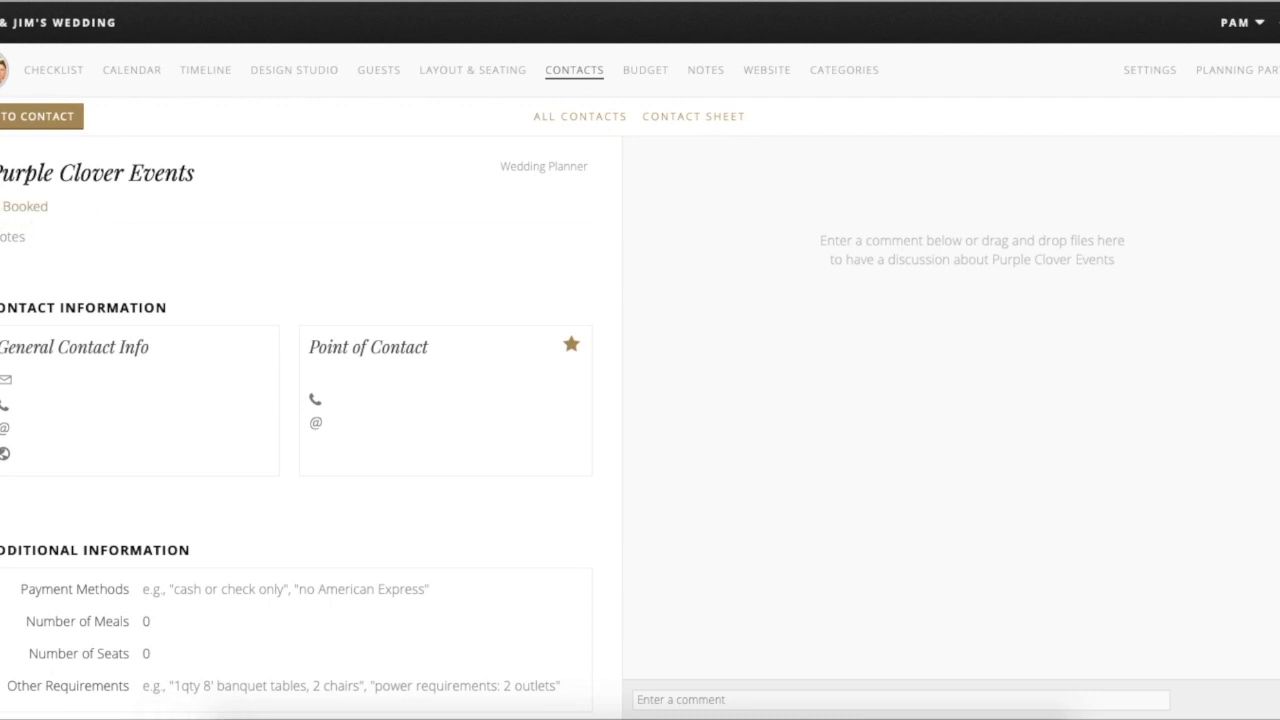
- Go through the Notes, Payment Methods, Number of Meals and Other Requirements fields, then reveal the Add to Contact options
{"action": "left_click", "coordinate": [27, 236]}
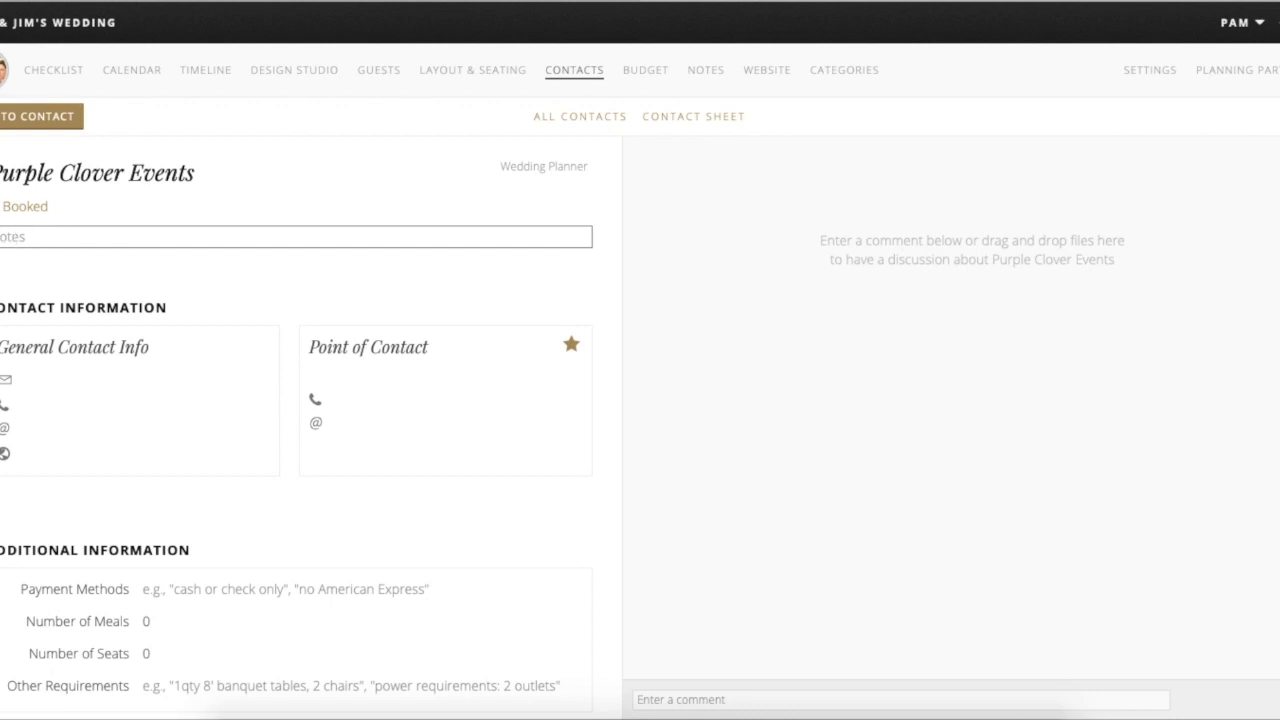
{"action": "mouse_move", "coordinate": [73, 414]}
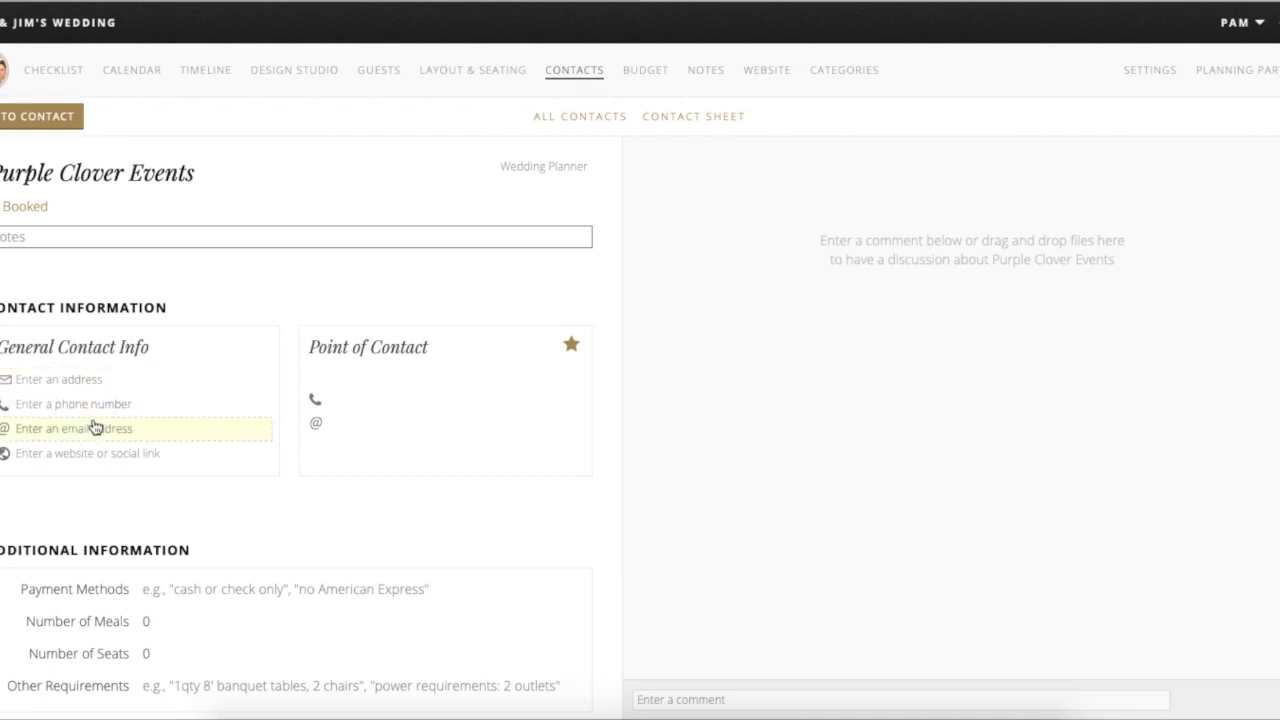
{"action": "mouse_move", "coordinate": [403, 386]}
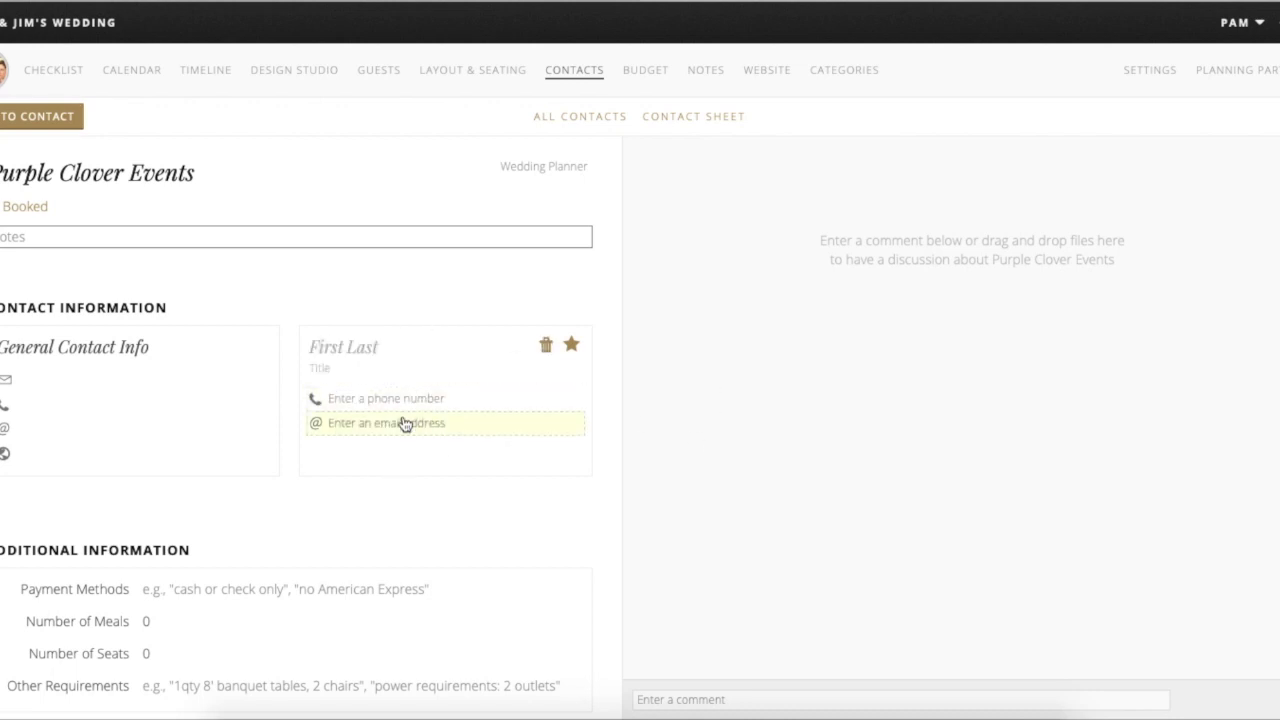
{"action": "scroll", "coordinate": [440, 466], "scroll_direction": "down", "scroll_amount": 1}
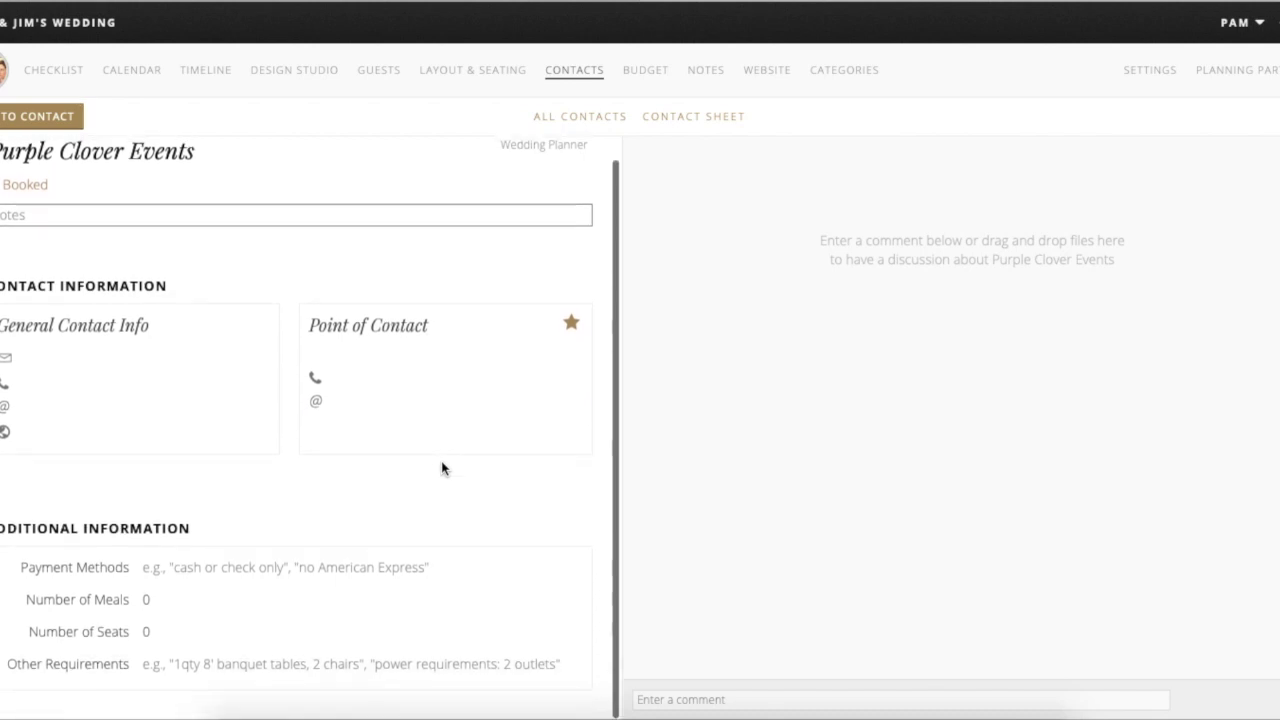
{"action": "left_click", "coordinate": [362, 566]}
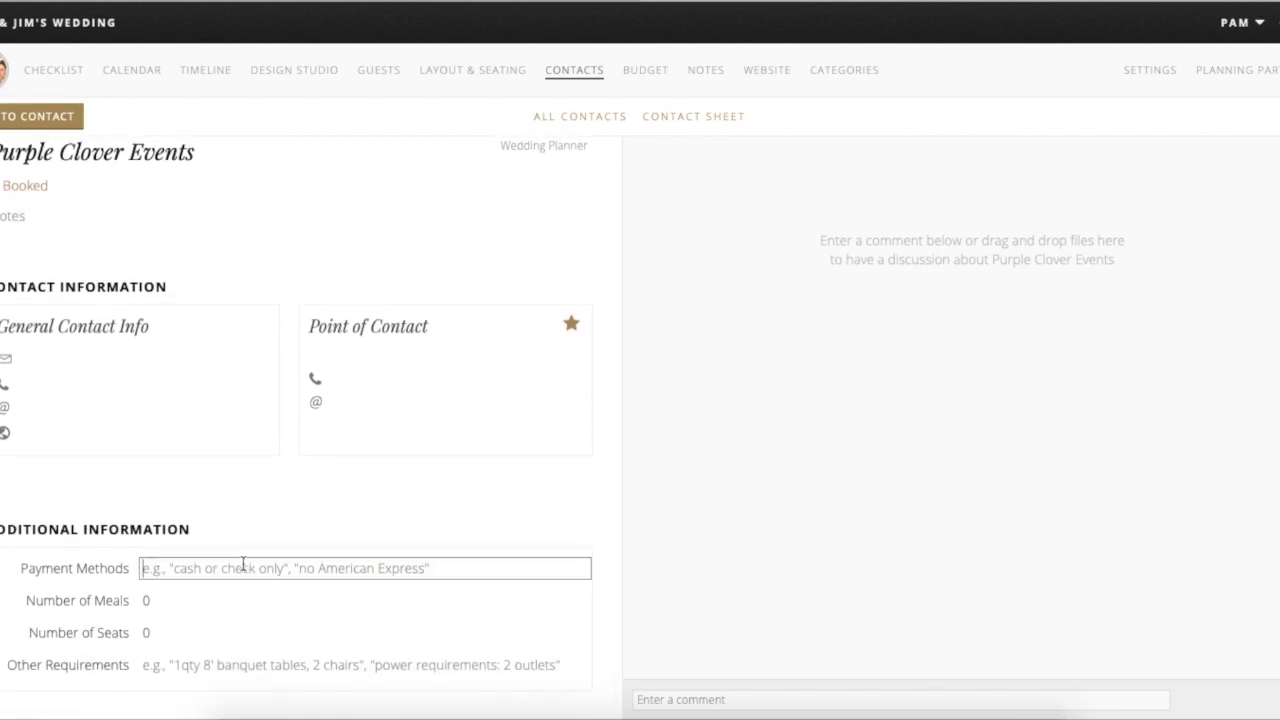
{"action": "left_click", "coordinate": [163, 600]}
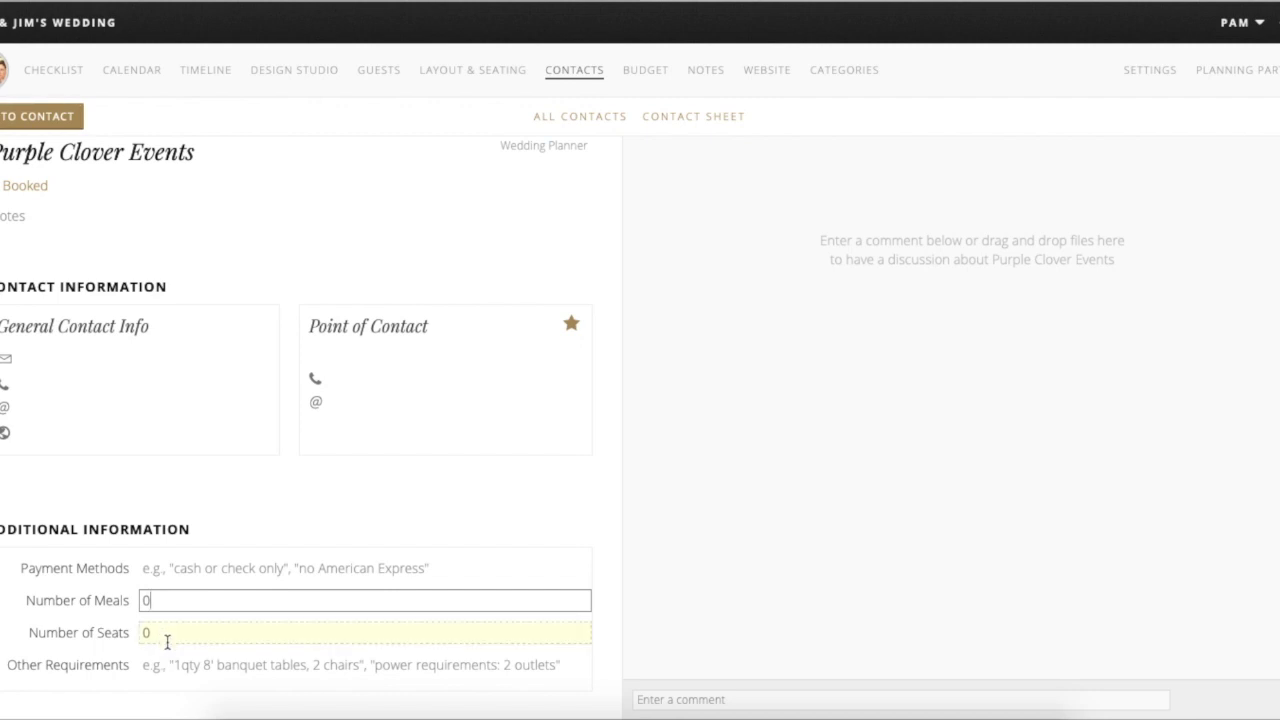
{"action": "left_click", "coordinate": [212, 668]}
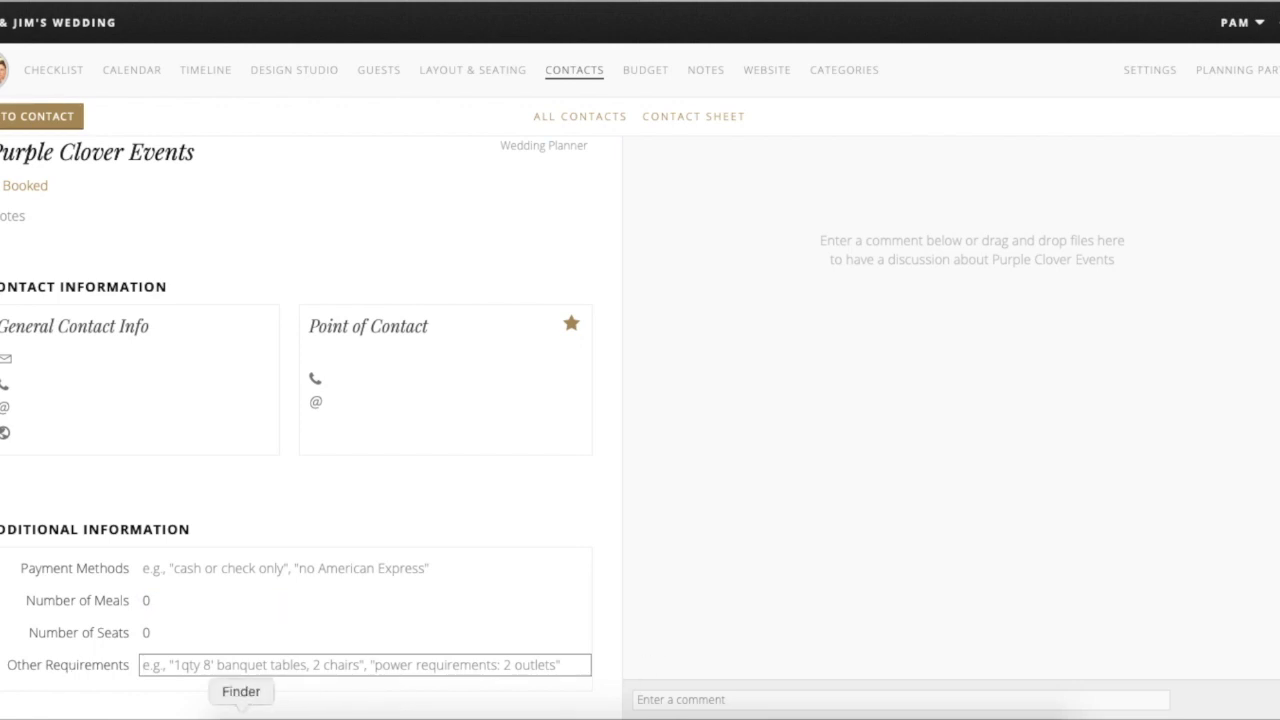
{"action": "left_click", "coordinate": [12, 119]}
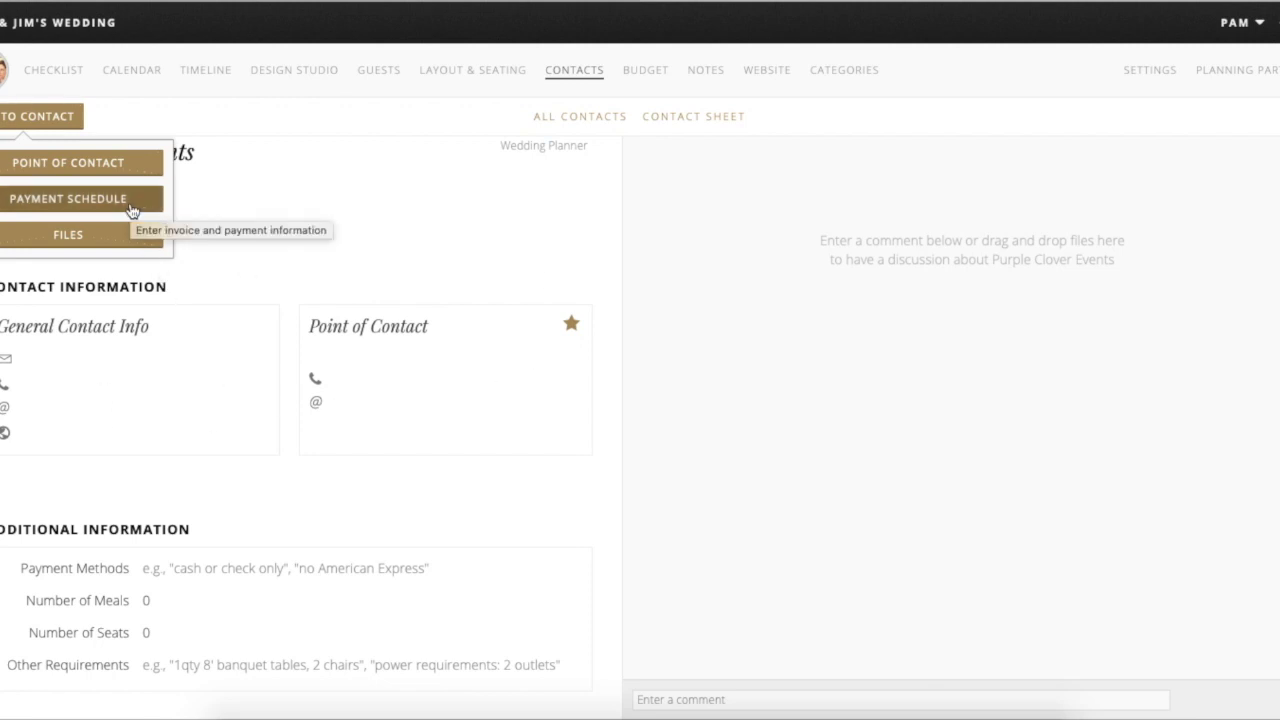
- Add a Payment Schedule with an On Budget invoice in the Wedding Planner category
{"action": "left_click", "coordinate": [80, 200]}
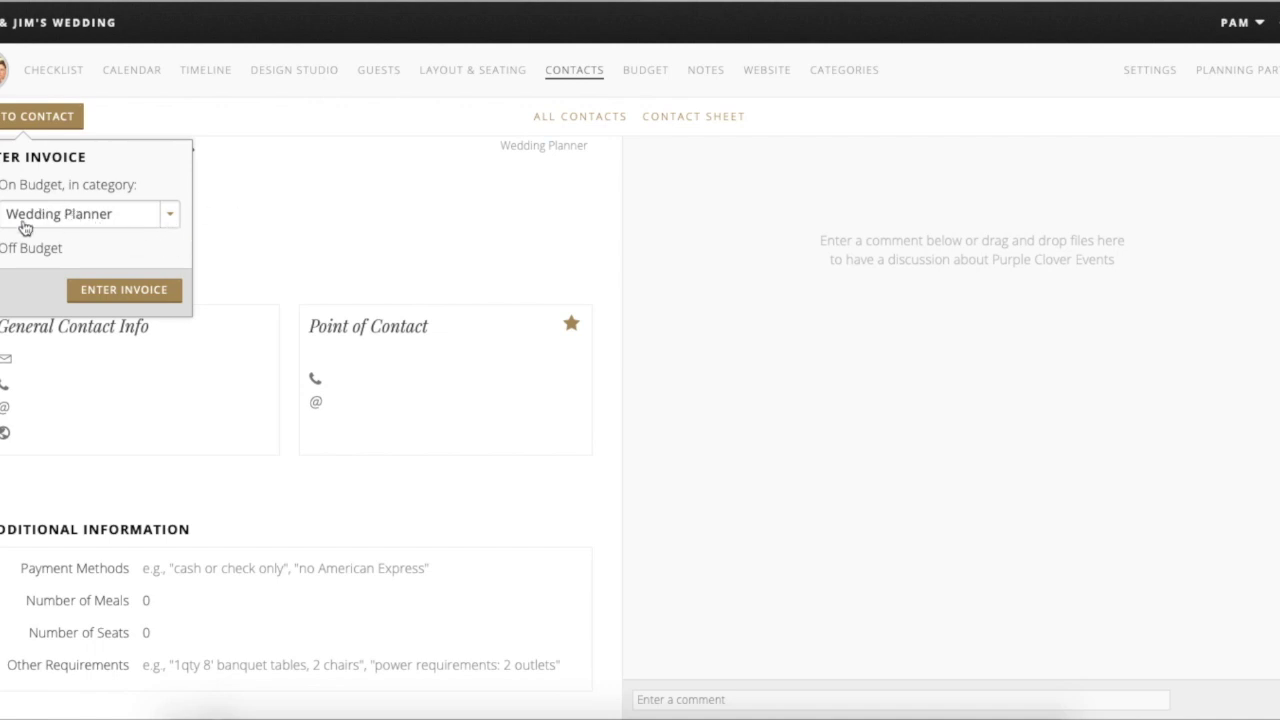
{"action": "left_click", "coordinate": [113, 291]}
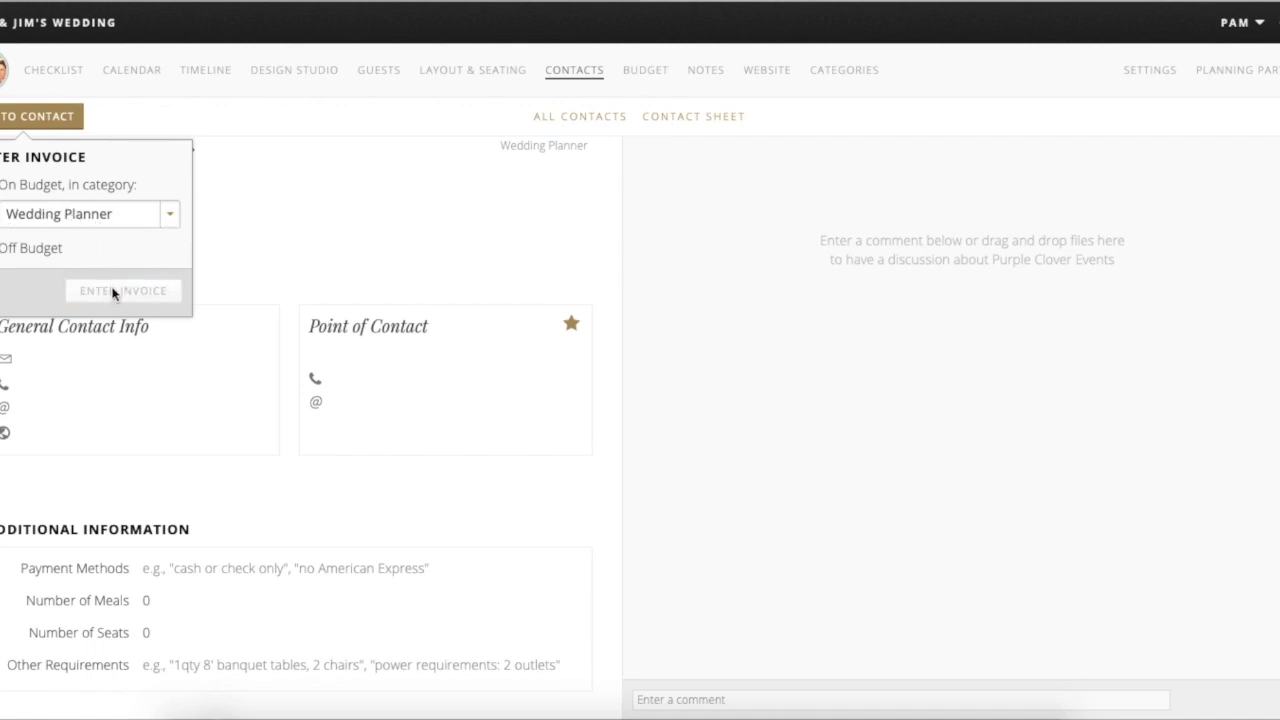
- Apply the invoice to previously estimated budget lines, choosing Coordination Fees
{"action": "scroll", "coordinate": [246, 468], "scroll_direction": "up", "scroll_amount": 5}
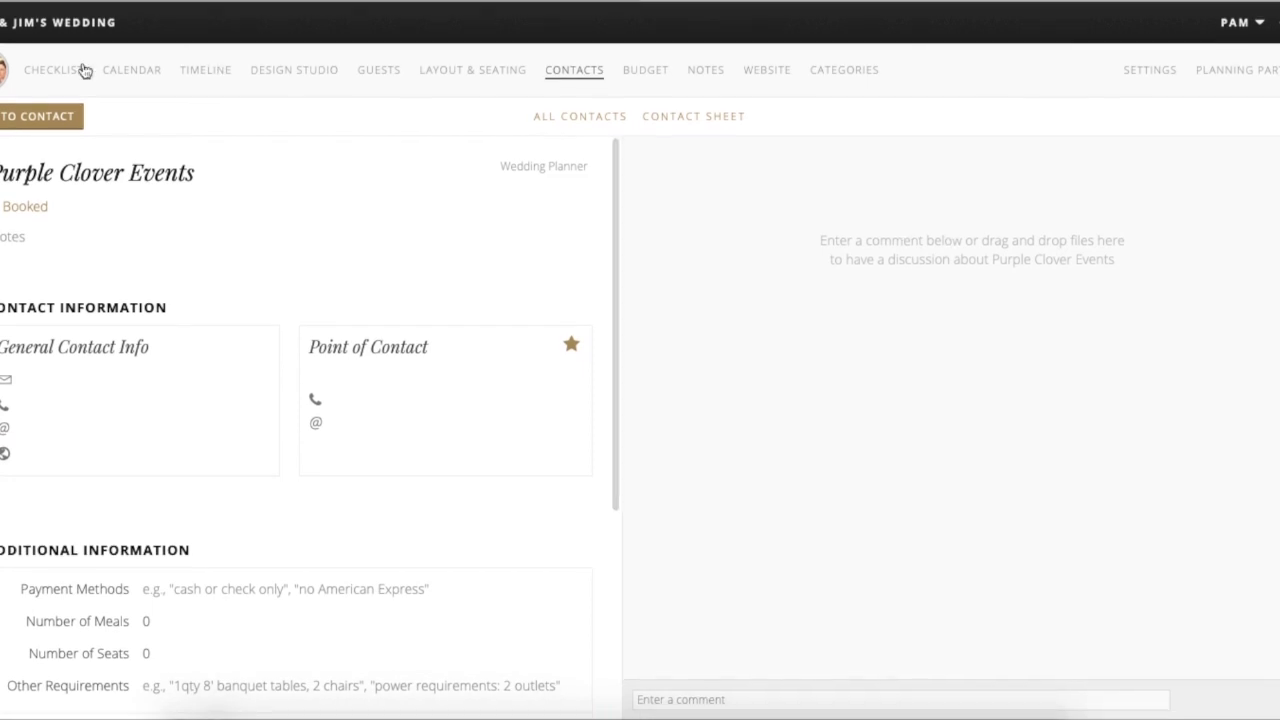
{"action": "scroll", "coordinate": [200, 517], "scroll_direction": "down", "scroll_amount": 5}
{"action": "scroll", "coordinate": [197, 522], "scroll_direction": "down", "scroll_amount": 1}
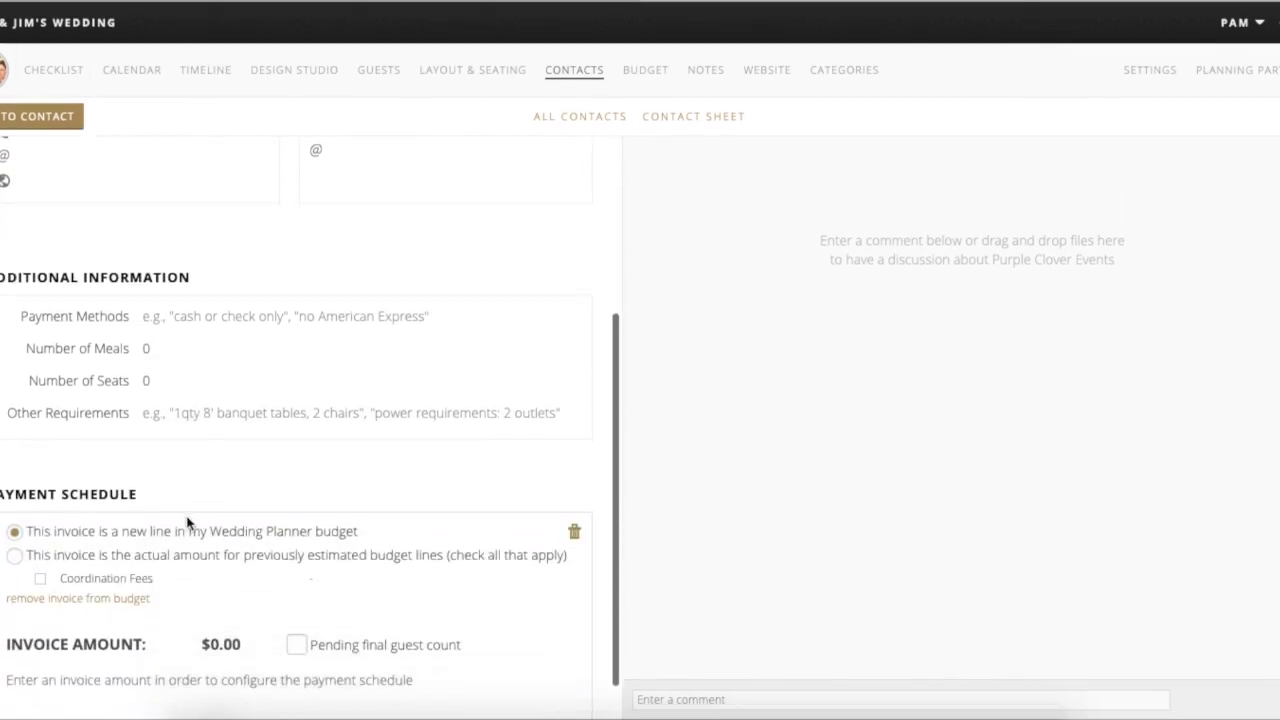
{"action": "scroll", "coordinate": [240, 600], "scroll_direction": "down", "scroll_amount": 2}
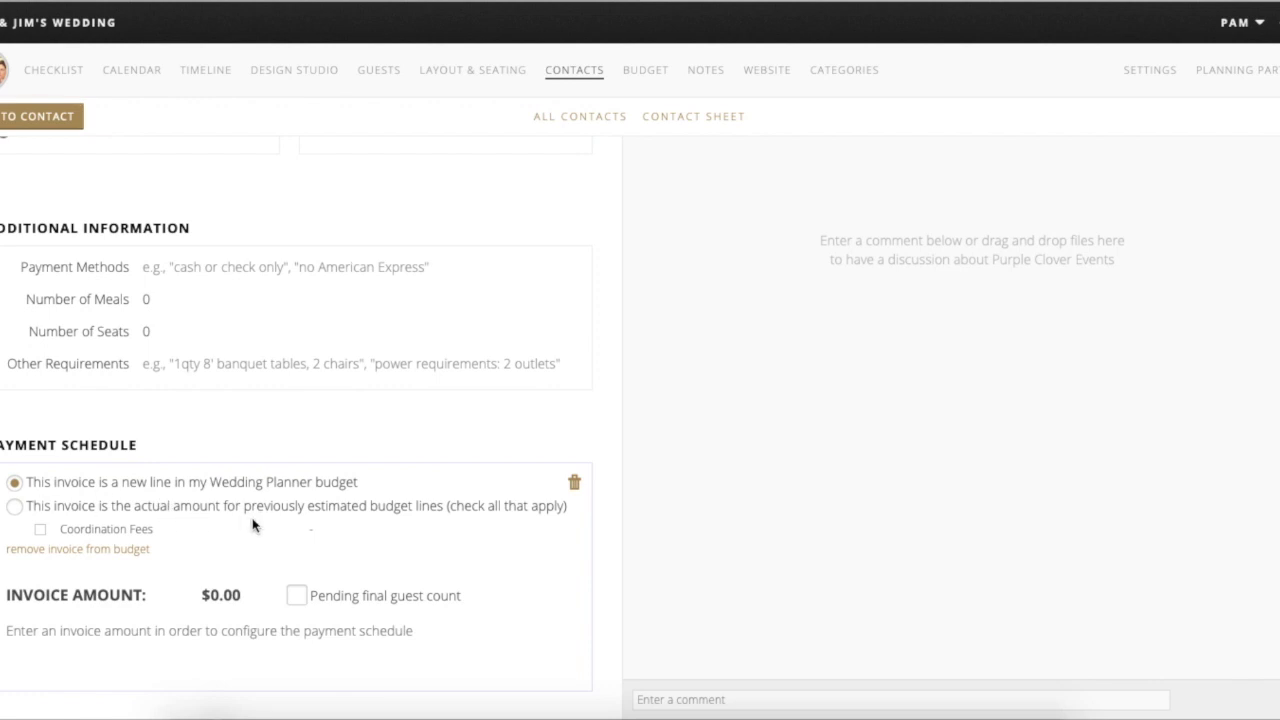
{"action": "left_click", "coordinate": [25, 506]}
{"action": "left_click", "coordinate": [40, 530]}
- Set the invoice amount to $2,000.00 and mark it pending final guest count
{"action": "left_click", "coordinate": [219, 593]}
{"action": "type", "text": "200"}
{"action": "key", "text": "Return"}
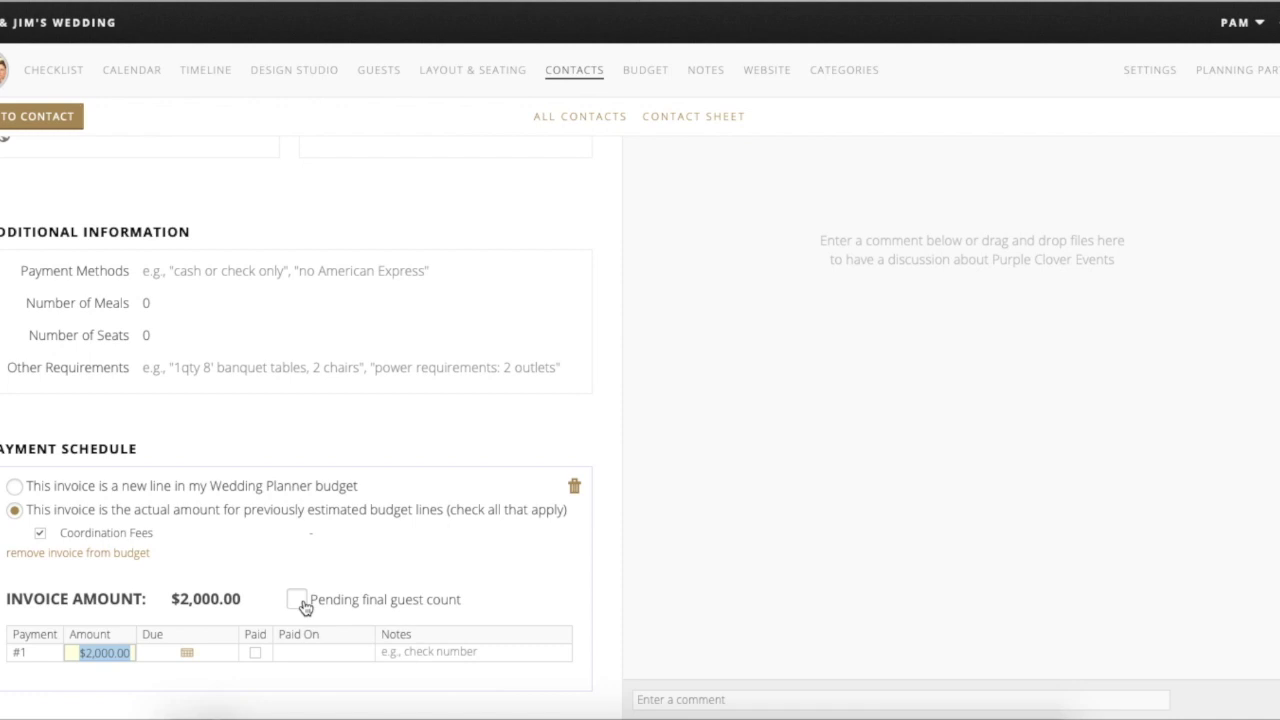
{"action": "left_click", "coordinate": [300, 604]}
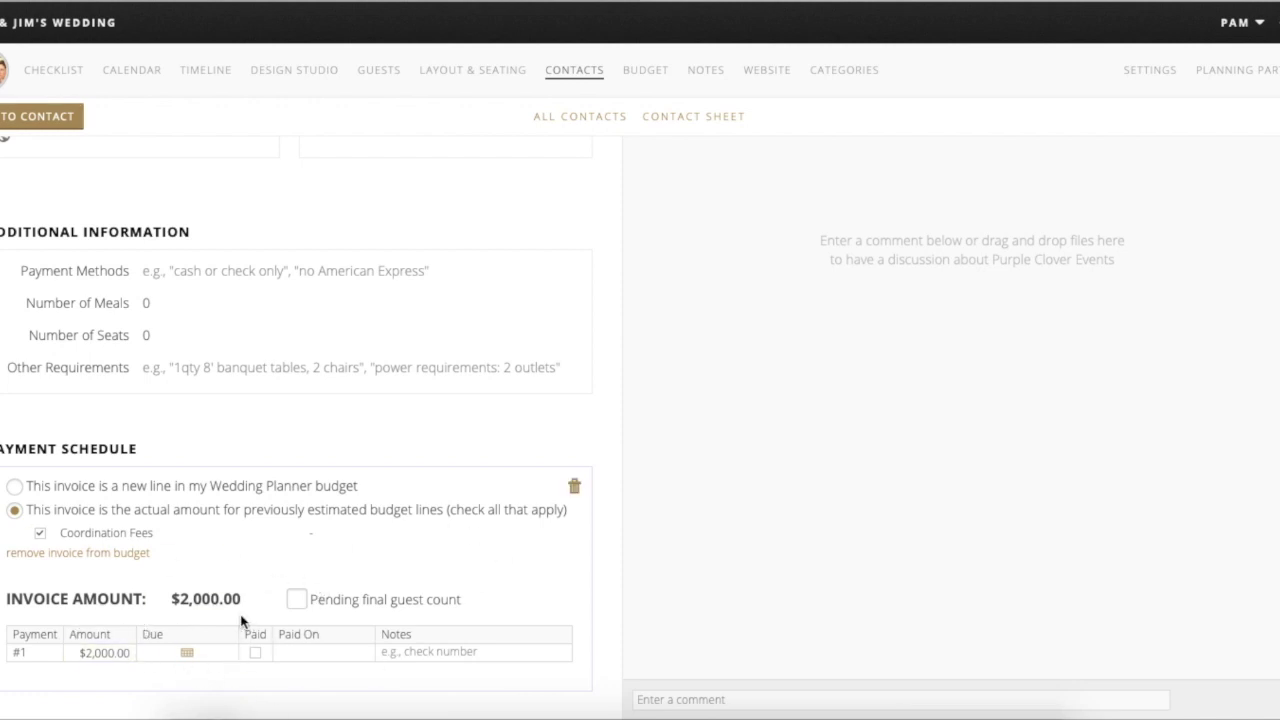
- Set payment #1 to $1,000, due May 19th, 2020, and mark it paid
{"action": "left_click", "coordinate": [113, 653]}
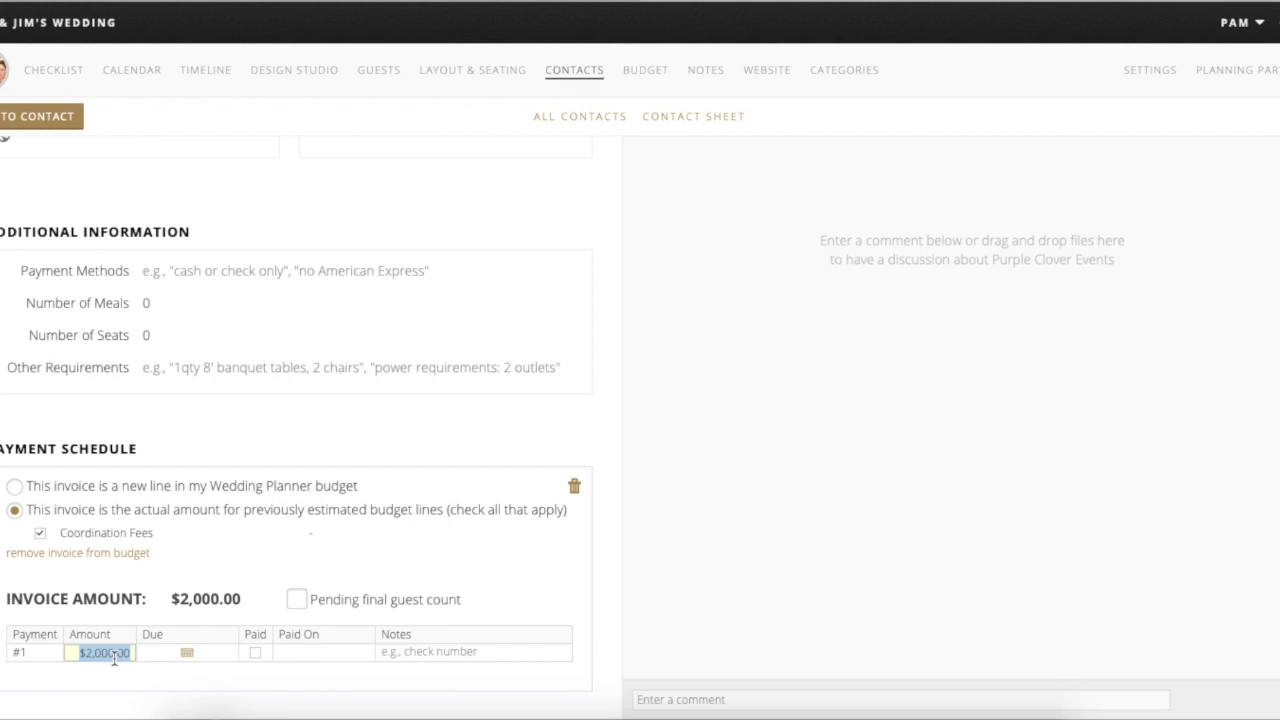
{"action": "type", "text": "1,0"}
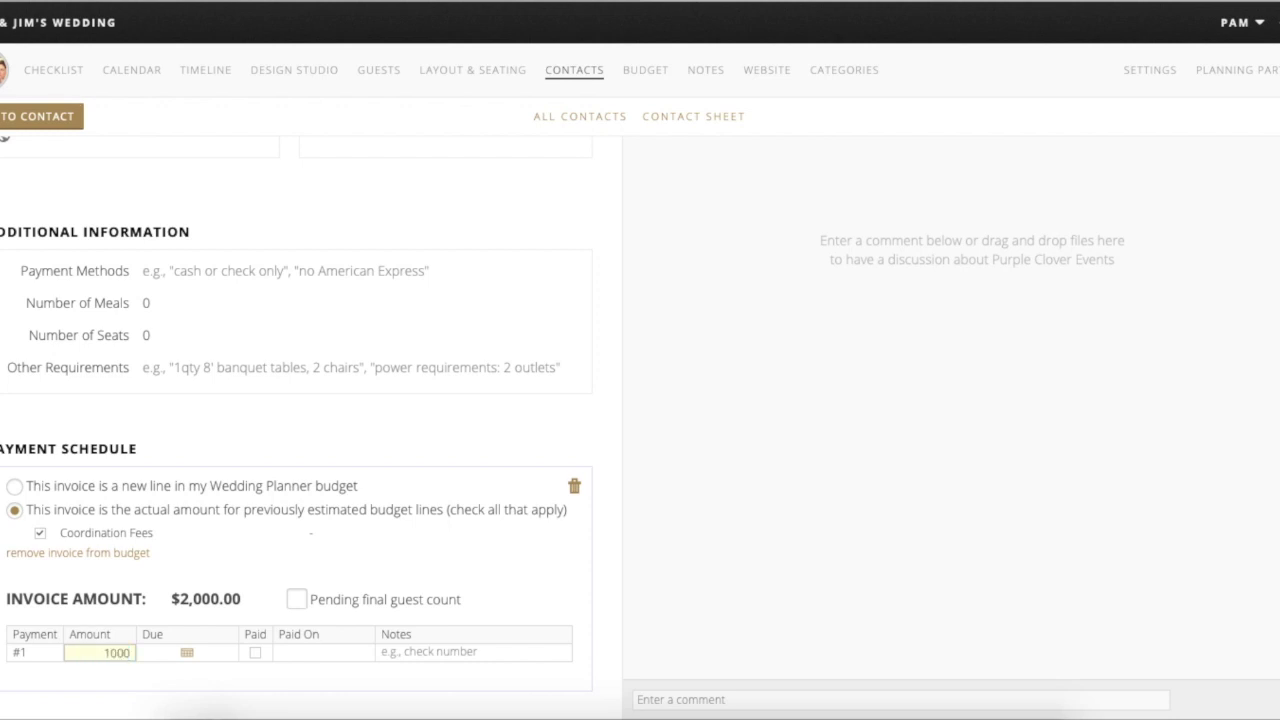
{"action": "type", "text": "00"}
{"action": "left_click", "coordinate": [187, 652]}
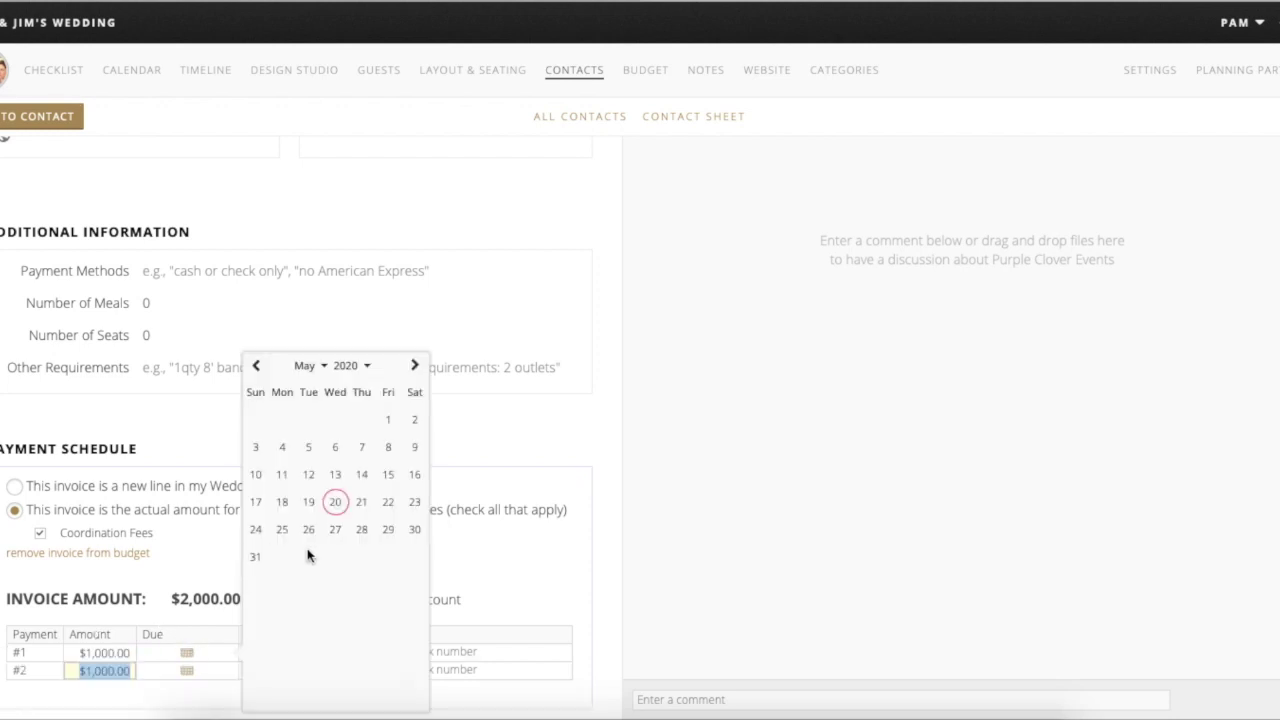
{"action": "left_click", "coordinate": [309, 502]}
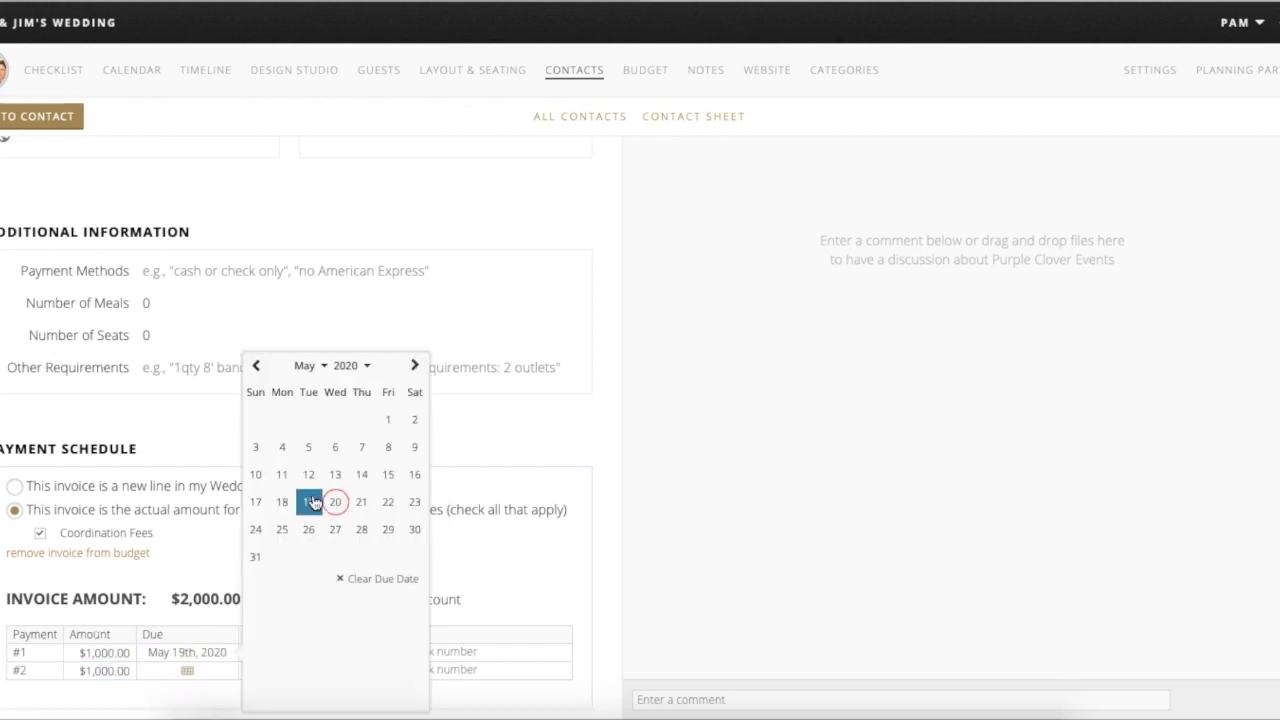
{"action": "left_click", "coordinate": [137, 604]}
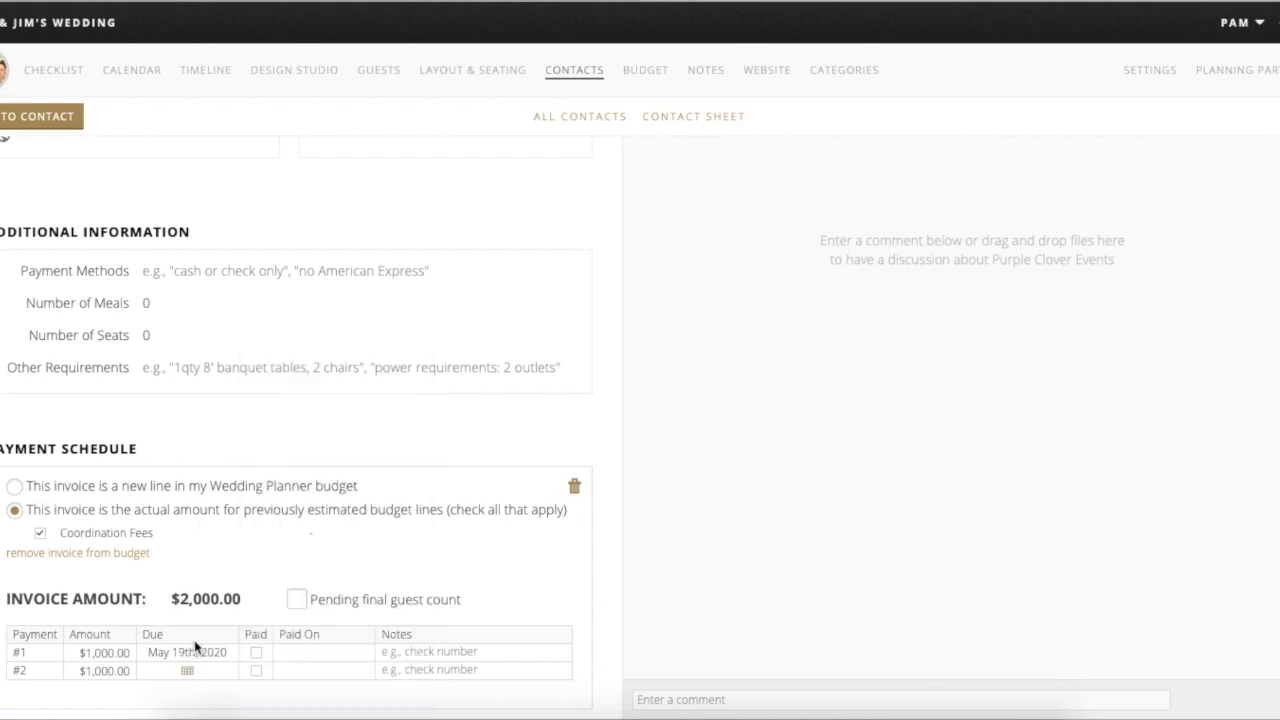
{"action": "left_click", "coordinate": [256, 654]}
- Set payment #2's due date to December 1st, 2021
{"action": "left_click", "coordinate": [187, 672]}
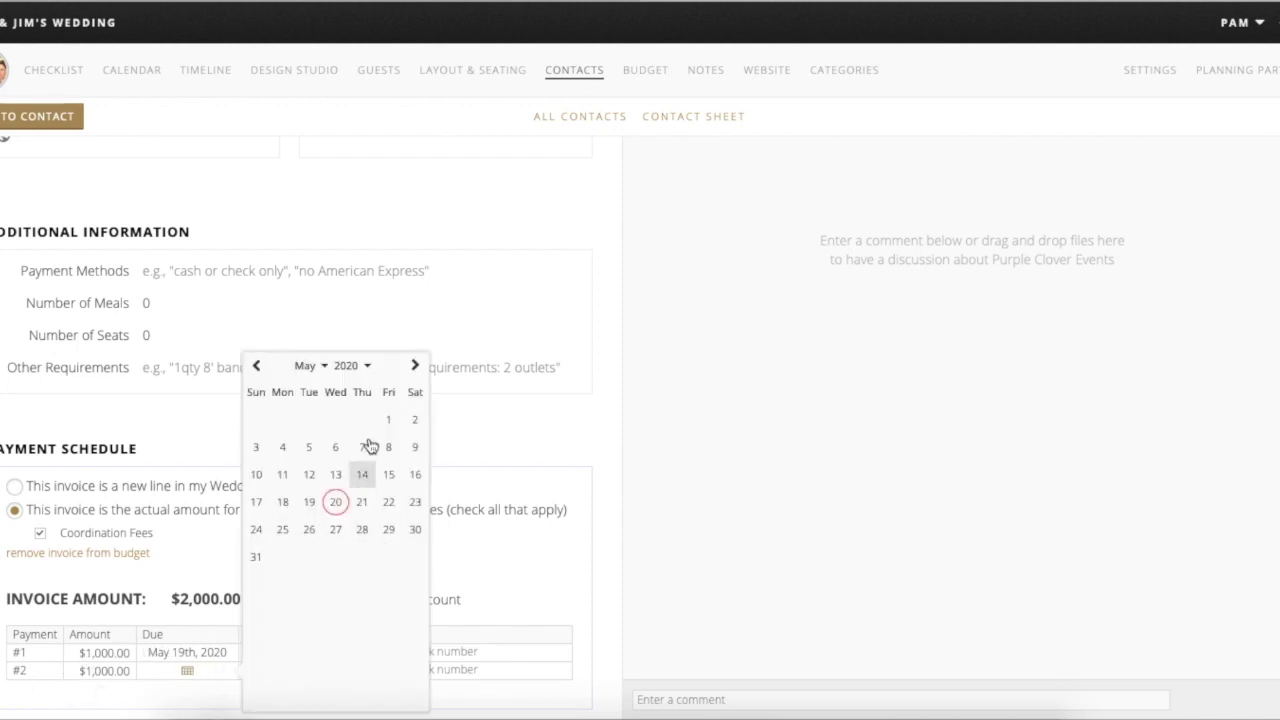
{"action": "left_click", "coordinate": [369, 368]}
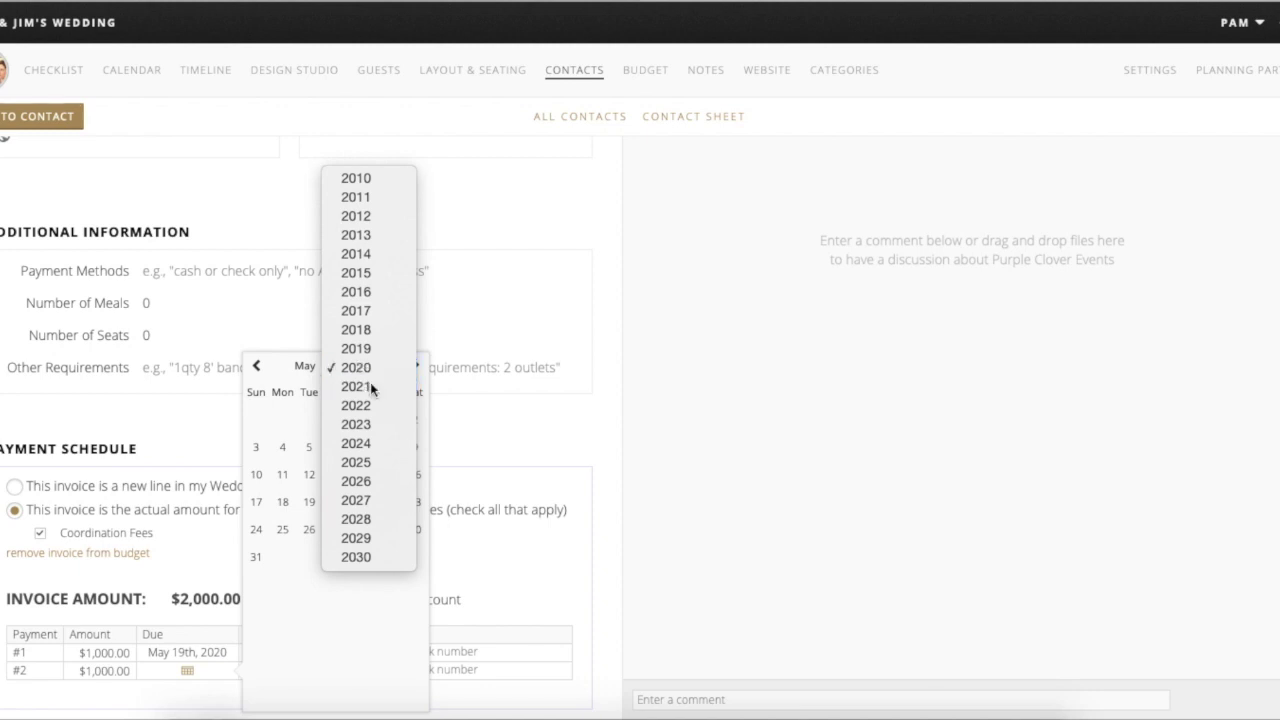
{"action": "left_click", "coordinate": [370, 382]}
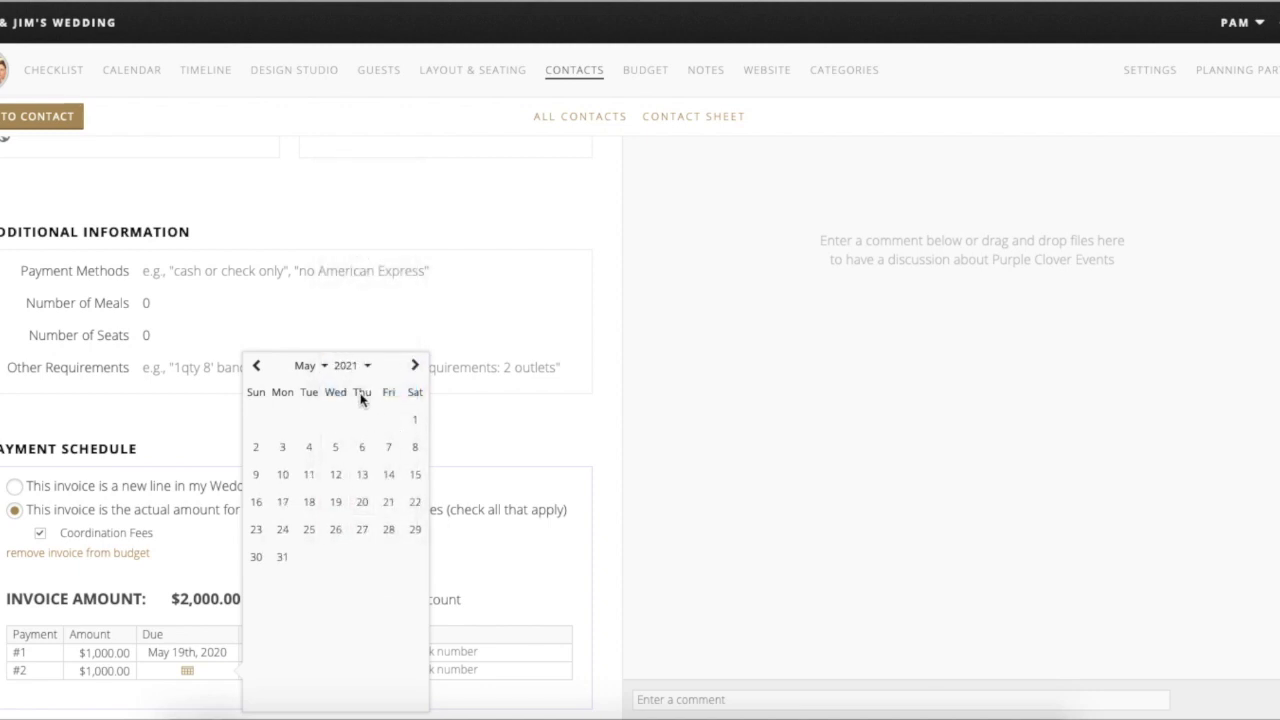
{"action": "left_click", "coordinate": [326, 367]}
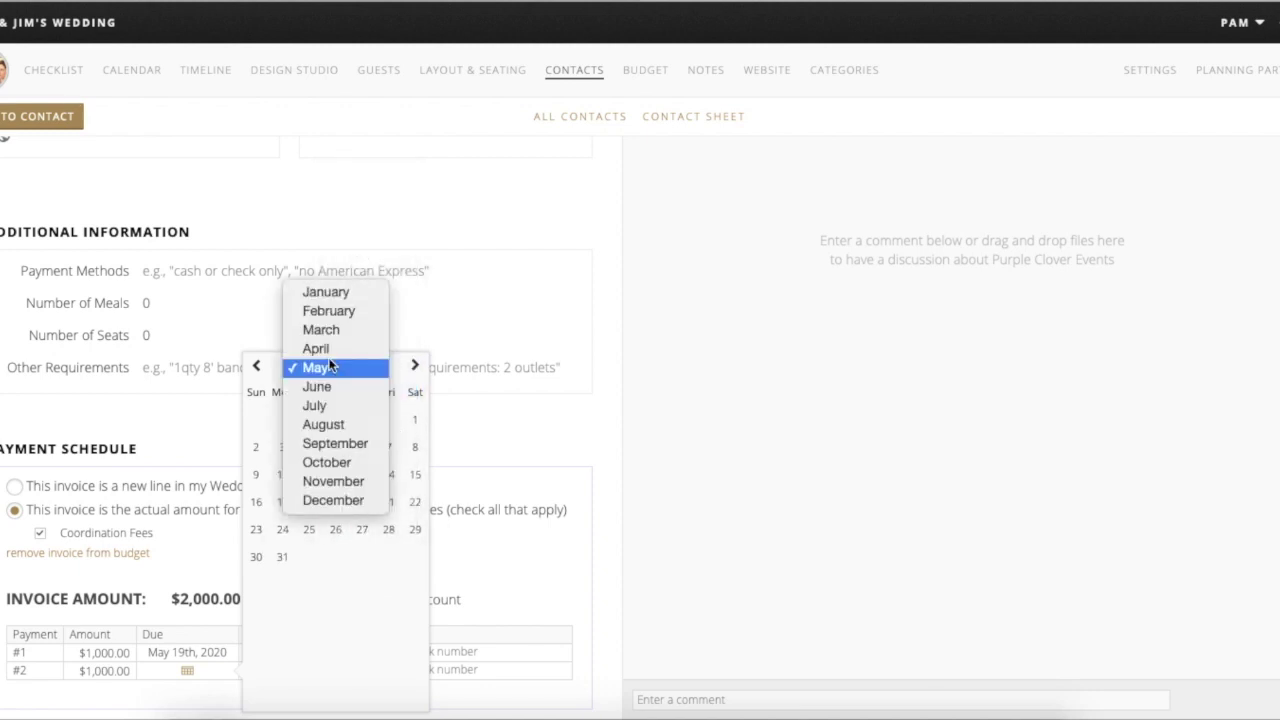
{"action": "left_click", "coordinate": [344, 501]}
{"action": "left_click", "coordinate": [336, 424]}
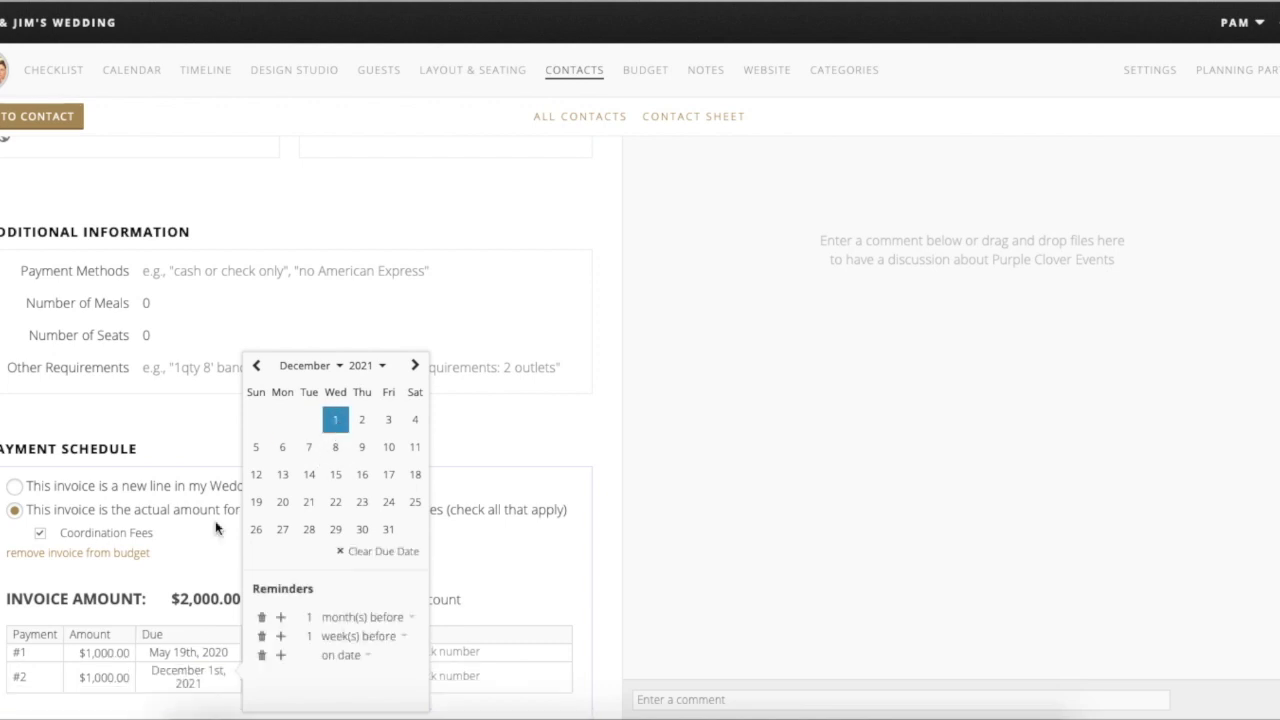
{"action": "left_click", "coordinate": [183, 620]}
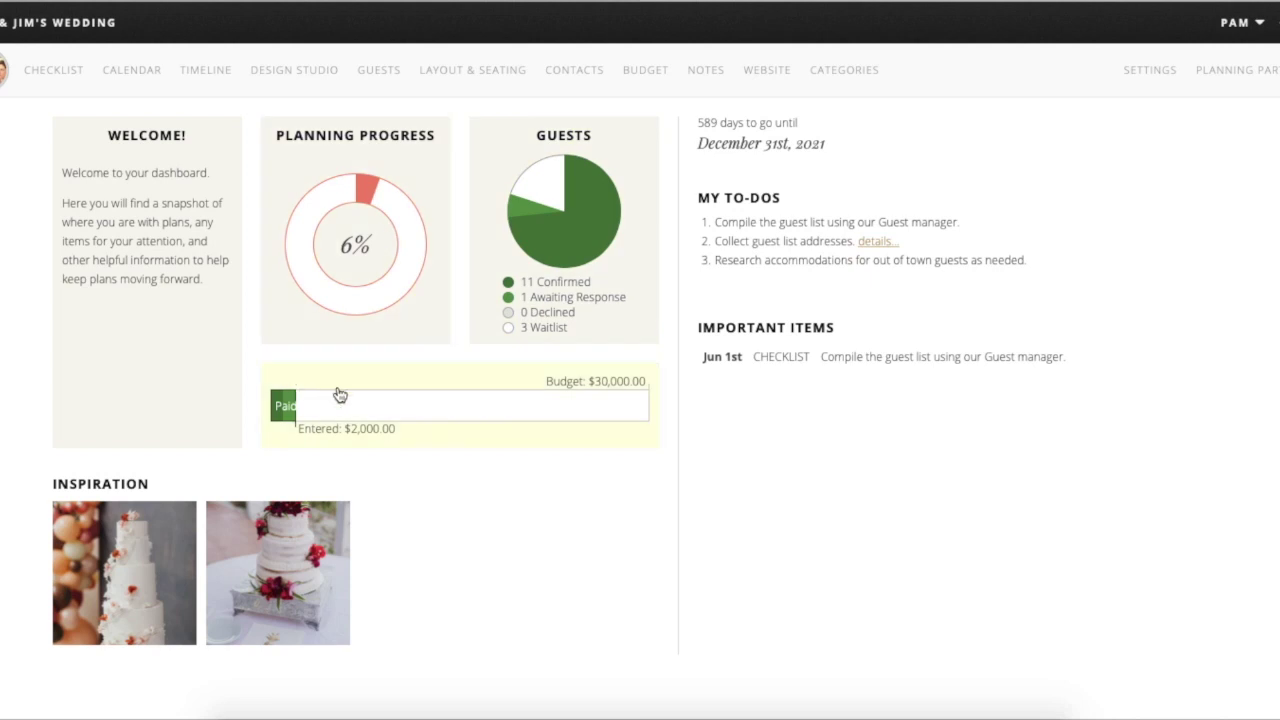
- Go back to Contacts, review Purple Clover Events in the contact sheet, then return to card view
{"action": "left_click", "coordinate": [585, 72]}
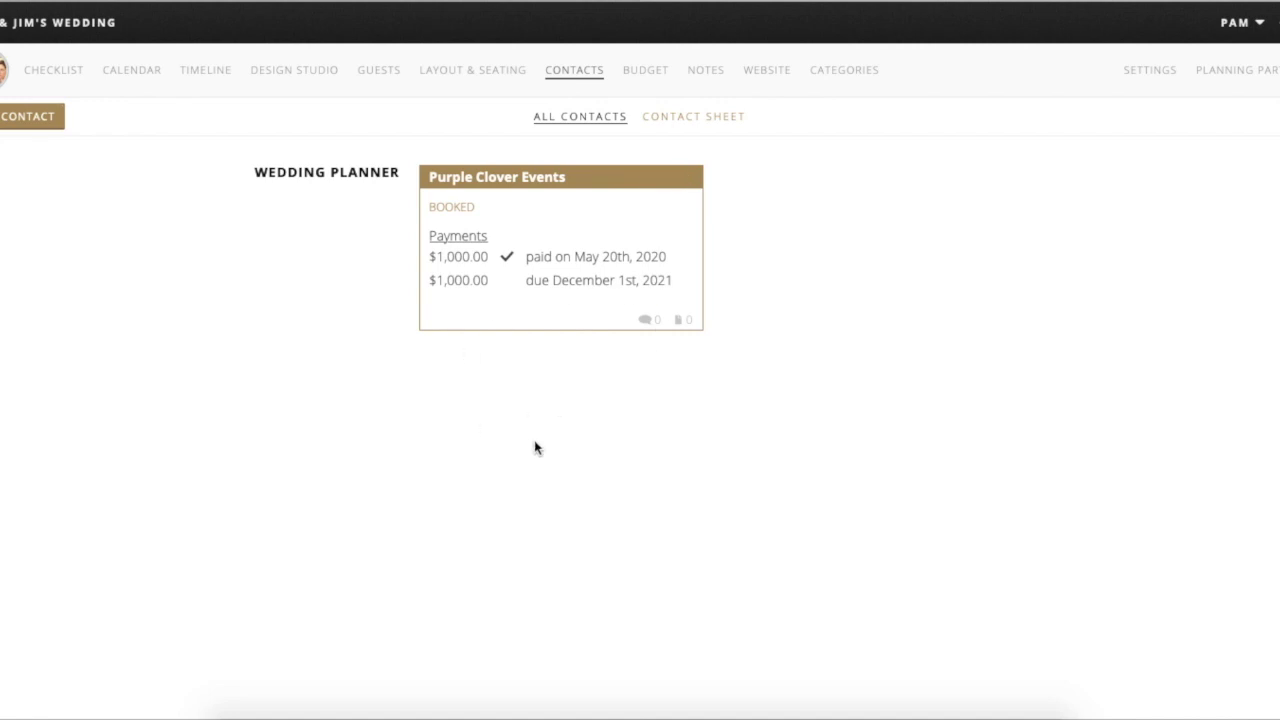
{"action": "left_click", "coordinate": [634, 257]}
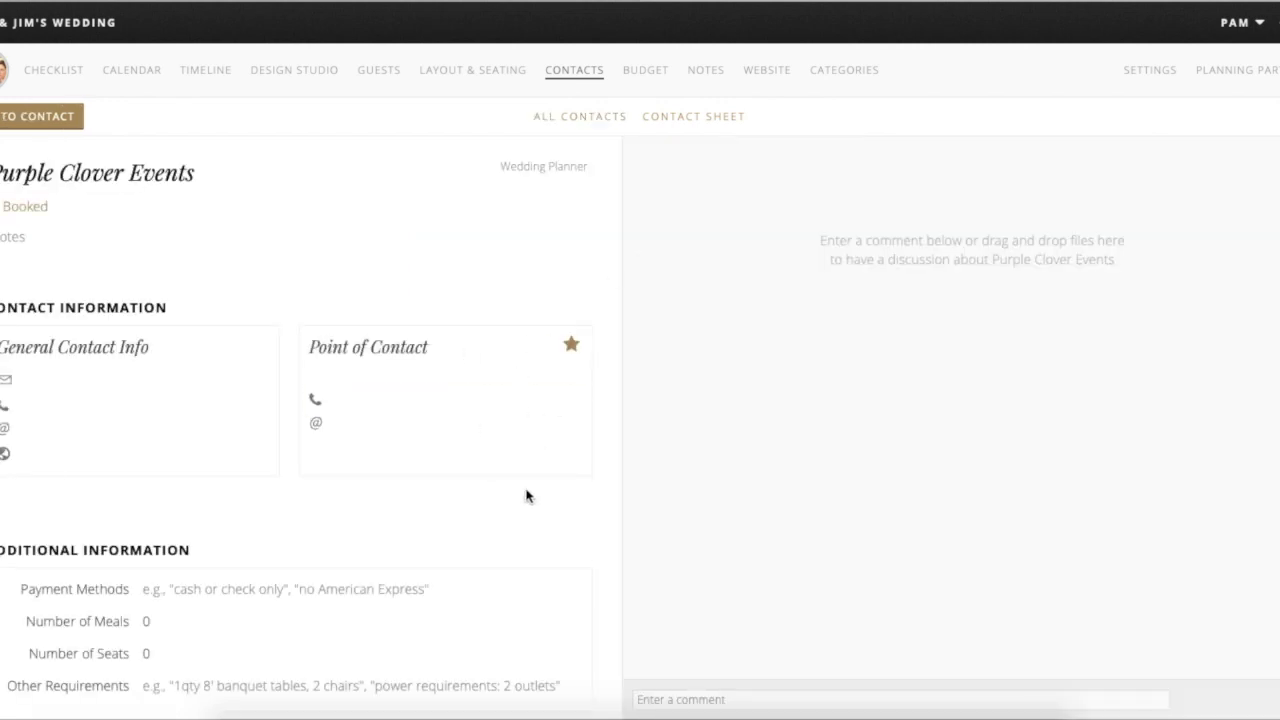
{"action": "scroll", "coordinate": [527, 496], "scroll_direction": "down", "scroll_amount": 4}
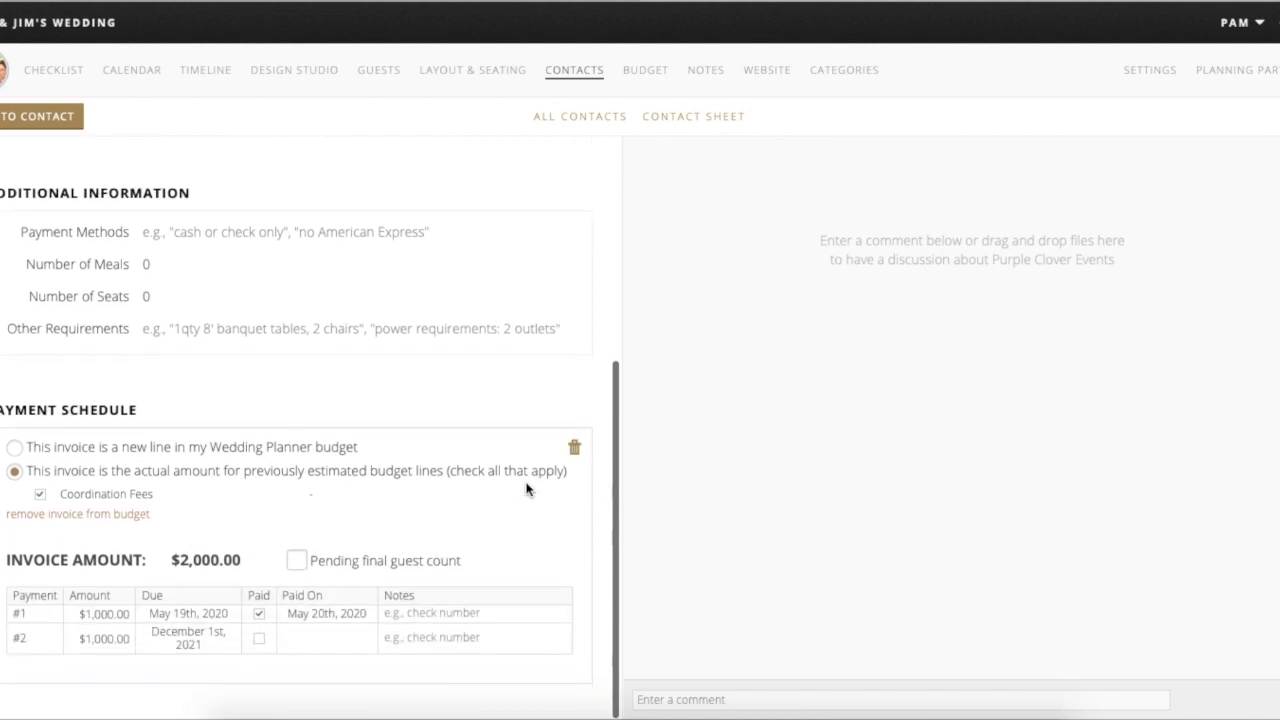
{"action": "scroll", "coordinate": [527, 490], "scroll_direction": "up", "scroll_amount": 5}
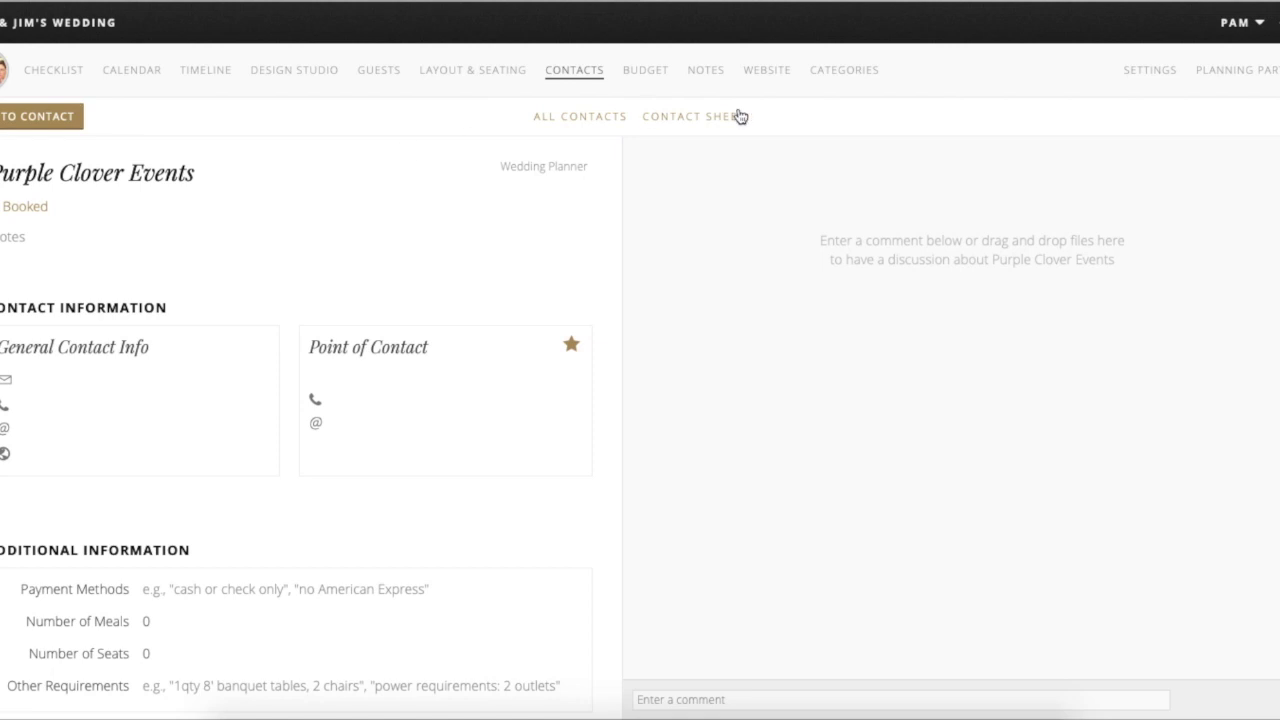
{"action": "left_click", "coordinate": [664, 117]}
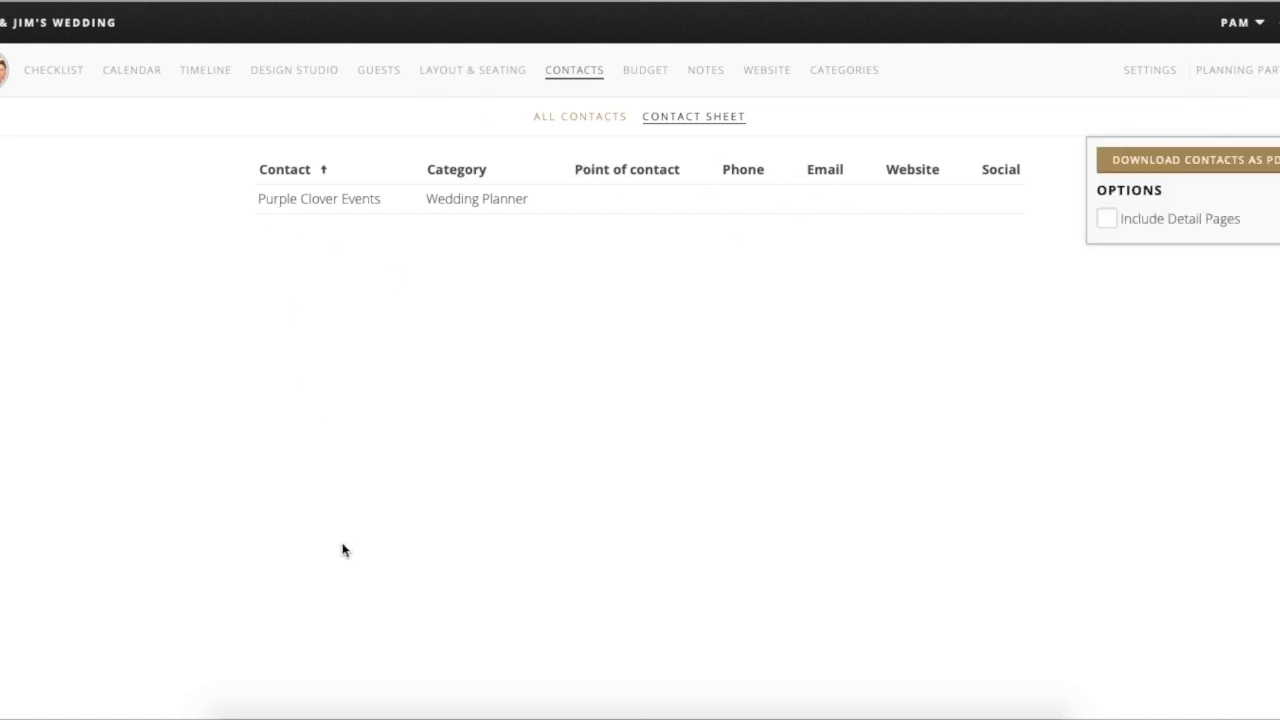
{"action": "left_click", "coordinate": [598, 116]}
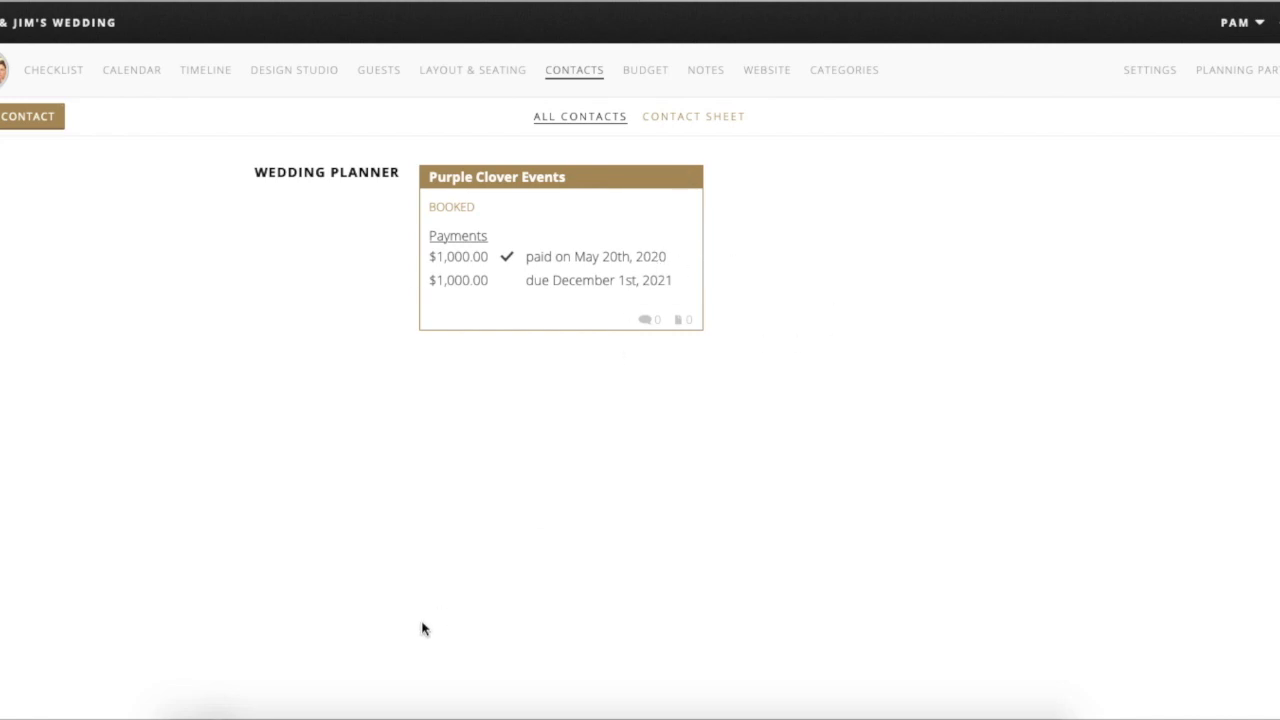
- Open the Budget overview and its Adjust Budgets worksheet for the $30,000.00 total
{"action": "left_click", "coordinate": [656, 72]}
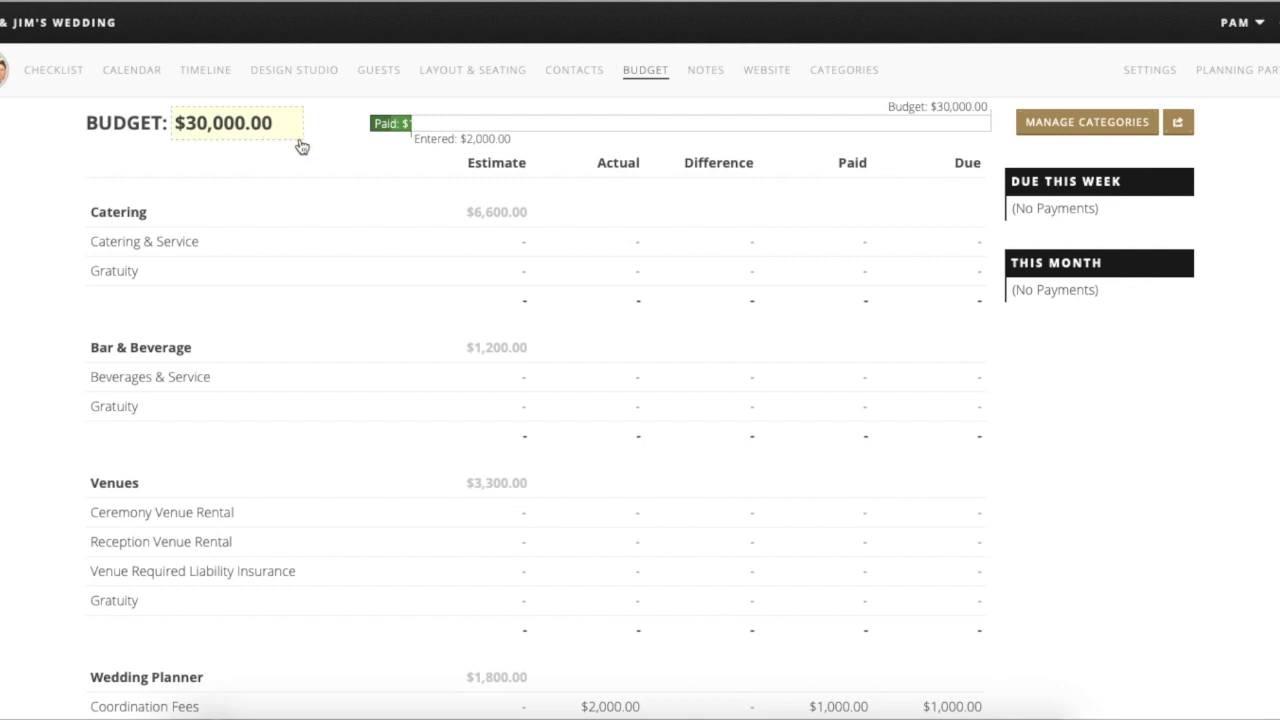
{"action": "left_click", "coordinate": [246, 127]}
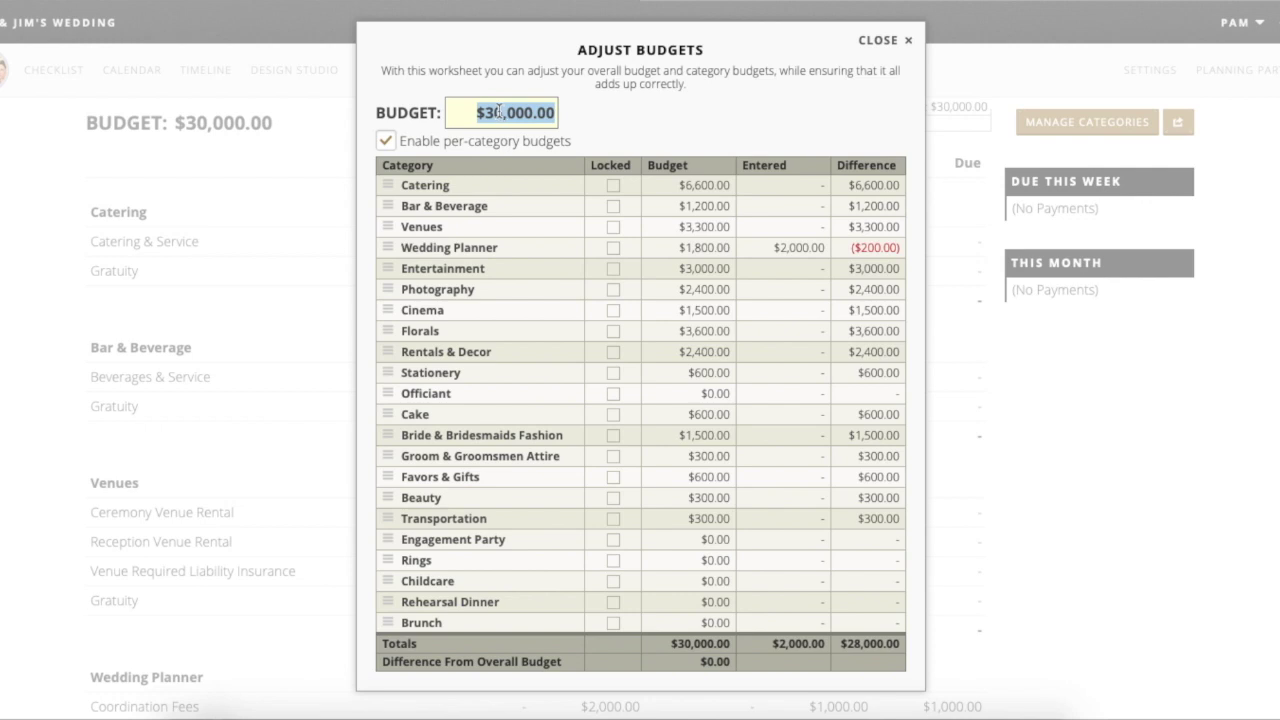
{"action": "left_click", "coordinate": [571, 114]}
{"action": "key", "text": "BackSpace"}
{"action": "type", "text": "2"}
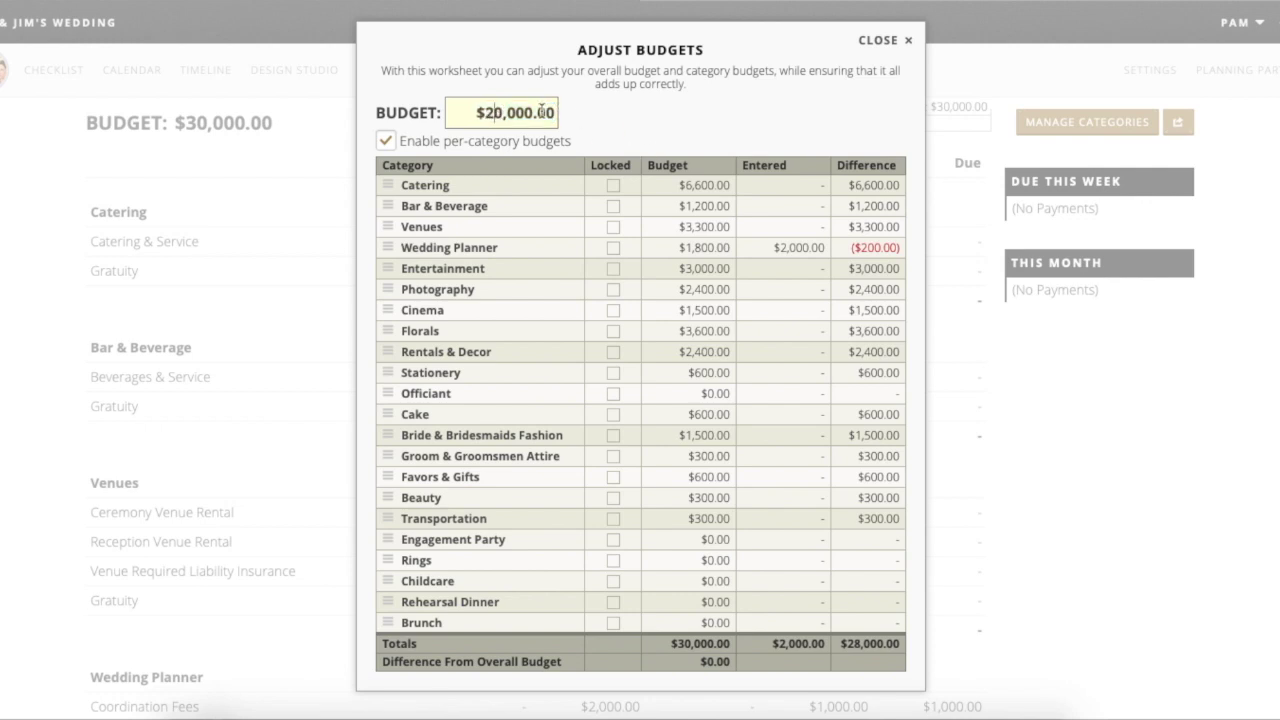
{"action": "left_click", "coordinate": [586, 125]}
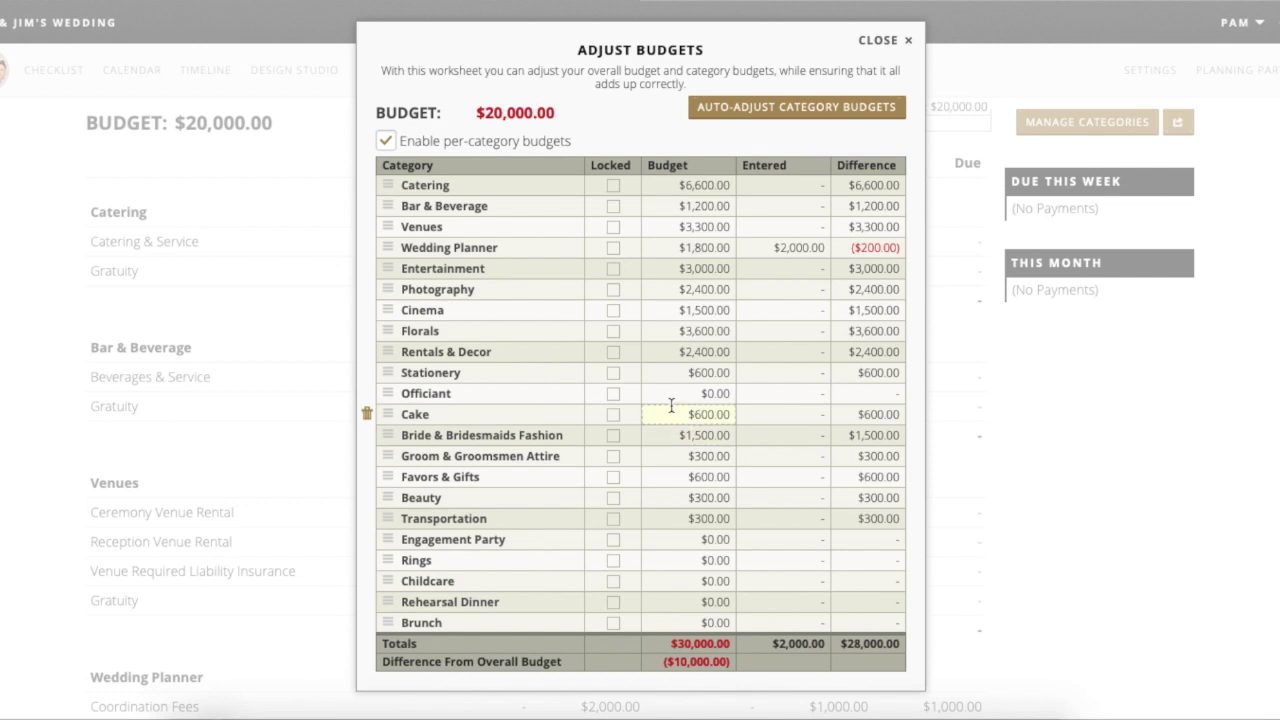
{"action": "left_click", "coordinate": [792, 109]}
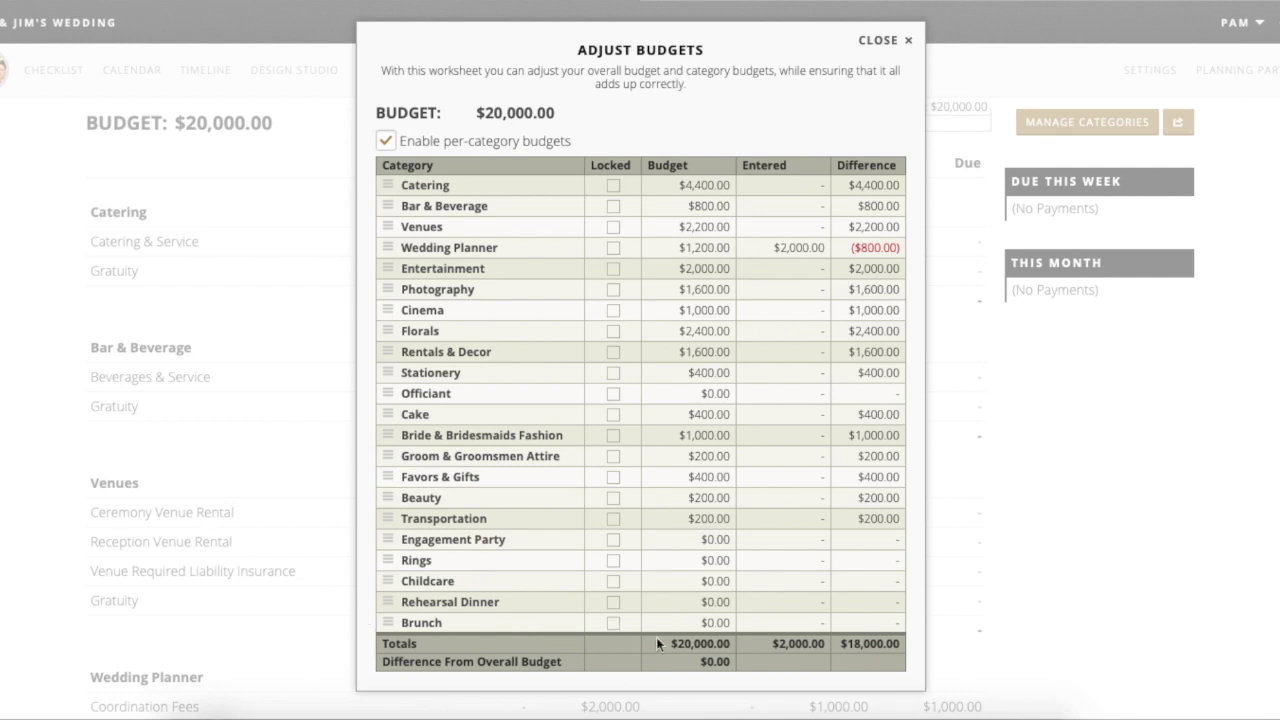
{"action": "left_click", "coordinate": [512, 108]}
{"action": "left_click", "coordinate": [506, 104]}
{"action": "key", "text": "Right"}
{"action": "key", "text": "Right"}
{"action": "key", "text": "BackSpace"}
{"action": "type", "text": "7"}
{"action": "left_click", "coordinate": [634, 140]}
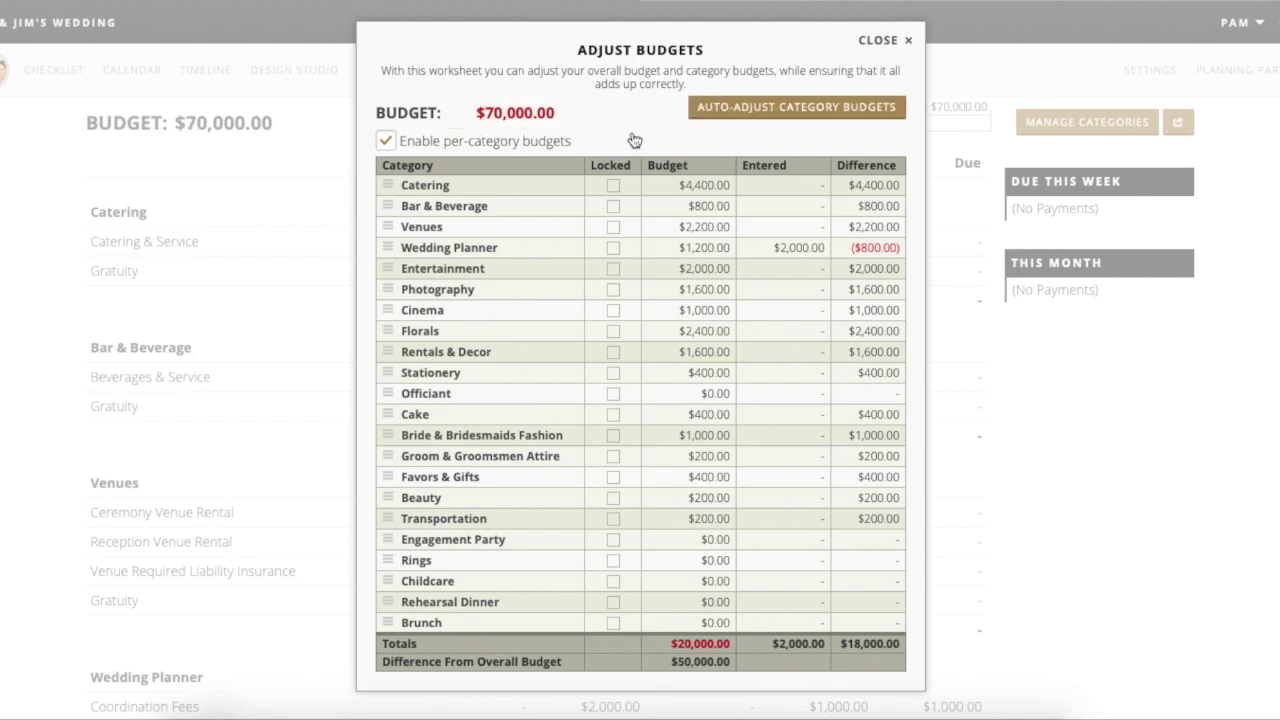
{"action": "left_click", "coordinate": [807, 110]}
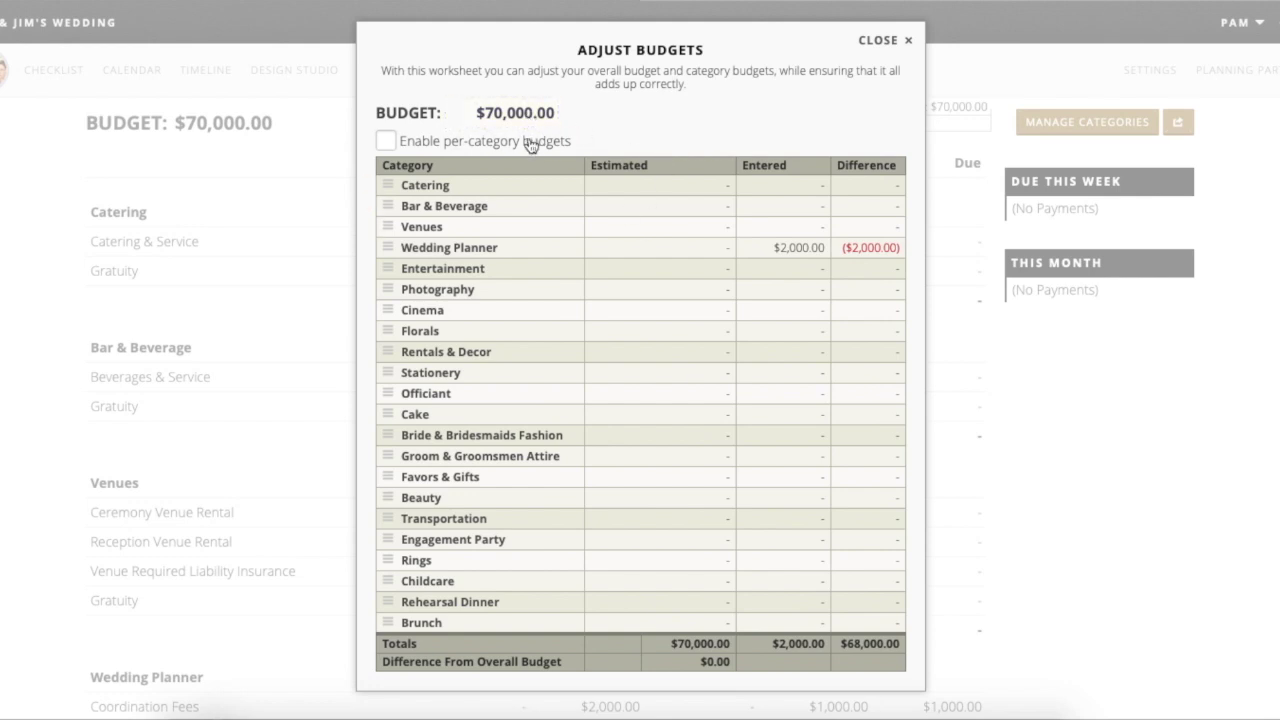
{"action": "left_click", "coordinate": [530, 144]}
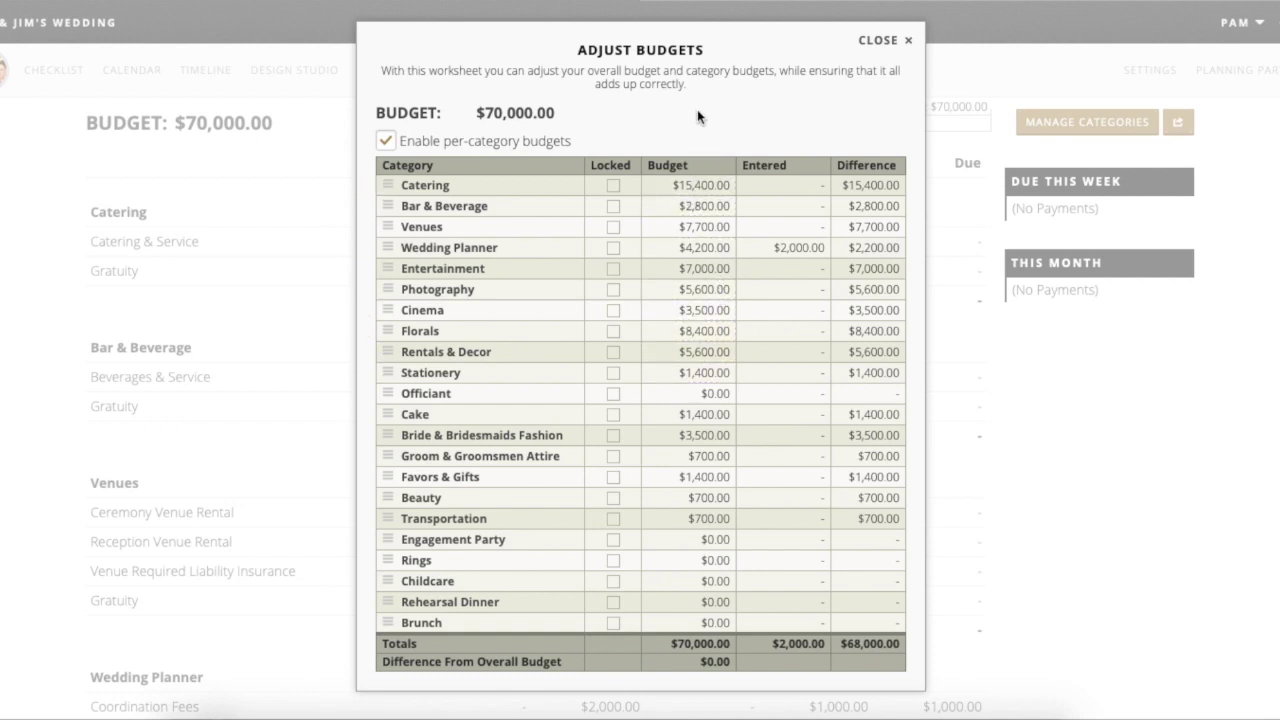
{"action": "mouse_move", "coordinate": [633, 155]}
{"action": "left_click", "coordinate": [496, 112]}
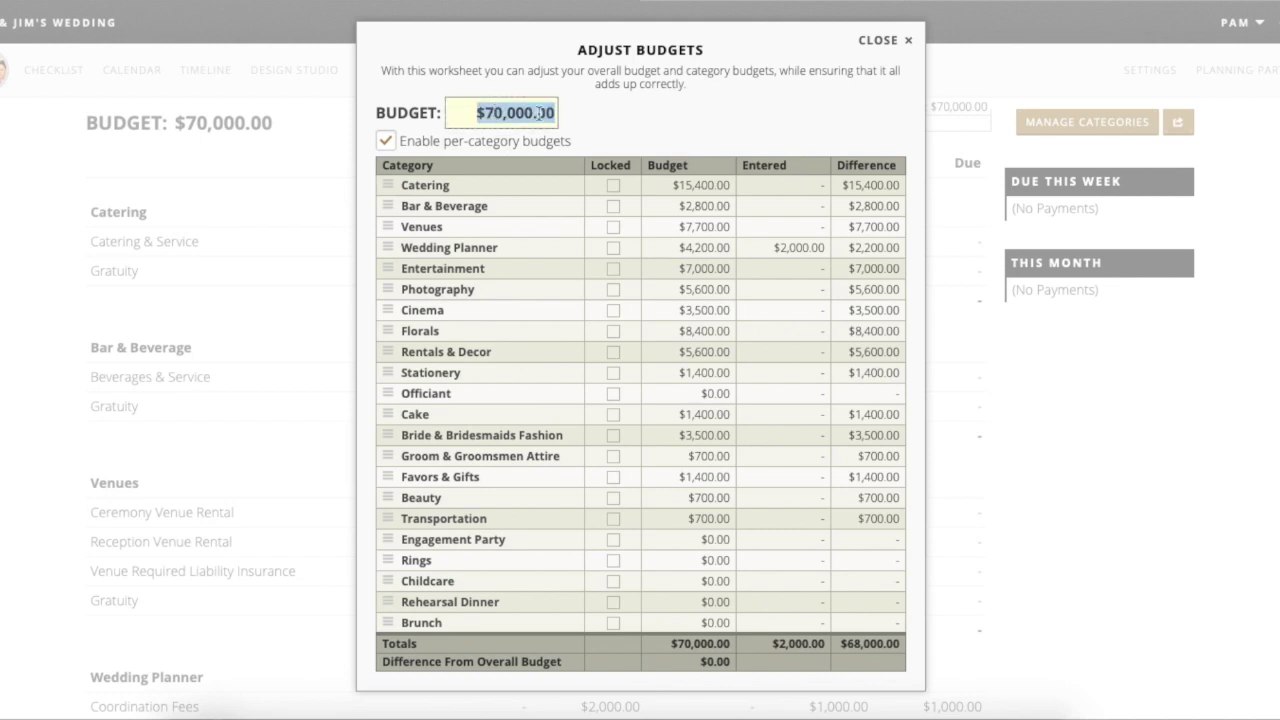
{"action": "left_click", "coordinate": [500, 106]}
{"action": "key", "text": "BackSpace"}
{"action": "type", "text": "3"}
{"action": "left_click", "coordinate": [616, 115]}
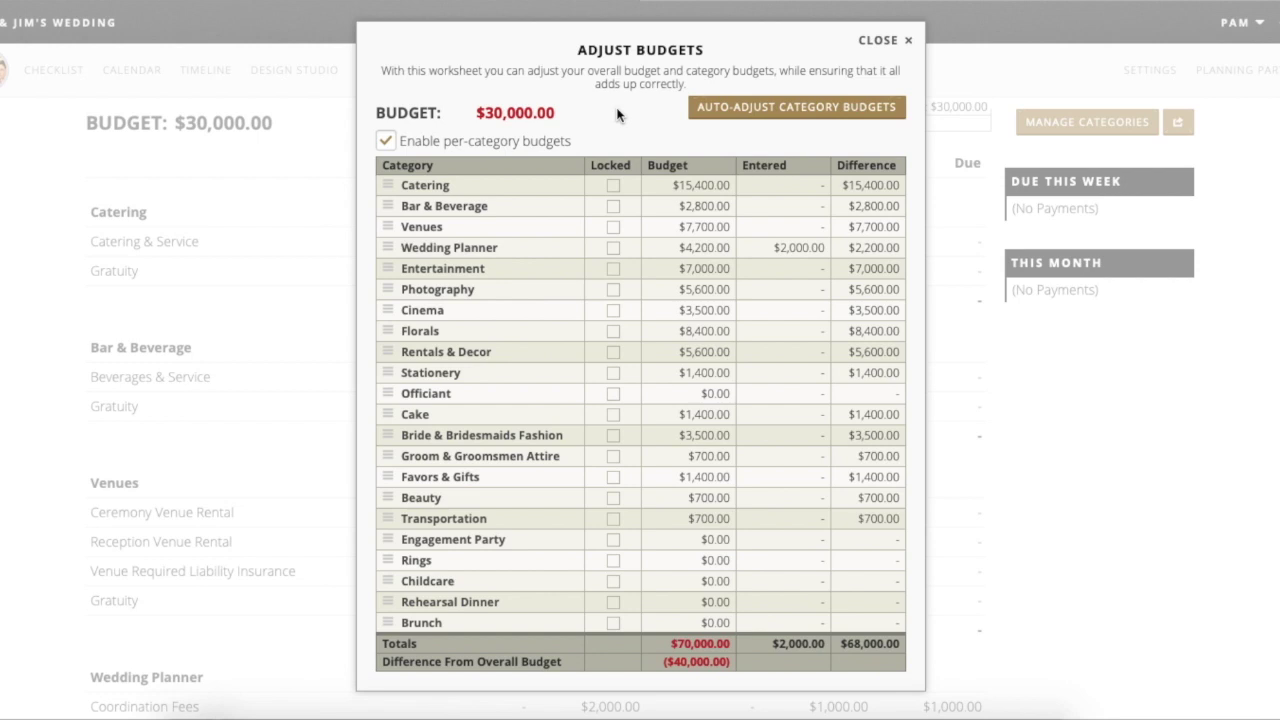
{"action": "left_click", "coordinate": [752, 108]}
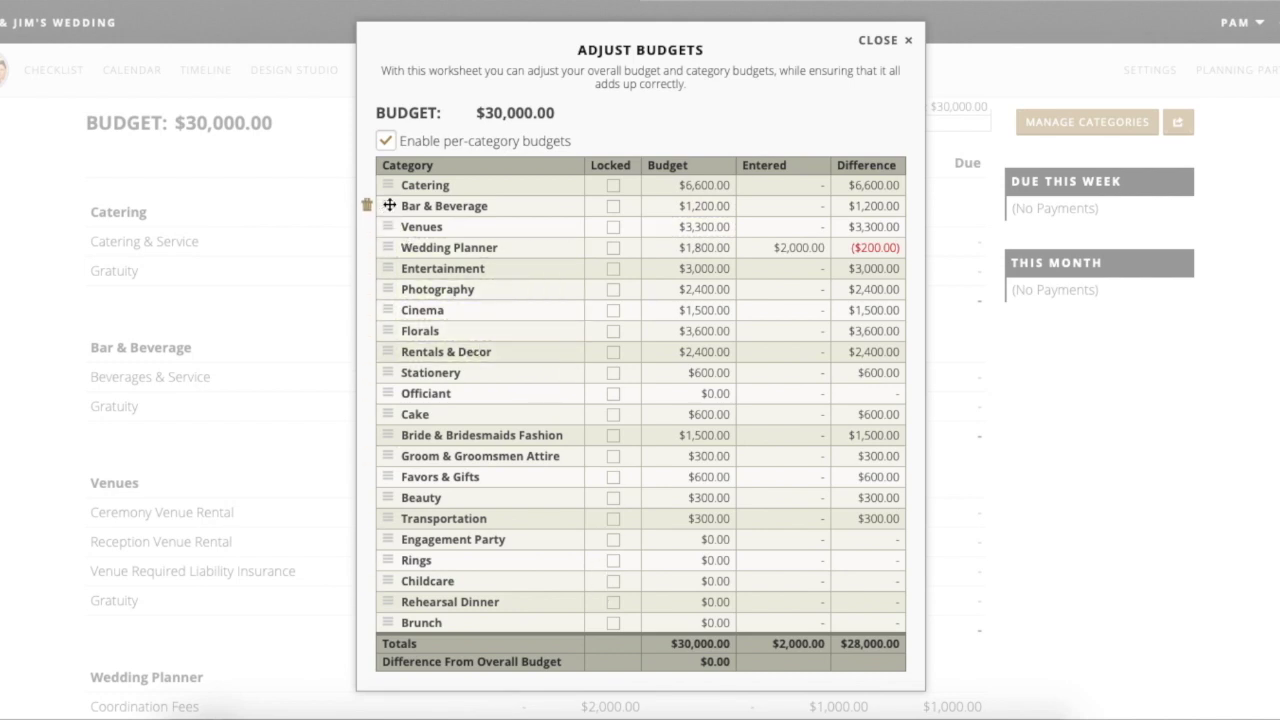
- Drag Bar & Beverage below Venues, then move Florals between Venues and Bar & Beverage
{"action": "mouse_move", "coordinate": [389, 205]}
{"action": "left_mouse_down"}
{"action": "mouse_move", "coordinate": [388, 247]}
{"action": "mouse_move", "coordinate": [366, 204]}
{"action": "mouse_move", "coordinate": [366, 226]}
{"action": "mouse_move", "coordinate": [392, 228]}
{"action": "mouse_move", "coordinate": [391, 199]}
{"action": "left_mouse_up"}
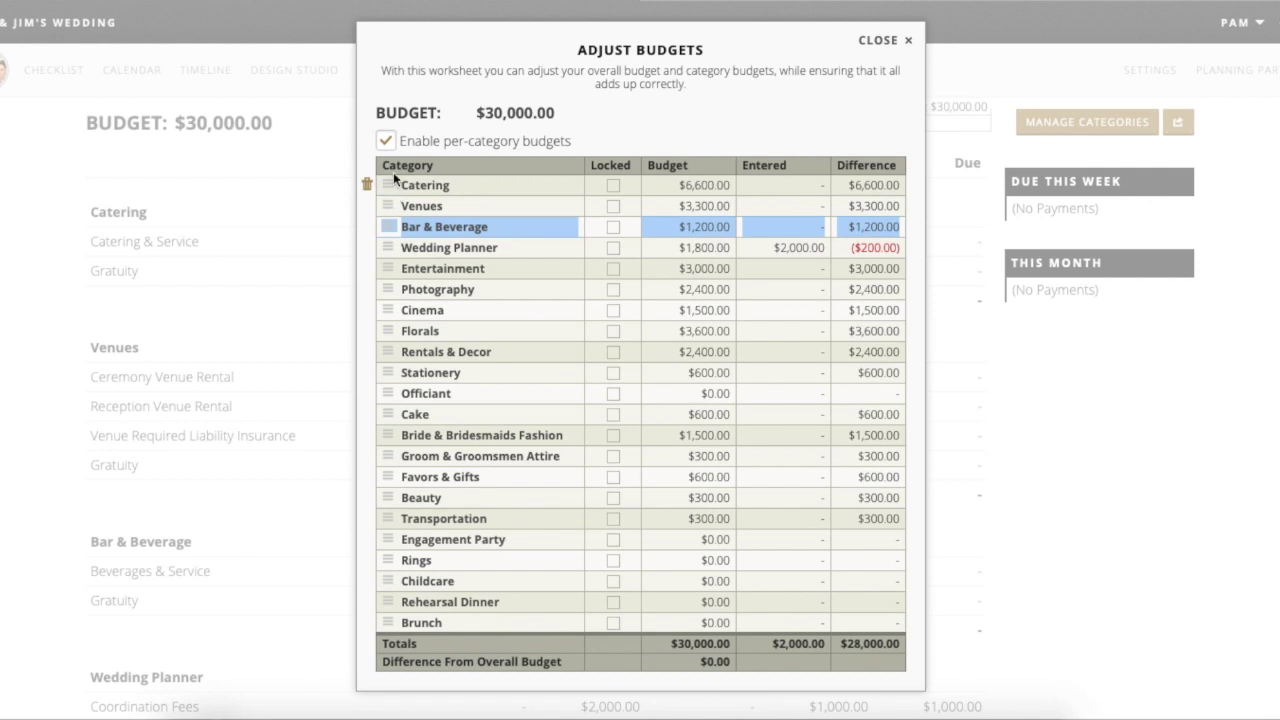
{"action": "left_click", "coordinate": [400, 227]}
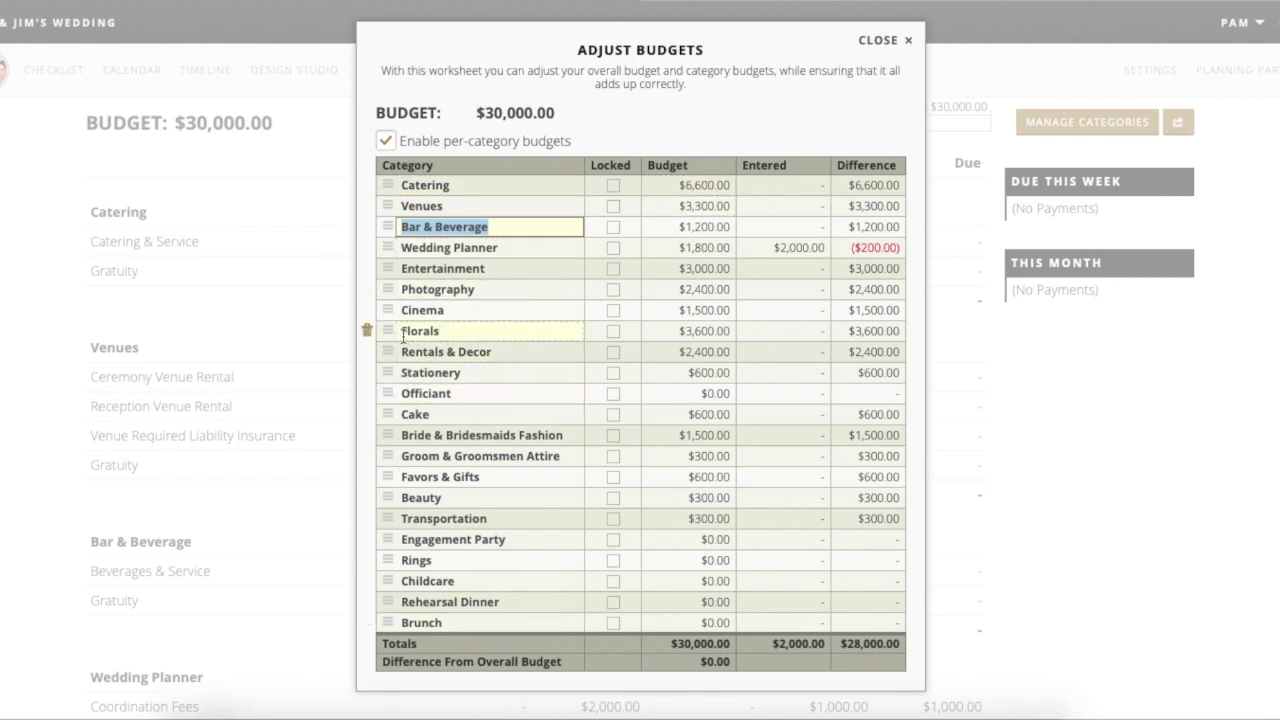
{"action": "left_click_drag", "start_coordinate": [389, 330], "coordinate": [400, 218]}
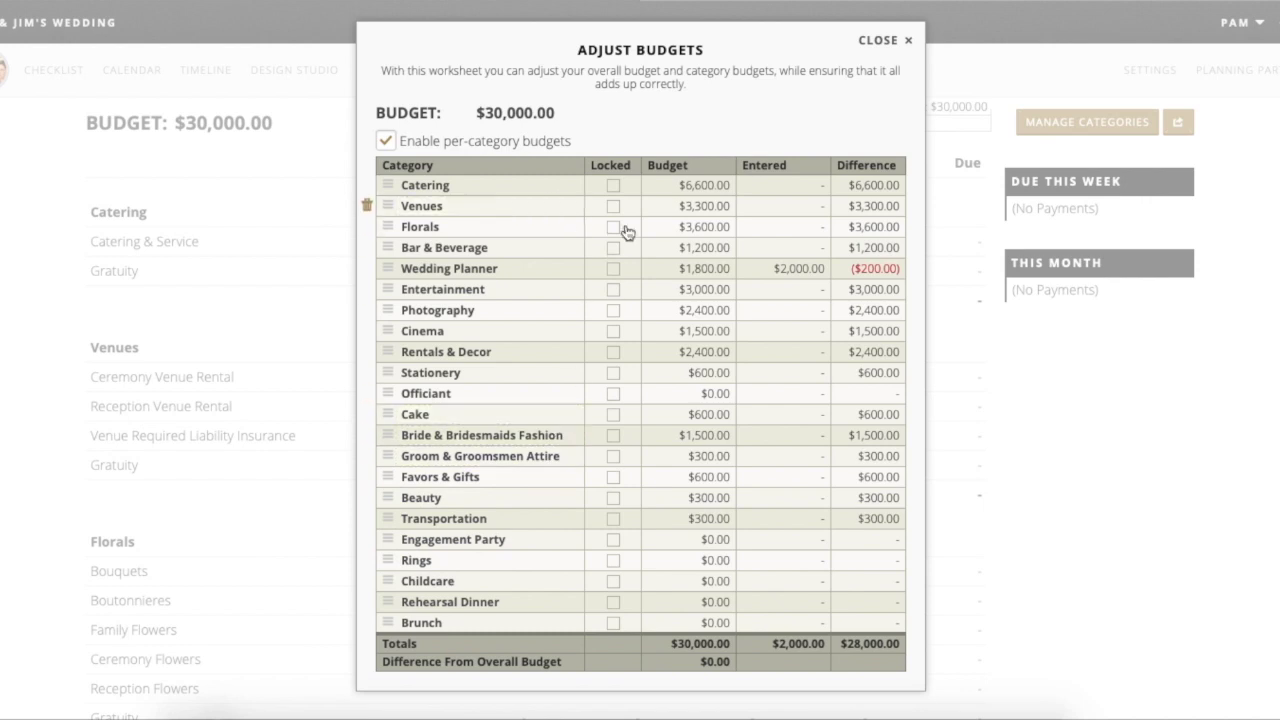
- Change the Venues budget to $1,000.00, leaving it unlocked
{"action": "left_click", "coordinate": [694, 184]}
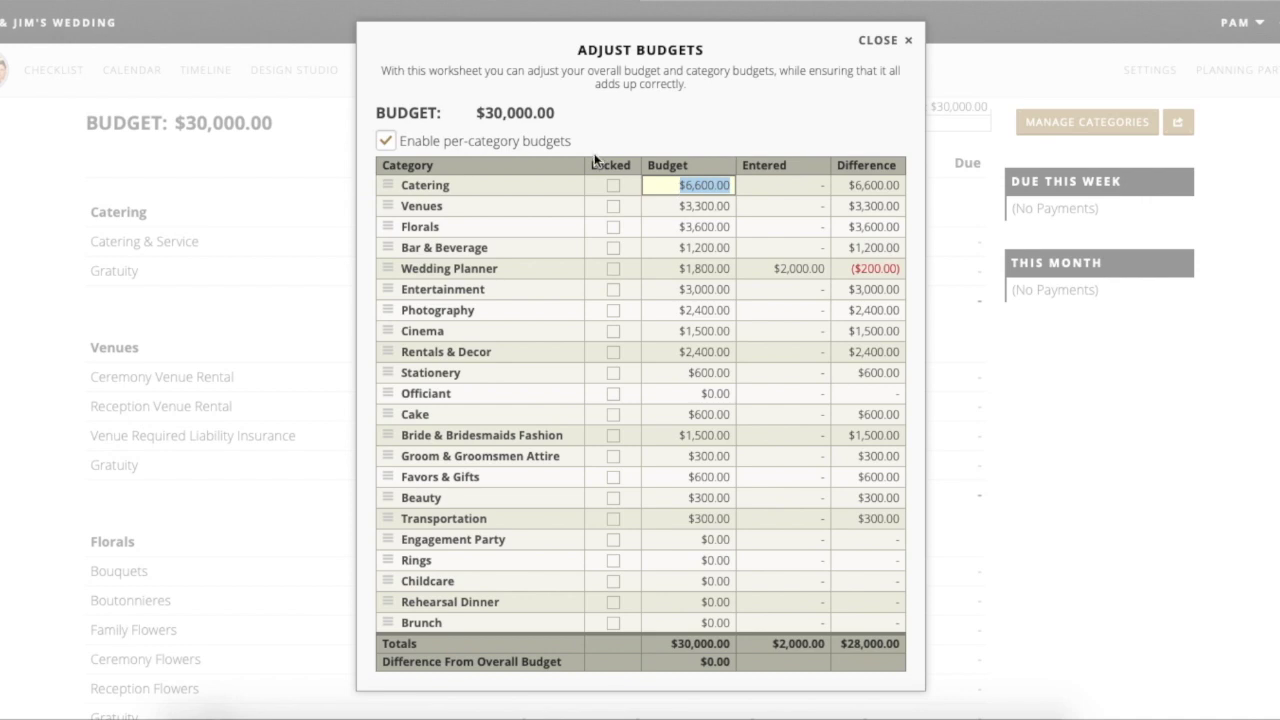
{"action": "left_click", "coordinate": [688, 207]}
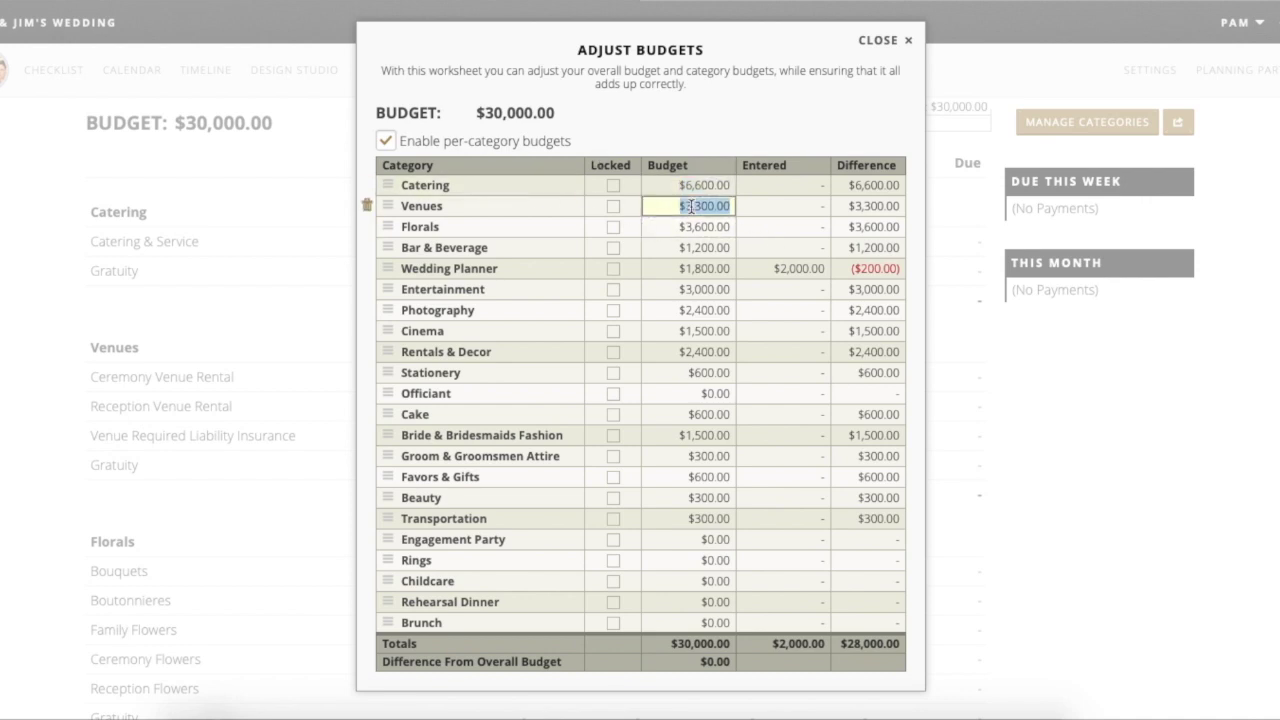
{"action": "left_click", "coordinate": [699, 205]}
{"action": "key", "text": "BackSpace"}
{"action": "key", "text": "BackSpace"}
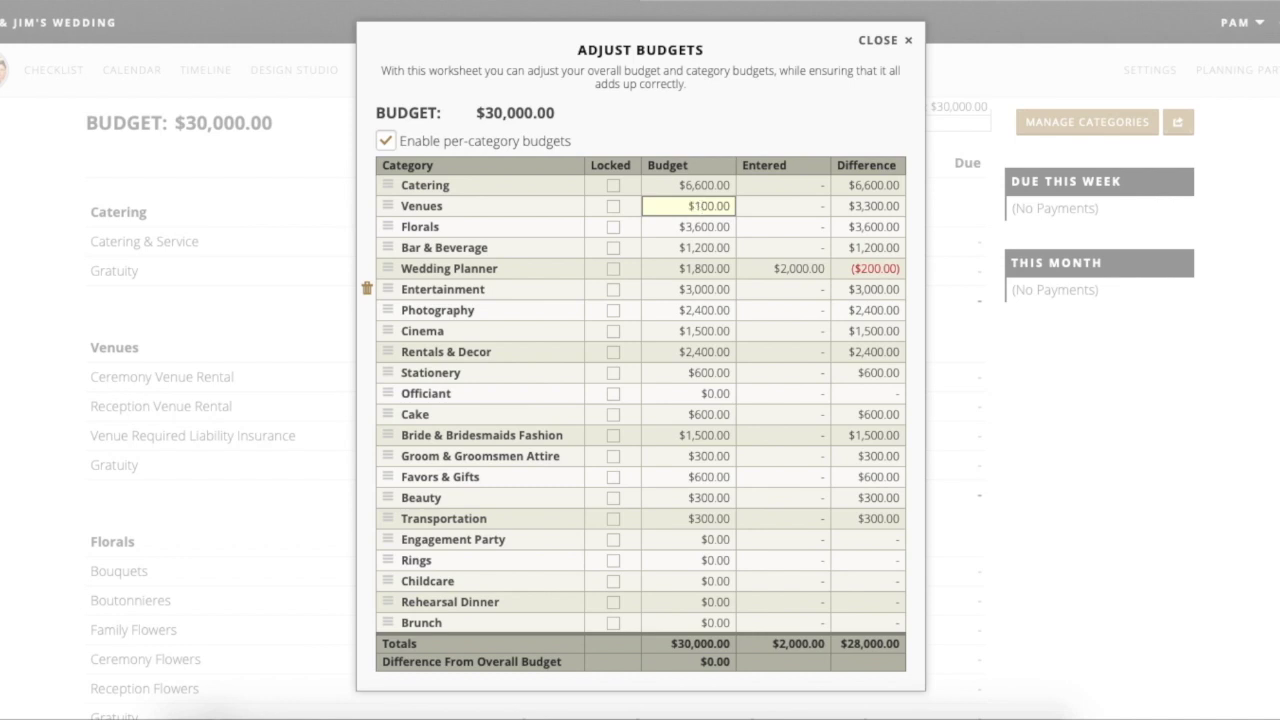
{"action": "left_click", "coordinate": [705, 185]}
{"action": "left_click", "coordinate": [613, 205]}
{"action": "left_click", "coordinate": [613, 206]}
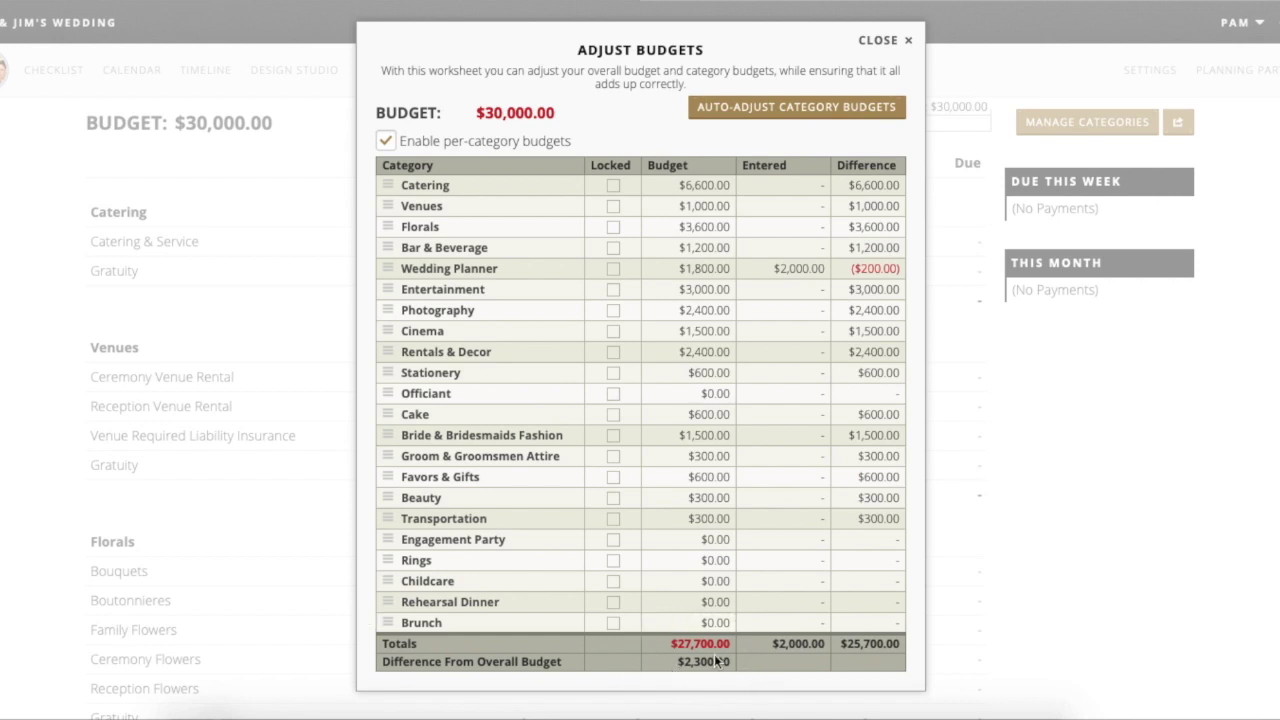
- Cut the Catering budget to $9,000.00, then toggle per-category budgets off and back on
{"action": "left_click", "coordinate": [697, 180]}
{"action": "left_click", "coordinate": [697, 178]}
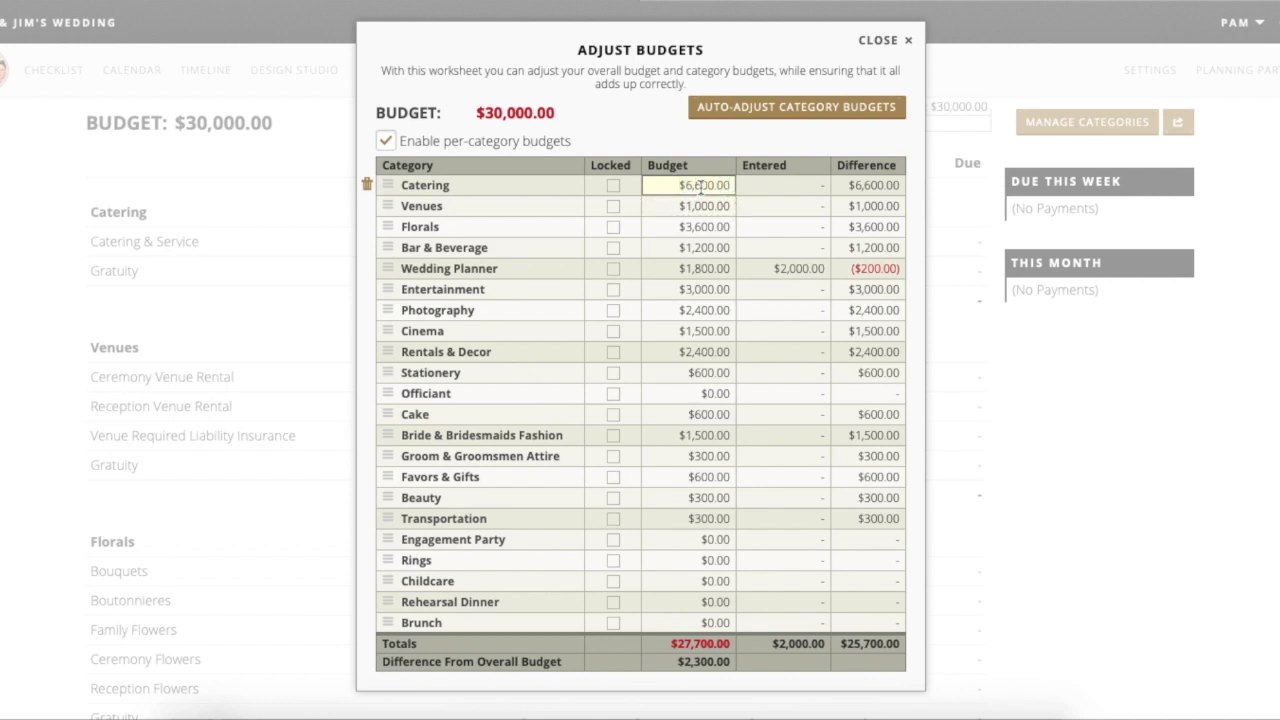
{"action": "key", "text": "BackSpace"}
{"action": "left_click", "coordinate": [686, 143]}
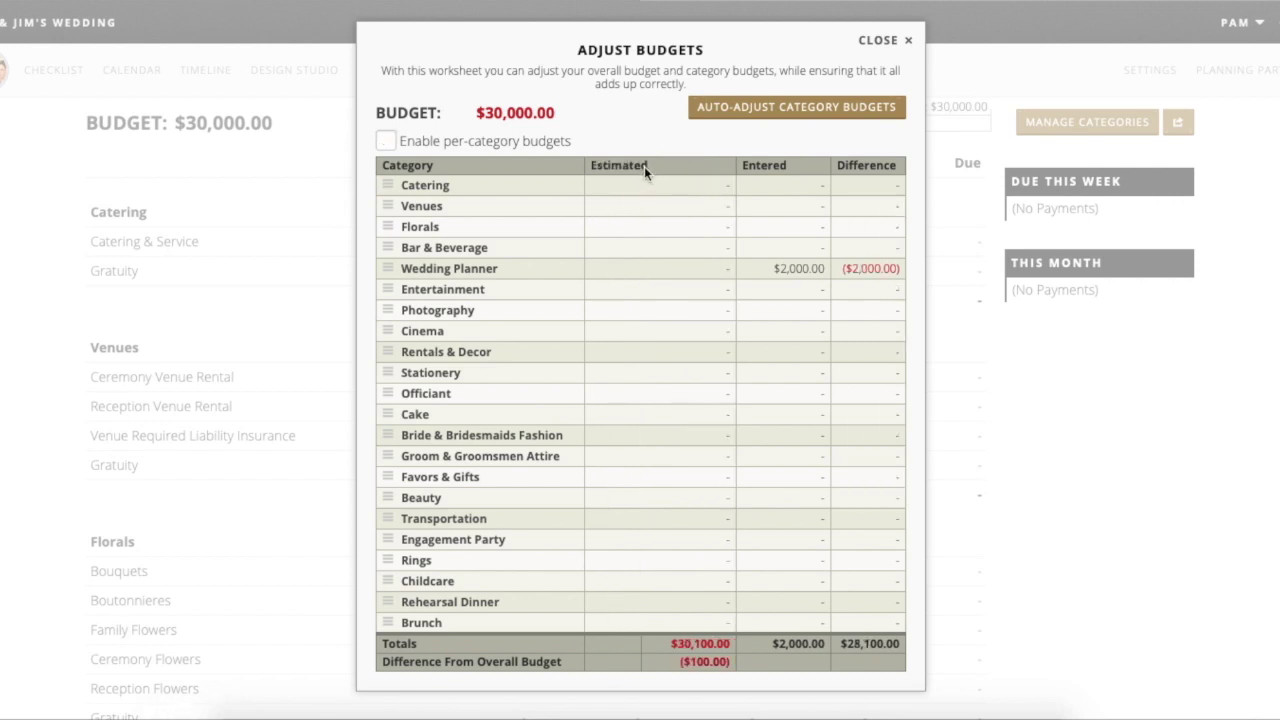
{"action": "left_click", "coordinate": [514, 144]}
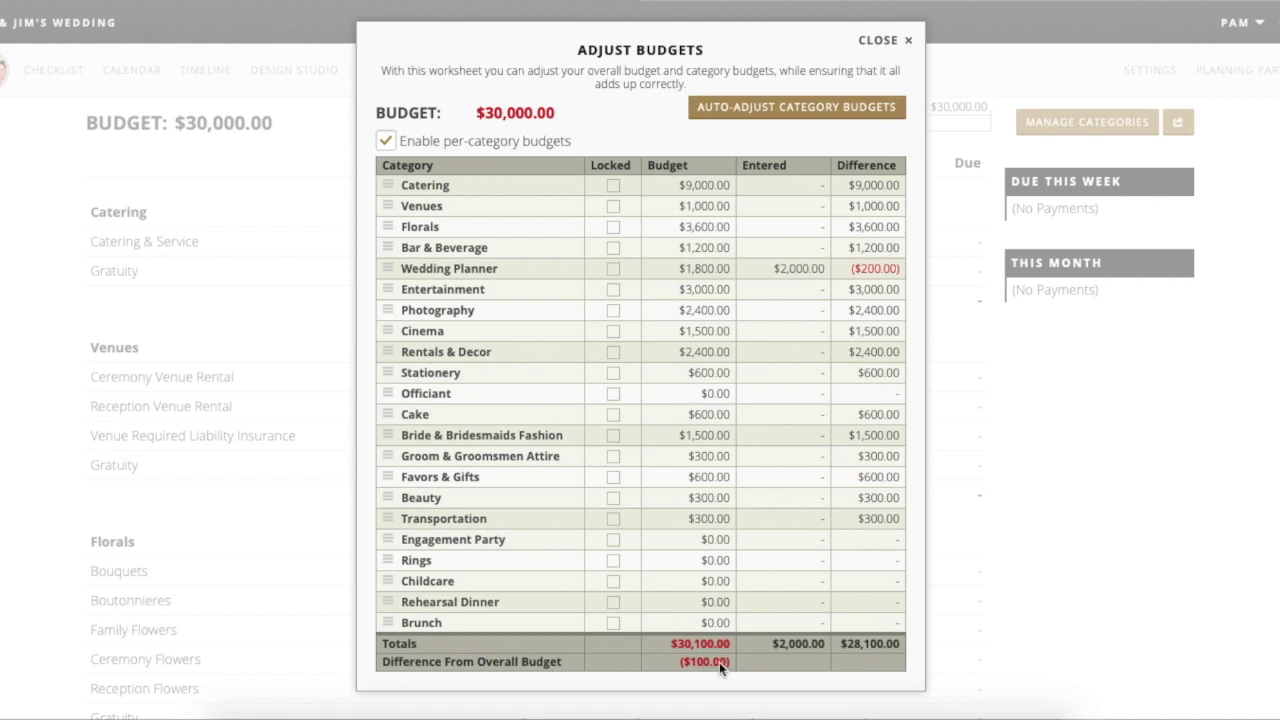
- Change the Wedding Planner budget from $1,800.00 to $2,000.00
{"action": "mouse_move", "coordinate": [731, 661]}
{"action": "left_click", "coordinate": [703, 517]}
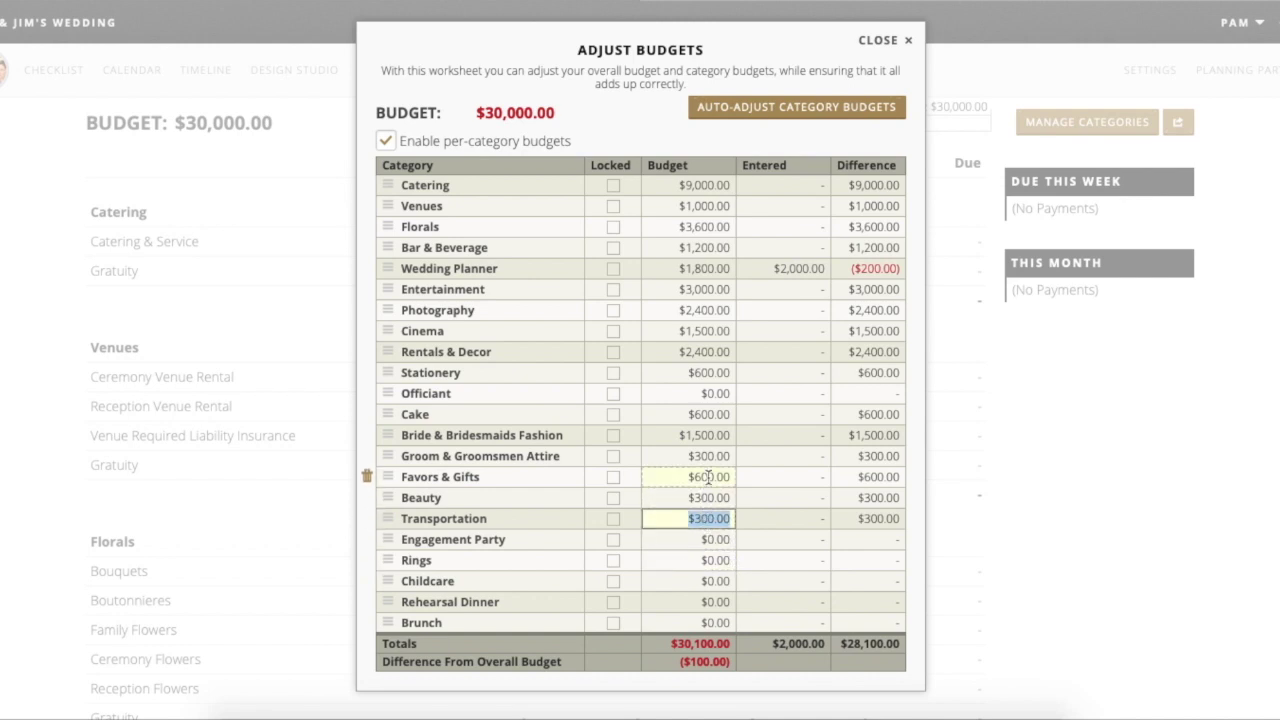
{"action": "left_click", "coordinate": [707, 476]}
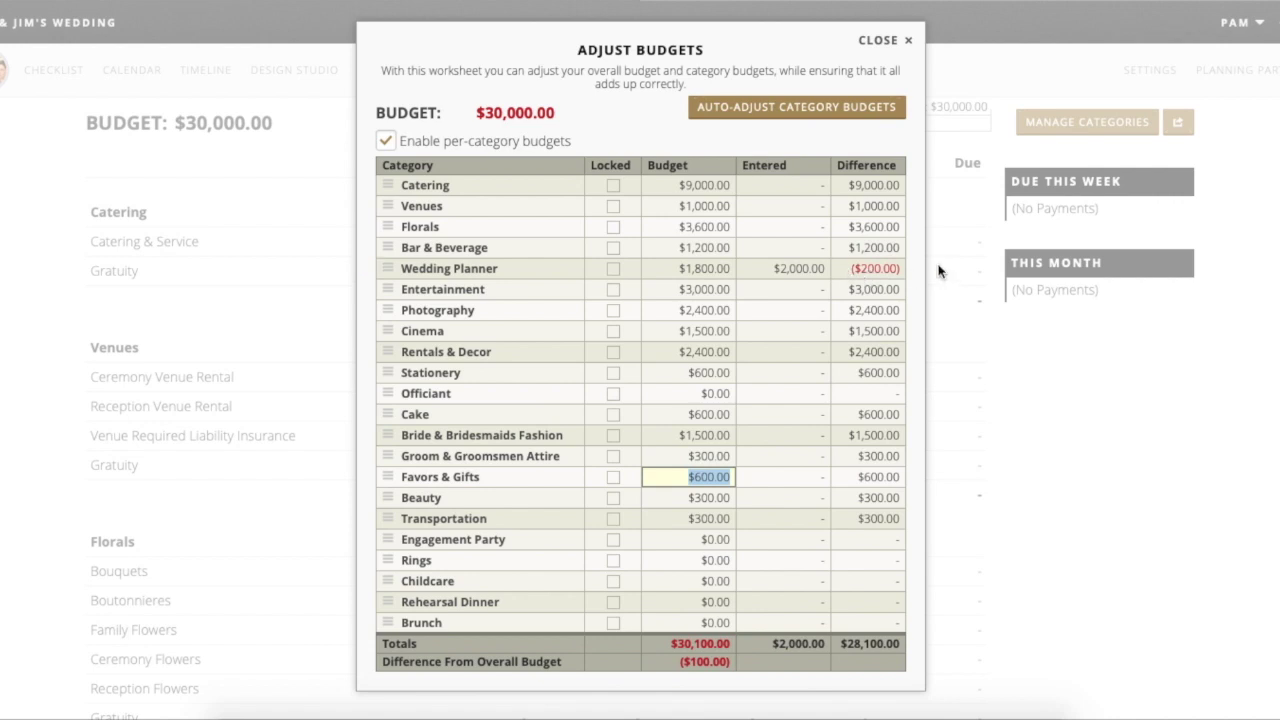
{"action": "left_click", "coordinate": [704, 268]}
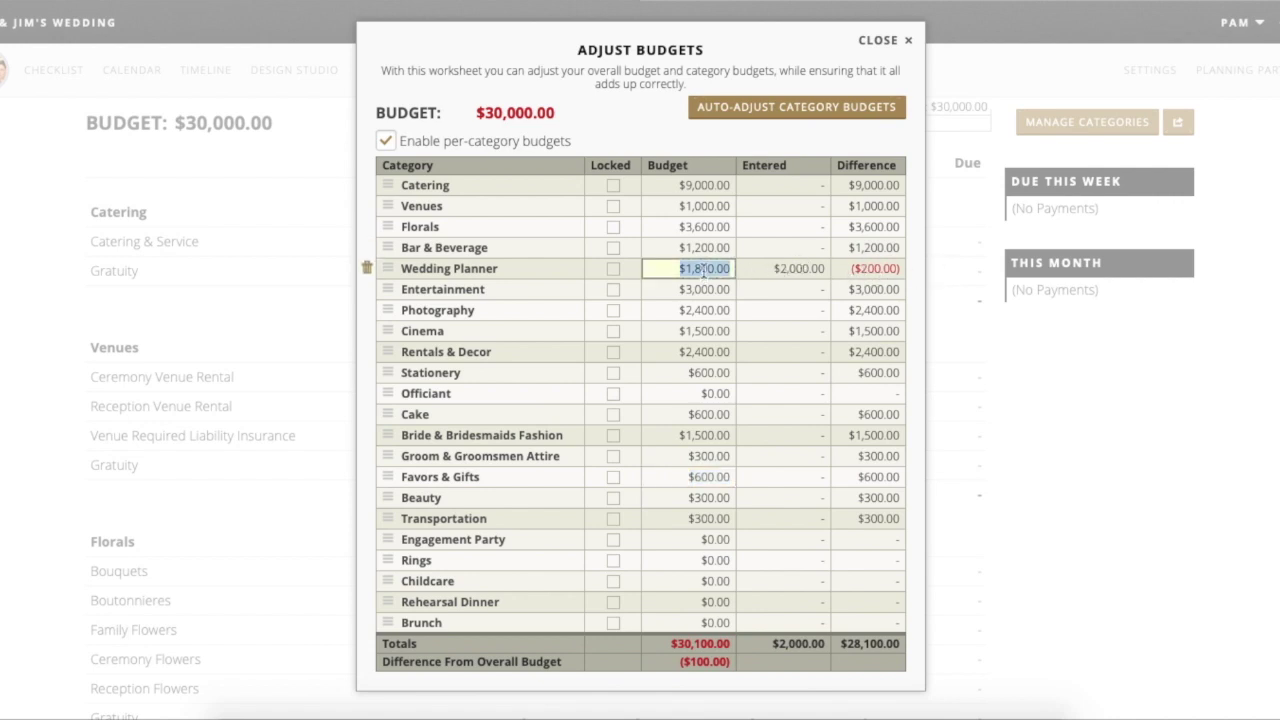
{"action": "left_click", "coordinate": [698, 268]}
{"action": "key", "text": "Delete"}
{"action": "key", "text": "BackSpace"}
{"action": "key", "text": "BackSpace"}
{"action": "type", "text": "2,0"}
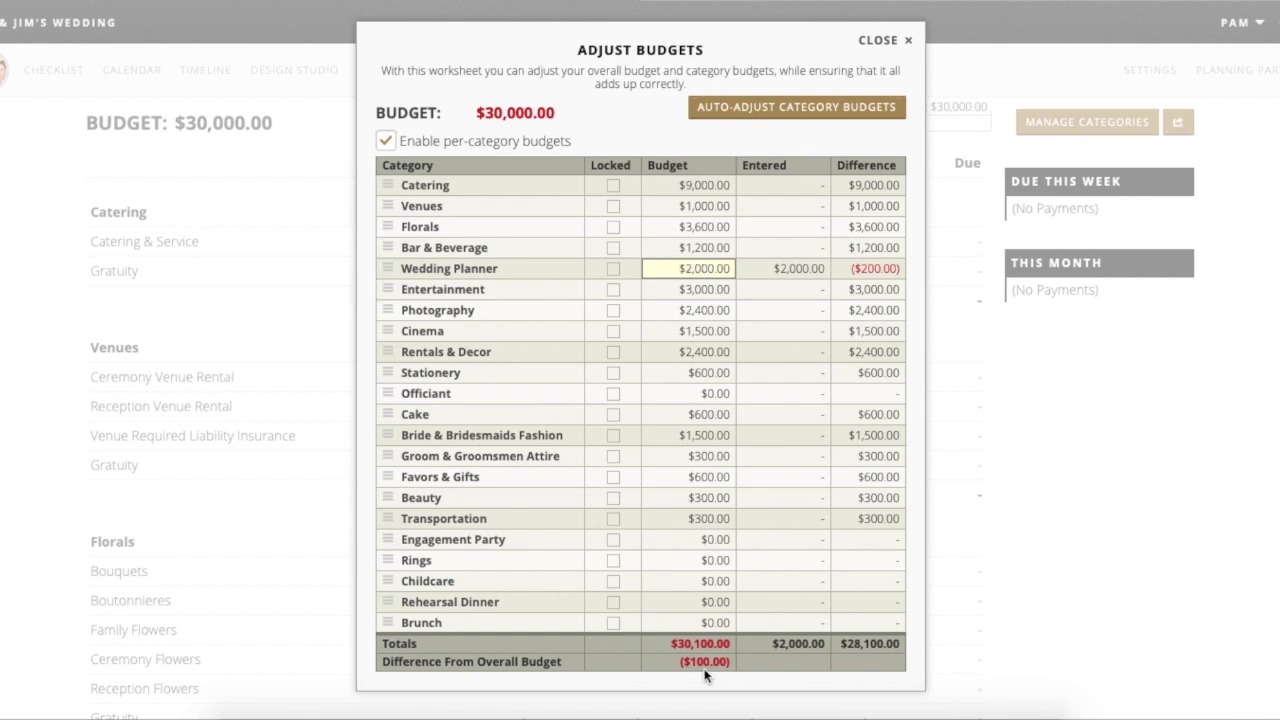
{"action": "left_click", "coordinate": [704, 676]}
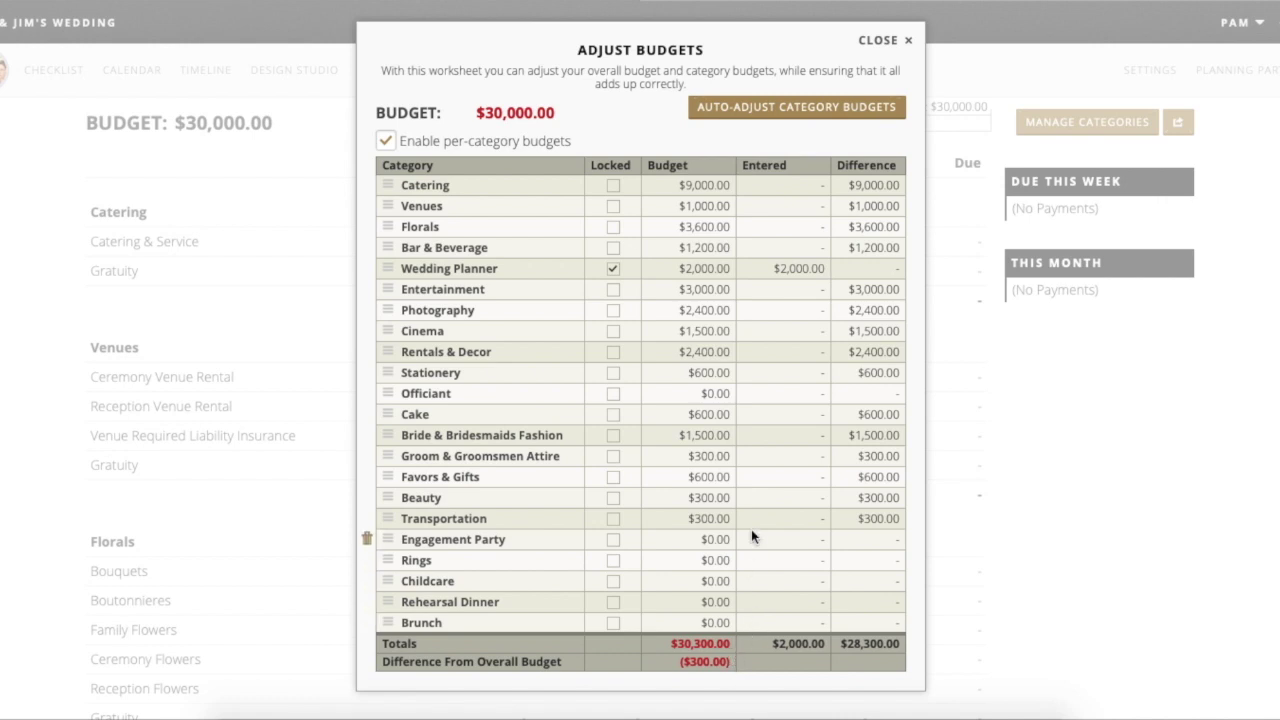
- Unlock the Wedding Planner budget and set Transportation's budget to $0.00
{"action": "left_click", "coordinate": [614, 269]}
{"action": "left_click", "coordinate": [688, 519]}
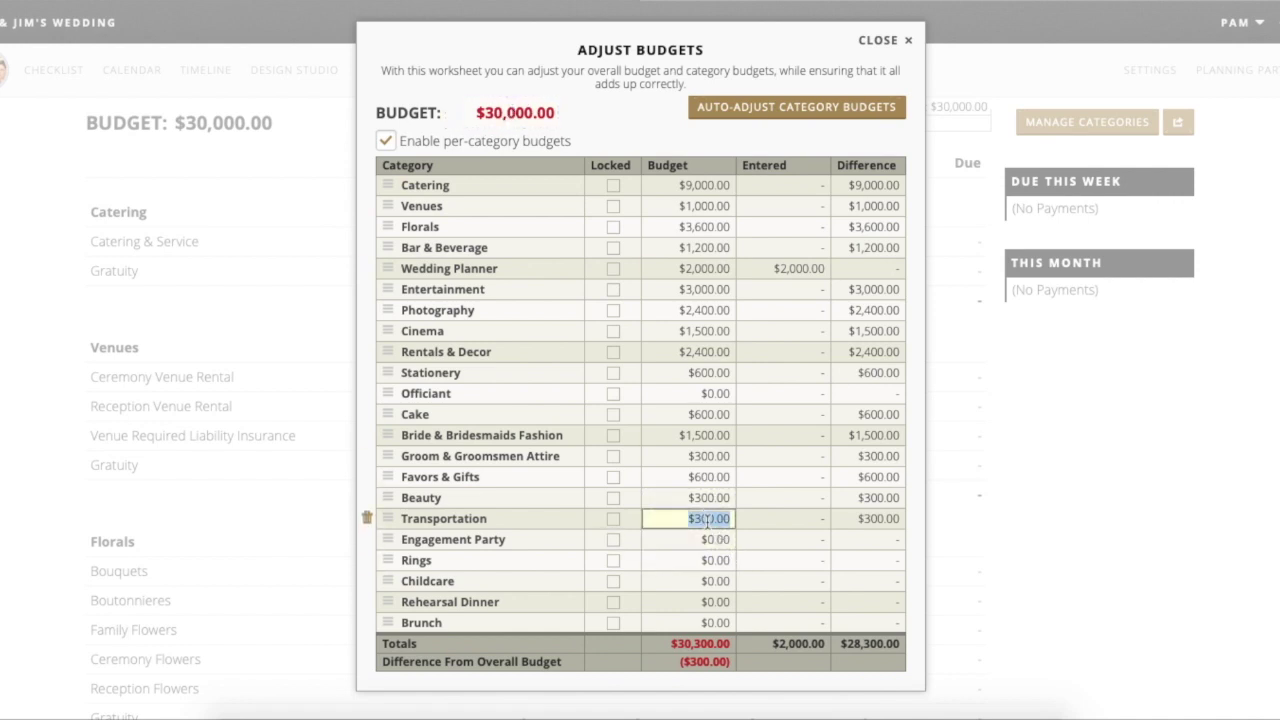
{"action": "type", "text": "0"}
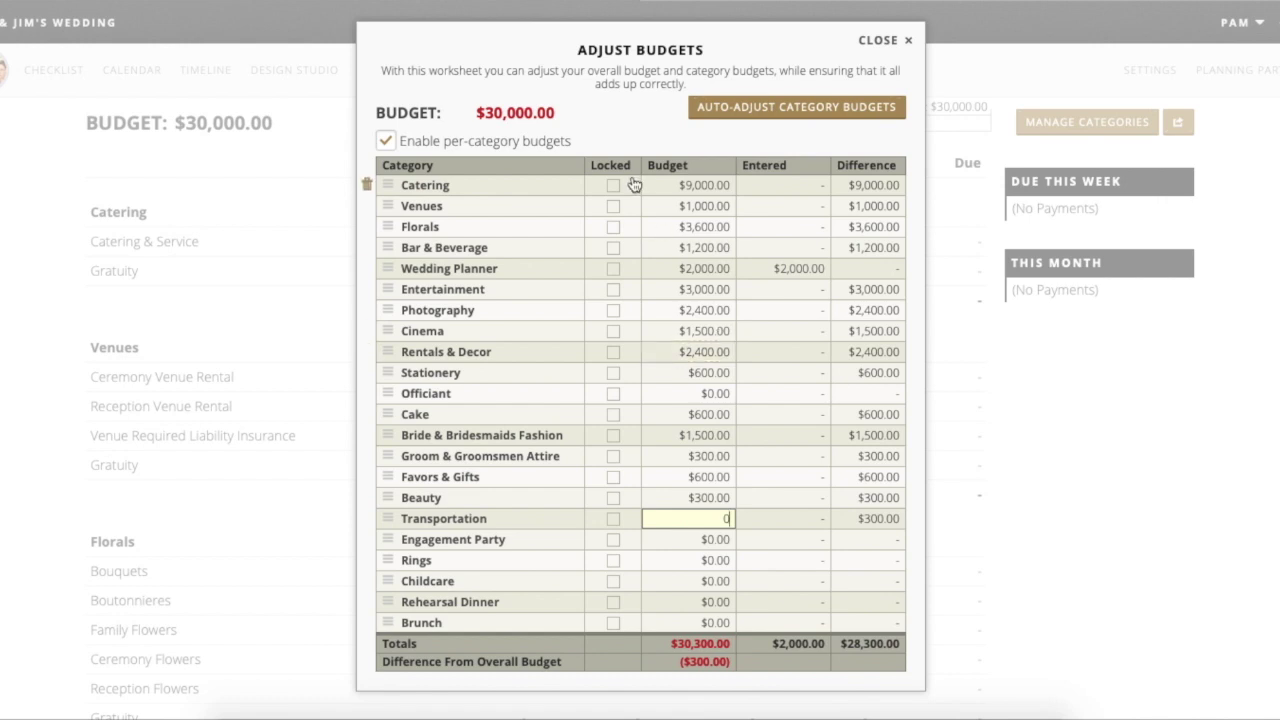
{"action": "left_click", "coordinate": [634, 120]}
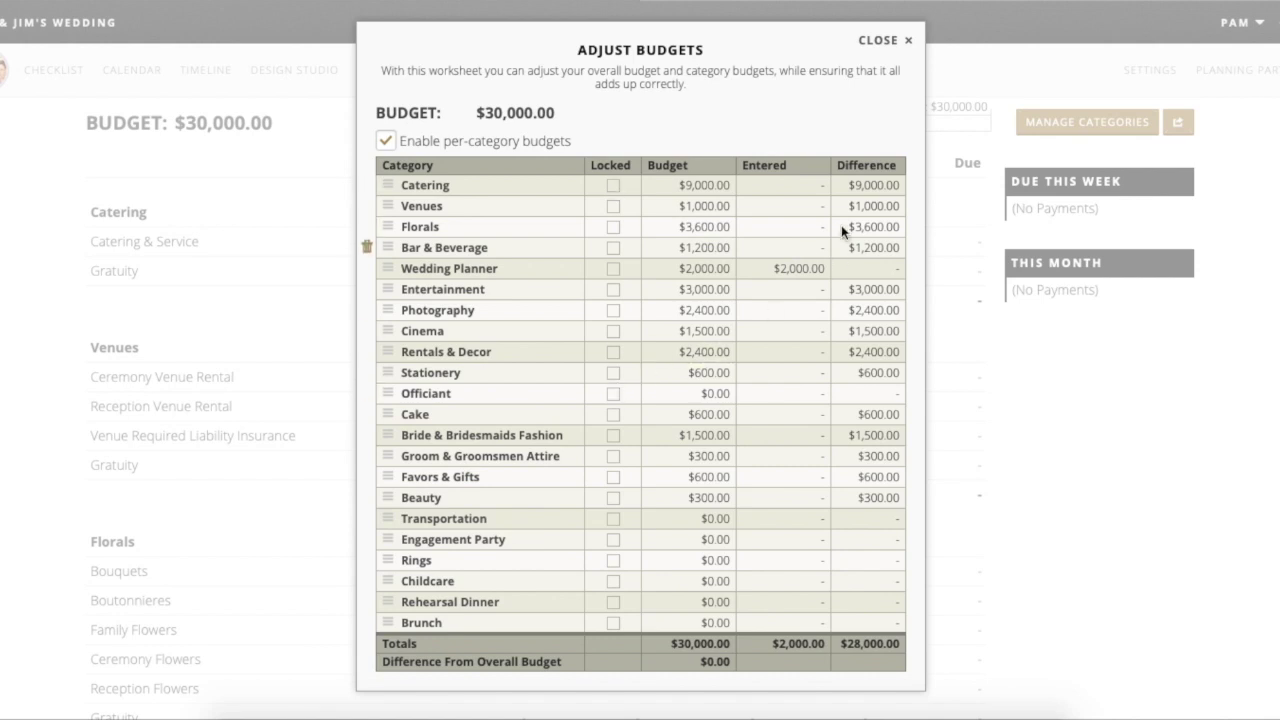
- Close the Adjust Budgets worksheet and scroll through the Budget page's category list
{"action": "left_click", "coordinate": [887, 40]}
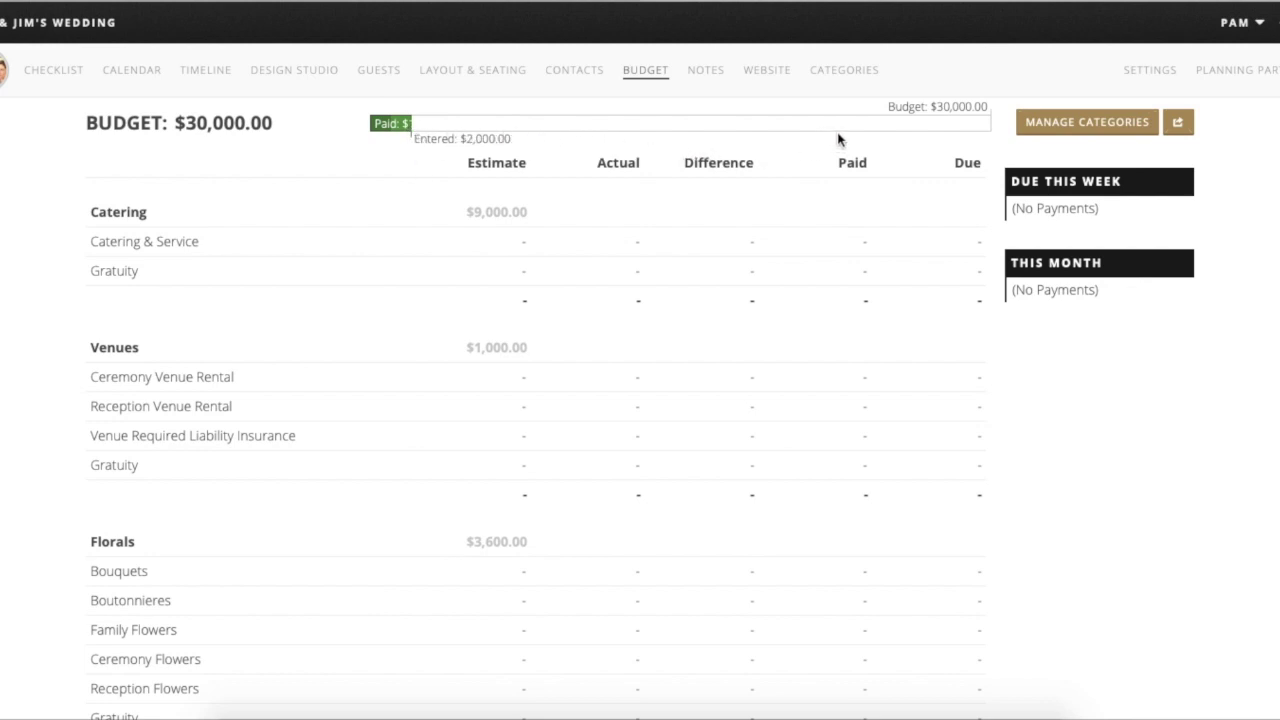
{"action": "scroll", "coordinate": [469, 388], "scroll_direction": "down", "scroll_amount": 1}
{"action": "scroll", "coordinate": [469, 388], "scroll_direction": "down", "scroll_amount": 4}
{"action": "scroll", "coordinate": [470, 388], "scroll_direction": "down", "scroll_amount": 3}
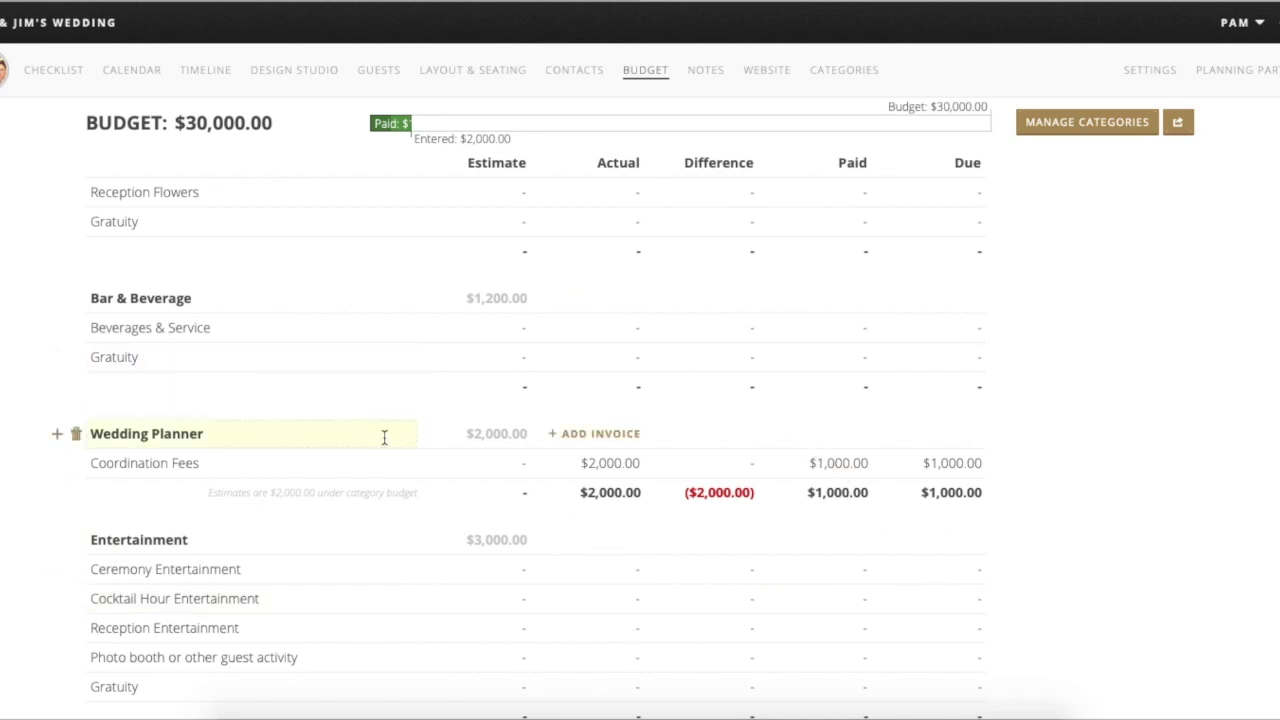
{"action": "scroll", "coordinate": [383, 434], "scroll_direction": "down", "scroll_amount": 5}
{"action": "scroll", "coordinate": [384, 444], "scroll_direction": "down", "scroll_amount": 2}
{"action": "scroll", "coordinate": [384, 440], "scroll_direction": "up", "scroll_amount": 10}
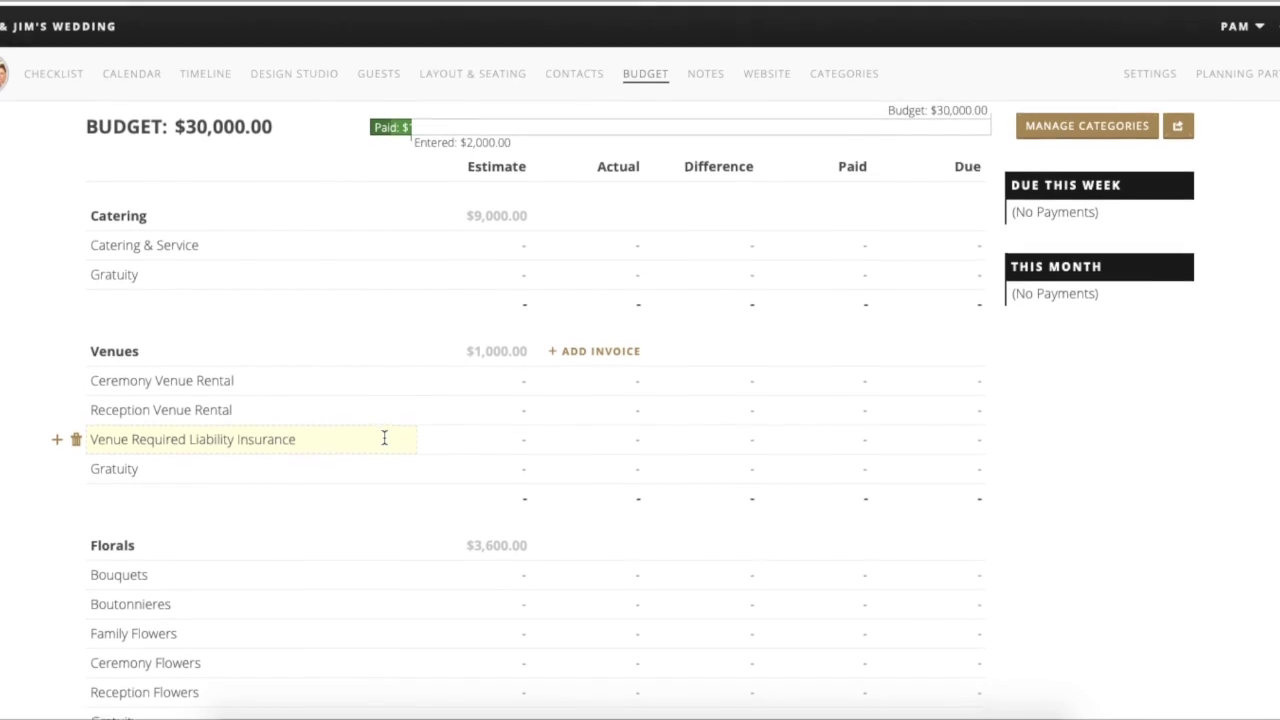
- Reopen the worksheet from the Budget heading, close it again, and review the category budgets
{"action": "left_click", "coordinate": [135, 124]}
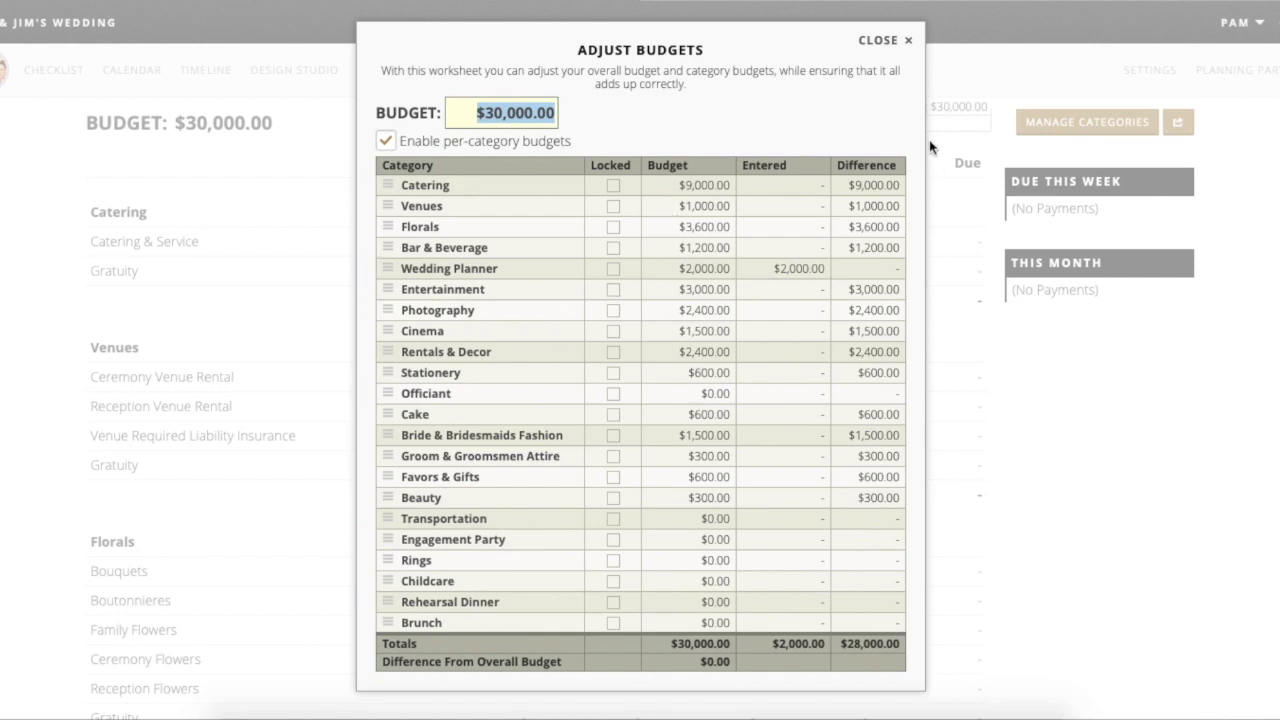
{"action": "left_click", "coordinate": [897, 40]}
{"action": "scroll", "coordinate": [396, 515], "scroll_direction": "down", "scroll_amount": 1}
{"action": "scroll", "coordinate": [398, 527], "scroll_direction": "down", "scroll_amount": 8}
{"action": "scroll", "coordinate": [398, 527], "scroll_direction": "down", "scroll_amount": 6}
{"action": "scroll", "coordinate": [398, 521], "scroll_direction": "down", "scroll_amount": 6}
{"action": "scroll", "coordinate": [398, 521], "scroll_direction": "down", "scroll_amount": 4}
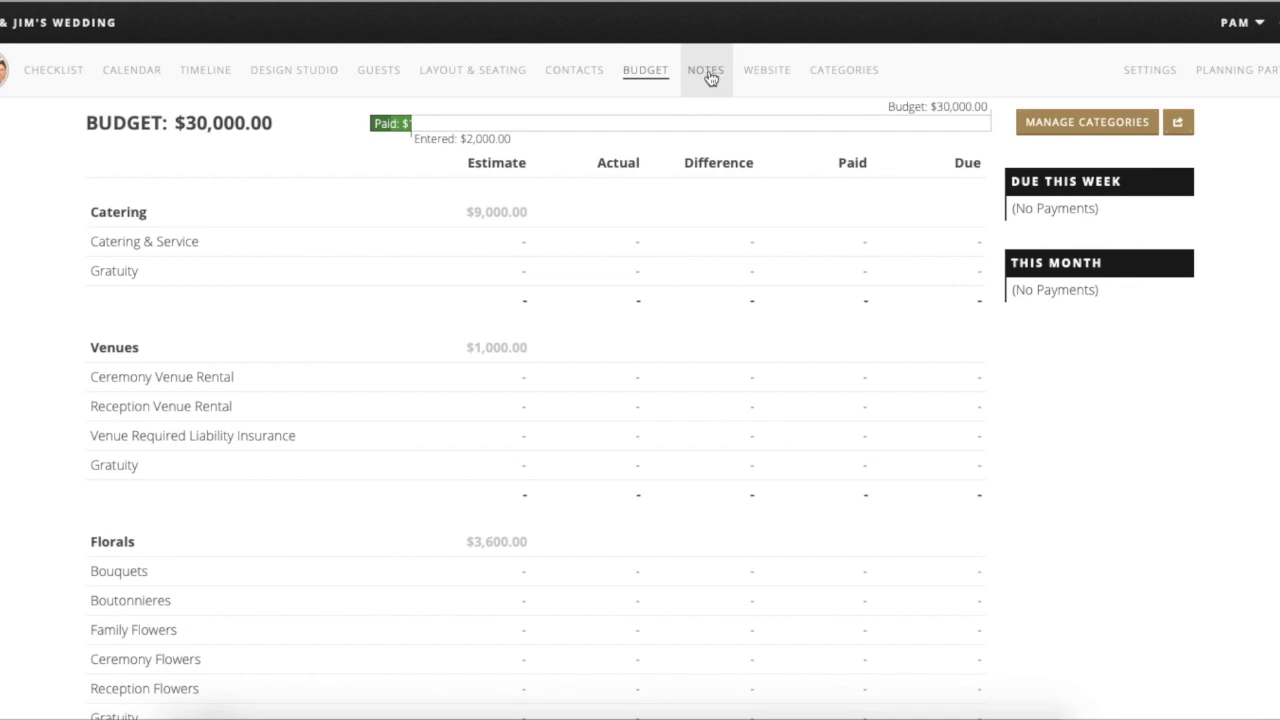
- Go to the Notes page and scroll down through all the note categories
{"action": "left_click", "coordinate": [707, 72]}
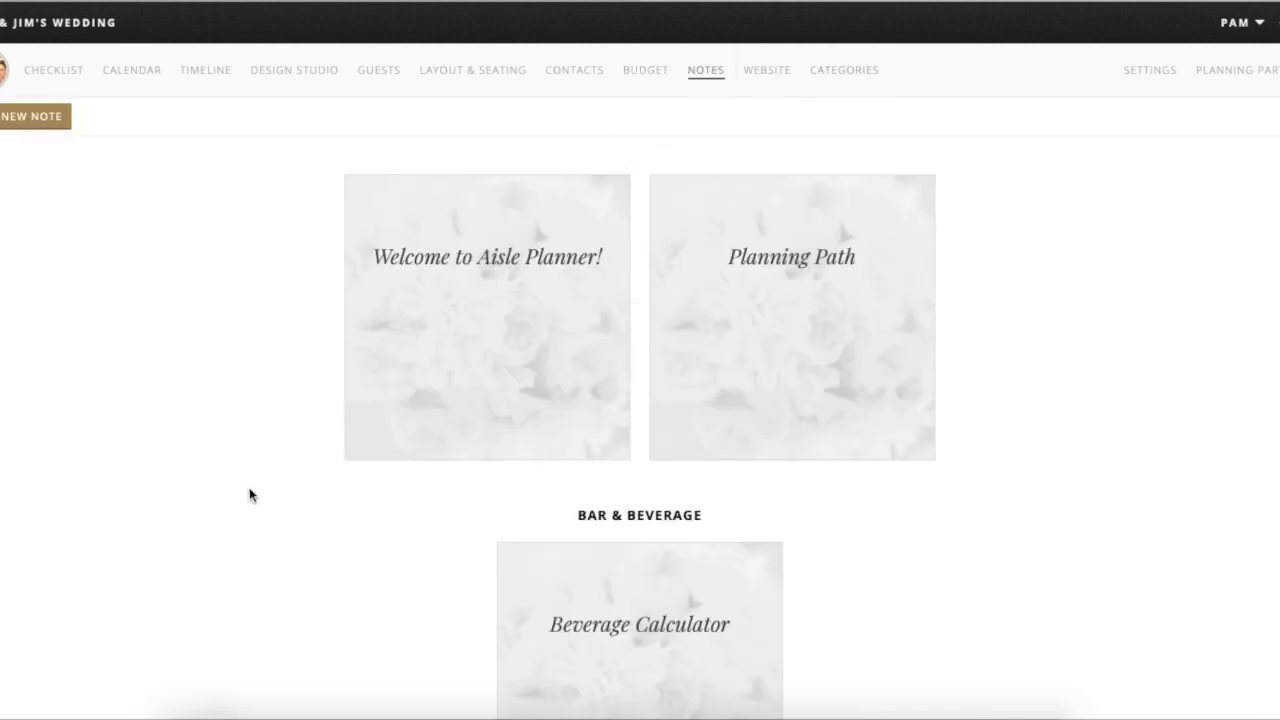
{"action": "scroll", "coordinate": [250, 494], "scroll_direction": "down", "scroll_amount": 2}
{"action": "scroll", "coordinate": [250, 494], "scroll_direction": "up", "scroll_amount": 2}
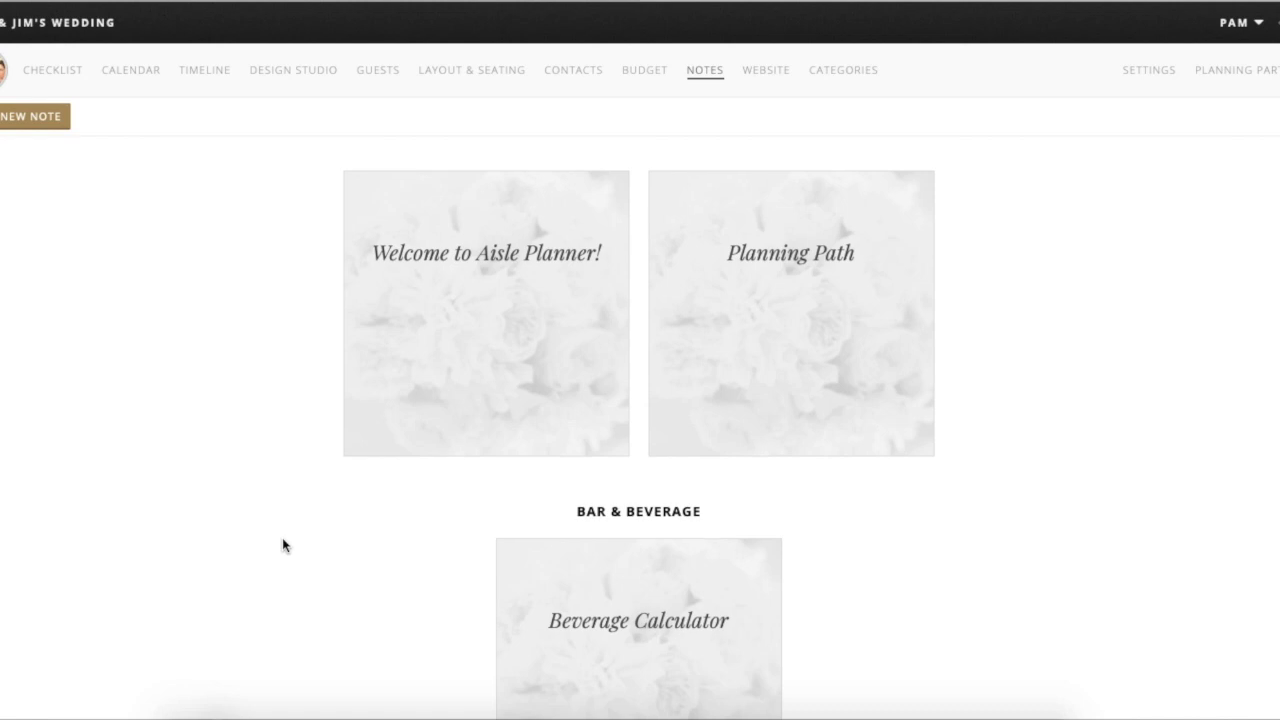
{"action": "scroll", "coordinate": [282, 545], "scroll_direction": "down", "scroll_amount": 3}
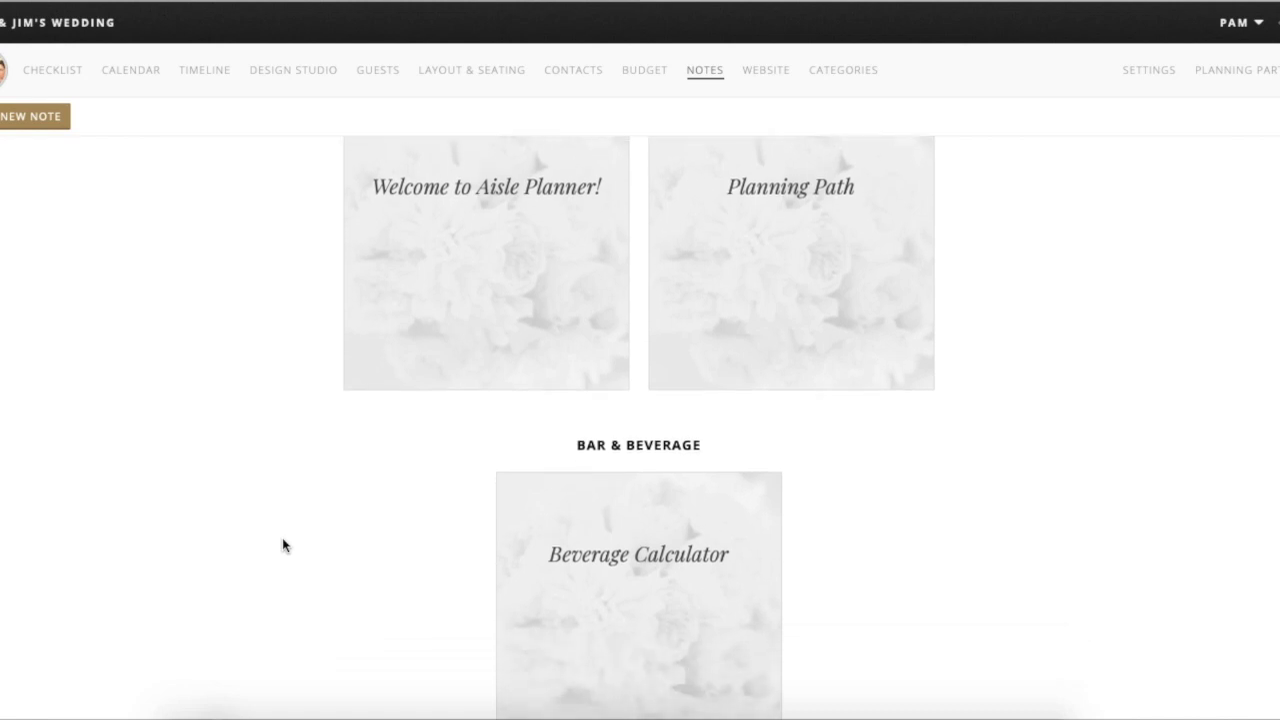
{"action": "scroll", "coordinate": [282, 545], "scroll_direction": "down", "scroll_amount": 4}
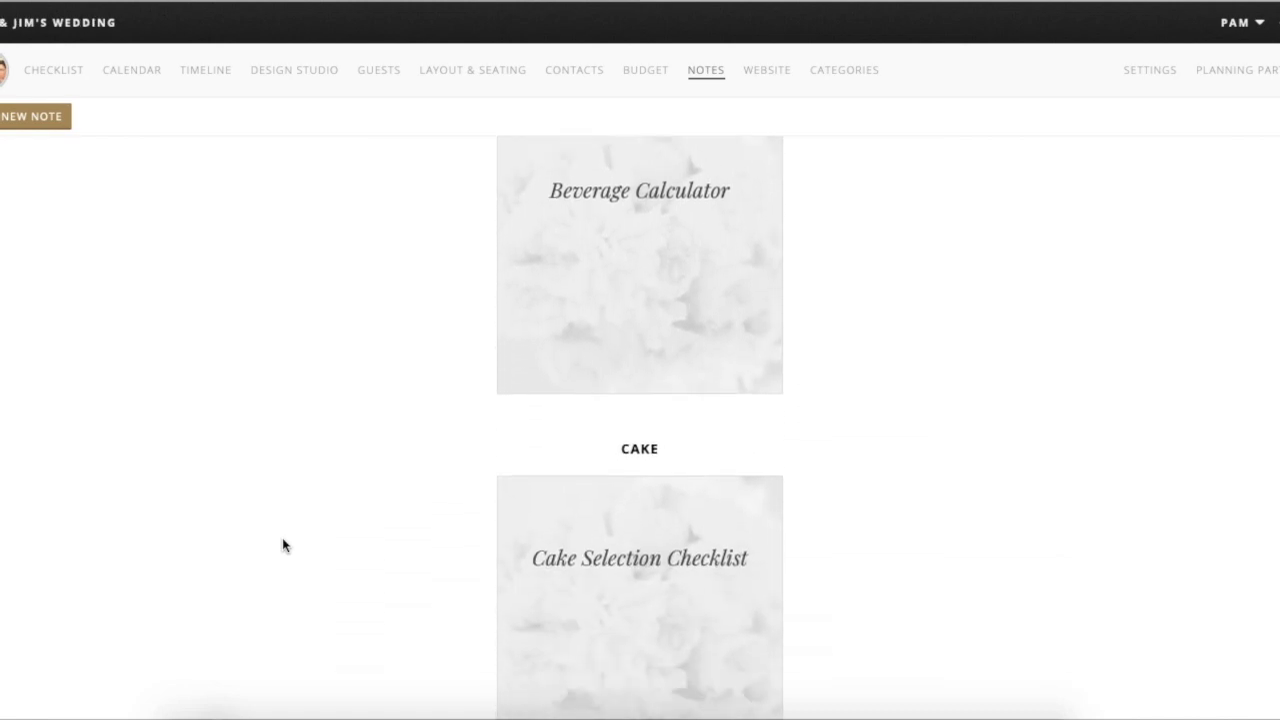
{"action": "scroll", "coordinate": [282, 545], "scroll_direction": "down", "scroll_amount": 2}
{"action": "scroll", "coordinate": [282, 545], "scroll_direction": "down", "scroll_amount": 2}
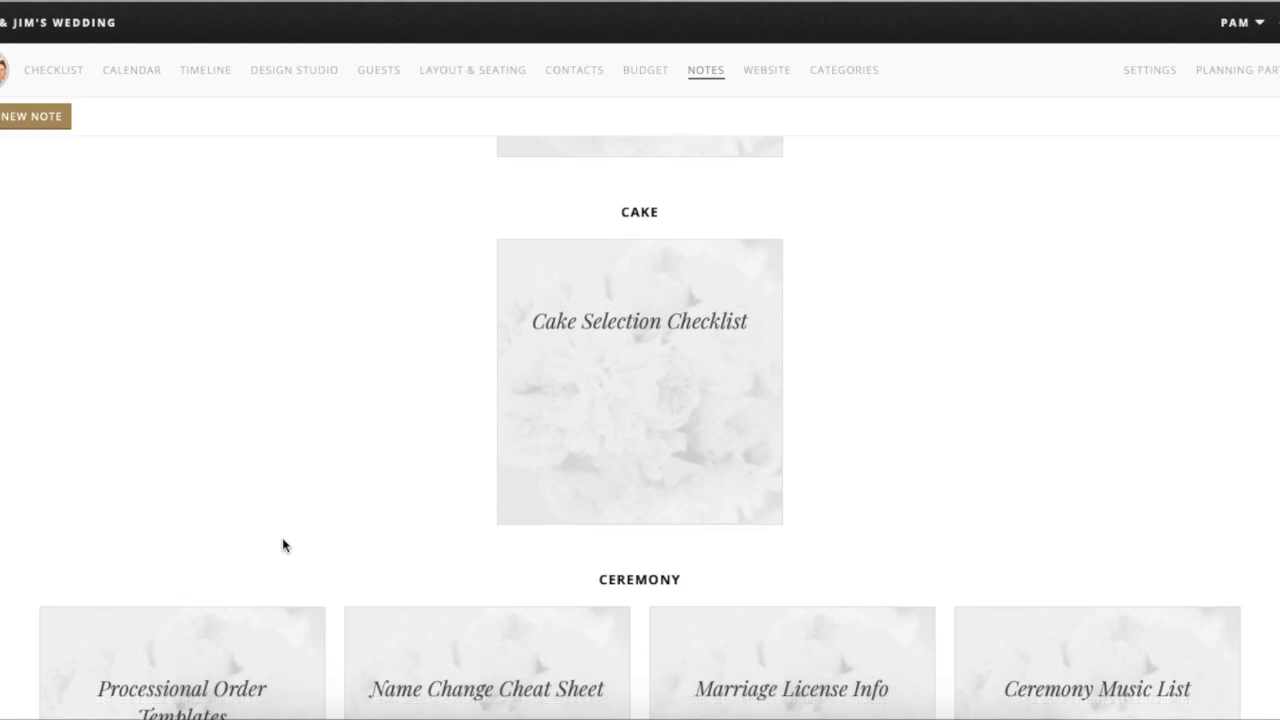
{"action": "scroll", "coordinate": [283, 545], "scroll_direction": "down", "scroll_amount": 3}
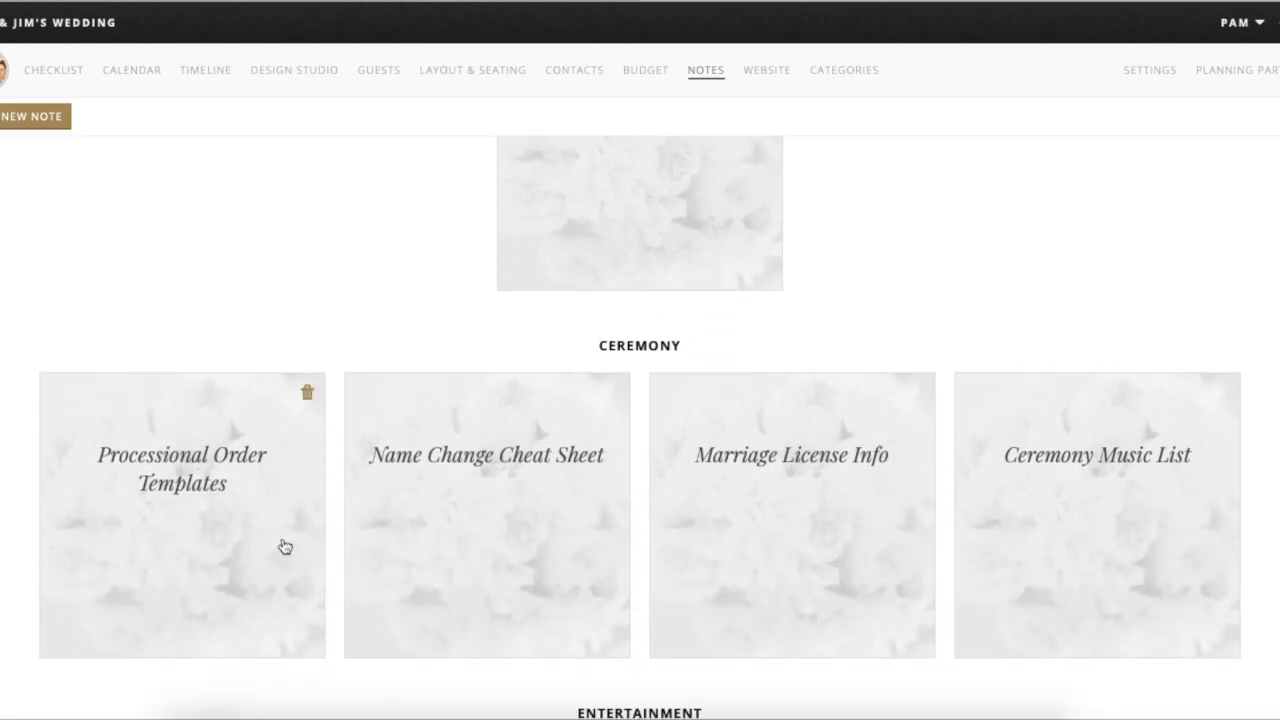
{"action": "scroll", "coordinate": [285, 546], "scroll_direction": "down", "scroll_amount": 3}
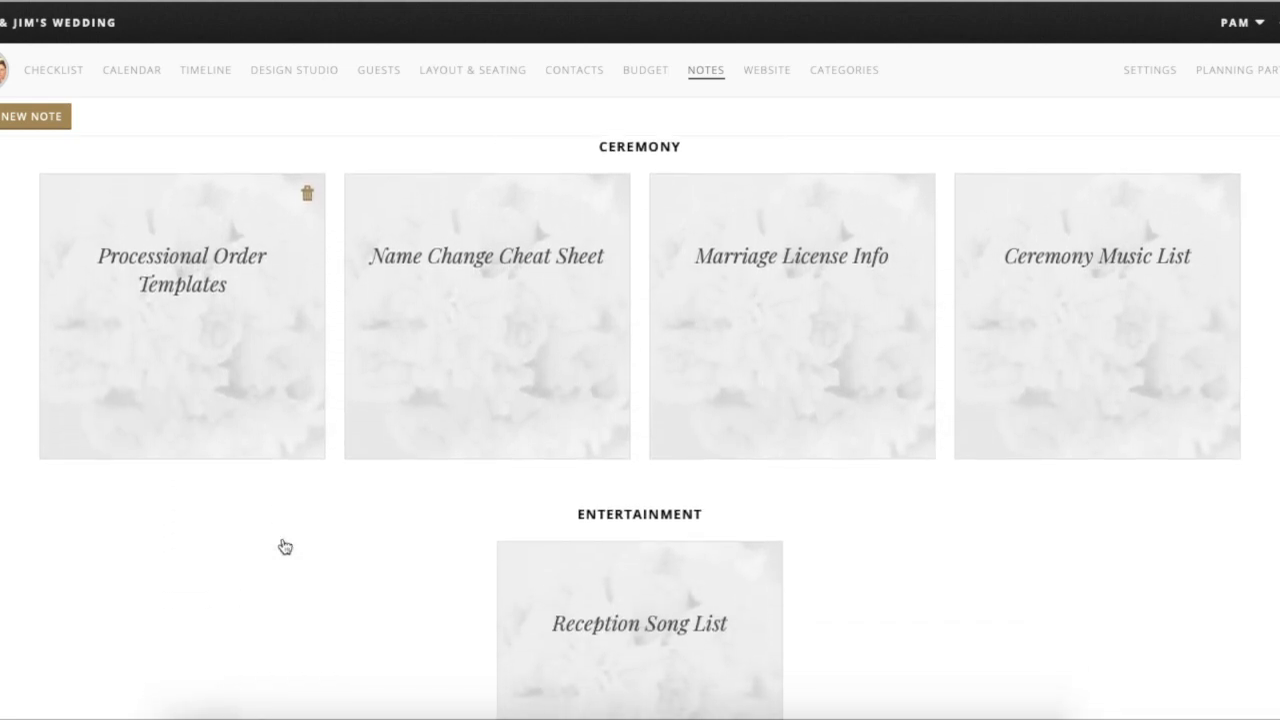
{"action": "scroll", "coordinate": [285, 546], "scroll_direction": "down", "scroll_amount": 1}
{"action": "scroll", "coordinate": [283, 545], "scroll_direction": "down", "scroll_amount": 4}
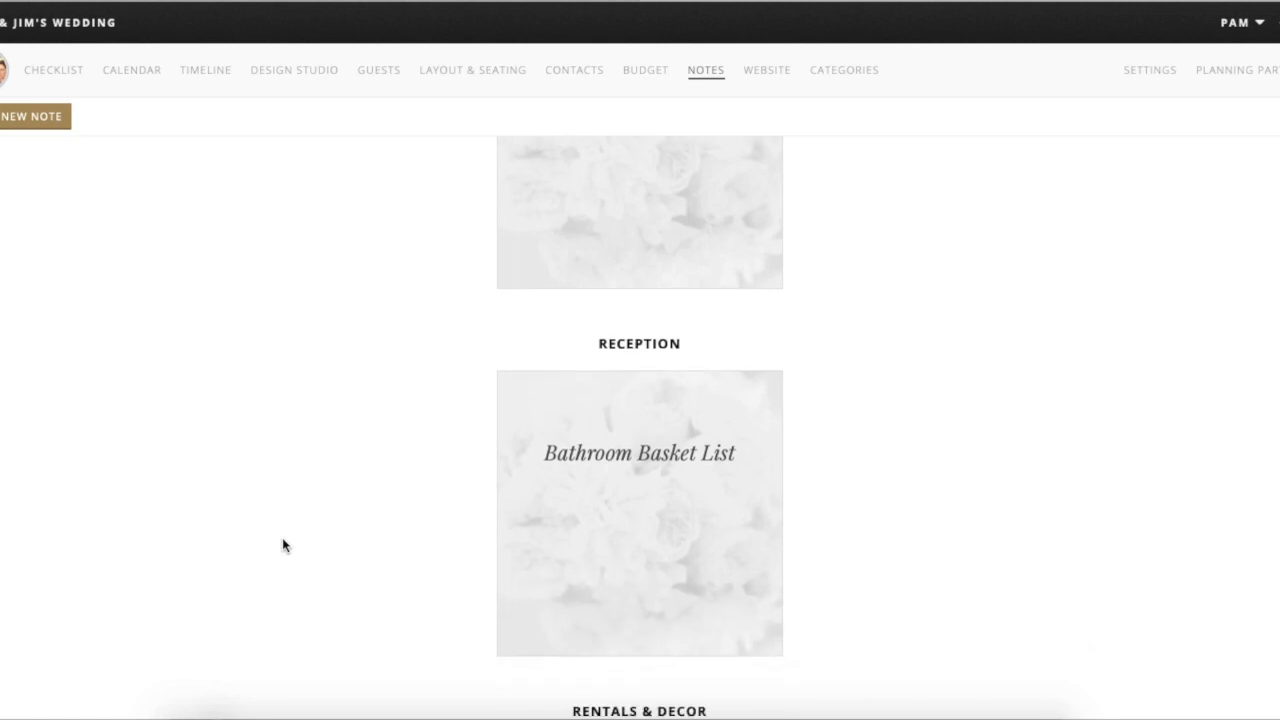
{"action": "scroll", "coordinate": [282, 545], "scroll_direction": "down", "scroll_amount": 3}
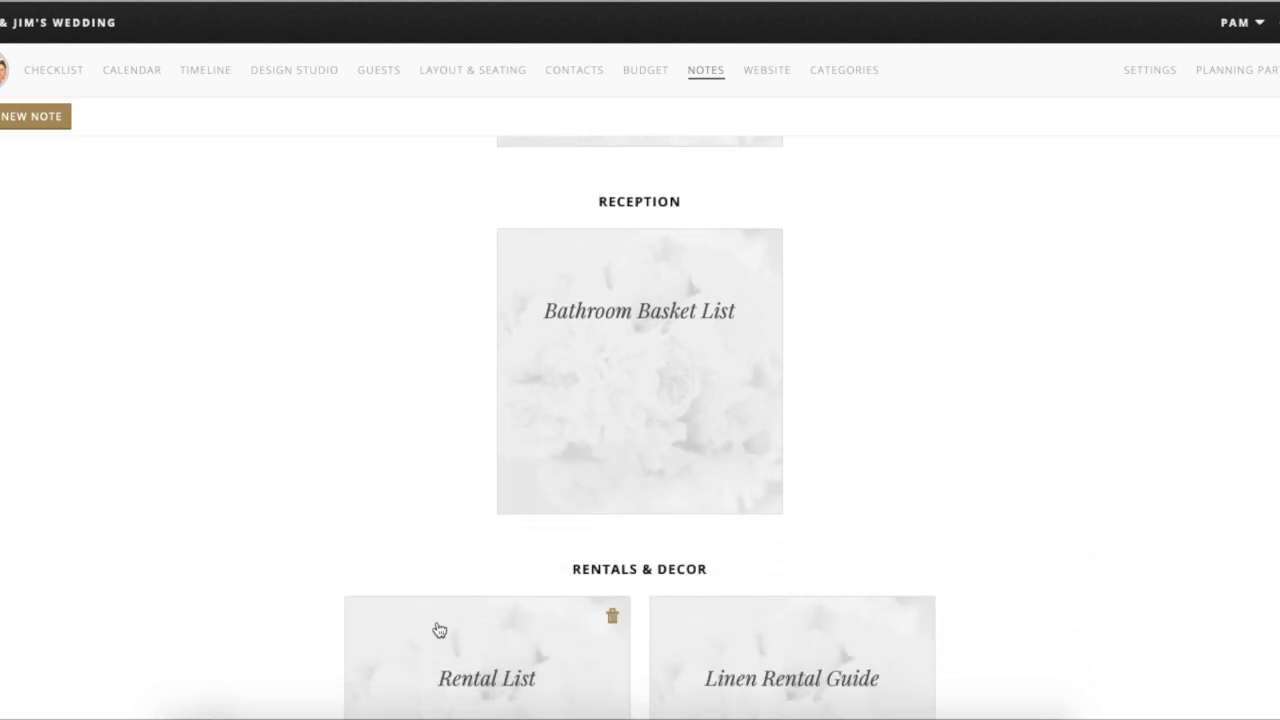
{"action": "scroll", "coordinate": [236, 504], "scroll_direction": "down", "scroll_amount": 3}
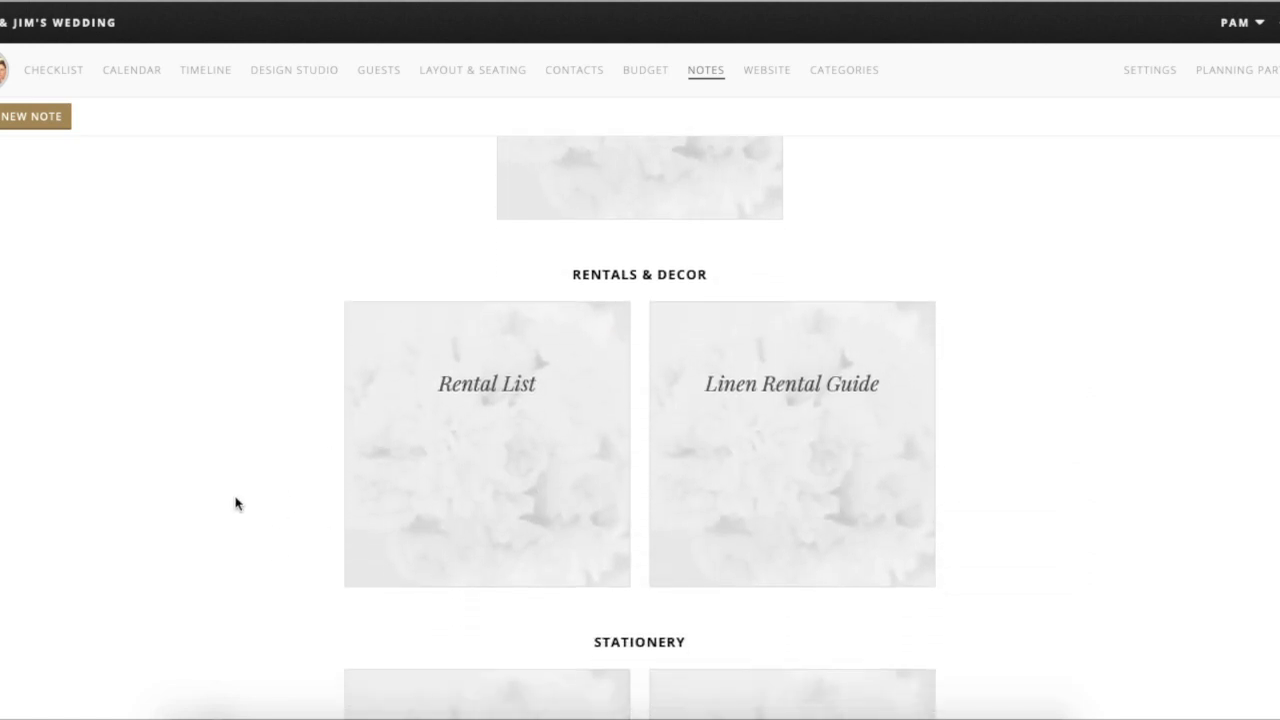
{"action": "scroll", "coordinate": [236, 504], "scroll_direction": "down", "scroll_amount": 3}
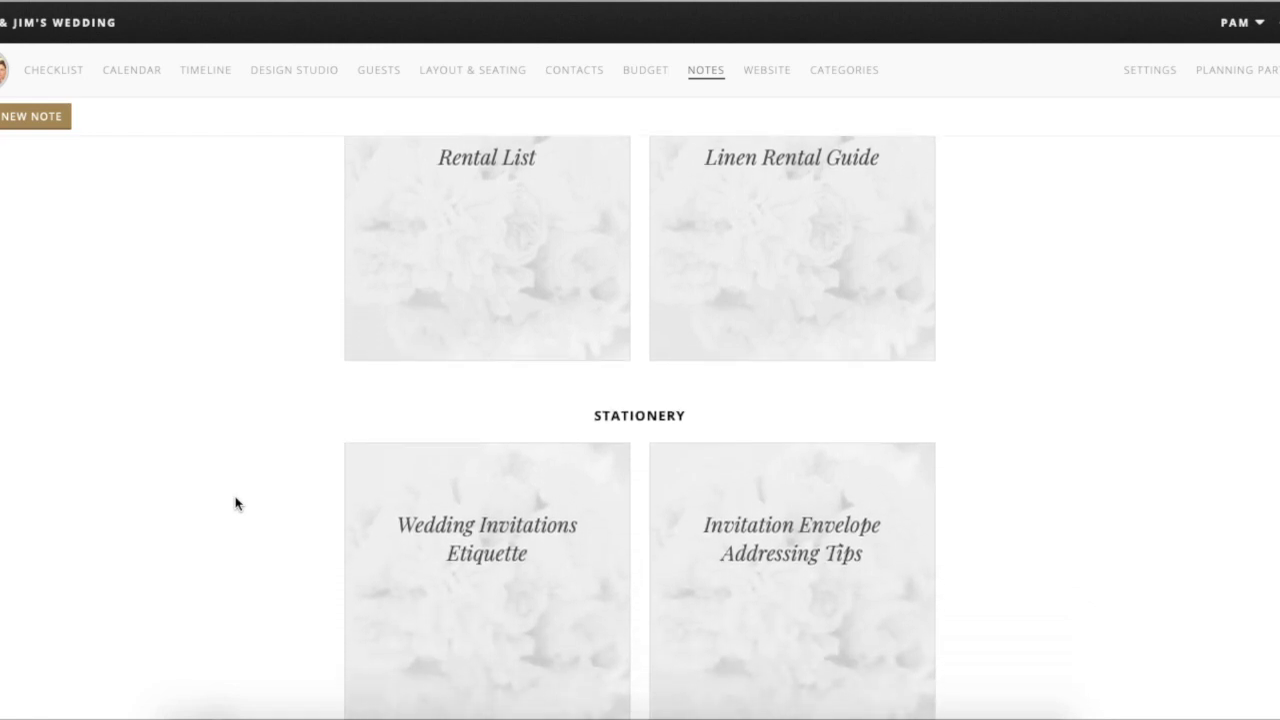
{"action": "scroll", "coordinate": [236, 504], "scroll_direction": "down", "scroll_amount": 3}
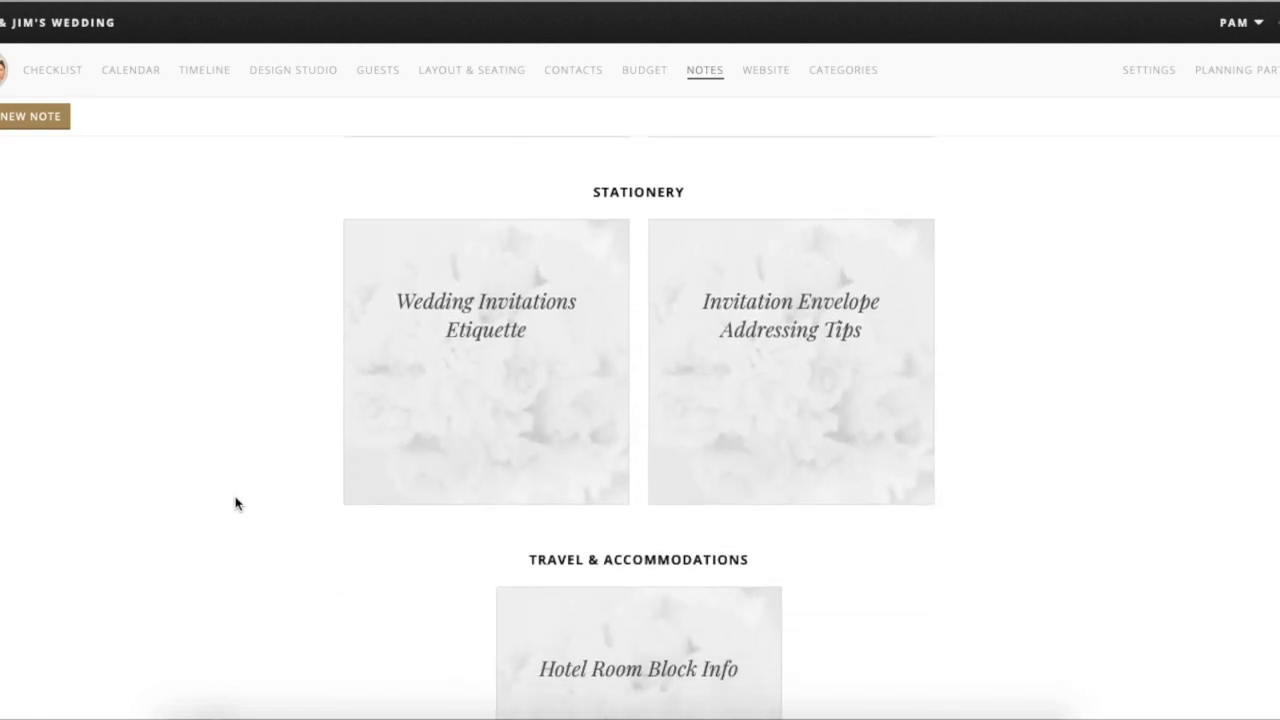
{"action": "scroll", "coordinate": [236, 504], "scroll_direction": "down", "scroll_amount": 3}
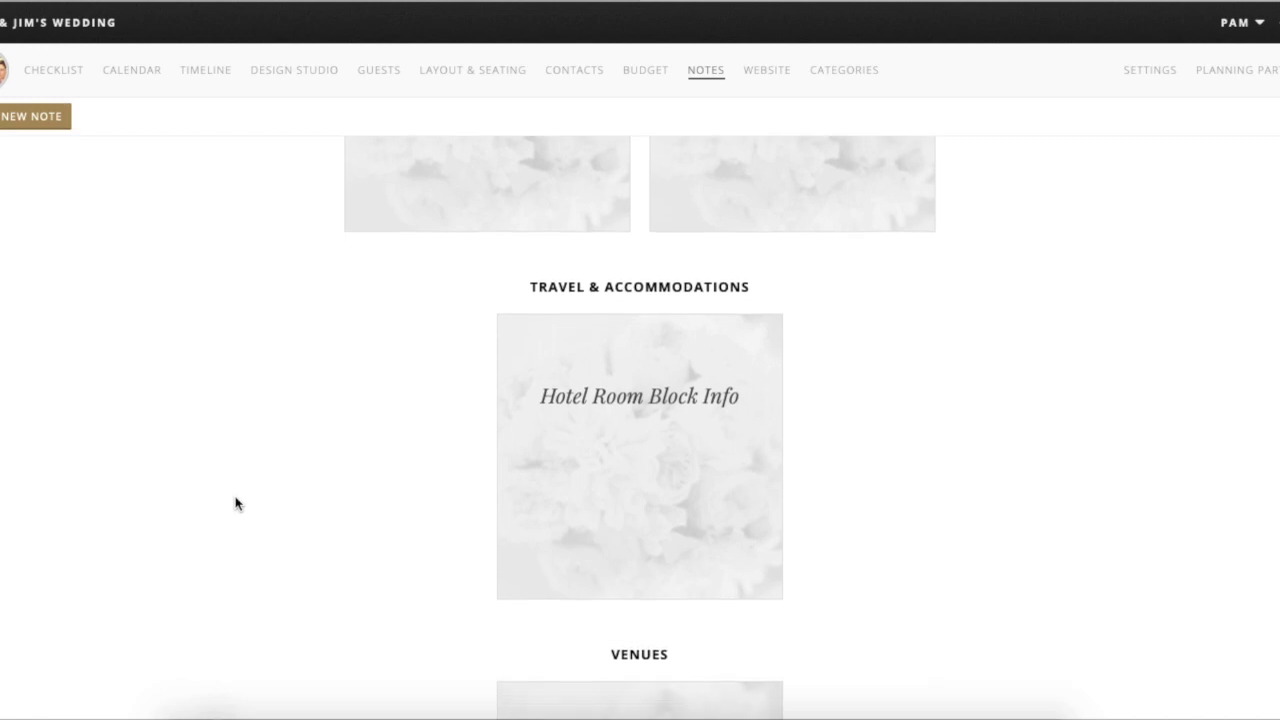
{"action": "scroll", "coordinate": [236, 504], "scroll_direction": "down", "scroll_amount": 1}
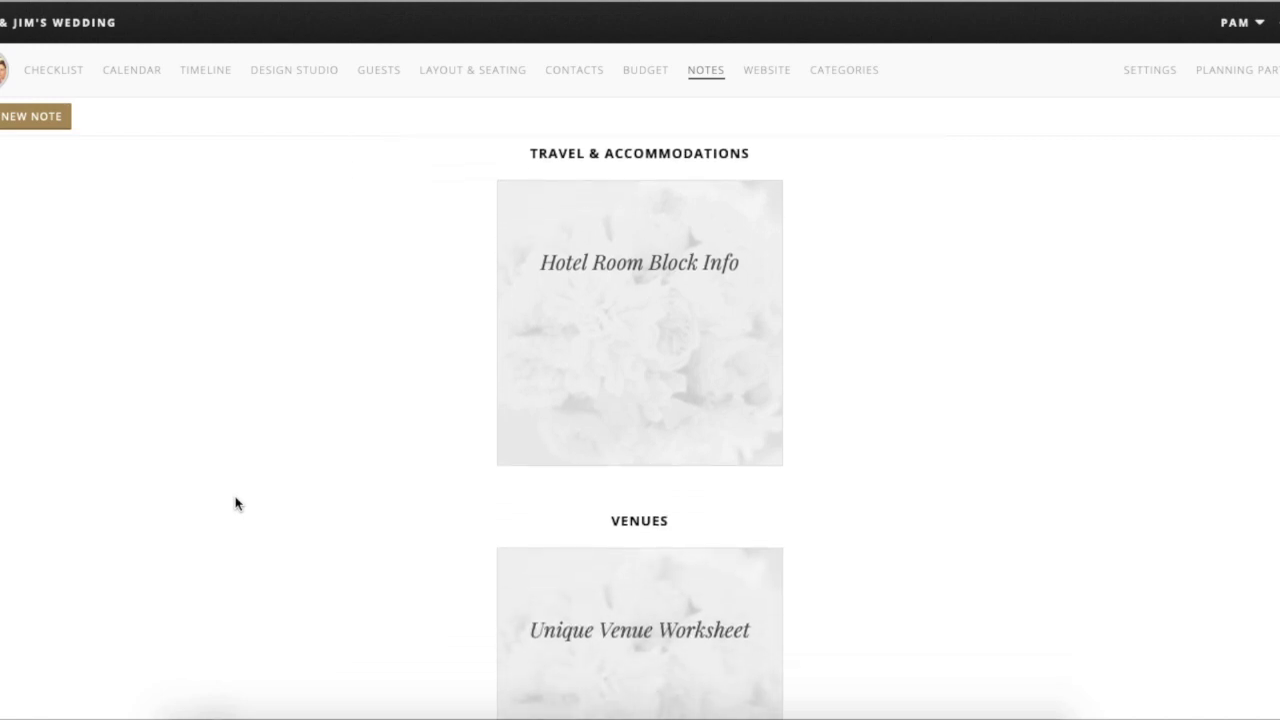
{"action": "scroll", "coordinate": [236, 504], "scroll_direction": "down", "scroll_amount": 2}
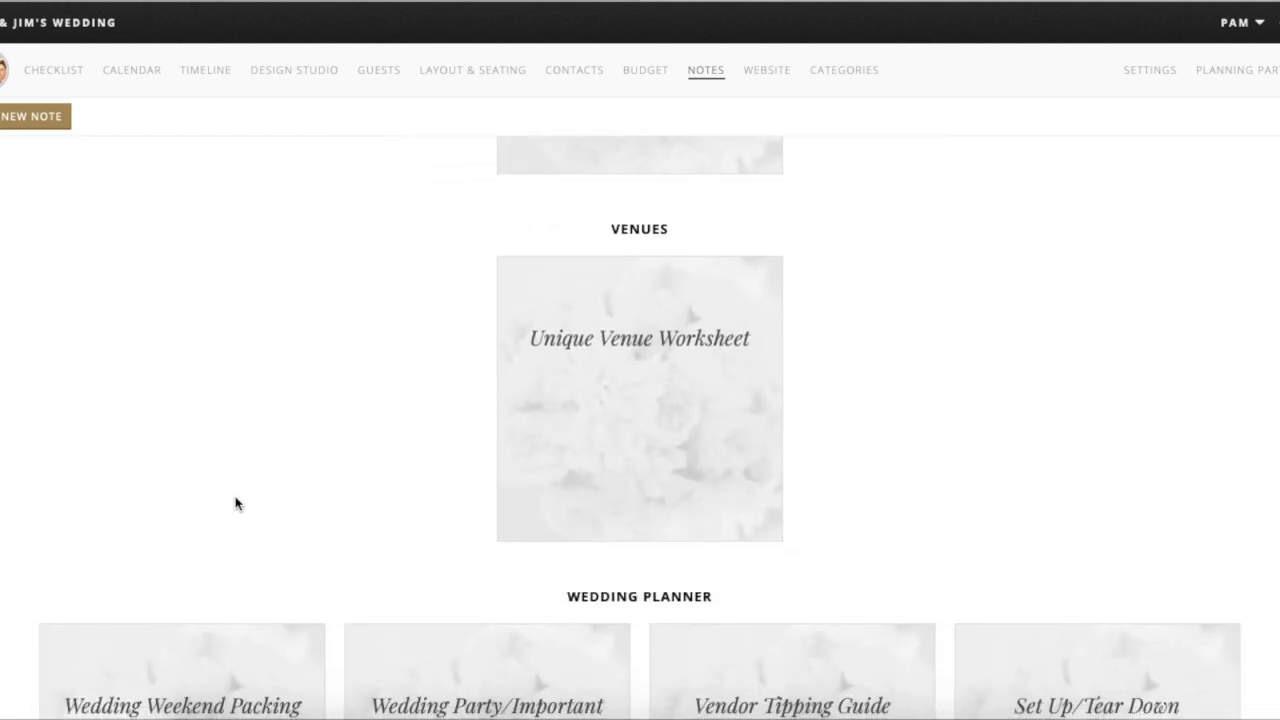
{"action": "scroll", "coordinate": [236, 504], "scroll_direction": "down", "scroll_amount": 3}
{"action": "scroll", "coordinate": [235, 500], "scroll_direction": "down", "scroll_amount": 3}
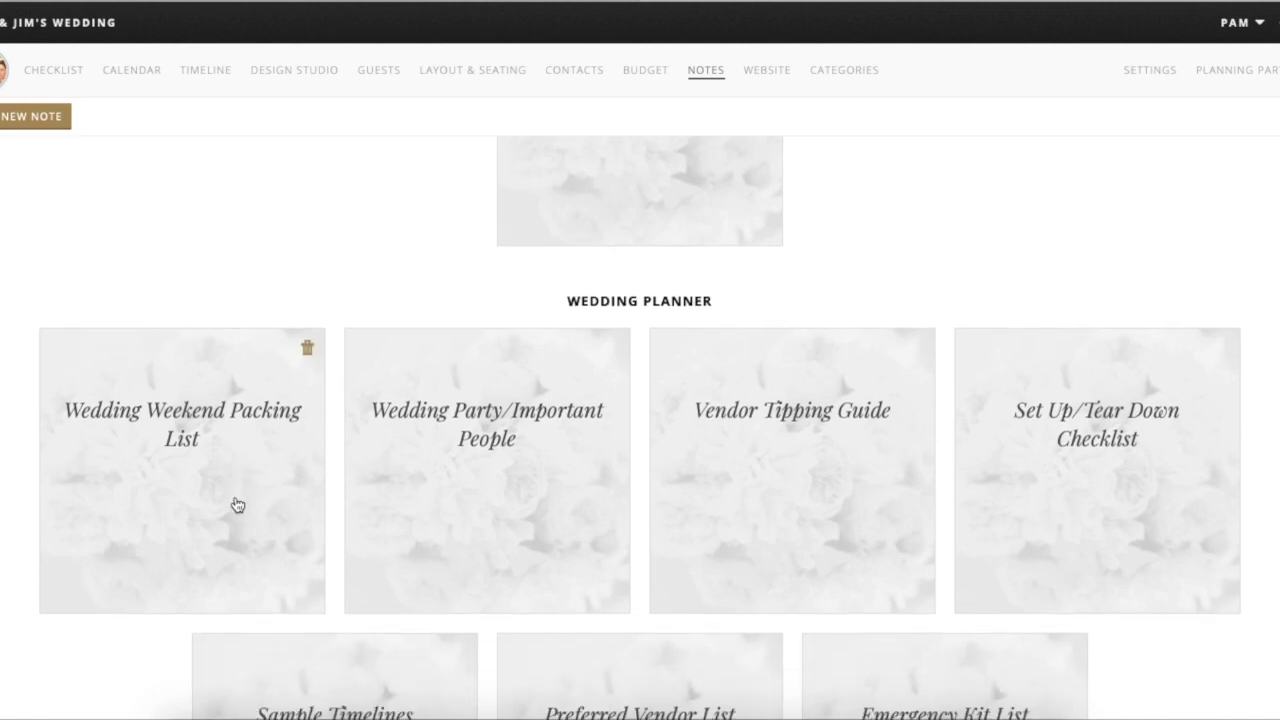
{"action": "scroll", "coordinate": [237, 505], "scroll_direction": "down", "scroll_amount": 1}
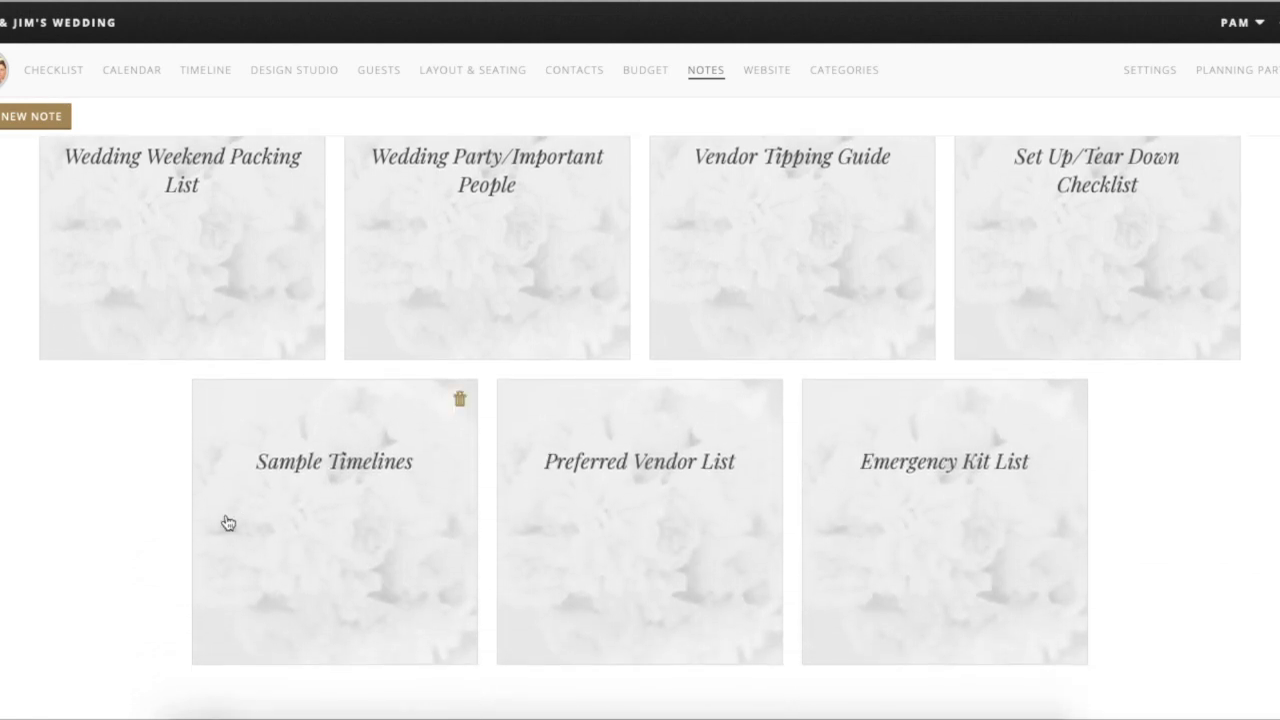
{"action": "scroll", "coordinate": [168, 488], "scroll_direction": "down", "scroll_amount": 1}
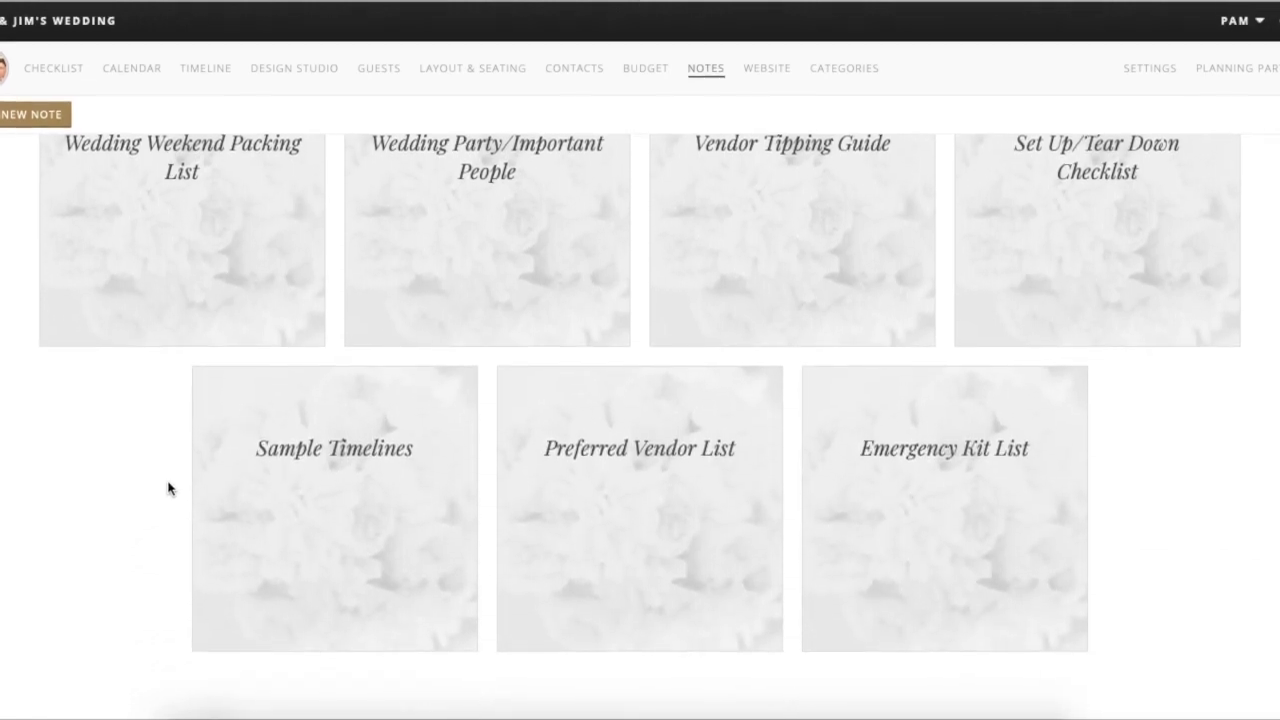
- Scroll back to the top of the Notes page and start a new blank note
{"action": "scroll", "coordinate": [168, 488], "scroll_direction": "up", "scroll_amount": 1}
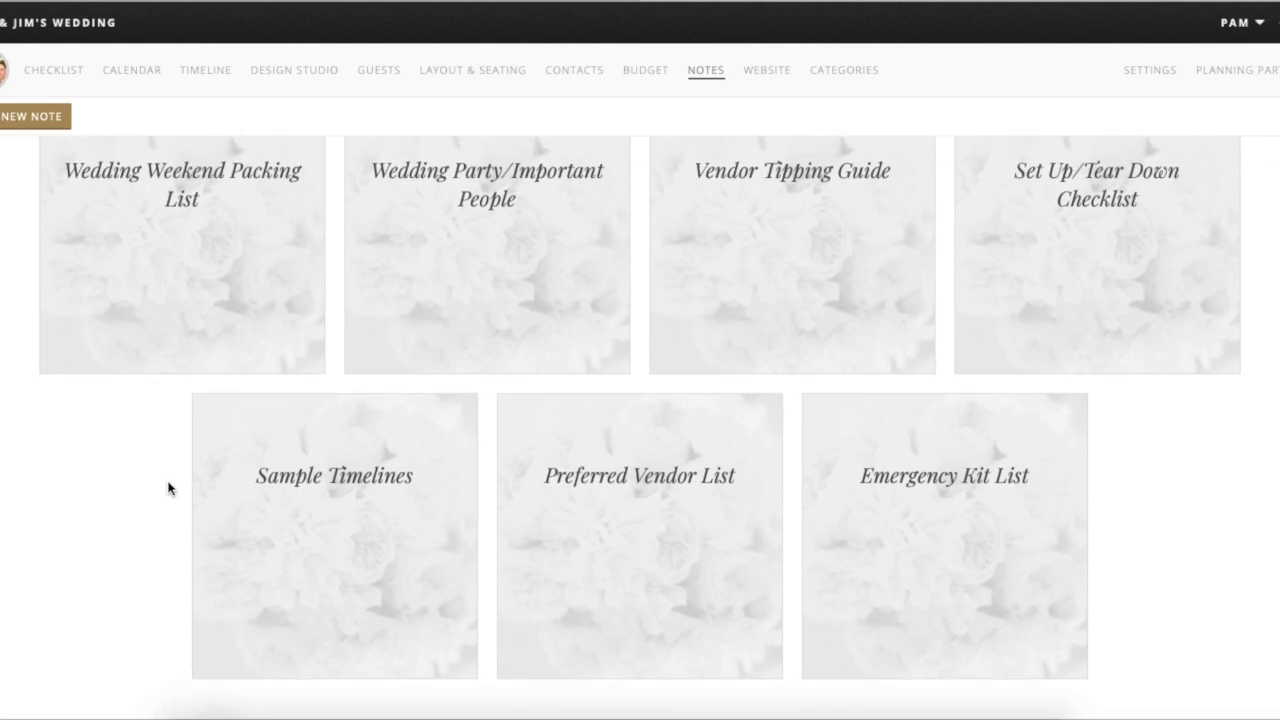
{"action": "scroll", "coordinate": [168, 488], "scroll_direction": "up", "scroll_amount": 4}
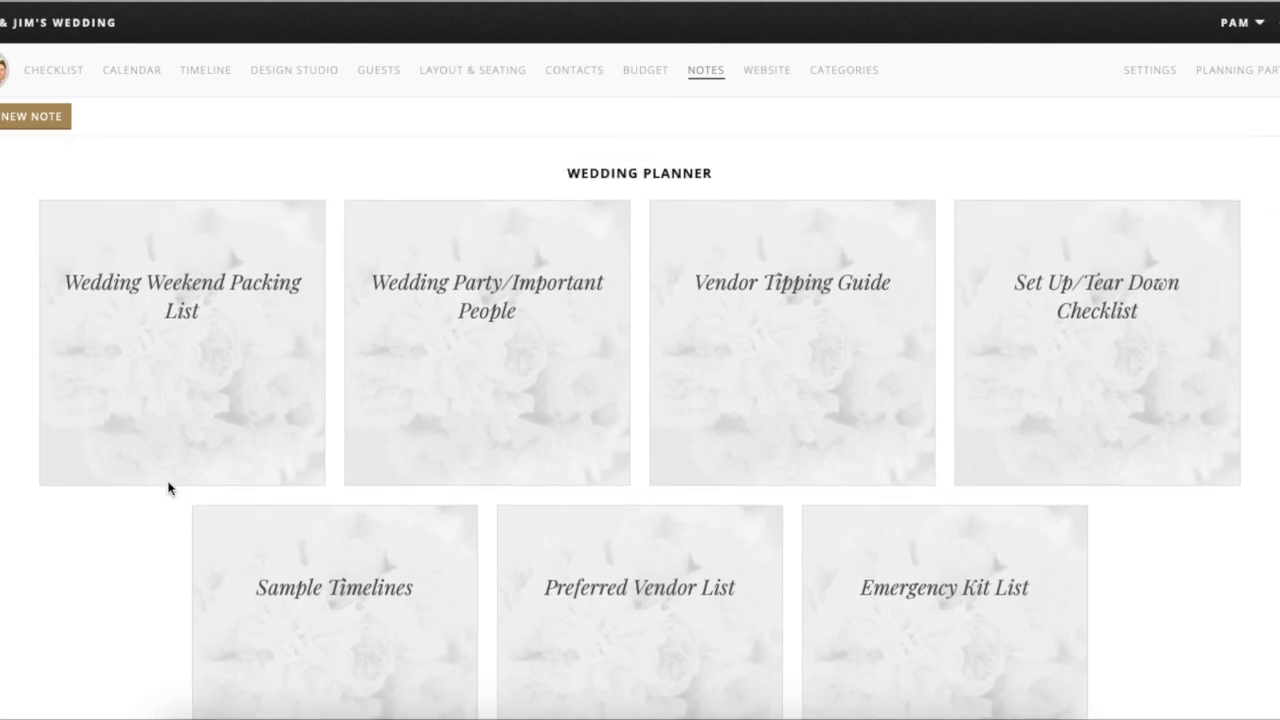
{"action": "scroll", "coordinate": [168, 488], "scroll_direction": "up", "scroll_amount": 5}
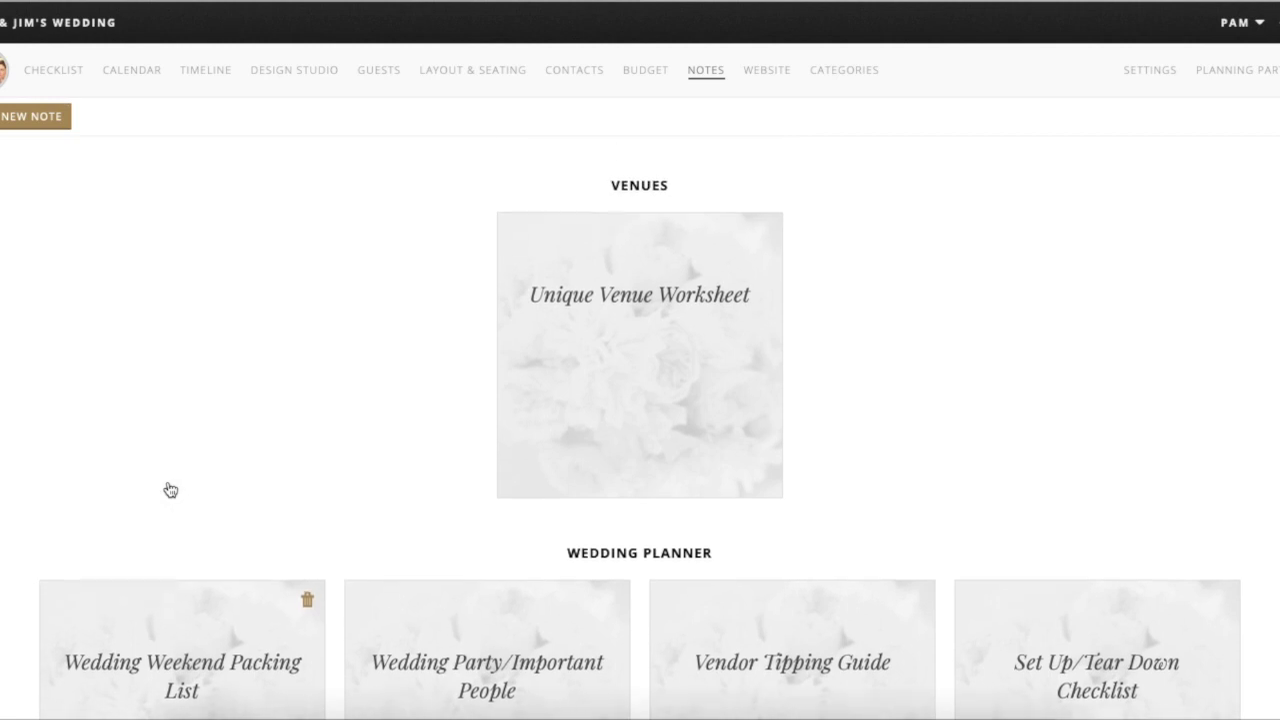
{"action": "scroll", "coordinate": [168, 488], "scroll_direction": "up", "scroll_amount": 6}
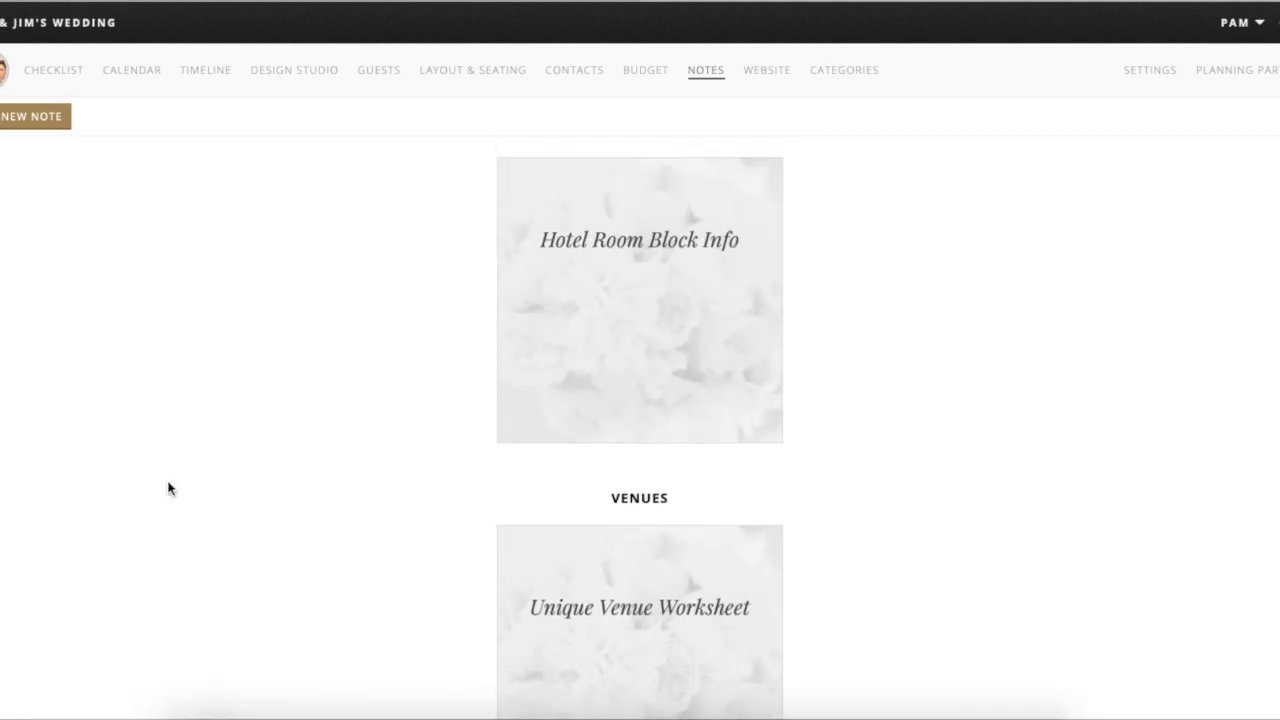
{"action": "scroll", "coordinate": [168, 488], "scroll_direction": "up", "scroll_amount": 2}
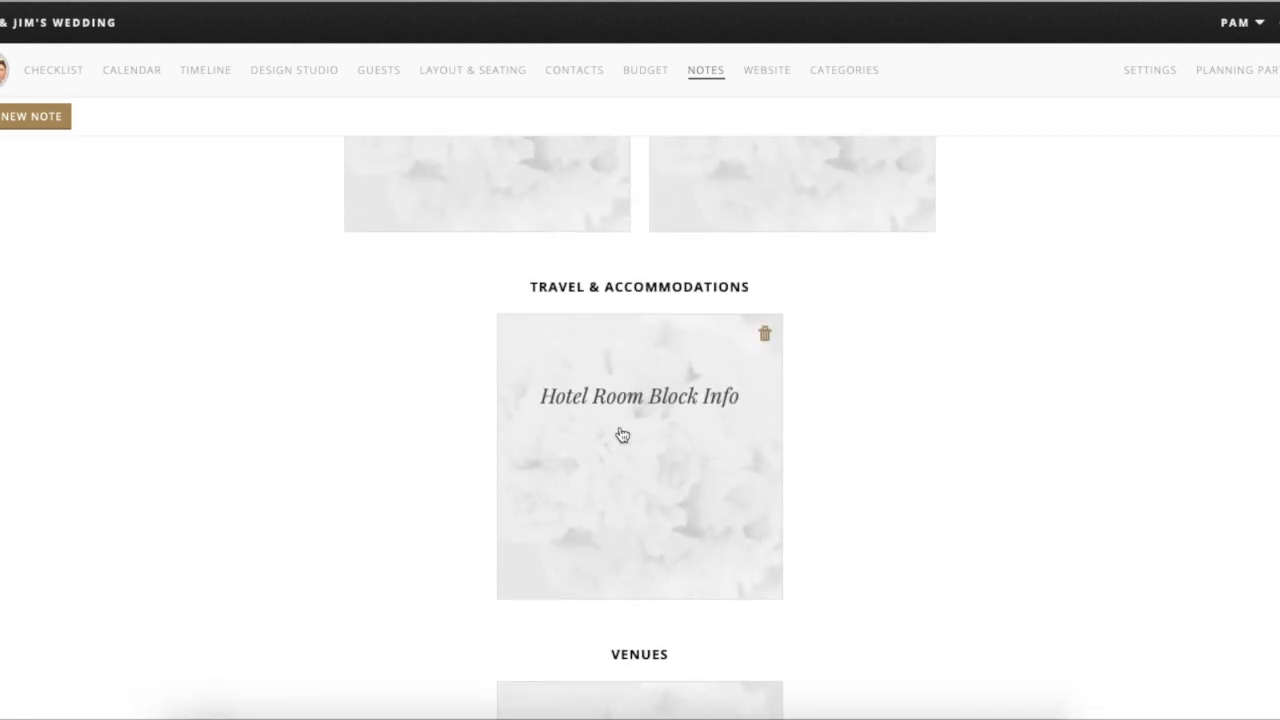
{"action": "scroll", "coordinate": [423, 395], "scroll_direction": "up", "scroll_amount": 10}
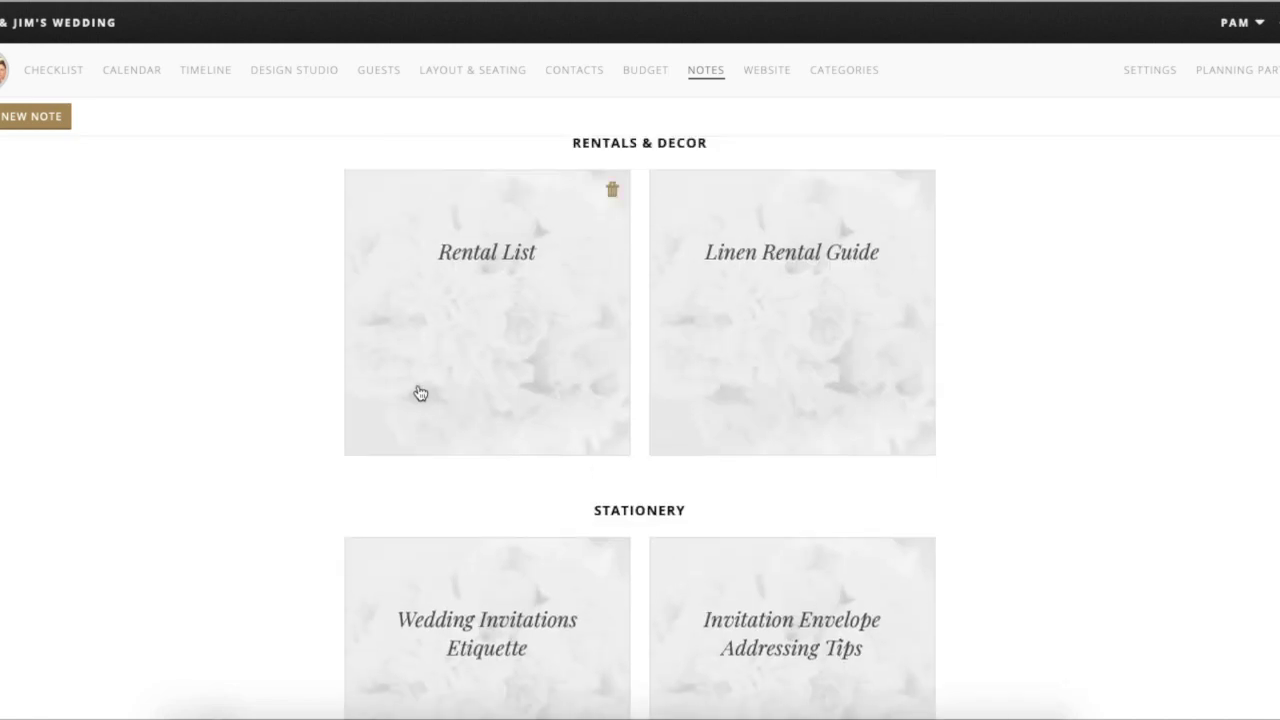
{"action": "scroll", "coordinate": [283, 362], "scroll_direction": "up", "scroll_amount": 1}
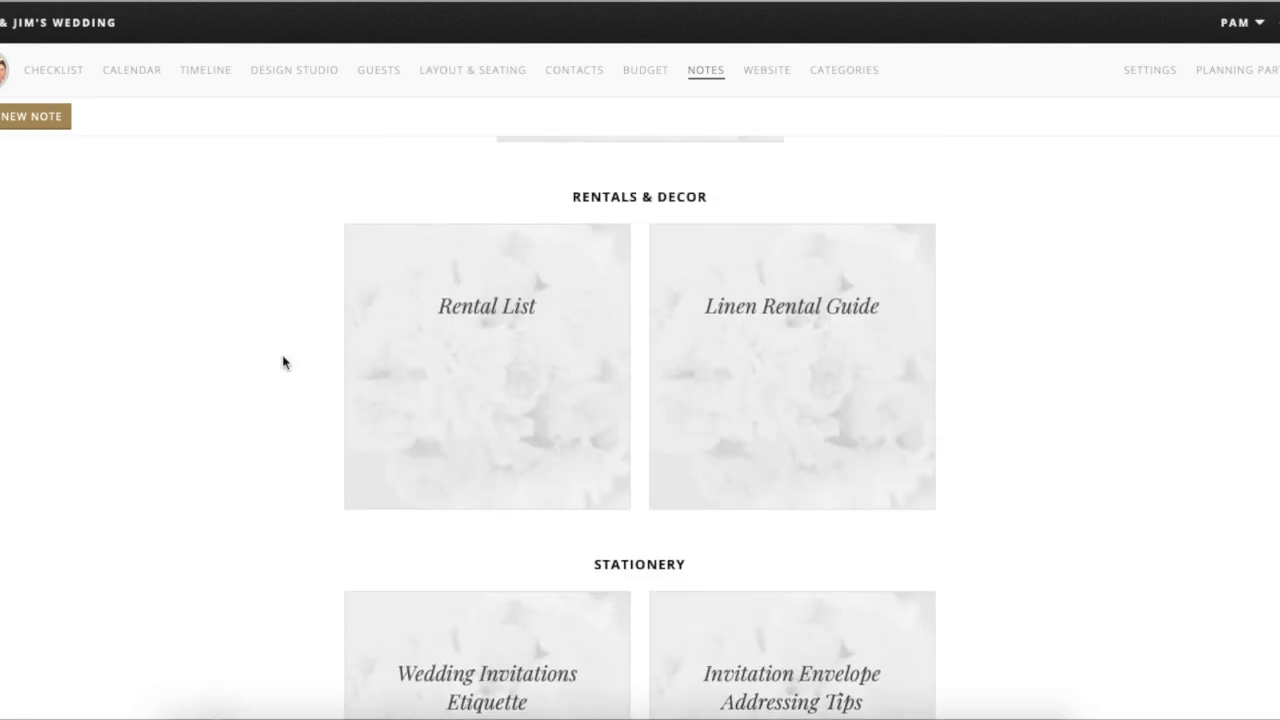
{"action": "scroll", "coordinate": [283, 362], "scroll_direction": "up", "scroll_amount": 5}
{"action": "scroll", "coordinate": [283, 362], "scroll_direction": "up", "scroll_amount": 5}
{"action": "mouse_move", "coordinate": [571, 309]}
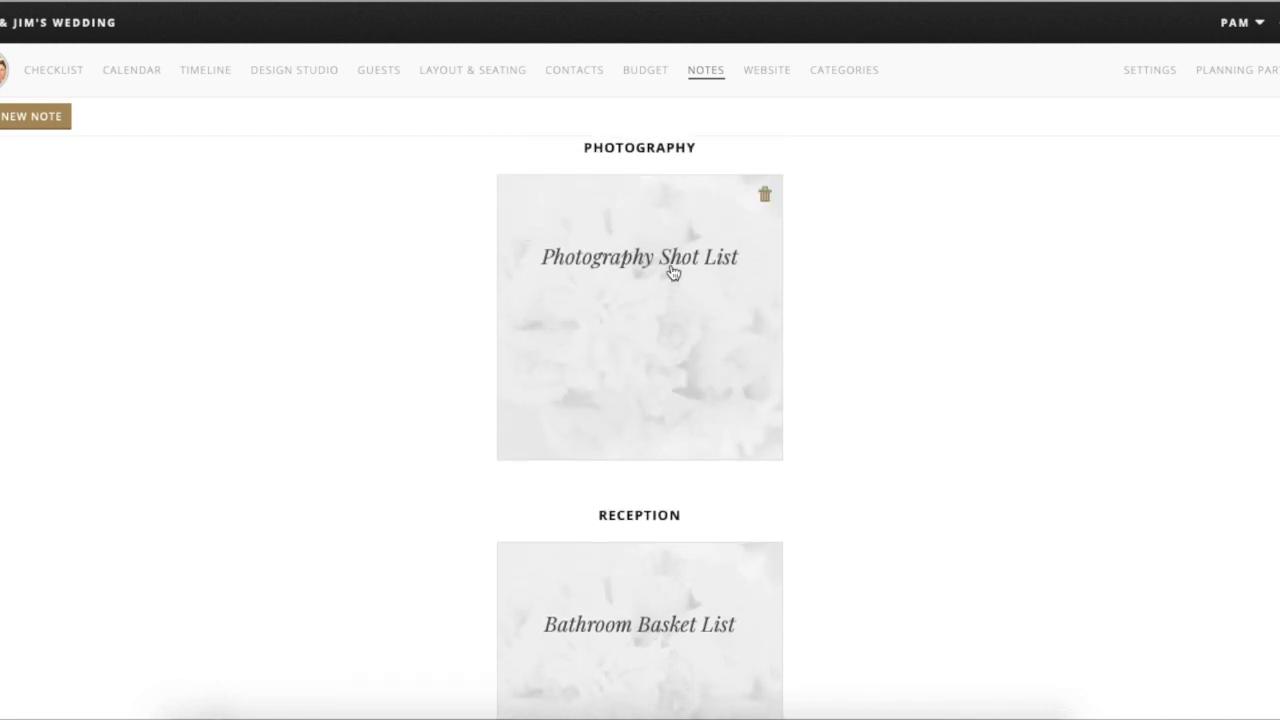
{"action": "scroll", "coordinate": [522, 255], "scroll_direction": "up", "scroll_amount": 1}
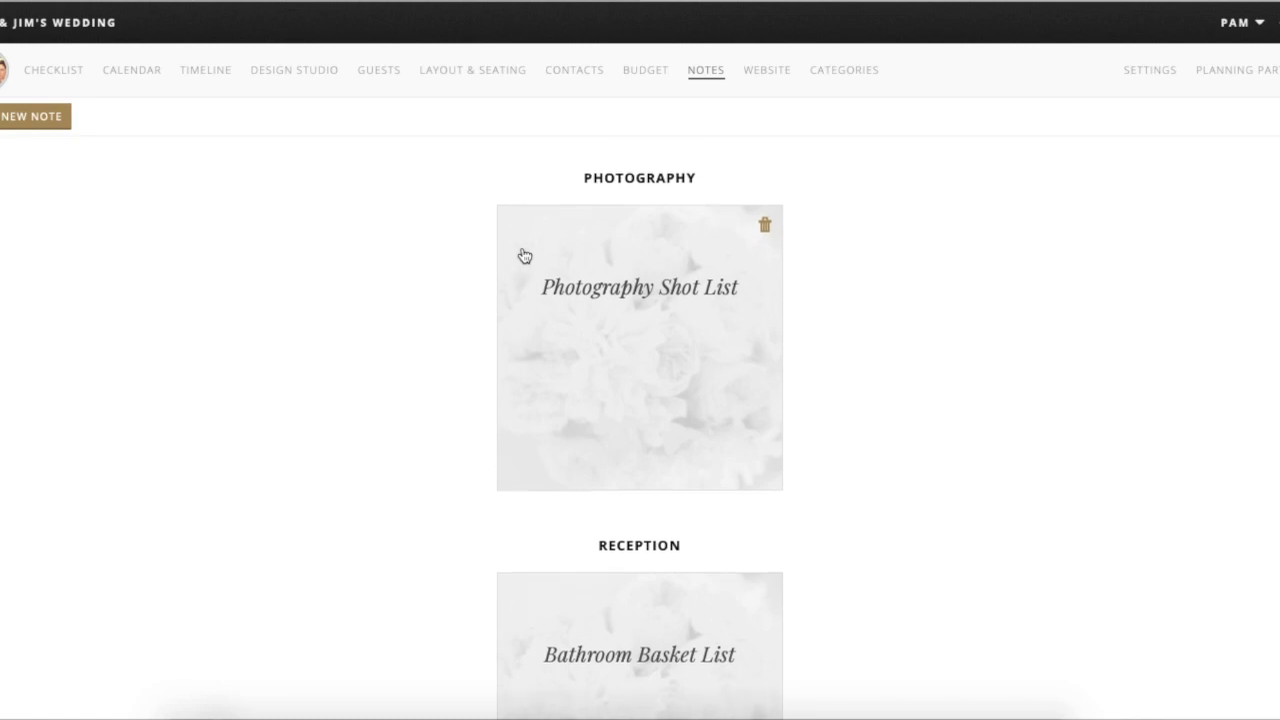
{"action": "scroll", "coordinate": [522, 255], "scroll_direction": "up", "scroll_amount": 12}
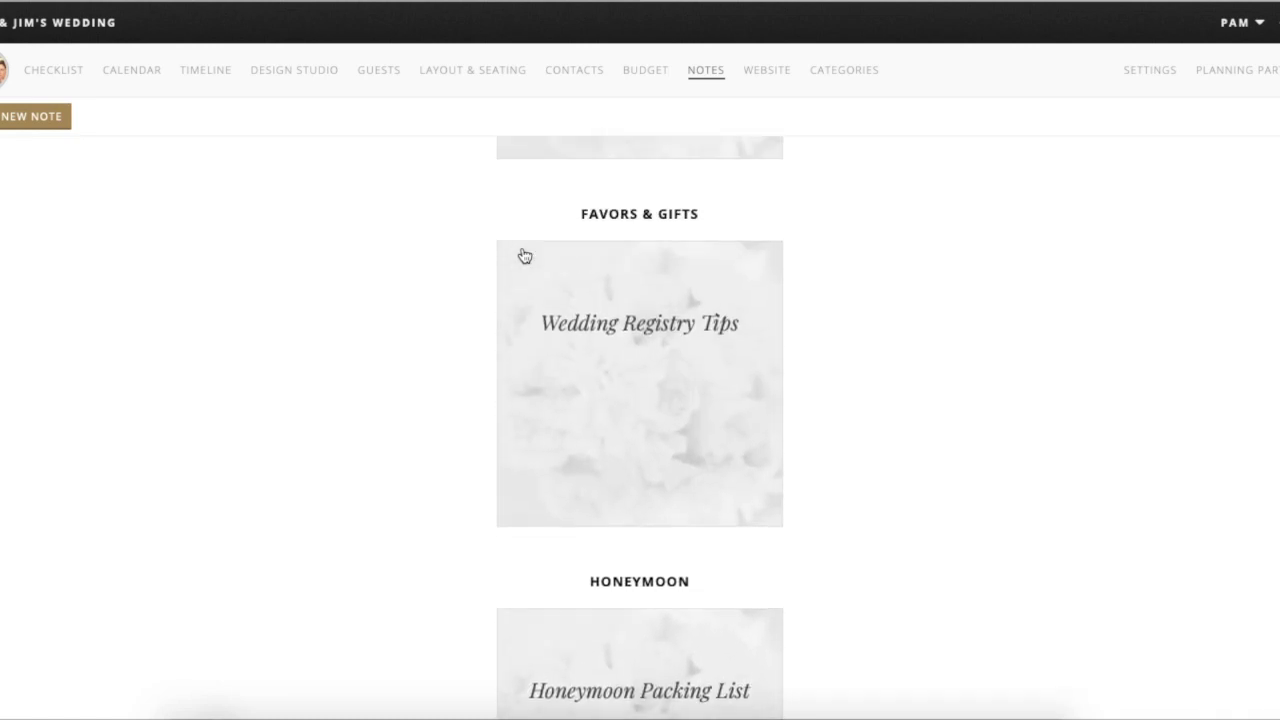
{"action": "scroll", "coordinate": [524, 256], "scroll_direction": "up", "scroll_amount": 15}
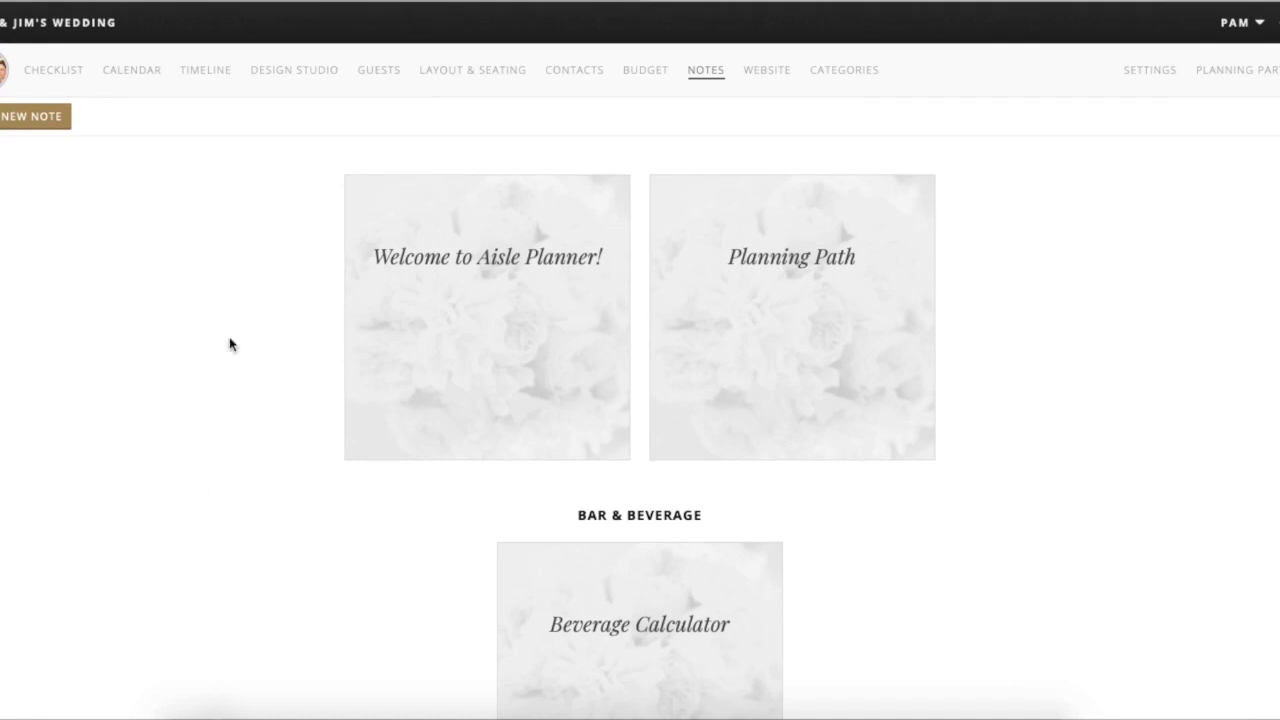
{"action": "left_click", "coordinate": [26, 118]}
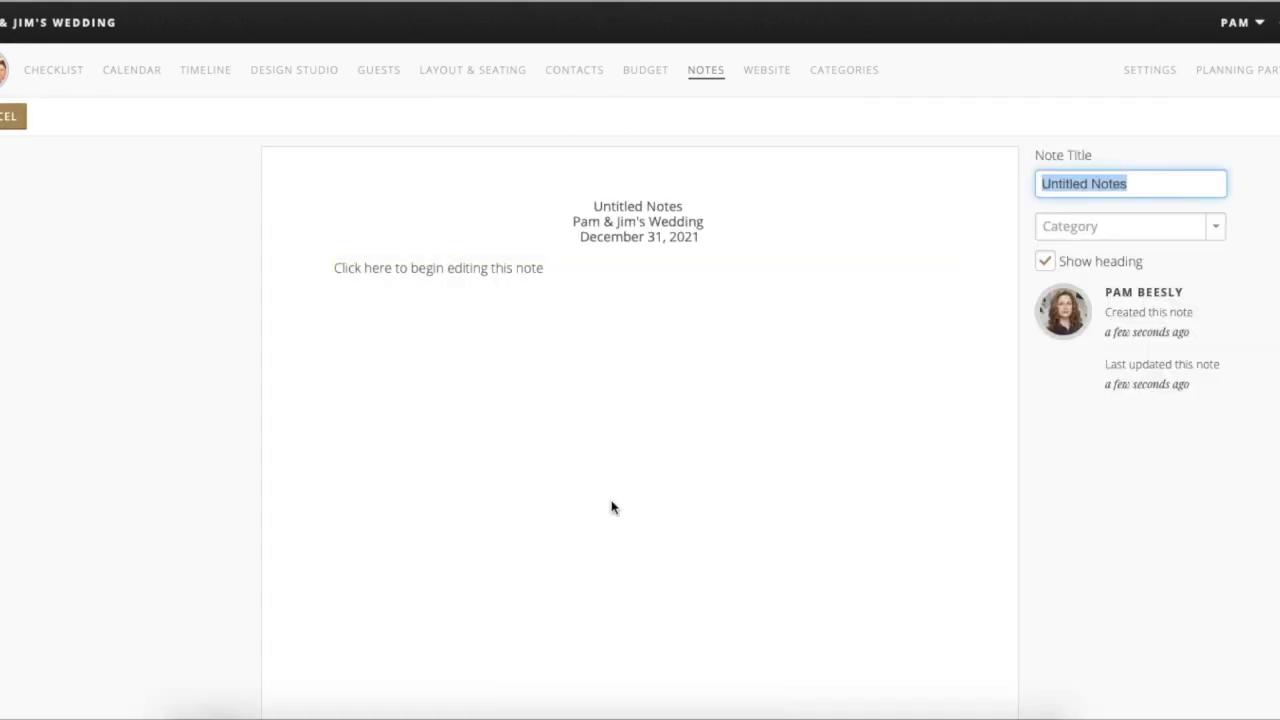
{"action": "left_click", "coordinate": [1136, 226]}
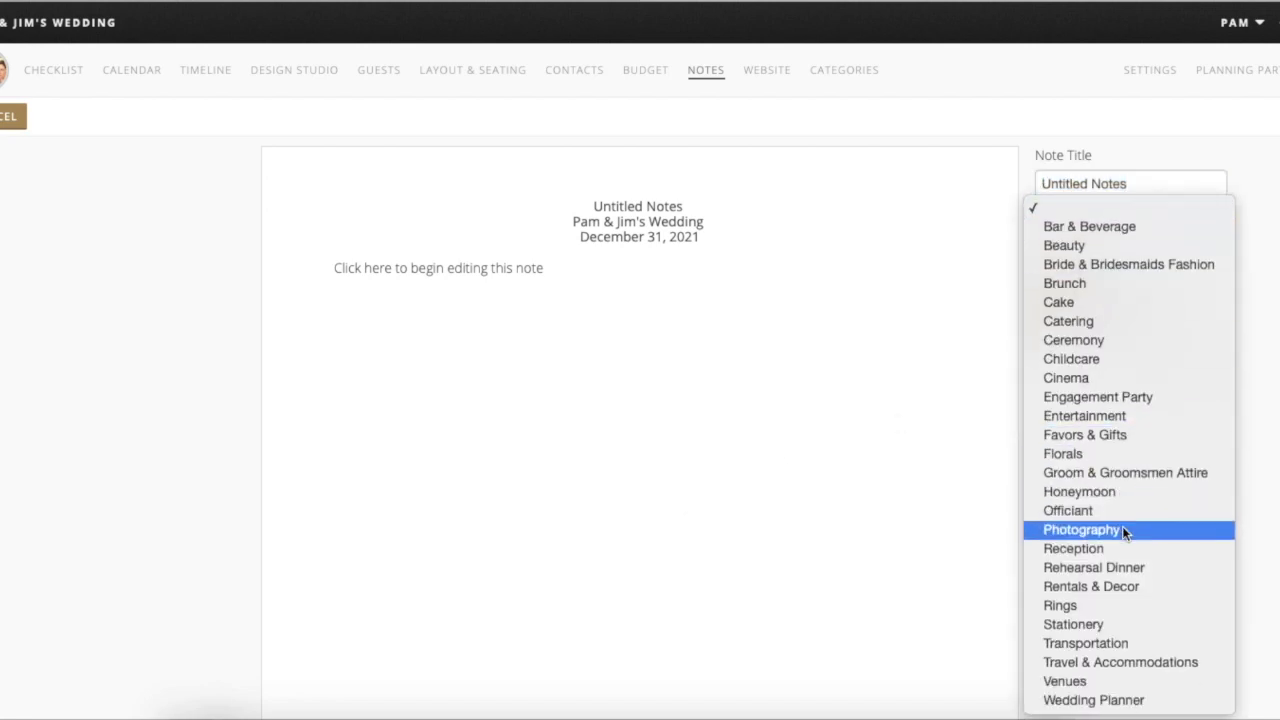
{"action": "left_click", "coordinate": [665, 395]}
{"action": "left_click", "coordinate": [560, 338]}
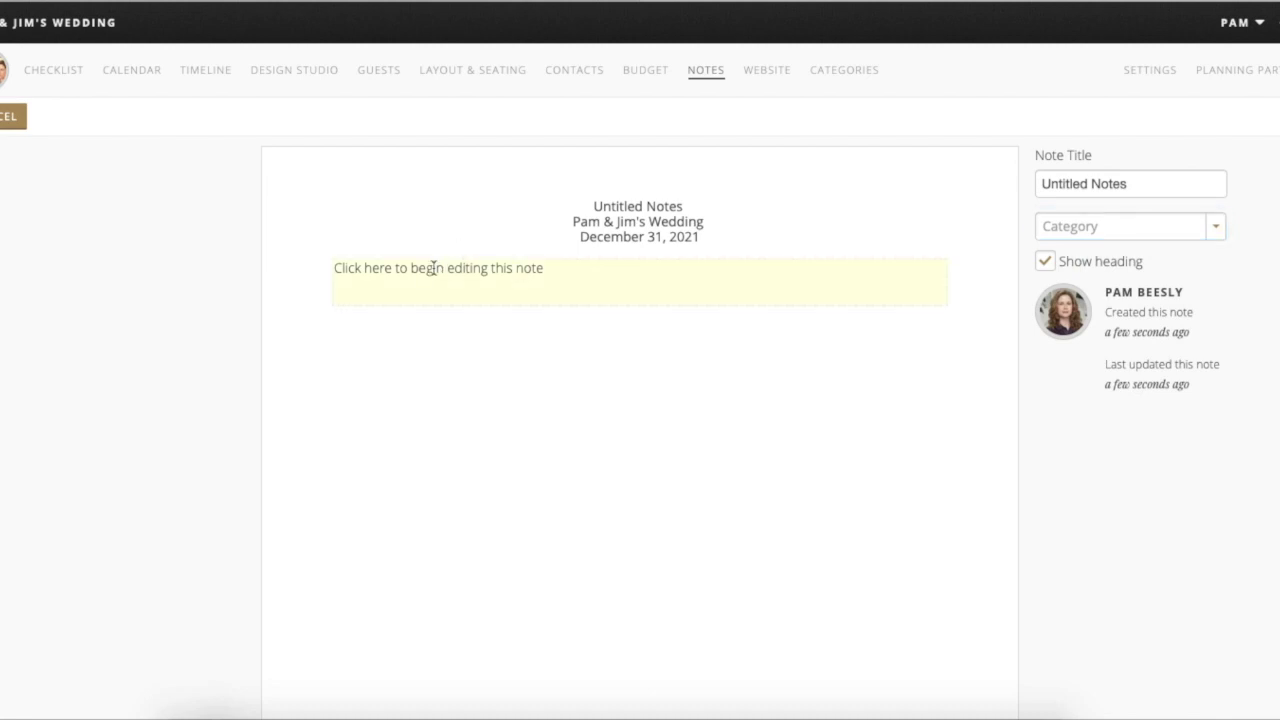
{"action": "left_click", "coordinate": [433, 267]}
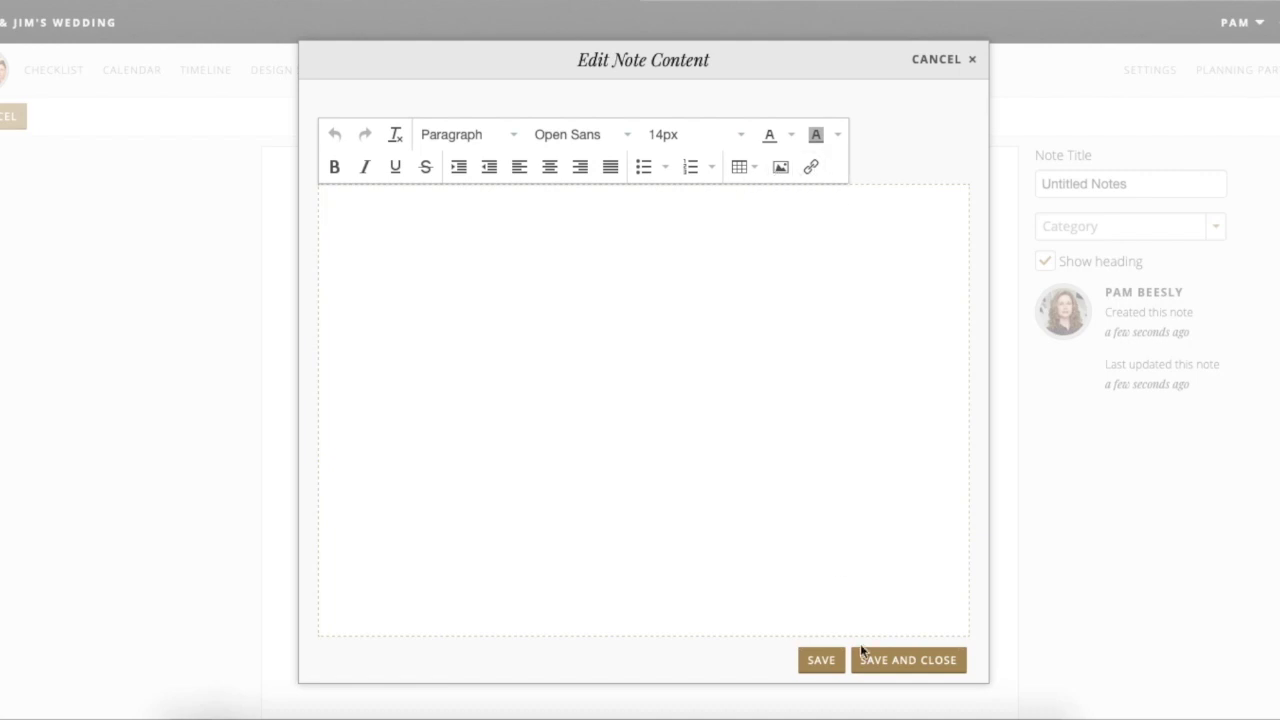
{"action": "left_click", "coordinate": [894, 667]}
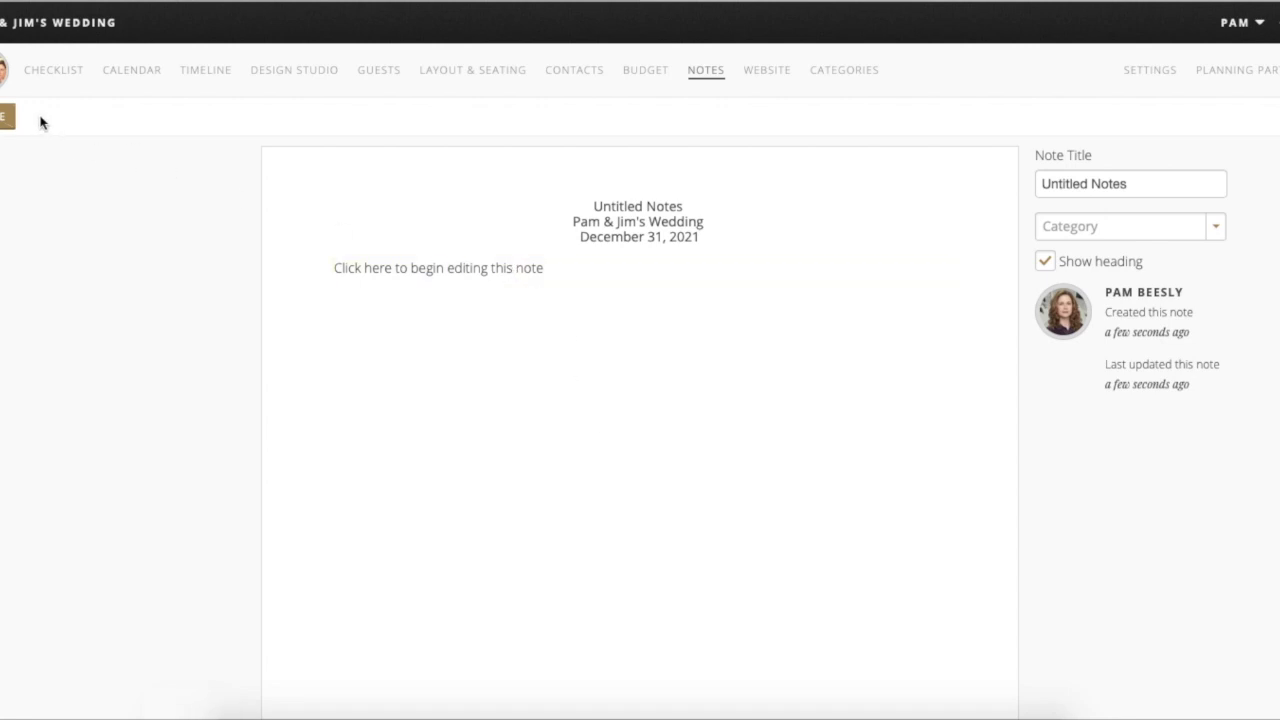
- Return to the Notes grid, browse the note cards, then go to the Website section
{"action": "left_click", "coordinate": [8, 126]}
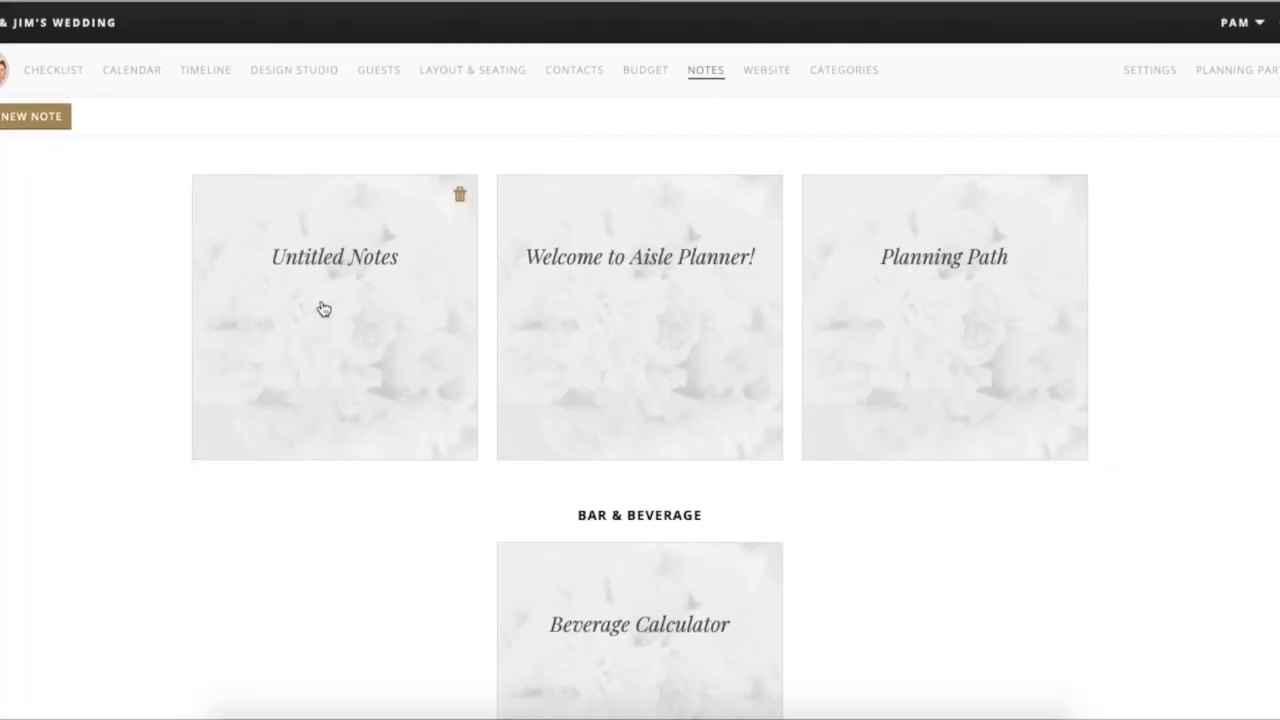
{"action": "scroll", "coordinate": [336, 323], "scroll_direction": "down", "scroll_amount": 1}
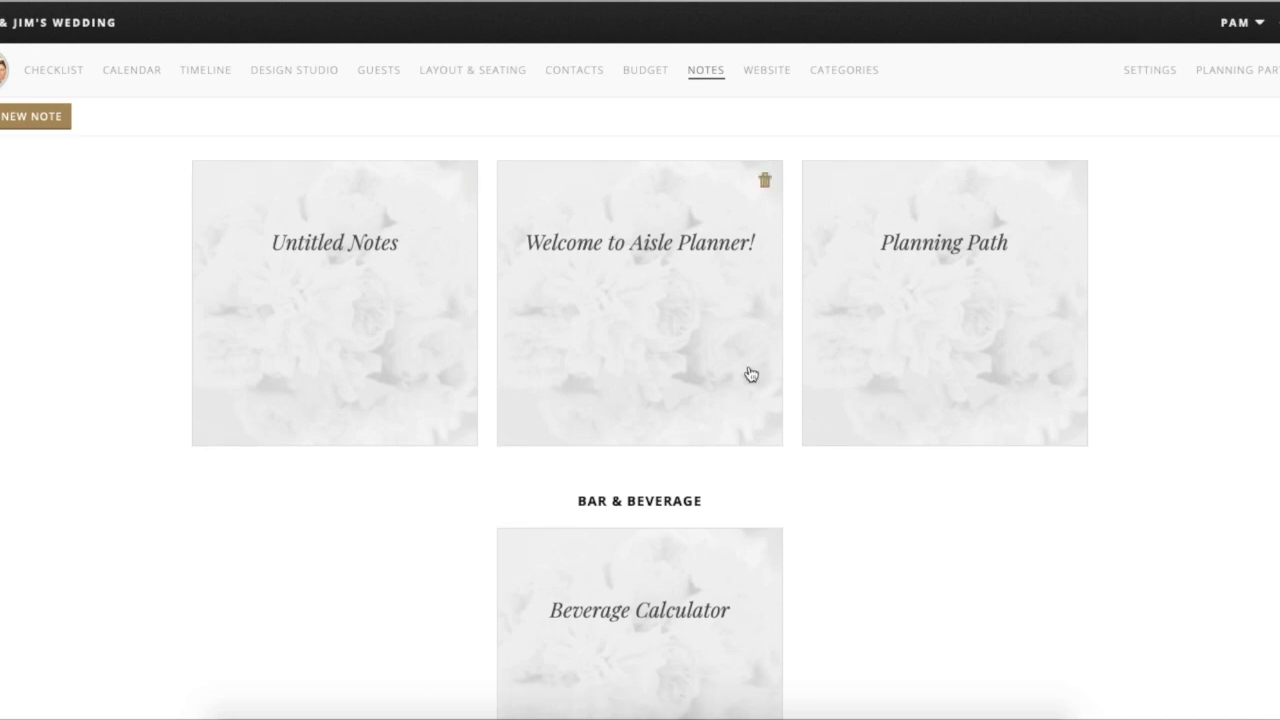
{"action": "scroll", "coordinate": [958, 542], "scroll_direction": "down", "scroll_amount": 1}
{"action": "scroll", "coordinate": [958, 542], "scroll_direction": "down", "scroll_amount": 2}
{"action": "scroll", "coordinate": [958, 540], "scroll_direction": "up", "scroll_amount": 3}
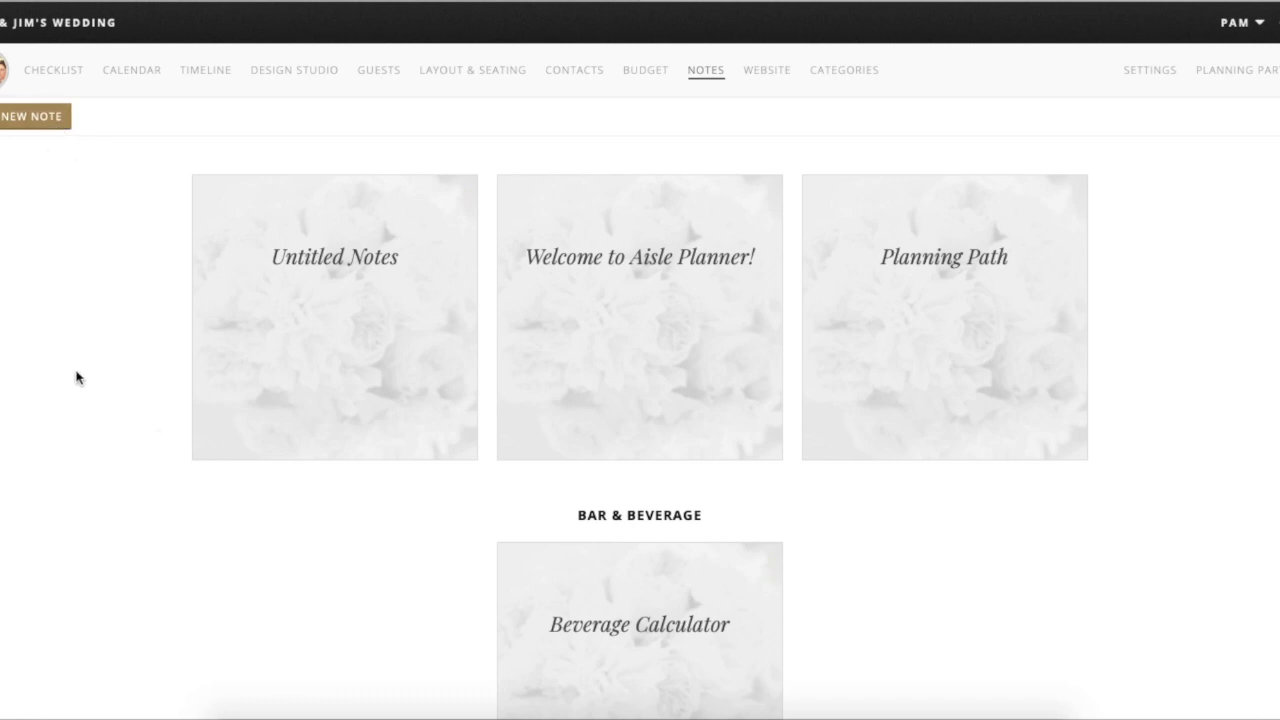
{"action": "scroll", "coordinate": [77, 377], "scroll_direction": "down", "scroll_amount": 5}
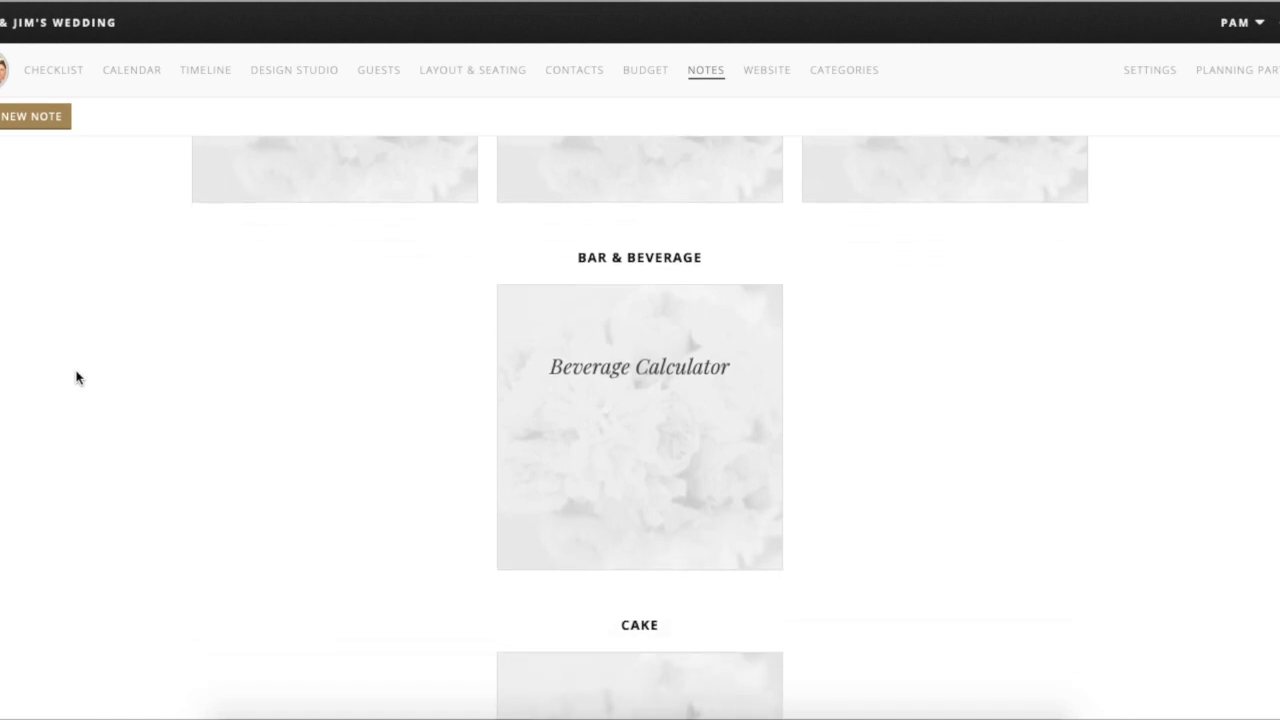
{"action": "scroll", "coordinate": [77, 377], "scroll_direction": "up", "scroll_amount": 6}
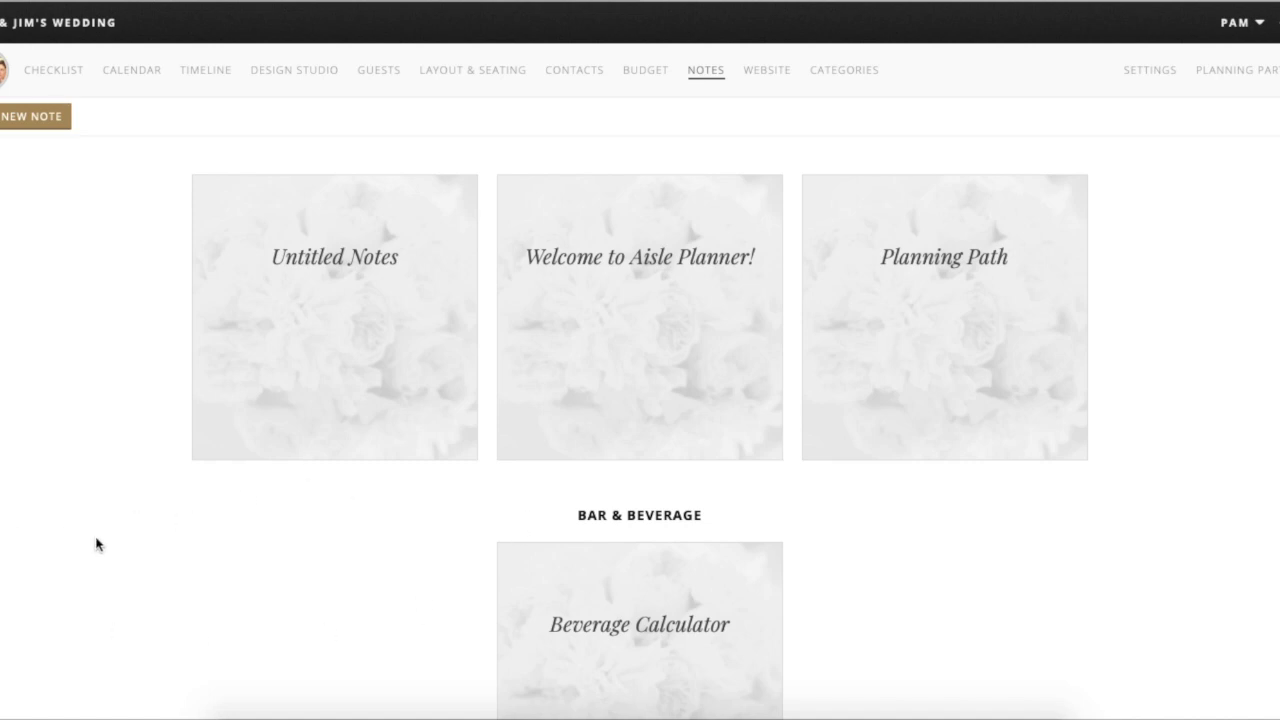
{"action": "left_click", "coordinate": [767, 70]}
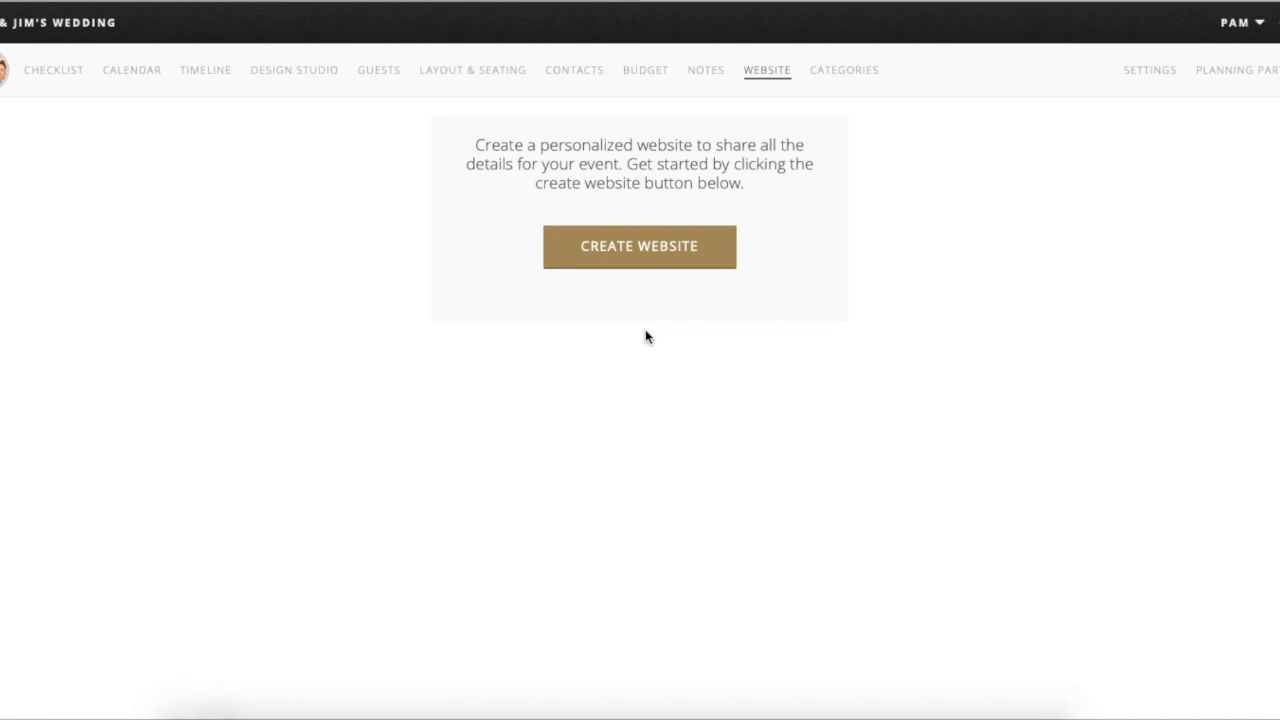
- Create the wedding website from the Website page
{"action": "left_click", "coordinate": [646, 262]}
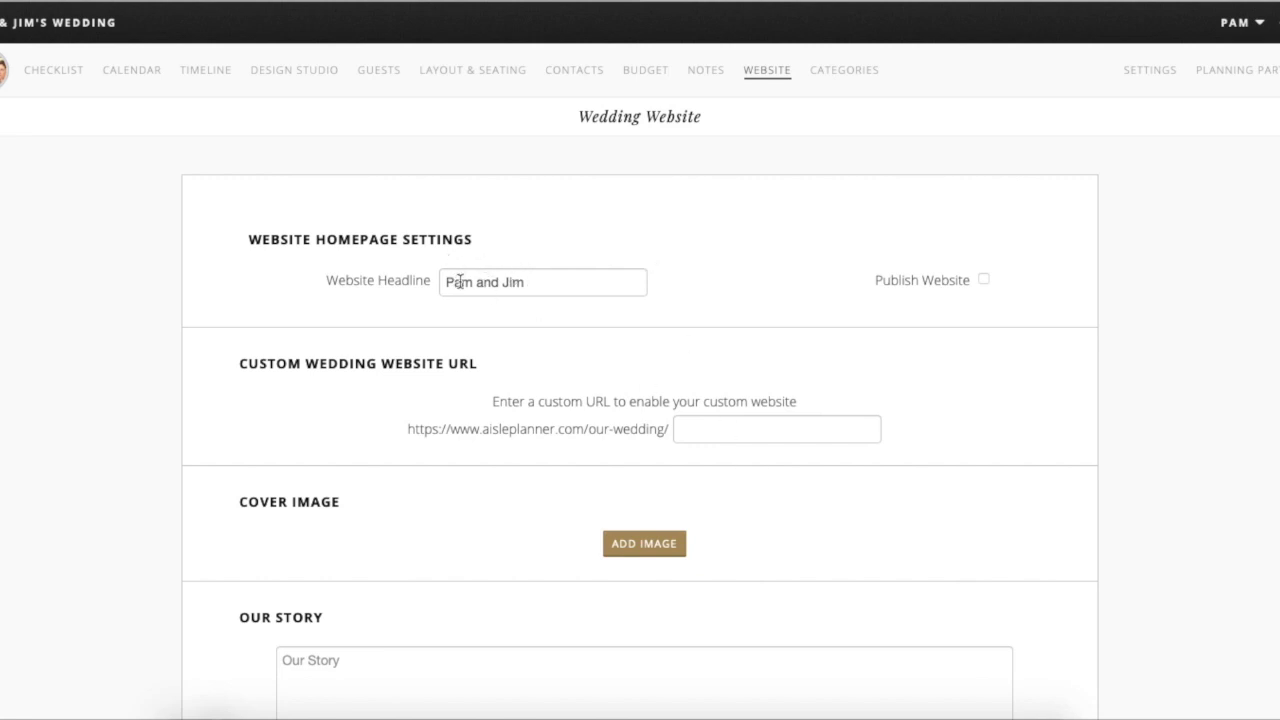
{"action": "left_click", "coordinate": [745, 424]}
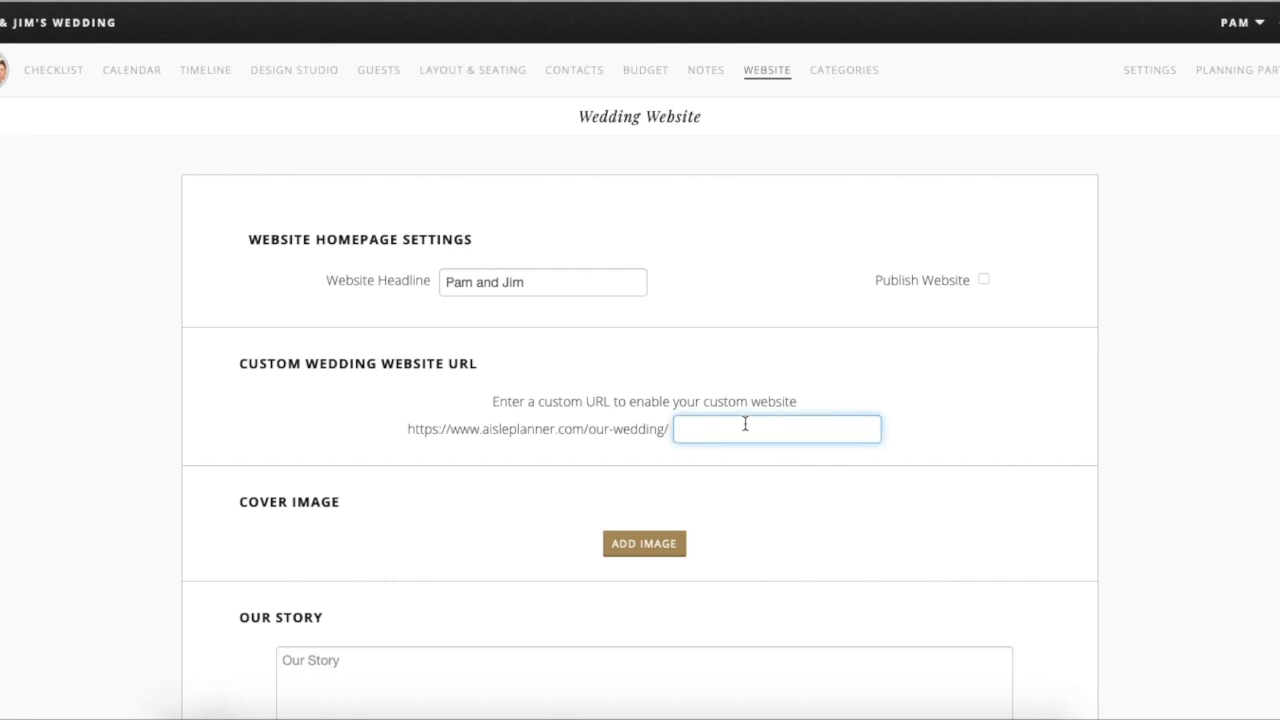
{"action": "type", "text": "pamandjim"}
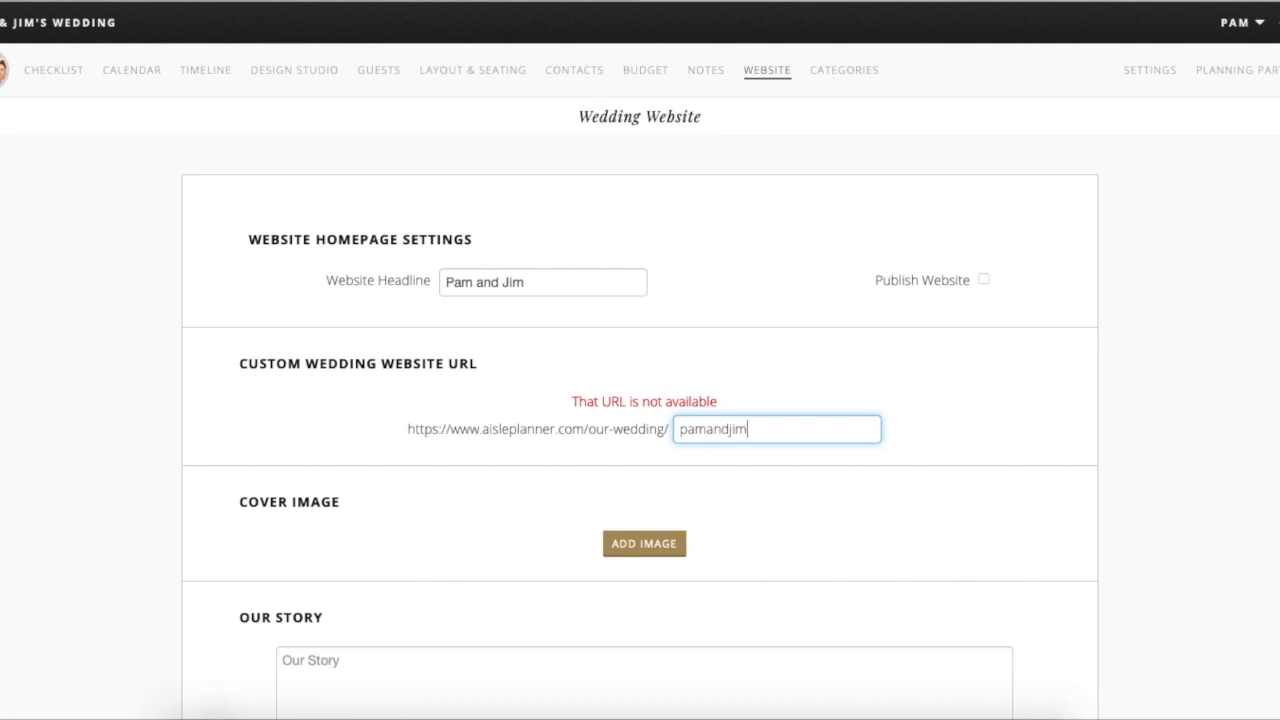
{"action": "double_click", "coordinate": [687, 428]}
{"action": "key", "text": "BackSpace"}
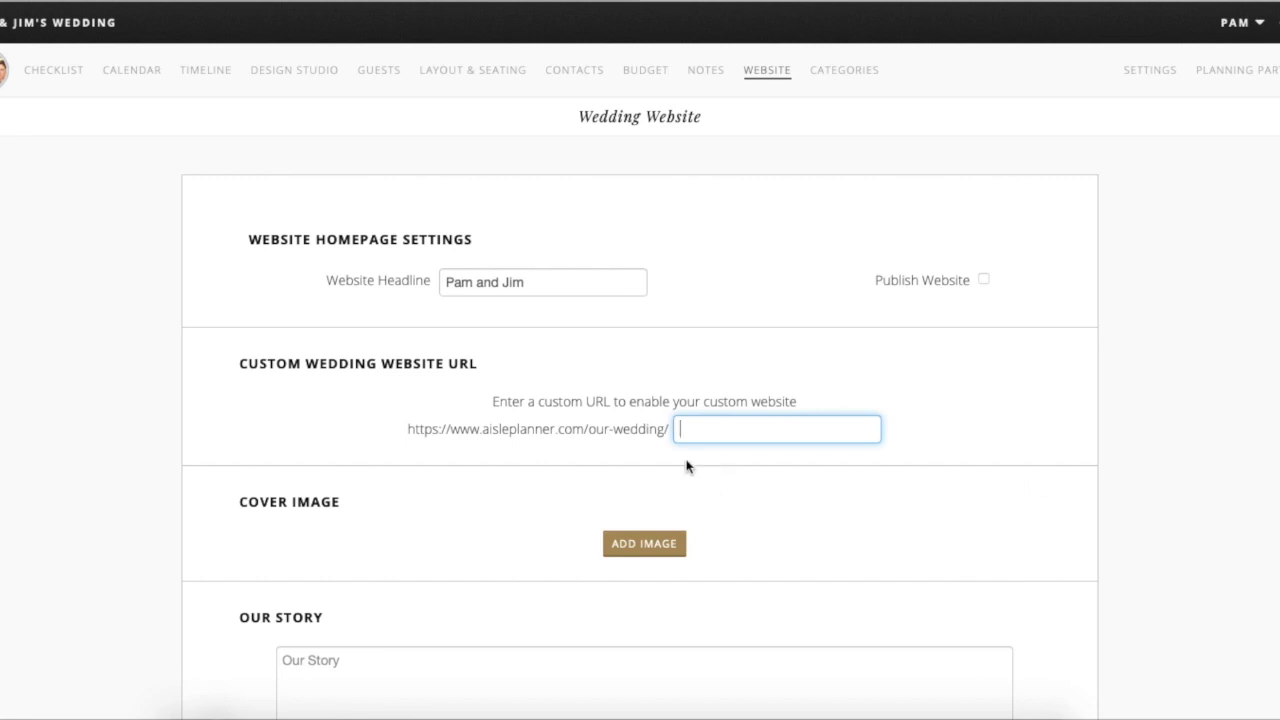
{"action": "scroll", "coordinate": [686, 464], "scroll_direction": "down", "scroll_amount": 3}
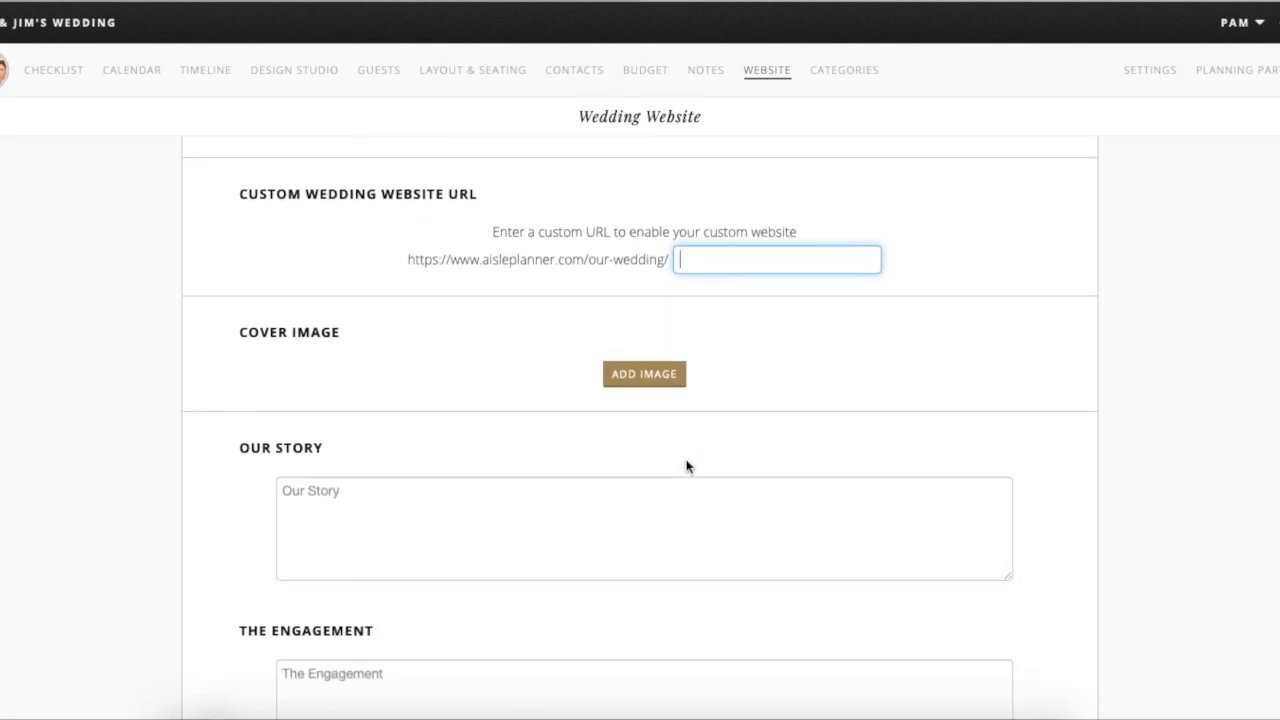
{"action": "scroll", "coordinate": [686, 464], "scroll_direction": "down", "scroll_amount": 2}
{"action": "left_click", "coordinate": [737, 160]}
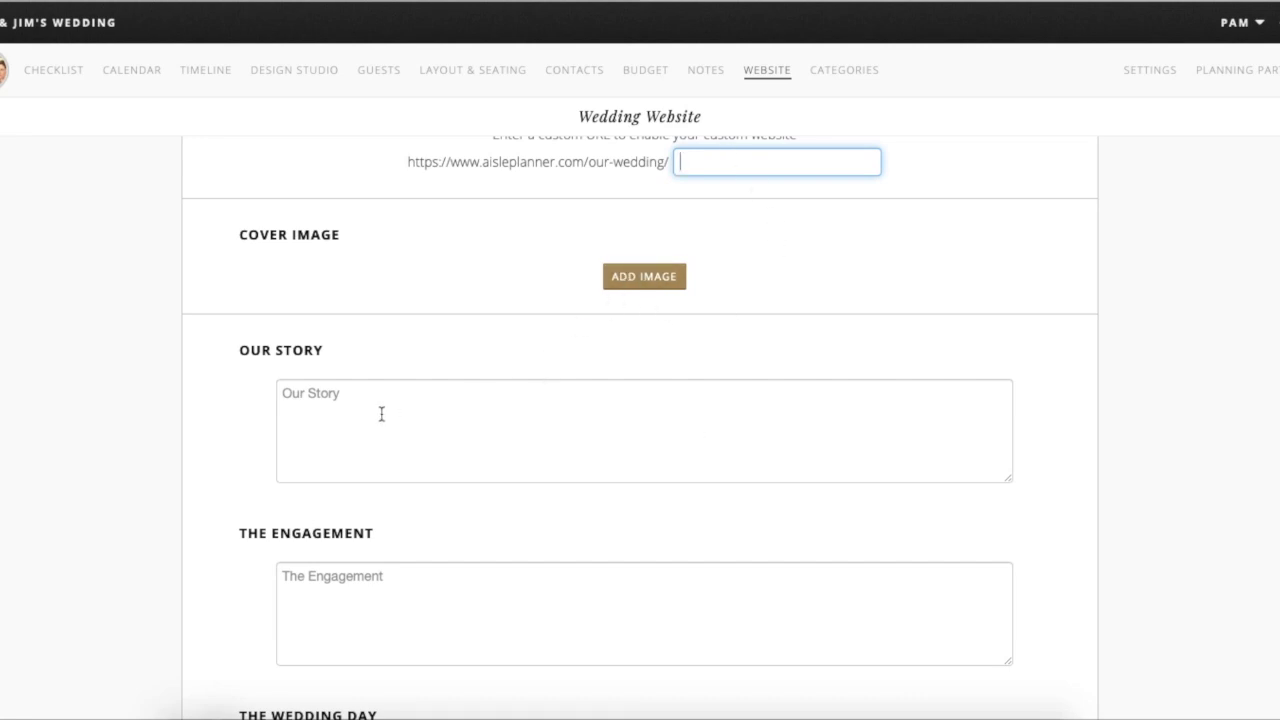
{"action": "scroll", "coordinate": [414, 490], "scroll_direction": "down", "scroll_amount": 3}
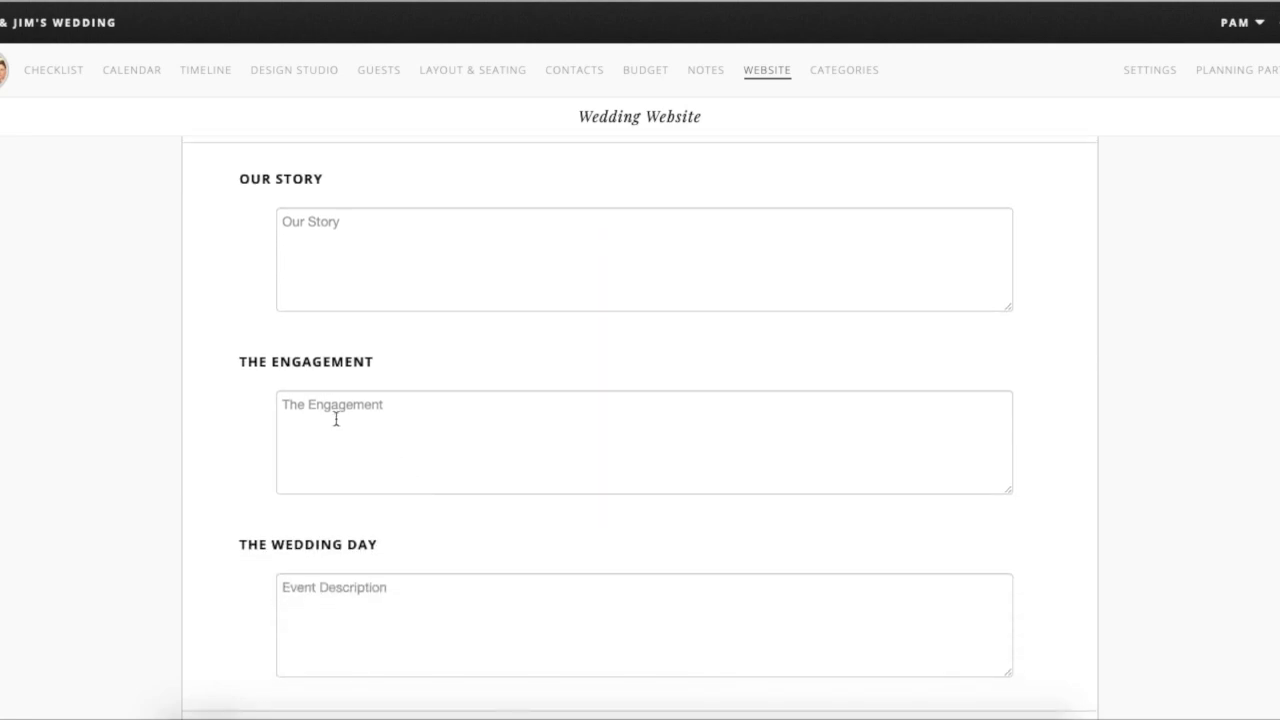
{"action": "scroll", "coordinate": [426, 470], "scroll_direction": "down", "scroll_amount": 3}
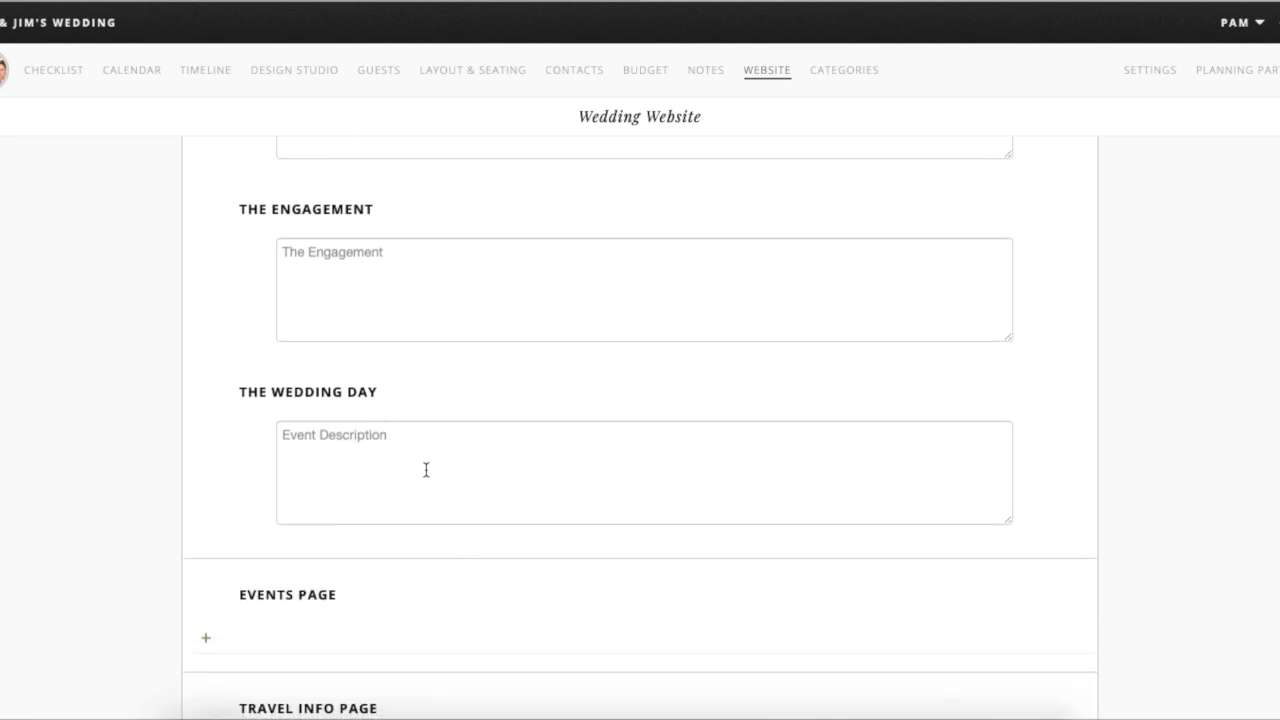
- Add an event to the Events Page with all Event Details left blank
{"action": "scroll", "coordinate": [360, 461], "scroll_direction": "down", "scroll_amount": 2}
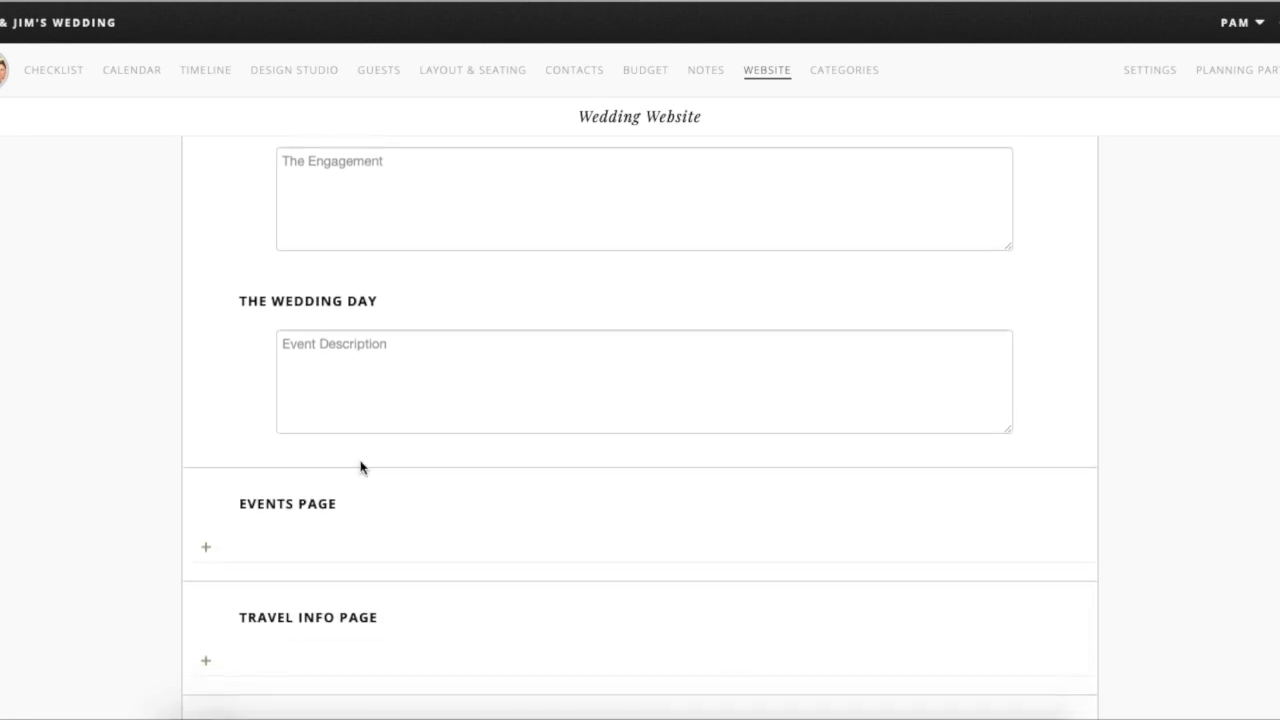
{"action": "scroll", "coordinate": [358, 520], "scroll_direction": "down", "scroll_amount": 3}
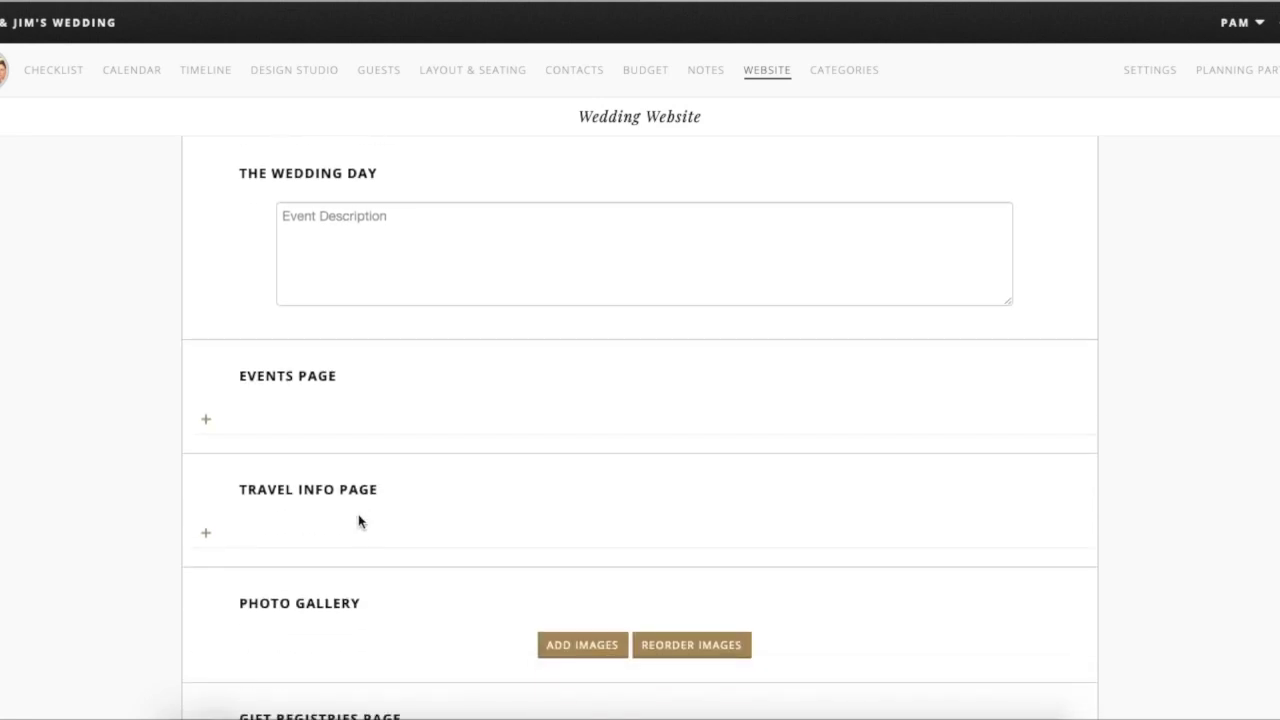
{"action": "left_click", "coordinate": [206, 421]}
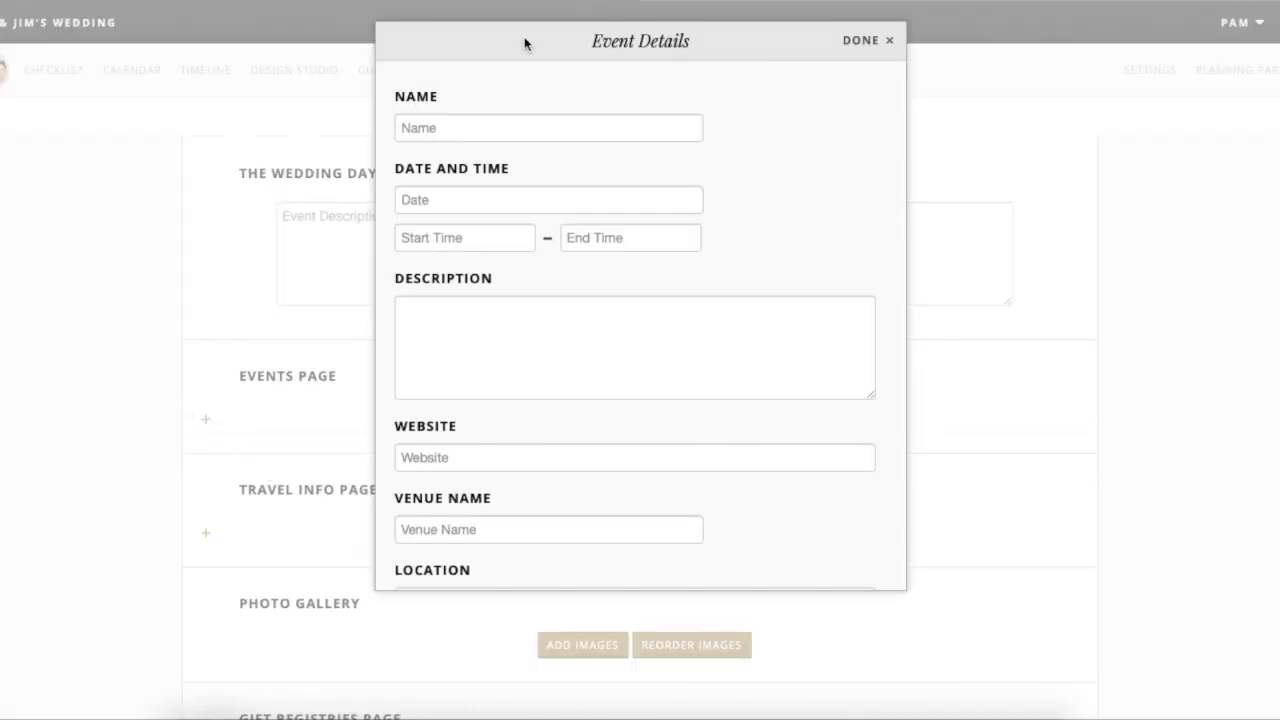
{"action": "scroll", "coordinate": [545, 428], "scroll_direction": "down", "scroll_amount": 2}
{"action": "scroll", "coordinate": [545, 428], "scroll_direction": "down", "scroll_amount": 1}
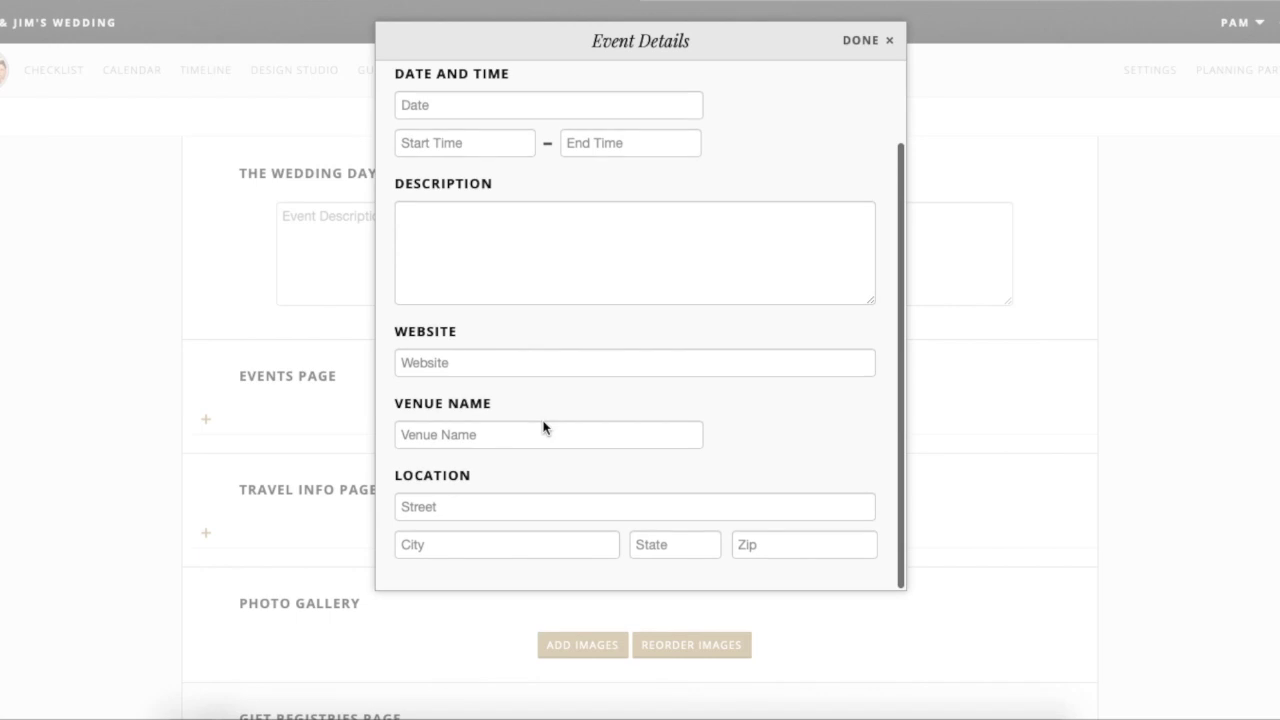
{"action": "scroll", "coordinate": [478, 377], "scroll_direction": "up", "scroll_amount": 1}
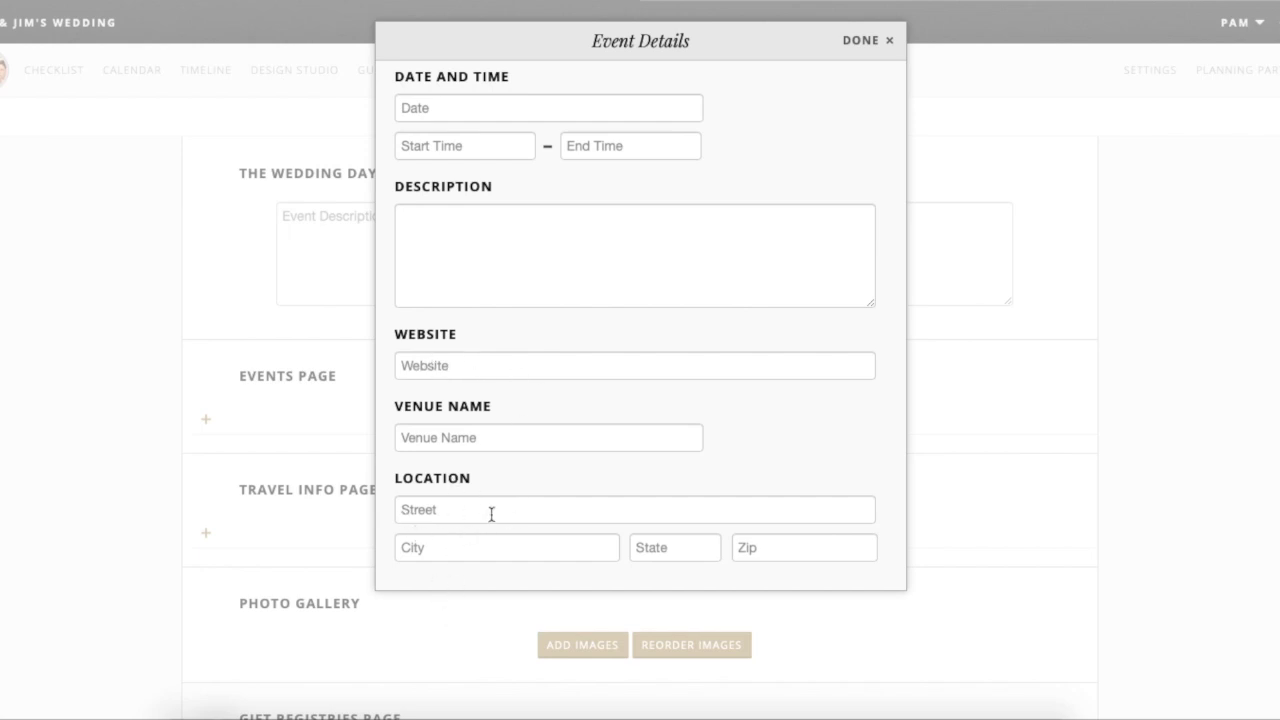
{"action": "scroll", "coordinate": [500, 348], "scroll_direction": "up", "scroll_amount": 3}
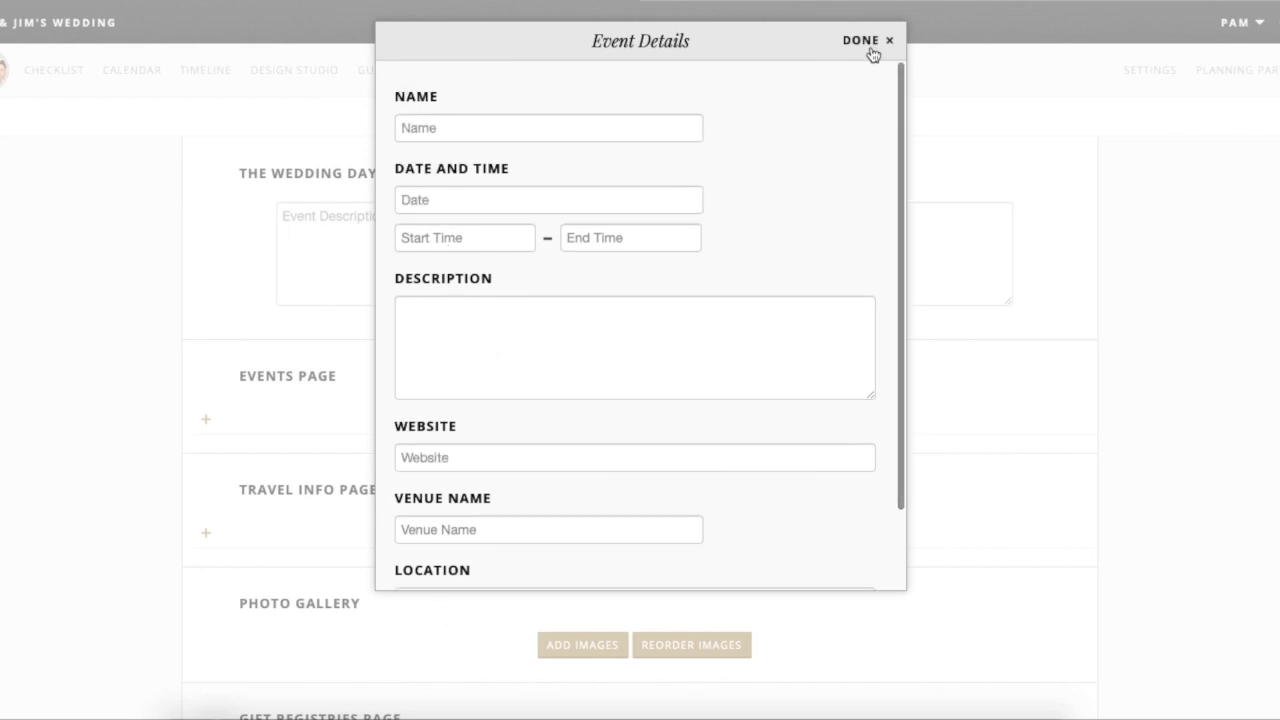
{"action": "left_click", "coordinate": [868, 44]}
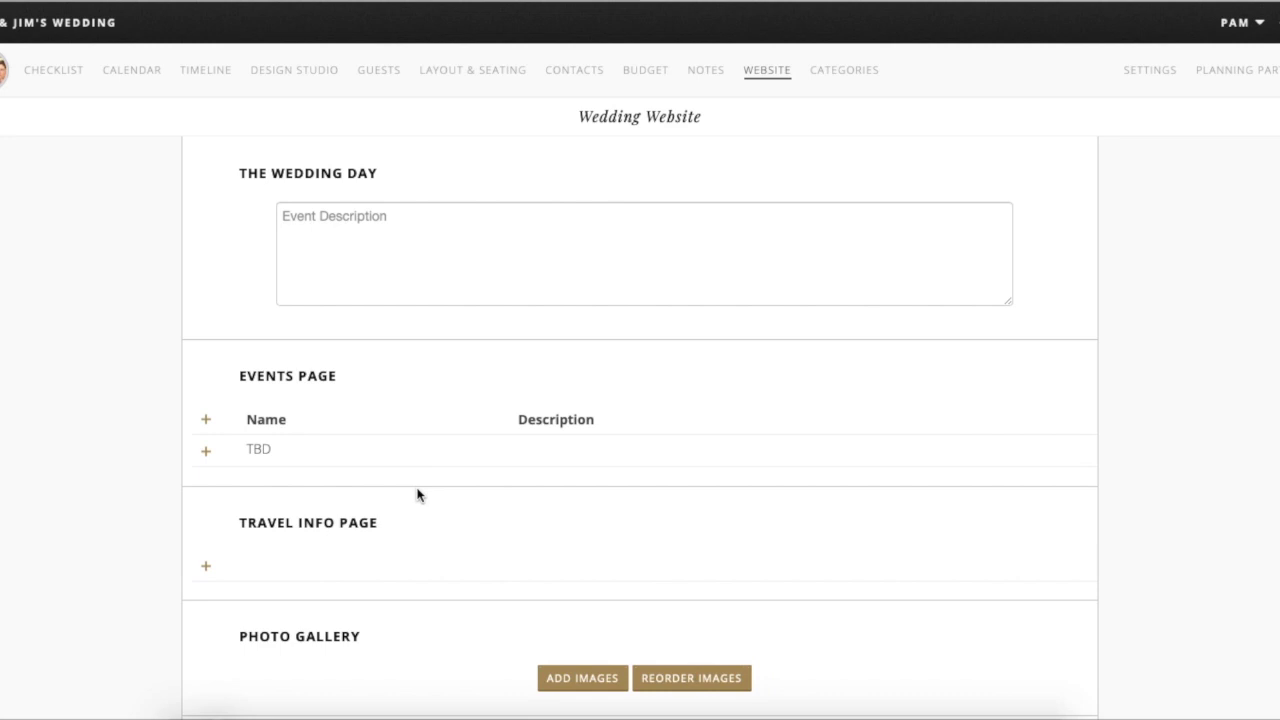
- Add an empty Travel Info Page entry, then scroll toward Gift Registries
{"action": "left_click", "coordinate": [205, 567]}
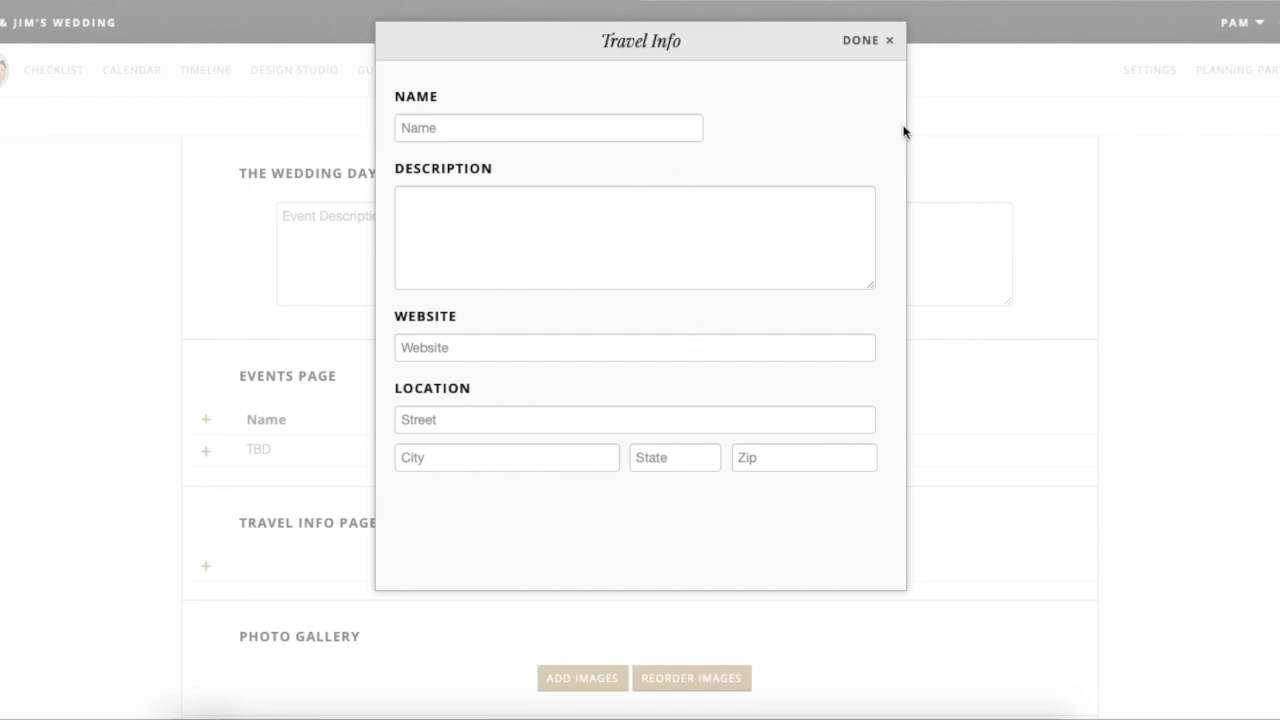
{"action": "left_click", "coordinate": [872, 42]}
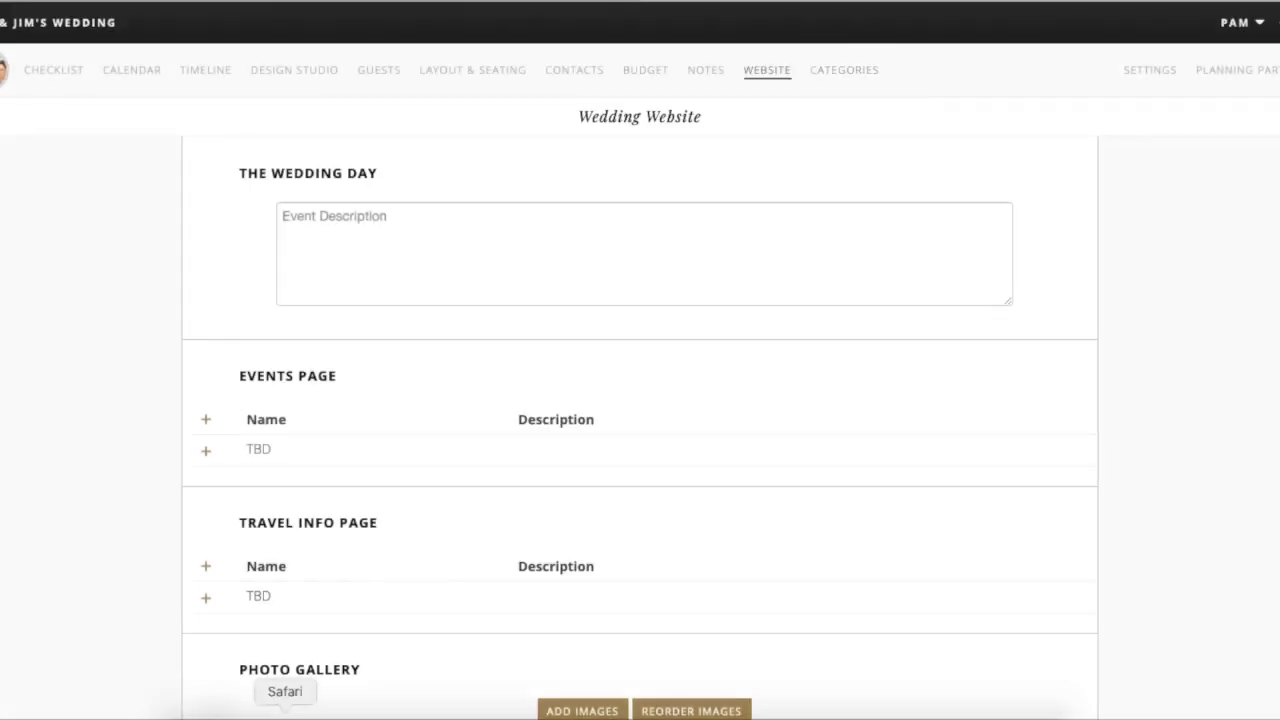
{"action": "scroll", "coordinate": [277, 617], "scroll_direction": "down", "scroll_amount": 3}
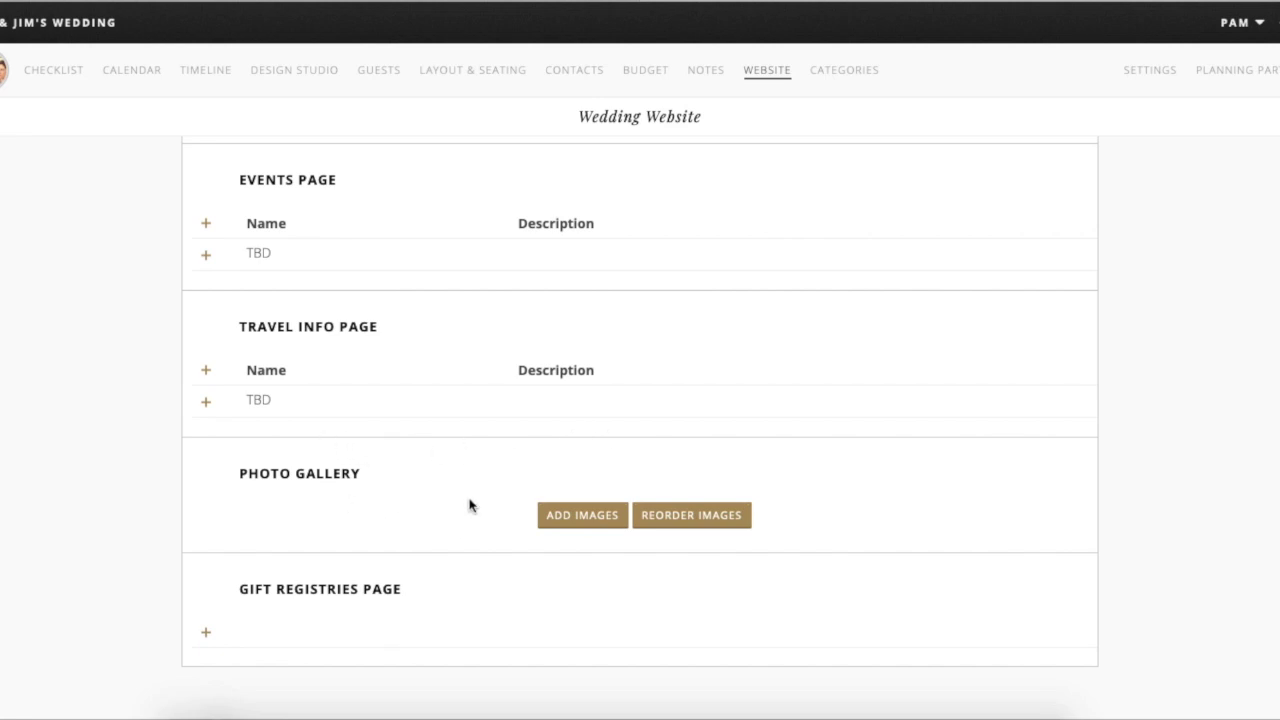
{"action": "scroll", "coordinate": [345, 550], "scroll_direction": "down", "scroll_amount": 1}
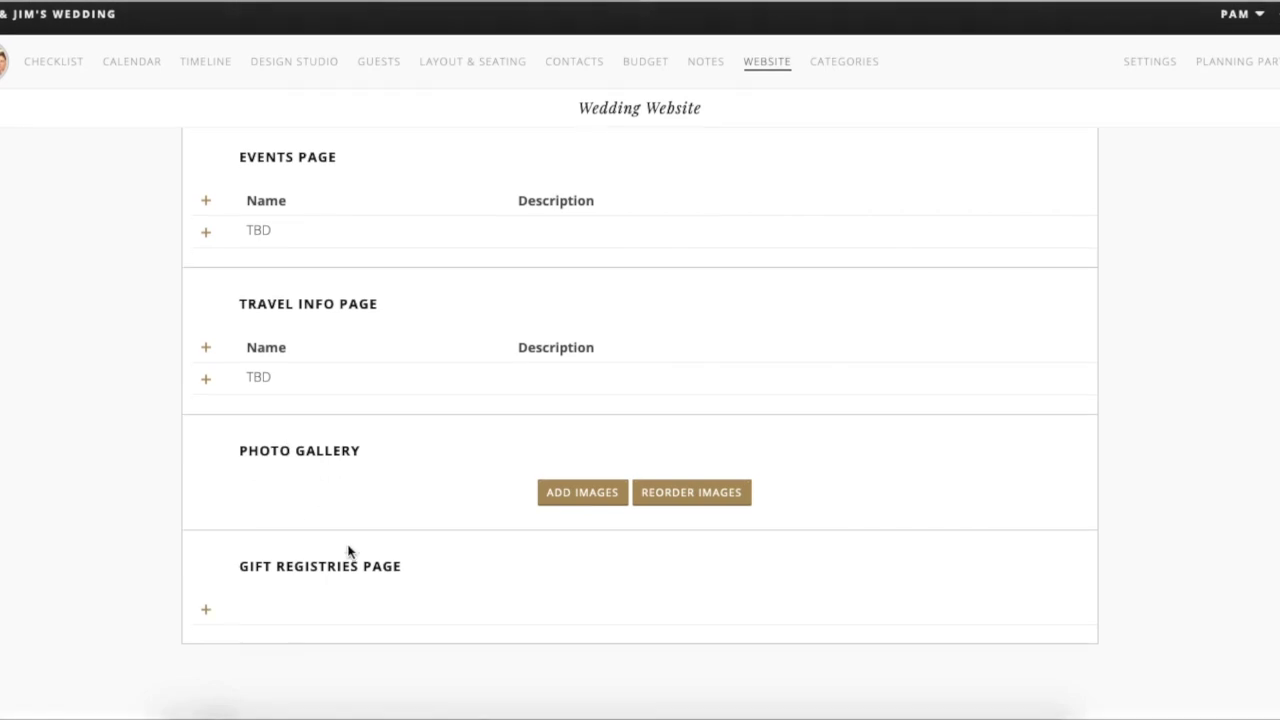
- Add an empty gift registry as a TBD placeholder on the Gift Registries Page
{"action": "left_click", "coordinate": [204, 619]}
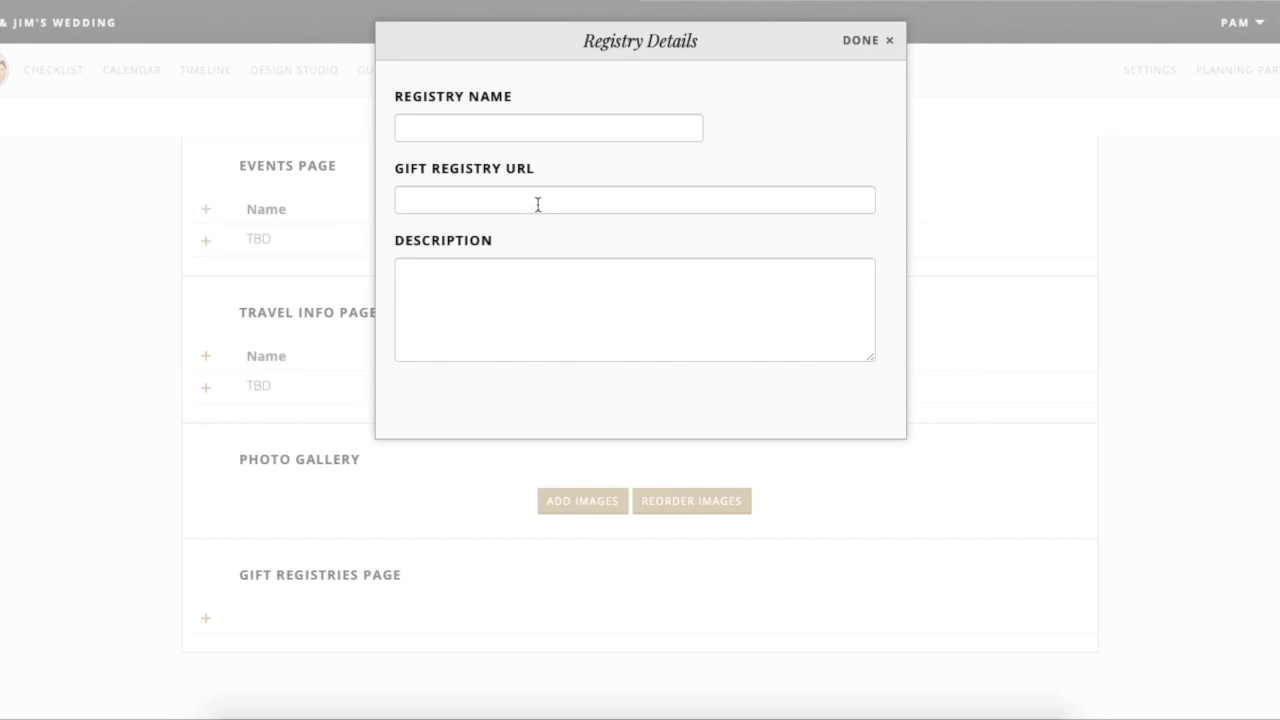
{"action": "left_click", "coordinate": [870, 42]}
{"action": "scroll", "coordinate": [746, 395], "scroll_direction": "up", "scroll_amount": 10}
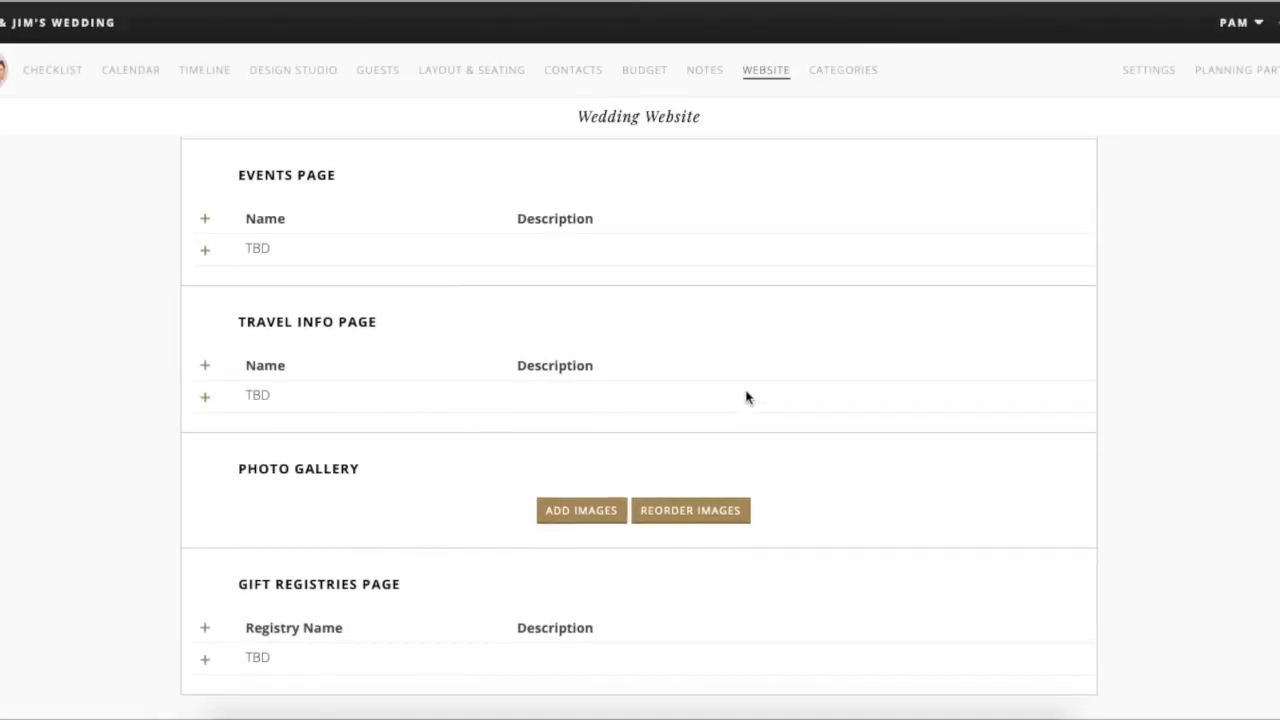
{"action": "scroll", "coordinate": [746, 397], "scroll_direction": "up", "scroll_amount": 3}
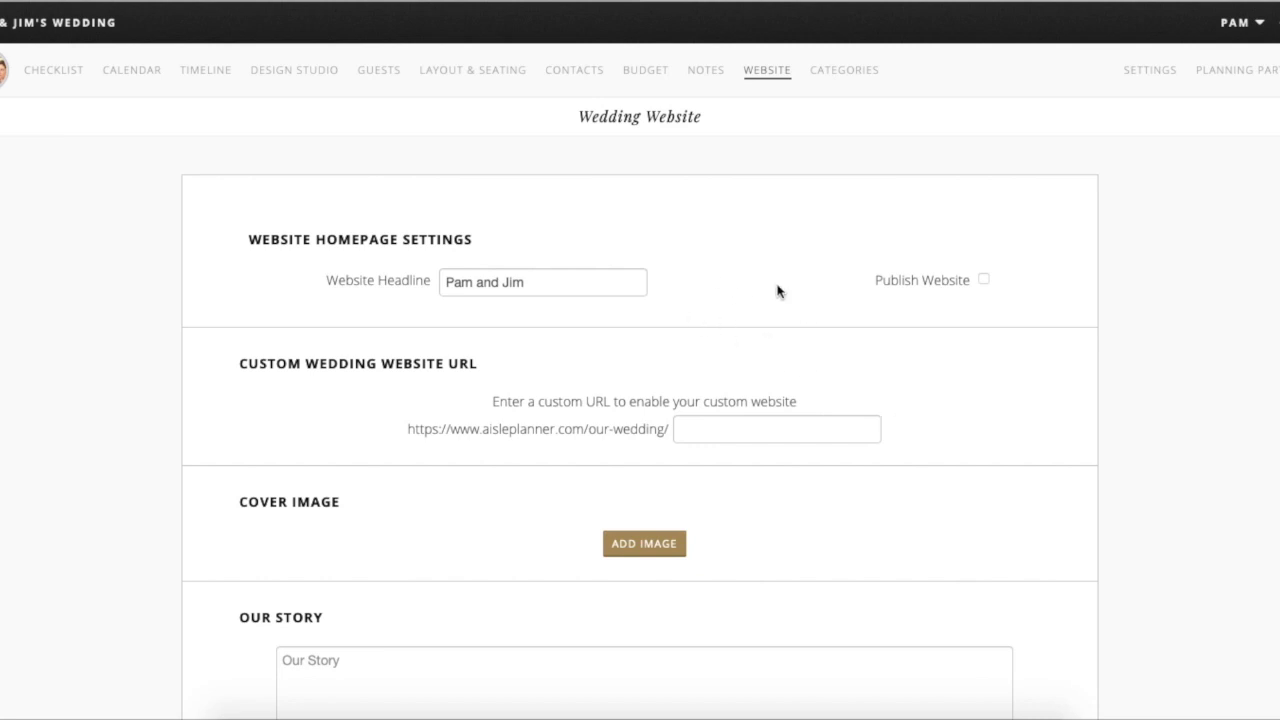
- Review the website settings, then bring up the Categories list from Bar & Beverage to Venues
{"action": "scroll", "coordinate": [797, 314], "scroll_direction": "down", "scroll_amount": 3}
{"action": "scroll", "coordinate": [798, 318], "scroll_direction": "up", "scroll_amount": 2}
{"action": "scroll", "coordinate": [798, 318], "scroll_direction": "up", "scroll_amount": 1}
{"action": "scroll", "coordinate": [718, 266], "scroll_direction": "down", "scroll_amount": 3}
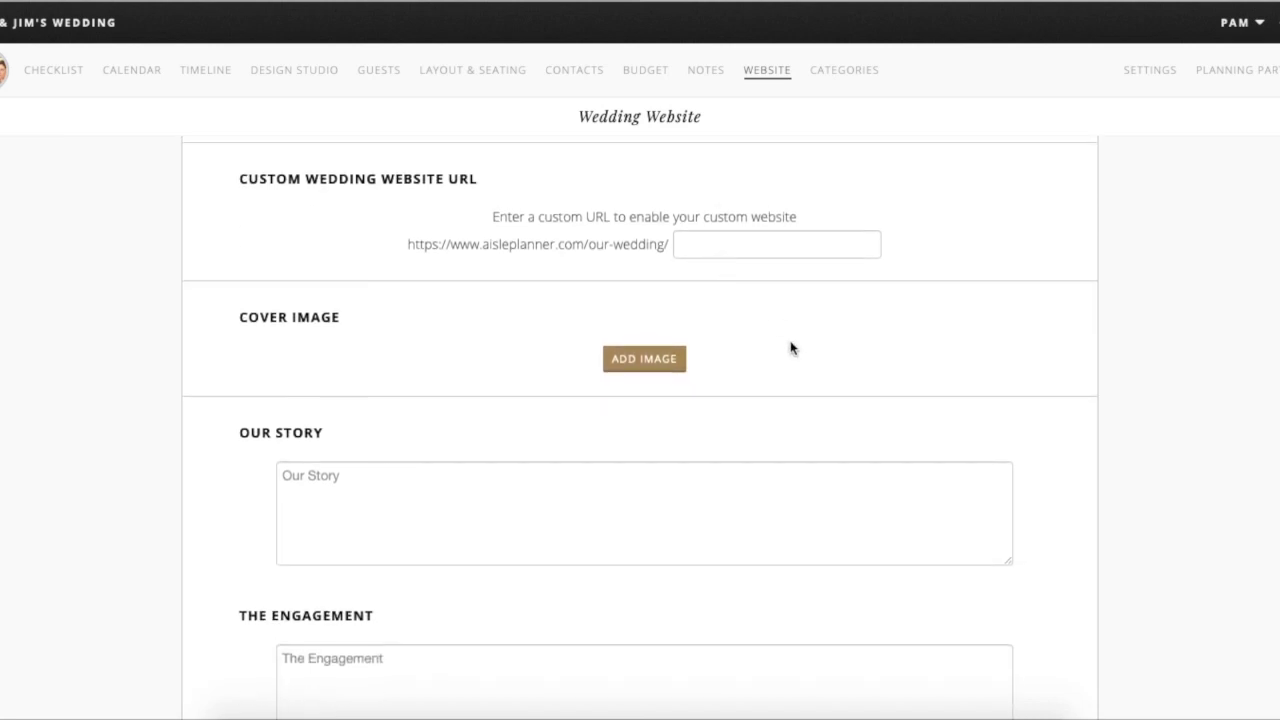
{"action": "scroll", "coordinate": [793, 354], "scroll_direction": "down", "scroll_amount": 4}
{"action": "scroll", "coordinate": [794, 352], "scroll_direction": "up", "scroll_amount": 8}
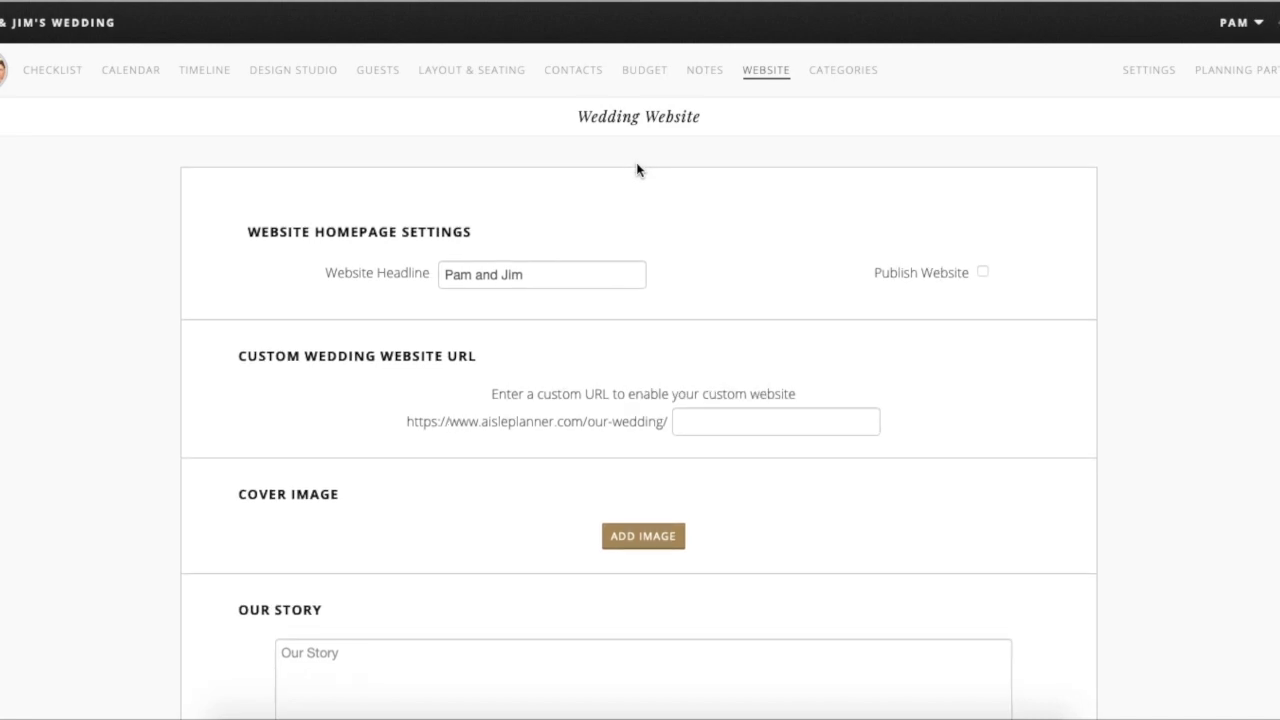
{"action": "left_click", "coordinate": [853, 80]}
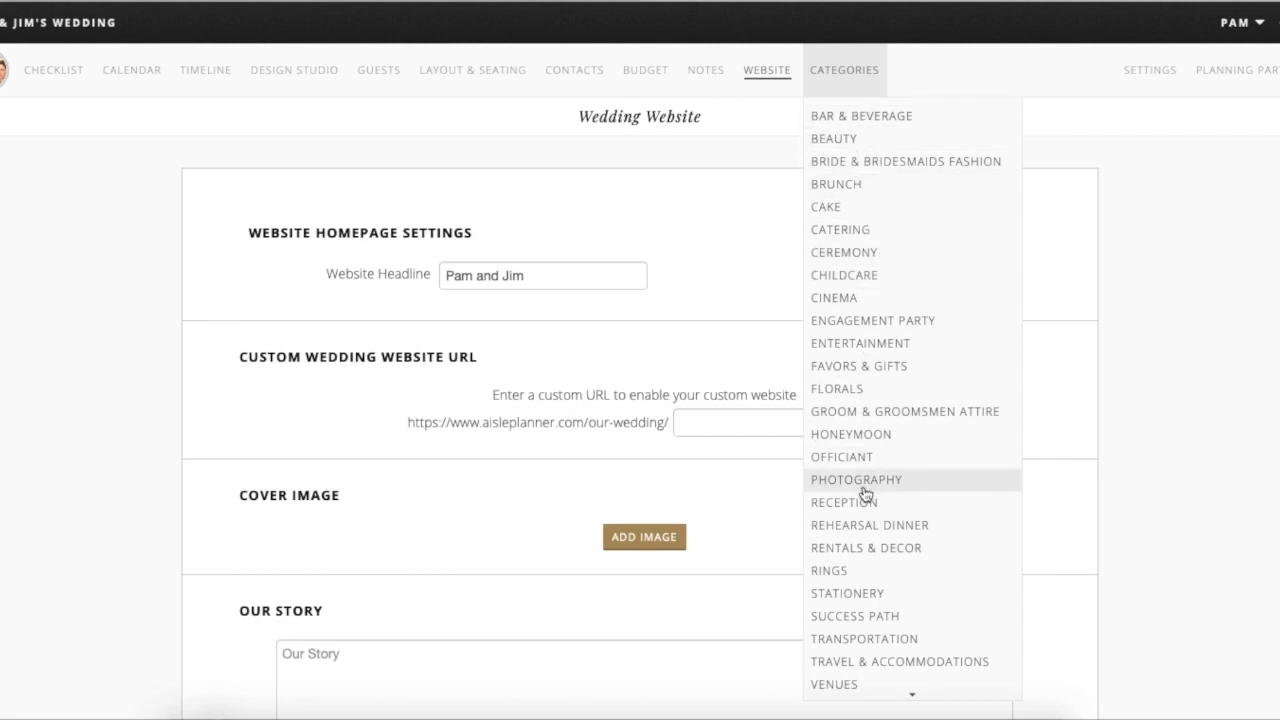
- Switch to the Entertainment category and browse its checklist and Reception Song List card
{"action": "scroll", "coordinate": [865, 494], "scroll_direction": "down", "scroll_amount": 2}
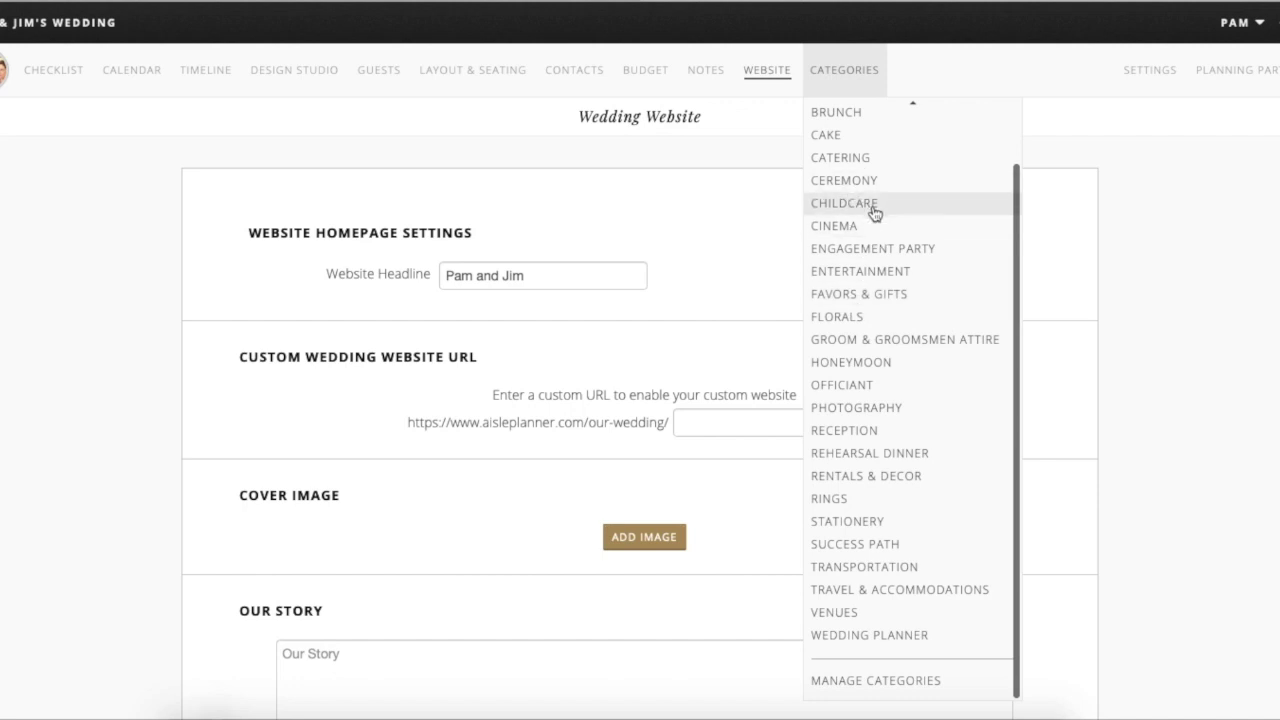
{"action": "left_click", "coordinate": [866, 269]}
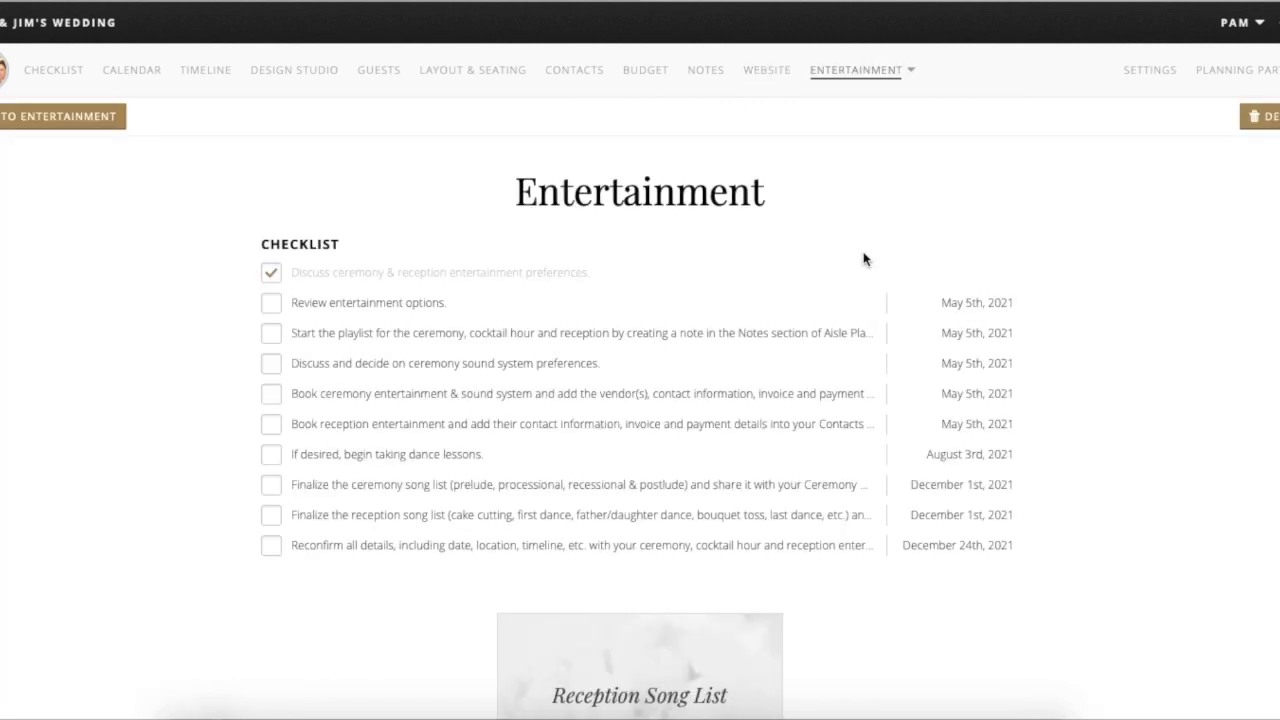
{"action": "mouse_move", "coordinate": [778, 278]}
{"action": "scroll", "coordinate": [778, 278], "scroll_direction": "down", "scroll_amount": 1}
{"action": "scroll", "coordinate": [778, 278], "scroll_direction": "up", "scroll_amount": 1}
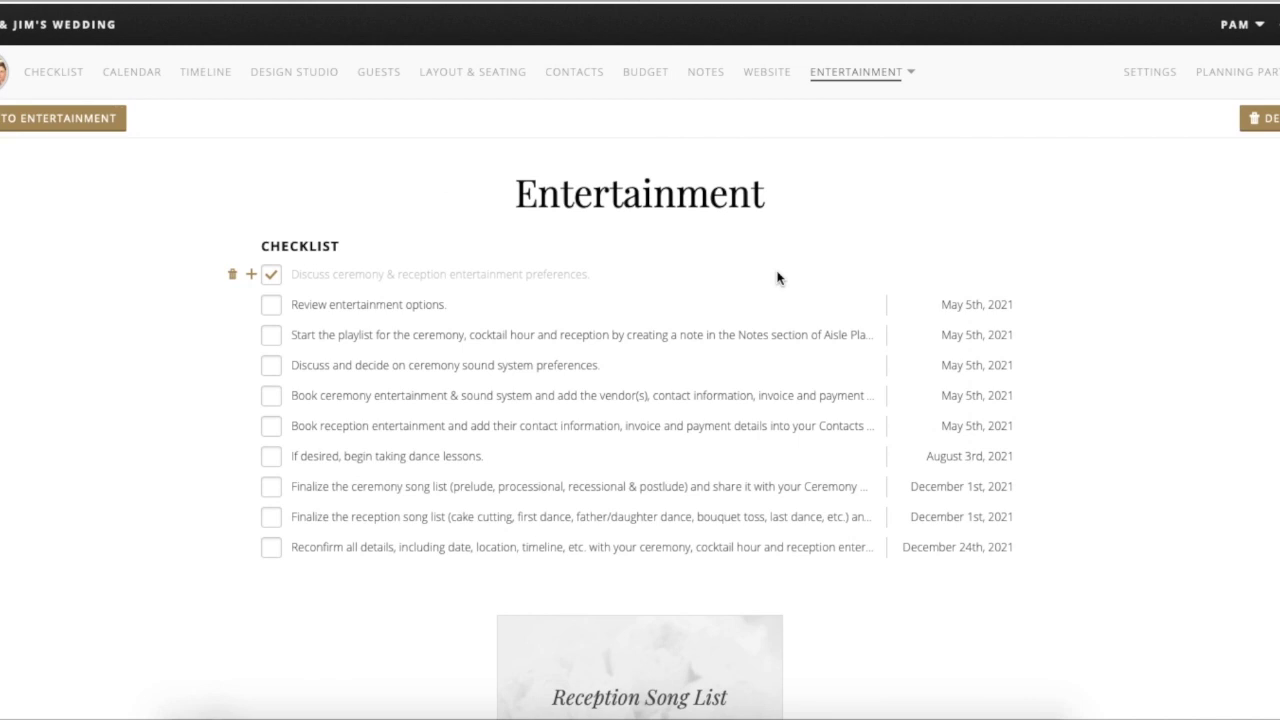
{"action": "scroll", "coordinate": [825, 350], "scroll_direction": "down", "scroll_amount": 1}
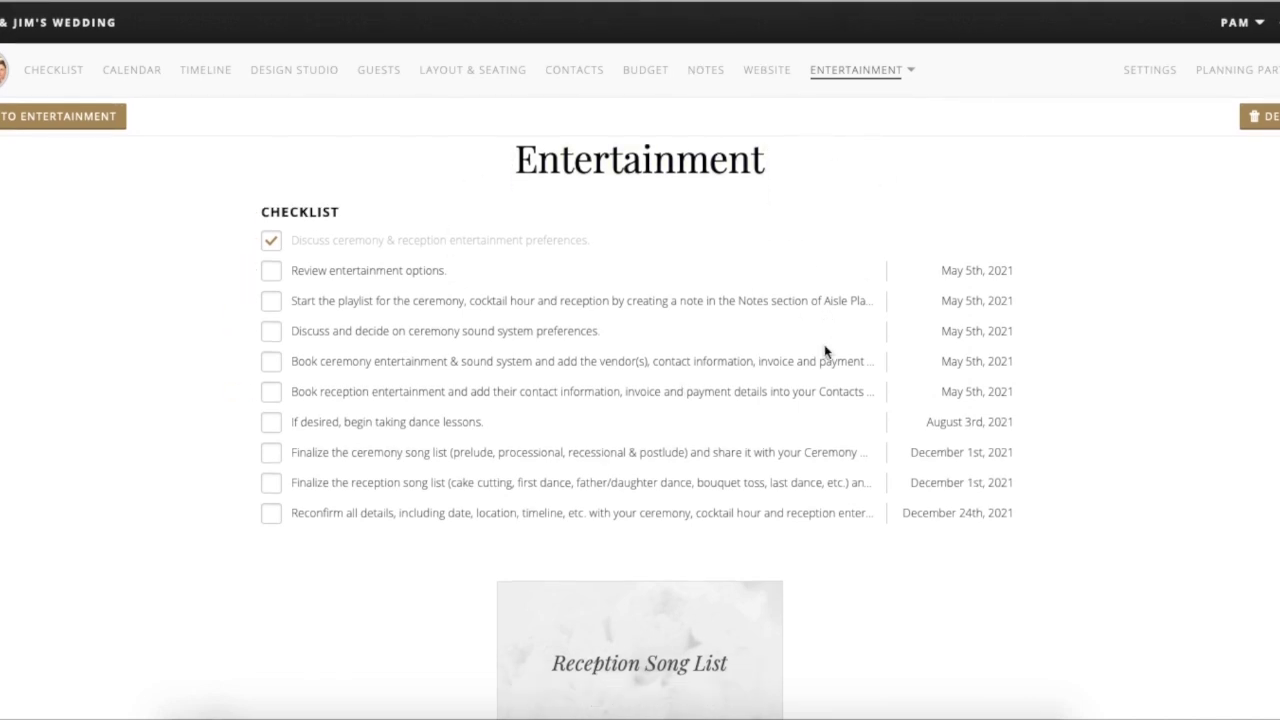
{"action": "scroll", "coordinate": [825, 350], "scroll_direction": "down", "scroll_amount": 3}
{"action": "scroll", "coordinate": [825, 350], "scroll_direction": "up", "scroll_amount": 3}
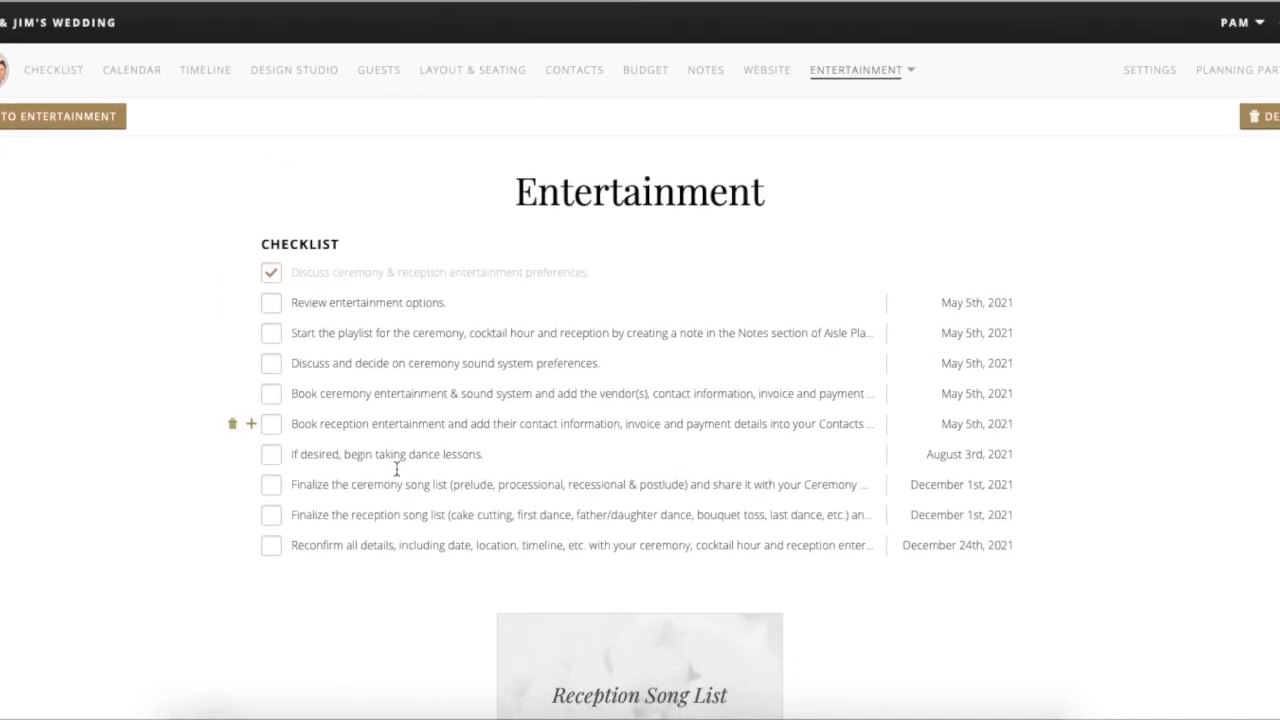
{"action": "scroll", "coordinate": [846, 523], "scroll_direction": "down", "scroll_amount": 3}
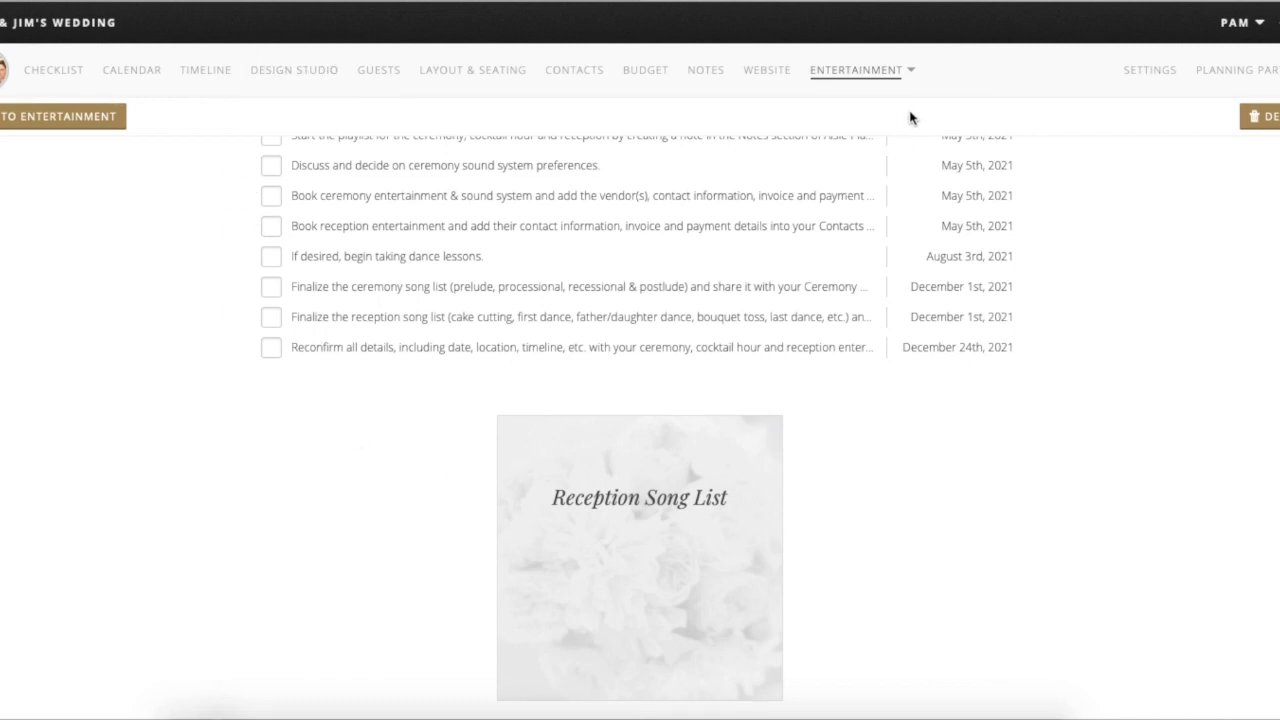
{"action": "left_click", "coordinate": [909, 82]}
{"action": "scroll", "coordinate": [866, 563], "scroll_direction": "down", "scroll_amount": 2}
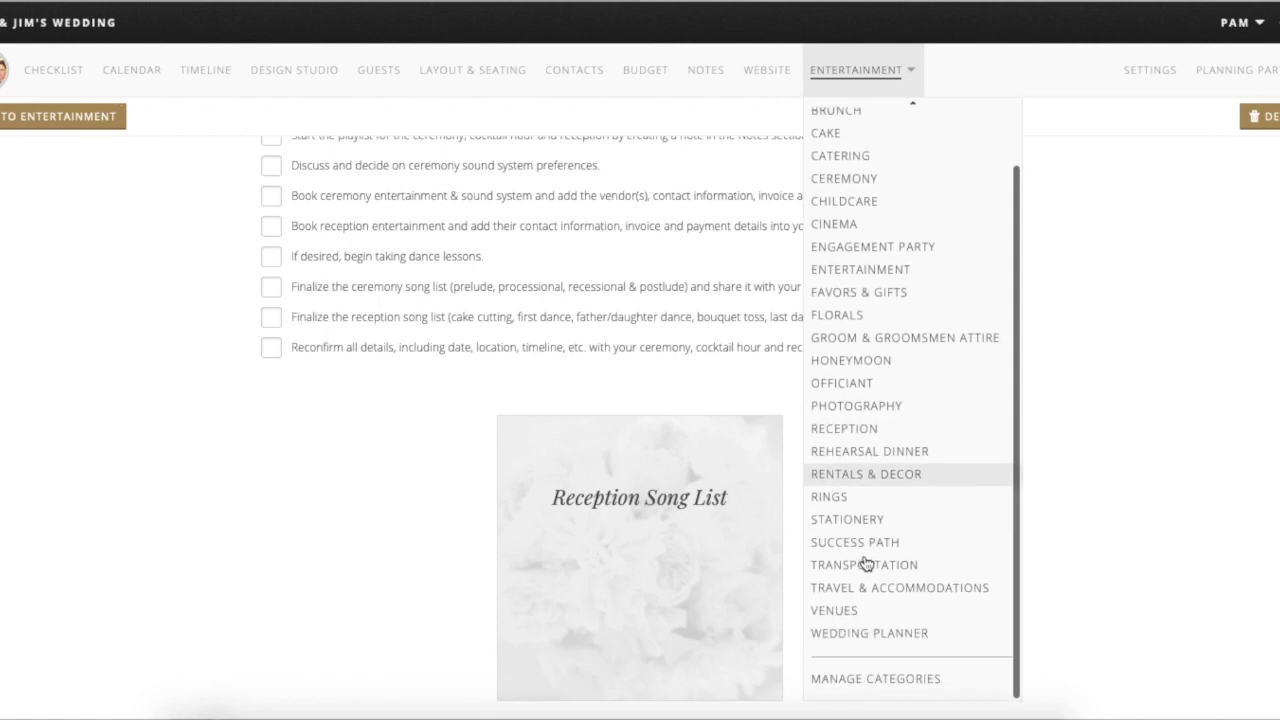
- Switch to Wedding Planner and review its checklist, resource cards and Purple Clover Events vendor
{"action": "left_click", "coordinate": [872, 642]}
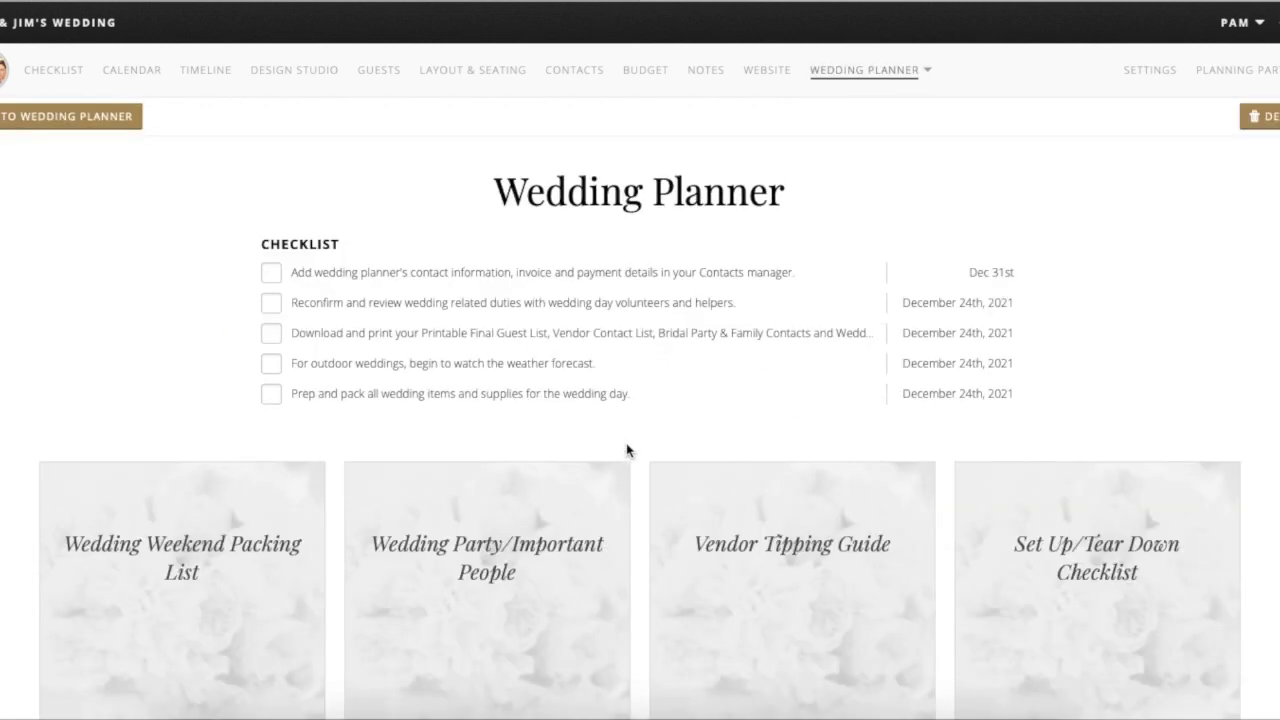
{"action": "scroll", "coordinate": [632, 393], "scroll_direction": "down", "scroll_amount": 5}
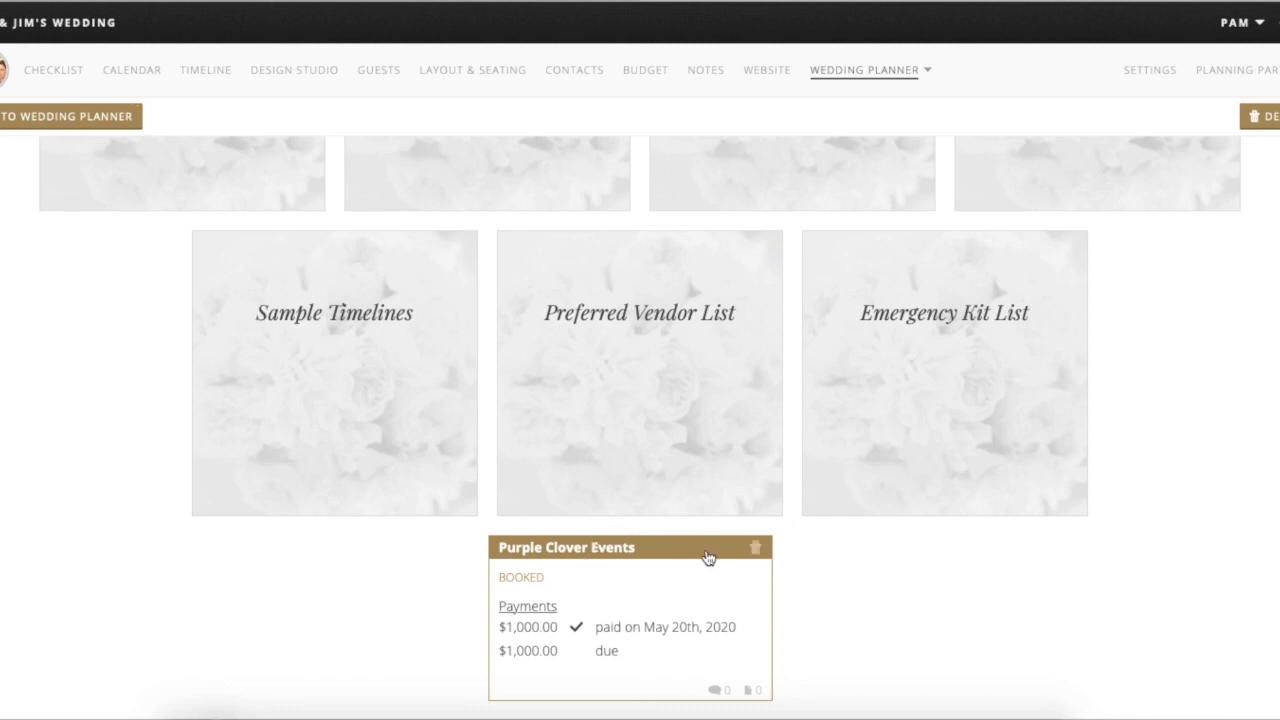
{"action": "scroll", "coordinate": [708, 557], "scroll_direction": "up", "scroll_amount": 3}
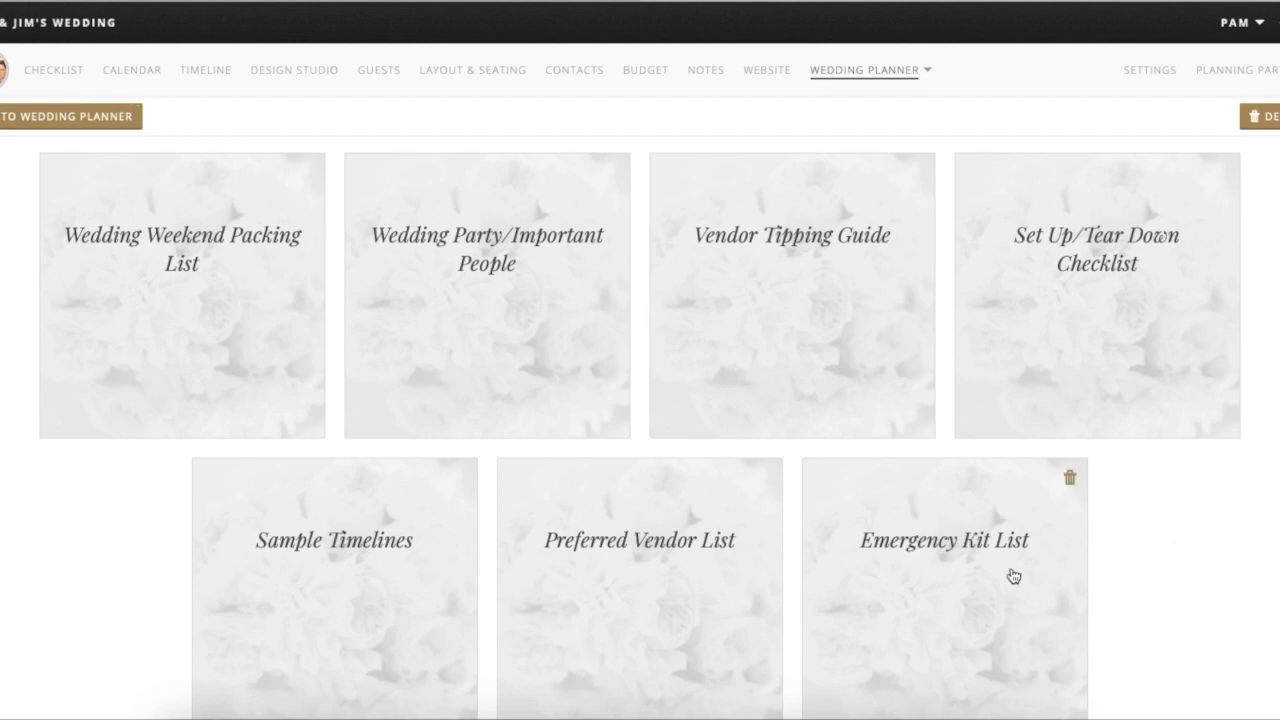
{"action": "scroll", "coordinate": [1011, 574], "scroll_direction": "up", "scroll_amount": 3}
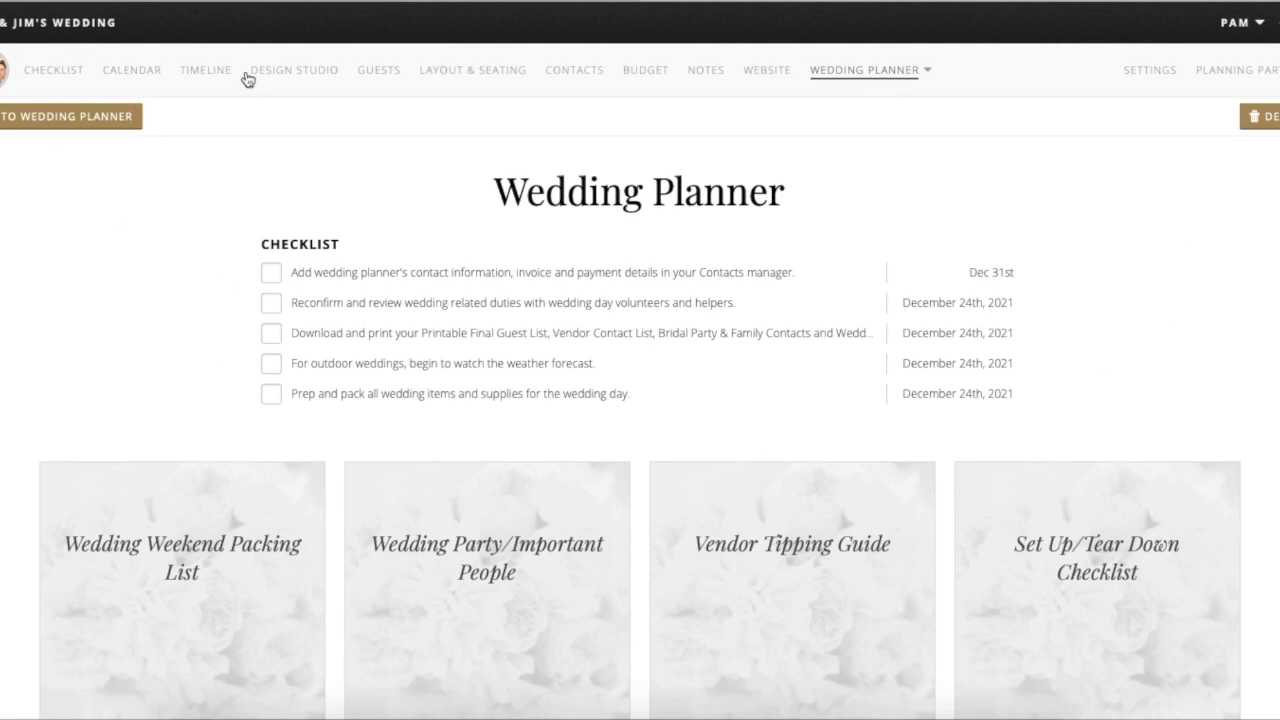
{"action": "left_click", "coordinate": [931, 73]}
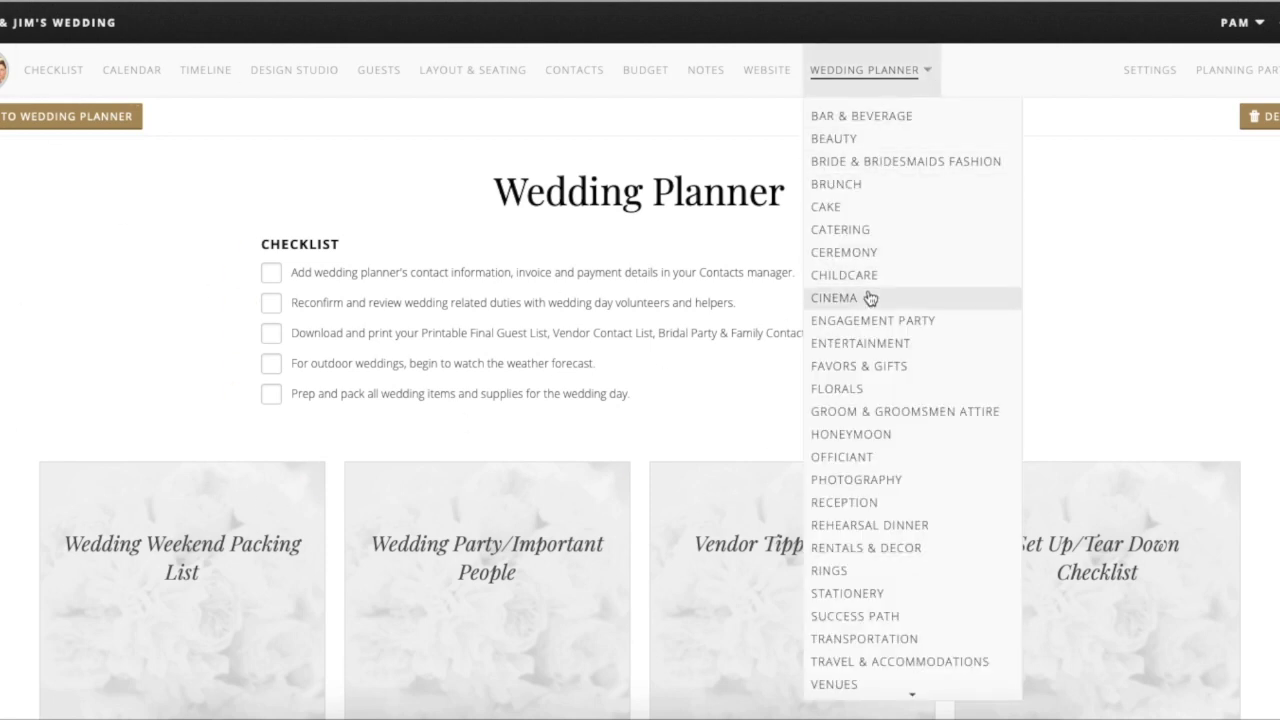
- Look over the Brunch category page, then return to the wedding dashboard
{"action": "left_click", "coordinate": [857, 186]}
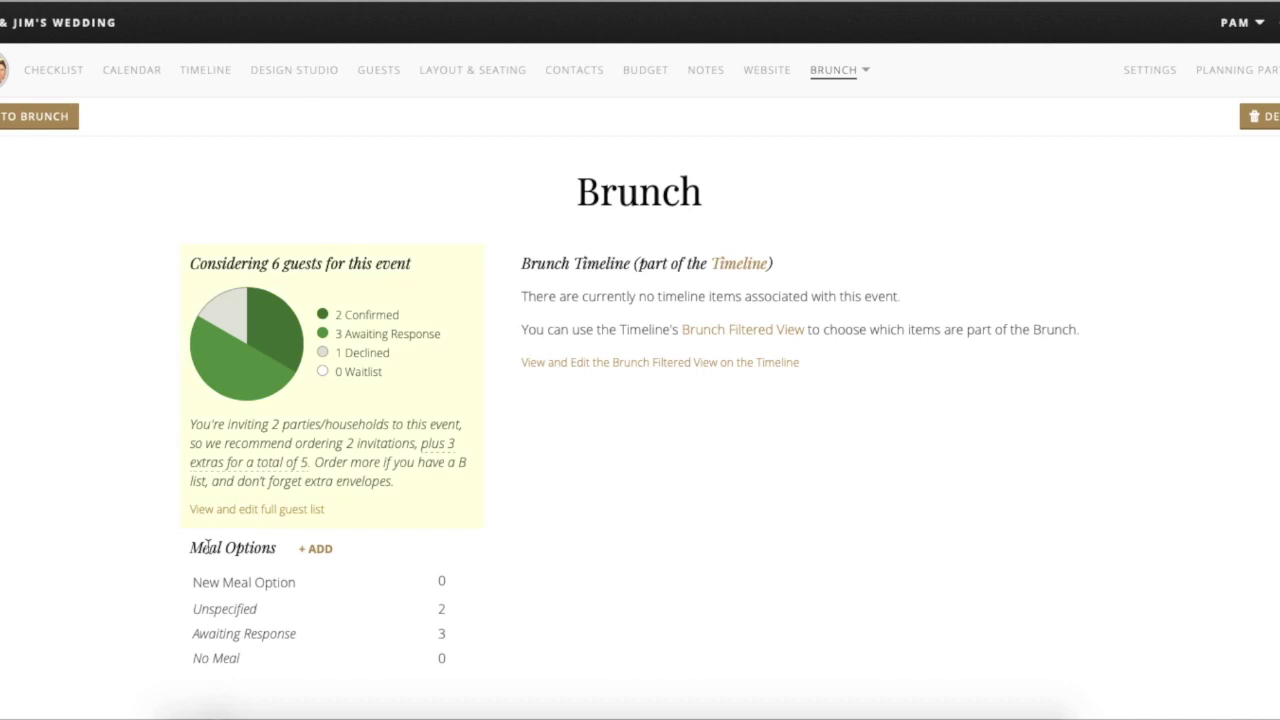
{"action": "scroll", "coordinate": [697, 529], "scroll_direction": "down", "scroll_amount": 3}
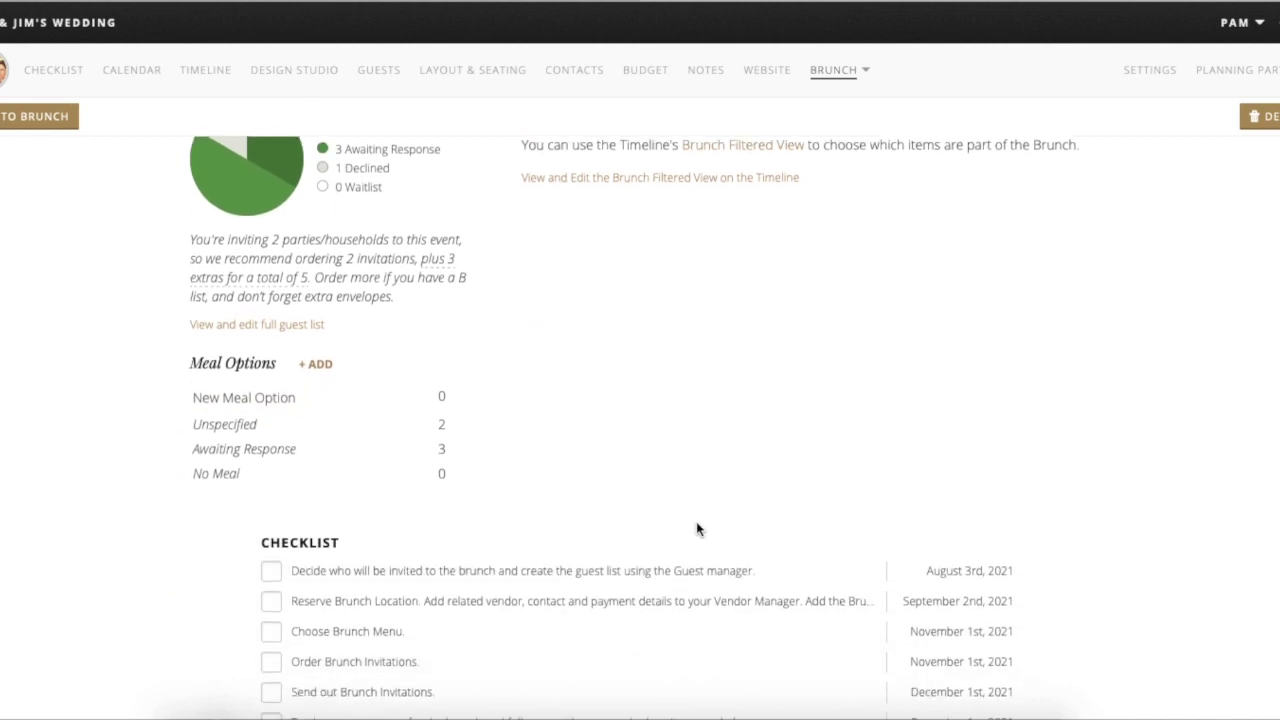
{"action": "scroll", "coordinate": [697, 525], "scroll_direction": "up", "scroll_amount": 5}
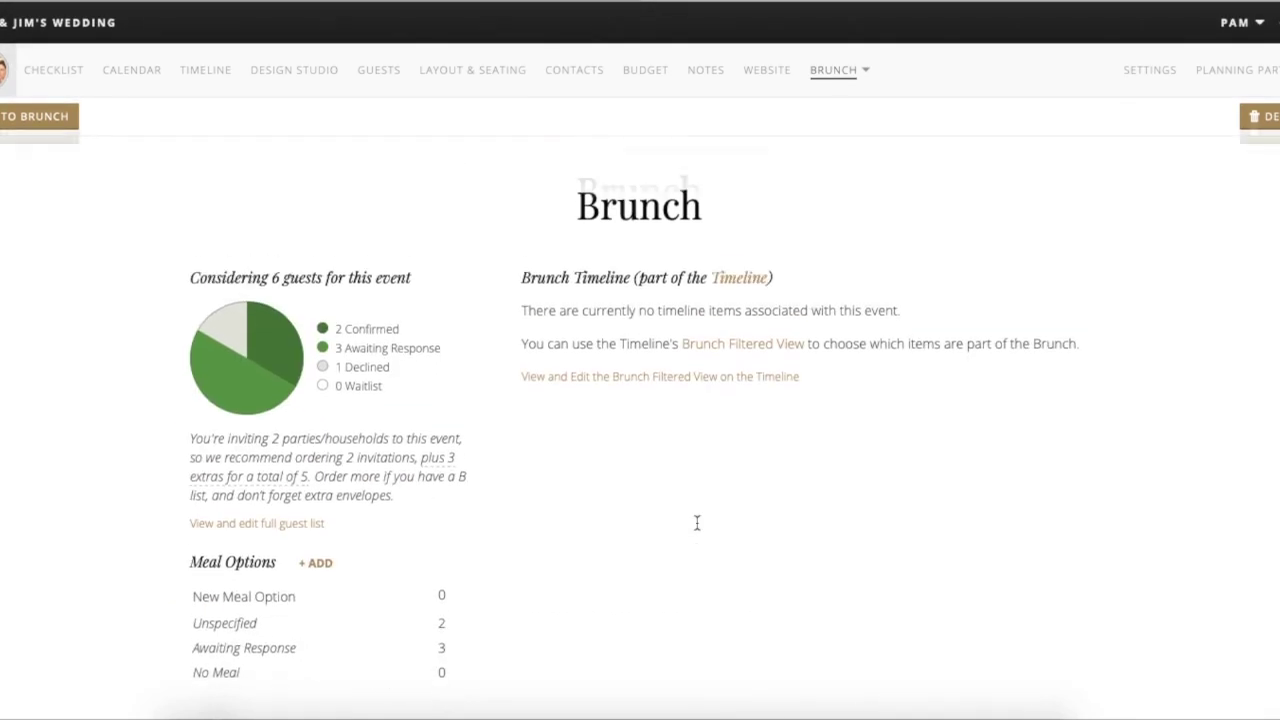
{"action": "left_click", "coordinate": [5, 70]}
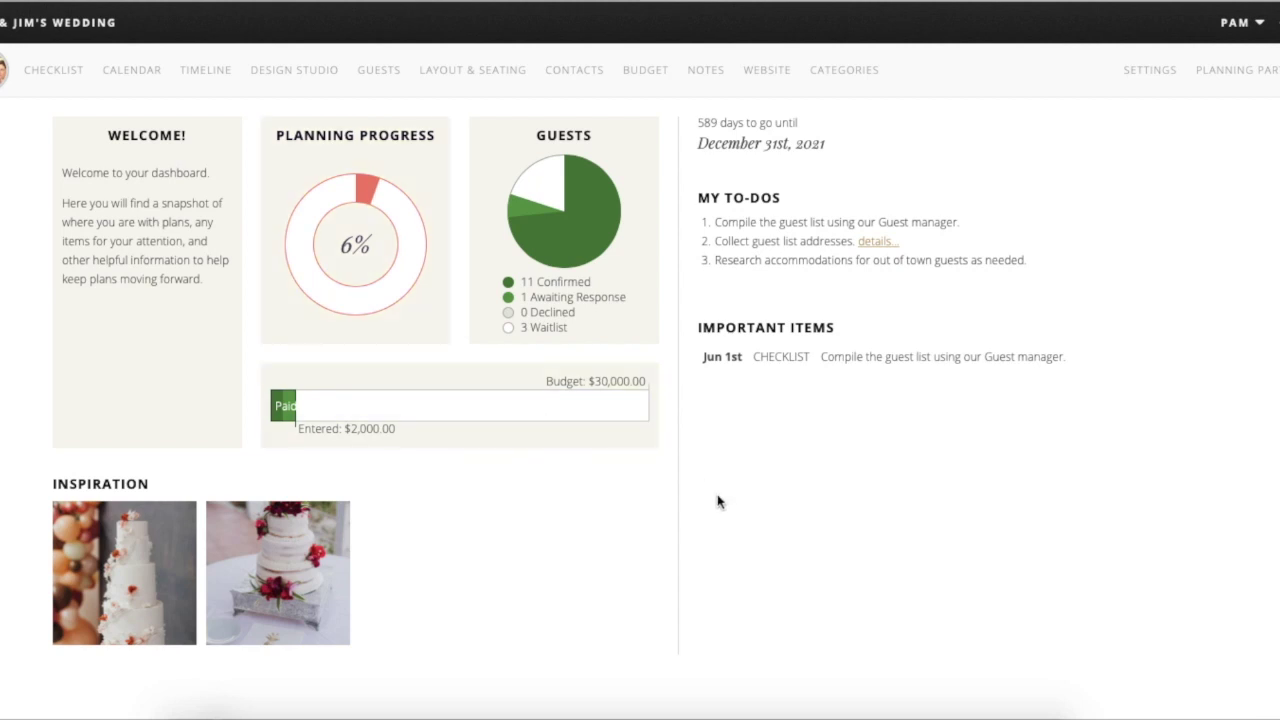